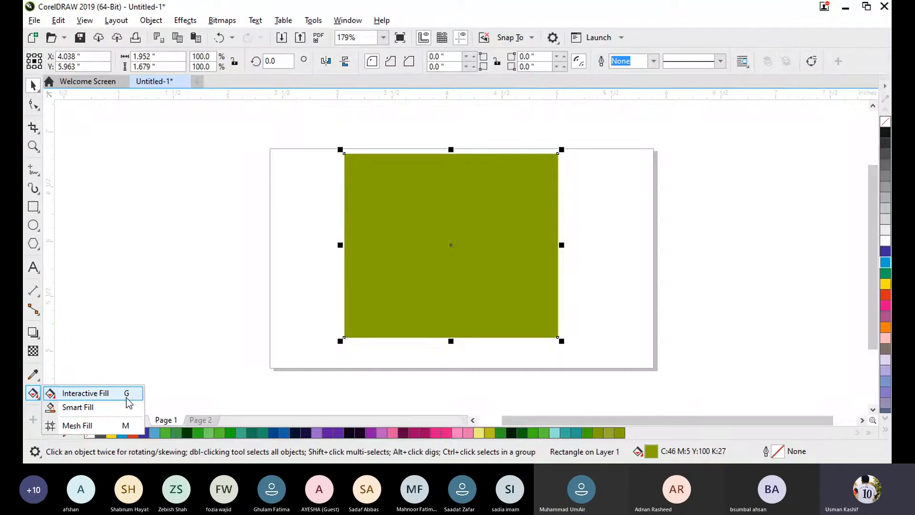
# - Add the artistic text "G" in the blank area beside the page and enlarge it to about 93 pt
pyautogui.click(59, 399)
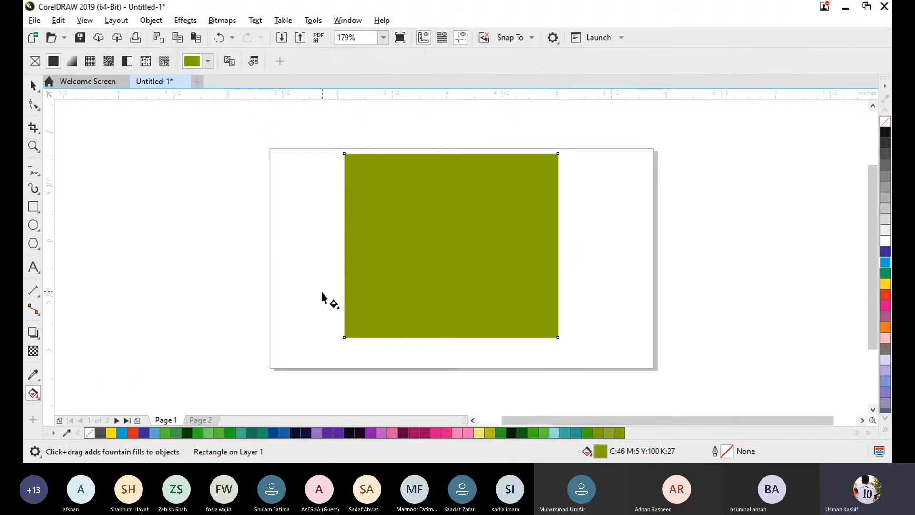
pyautogui.click(33, 85)
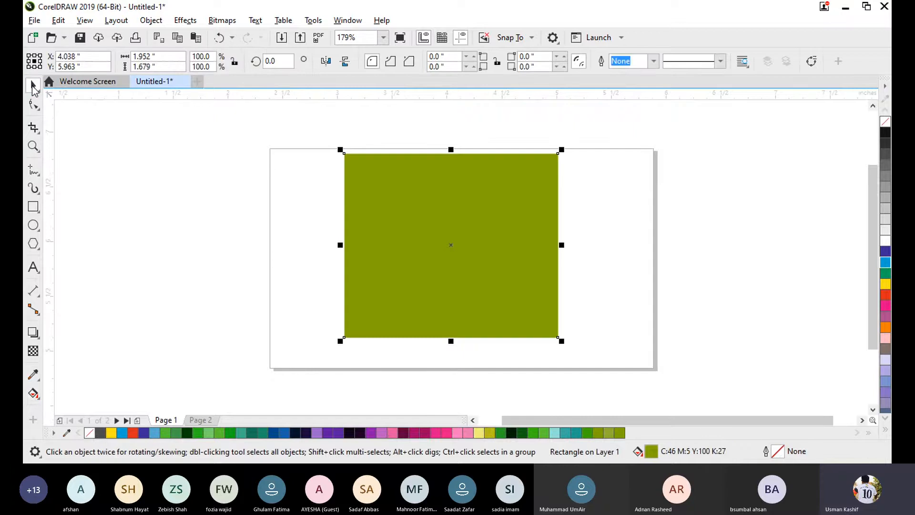
pyautogui.click(34, 268)
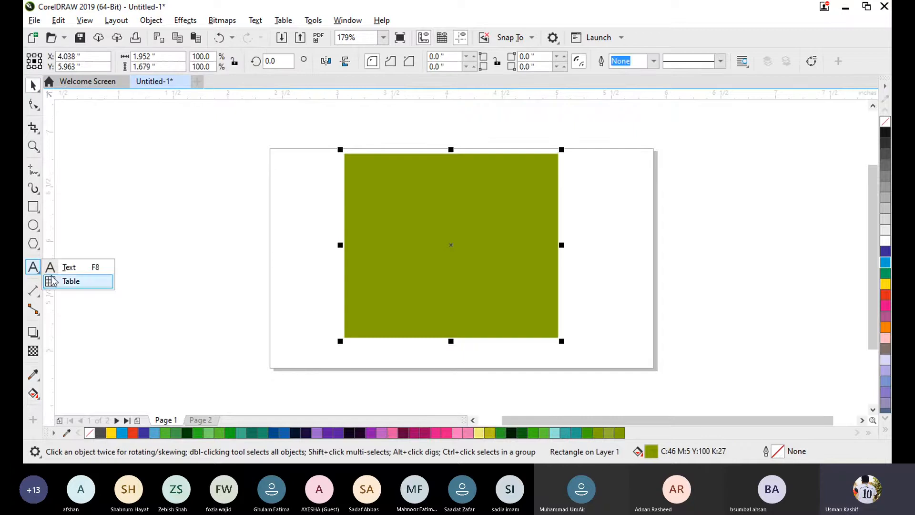
pyautogui.click(69, 267)
pyautogui.click(159, 218)
pyautogui.write('G')
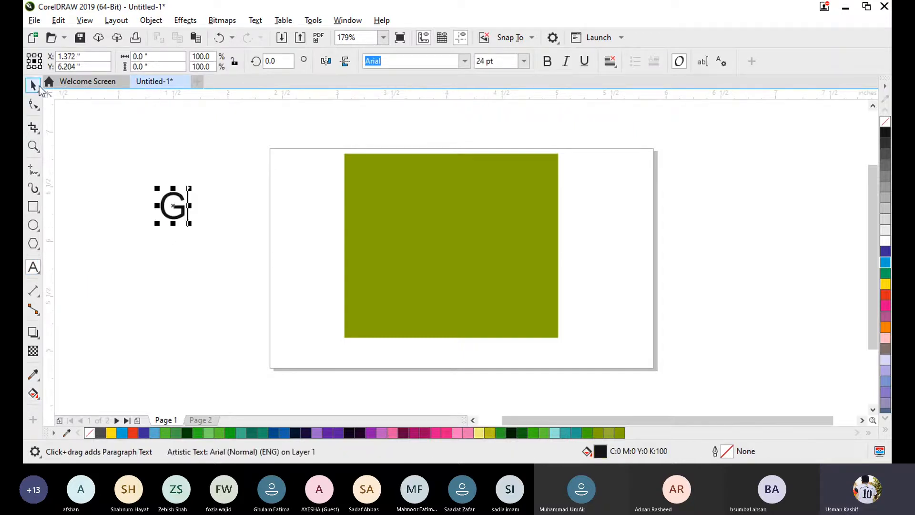
pyautogui.click(33, 84)
pyautogui.moveTo(189, 223); pyautogui.dragTo(258, 311)
pyautogui.moveTo(245, 261); pyautogui.dragTo(207, 239)
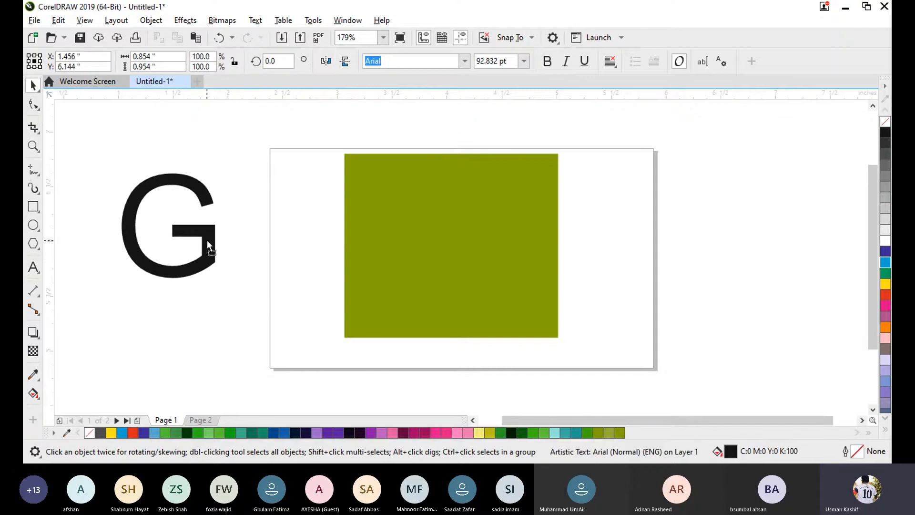
pyautogui.click(247, 330)
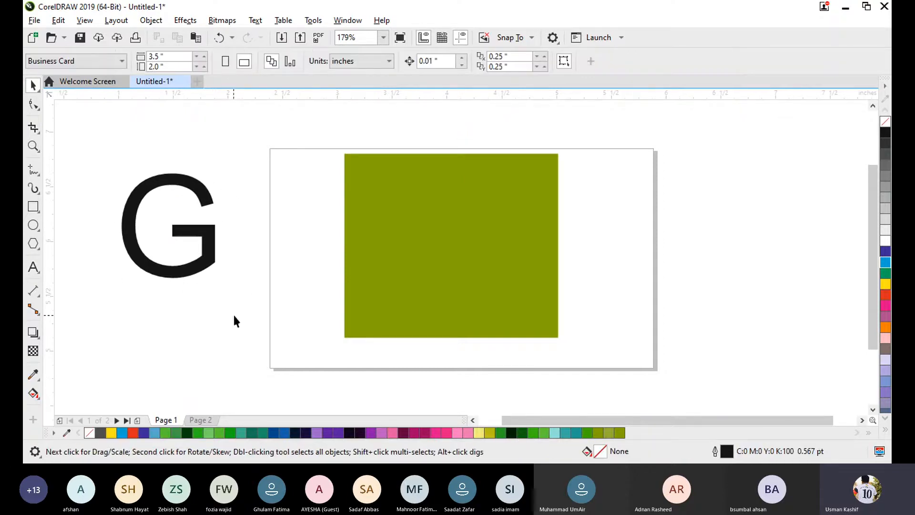
# - Use Interactive Fill to give the rectangle the lime green C:40 M:0 Y:100 K:0 from the CMYK Palette, and browse the other swatches
pyautogui.press('F8')
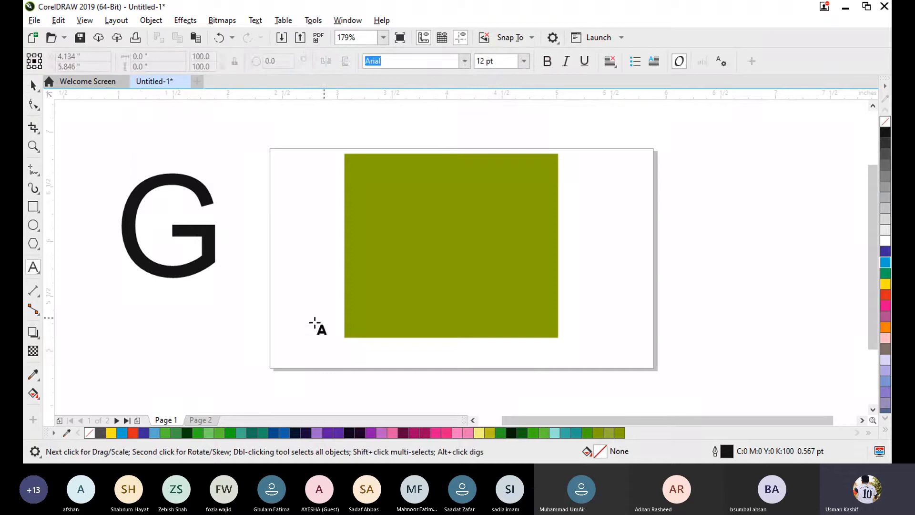
pyautogui.press('space')
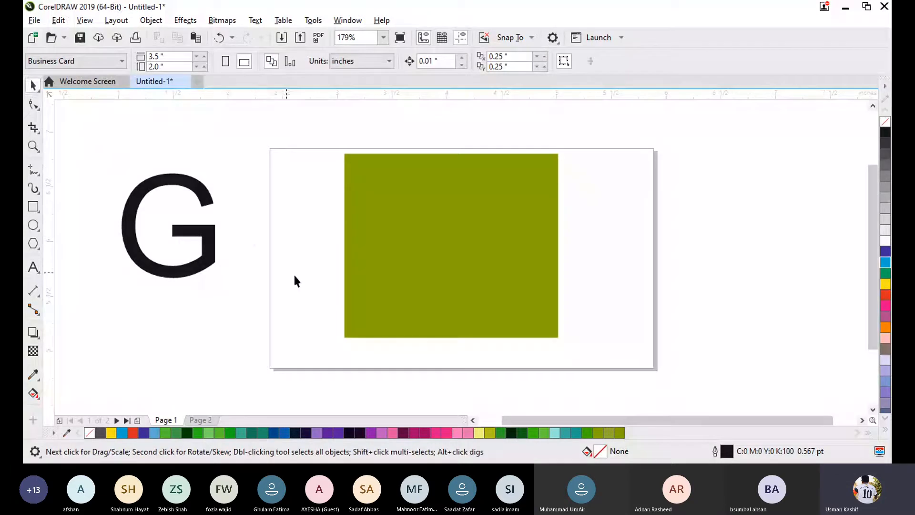
pyautogui.press('g')
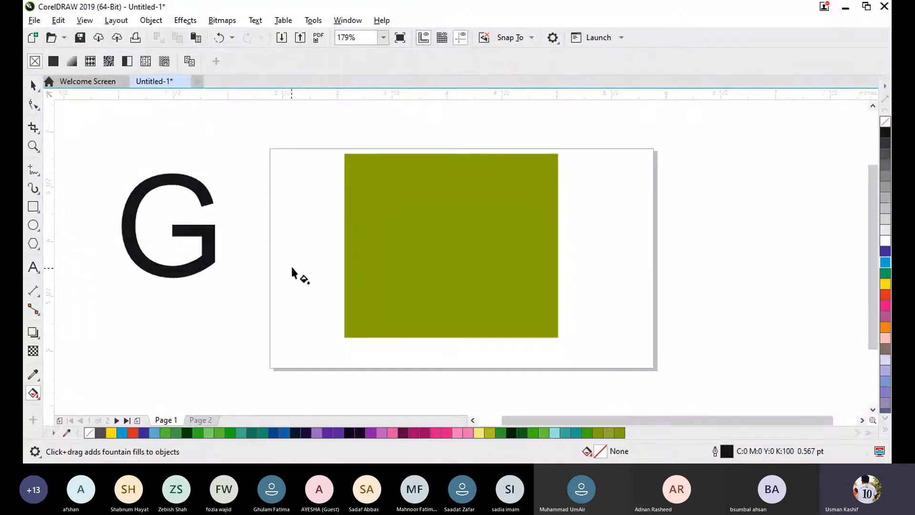
pyautogui.click(385, 216)
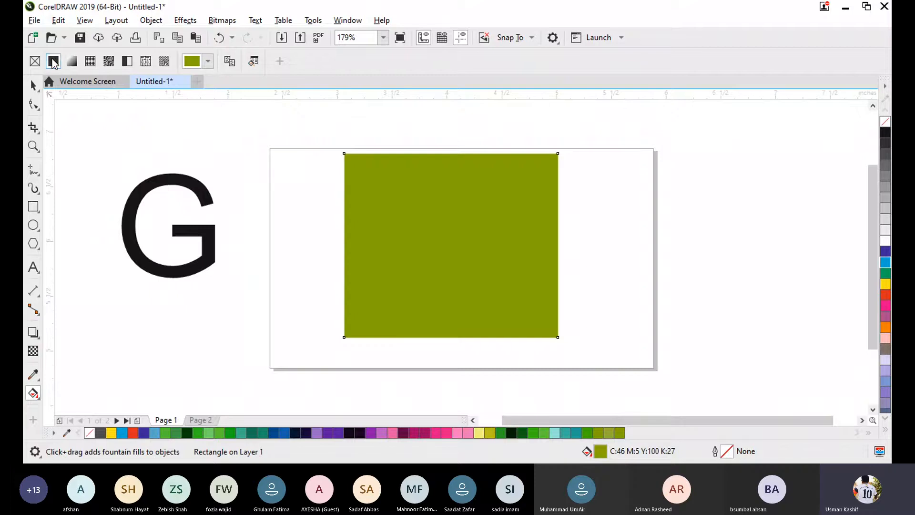
pyautogui.click(208, 62)
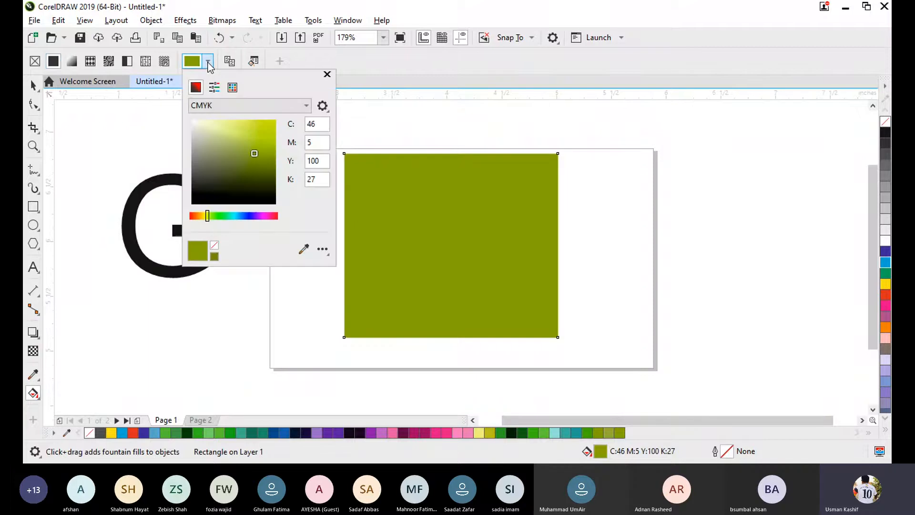
pyautogui.click(214, 88)
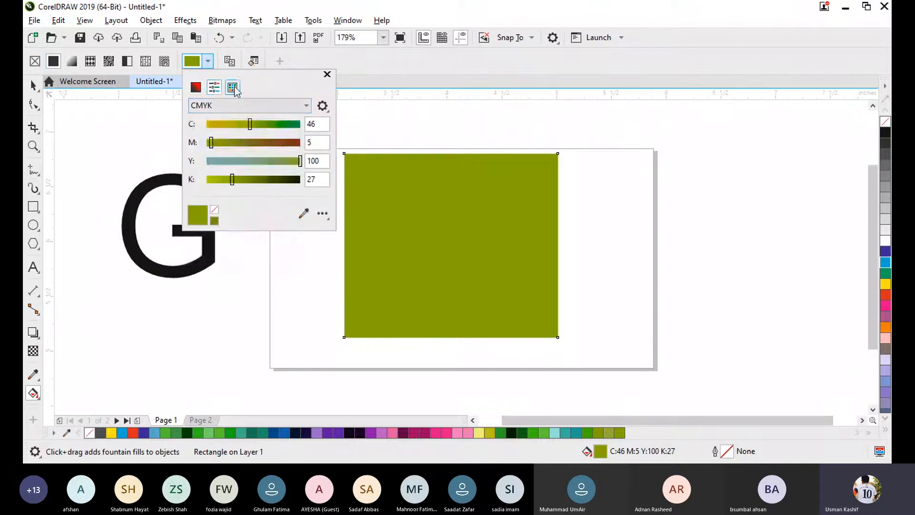
pyautogui.click(232, 88)
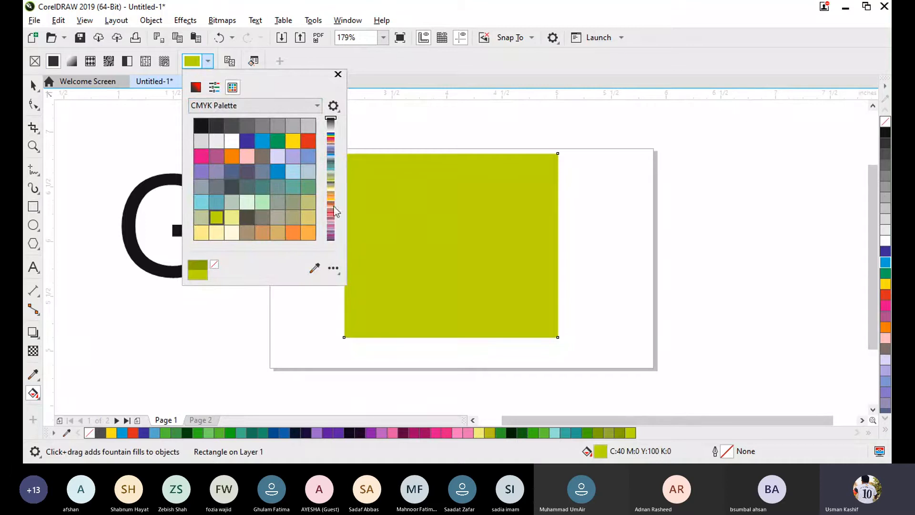
pyautogui.click(330, 138)
pyautogui.click(331, 161)
pyautogui.click(330, 185)
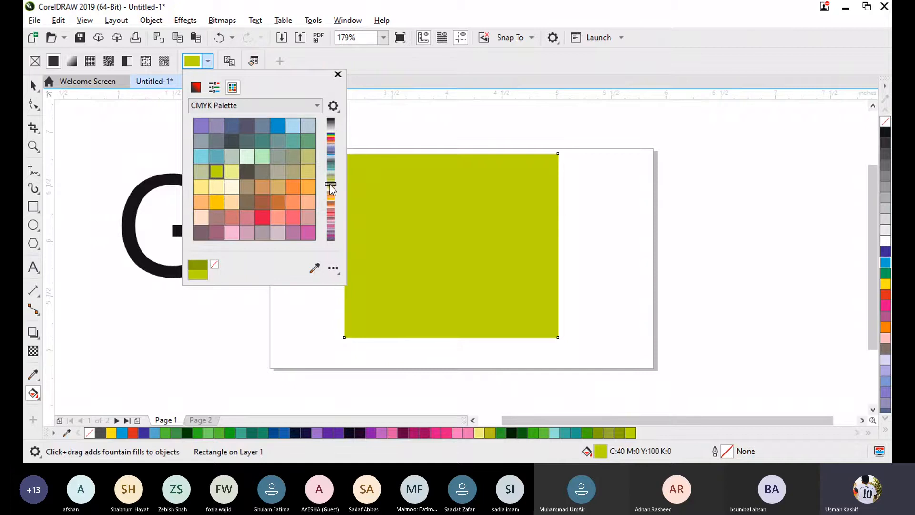
pyautogui.click(328, 218)
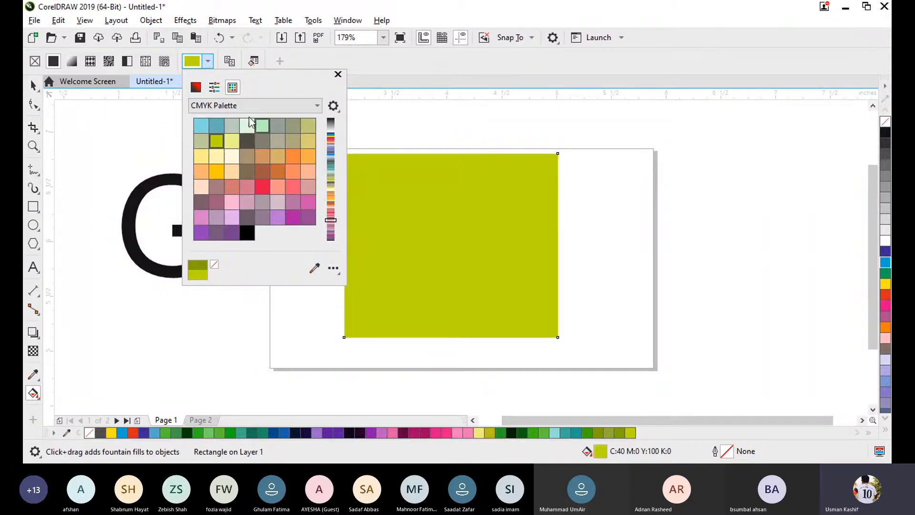
# - Mix an orange uniform fill of C:3 M:42 Y:100 K:15 for the rectangle by adjusting its hue and shade
pyautogui.click(220, 88)
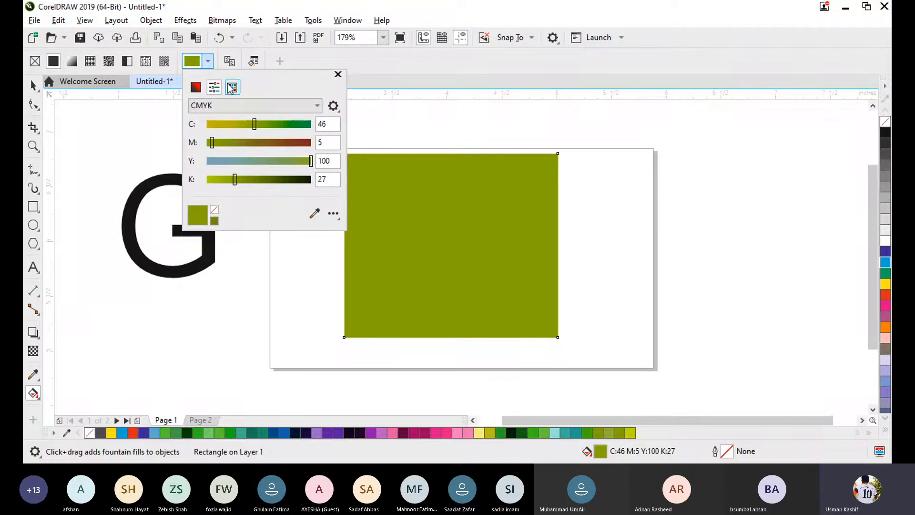
pyautogui.click(196, 88)
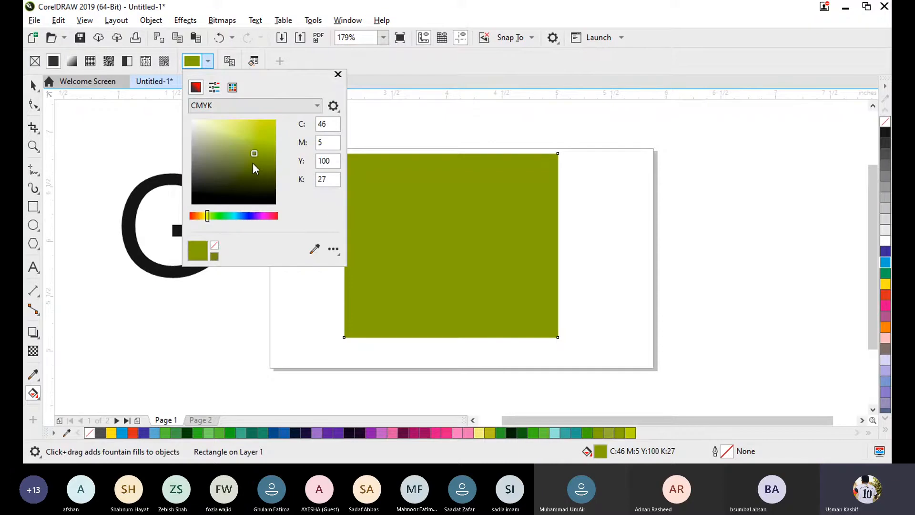
pyautogui.click(196, 217)
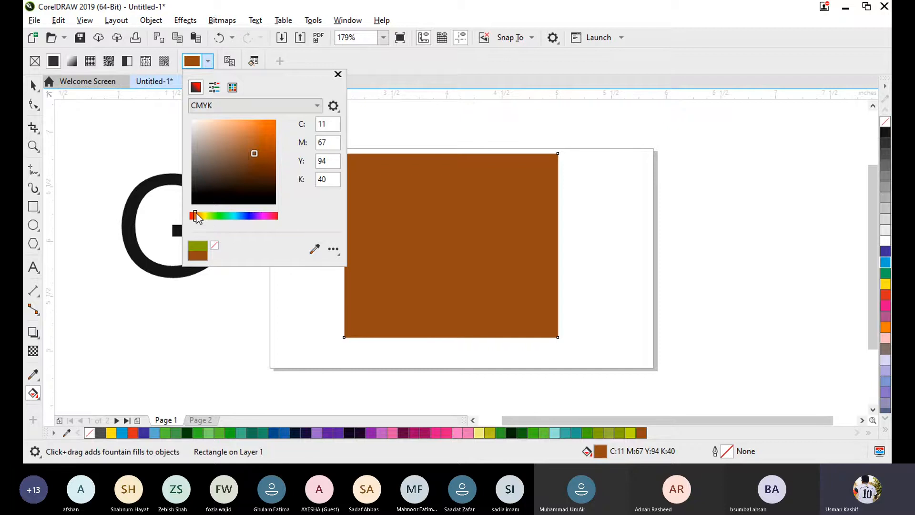
pyautogui.moveTo(205, 217); pyautogui.dragTo(199, 216)
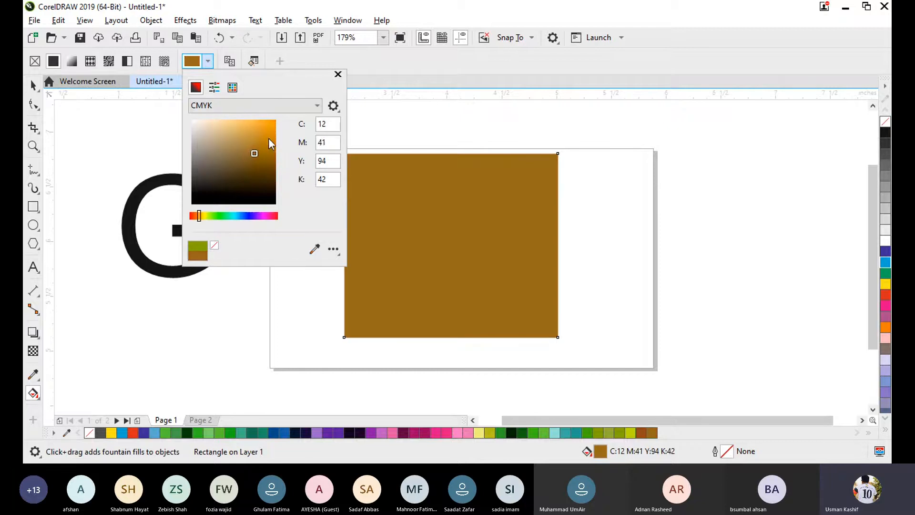
pyautogui.moveTo(269, 139)
pyautogui.mouseDown()
pyautogui.moveTo(262, 124)
pyautogui.moveTo(270, 136)
pyautogui.mouseUp()
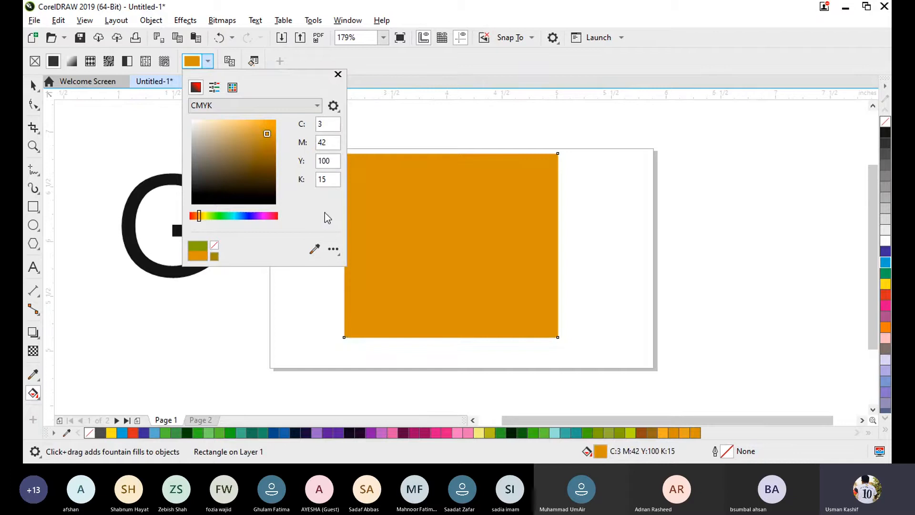
# - Fill the rectangle with black sampled from the letter G, followed by white sampled from the blank workspace, using the Color eyedropper
pyautogui.click(314, 249)
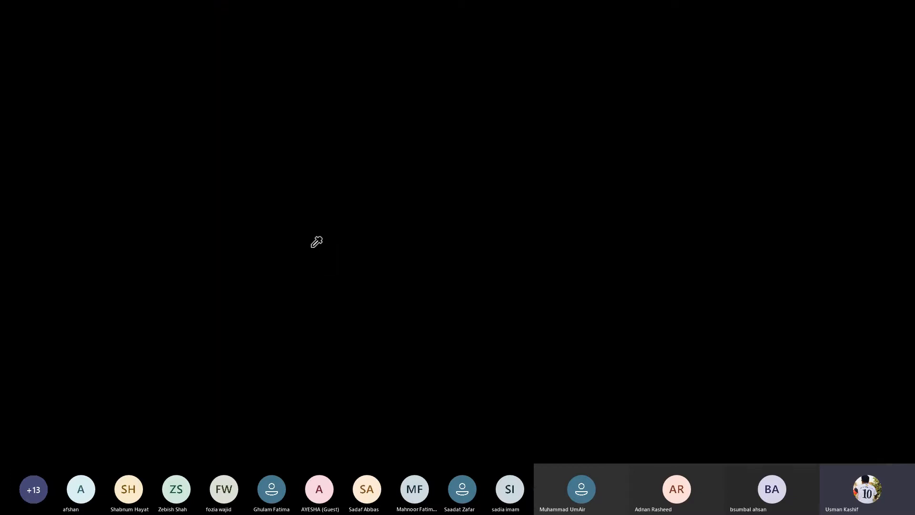
pyautogui.click(145, 253)
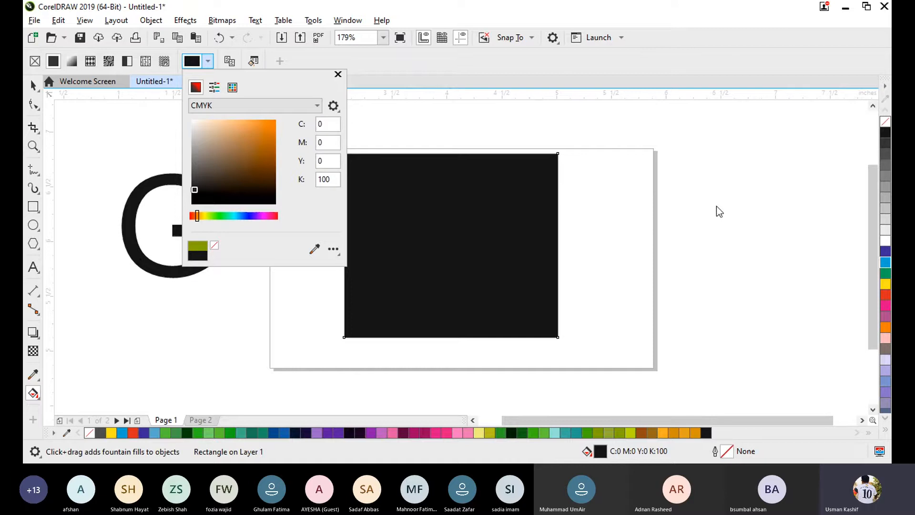
pyautogui.click(314, 249)
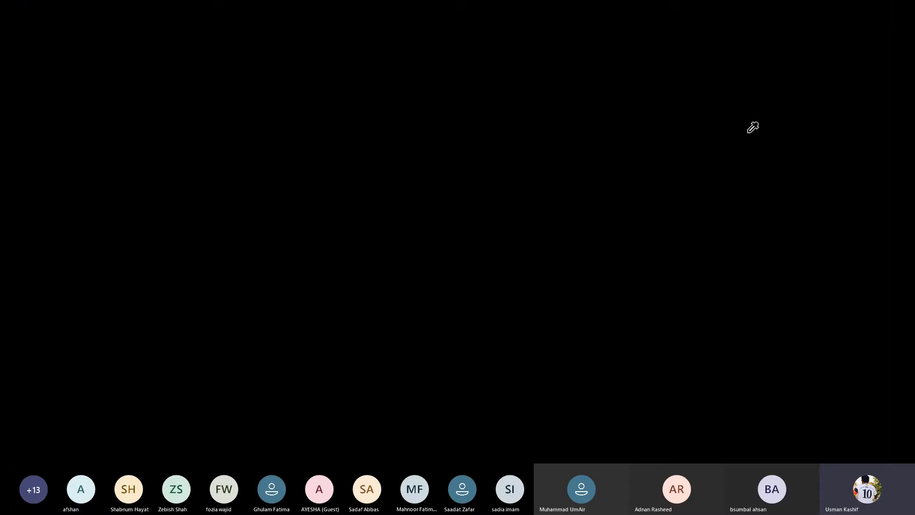
pyautogui.click(738, 164)
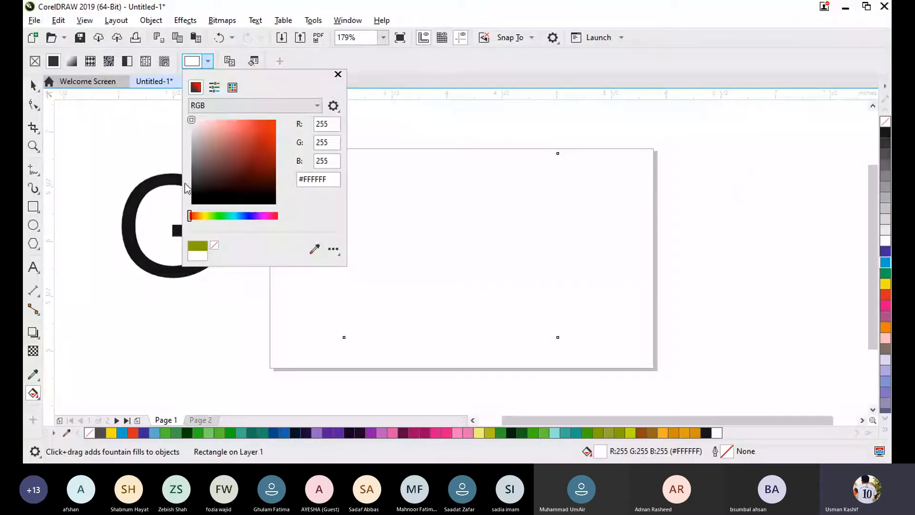
# - Make the rectangle's fill red, switch its colour model to CMYK, and mix an orange-red of C:0 M:92 Y:100 K:0
pyautogui.moveTo(274, 158); pyautogui.dragTo(274, 152)
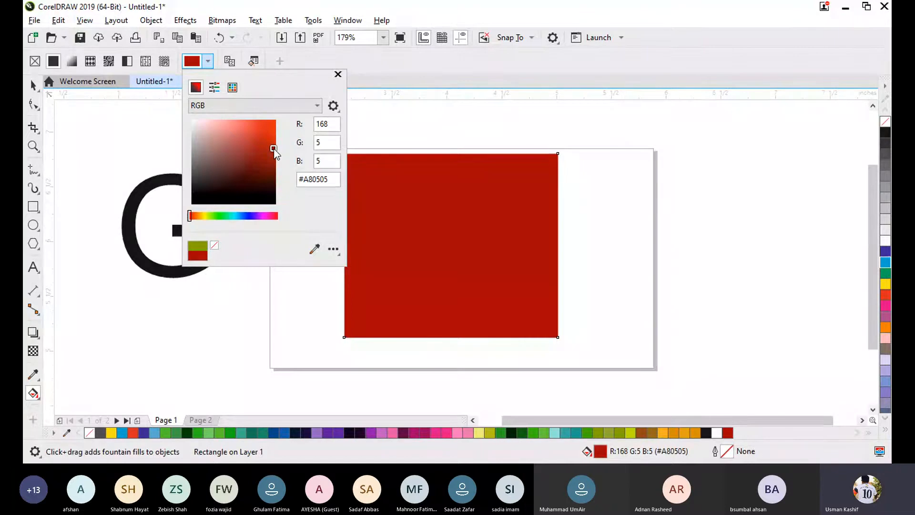
pyautogui.click(264, 106)
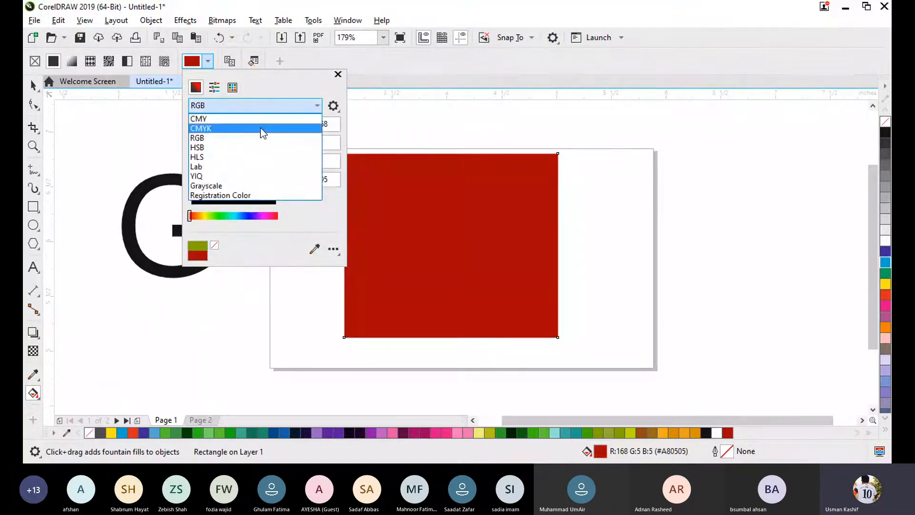
pyautogui.click(262, 129)
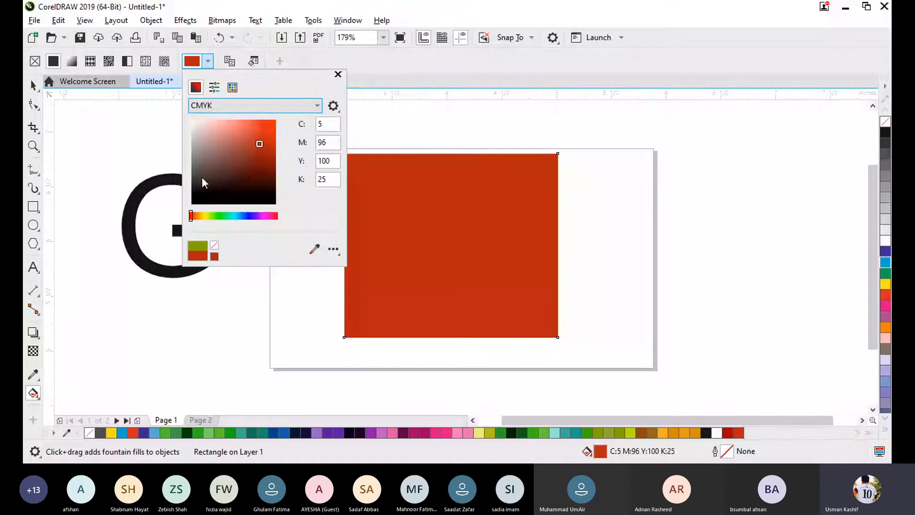
pyautogui.click(219, 181)
pyautogui.moveTo(222, 181)
pyautogui.mouseDown()
pyautogui.moveTo(255, 179)
pyautogui.moveTo(280, 141)
pyautogui.moveTo(300, 136)
pyautogui.moveTo(270, 158)
pyautogui.moveTo(262, 148)
pyautogui.moveTo(271, 127)
pyautogui.mouseUp()
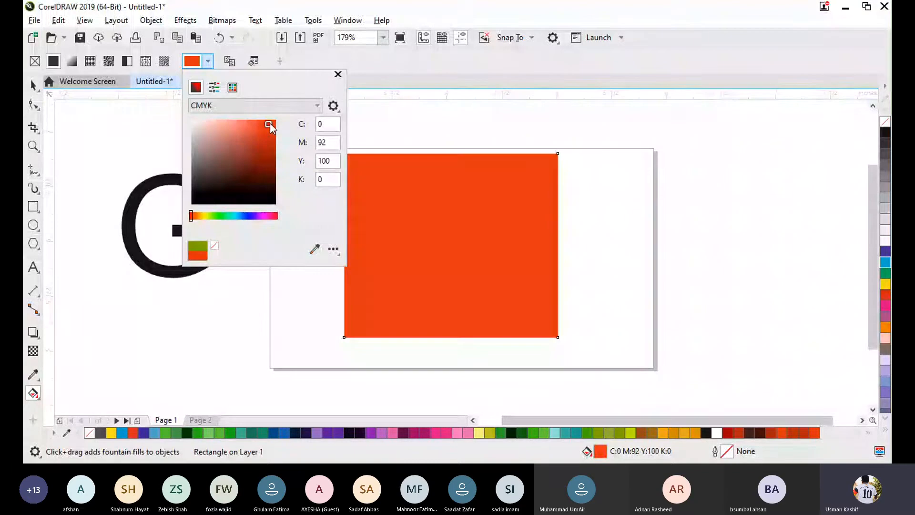
pyautogui.click(338, 74)
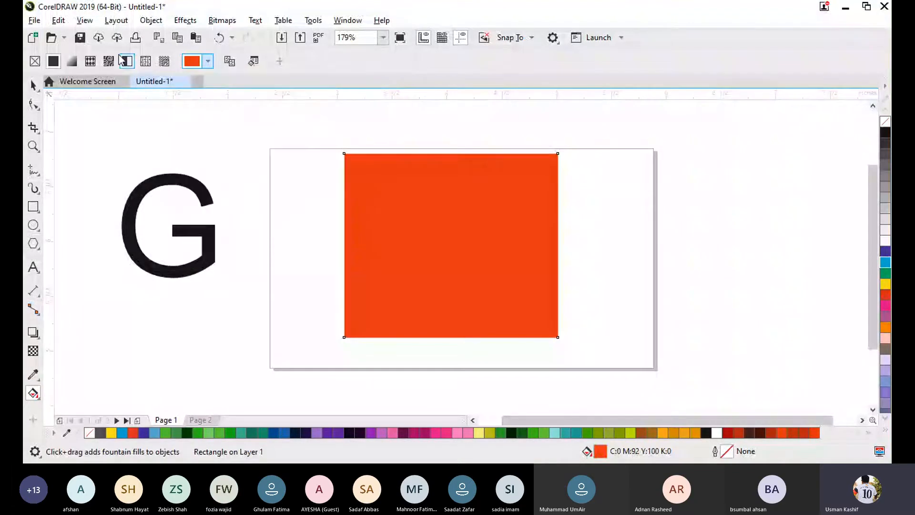
# - Try a fountain fill on the rectangle, view the available preset fills, and switch back to a uniform fill
pyautogui.click(71, 61)
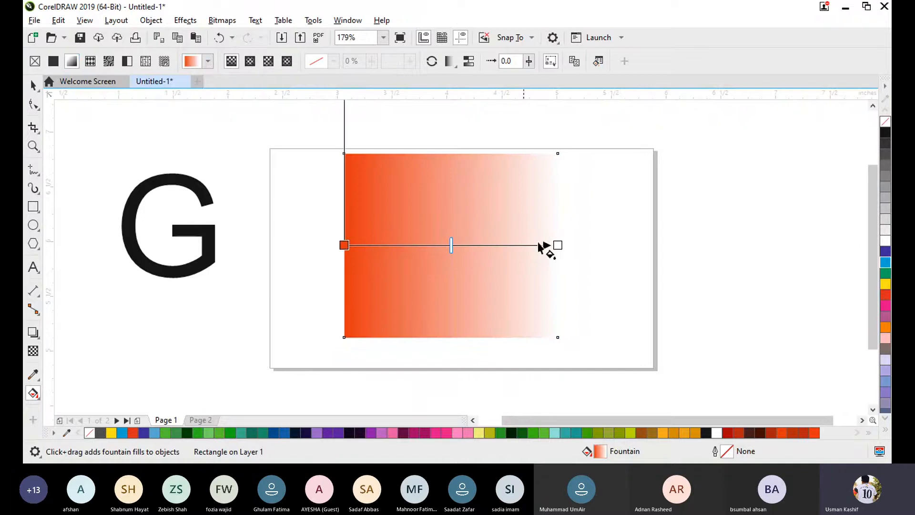
pyautogui.click(208, 61)
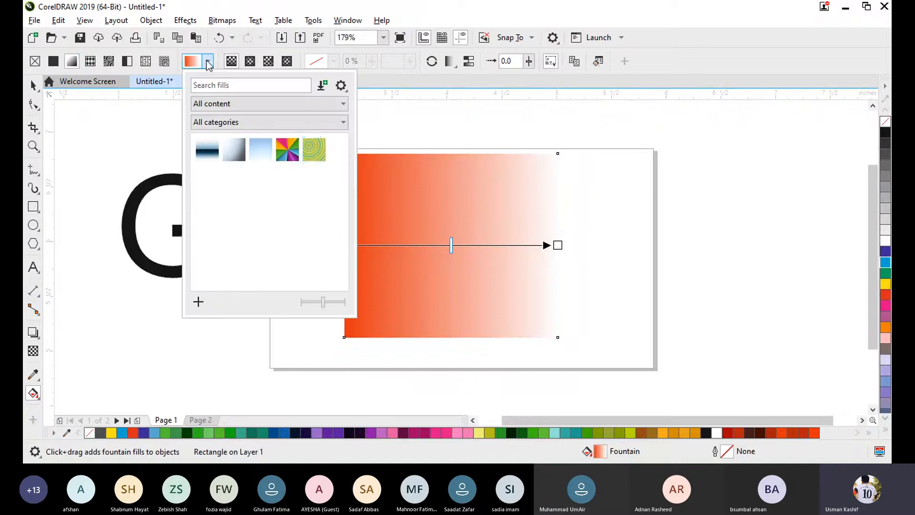
pyautogui.click(301, 63)
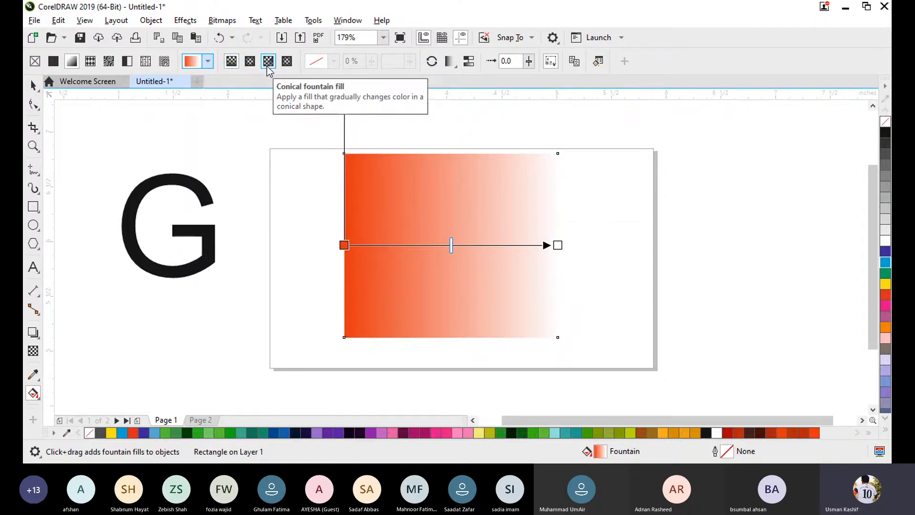
pyautogui.click(61, 64)
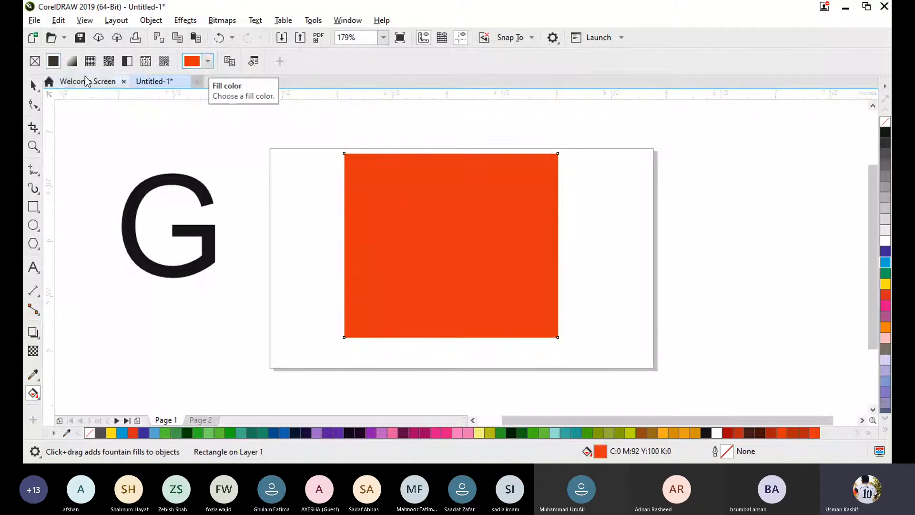
# - Apply a fountain fill to the rectangle using the preset gradient with a dark blue horizontal band
pyautogui.click(72, 61)
pyautogui.click(206, 62)
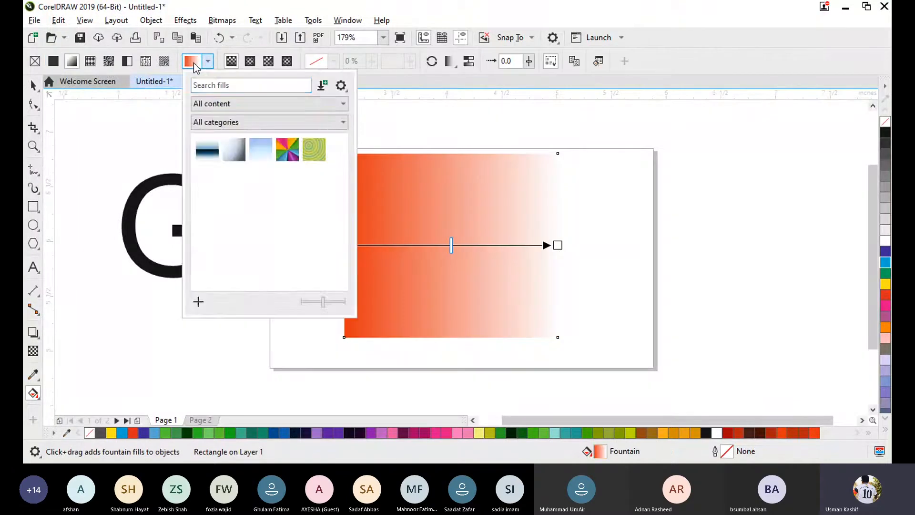
pyautogui.click(193, 63)
pyautogui.click(193, 66)
pyautogui.click(207, 149)
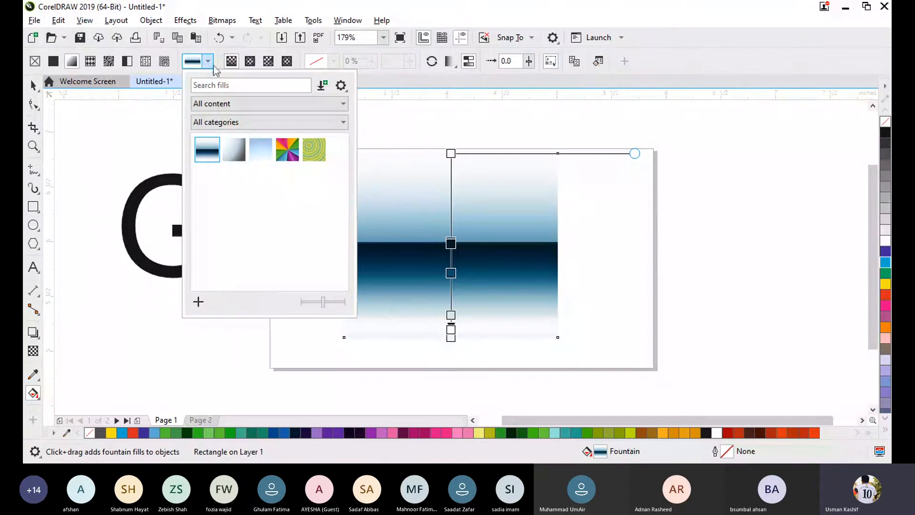
# - Switch the rectangle to a uniform fill and set its colour to dark red, R:128 G:4 B:4 (#800404)
pyautogui.click(212, 66)
pyautogui.click(53, 61)
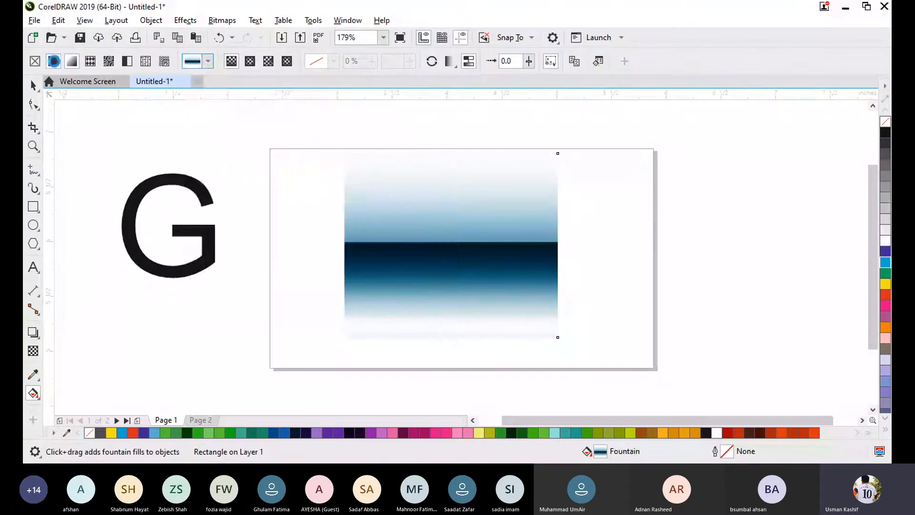
pyautogui.click(208, 61)
pyautogui.moveTo(244, 143); pyautogui.dragTo(273, 162)
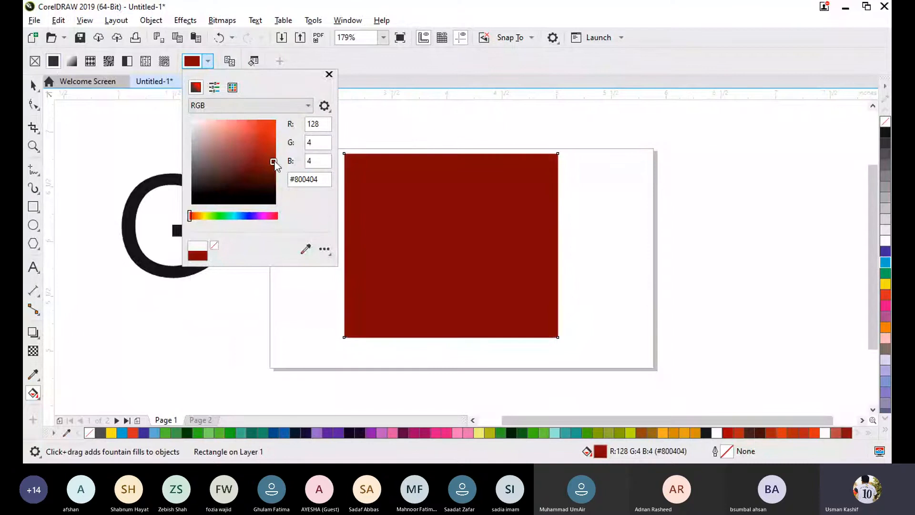
pyautogui.click(128, 117)
pyautogui.press('space')
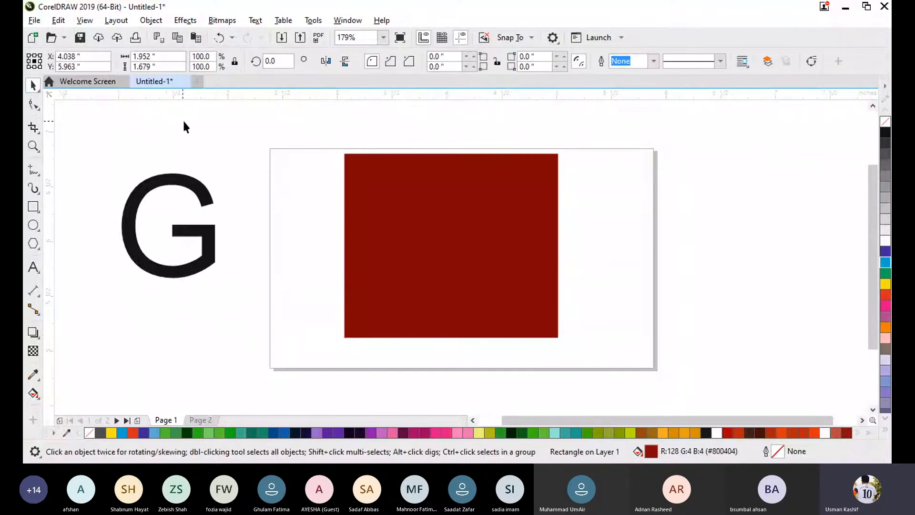
# - Move the rectangle into the page's upper-left corner and shift the letter G slightly up and to the left
pyautogui.moveTo(430, 254); pyautogui.dragTo(355, 248)
pyautogui.click(215, 322)
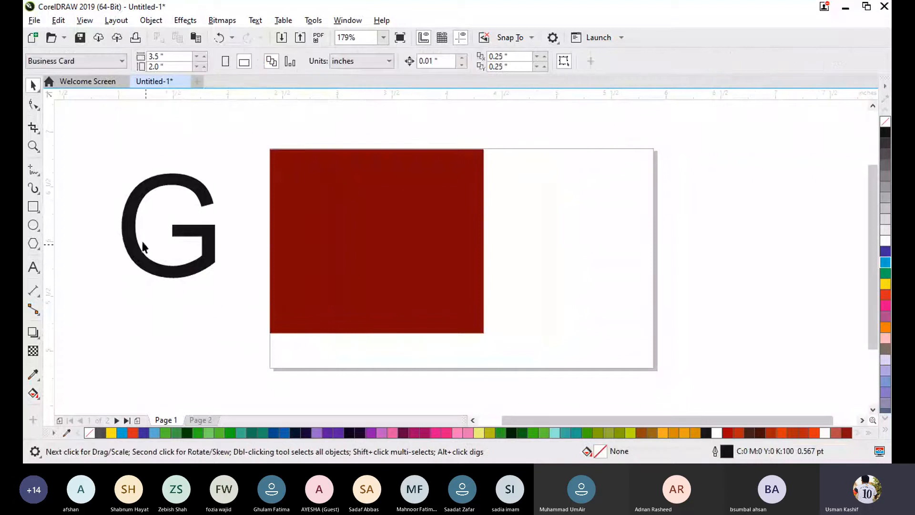
pyautogui.moveTo(77, 143); pyautogui.dragTo(229, 331)
pyautogui.moveTo(209, 235); pyautogui.dragTo(186, 193)
pyautogui.click(178, 233)
pyautogui.click(191, 259)
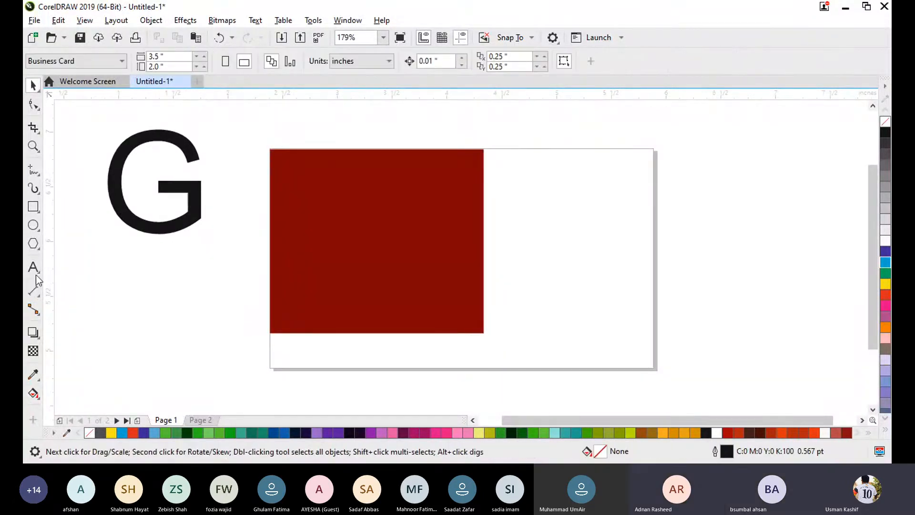
# - Add the artistic text "Interactive Fill tool" below the letter G, correcting the first word with the suggested spelling
pyautogui.click(33, 267)
pyautogui.click(122, 295)
pyautogui.write('In')
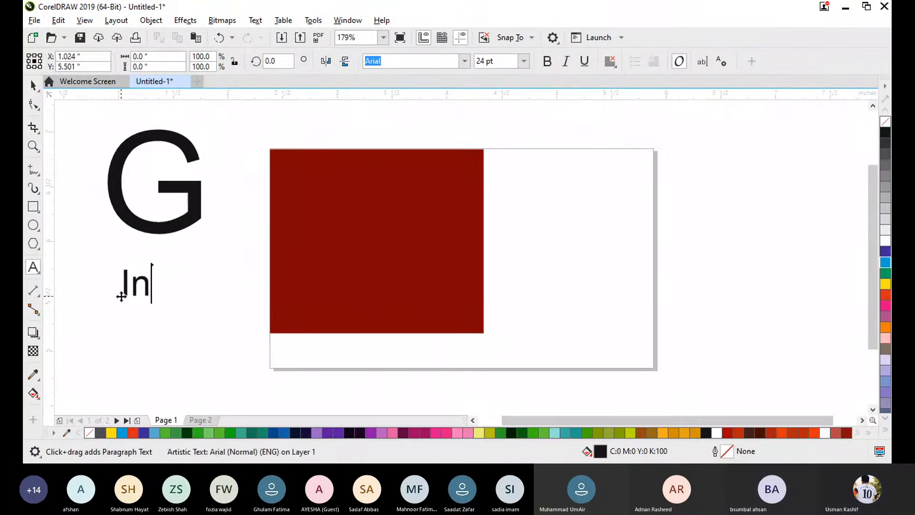
pyautogui.write('eract')
pyautogui.press('BackSpace')
pyautogui.write('ractiv')
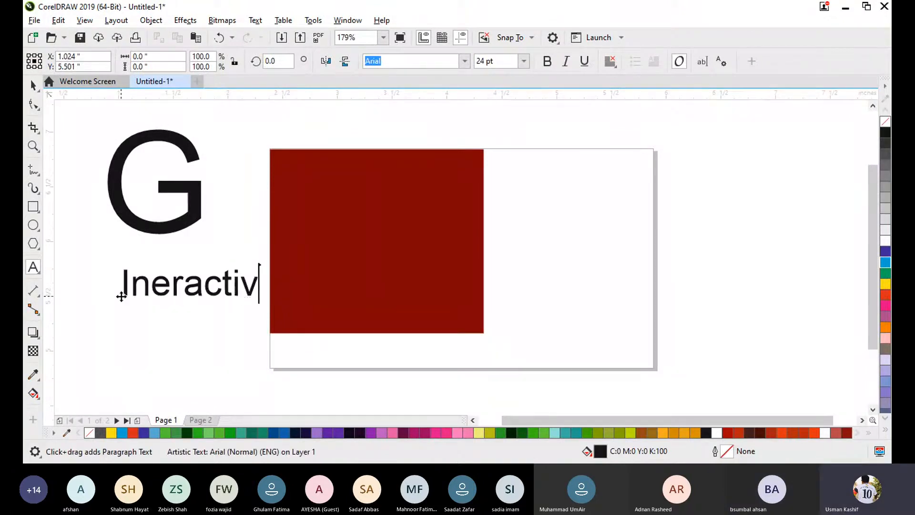
pyautogui.write('e Fill tool')
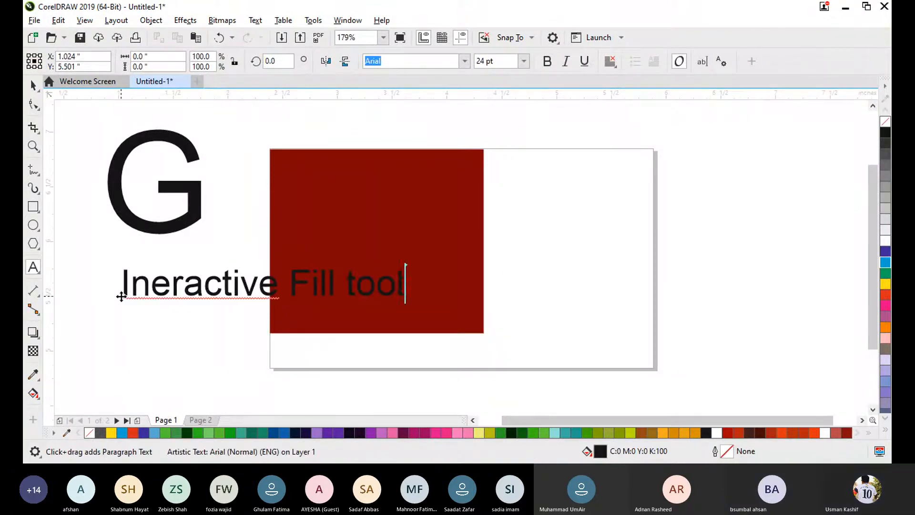
pyautogui.rightClick(148, 292)
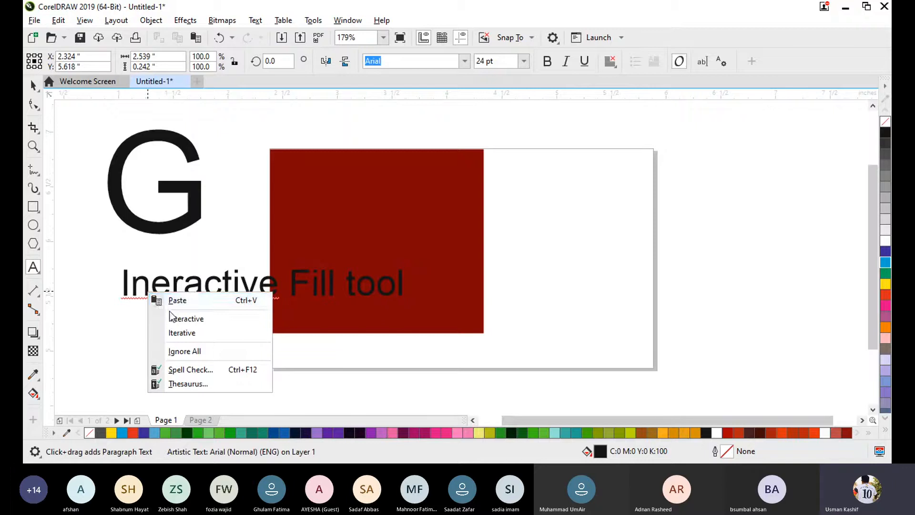
pyautogui.click(186, 318)
# - Scale the "Interactive Fill tool" caption down to roughly the letter's width and centre it beneath the G
pyautogui.click(33, 84)
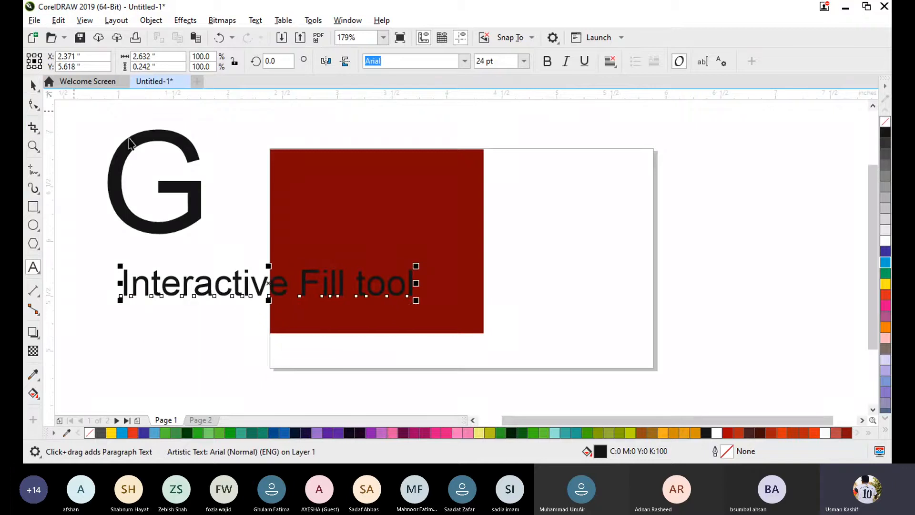
pyautogui.moveTo(416, 300); pyautogui.dragTo(181, 272)
pyautogui.keyDown('shift'); pyautogui.click(170, 225); pyautogui.keyUp('shift')
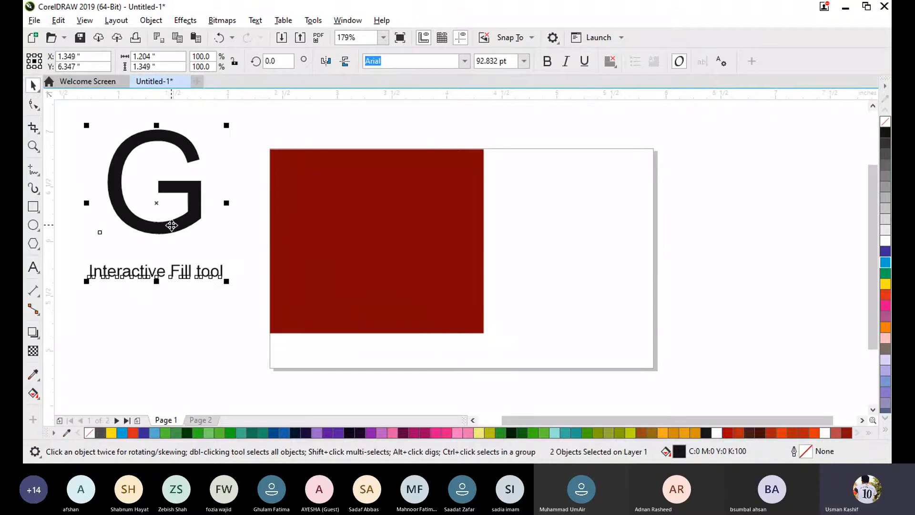
# - Examine the tools grouped with Interactive Fill and Color Eyedropper, briefly activate Interactive Fill, and return to the Pick tool
pyautogui.click(37, 396)
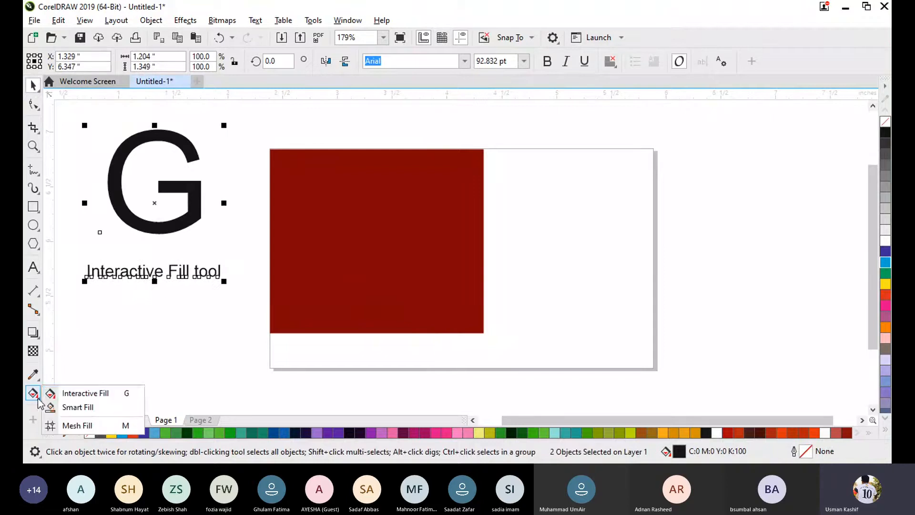
pyautogui.click(159, 292)
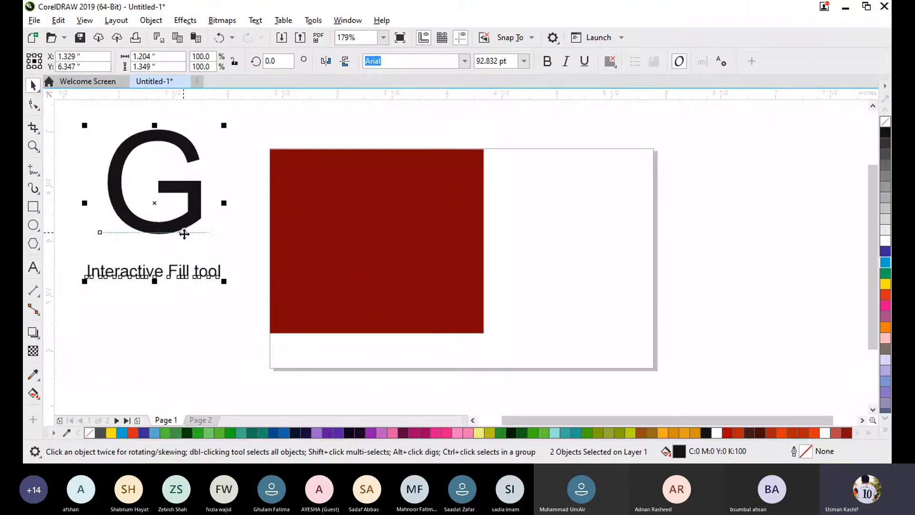
pyautogui.click(209, 325)
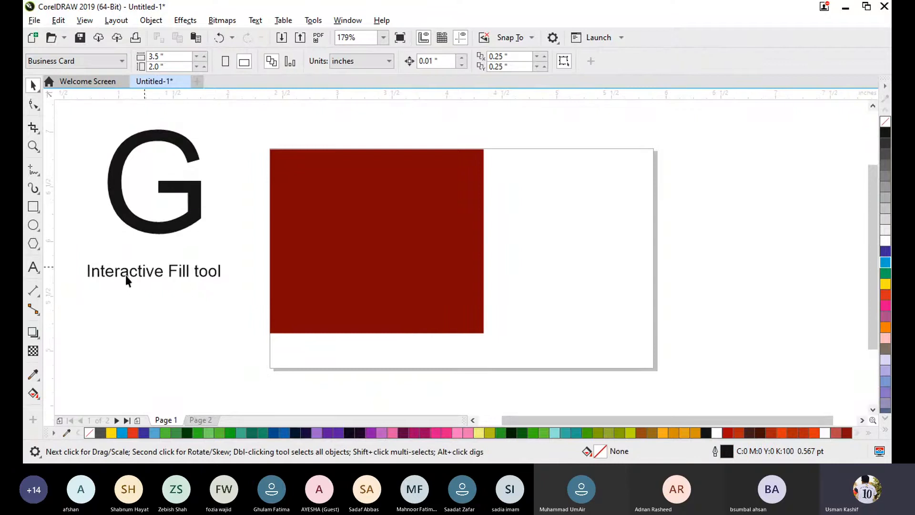
pyautogui.click(36, 397)
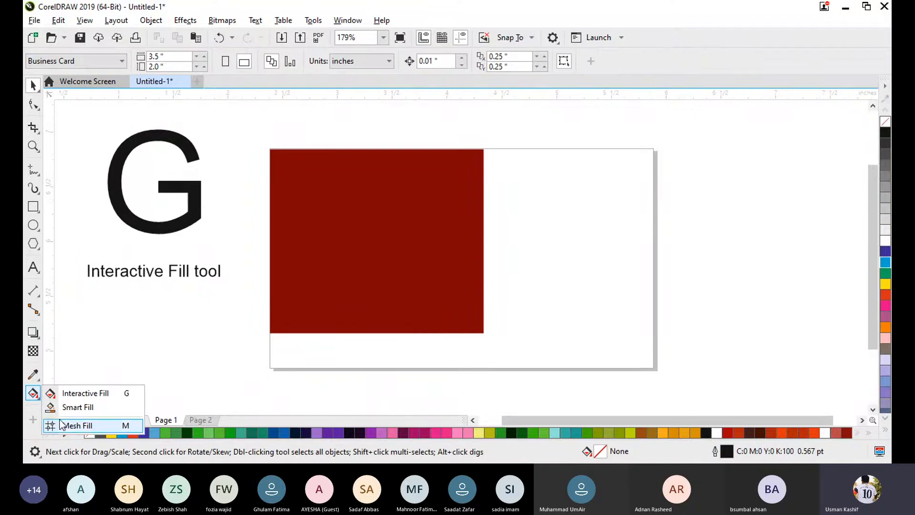
pyautogui.click(73, 347)
pyautogui.click(40, 381)
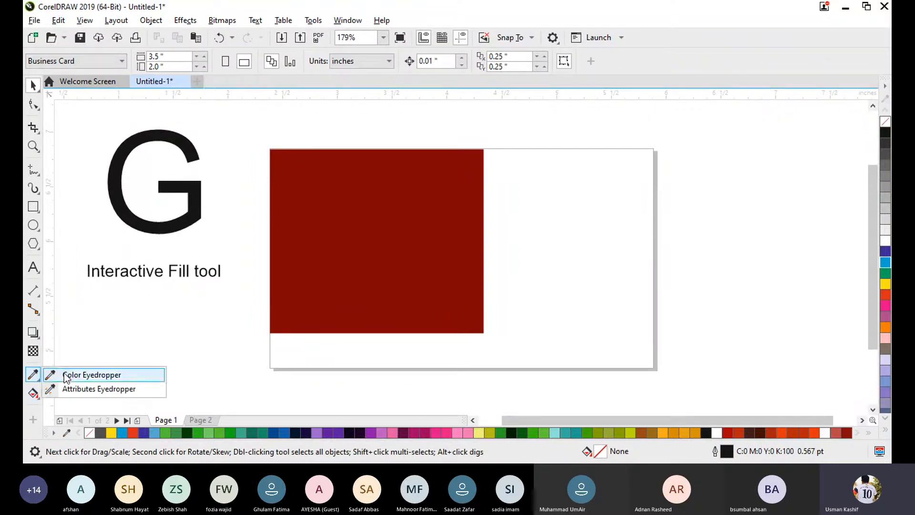
pyautogui.click(38, 397)
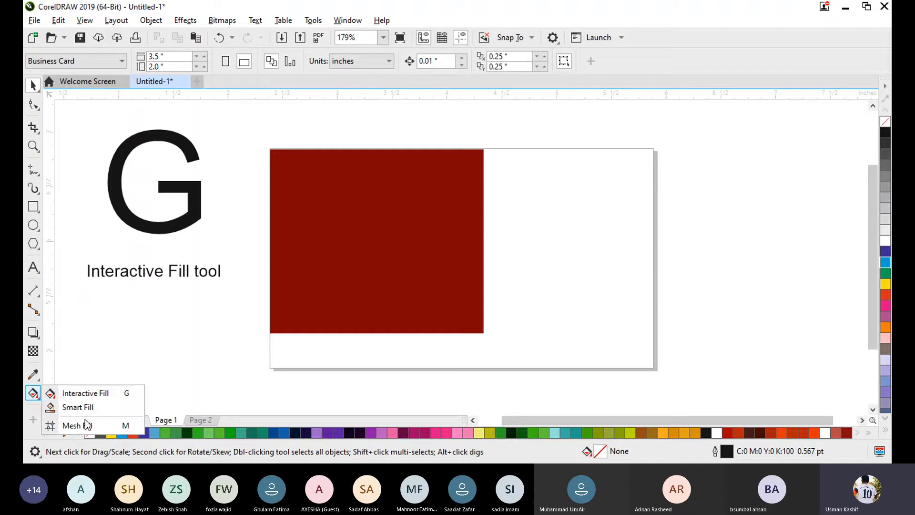
pyautogui.click(78, 397)
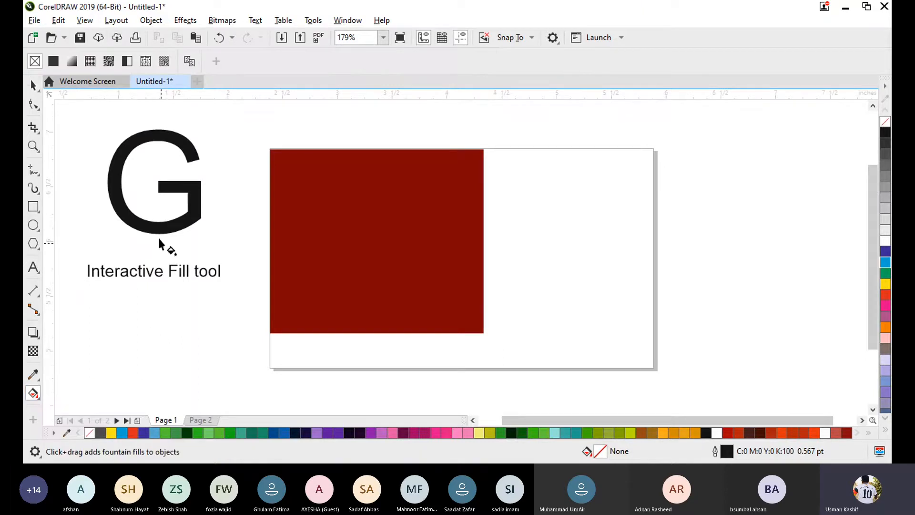
pyautogui.click(31, 87)
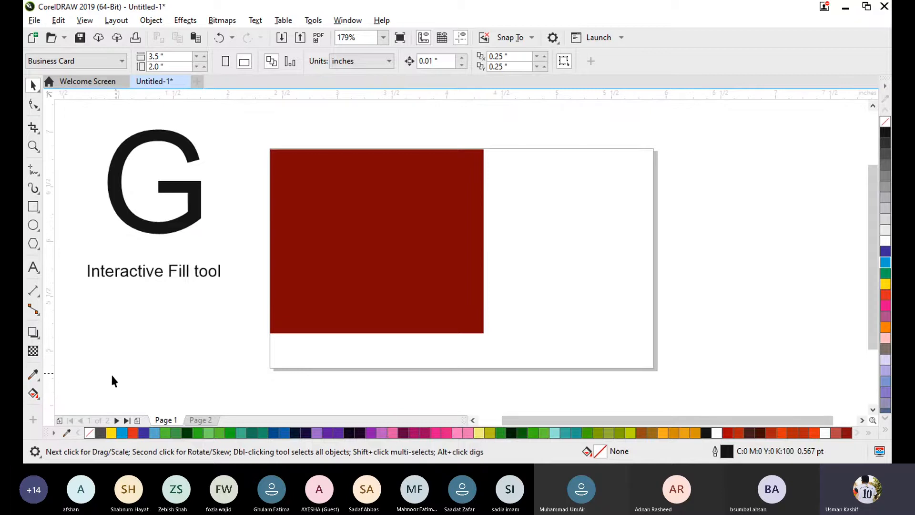
# - Customize the toolbox to hide the Interactive Fill tool from the Fill Tools group
pyautogui.click(33, 421)
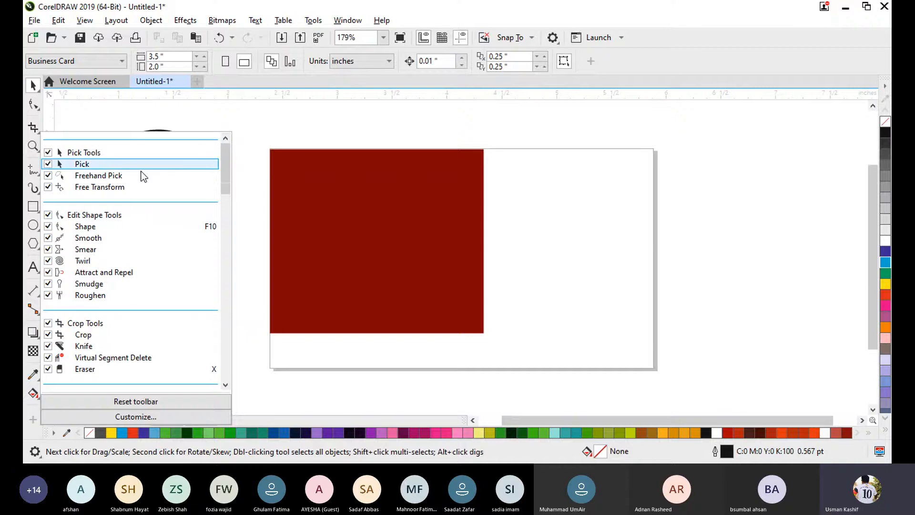
pyautogui.moveTo(228, 163); pyautogui.dragTo(226, 350)
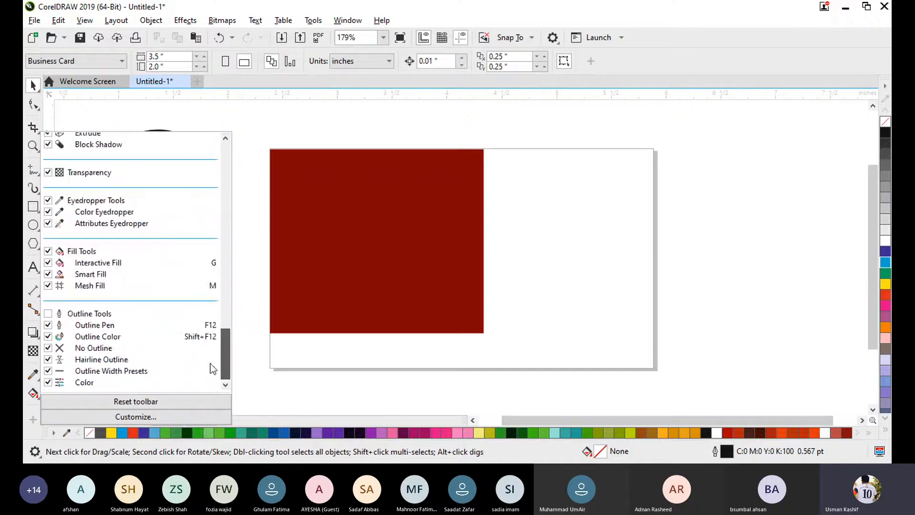
pyautogui.click(48, 264)
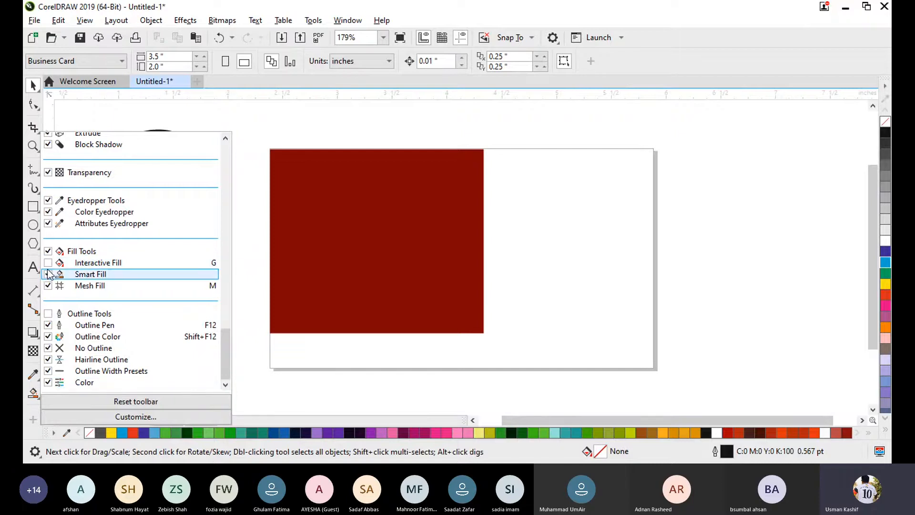
pyautogui.click(282, 388)
pyautogui.click(33, 393)
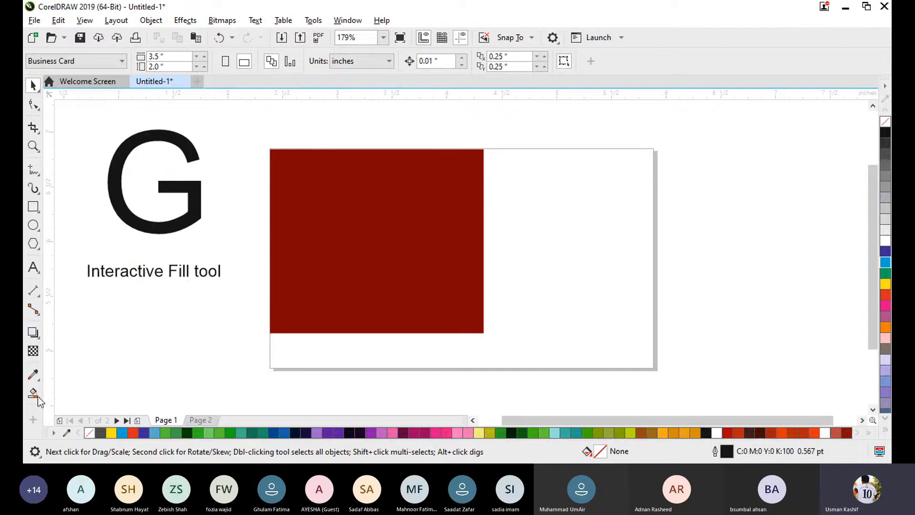
# - Enable the Outline Tools group and the Interactive Fill tool in the toolbox, and activate Interactive Fill
pyautogui.click(34, 421)
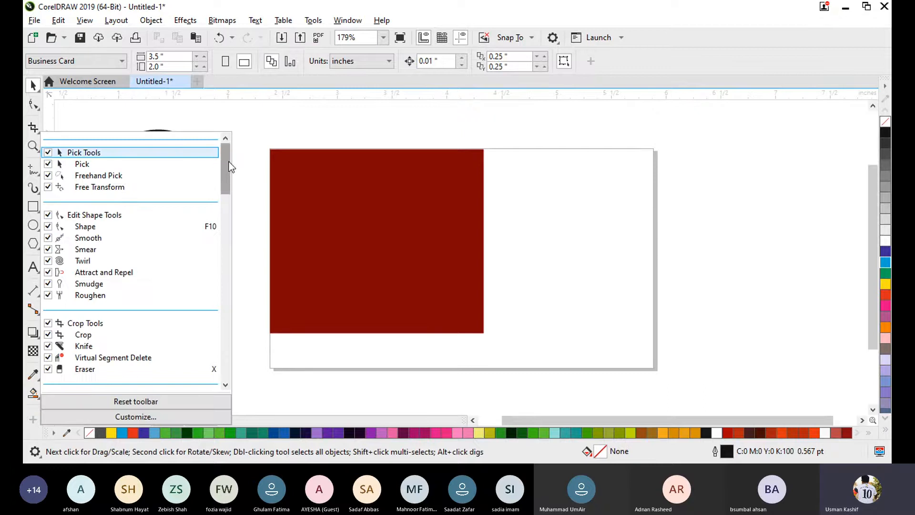
pyautogui.moveTo(222, 168); pyautogui.dragTo(210, 383)
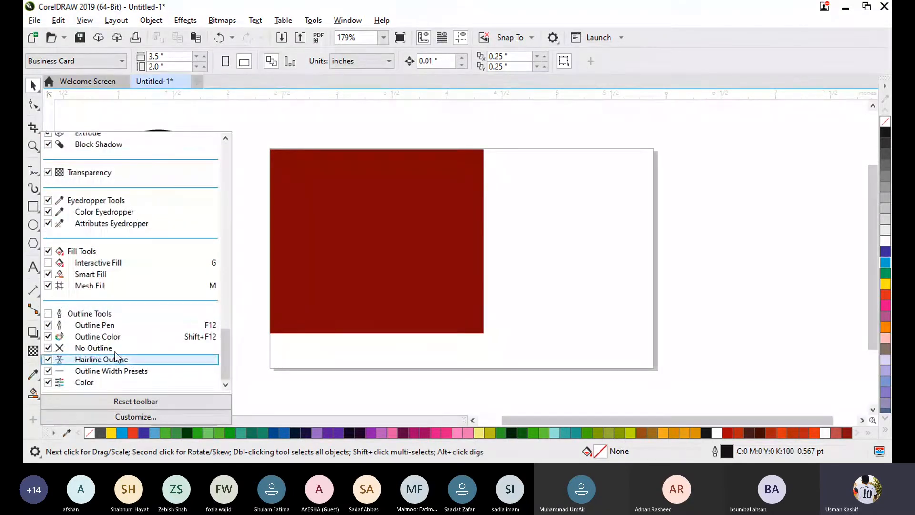
pyautogui.click(48, 314)
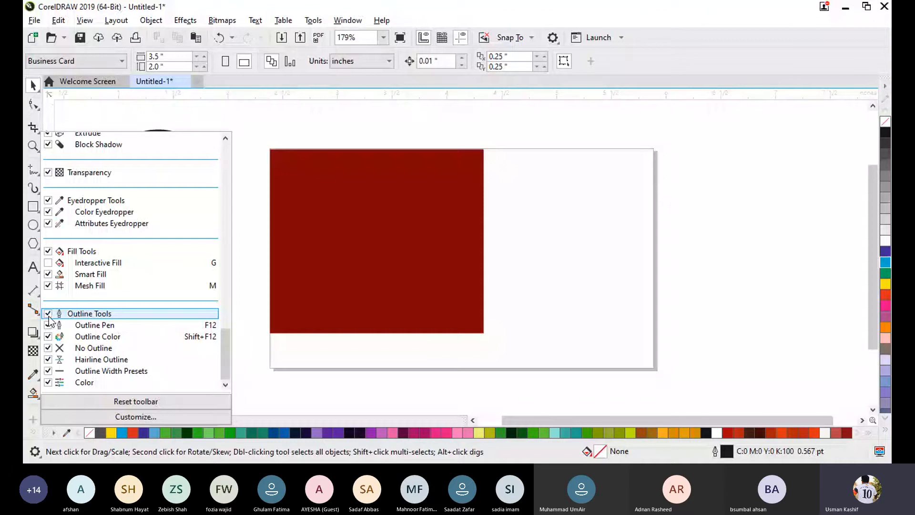
pyautogui.scroll(2, 225, 349)
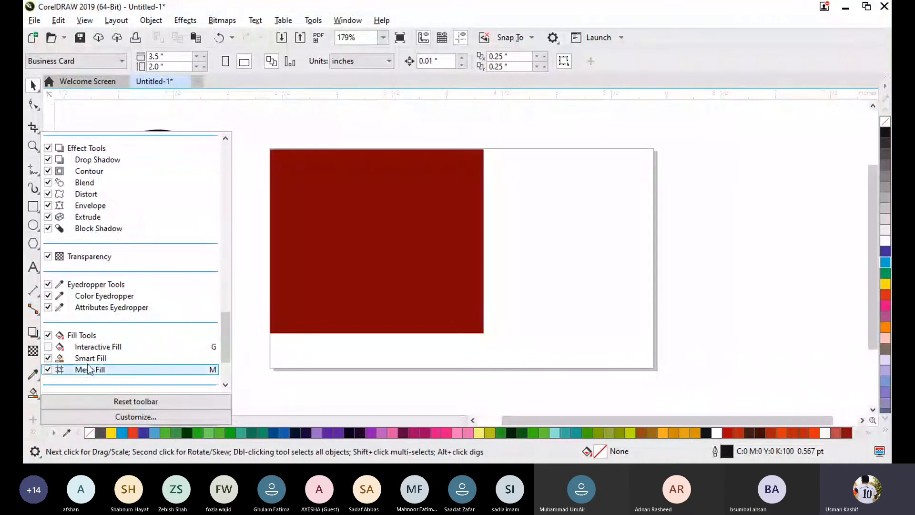
pyautogui.click(48, 346)
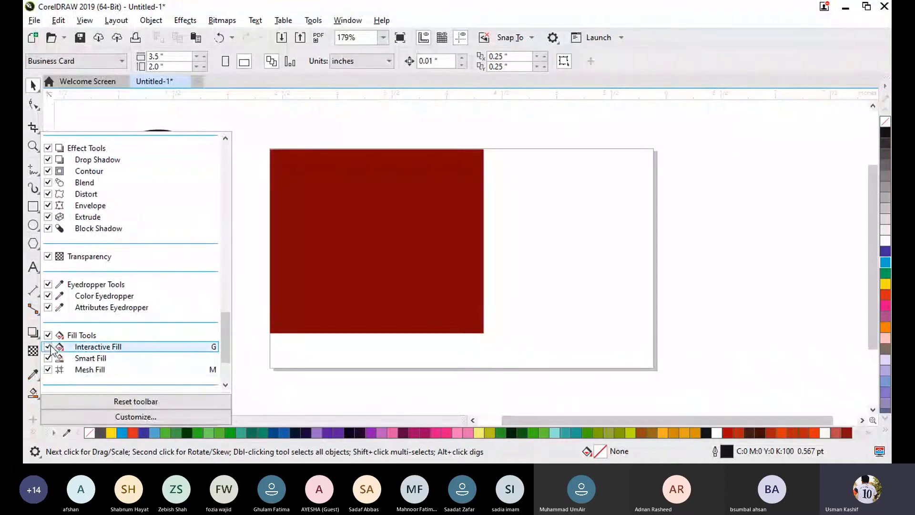
pyautogui.press('g')
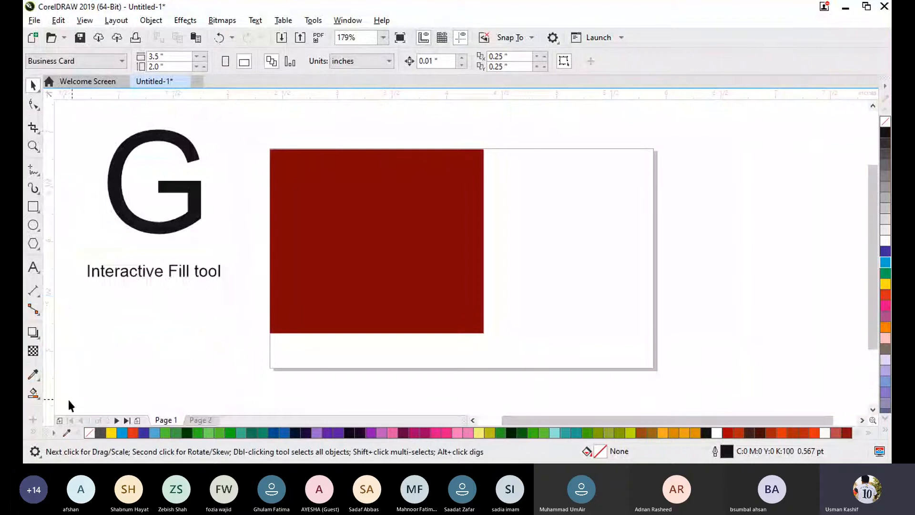
pyautogui.click(34, 395)
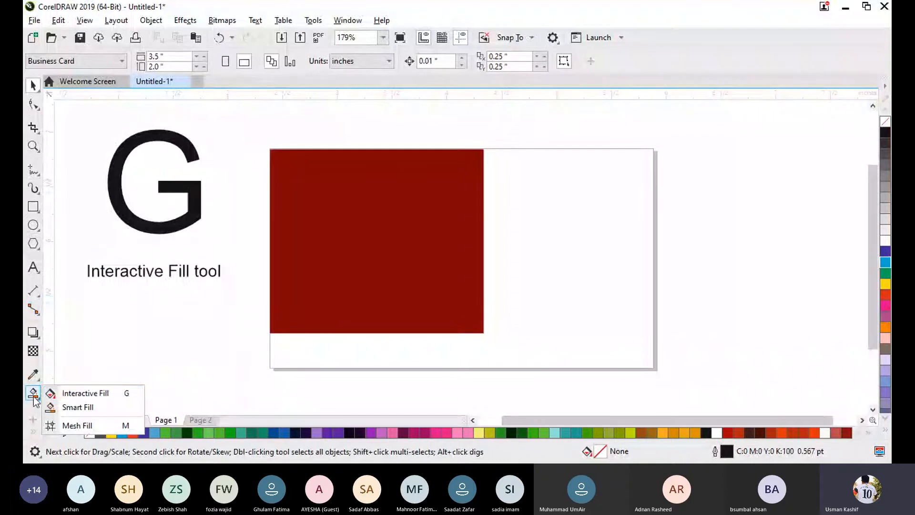
pyautogui.click(119, 400)
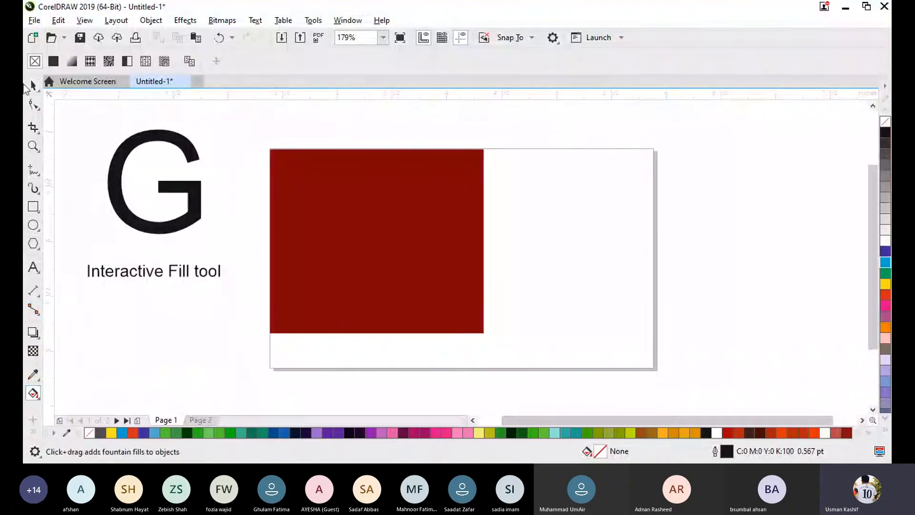
# - Move the letter G down so that it sits directly above the "Interactive Fill tool" caption
pyautogui.click(33, 86)
pyautogui.click(185, 187)
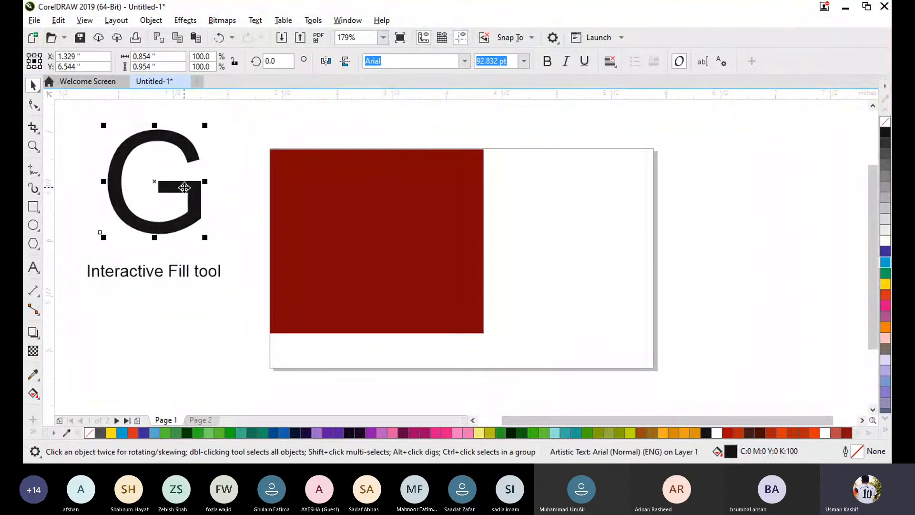
pyautogui.moveTo(183, 188); pyautogui.dragTo(175, 217)
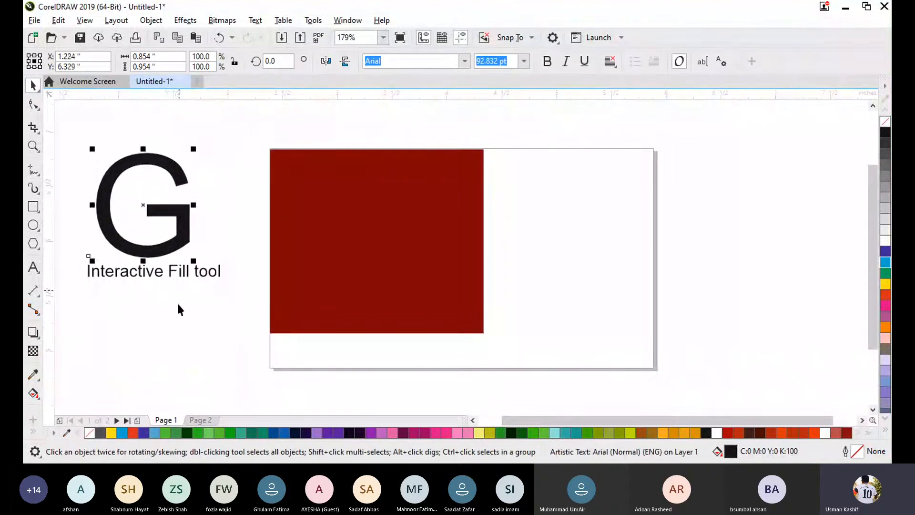
pyautogui.click(236, 312)
pyautogui.moveTo(236, 313); pyautogui.dragTo(60, 125)
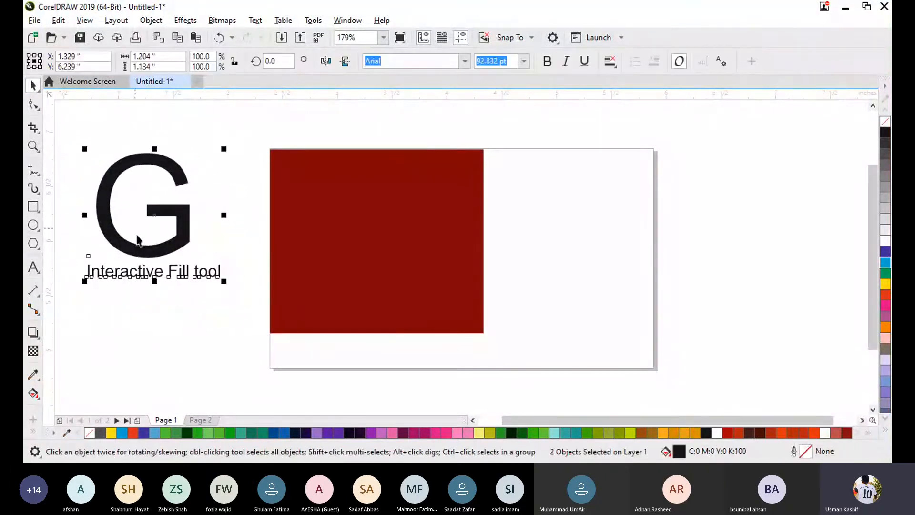
pyautogui.click(172, 322)
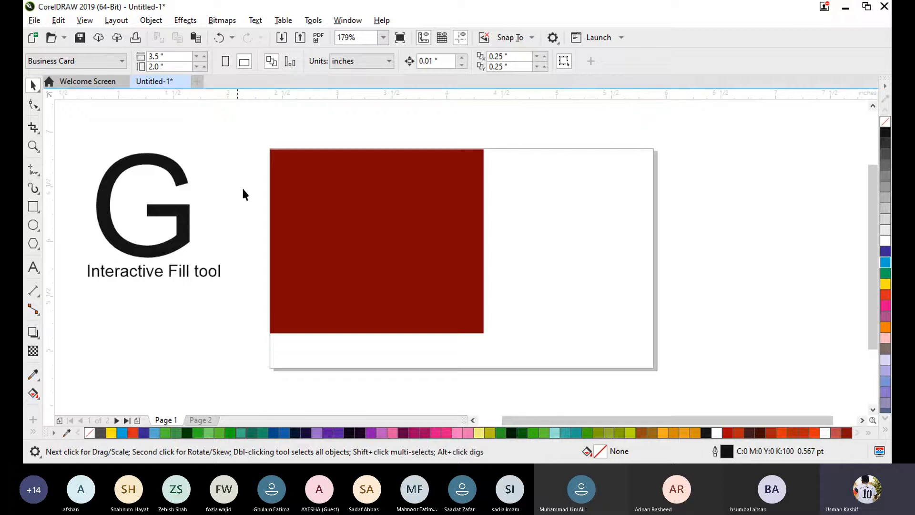
# - Scale the dark red rectangle down to about 61.6% and move it inside the left half of the page
pyautogui.click(322, 254)
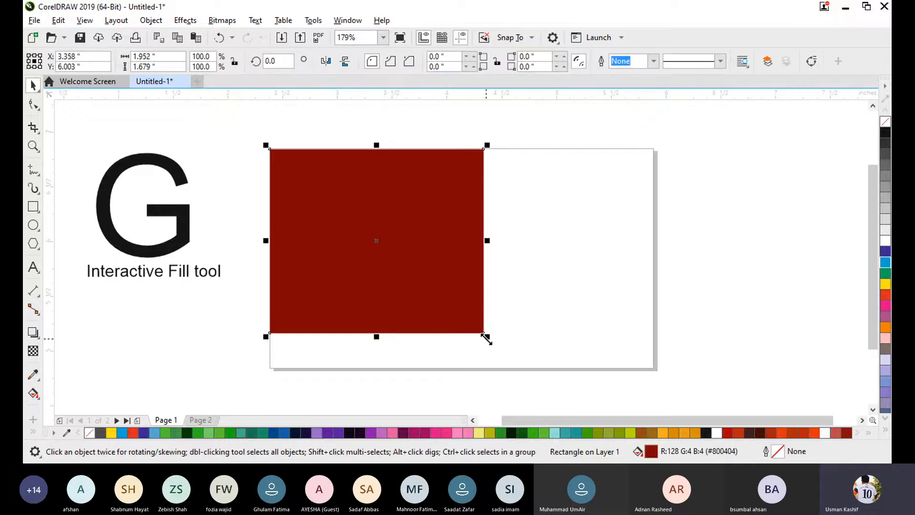
pyautogui.moveTo(487, 336); pyautogui.dragTo(403, 246)
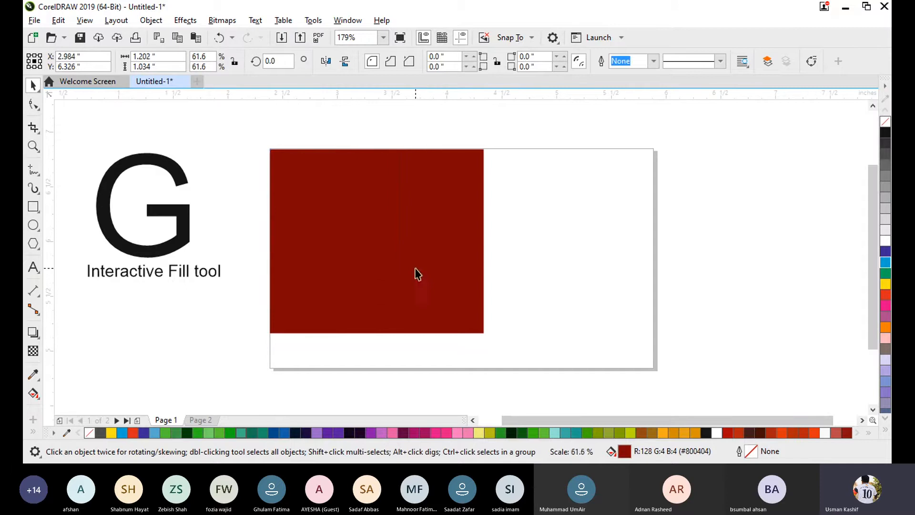
pyautogui.moveTo(333, 226); pyautogui.dragTo(340, 259)
pyautogui.click(523, 236)
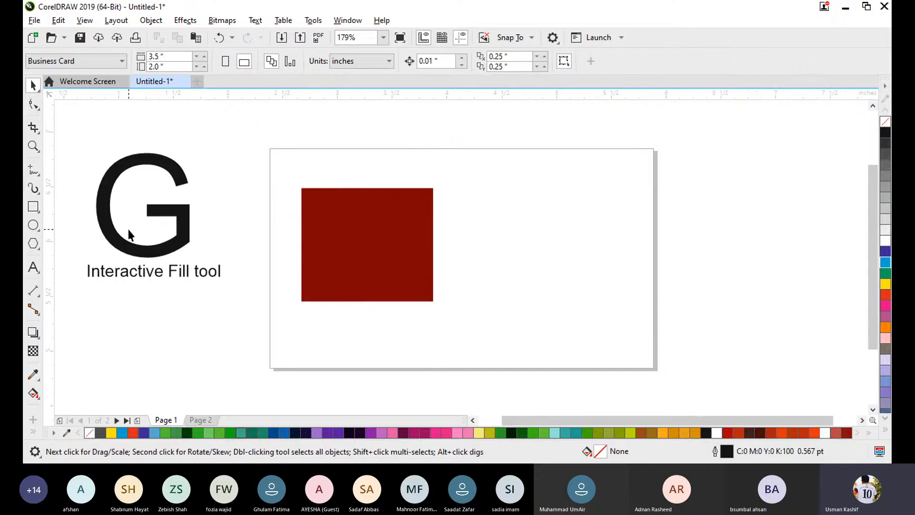
# - Delete the letter G with its "Interactive Fill tool" caption and move the rectangle to the middle of the page
pyautogui.moveTo(55, 133); pyautogui.dragTo(231, 326)
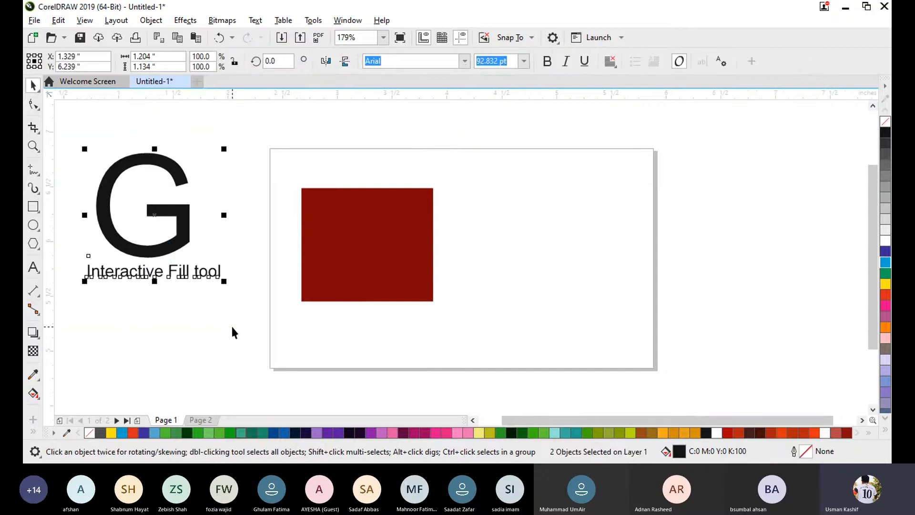
pyautogui.press('Delete')
pyautogui.moveTo(381, 232); pyautogui.dragTo(471, 241)
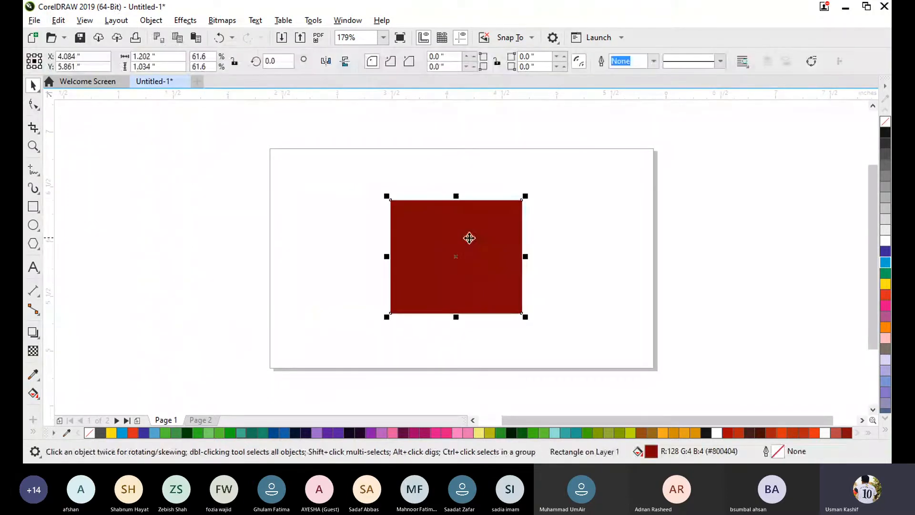
# - Add the artistic text "Ctrl + C" in the empty area left of the page
pyautogui.click(33, 267)
pyautogui.click(148, 165)
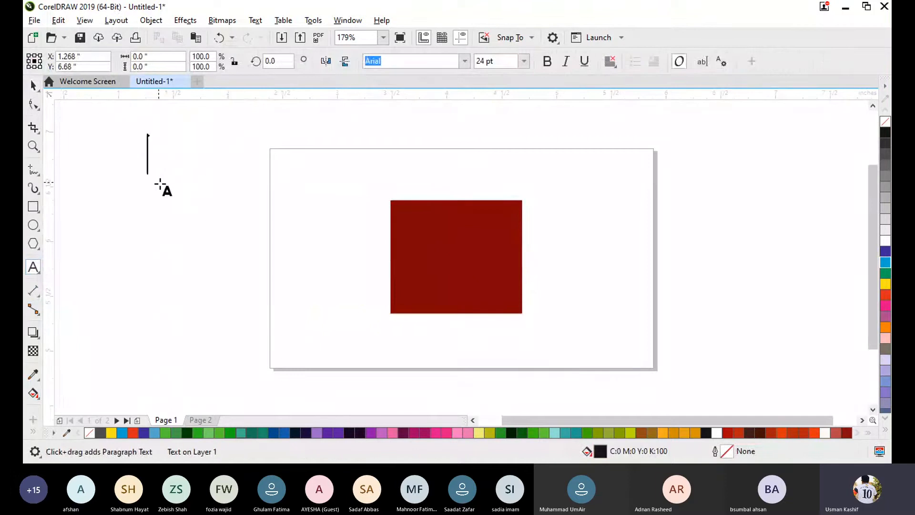
pyautogui.write('Ctrl + C')
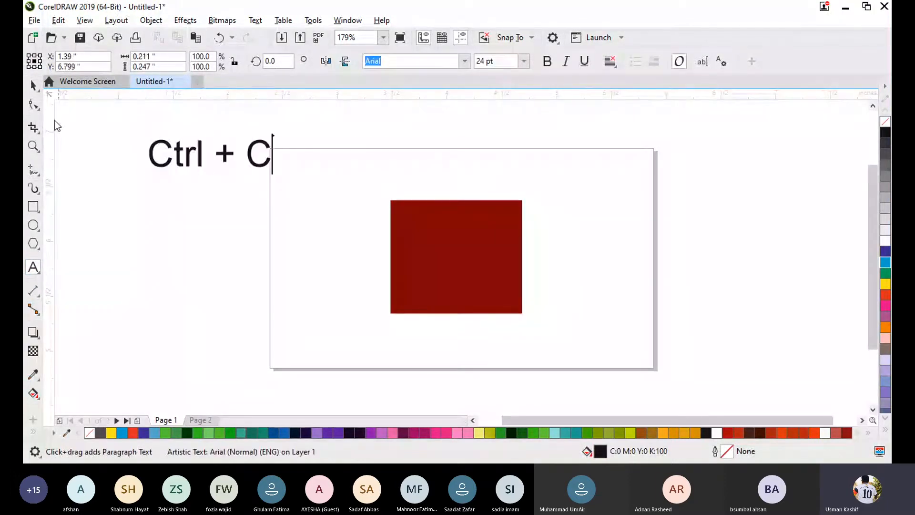
pyautogui.click(34, 85)
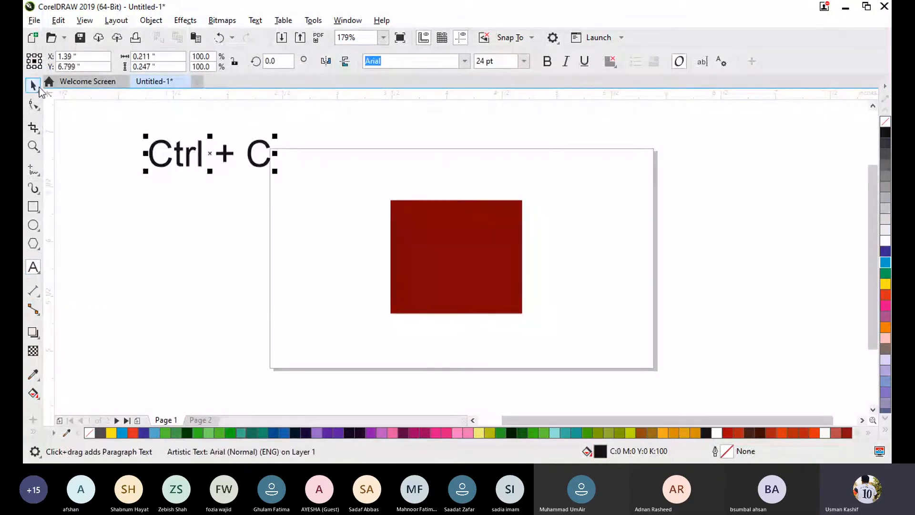
# - Duplicate the "Ctrl + C" text below the original and change the duplicate to read "Ctrl + V"
pyautogui.moveTo(194, 154); pyautogui.dragTo(146, 276)
pyautogui.rightClick(147, 276)
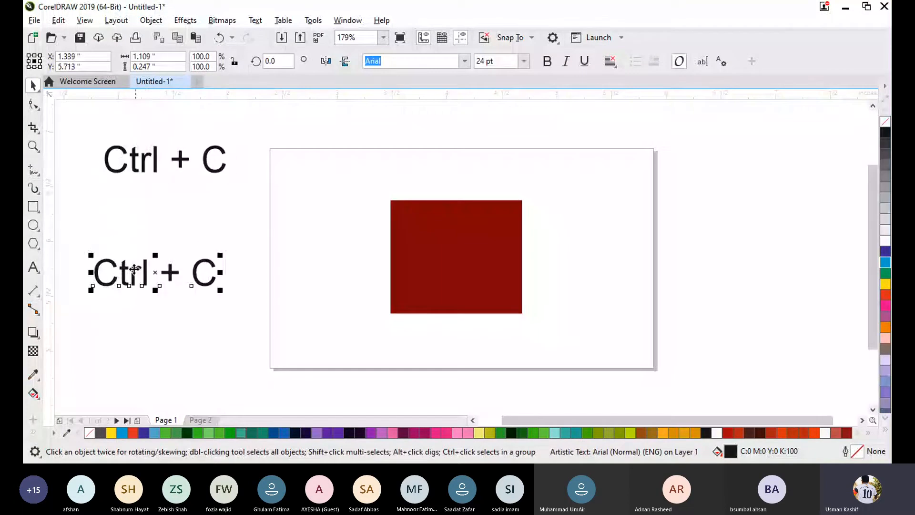
pyautogui.doubleClick(139, 275)
pyautogui.doubleClick(204, 272)
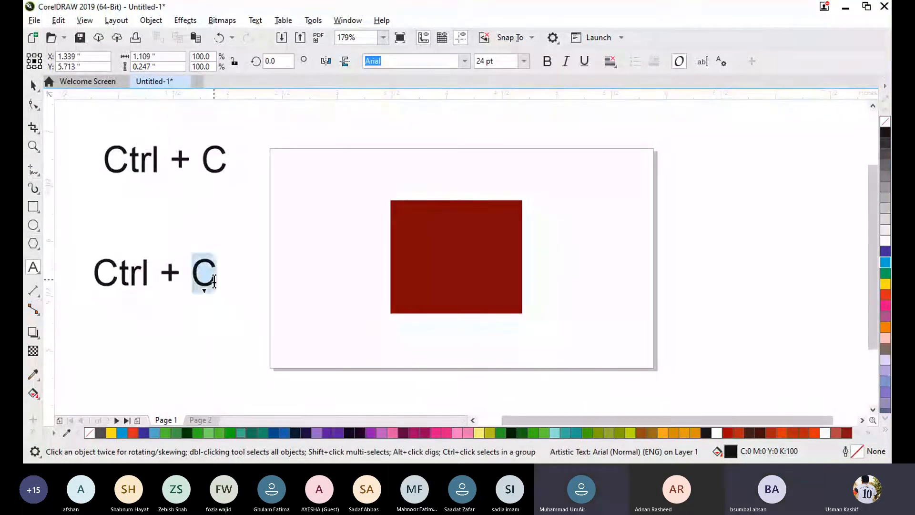
pyautogui.write('V')
# - Add a smaller caption "copy" directly beneath the "Ctrl + C" text
pyautogui.click(142, 217)
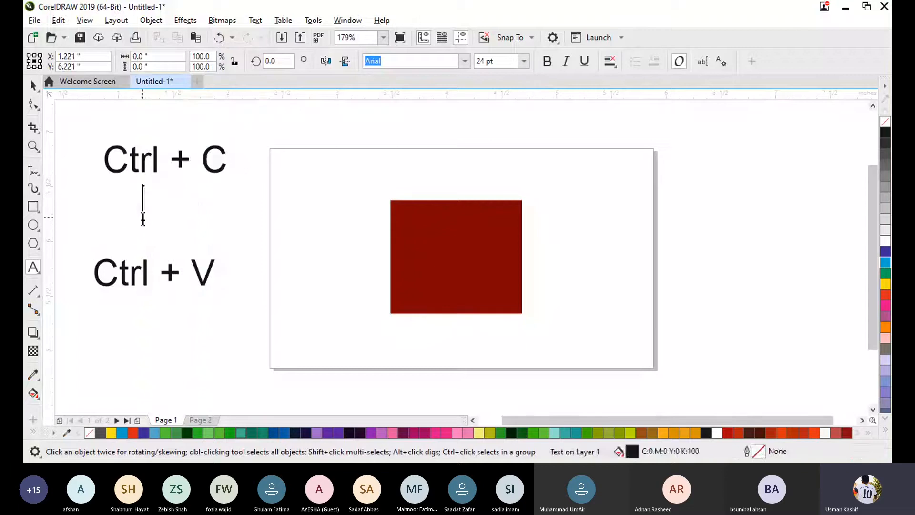
pyautogui.write('copy')
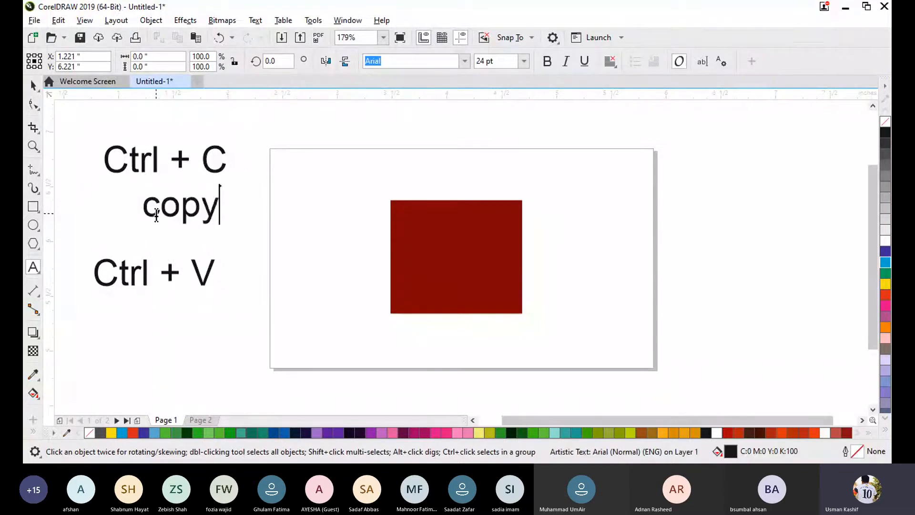
pyautogui.click(33, 85)
pyautogui.moveTo(222, 231); pyautogui.dragTo(157, 189)
pyautogui.click(162, 220)
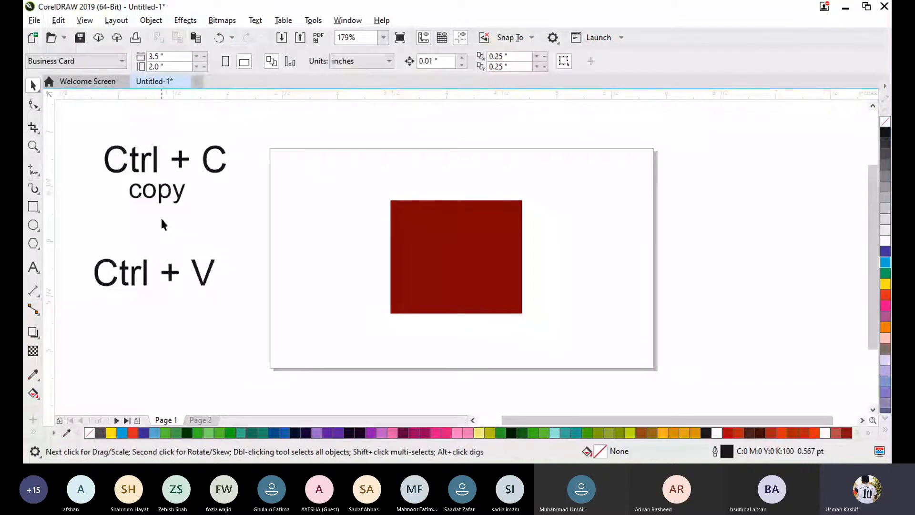
# - Place a duplicate of the "copy" caption beneath "Ctrl + V" and change its wording to "paste"
pyautogui.write('copy')
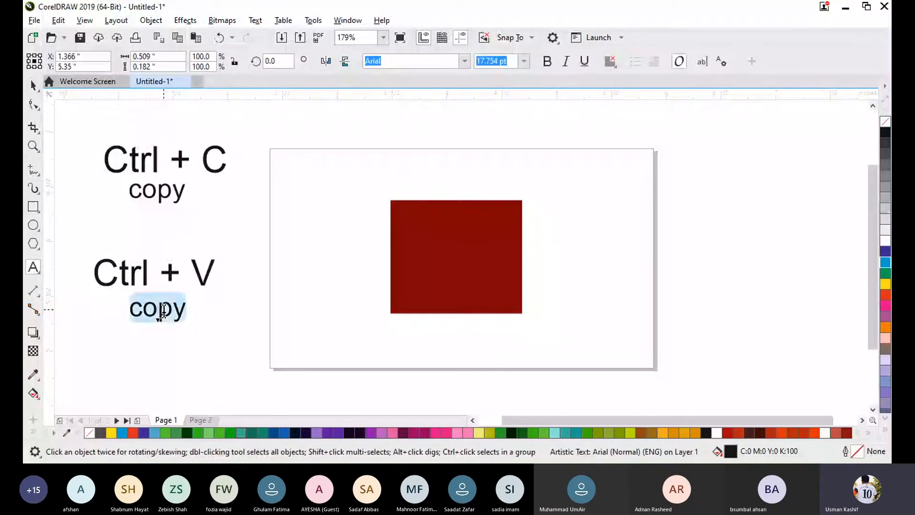
pyautogui.write('paste')
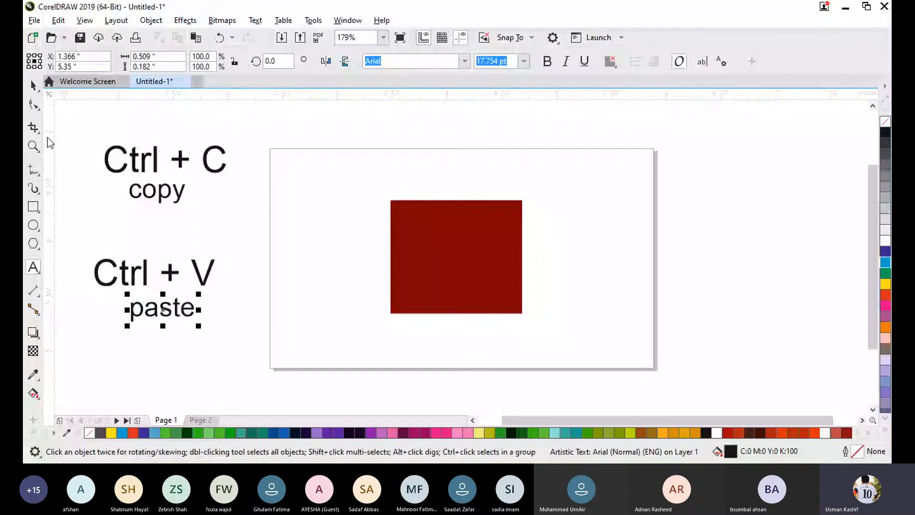
pyautogui.click(32, 86)
pyautogui.click(242, 215)
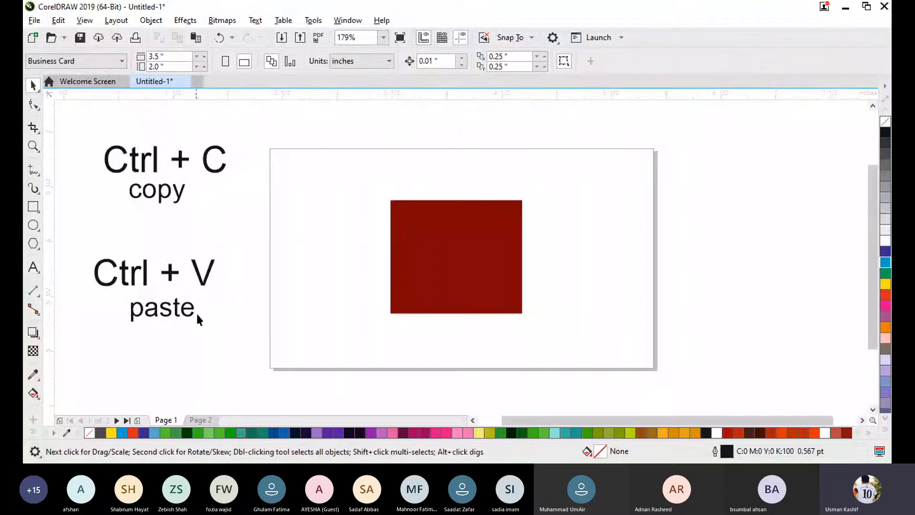
# - Bring the two text pairs closer together by moving "Ctrl + V" with "paste" up and "Ctrl + C" with "copy" slightly down
pyautogui.moveTo(232, 346); pyautogui.dragTo(80, 238)
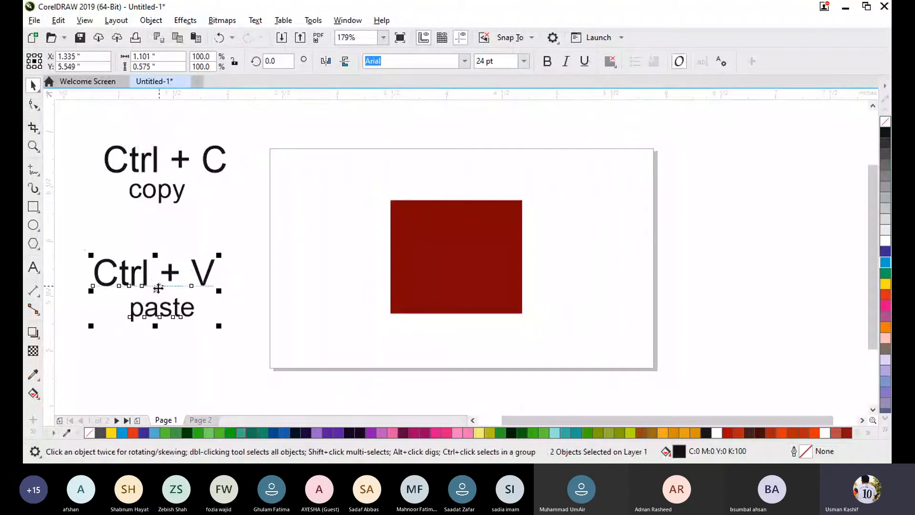
pyautogui.moveTo(156, 296); pyautogui.dragTo(163, 281)
pyautogui.moveTo(159, 273); pyautogui.dragTo(160, 269)
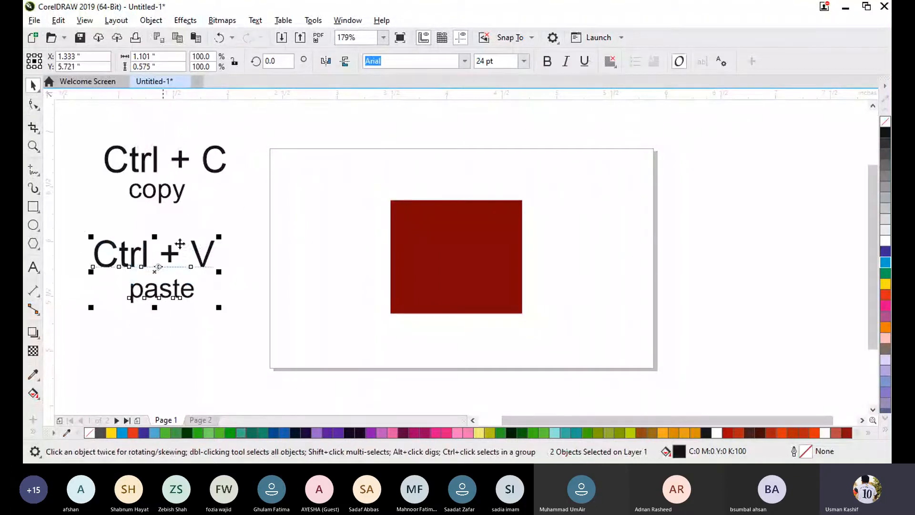
pyautogui.moveTo(88, 127); pyautogui.dragTo(246, 220)
pyautogui.click(247, 221)
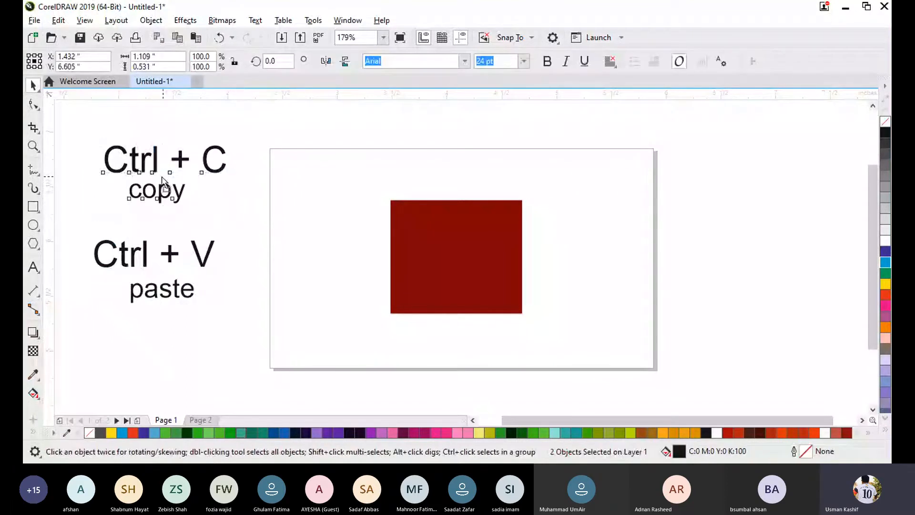
pyautogui.moveTo(162, 181); pyautogui.dragTo(162, 190)
pyautogui.click(238, 330)
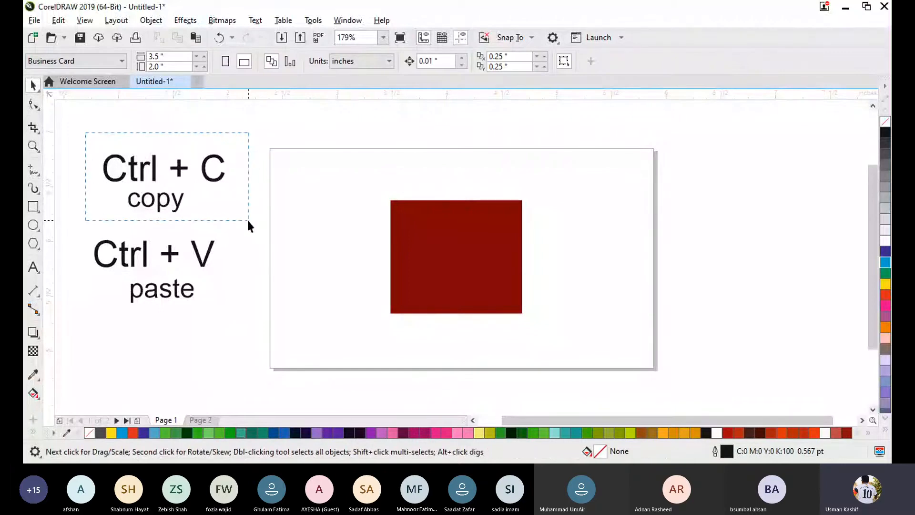
pyautogui.moveTo(248, 222); pyautogui.dragTo(247, 221)
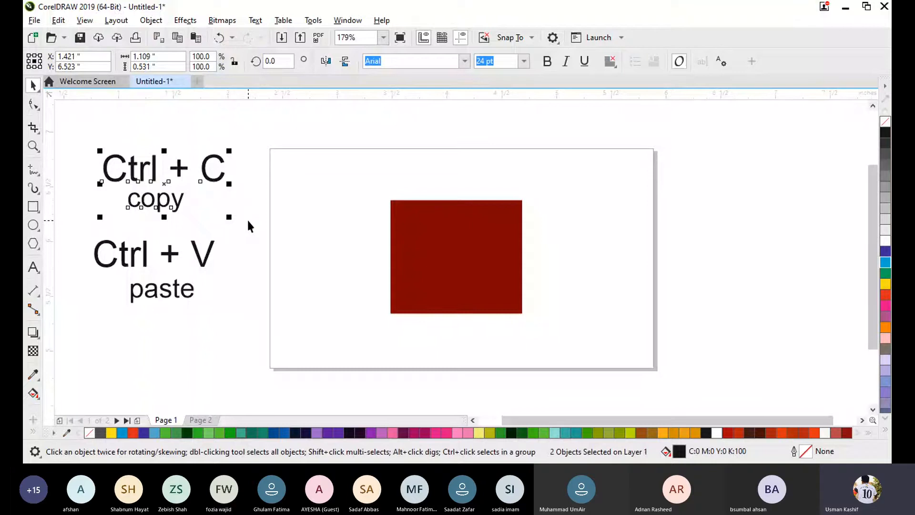
pyautogui.click(233, 322)
pyautogui.moveTo(90, 228); pyautogui.dragTo(228, 314)
pyautogui.click(223, 338)
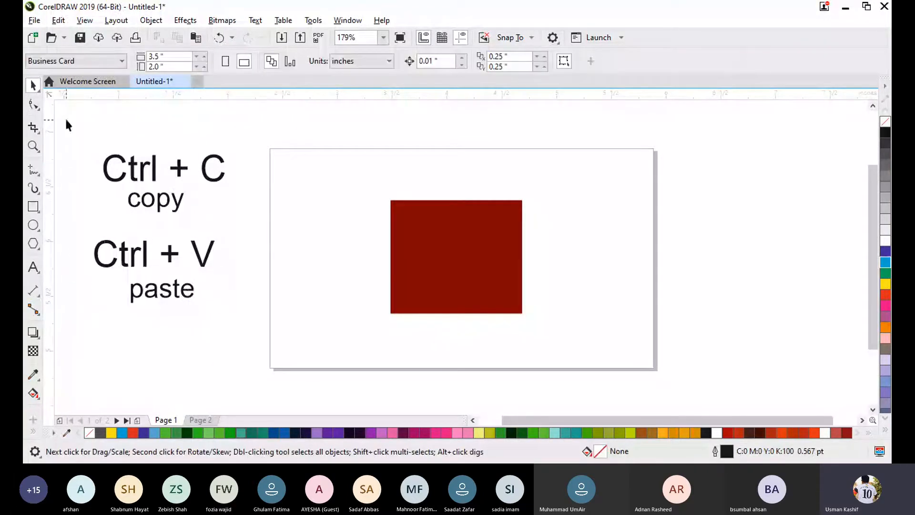
# - Align all four shortcut texts along their left edges and move the block slightly up and to the left
pyautogui.moveTo(65, 123); pyautogui.dragTo(241, 347)
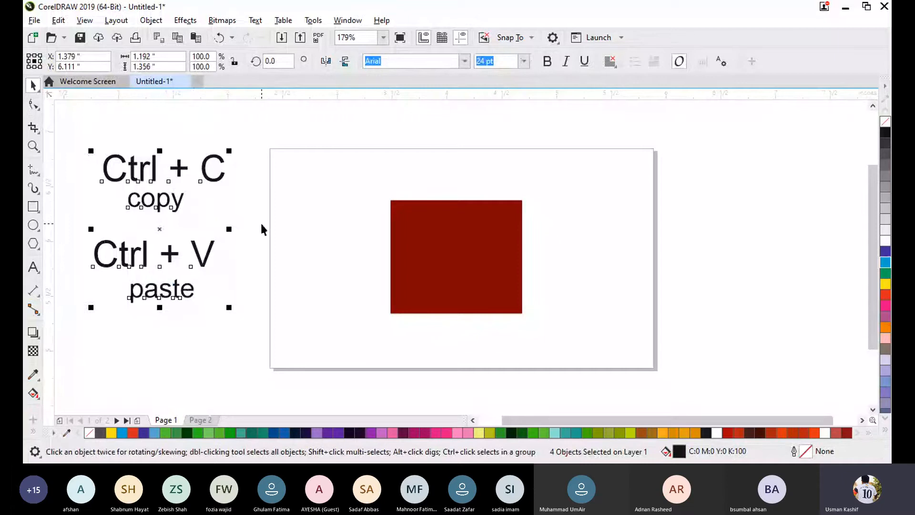
pyautogui.hotkey('ctrl', 'l')
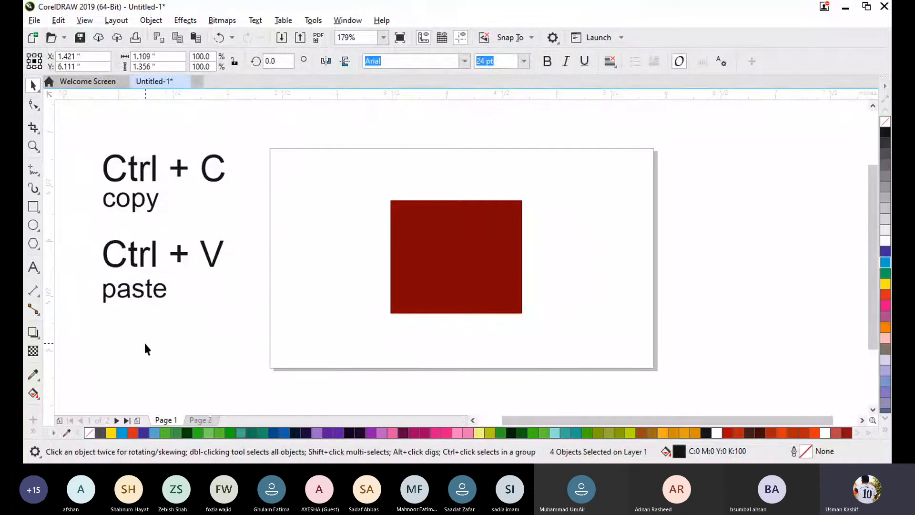
pyautogui.click(144, 342)
pyautogui.moveTo(235, 322); pyautogui.dragTo(235, 322)
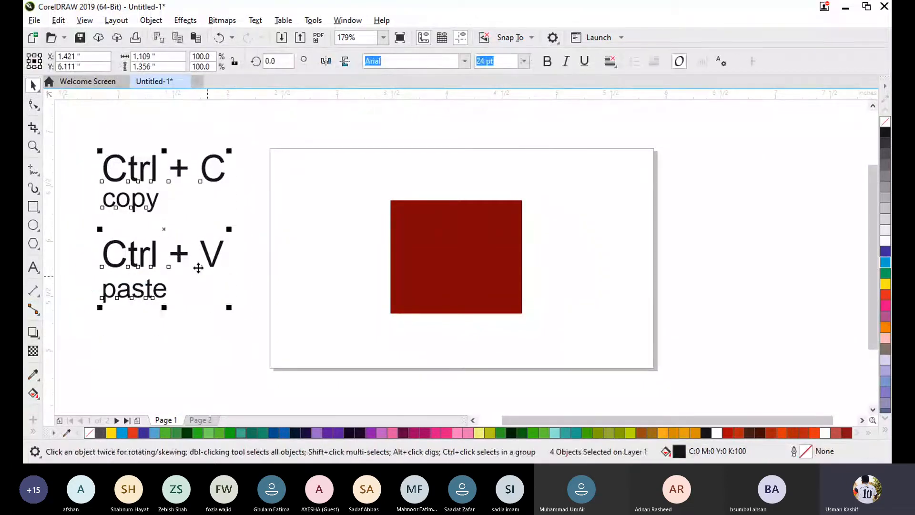
pyautogui.moveTo(166, 233); pyautogui.dragTo(145, 224)
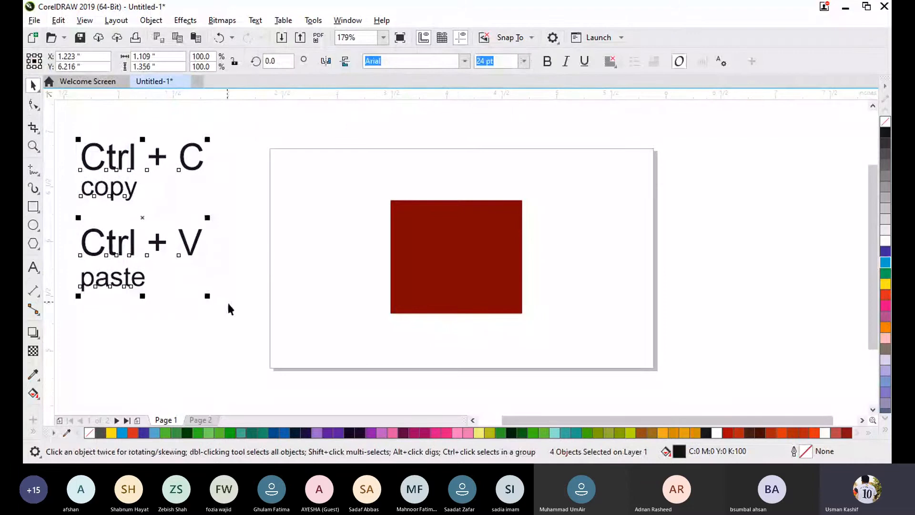
pyautogui.click(227, 301)
# - Move the rectangle into the left half of the page and place a pasted copy of it to its right
pyautogui.moveTo(471, 274); pyautogui.dragTo(345, 272)
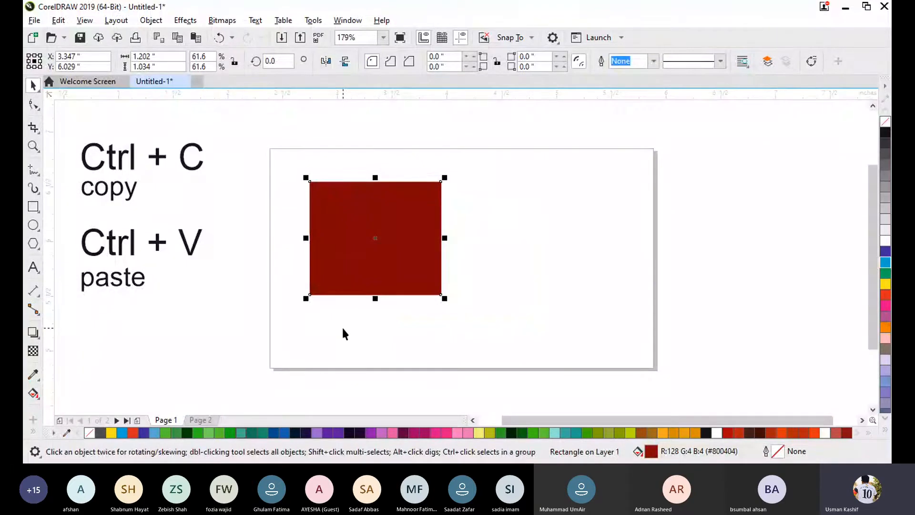
pyautogui.hotkey('ctrl', 'v')
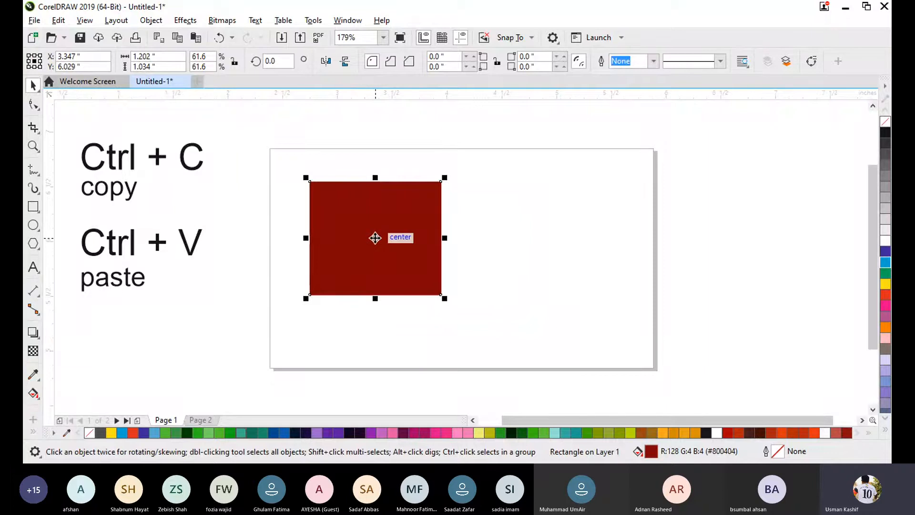
pyautogui.moveTo(375, 237); pyautogui.dragTo(520, 237)
pyautogui.click(513, 327)
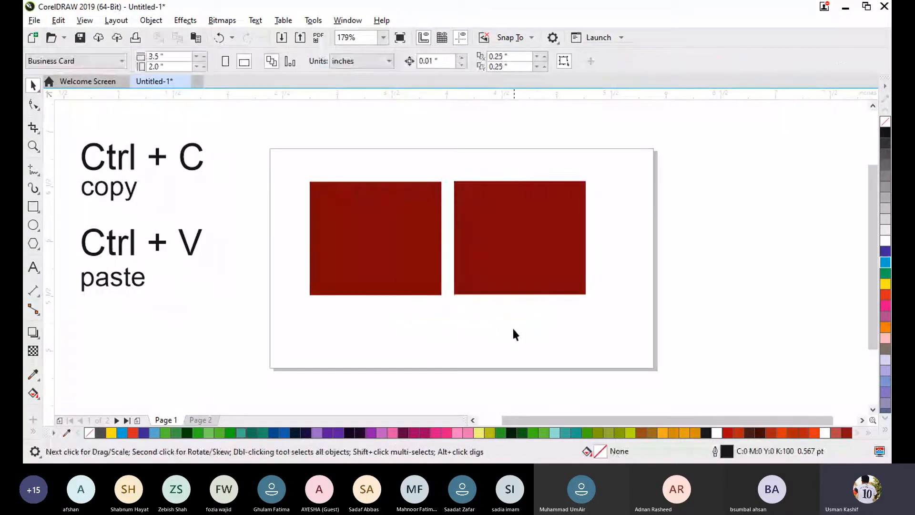
# - Paste another copy of the left rectangle and place it directly below the original
pyautogui.click(404, 249)
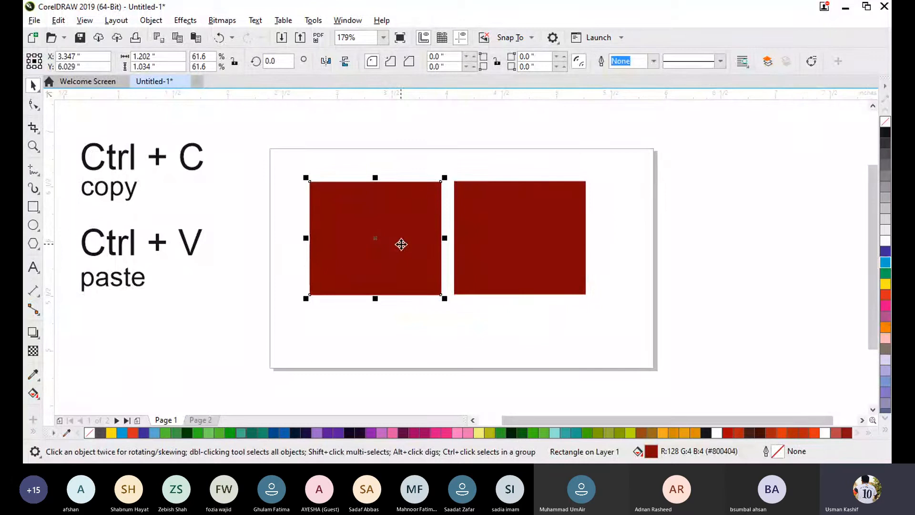
pyautogui.hotkey('ctrl', 'v')
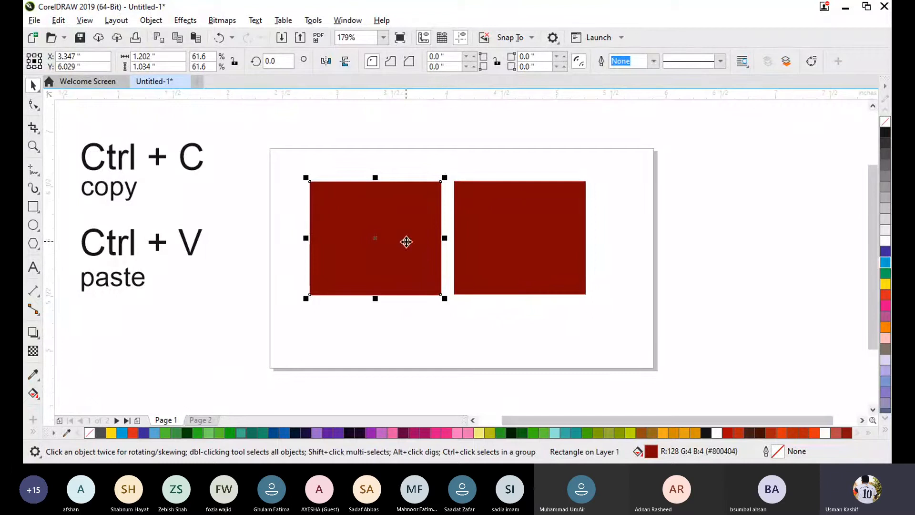
pyautogui.moveTo(407, 241); pyautogui.dragTo(404, 360)
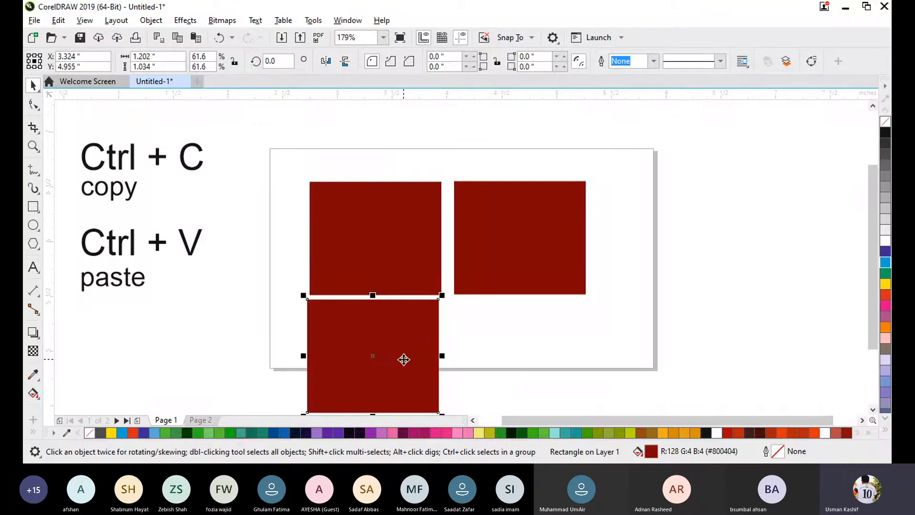
pyautogui.click(514, 352)
# - Copy and paste the lower rectangle, placing the copy to its right to complete a two-by-two grid
pyautogui.click(410, 355)
pyautogui.hotkey('ctrl', 'c')
pyautogui.hotkey('ctrl', 'v')
pyautogui.moveTo(377, 340); pyautogui.dragTo(524, 349)
pyautogui.click(676, 227)
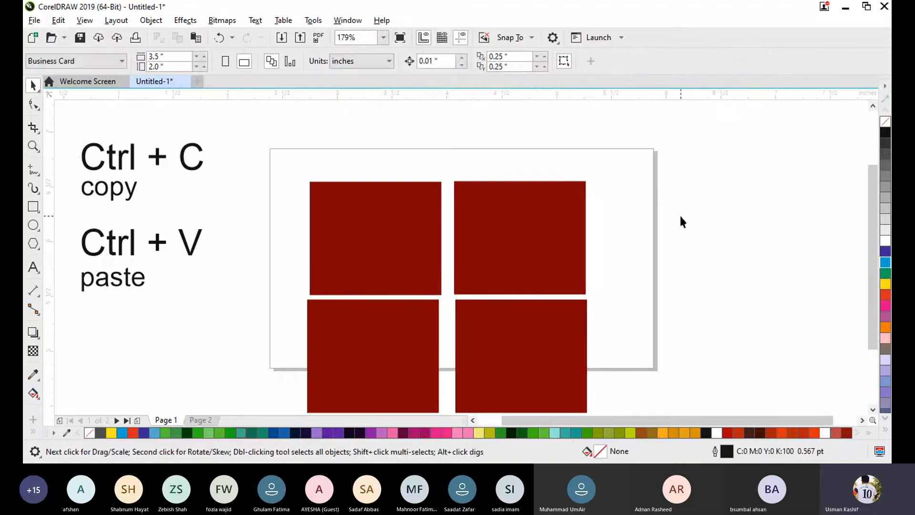
# - Move all four rectangles together slightly upward so the grid sits over the page
pyautogui.click(330, 224)
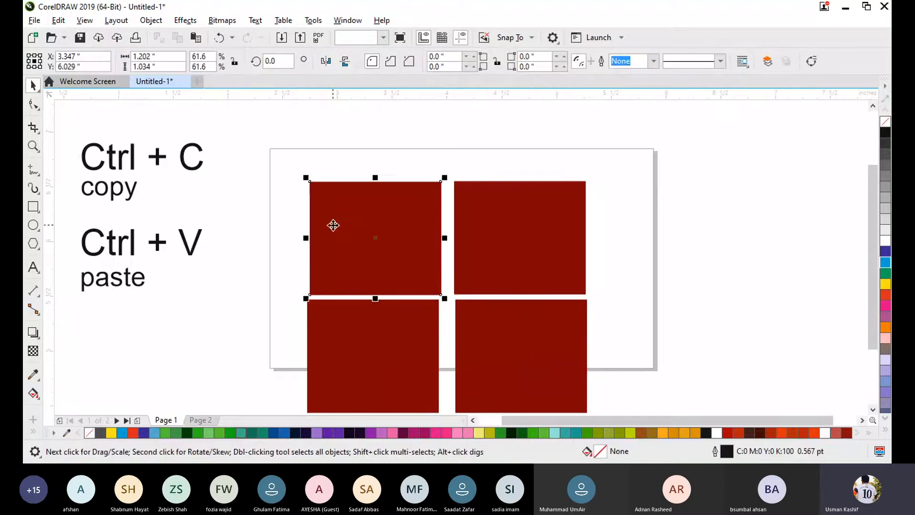
pyautogui.keyDown('shift'); pyautogui.click(494, 235); pyautogui.keyUp('shift')
pyautogui.keyDown('shift'); pyautogui.click(395, 350); pyautogui.keyUp('shift')
pyautogui.keyDown('shift'); pyautogui.click(513, 347); pyautogui.keyUp('shift')
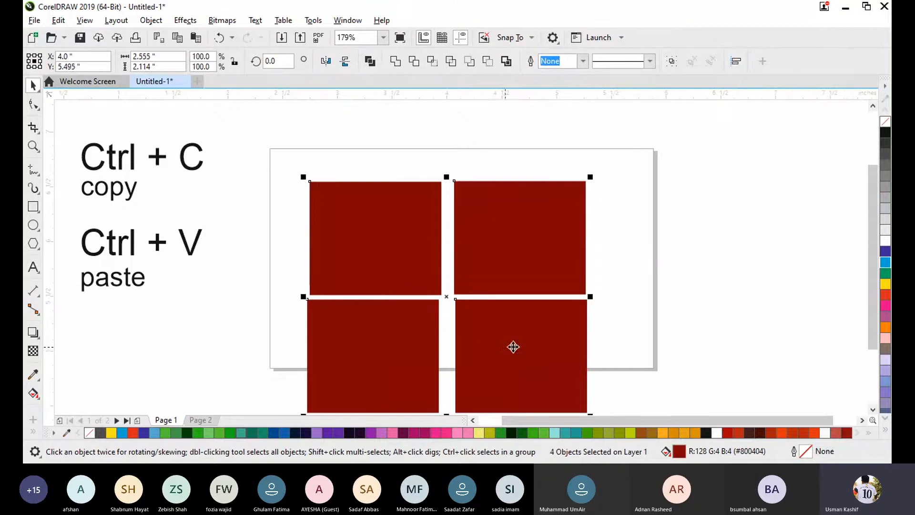
pyautogui.moveTo(513, 347); pyautogui.dragTo(511, 305)
pyautogui.click(661, 263)
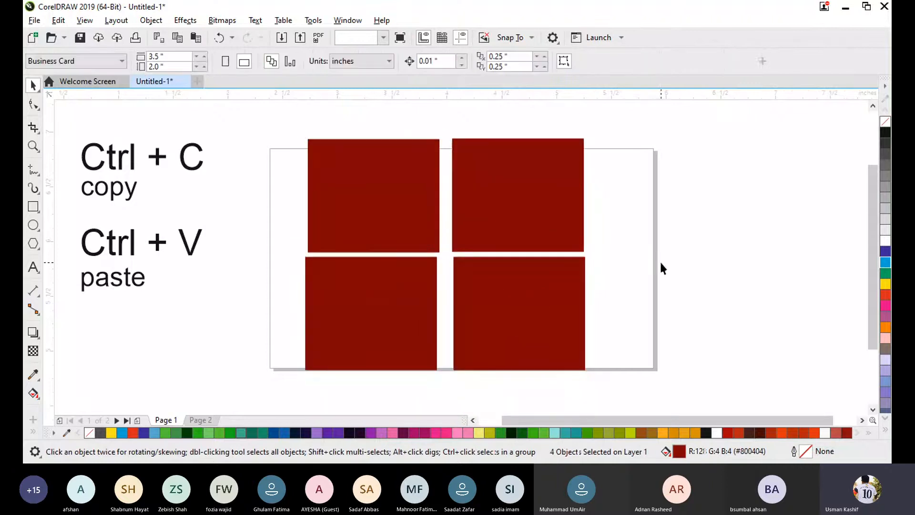
# - Select the upper-left and lower-right rectangles together and place a copy of the pair to the right of the grid
pyautogui.click(356, 189)
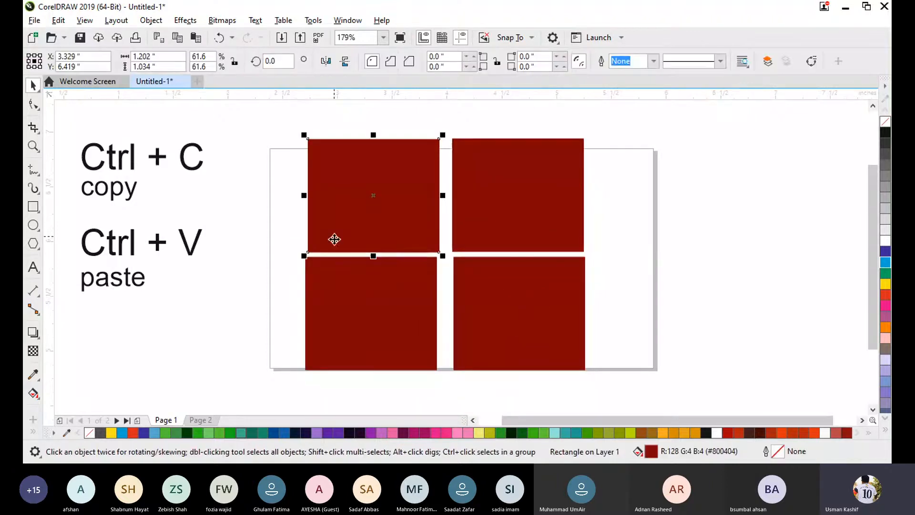
pyautogui.keyDown('shift'); pyautogui.click(494, 307); pyautogui.keyUp('shift')
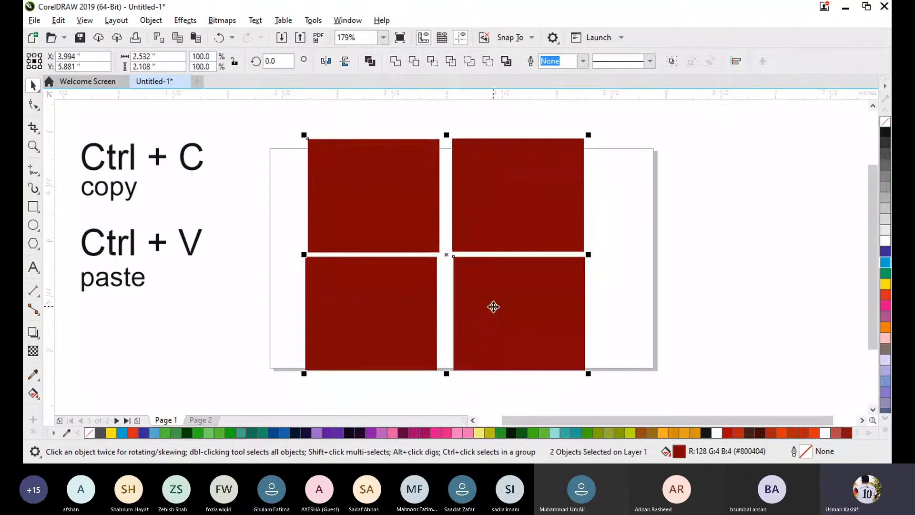
pyautogui.click(693, 266)
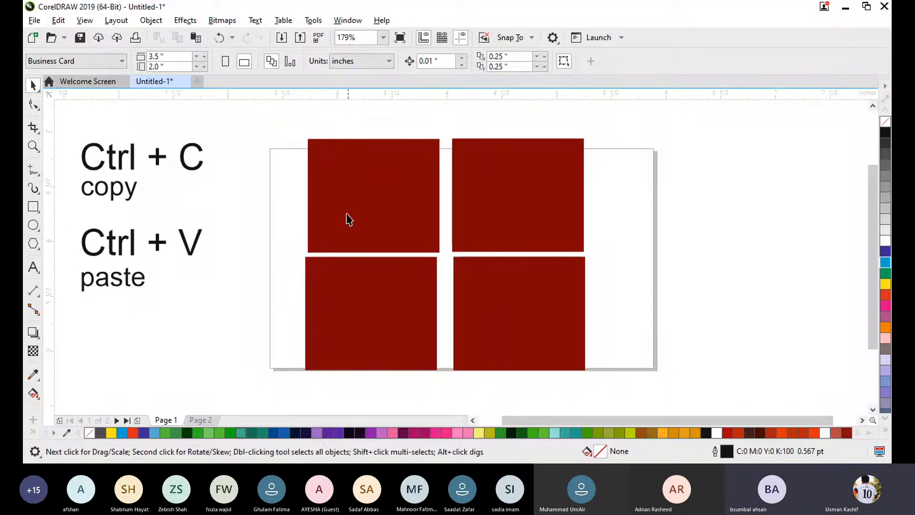
pyautogui.click(415, 224)
pyautogui.keyDown('shift'); pyautogui.click(520, 319); pyautogui.keyUp('shift')
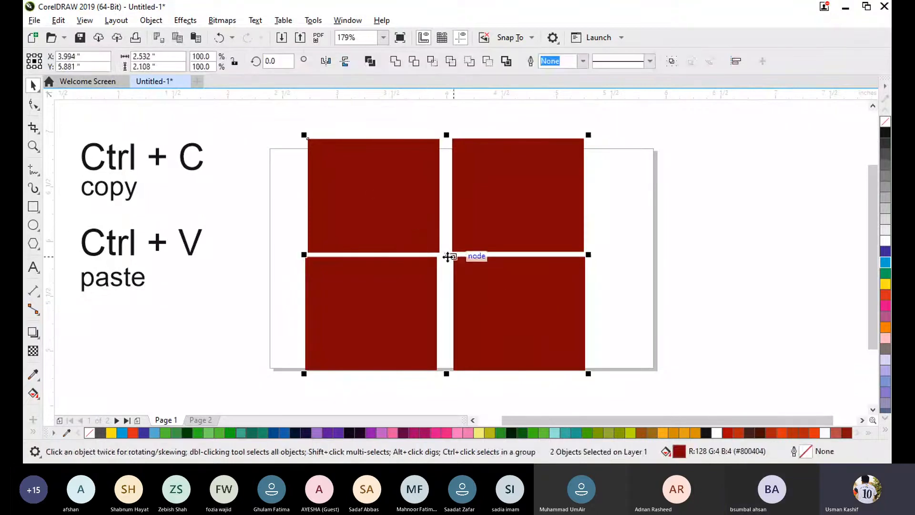
pyautogui.moveTo(447, 256); pyautogui.dragTo(741, 253)
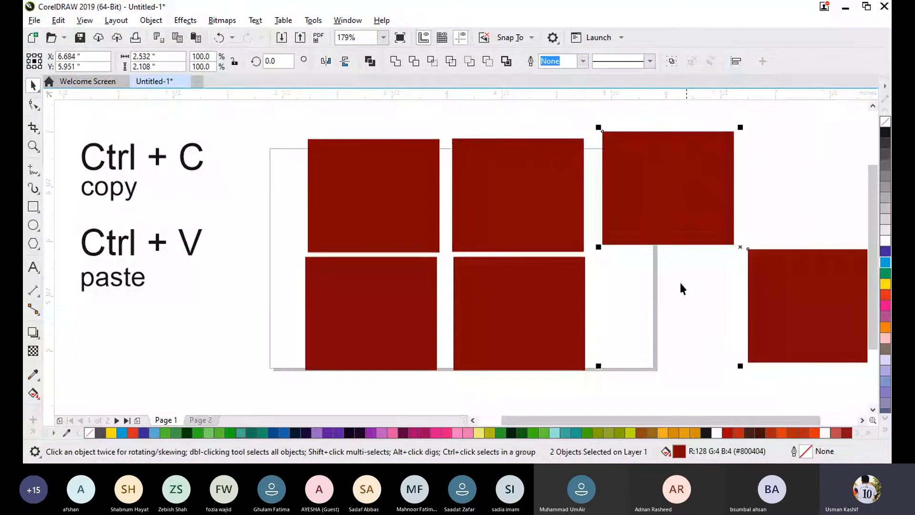
pyautogui.click(659, 307)
# - Try moving the grid's upper-right and lower-left rectangles together to the left, and undo the move
pyautogui.click(512, 204)
pyautogui.keyDown('shift'); pyautogui.click(388, 316); pyautogui.keyUp('shift')
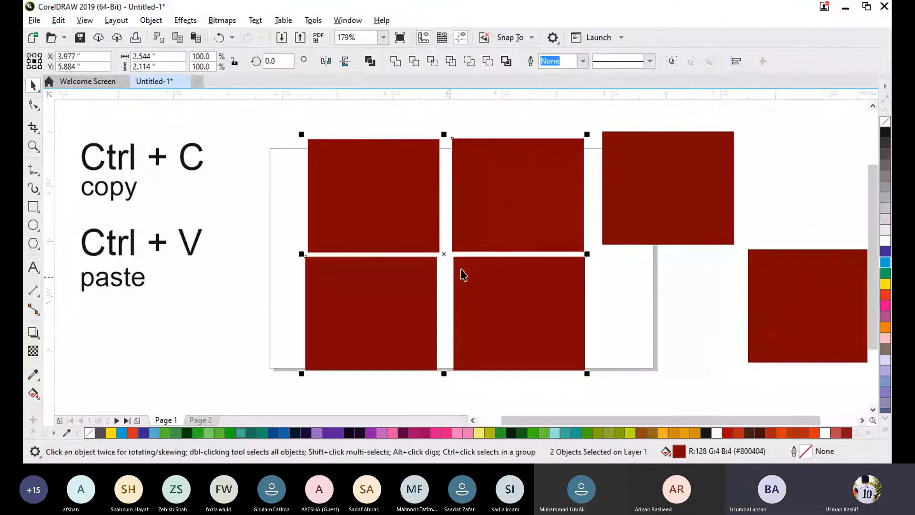
pyautogui.moveTo(437, 256); pyautogui.dragTo(316, 264)
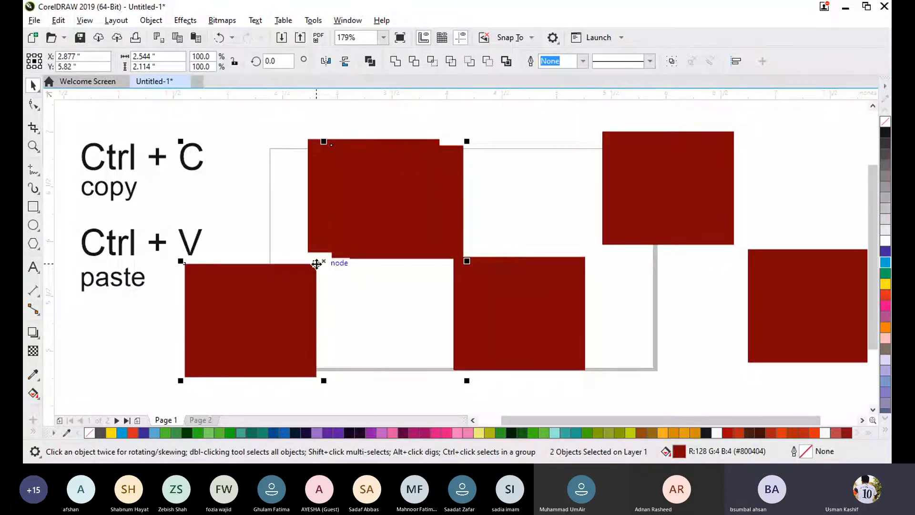
pyautogui.hotkey('ctrl', 'z')
pyautogui.click(642, 304)
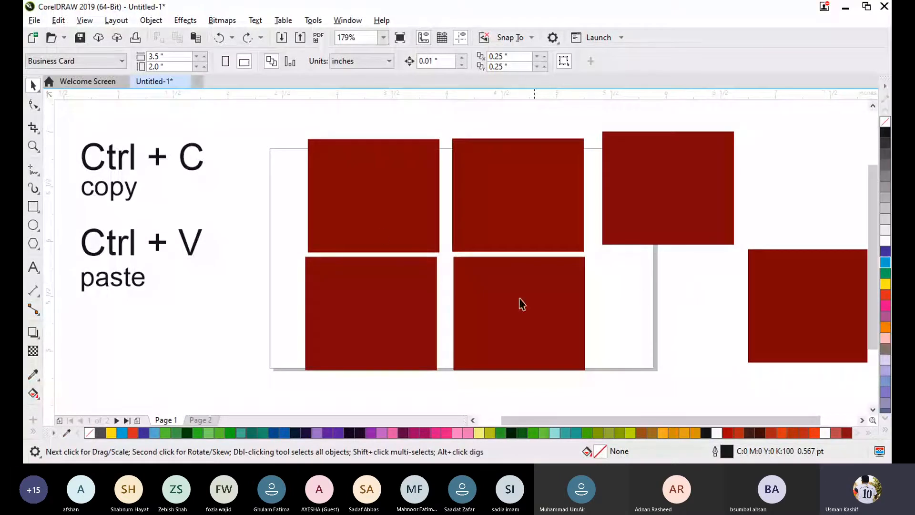
# - Copy and paste the upper-left rectangle, placing one instance beside the lower row on the left and nudging the other slightly
pyautogui.click(392, 218)
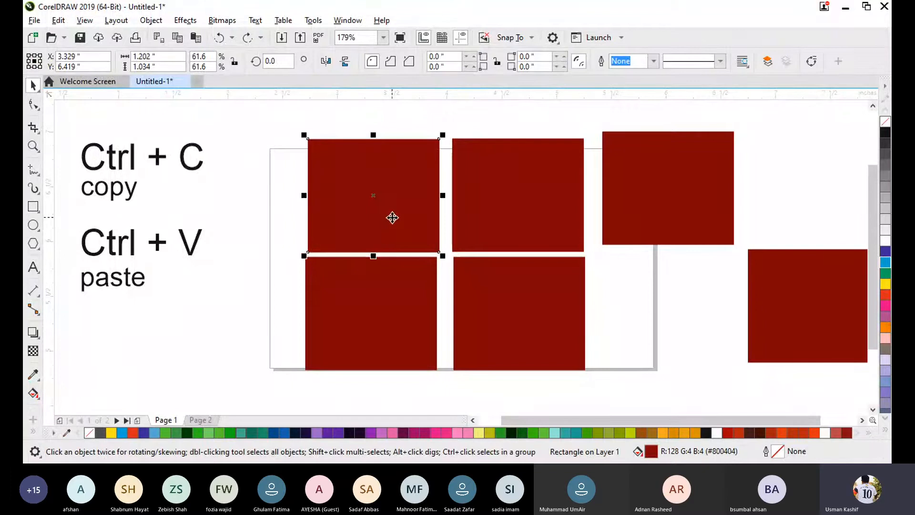
pyautogui.hotkey('ctrl', 'b')
pyautogui.press('Escape')
pyautogui.moveTo(360, 225); pyautogui.dragTo(186, 356)
pyautogui.moveTo(392, 196)
pyautogui.mouseDown()
pyautogui.moveTo(381, 186)
pyautogui.moveTo(308, 203)
pyautogui.moveTo(384, 210)
pyautogui.mouseUp()
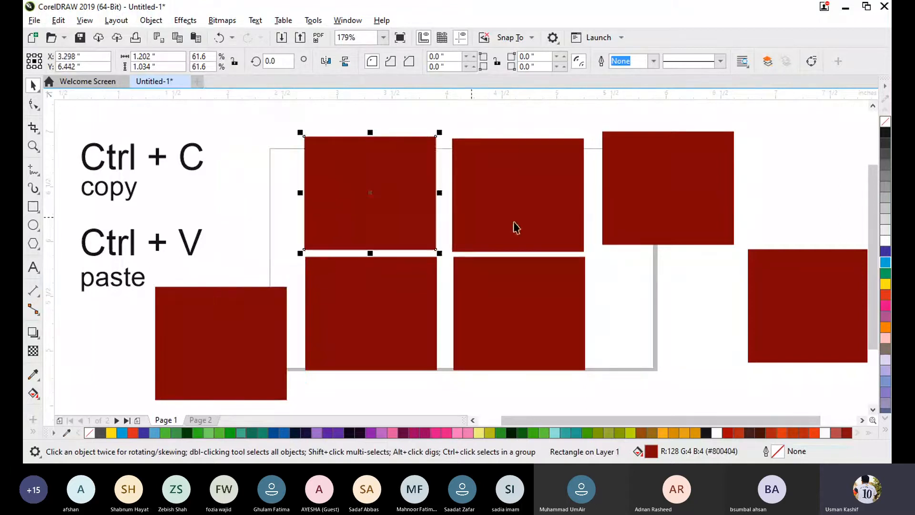
# - Move the far-right rectangle directly beneath the third rectangle of the upper row
pyautogui.click(679, 302)
pyautogui.moveTo(813, 288); pyautogui.dragTo(680, 300)
pyautogui.press('Escape')
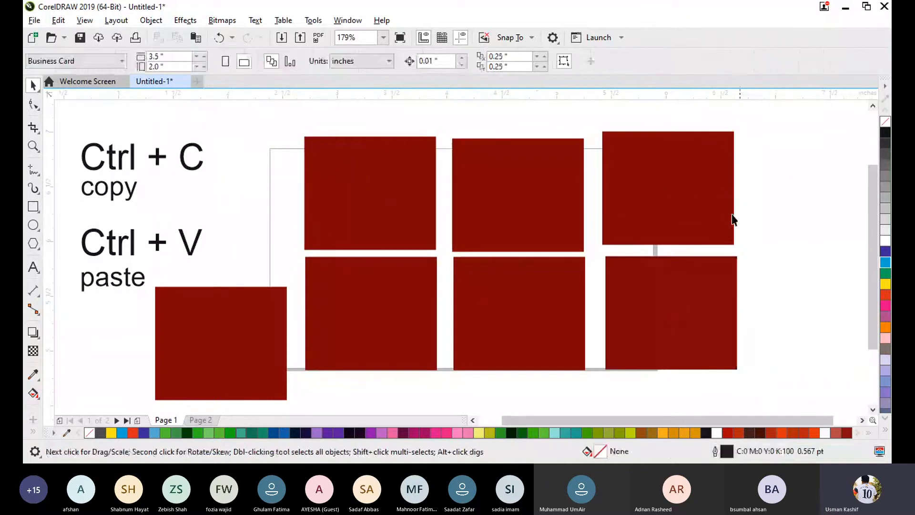
# - Delete the three extra rectangles outside the two-by-two grid
pyautogui.click(649, 178)
pyautogui.press('Delete')
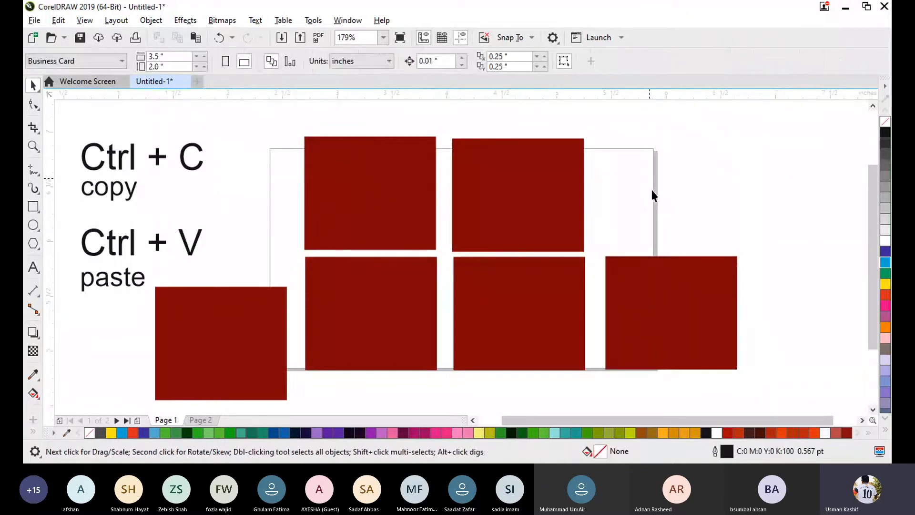
pyautogui.click(625, 305)
pyautogui.press('Delete')
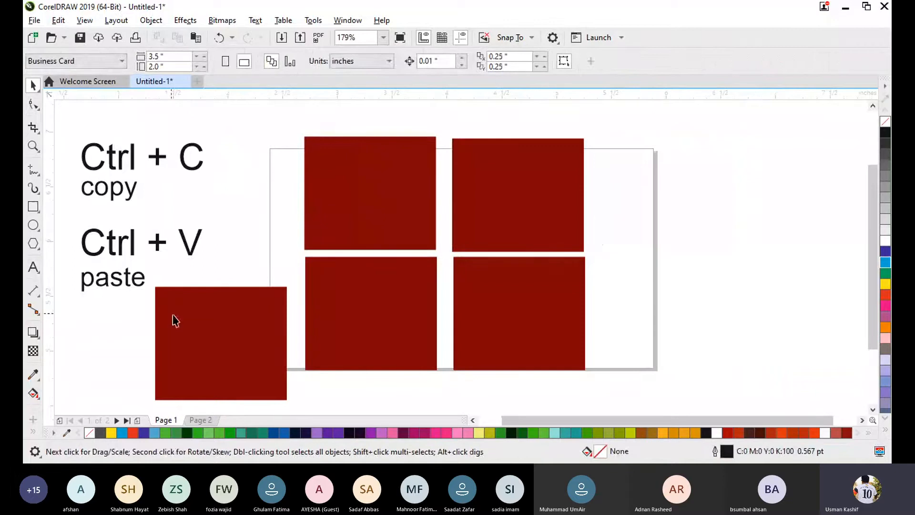
pyautogui.click(188, 335)
pyautogui.press('Delete')
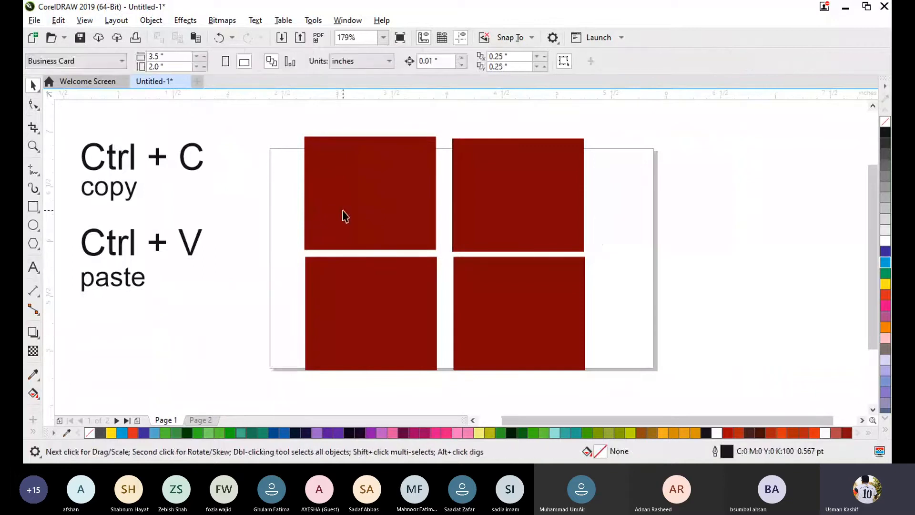
# - Copy and paste the upper-left rectangle, placing the copy at the right end of the upper row
pyautogui.click(345, 215)
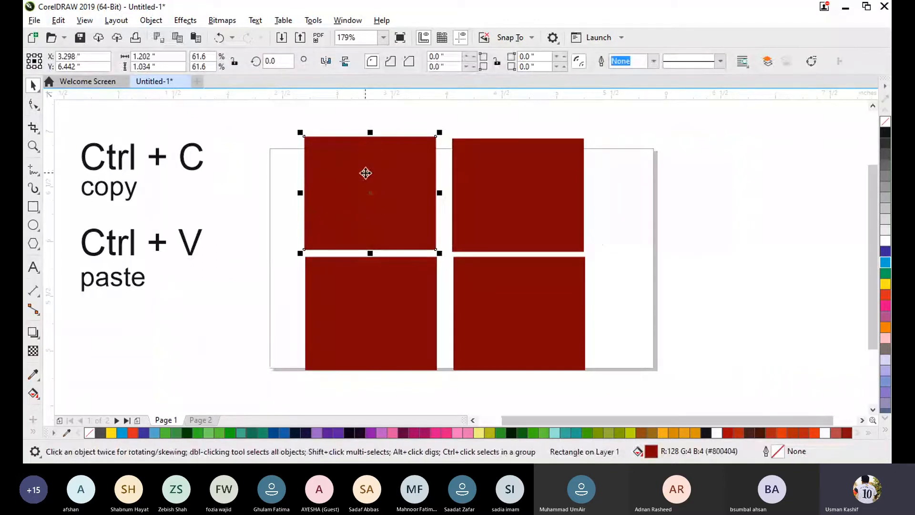
pyautogui.click(58, 20)
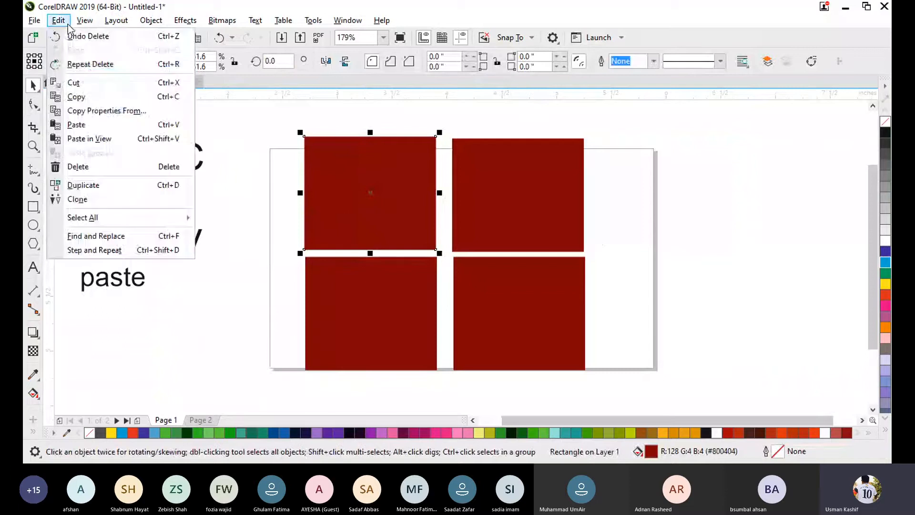
pyautogui.click(76, 98)
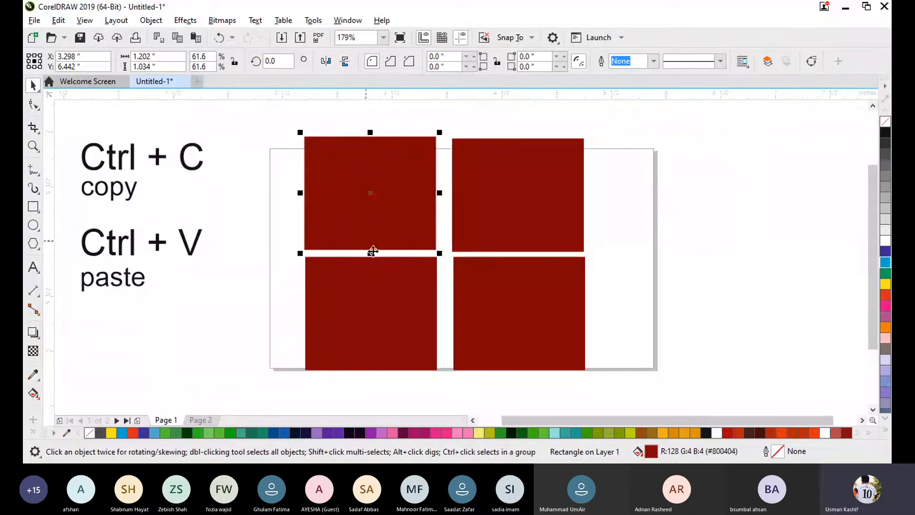
pyautogui.click(59, 20)
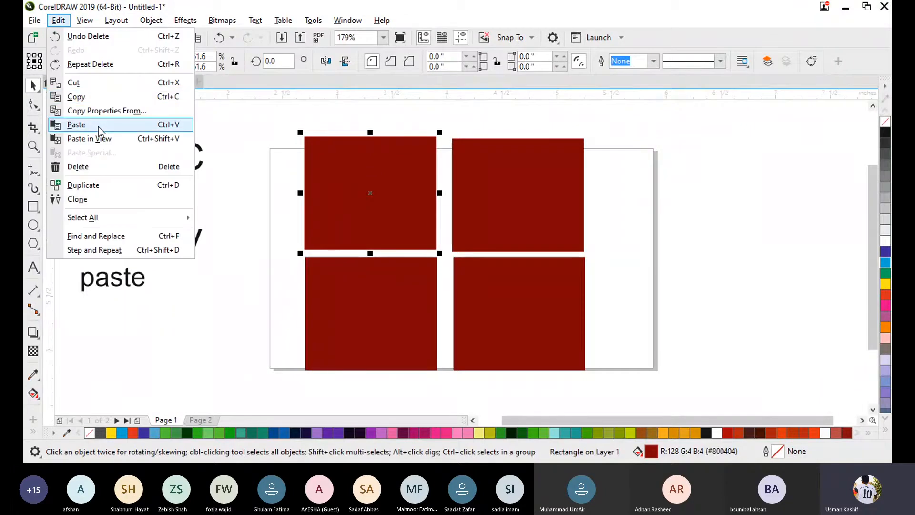
pyautogui.click(98, 127)
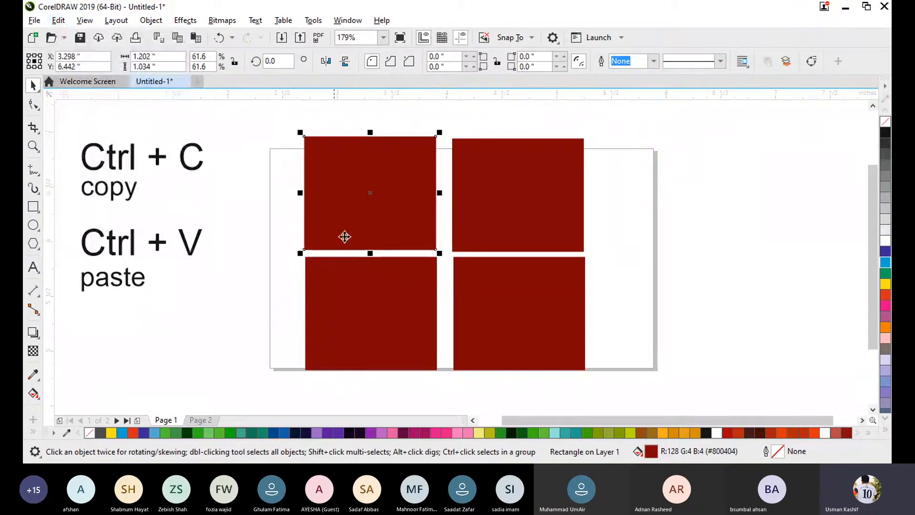
pyautogui.moveTo(414, 201); pyautogui.dragTo(654, 204)
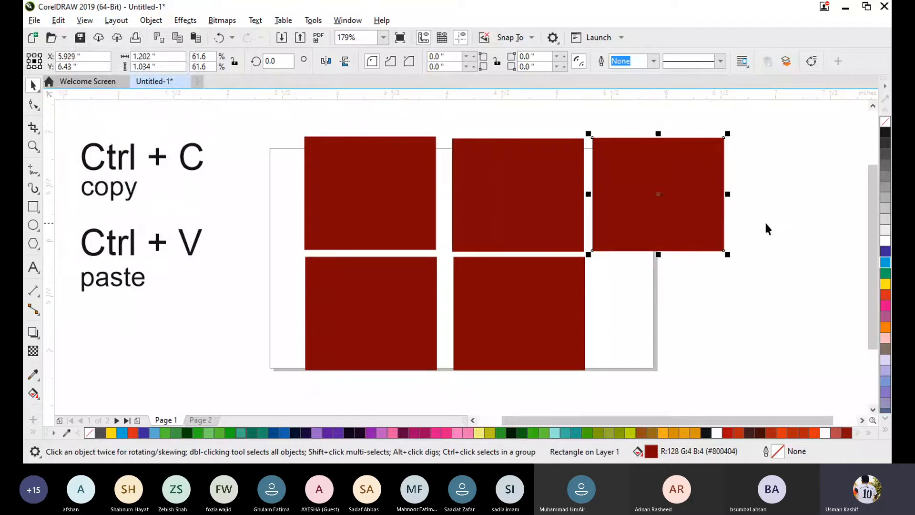
pyautogui.click(764, 221)
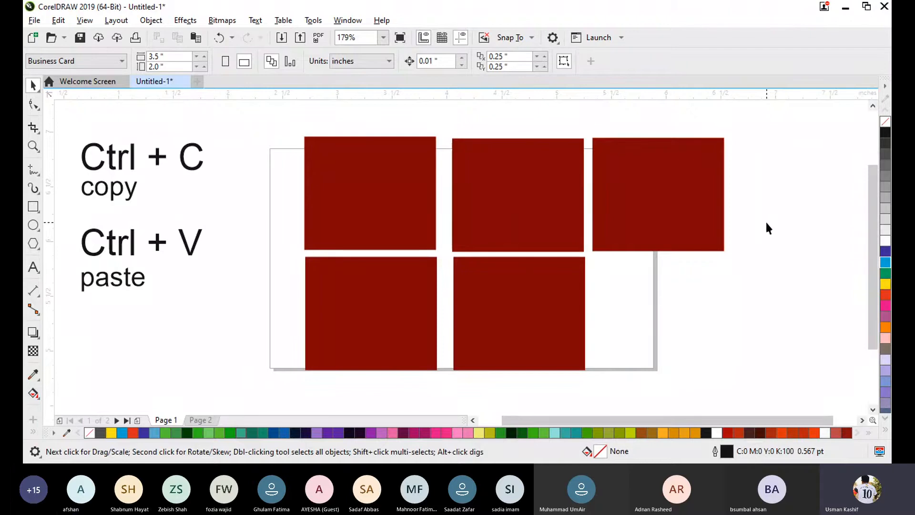
# - Delete every rectangle except the upper-left one
pyautogui.click(721, 198)
pyautogui.press('Delete')
pyautogui.click(579, 298)
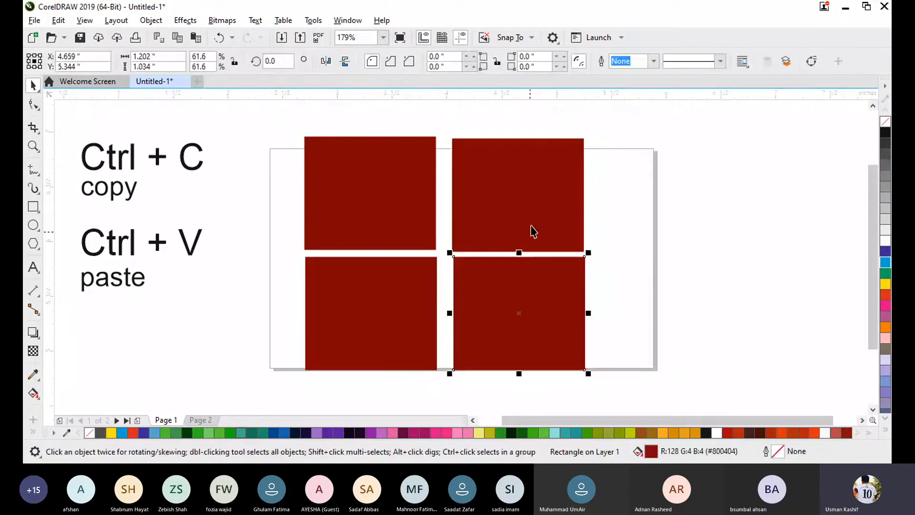
pyautogui.click(532, 231)
pyautogui.press('Delete')
pyautogui.click(541, 306)
pyautogui.press('Delete')
pyautogui.click(408, 343)
pyautogui.press('Delete')
# - Move the remaining rectangle down into the left half of the page, centred at about X 3.35", Y 5.81"
pyautogui.click(405, 191)
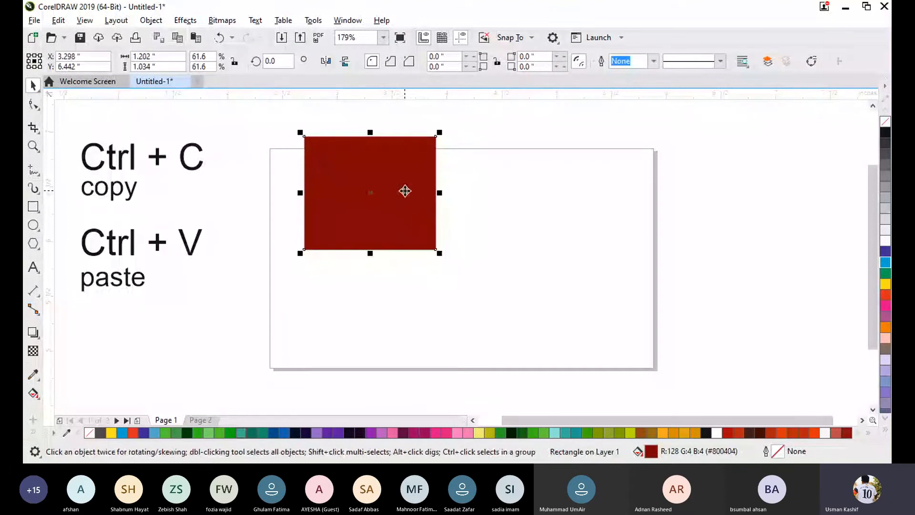
pyautogui.moveTo(405, 191); pyautogui.dragTo(423, 262)
pyautogui.click(616, 216)
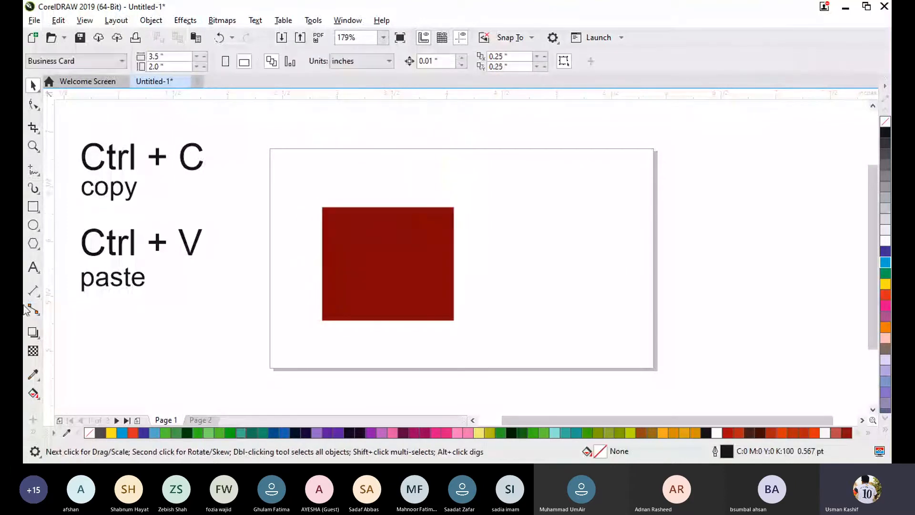
pyautogui.click(32, 267)
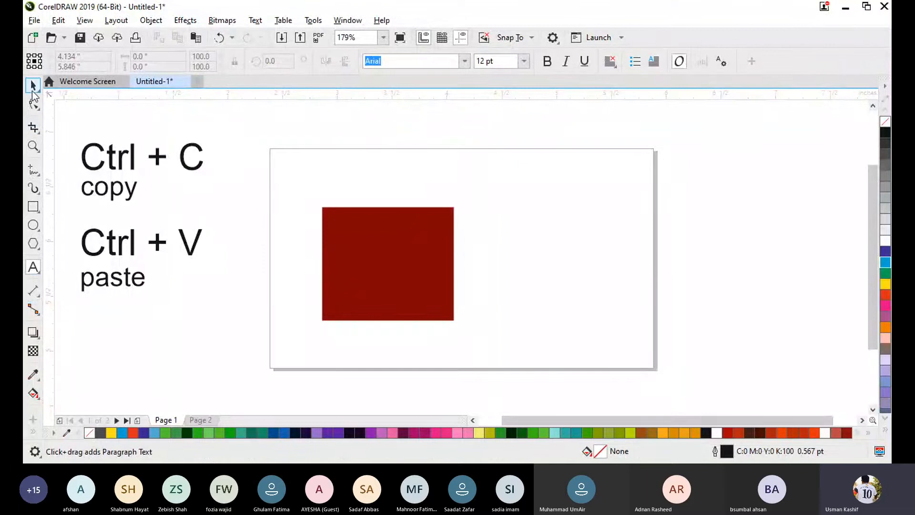
pyautogui.click(33, 92)
pyautogui.moveTo(388, 263); pyautogui.dragTo(375, 262)
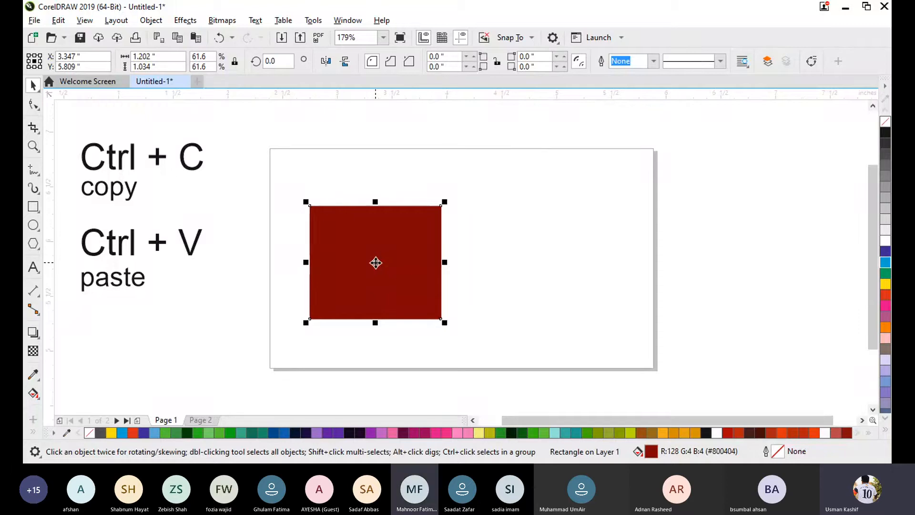
# - Add the artistic text "Duplicate" across the page's upper-right edge
pyautogui.click(33, 266)
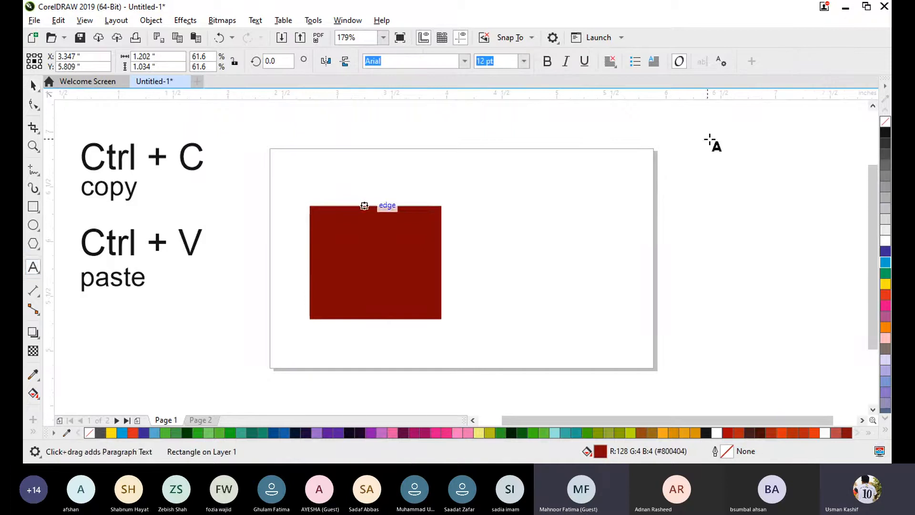
pyautogui.click(581, 193)
pyautogui.write('Duplic')
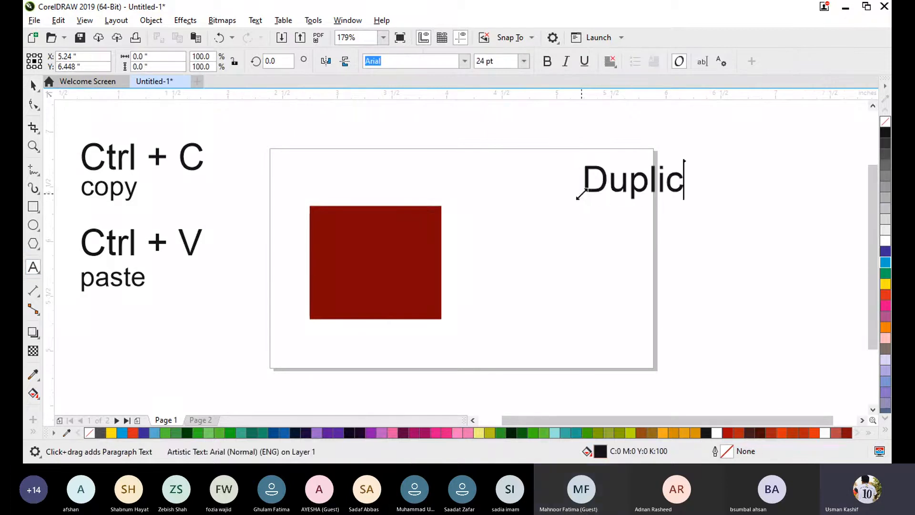
pyautogui.write('ate')
pyautogui.press('Escape')
pyautogui.click(33, 85)
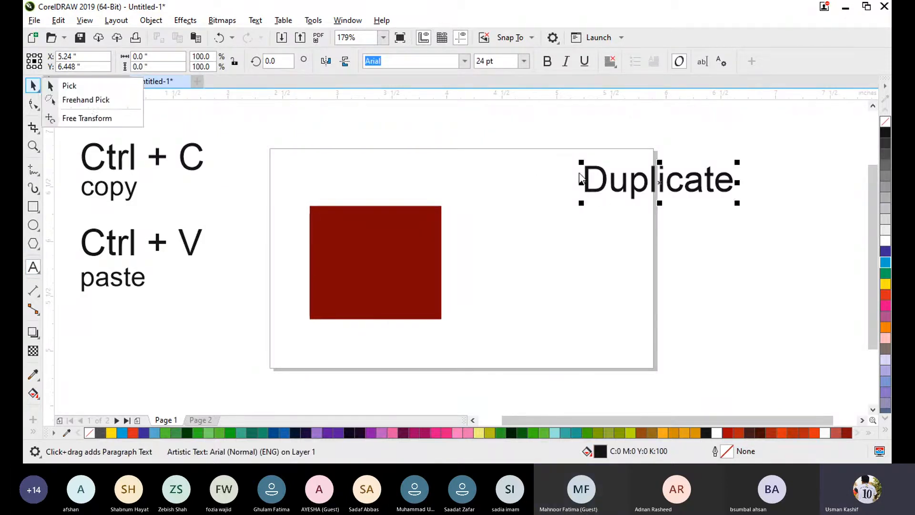
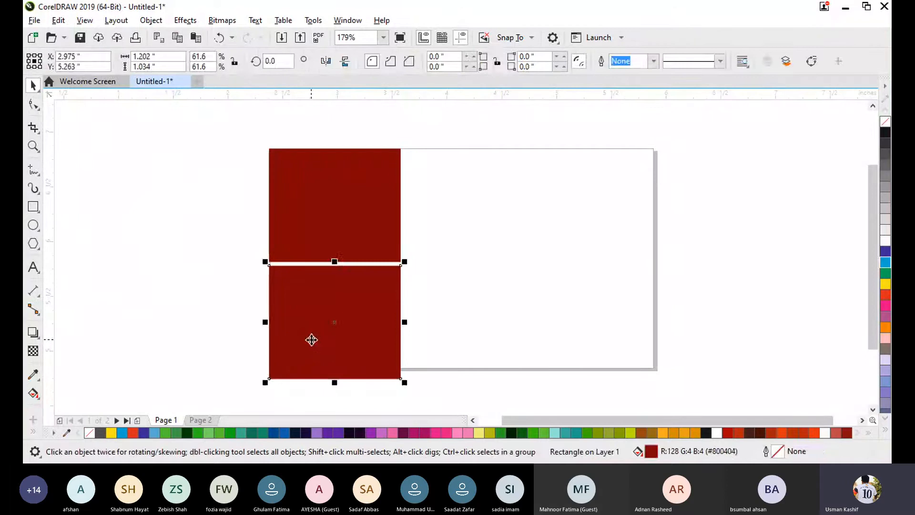
# - Delete the lower rectangle and scale the remaining one down to about 0.6" × 0.52"
pyautogui.press('Delete')
pyautogui.moveTo(335, 205); pyautogui.dragTo(311, 237)
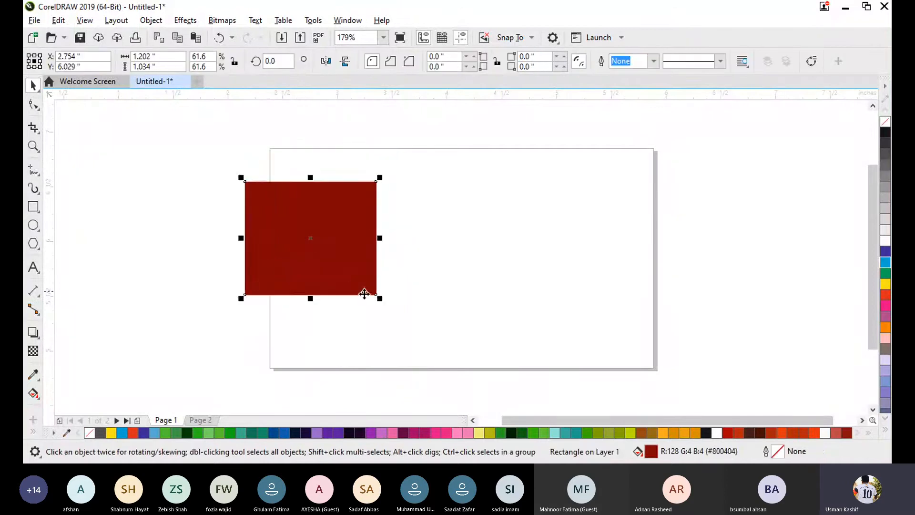
pyautogui.moveTo(377, 295); pyautogui.dragTo(314, 277)
# - Place the small rectangle in the page's upper-left corner and drop a copy below it at about X 2.79", Y 5.60"
pyautogui.click(296, 215)
pyautogui.click(300, 216)
pyautogui.click(394, 205)
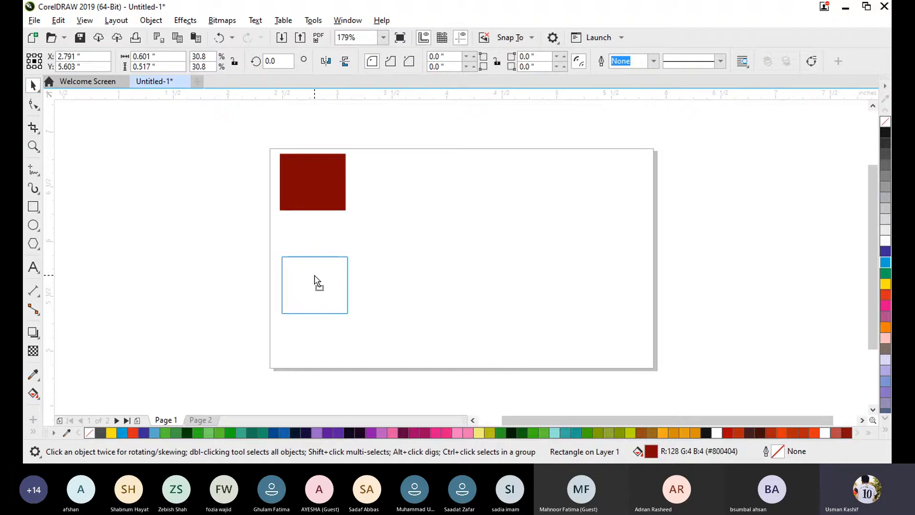
pyautogui.rightClick(315, 275)
pyautogui.moveTo(314, 277); pyautogui.dragTo(314, 276)
pyautogui.click(444, 248)
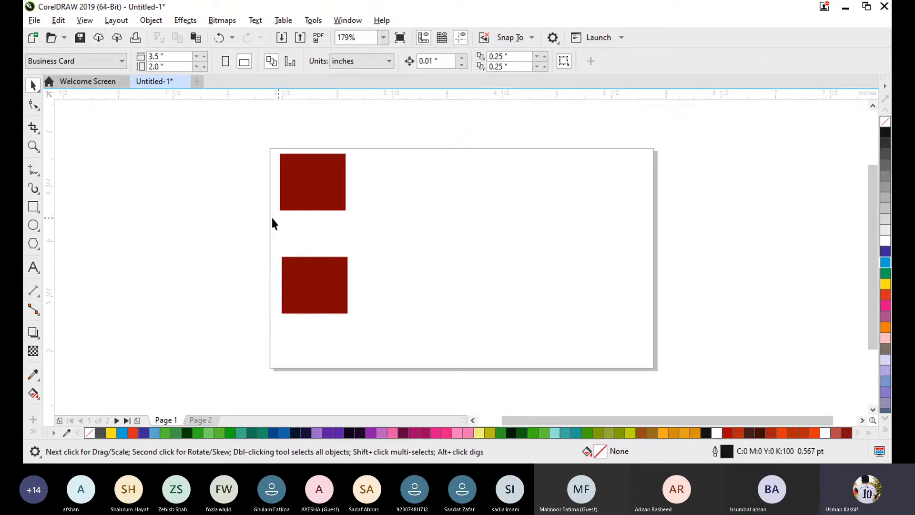
# - Copy both rectangles together to the right half of the page, level with the originals
pyautogui.moveTo(243, 121); pyautogui.dragTo(388, 363)
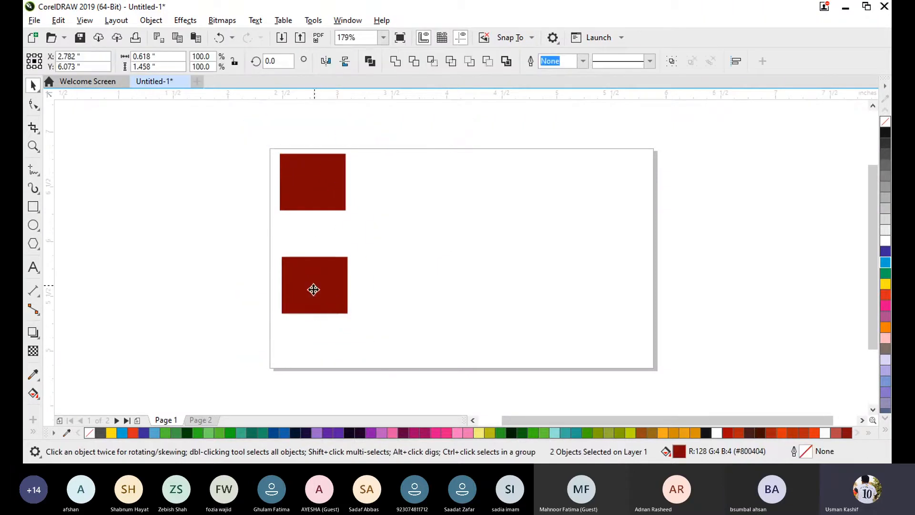
pyautogui.moveTo(314, 288); pyautogui.dragTo(548, 293)
pyautogui.click(736, 256)
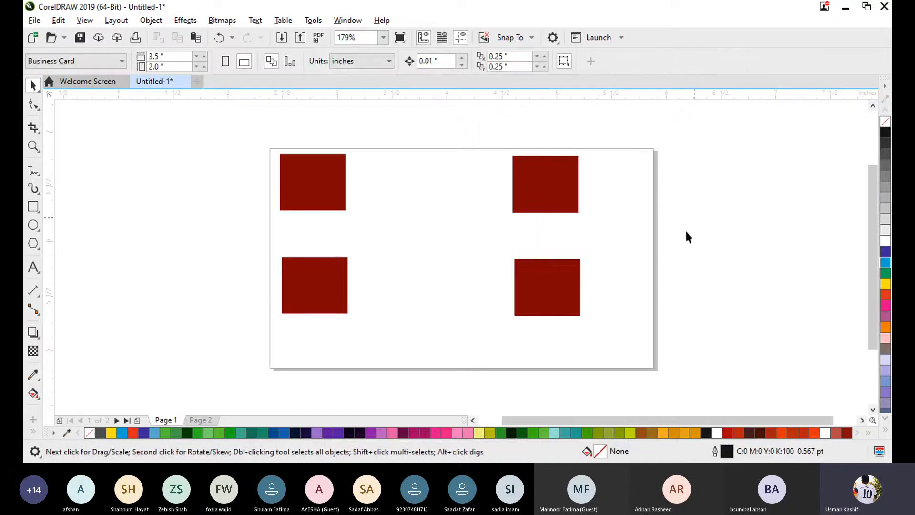
# - Scatter further copies of the rectangle across the page and the surrounding pasteboard
pyautogui.moveTo(319, 302); pyautogui.dragTo(423, 323)
pyautogui.moveTo(422, 253); pyautogui.dragTo(422, 181)
pyautogui.moveTo(426, 180); pyautogui.dragTo(649, 237)
pyautogui.moveTo(567, 288); pyautogui.dragTo(613, 362)
pyautogui.moveTo(645, 221); pyautogui.dragTo(211, 225)
pyautogui.moveTo(214, 258); pyautogui.dragTo(119, 190)
pyautogui.rightClick(171, 347)
pyautogui.click(86, 349)
# - Undo the rectangle copies back to the two originals in the page's left column
pyautogui.hotkey('ctrl', 'z')
pyautogui.hotkey('ctrl', 'z')
pyautogui.hotkey('ctrl', 'z')
pyautogui.hotkey('ctrl', 'z')
pyautogui.hotkey('ctrl', 'z')
pyautogui.hotkey('ctrl', 'z')
pyautogui.hotkey('ctrl', 'z')
pyautogui.hotkey('ctrl', 'z')
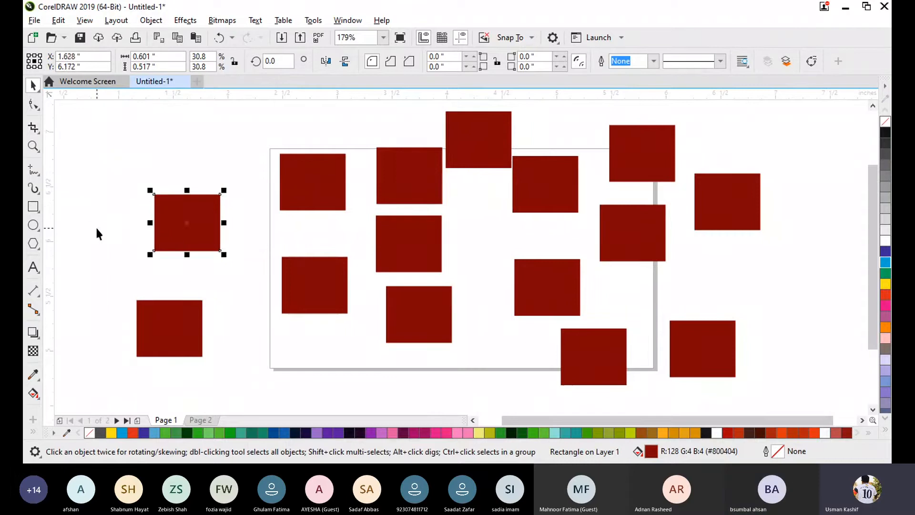
pyautogui.hotkey('ctrl', 'z')
pyautogui.hotkey('ctrl', 'z')
pyautogui.hotkey('ctrl', 'z')
pyautogui.hotkey('ctrl', 'z')
pyautogui.hotkey('ctrl', 'z')
pyautogui.hotkey('ctrl', 'z')
pyautogui.hotkey('ctrl', 'z')
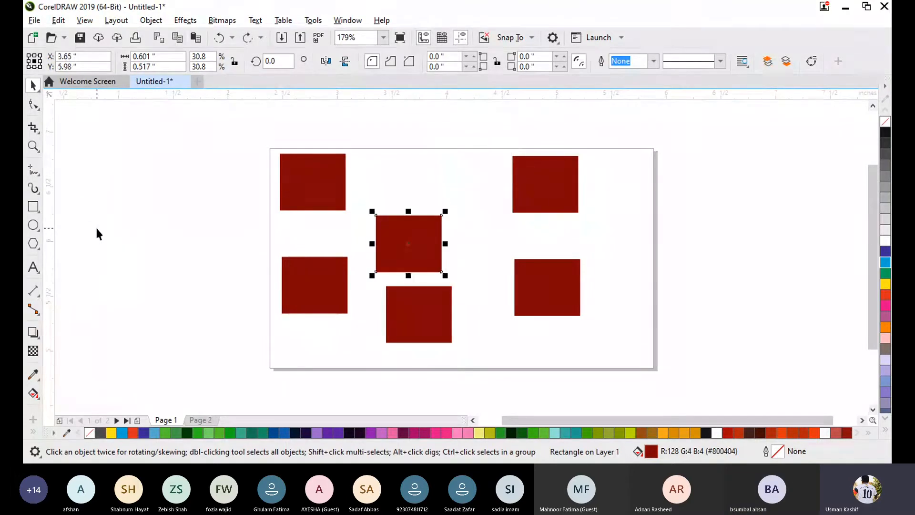
pyautogui.click(263, 286)
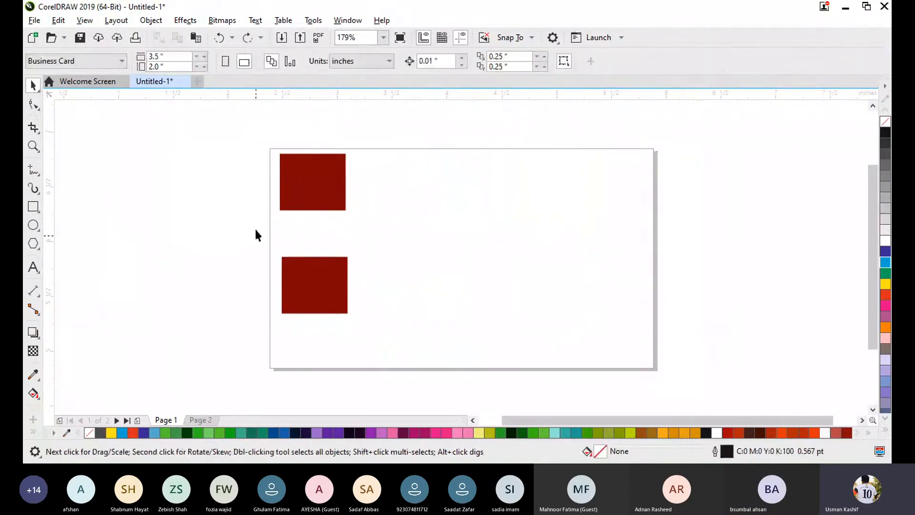
# - Duplicate the upper-left rectangle and move the duplicate to the page's upper-right corner
pyautogui.click(311, 182)
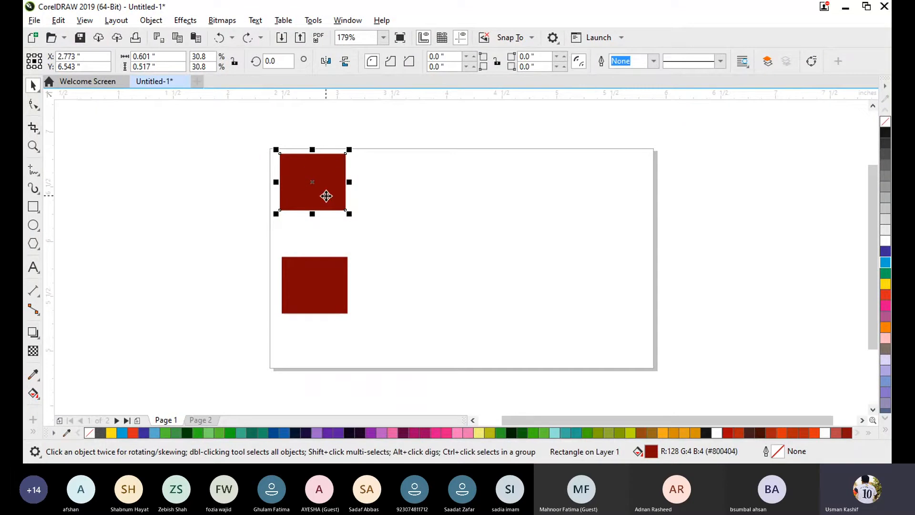
pyautogui.hotkey('ctrl', 'd')
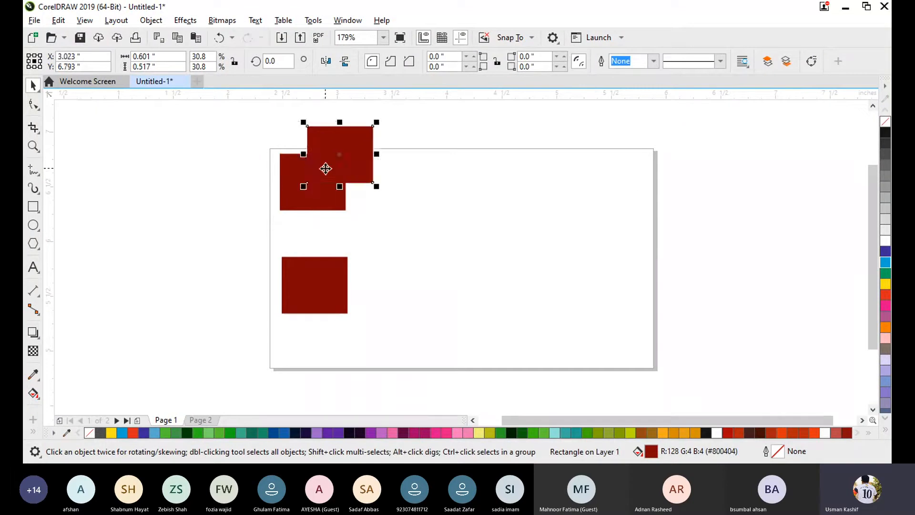
pyautogui.moveTo(324, 167); pyautogui.dragTo(591, 202)
pyautogui.click(385, 229)
# - Copy the lower-left rectangle to the page's right side, centred at about X 5.42", Y 5.58"
pyautogui.click(329, 298)
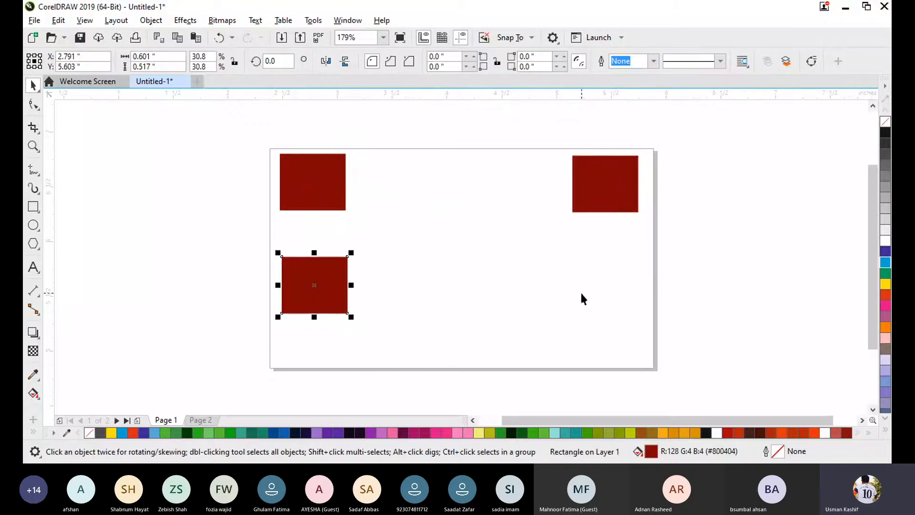
pyautogui.click(603, 299)
pyautogui.click(329, 292)
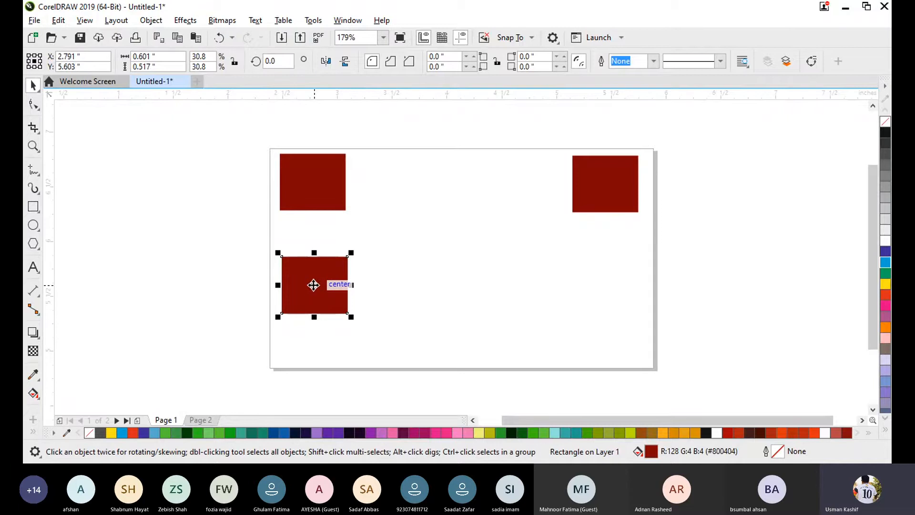
pyautogui.moveTo(312, 286); pyautogui.dragTo(603, 293)
pyautogui.click(593, 320)
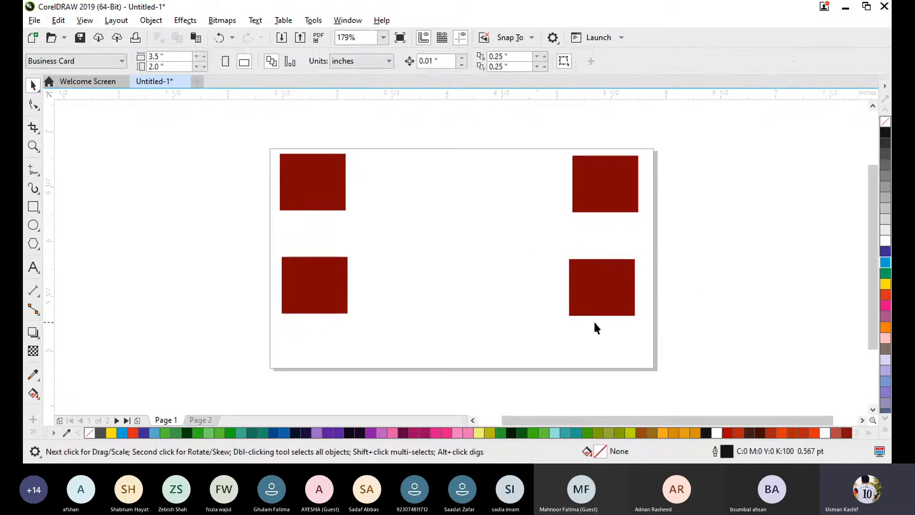
# - Copy the lower-right rectangle into the middle of the lower row, centred at about X 4.10", Y 5.63"
pyautogui.click(599, 306)
pyautogui.click(470, 286)
pyautogui.click(615, 288)
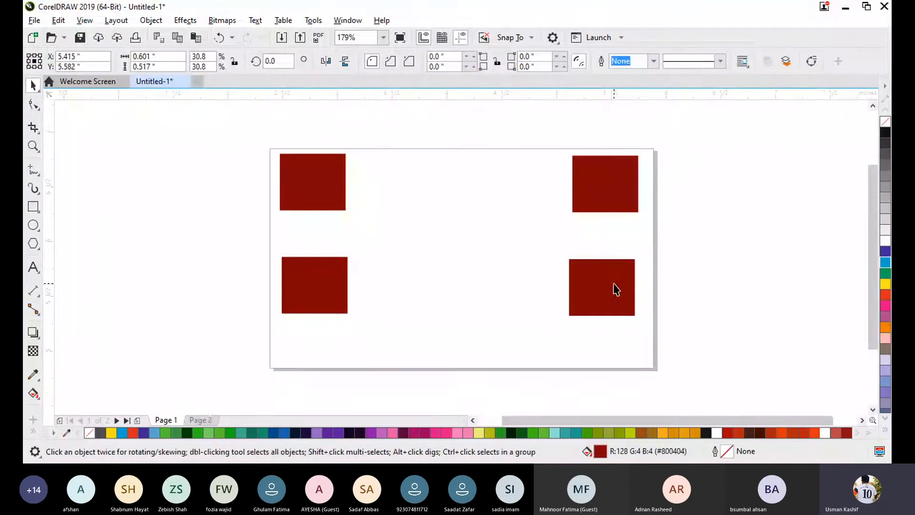
pyautogui.moveTo(620, 295); pyautogui.dragTo(476, 292)
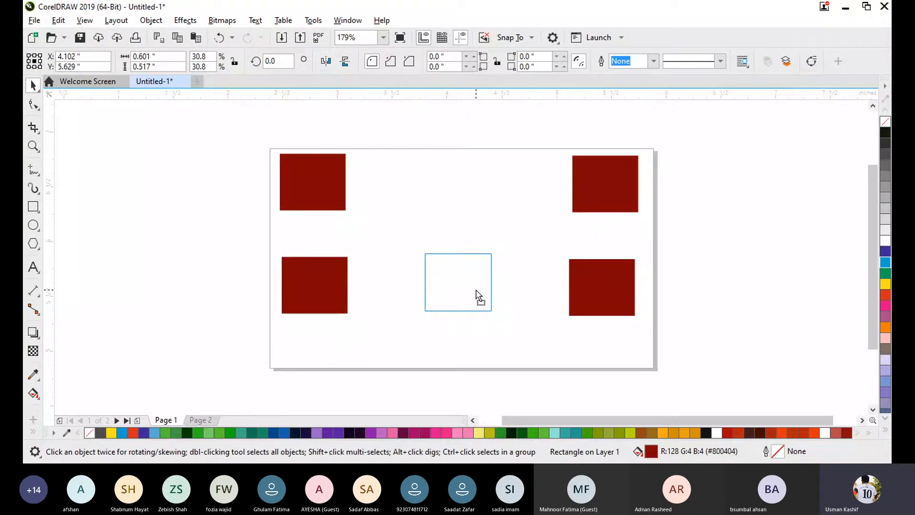
pyautogui.moveTo(476, 291); pyautogui.dragTo(476, 291)
pyautogui.moveTo(476, 292); pyautogui.dragTo(476, 291)
pyautogui.rightClick(476, 292)
pyautogui.moveTo(476, 292); pyautogui.dragTo(475, 291)
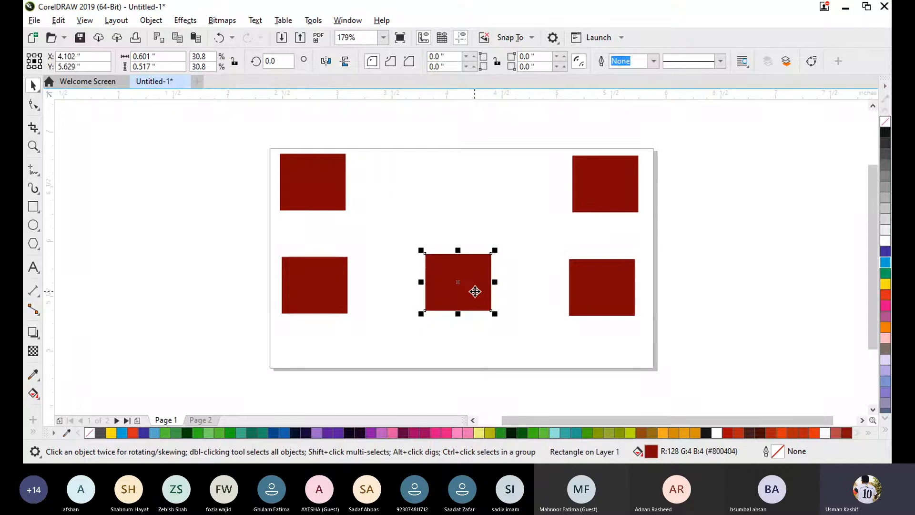
# - Place rectangle copies in the upper row, on the pasteboard left of the page and along the page's bottom edge
pyautogui.moveTo(614, 182); pyautogui.dragTo(493, 185)
pyautogui.moveTo(334, 179); pyautogui.dragTo(173, 256)
pyautogui.moveTo(316, 295); pyautogui.dragTo(184, 370)
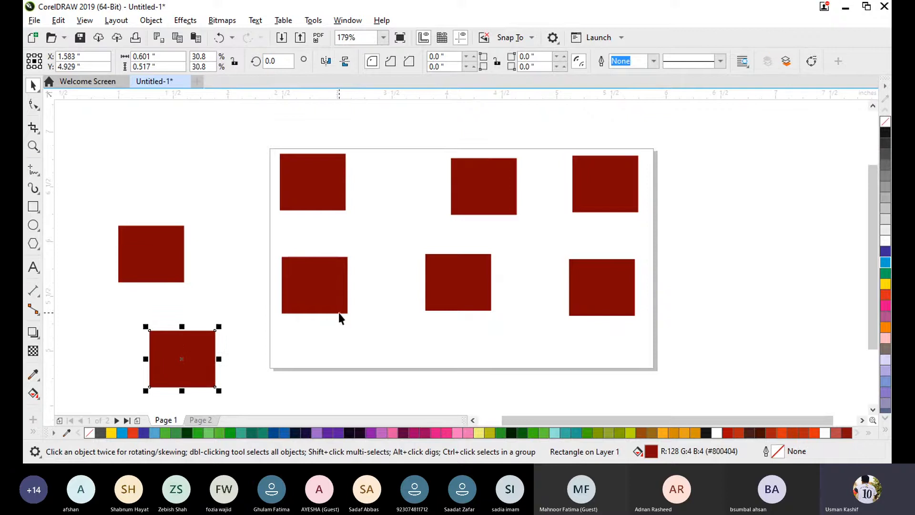
pyautogui.moveTo(339, 310); pyautogui.dragTo(320, 379)
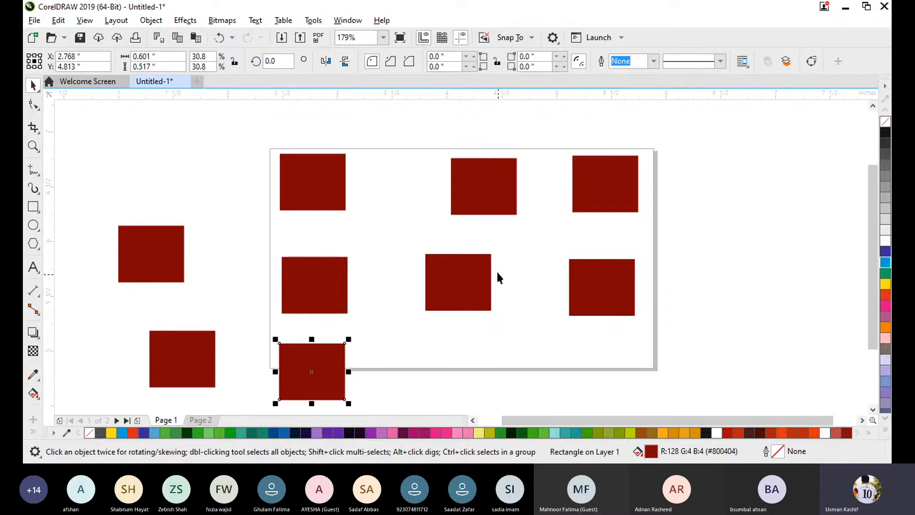
pyautogui.moveTo(472, 281); pyautogui.dragTo(486, 378)
pyautogui.moveTo(581, 310); pyautogui.dragTo(578, 370)
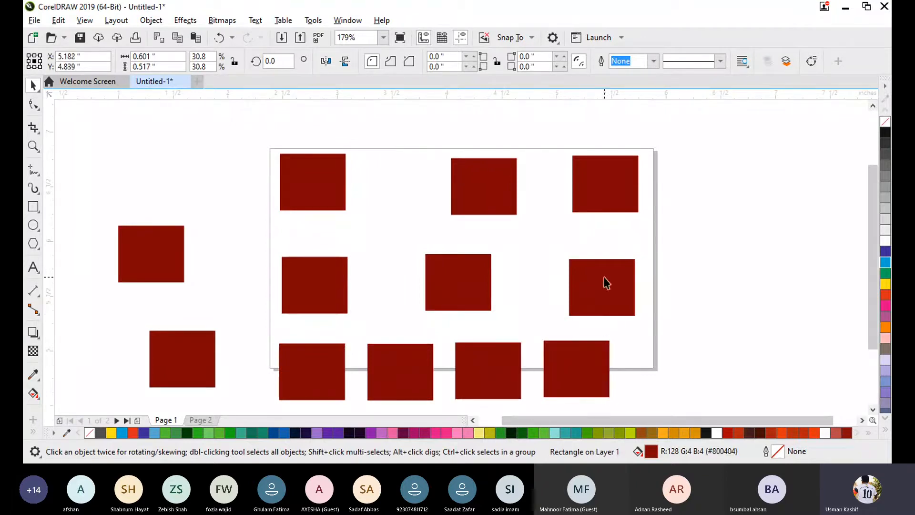
# - Place more rectangle copies beyond the page's right edge, above its top edge and in the gaps on the left
pyautogui.moveTo(603, 282); pyautogui.dragTo(664, 191)
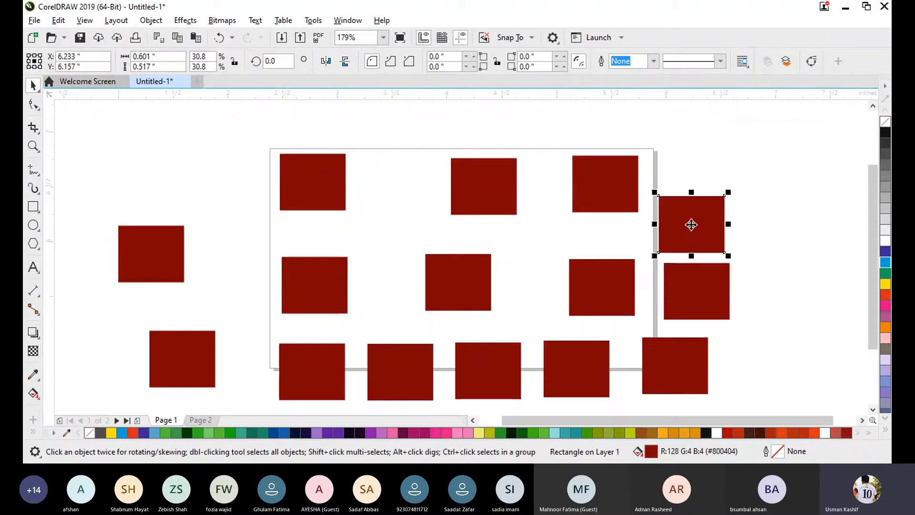
pyautogui.moveTo(686, 224); pyautogui.dragTo(684, 148)
pyautogui.moveTo(504, 184); pyautogui.dragTo(122, 186)
pyautogui.moveTo(126, 184); pyautogui.dragTo(782, 305)
pyautogui.rightClick(368, 114)
pyautogui.click(280, 130)
pyautogui.moveTo(767, 322); pyautogui.dragTo(748, 384)
# - Select all the rectangles at once and delete them
pyautogui.click(124, 186)
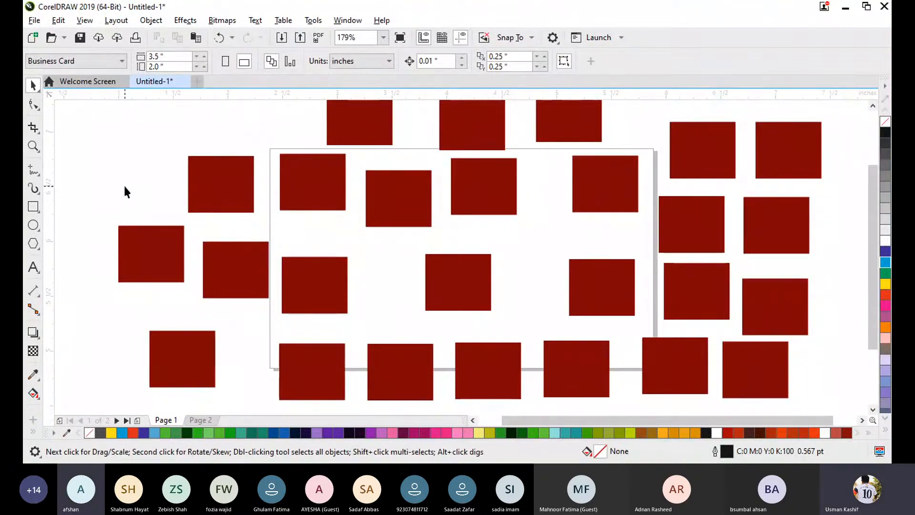
pyautogui.hotkey('ctrl', 'a')
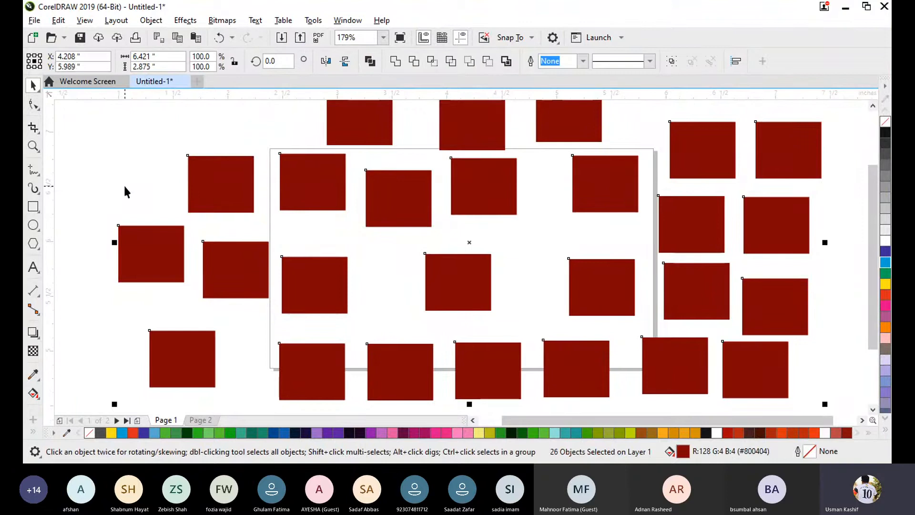
pyautogui.press('Delete')
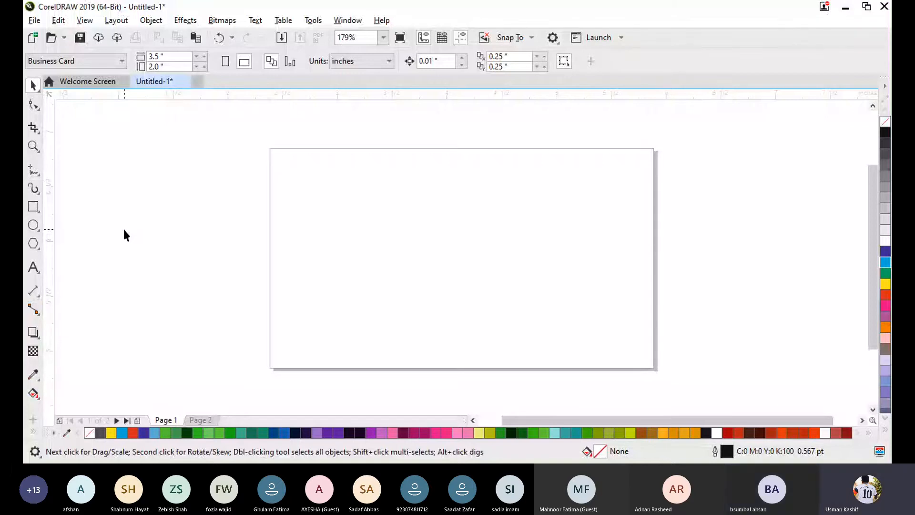
# - Add the artistic text "To Select All" on the page, with "Ctrl + A" beneath it after a blank line
pyautogui.click(33, 267)
pyautogui.click(406, 230)
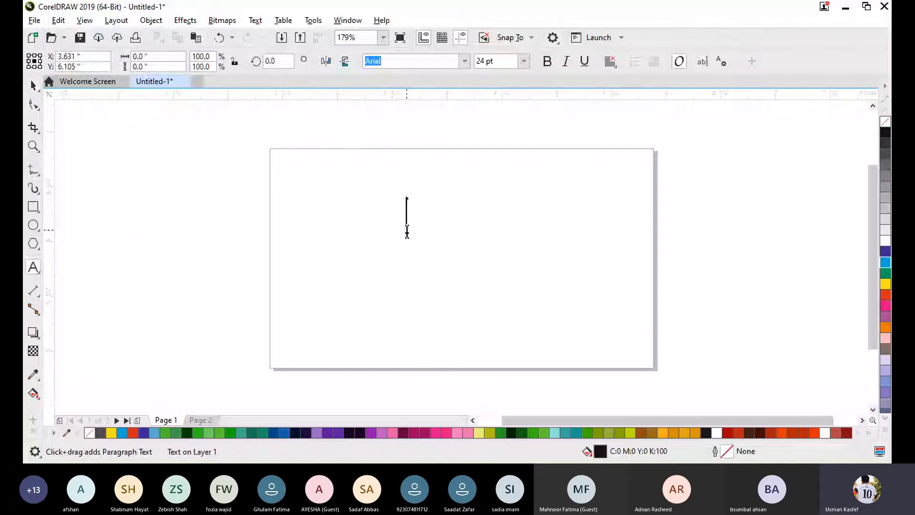
pyautogui.write('To Select AlL')
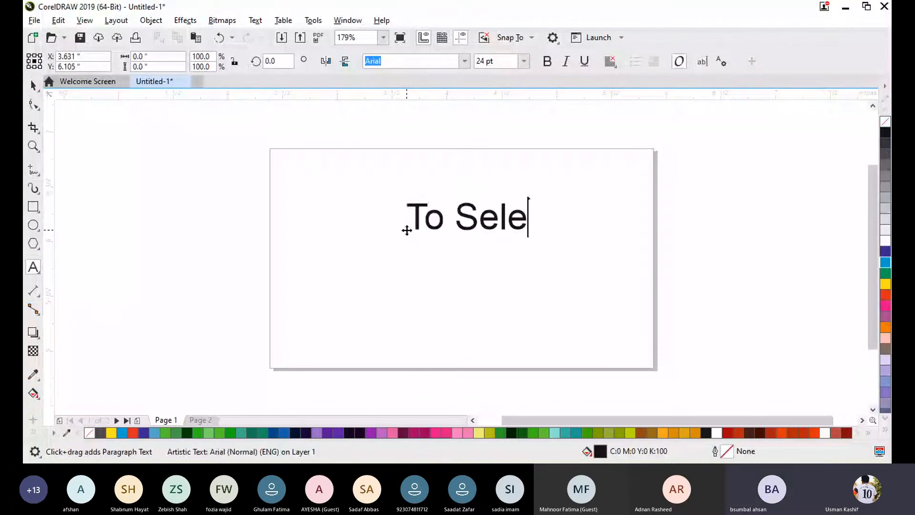
pyautogui.press('BackSpace')
pyautogui.press('BackSpace')
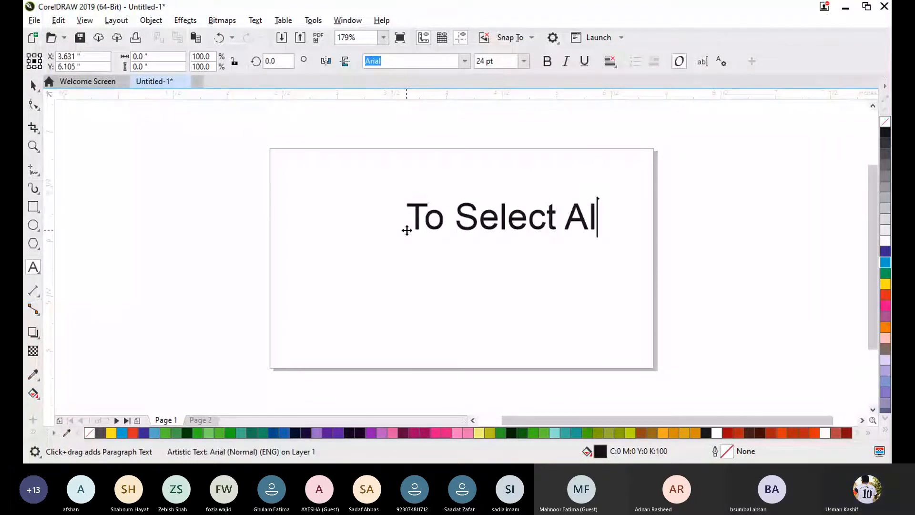
pyautogui.write('ll')
pyautogui.press('Return')
pyautogui.write('Pr')
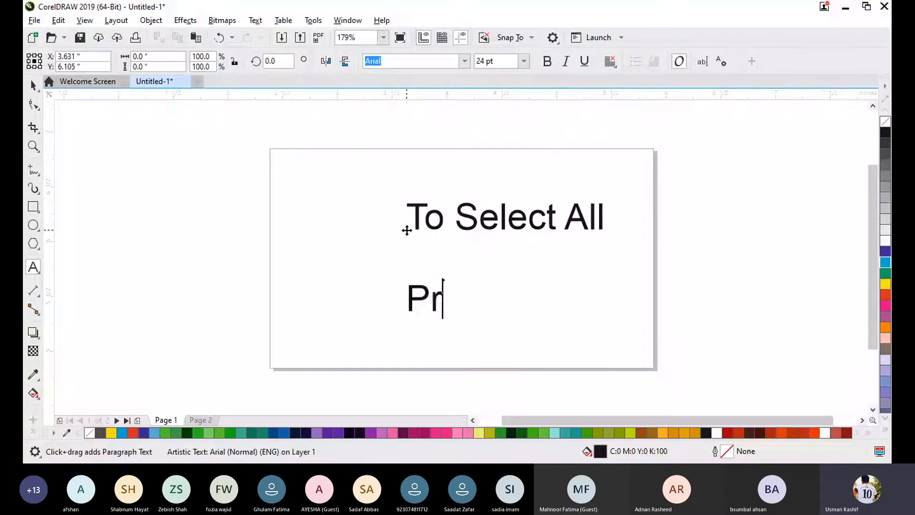
pyautogui.press('BackSpace')
pyautogui.press('BackSpace')
pyautogui.write('Ctrl + A')
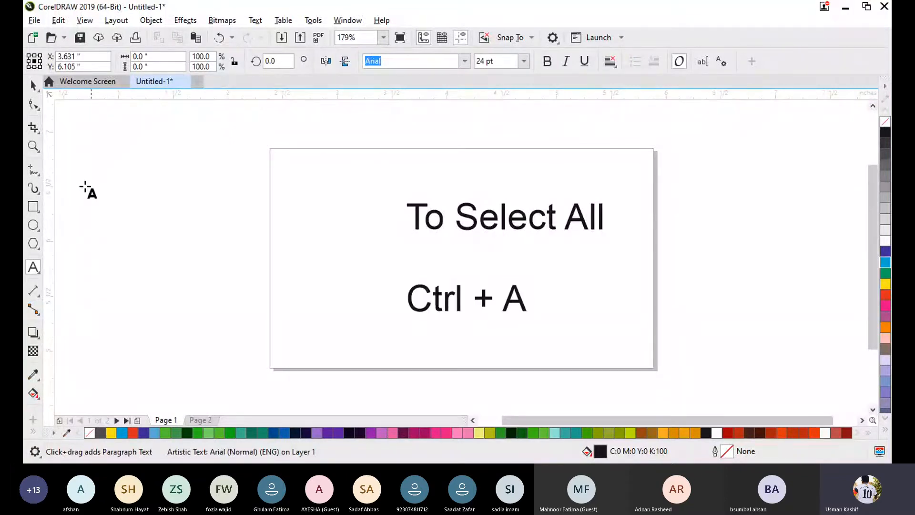
# - Move the text up and left, centred at about X 3.60", Y 6.08", and delete it using Select All
pyautogui.click(33, 85)
pyautogui.moveTo(504, 256); pyautogui.dragTo(403, 231)
pyautogui.click(635, 197)
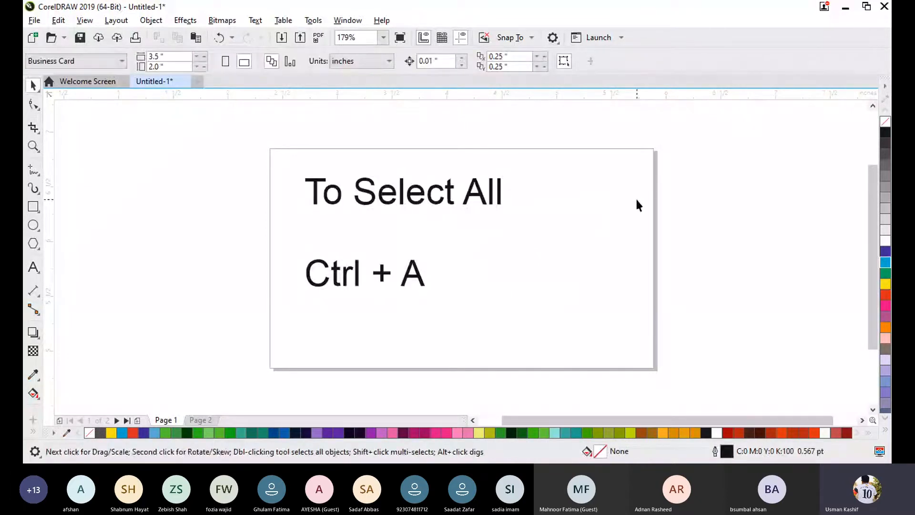
pyautogui.hotkey('ctrl', 'a')
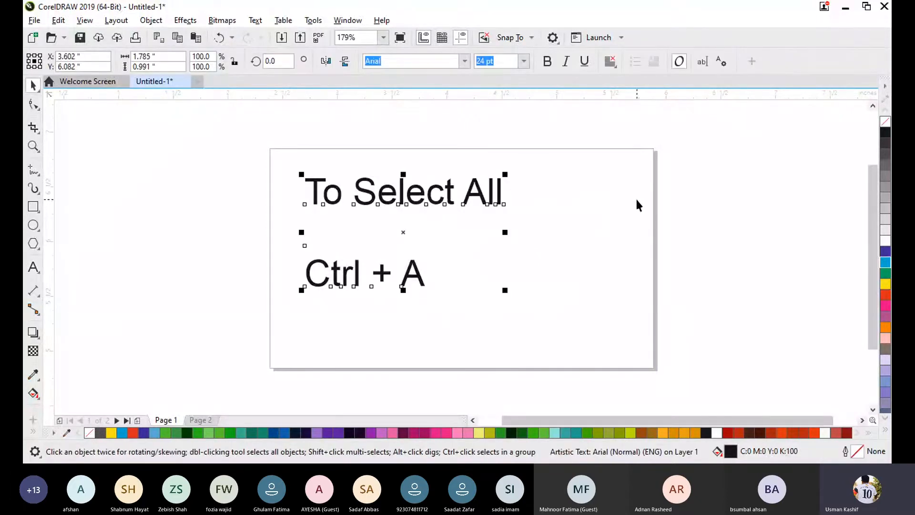
pyautogui.press('Delete')
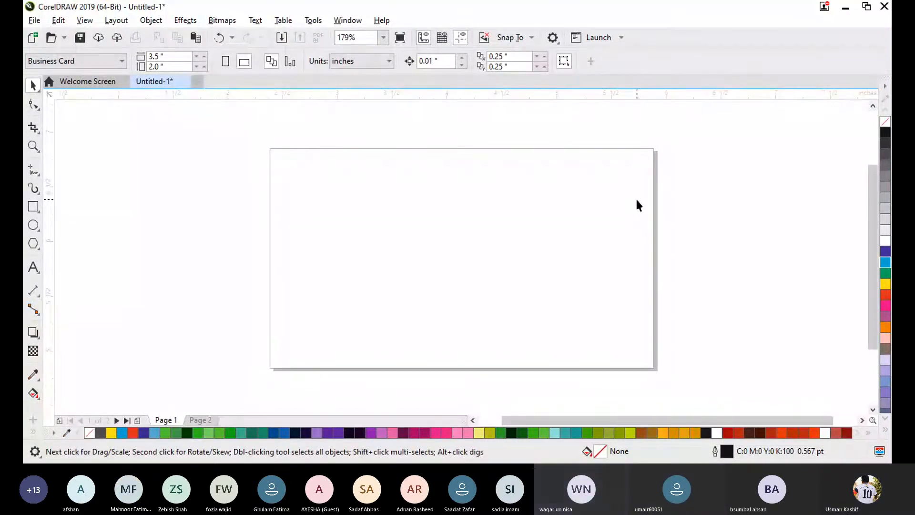
# - Add the artistic text "adsf" in the upper-left part of the page
pyautogui.click(34, 268)
pyautogui.click(339, 209)
pyautogui.write('adsf')
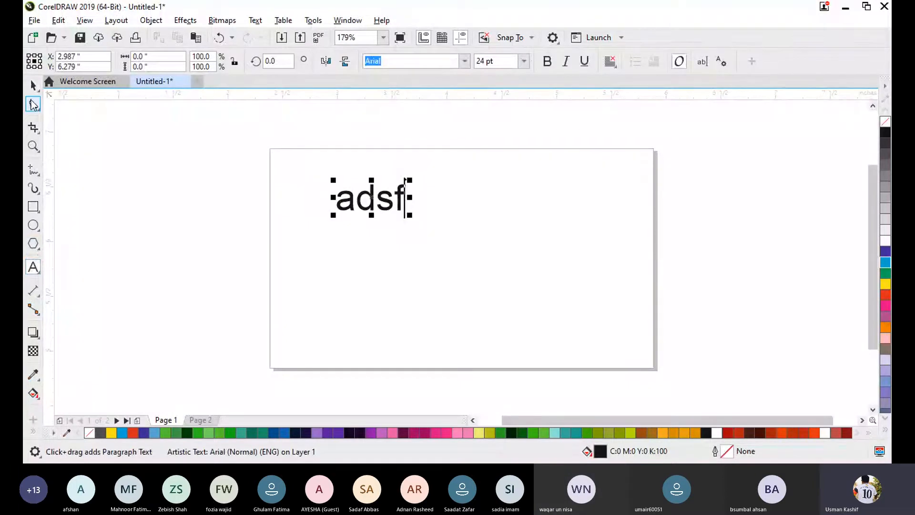
pyautogui.hotkey('ctrl', 'space')
# - Draw a rectangle of about 0.48" × 0.38" below the text and fill it with 30% black
pyautogui.click(33, 207)
pyautogui.moveTo(343, 233); pyautogui.dragTo(397, 276)
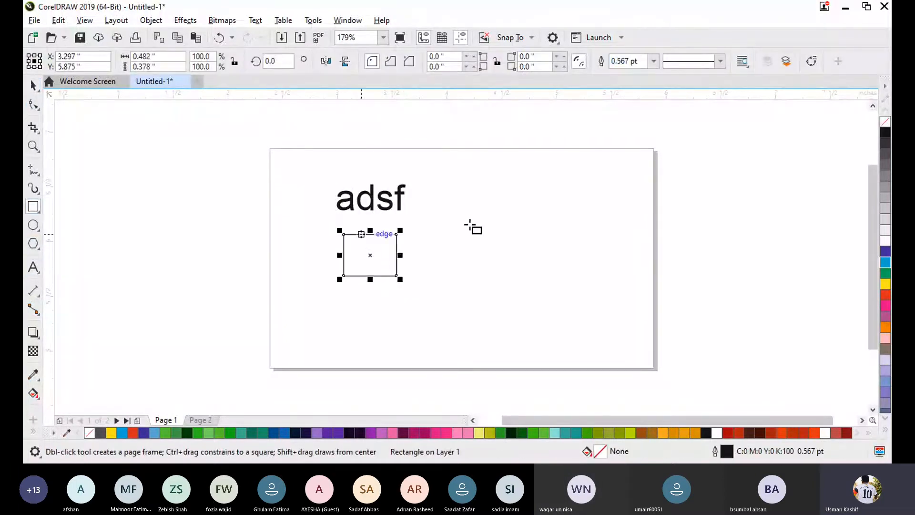
pyautogui.click(885, 208)
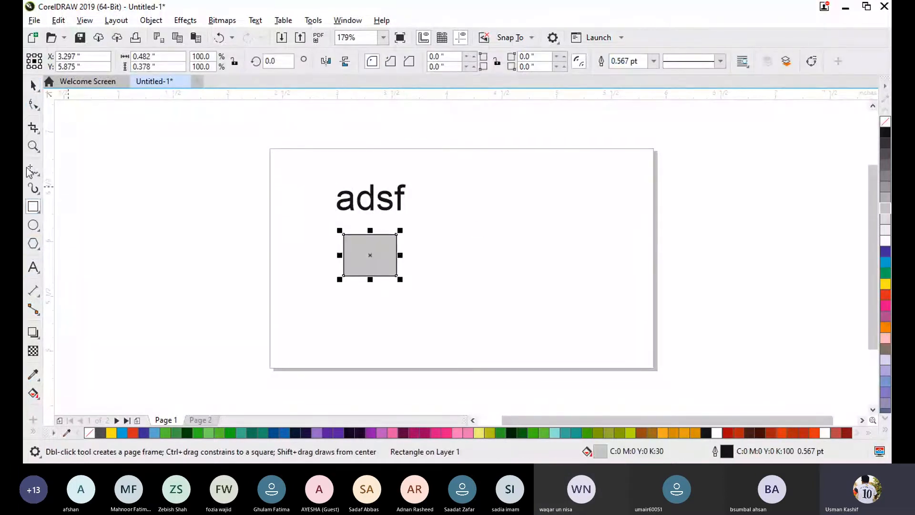
# - Draw an ellipse of about 0.47" × 0.52" to the left of the page and fill it with magenta
pyautogui.click(30, 227)
pyautogui.moveTo(176, 164); pyautogui.dragTo(236, 228)
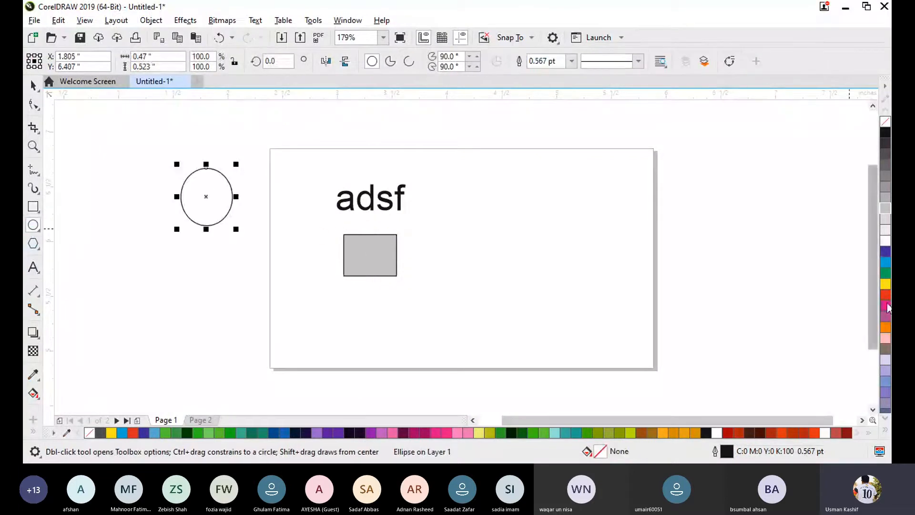
pyautogui.click(885, 305)
pyautogui.click(33, 85)
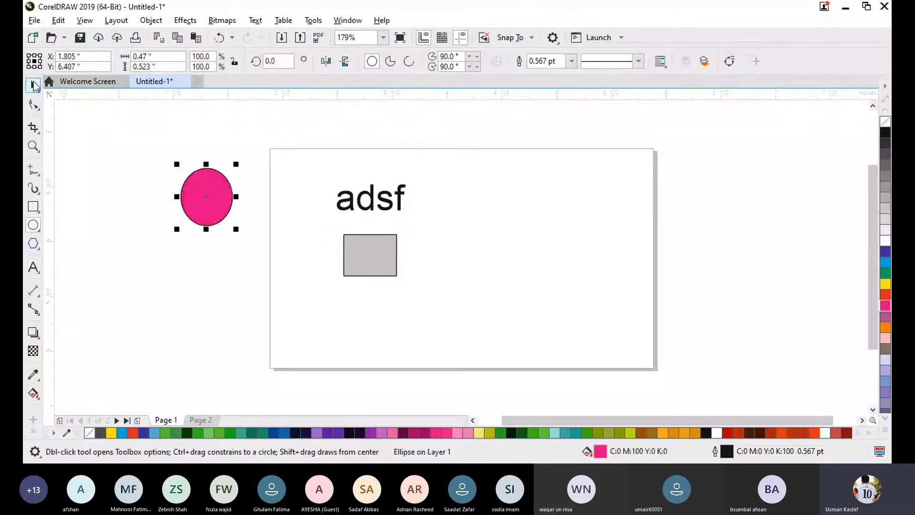
# - Draw a three-sided polygon of about 0.49" × 0.48" on the right half of the page and fill it with 90% black
pyautogui.click(38, 230)
pyautogui.click(38, 247)
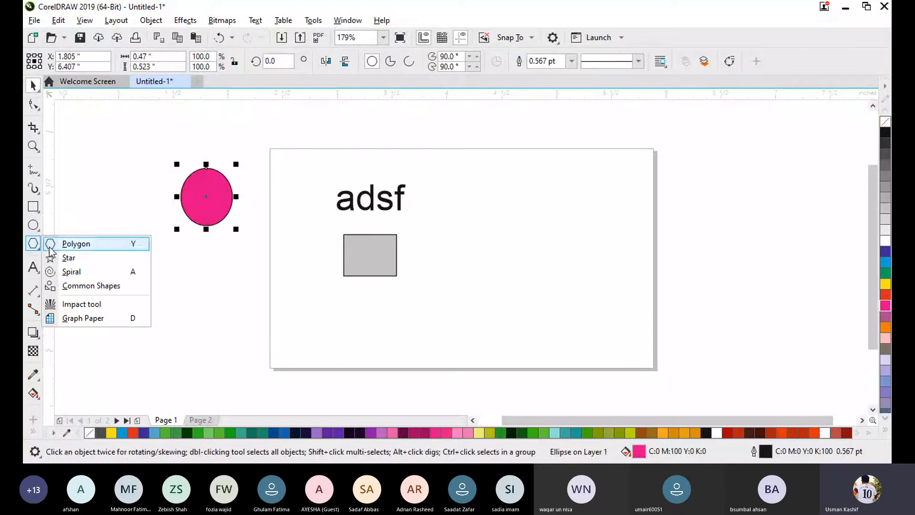
pyautogui.click(51, 243)
pyautogui.moveTo(502, 202); pyautogui.dragTo(563, 261)
pyautogui.click(886, 145)
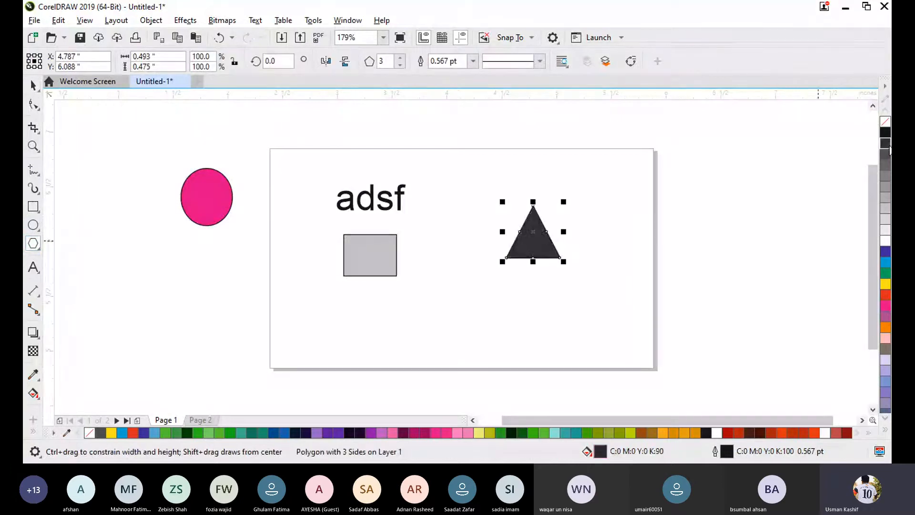
pyautogui.click(33, 83)
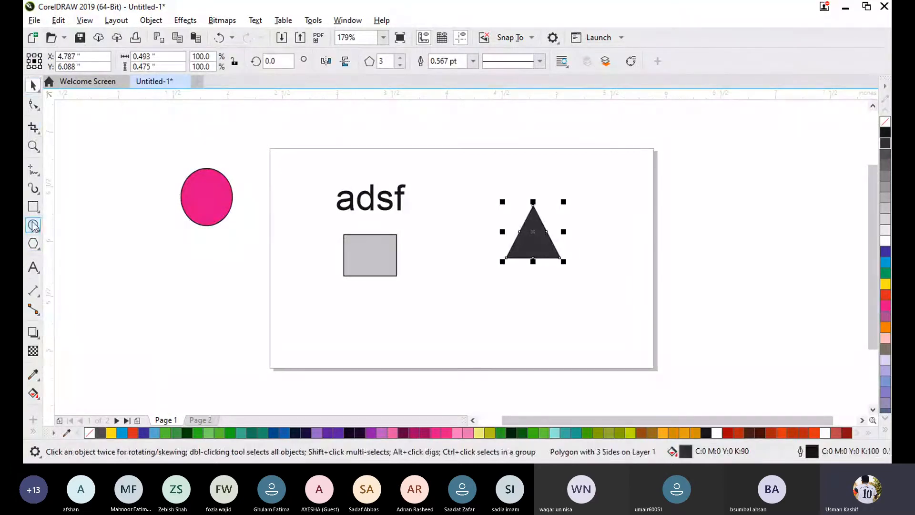
# - Draw an open S-shaped curve of about 1.47" × 1.23" with the Pen tool, below the ellipse and left of the page
pyautogui.click(35, 170)
pyautogui.click(38, 175)
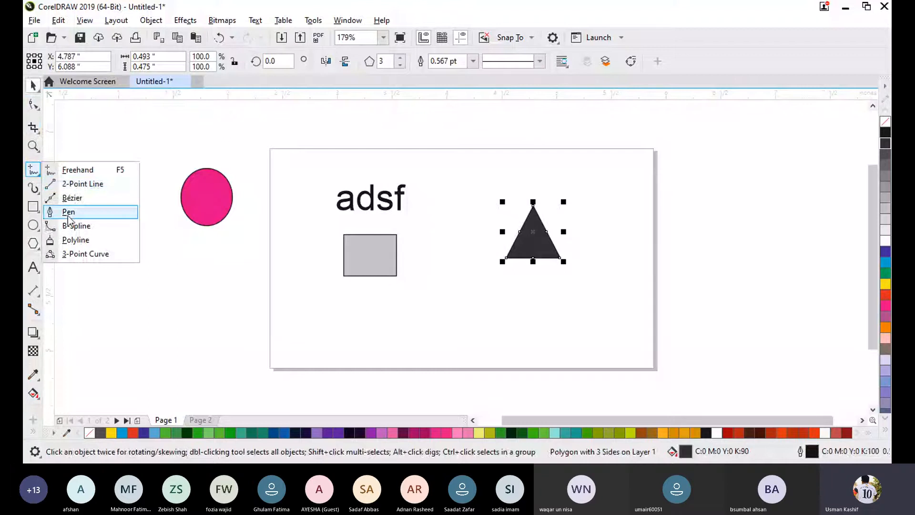
pyautogui.click(68, 211)
pyautogui.click(113, 358)
pyautogui.moveTo(171, 290)
pyautogui.mouseDown()
pyautogui.moveTo(323, 326)
pyautogui.moveTo(289, 284)
pyautogui.mouseUp()
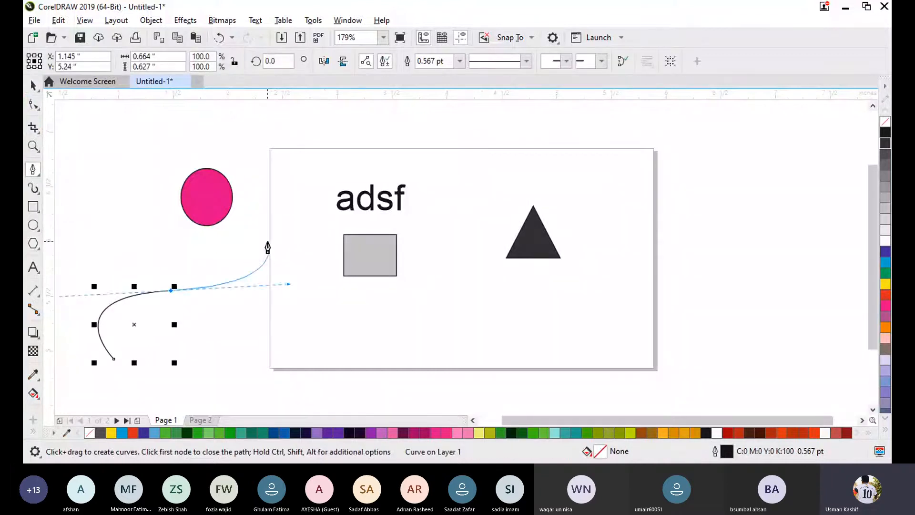
pyautogui.click(253, 224)
pyautogui.click(34, 86)
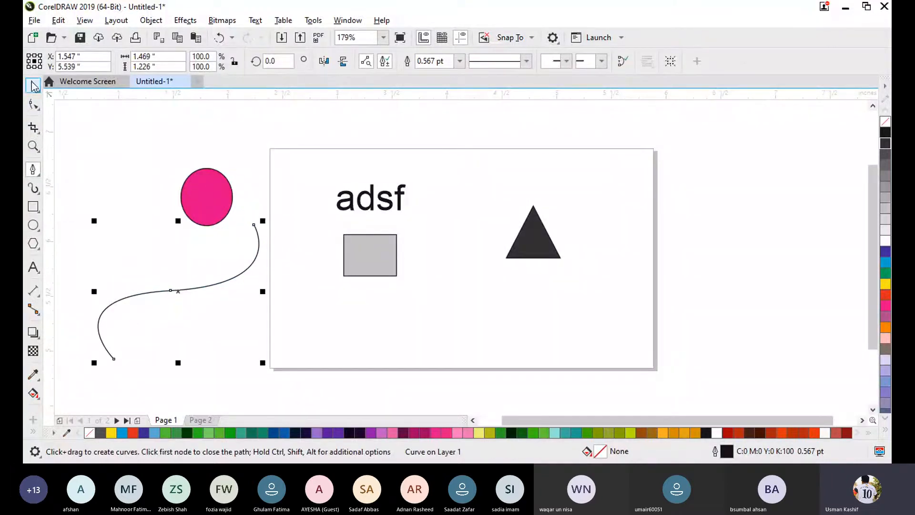
pyautogui.click(101, 155)
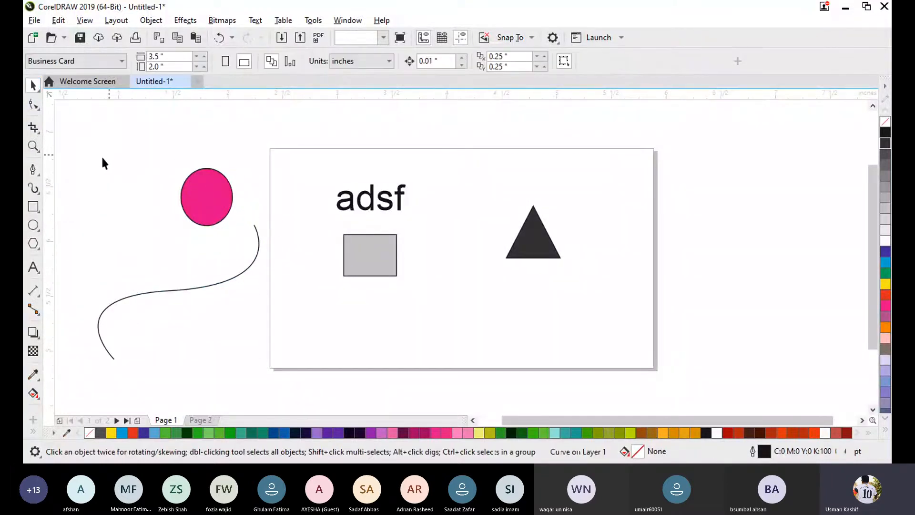
# - Try to draw a B-spline curve across the lower part of the page
pyautogui.click(31, 175)
pyautogui.click(72, 253)
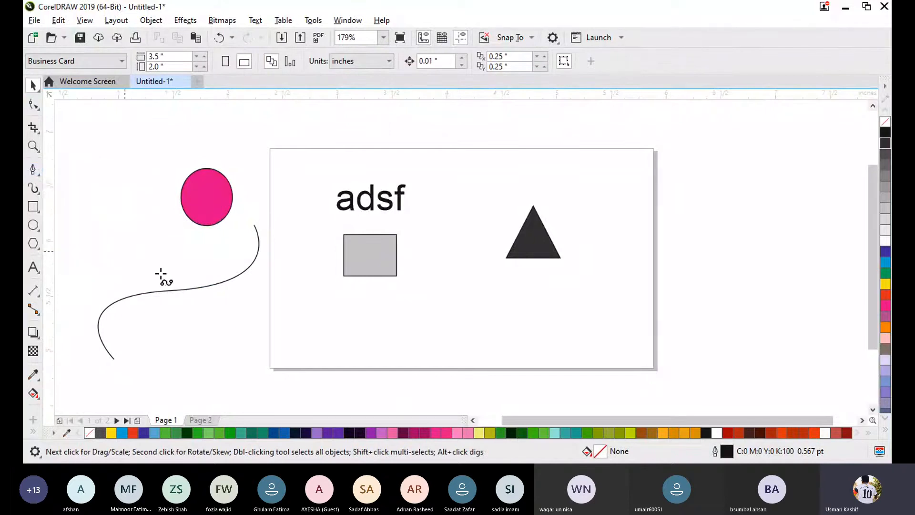
pyautogui.moveTo(289, 354); pyautogui.dragTo(504, 308)
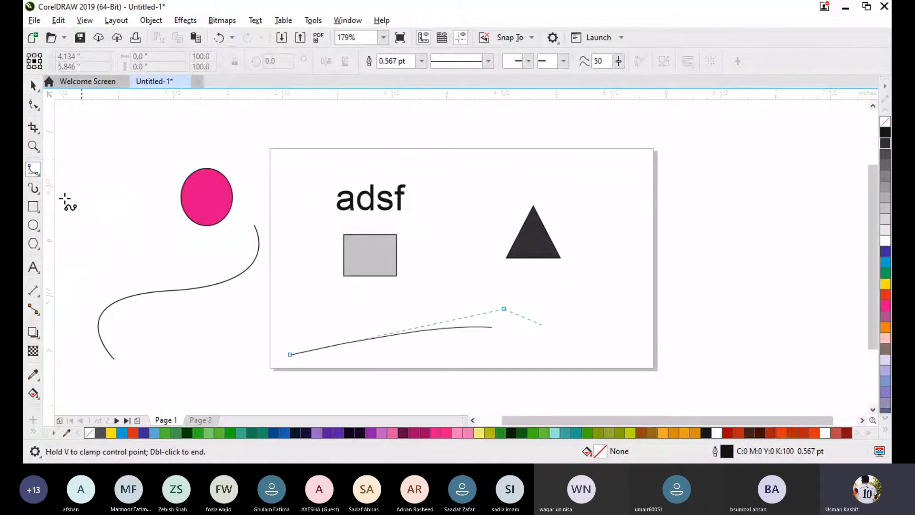
pyautogui.click(33, 86)
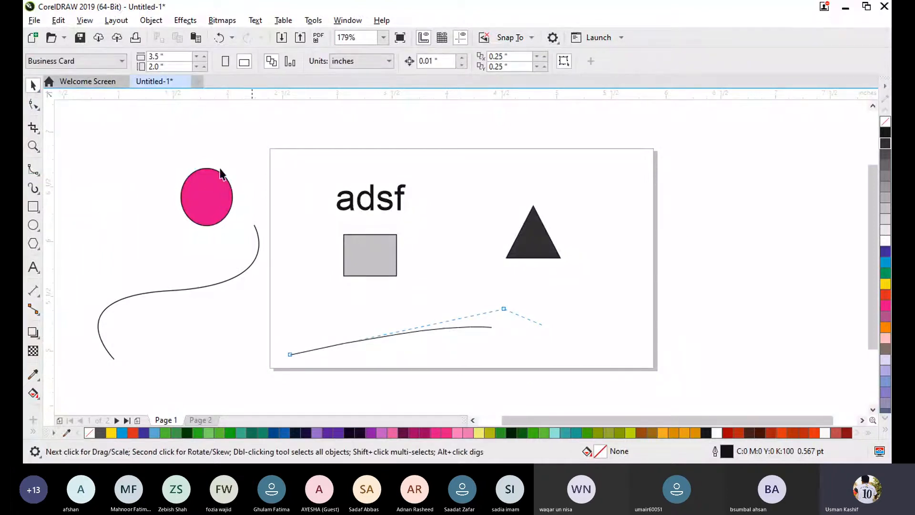
# - Select all objects in the drawing at once and delete them
pyautogui.click(197, 191)
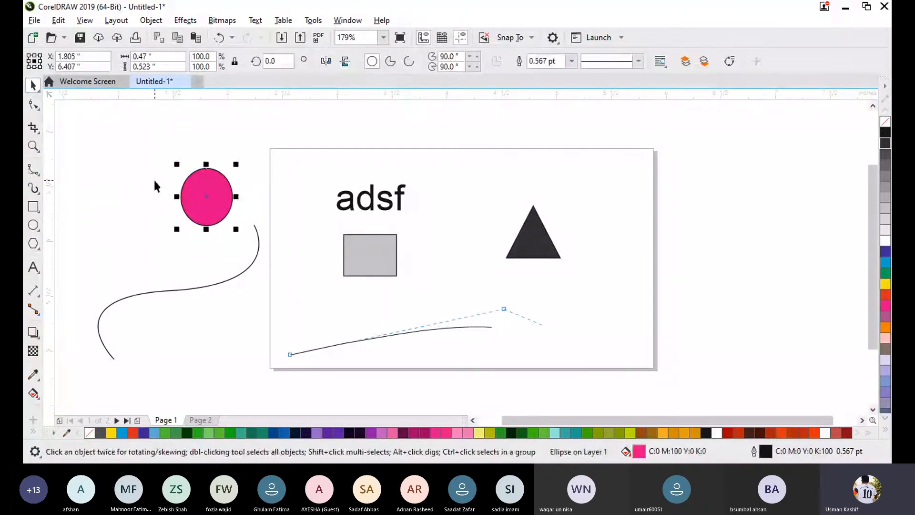
pyautogui.click(153, 178)
pyautogui.hotkey('ctrl', 'a')
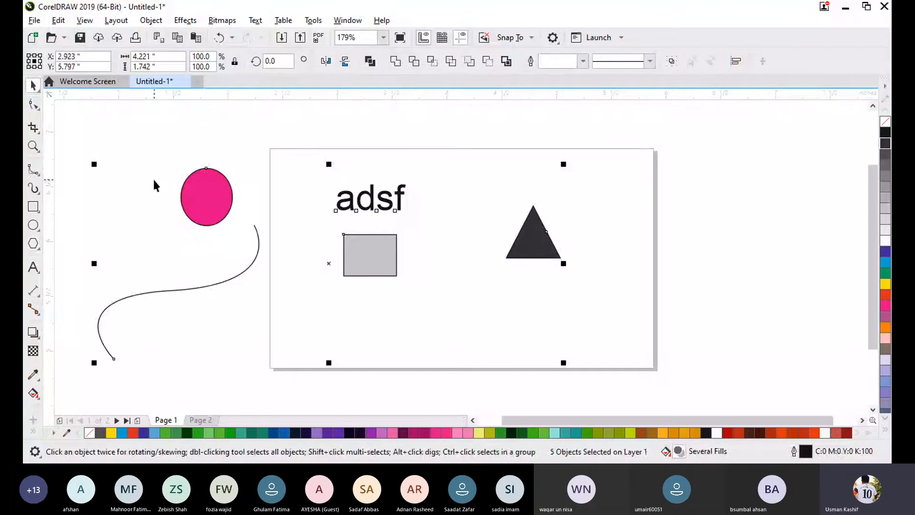
pyautogui.press('Delete')
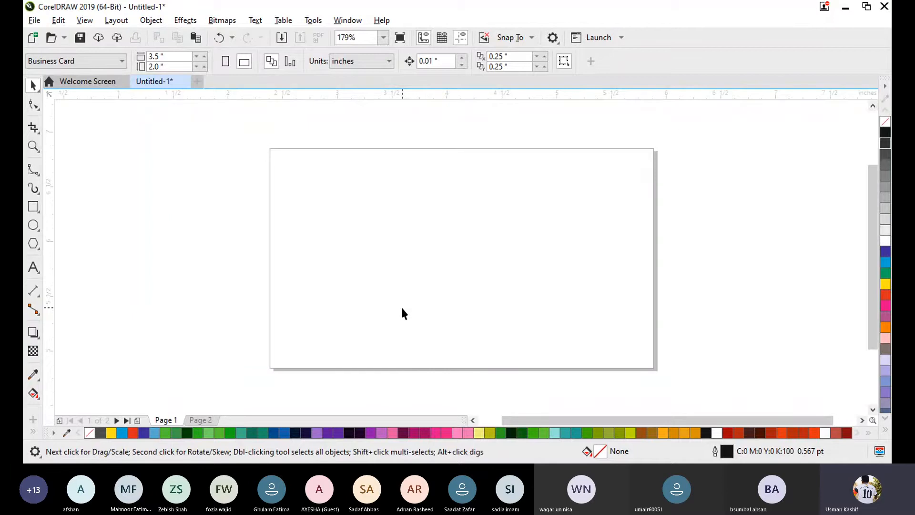
# - Add artistic text to the right of the page with "Top", "Bottom", "Left" and "Right" on four separate lines
pyautogui.click(33, 268)
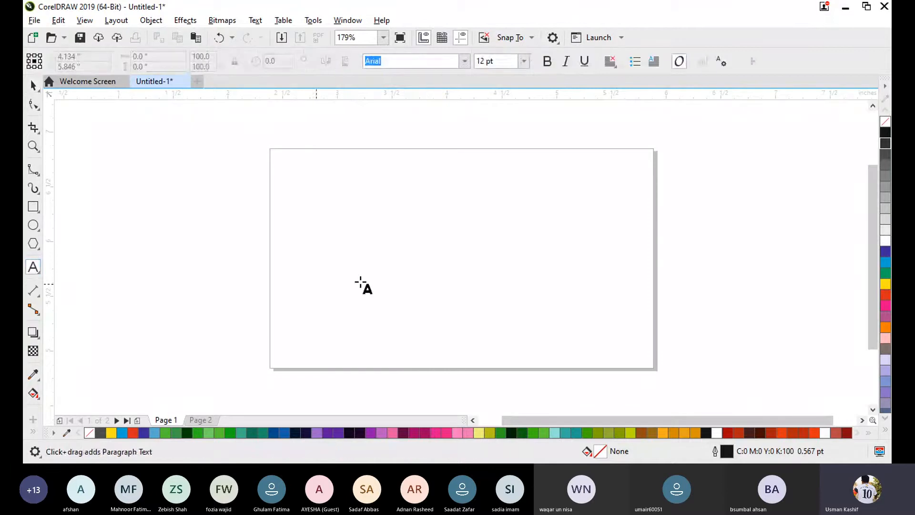
pyautogui.click(700, 200)
pyautogui.write('Top')
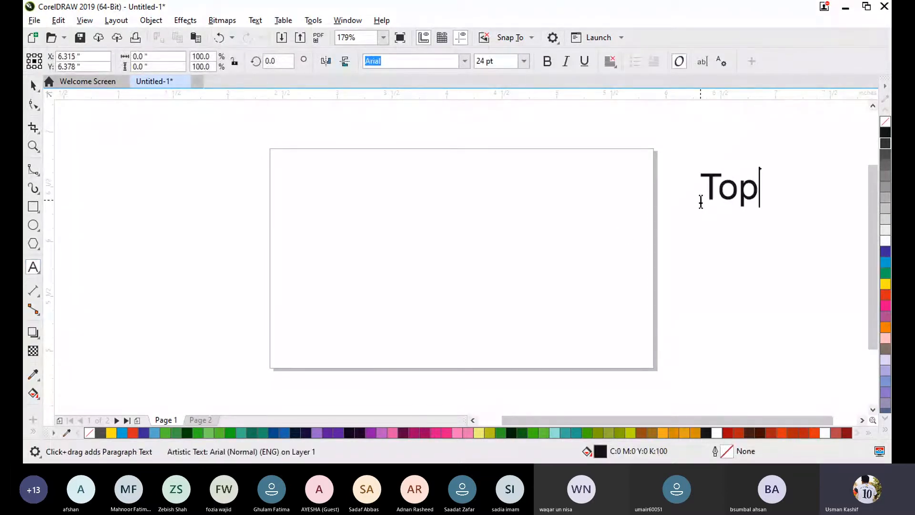
pyautogui.press('Return')
pyautogui.write('Boot')
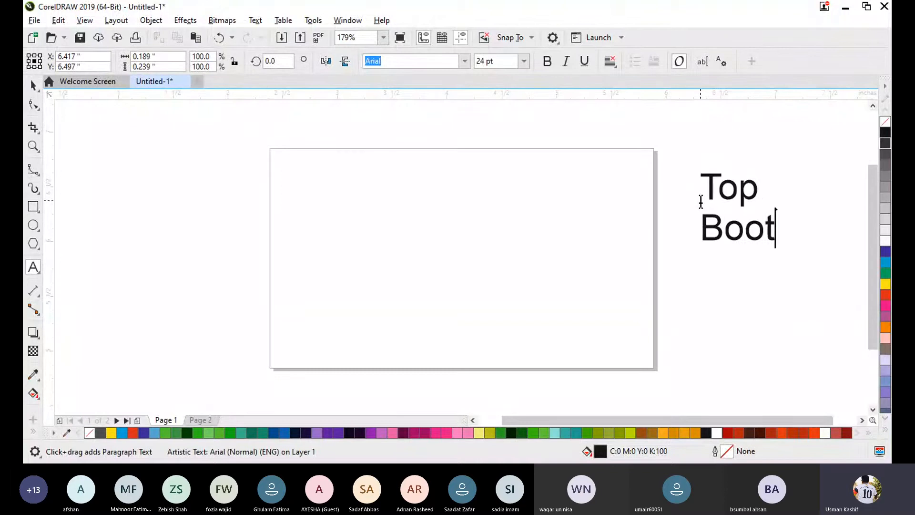
pyautogui.press('BackSpace')
pyautogui.press('BackSpace')
pyautogui.write('ttom')
pyautogui.press('Return')
pyautogui.write('Lef')
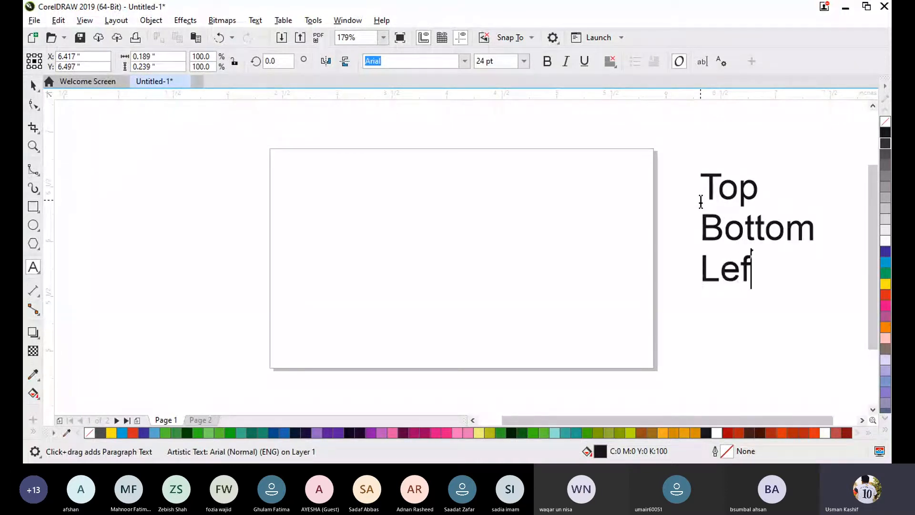
pyautogui.write('t')
pyautogui.press('Return')
pyautogui.write('Right')
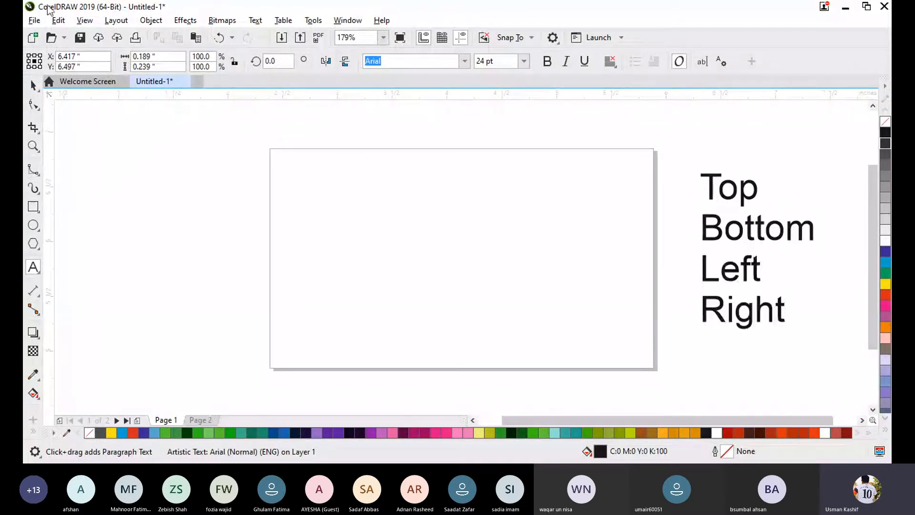
# - Move the four-line text up and left, close to the page's right edge, centred at about X 6.57", Y 6.02"
pyautogui.click(32, 85)
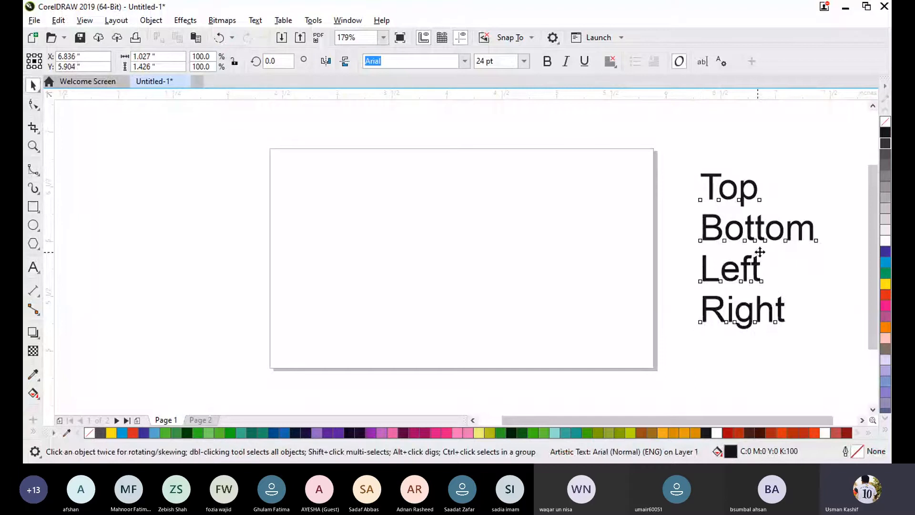
pyautogui.moveTo(759, 252); pyautogui.dragTo(730, 238)
pyautogui.click(771, 179)
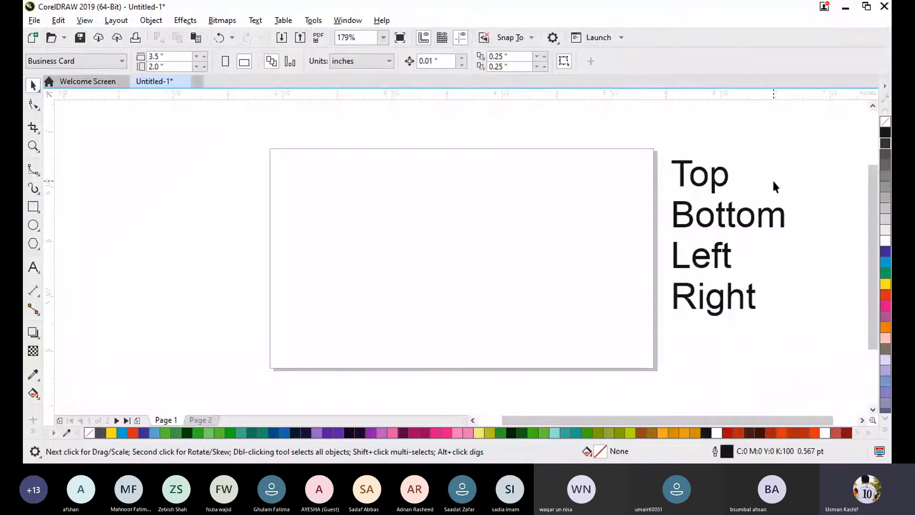
pyautogui.moveTo(461, 188); pyautogui.dragTo(459, 192)
pyautogui.moveTo(303, 166); pyautogui.dragTo(302, 348)
pyautogui.moveTo(587, 194); pyautogui.dragTo(586, 314)
# - Add artistic text near the page's right edge with the letters "T", "B", "L" and "R" on four separate lines
pyautogui.click(33, 272)
pyautogui.click(608, 184)
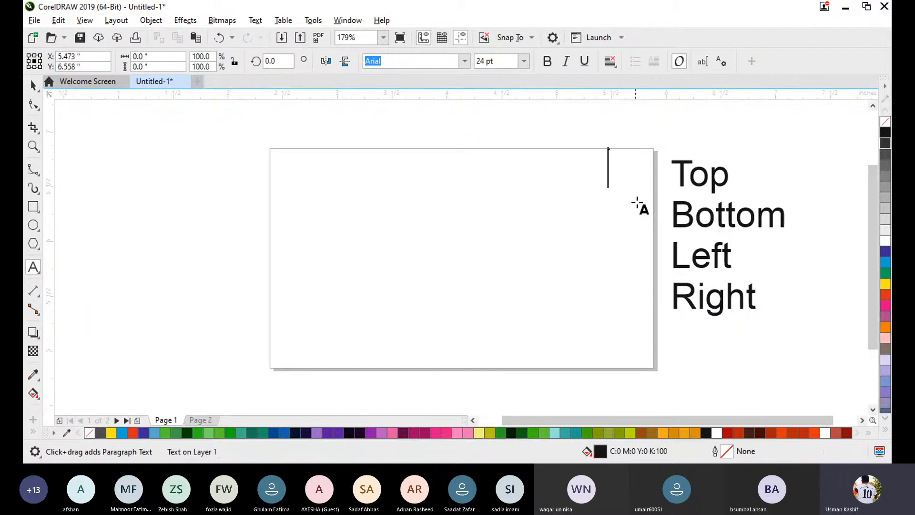
pyautogui.write('T')
pyautogui.press('Return')
pyautogui.write('B')
pyautogui.press('Return')
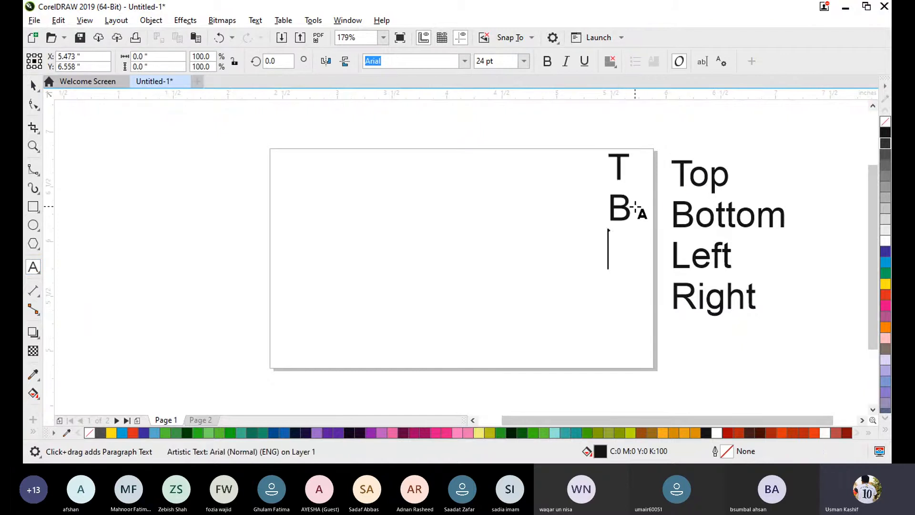
pyautogui.write('L')
pyautogui.press('Return')
pyautogui.write('R')
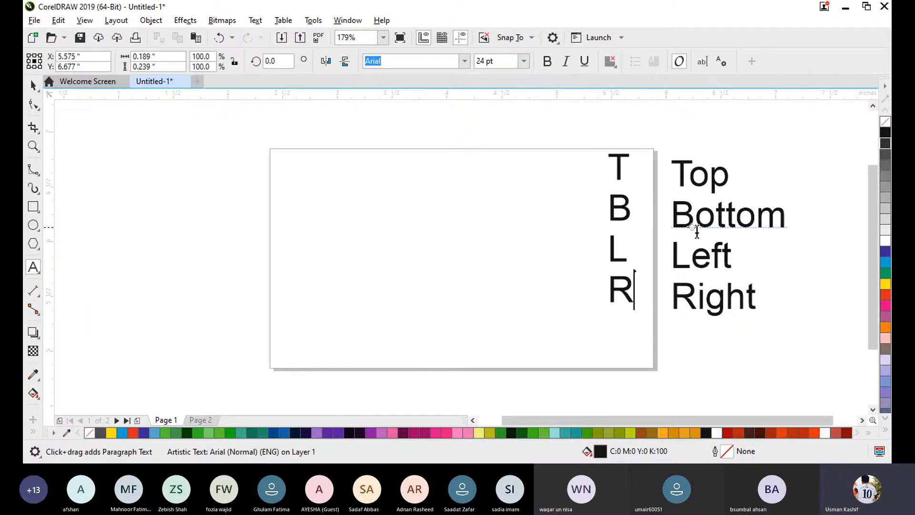
# - Move the letter column left and down within the page, and the word column left and down onto the page's right edge
pyautogui.click(33, 85)
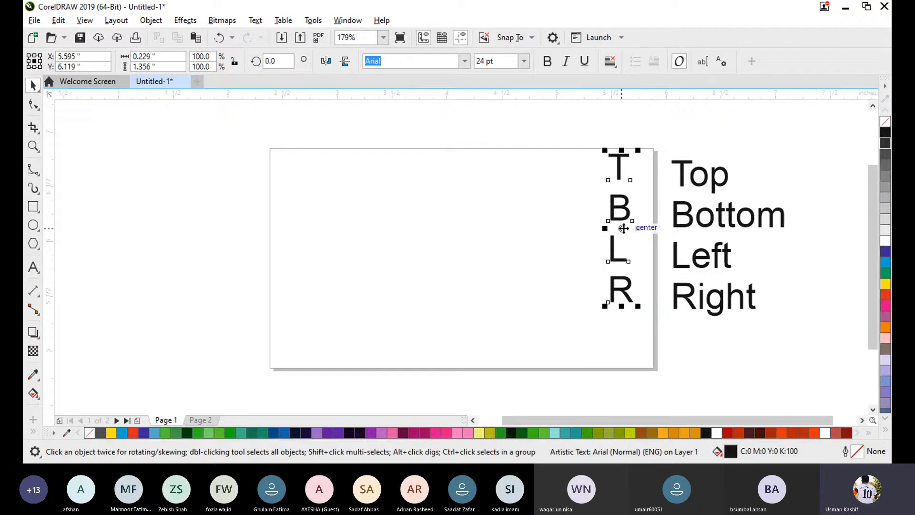
pyautogui.moveTo(623, 227); pyautogui.dragTo(580, 246)
pyautogui.click(727, 226)
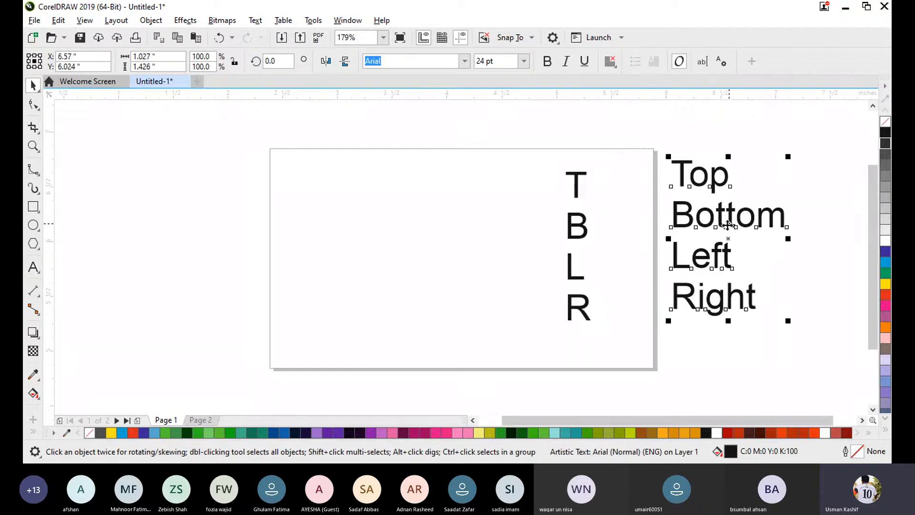
pyautogui.moveTo(727, 238); pyautogui.dragTo(686, 269)
pyautogui.click(434, 255)
# - Select the letter and word columns together and align their top edges
pyautogui.moveTo(505, 148); pyautogui.dragTo(785, 358)
pyautogui.click(399, 285)
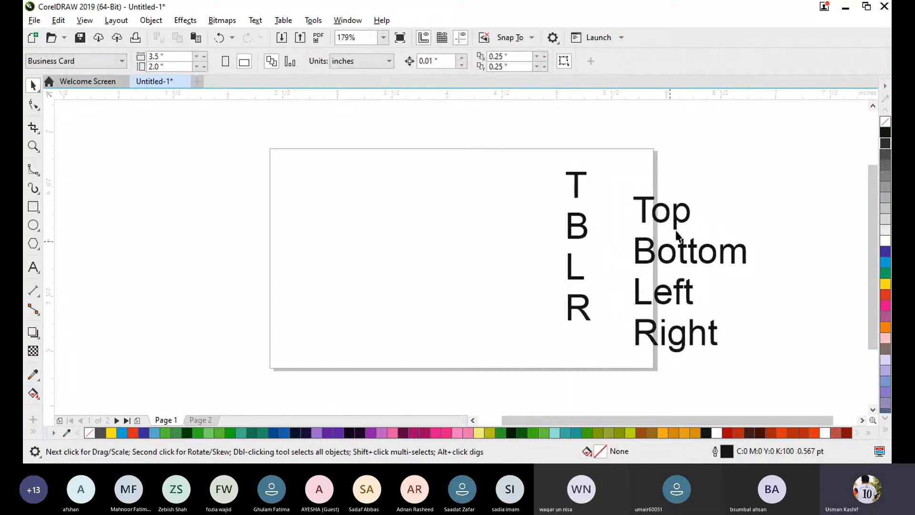
pyautogui.moveTo(495, 127); pyautogui.dragTo(465, 134)
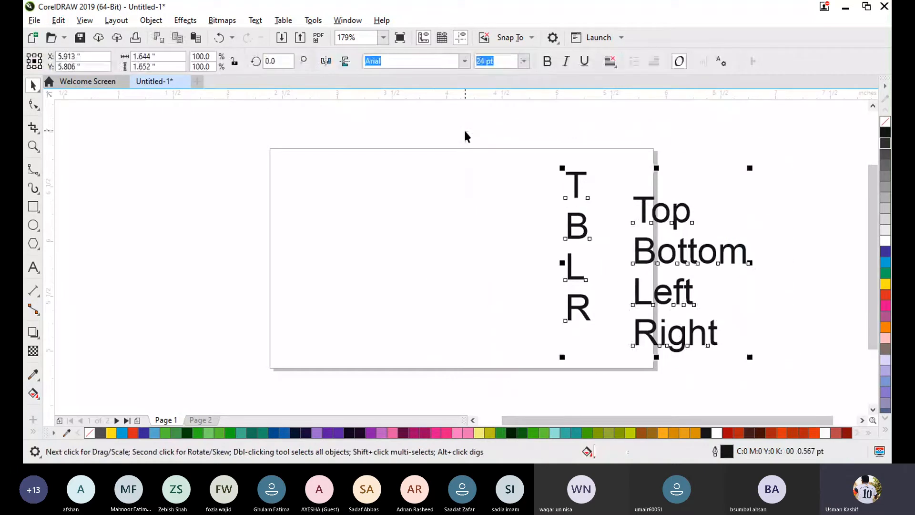
pyautogui.click(459, 138)
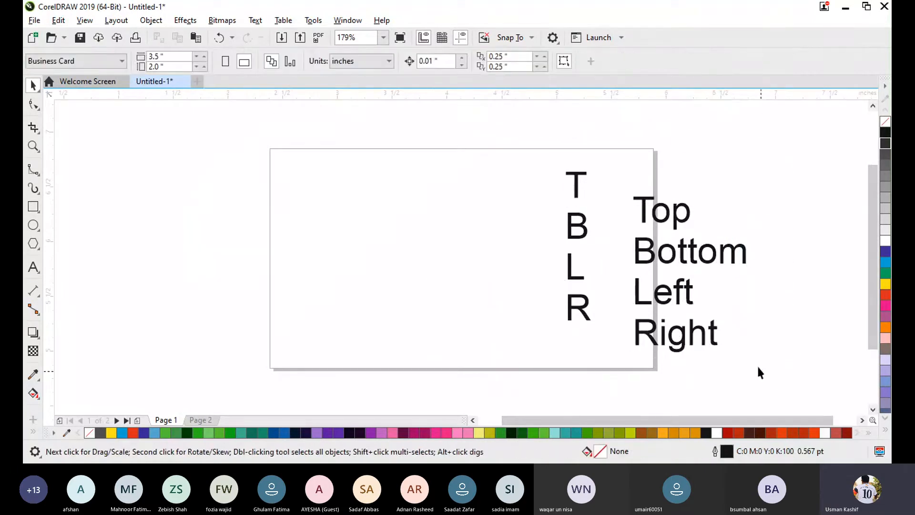
pyautogui.moveTo(766, 377); pyautogui.dragTo(519, 142)
pyautogui.press('t')
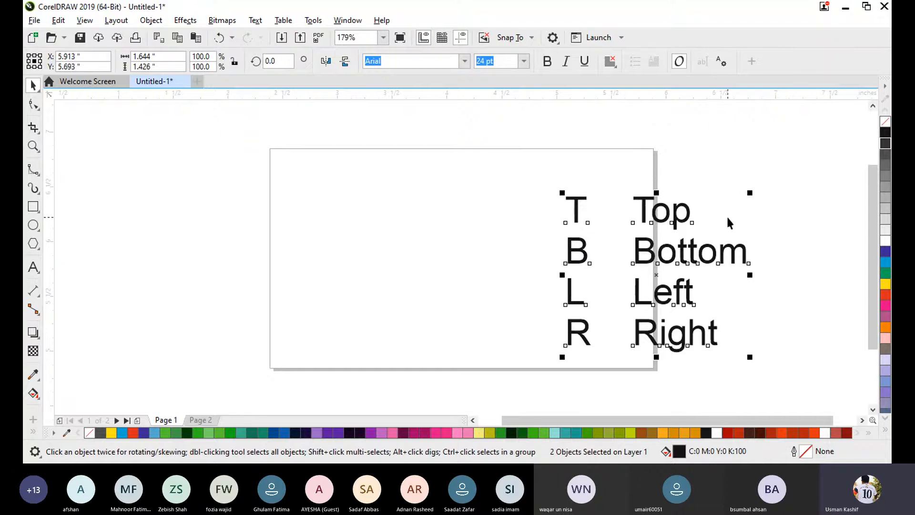
# - Move both text columns together to the area left of the page, centred at about X 1.53", Y 5.95", and leave both selected
pyautogui.moveTo(676, 290); pyautogui.dragTo(561, 241)
pyautogui.click(720, 201)
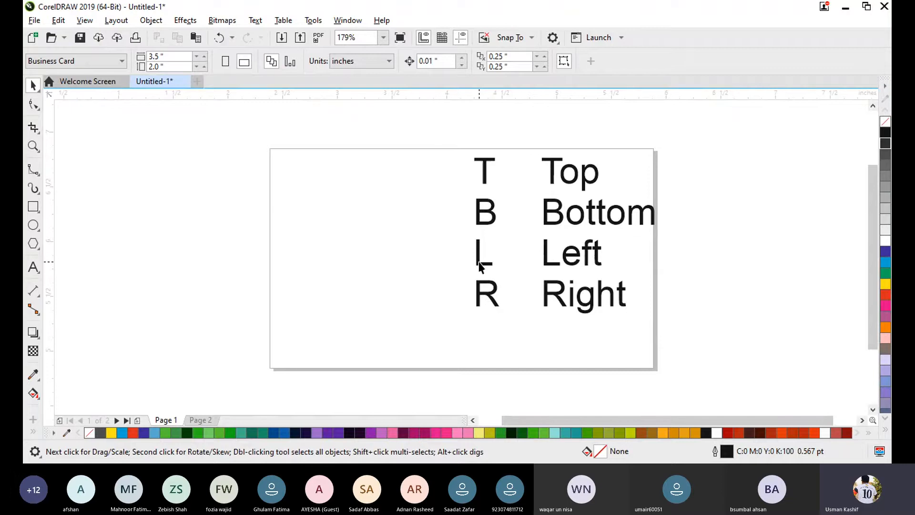
pyautogui.moveTo(440, 130); pyautogui.dragTo(690, 362)
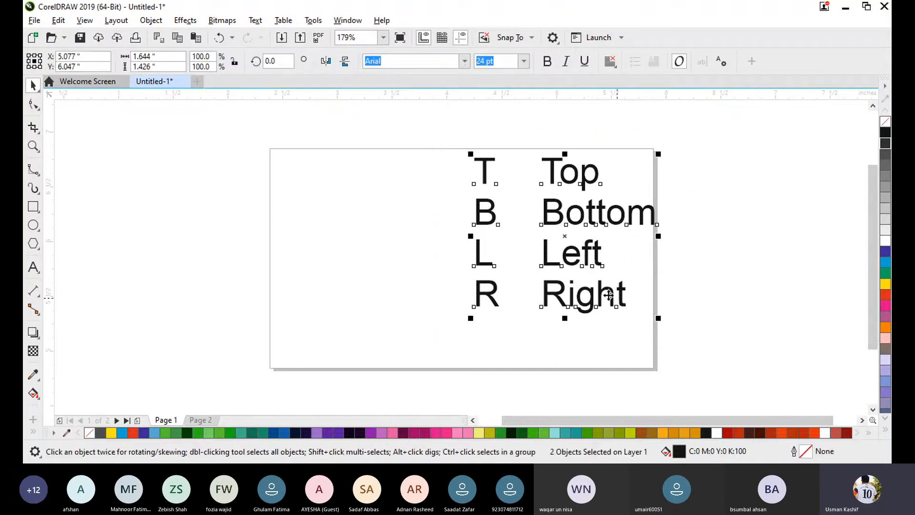
pyautogui.moveTo(567, 240); pyautogui.dragTo(180, 253)
pyautogui.click(370, 278)
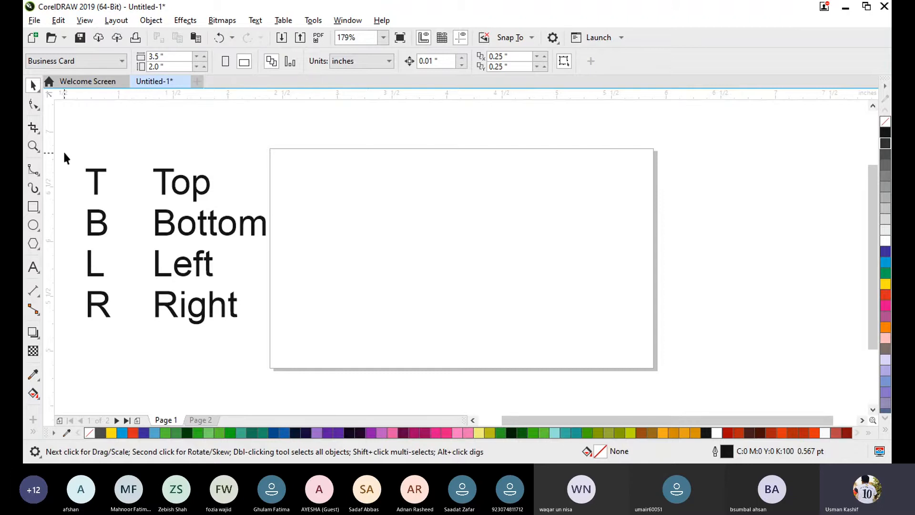
pyautogui.moveTo(64, 152); pyautogui.dragTo(287, 352)
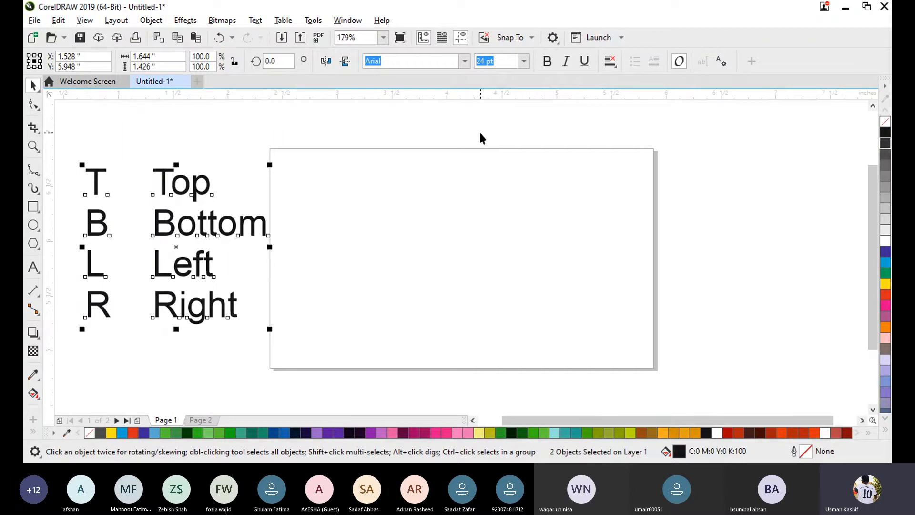
pyautogui.click(415, 475)
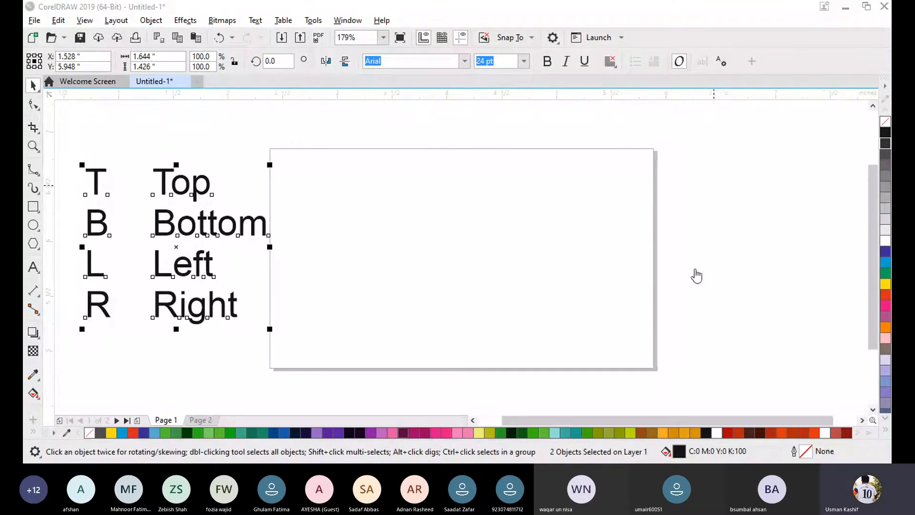
# - Move the letter and word columns together slightly left and down, centred at about X 1.46", Y 5.83", and deselect them
pyautogui.click(424, 242)
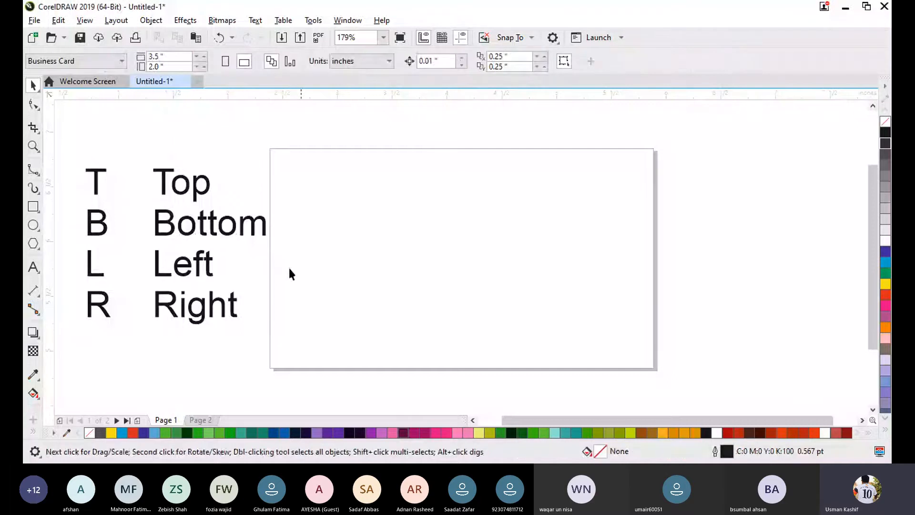
pyautogui.moveTo(329, 347); pyautogui.dragTo(76, 125)
pyautogui.moveTo(177, 251)
pyautogui.mouseDown()
pyautogui.moveTo(158, 198)
pyautogui.moveTo(167, 266)
pyautogui.mouseUp()
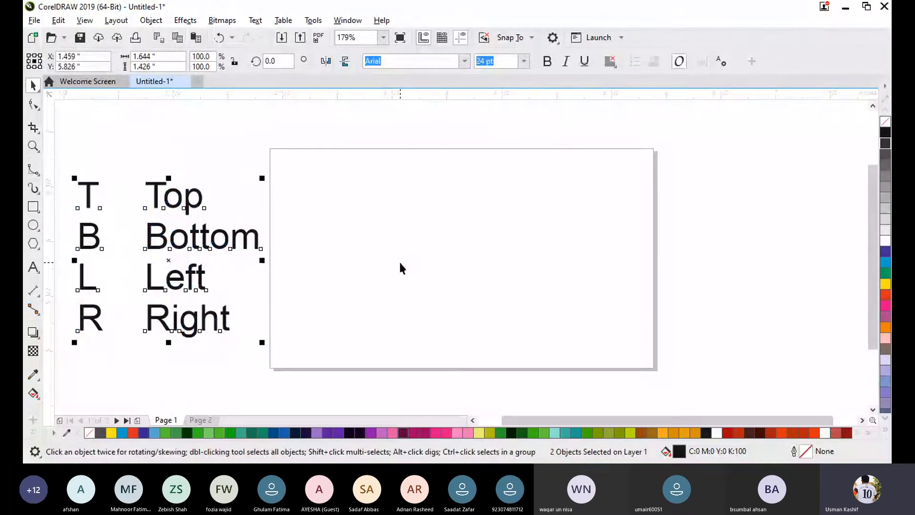
pyautogui.click(398, 260)
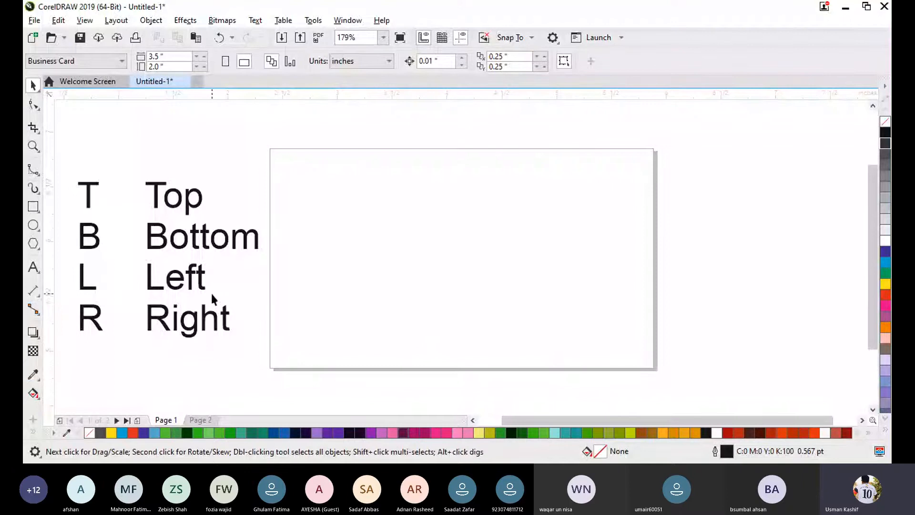
# - Draw a red rectangle without outline, about 0.38" by 0.33", and place it near the page's upper-left corner at about X 2.77", Y 6.26"
pyautogui.click(33, 207)
pyautogui.moveTo(298, 227); pyautogui.dragTo(342, 263)
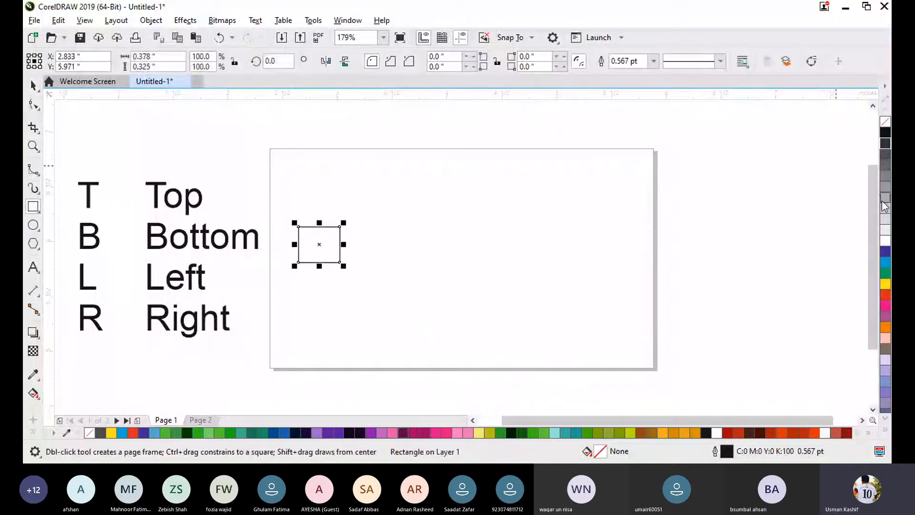
pyautogui.click(885, 294)
pyautogui.rightClick(884, 122)
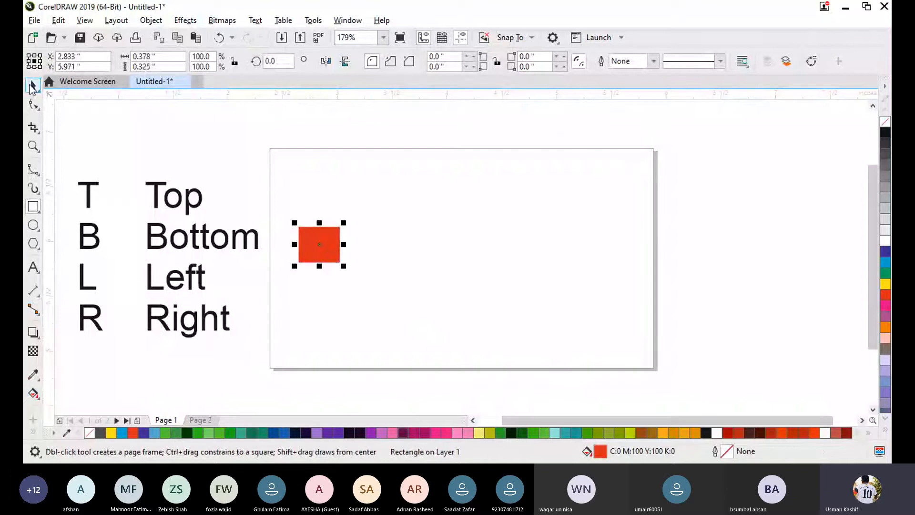
pyautogui.click(33, 85)
pyautogui.click(532, 257)
pyautogui.moveTo(320, 244); pyautogui.dragTo(307, 220)
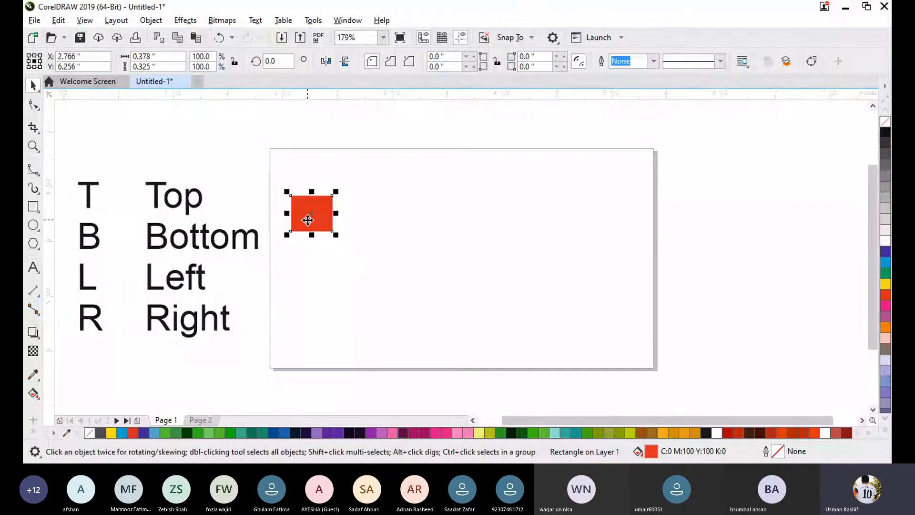
# - Duplicate the red rectangle just to its right and repeat the duplication to form a horizontal row of seven
pyautogui.hotkey('ctrl', 'd')
pyautogui.moveTo(333, 185); pyautogui.dragTo(352, 210)
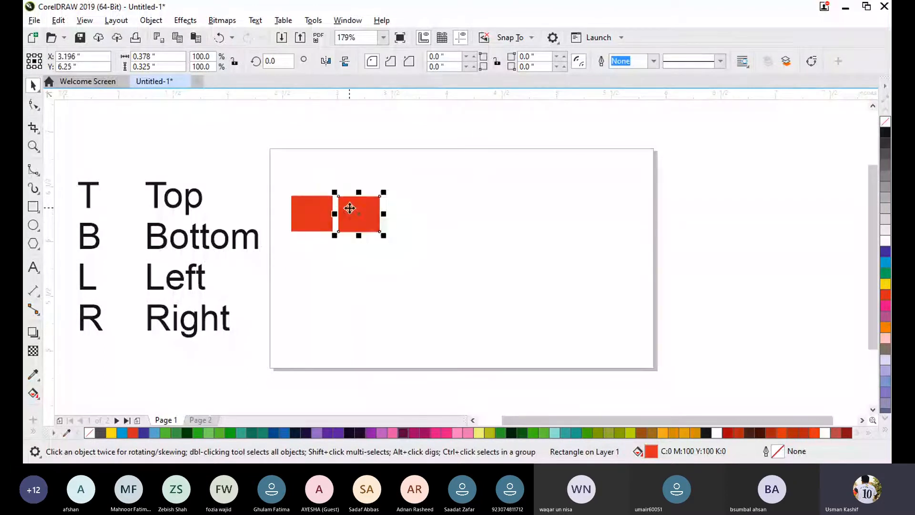
pyautogui.hotkey('ctrl', 'r')
pyautogui.hotkey('ctrl', 'r')
pyautogui.hotkey('ctrl', 'r')
pyautogui.hotkey('ctrl', 'r')
pyautogui.hotkey('ctrl', 'r')
pyautogui.click(393, 247)
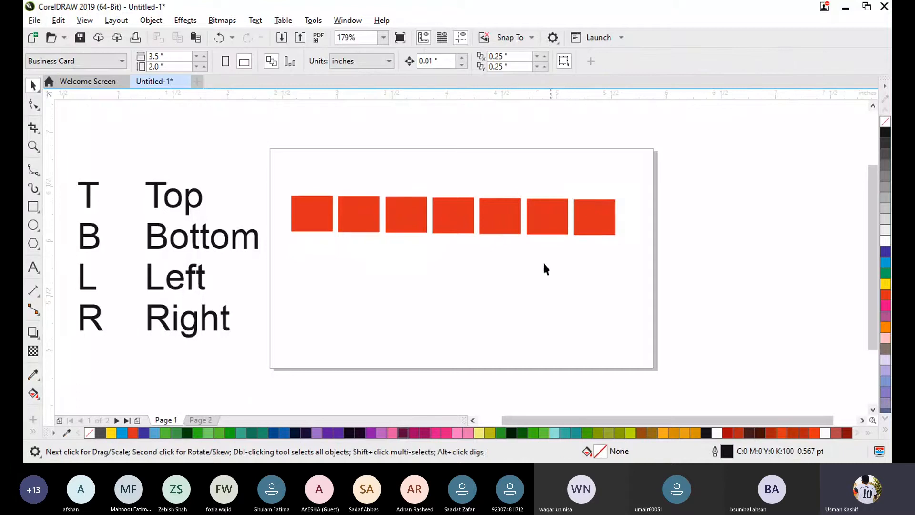
# - Move the whole row slightly right and down, with its leftmost rectangle centred at about X 2.85", Y 6.14", and select that rectangle
pyautogui.moveTo(270, 167); pyautogui.dragTo(711, 290)
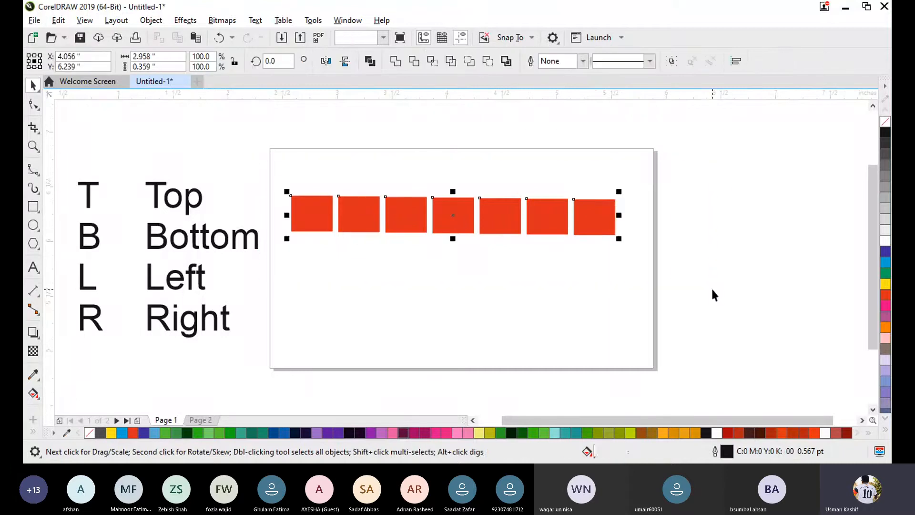
pyautogui.moveTo(457, 224); pyautogui.dragTo(467, 237)
pyautogui.click(488, 302)
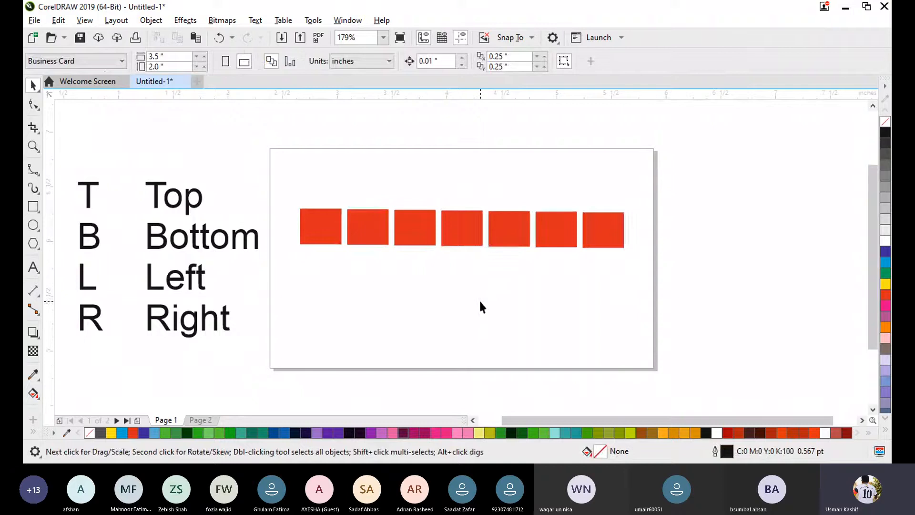
pyautogui.click(318, 228)
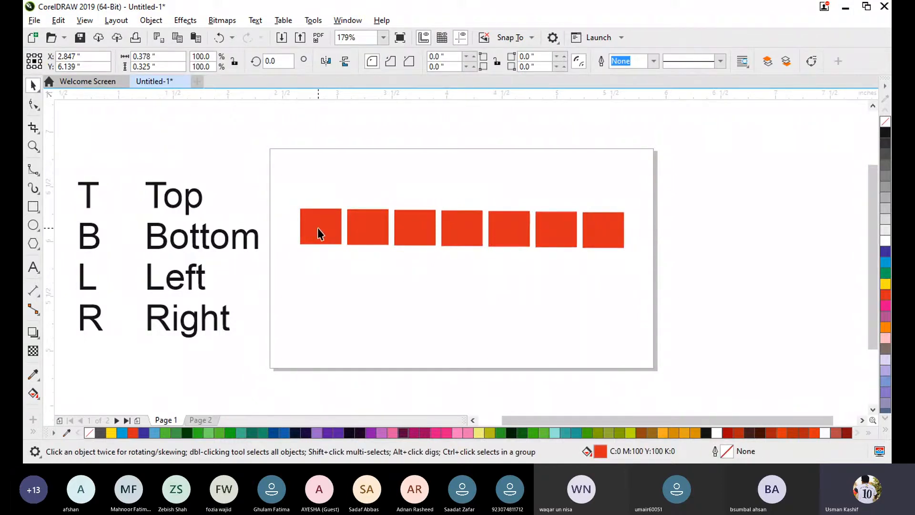
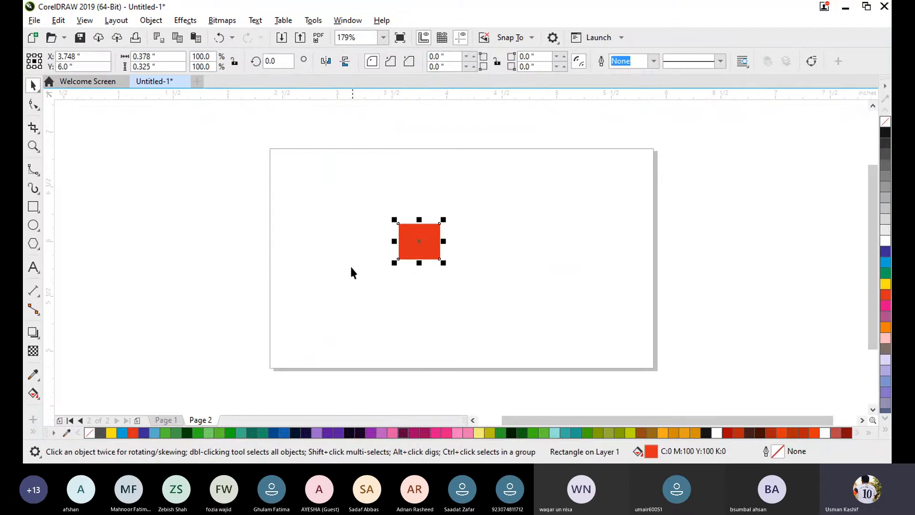
# - Copy all the red rectangles and the shortcut text from Page 1 and paste them onto Page 2
pyautogui.click(350, 266)
pyautogui.click(165, 420)
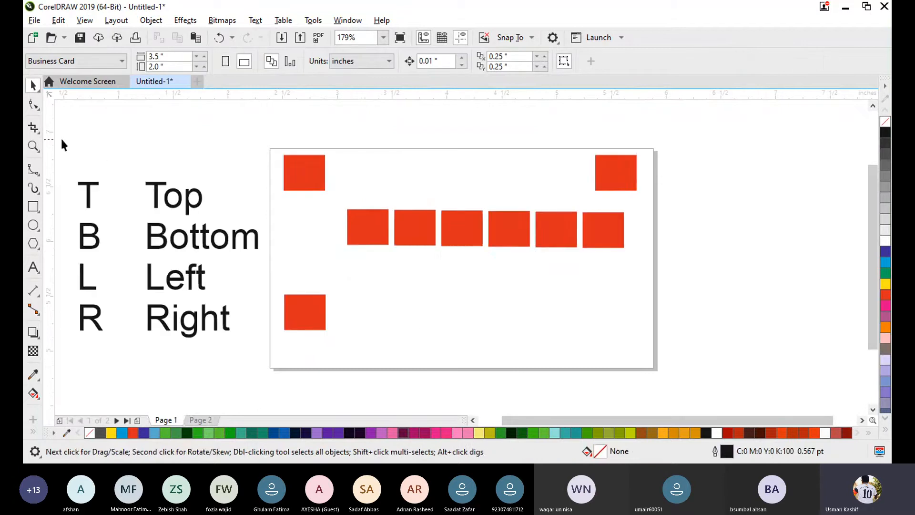
pyautogui.moveTo(101, 173); pyautogui.dragTo(677, 366)
pyautogui.hotkey('ctrl', 'c')
pyautogui.click(200, 420)
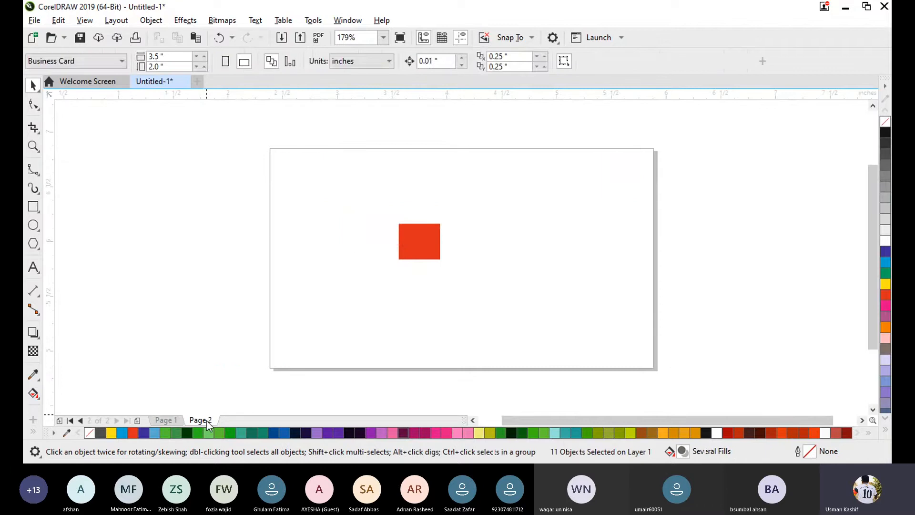
pyautogui.hotkey('ctrl', 'v')
pyautogui.click(450, 305)
# - Move Page 2's overlapping red rectangle below the row and move the letter and word columns just outside the page's right edge
pyautogui.click(419, 247)
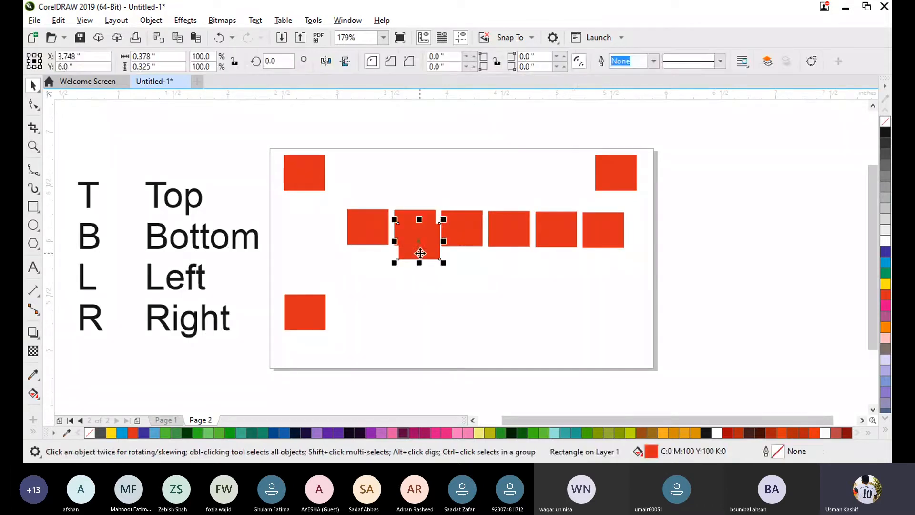
pyautogui.moveTo(419, 248); pyautogui.dragTo(441, 326)
pyautogui.moveTo(67, 156); pyautogui.dragTo(267, 380)
pyautogui.moveTo(167, 274); pyautogui.dragTo(754, 269)
pyautogui.press('Escape')
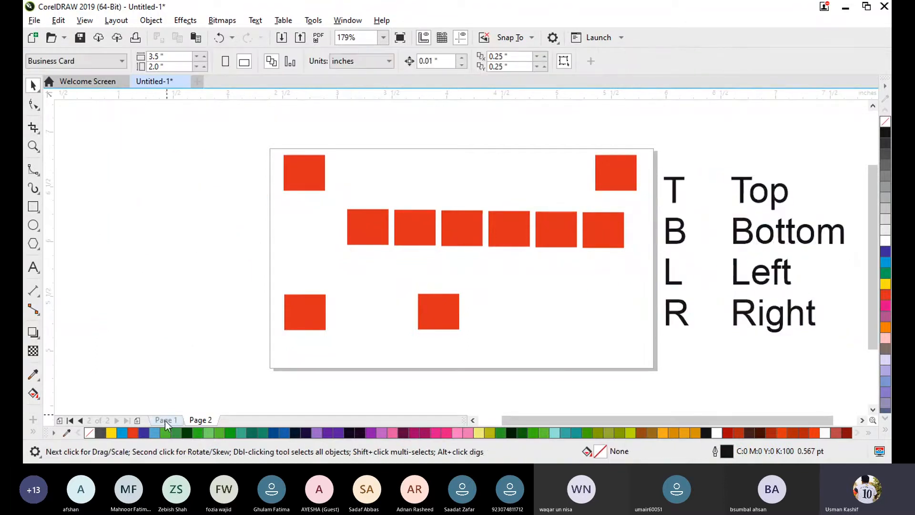
pyautogui.click(164, 419)
pyautogui.click(196, 419)
# - Hide the Default Palette of colors
pyautogui.click(347, 20)
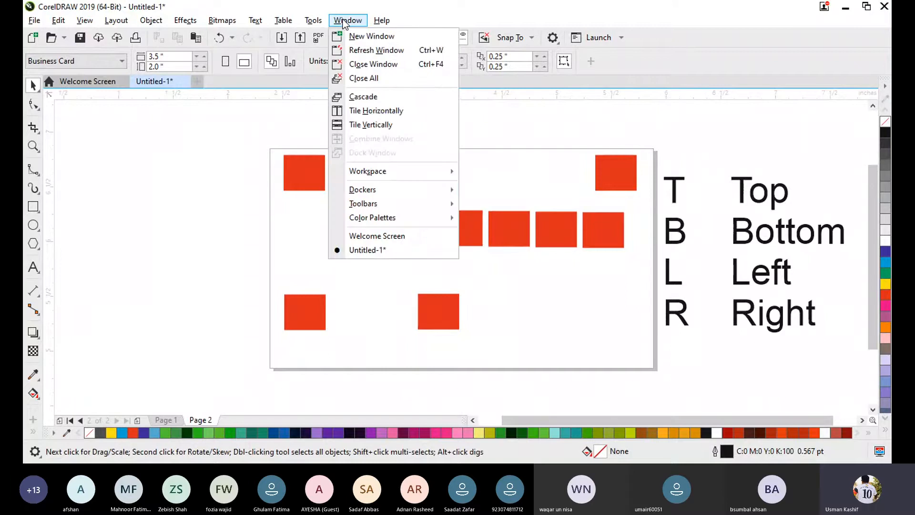
pyautogui.moveTo(394, 207)
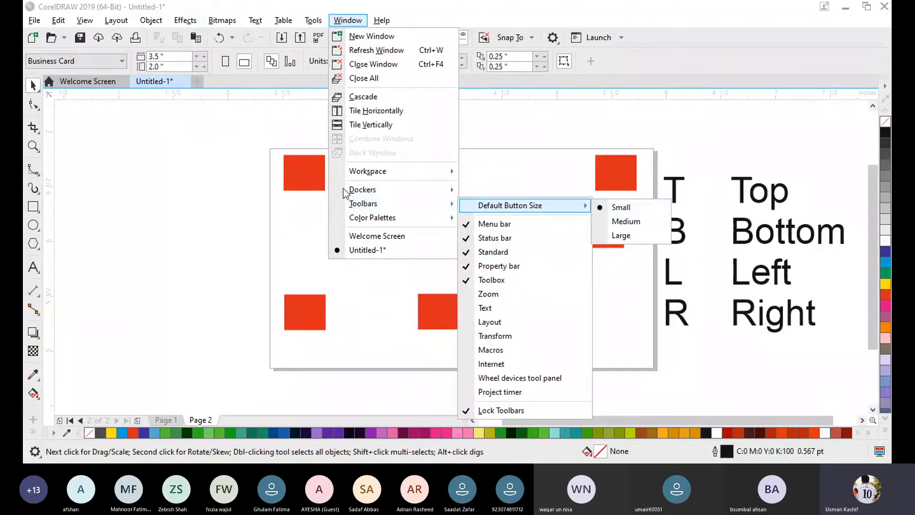
pyautogui.moveTo(332, 190)
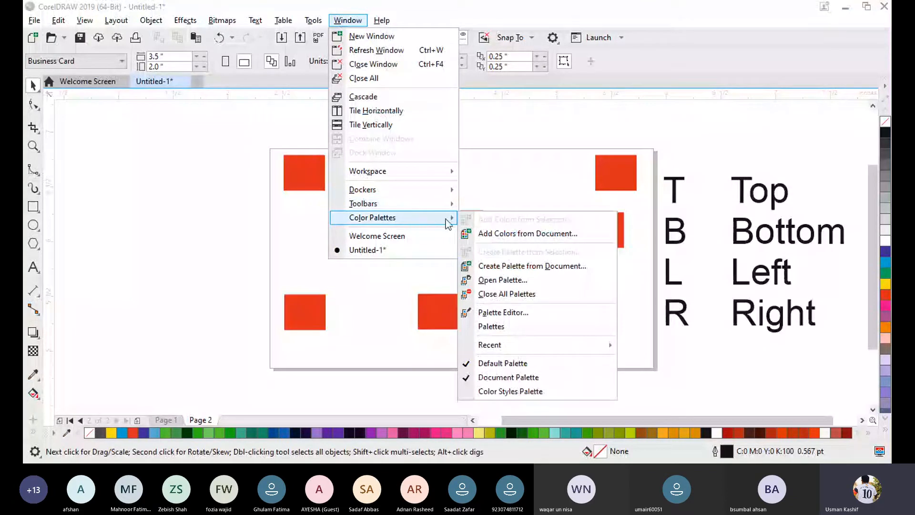
pyautogui.click(505, 363)
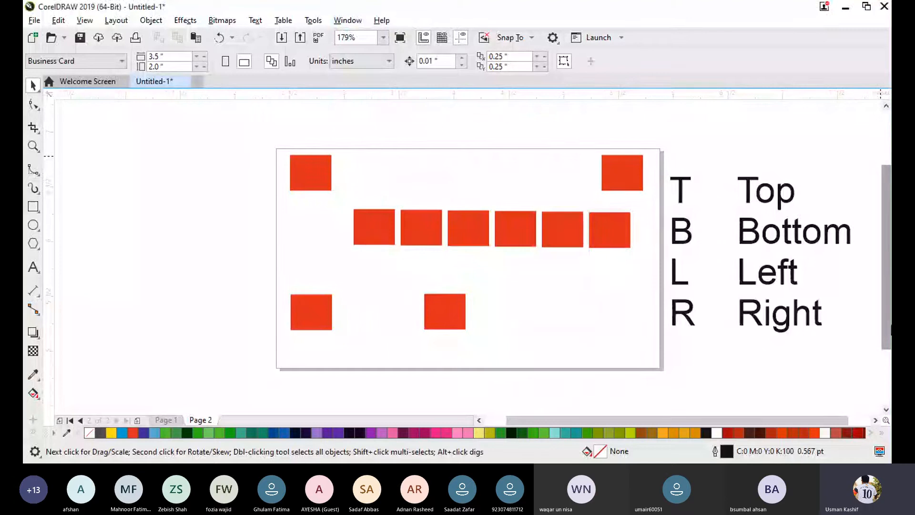
# - Show the Default Palette again, and briefly expand it to its full set of swatches
pyautogui.click(339, 20)
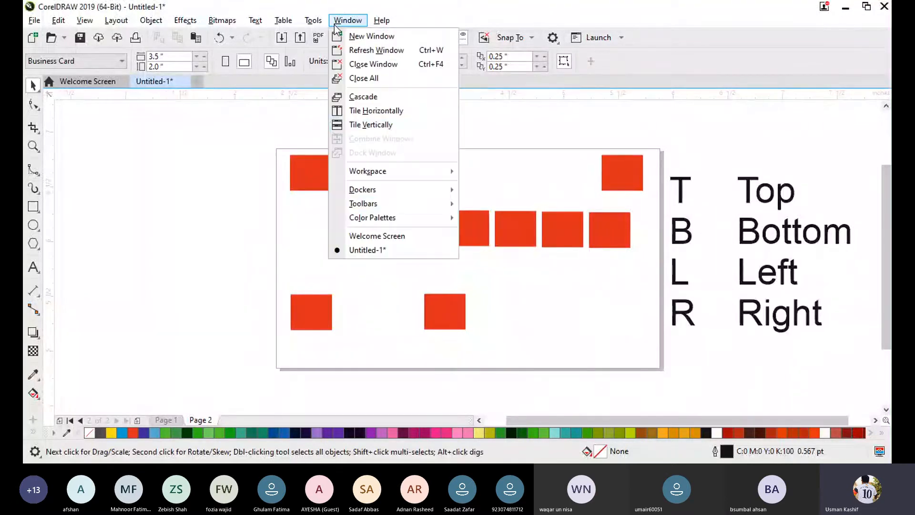
pyautogui.moveTo(434, 218)
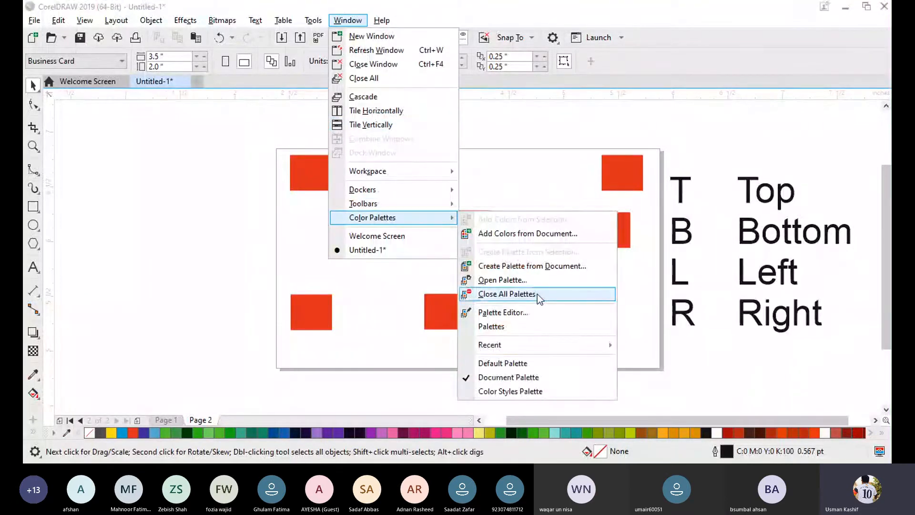
pyautogui.click(536, 365)
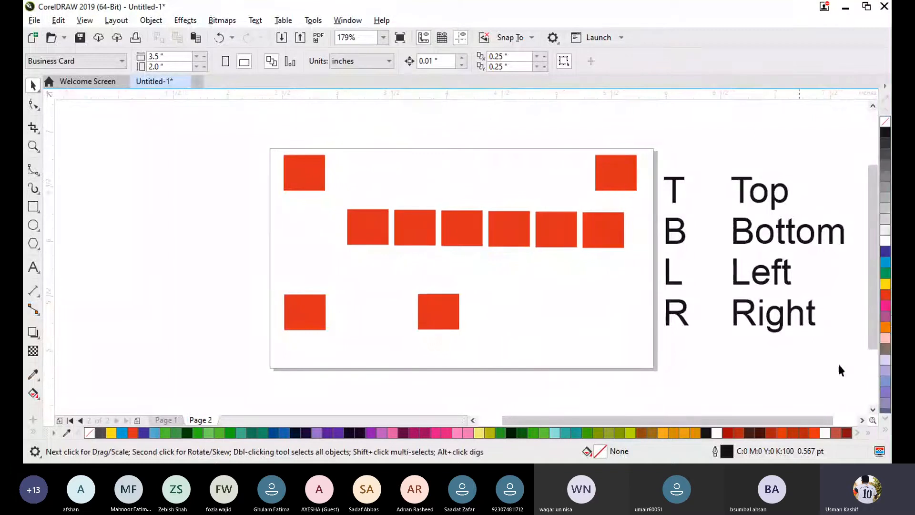
pyautogui.click(885, 429)
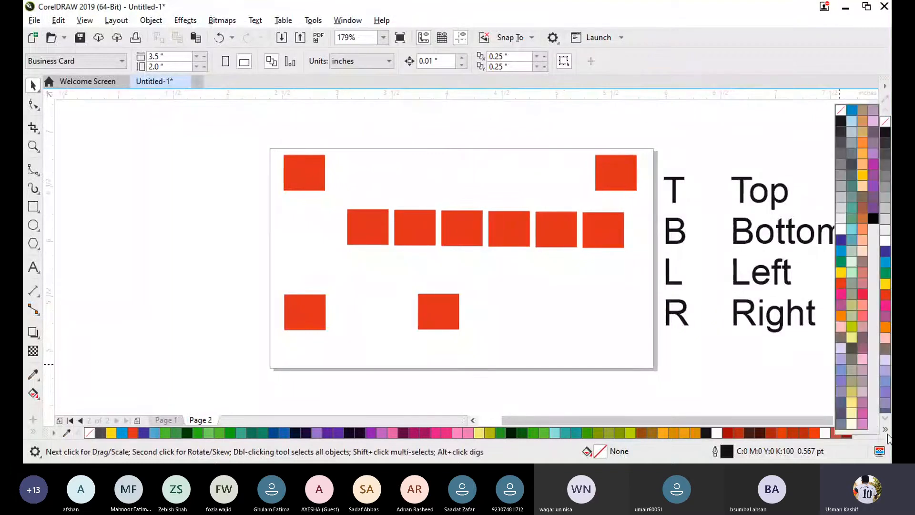
pyautogui.click(885, 429)
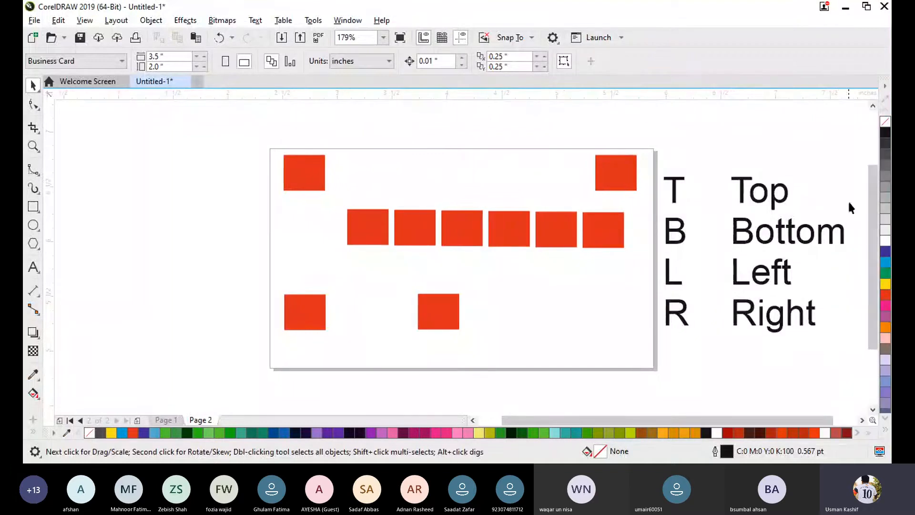
# - Open the Align and Distribute docker, try collapsing and expanding it, and close it
pyautogui.click(352, 21)
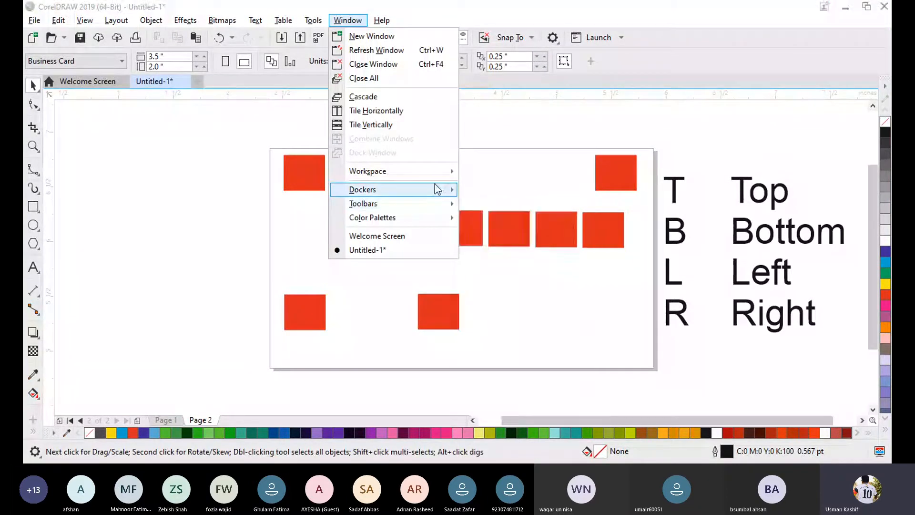
pyautogui.moveTo(435, 184)
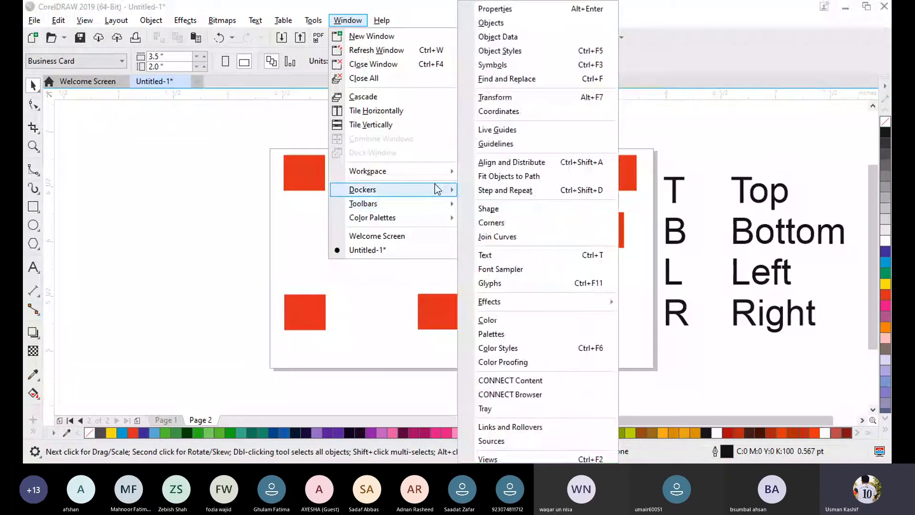
pyautogui.click(526, 162)
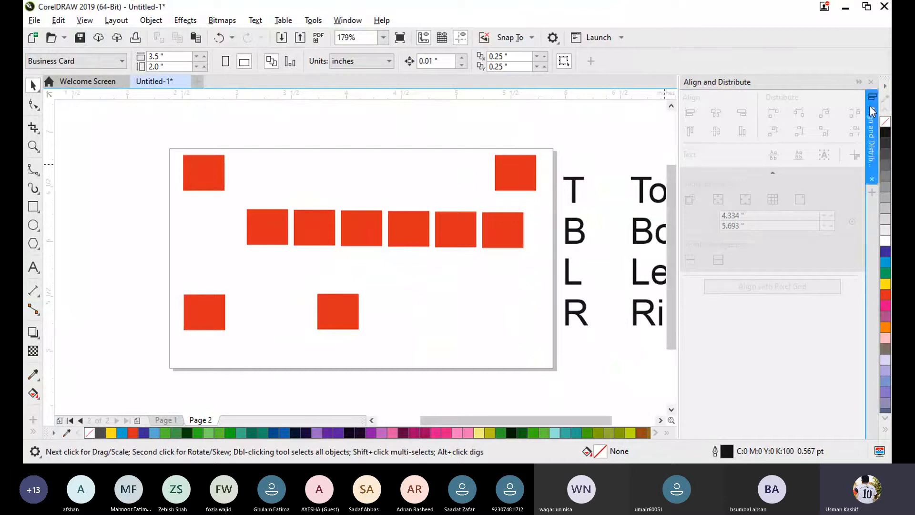
pyautogui.click(859, 82)
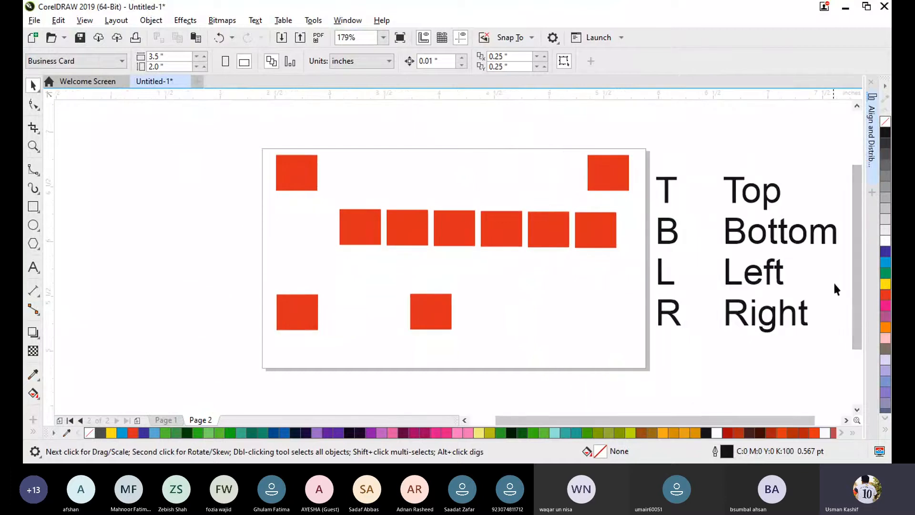
pyautogui.click(871, 137)
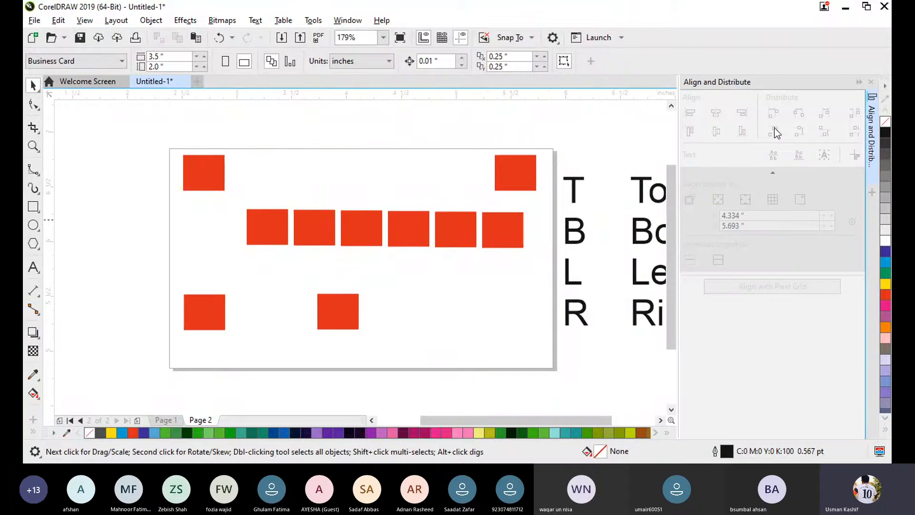
pyautogui.click(872, 137)
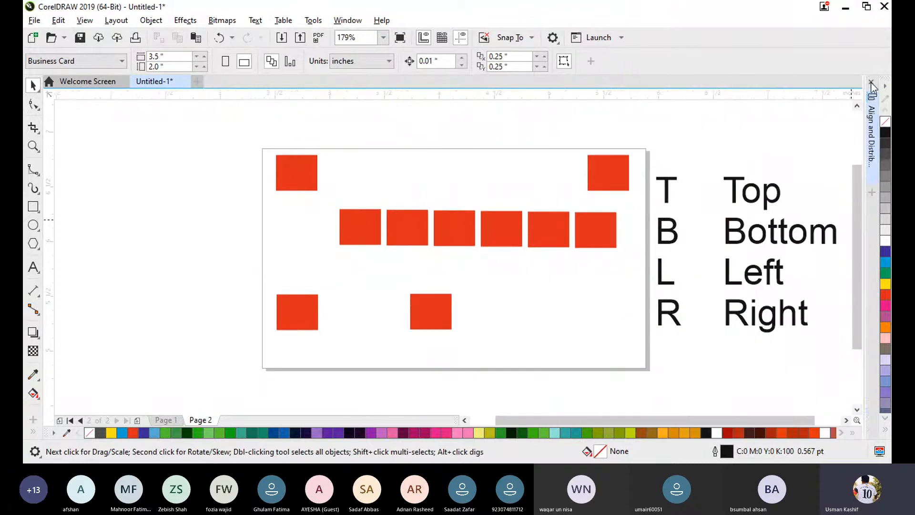
pyautogui.click(871, 83)
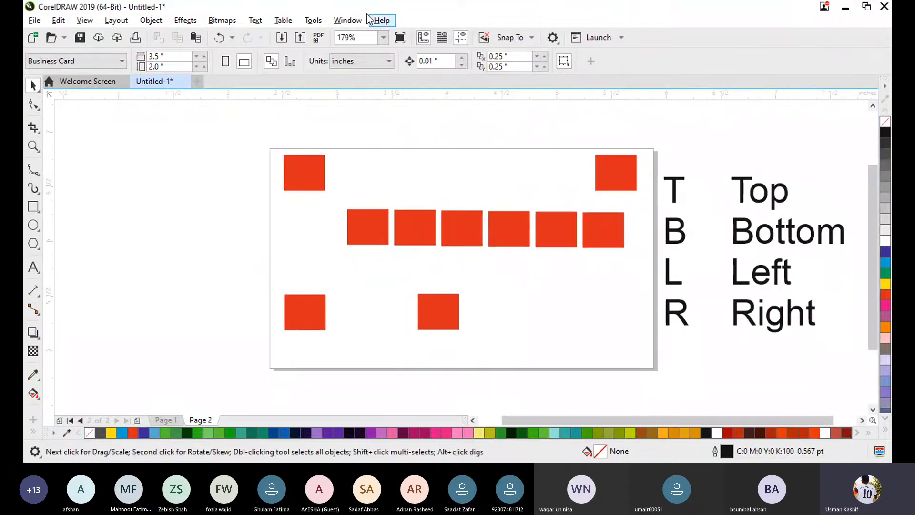
# - Look up the Align and Distribute command's shortcut, open its docker, and leave it collapsed
pyautogui.click(347, 20)
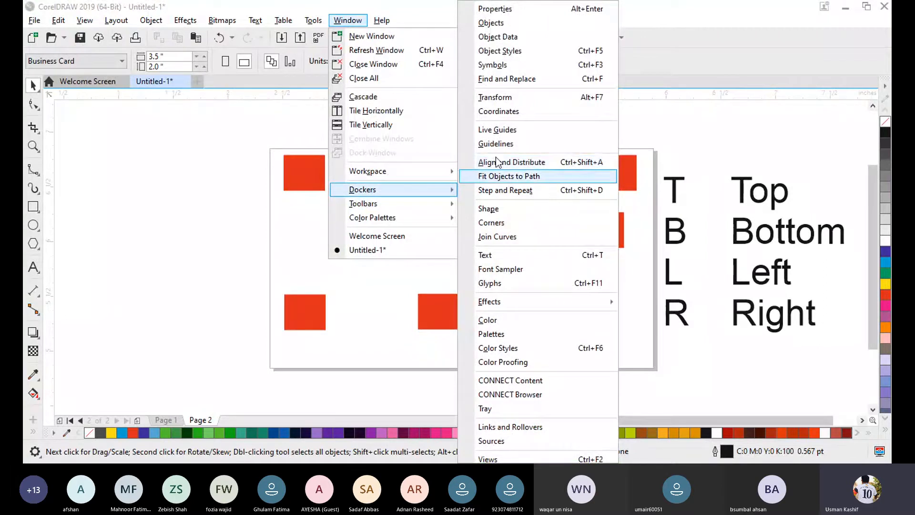
pyautogui.click(150, 123)
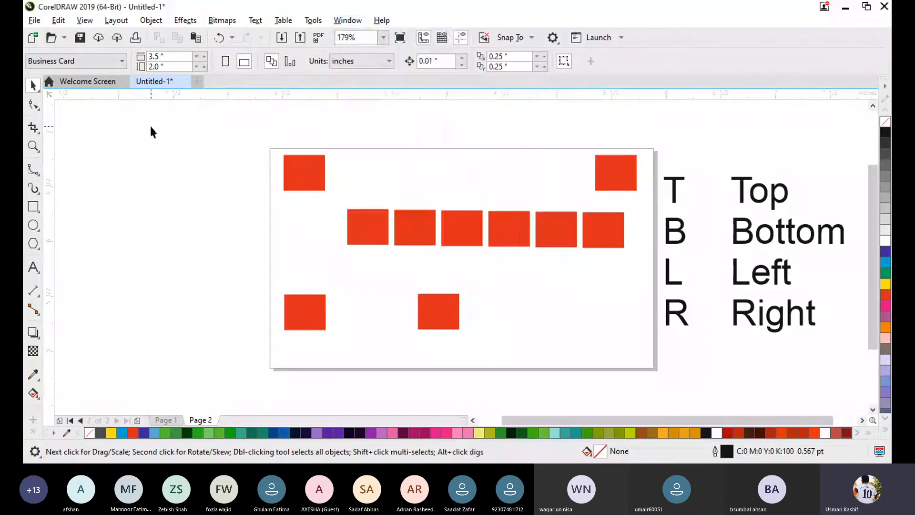
pyautogui.click(144, 27)
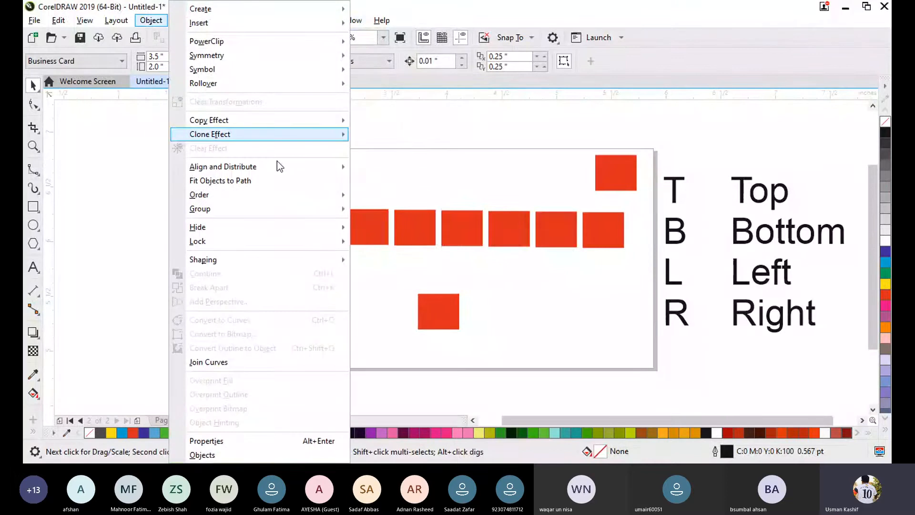
pyautogui.moveTo(281, 171)
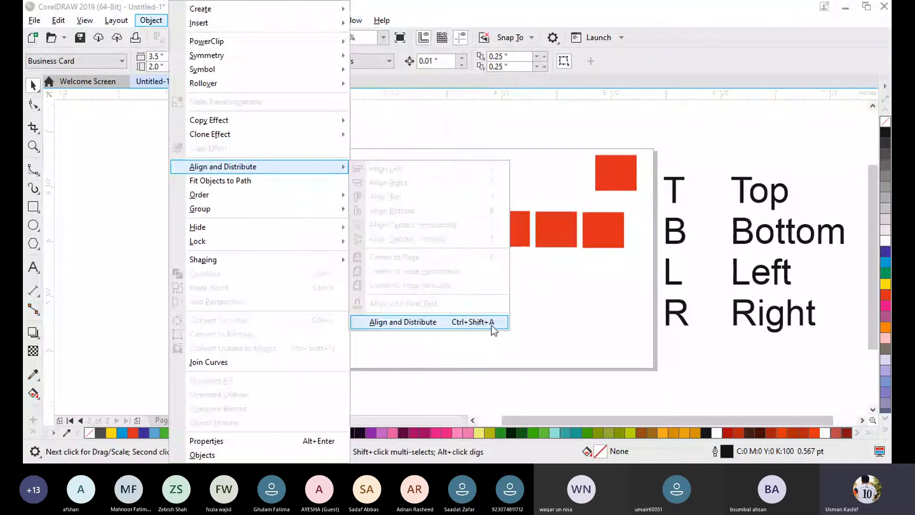
pyautogui.click(589, 341)
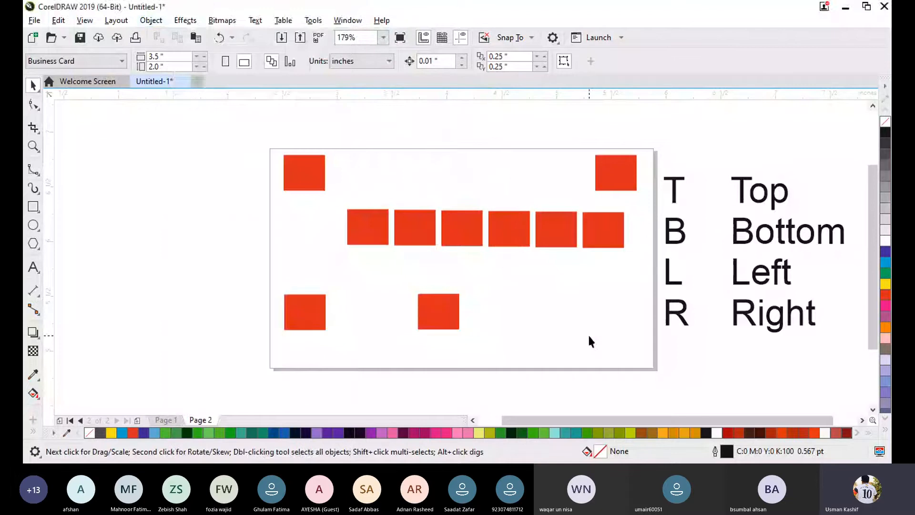
pyautogui.hotkey('ctrl', 'shift', 'a')
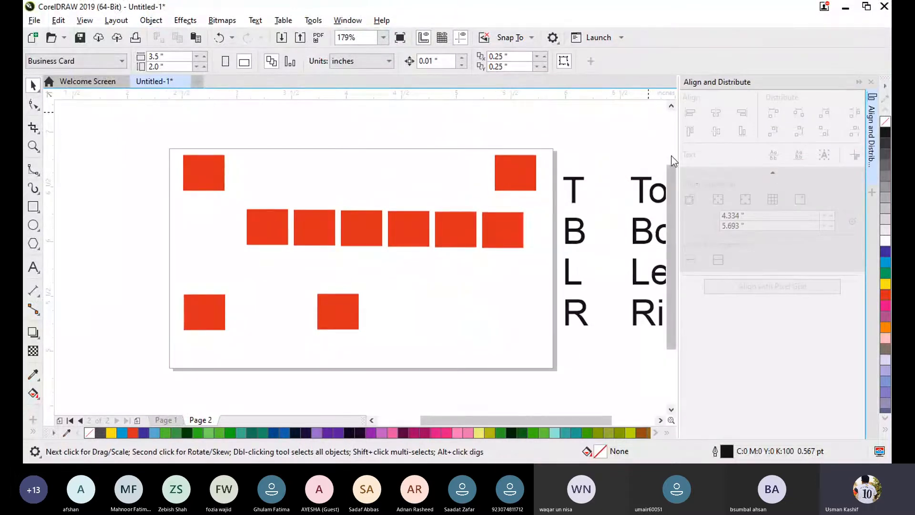
pyautogui.click(859, 82)
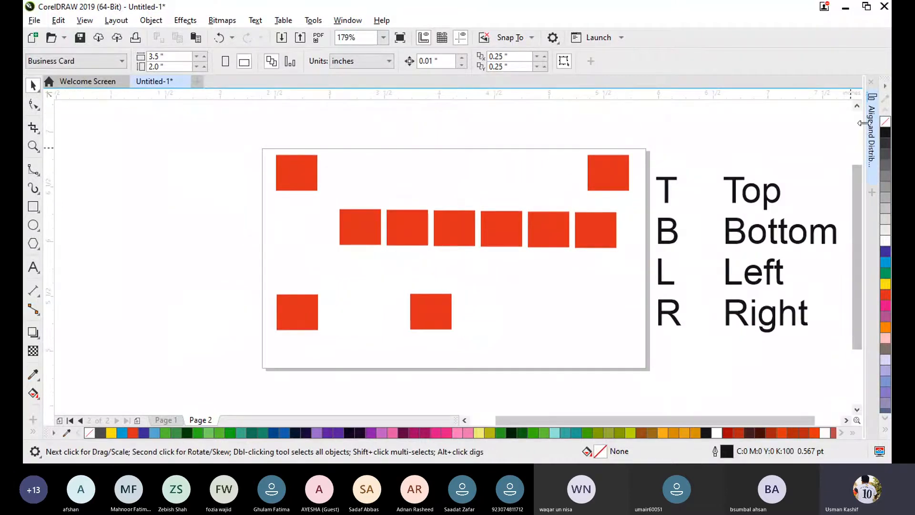
pyautogui.click(870, 138)
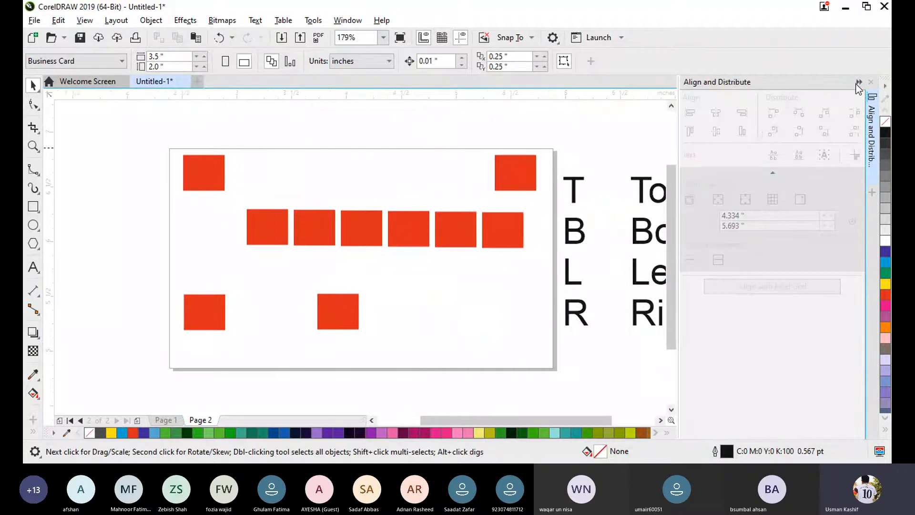
pyautogui.click(858, 83)
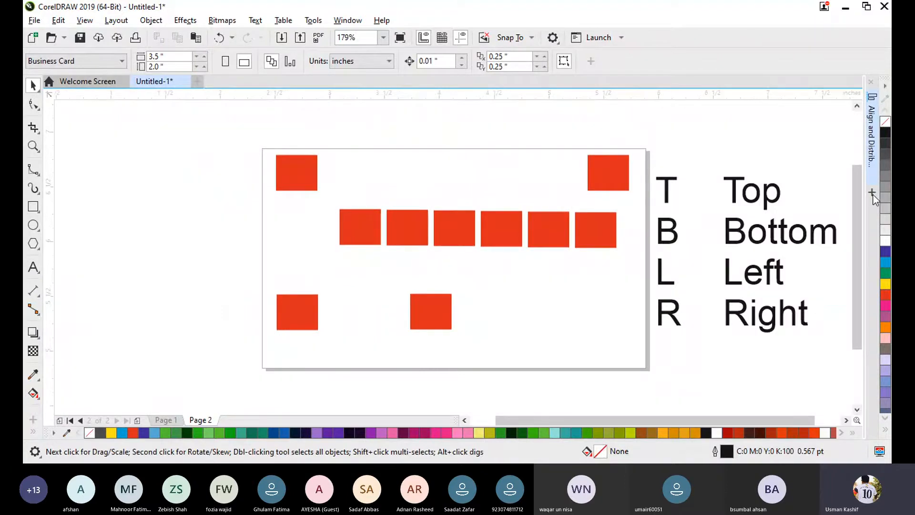
# - Add the Properties docker, view its outline, fill and transparency settings, and remove the docker again
pyautogui.click(872, 192)
pyautogui.scroll(3, 782, 263)
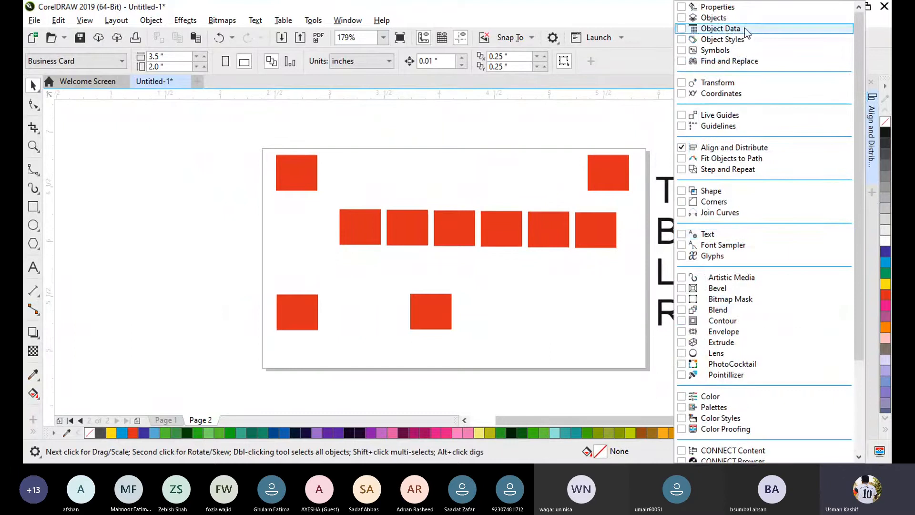
pyautogui.click(697, 10)
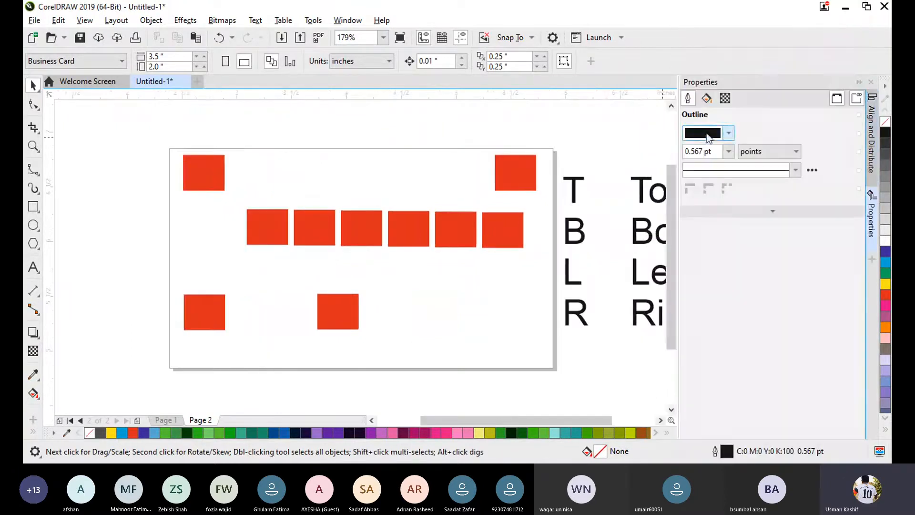
pyautogui.click(706, 98)
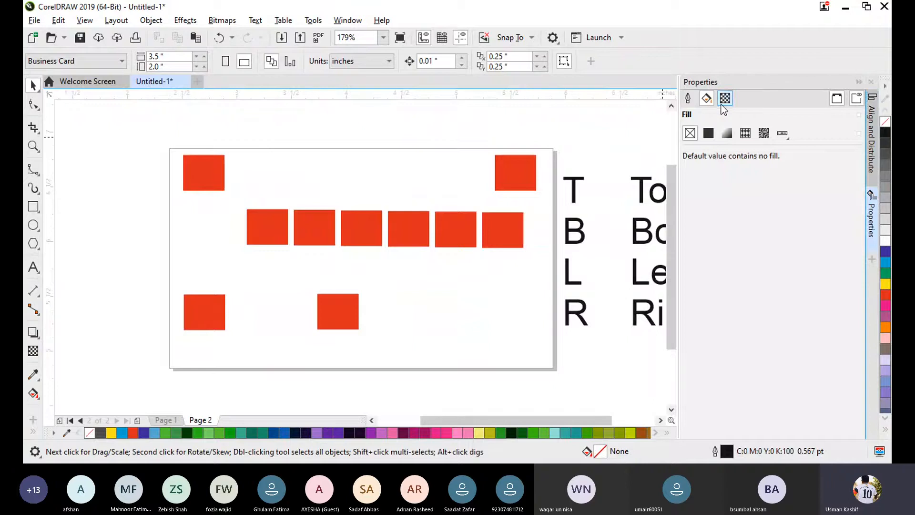
pyautogui.click(724, 99)
pyautogui.click(687, 98)
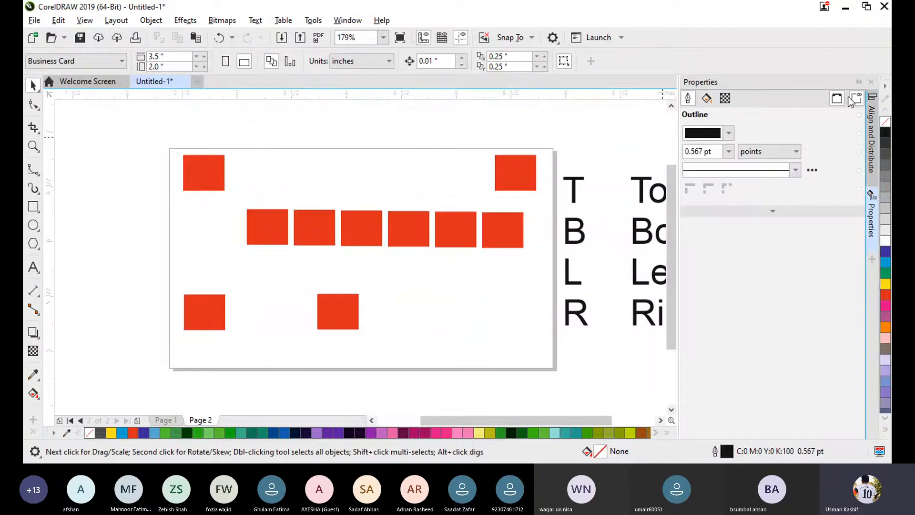
pyautogui.click(858, 82)
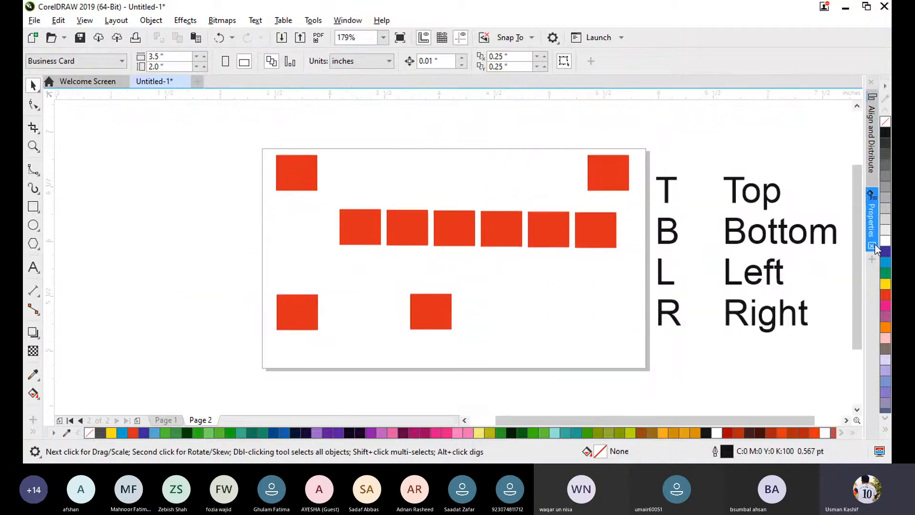
pyautogui.click(872, 245)
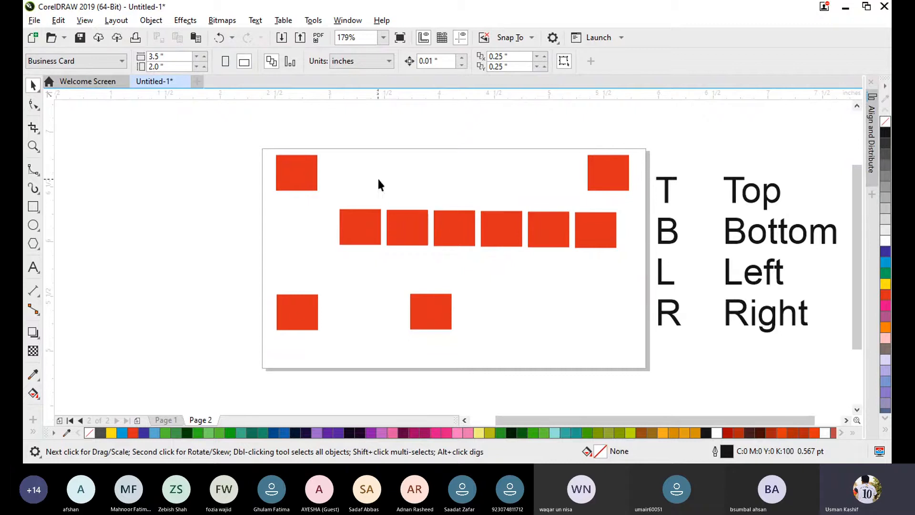
# - Briefly expand and collapse the Align and Distribute docker, and move the T, B, L, R shortcut text to just outside the page's left edge
pyautogui.click(874, 130)
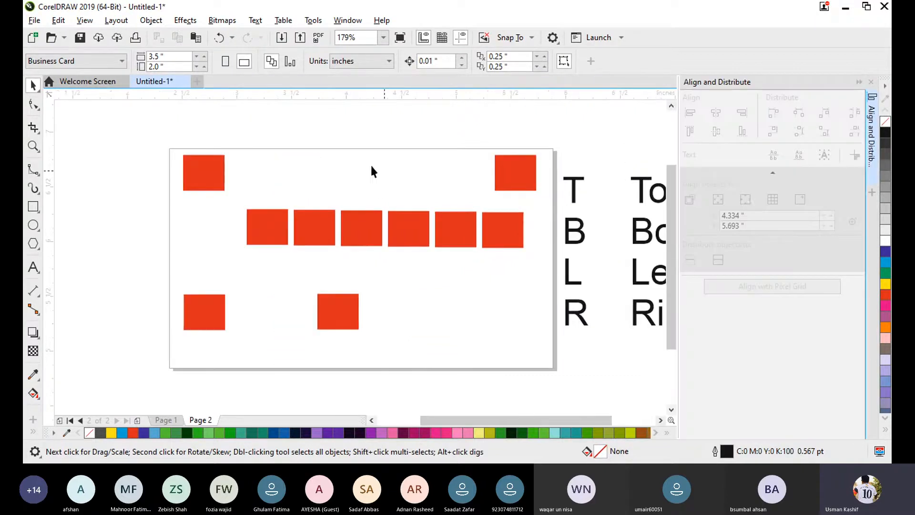
pyautogui.click(862, 79)
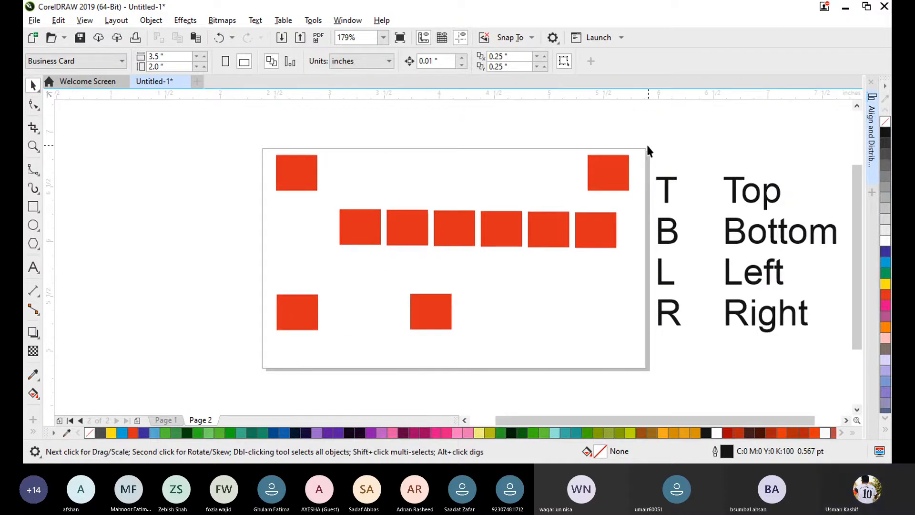
pyautogui.moveTo(648, 145); pyautogui.dragTo(844, 372)
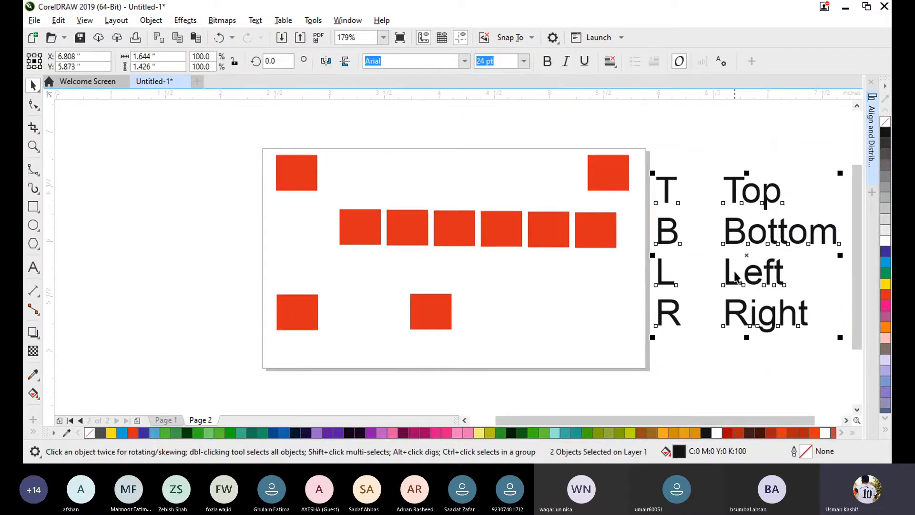
pyautogui.moveTo(749, 260); pyautogui.dragTo(180, 243)
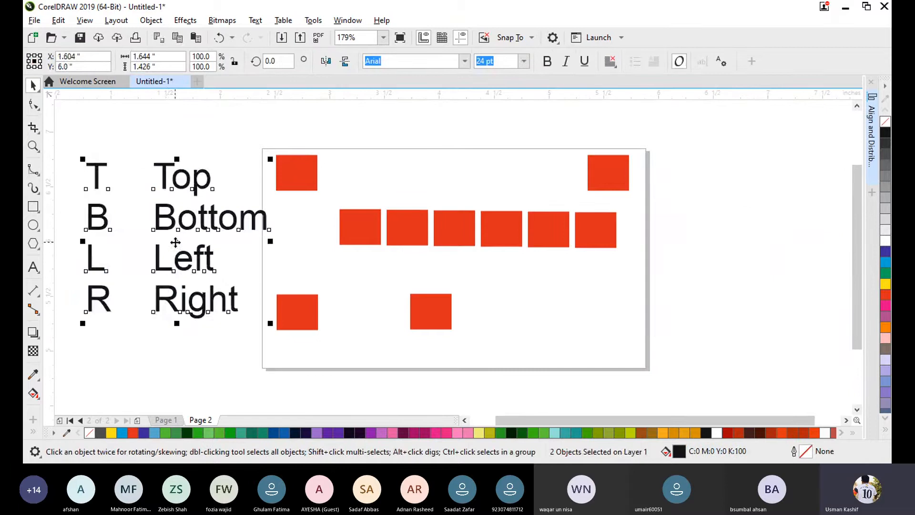
pyautogui.click(232, 355)
pyautogui.moveTo(76, 139); pyautogui.dragTo(279, 349)
pyautogui.moveTo(179, 240); pyautogui.dragTo(157, 232)
pyautogui.click(248, 305)
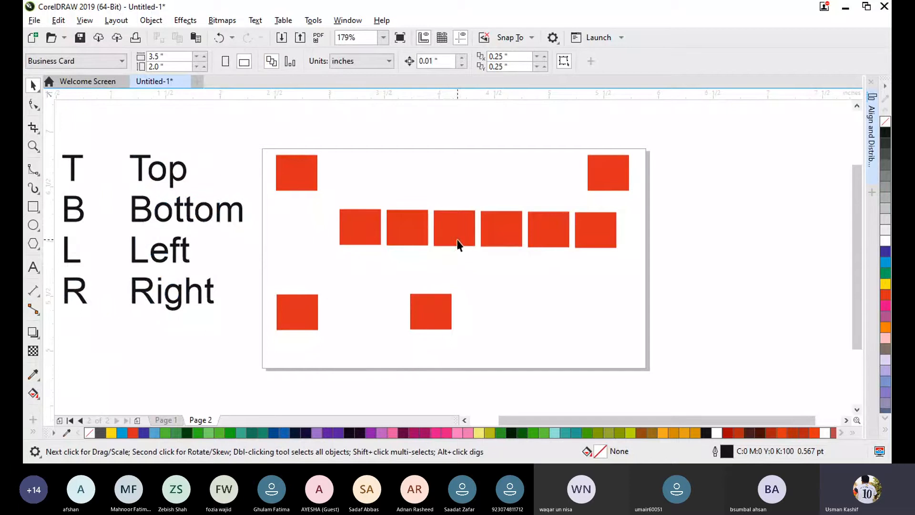
# - Delete the four inner red rectangles from the page's middle row, keeping its first and last ones
pyautogui.click(413, 244)
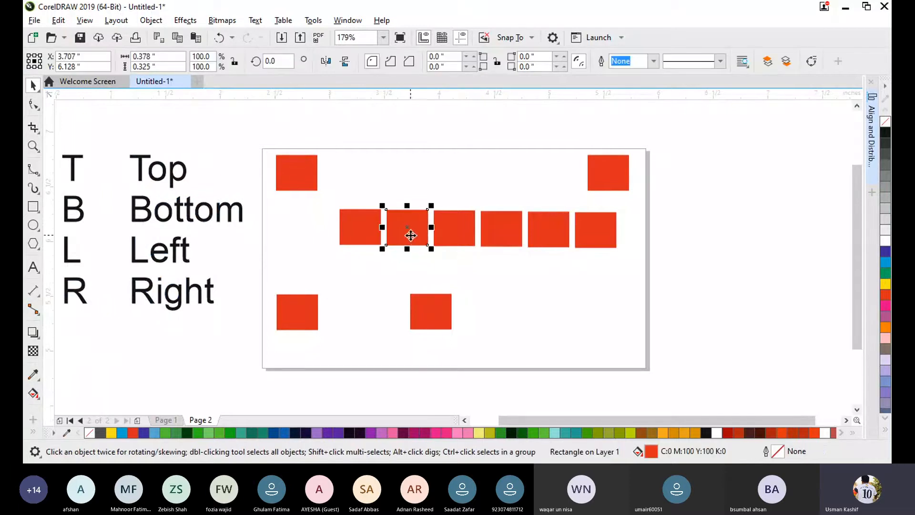
pyautogui.moveTo(413, 241); pyautogui.dragTo(448, 259)
pyautogui.press('Delete')
pyautogui.click(508, 230)
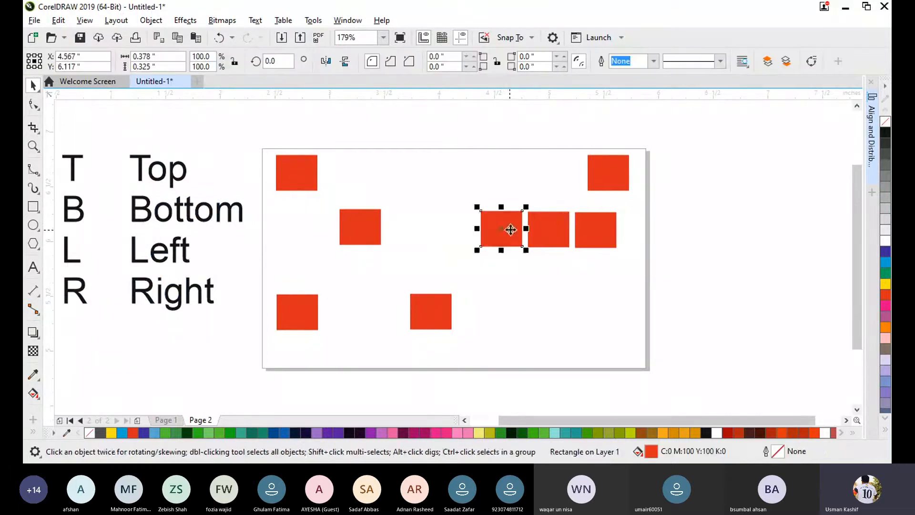
pyautogui.press('Delete')
pyautogui.click(547, 229)
pyautogui.press('Delete')
# - Scatter the two lower rectangles and the middle row's first rectangle at different heights on the page, and delete the top-left rectangle
pyautogui.moveTo(431, 312); pyautogui.dragTo(501, 296)
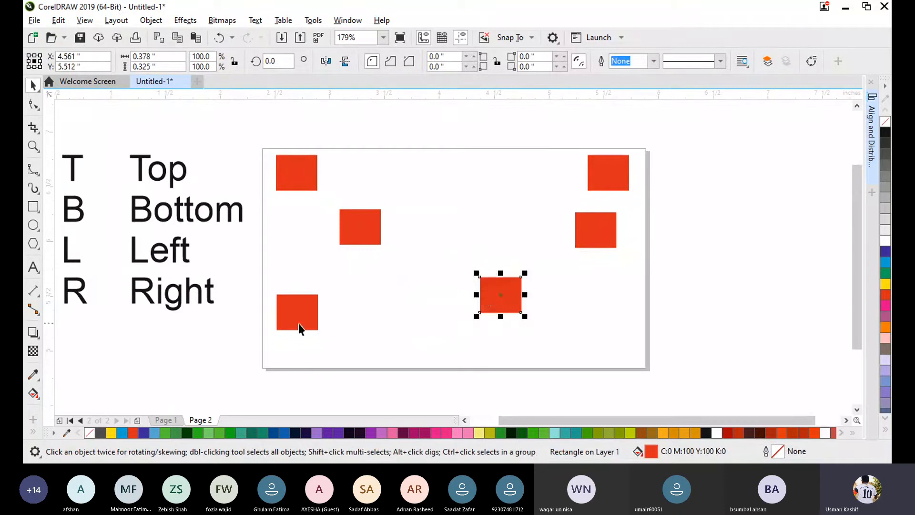
pyautogui.moveTo(294, 309); pyautogui.dragTo(299, 283)
pyautogui.moveTo(367, 232); pyautogui.dragTo(426, 244)
pyautogui.click(319, 178)
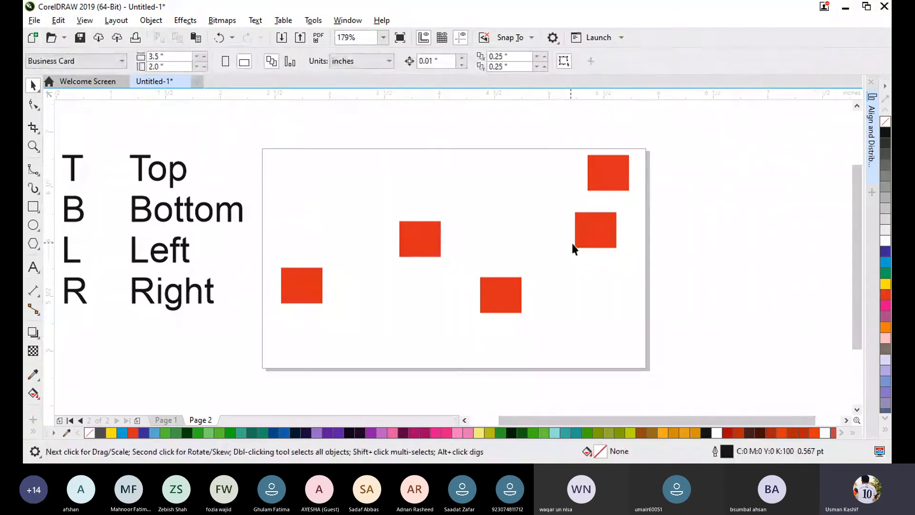
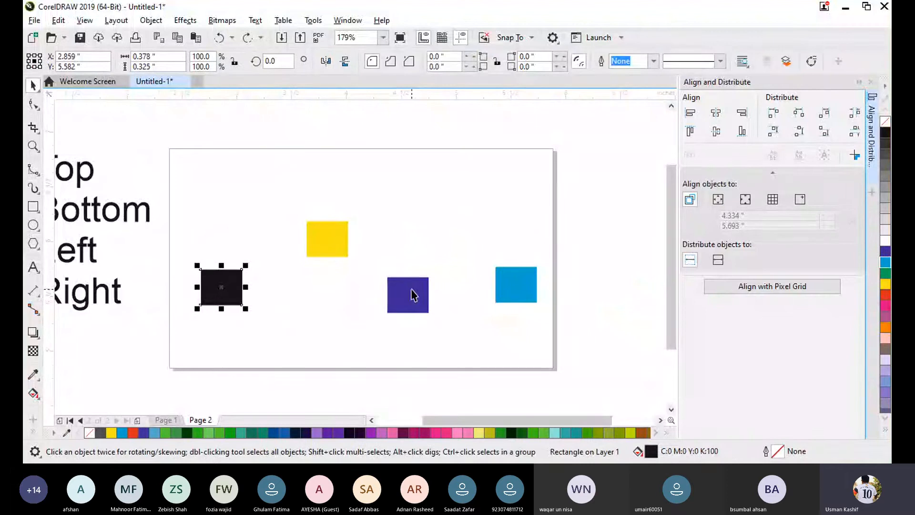
# - Align the top edges of the black, indigo, light-blue and yellow rectangles to the yellow one, and clear the selection
pyautogui.keyDown('shift'); pyautogui.click(411, 294); pyautogui.keyUp('shift')
pyautogui.keyDown('shift'); pyautogui.click(519, 286); pyautogui.keyUp('shift')
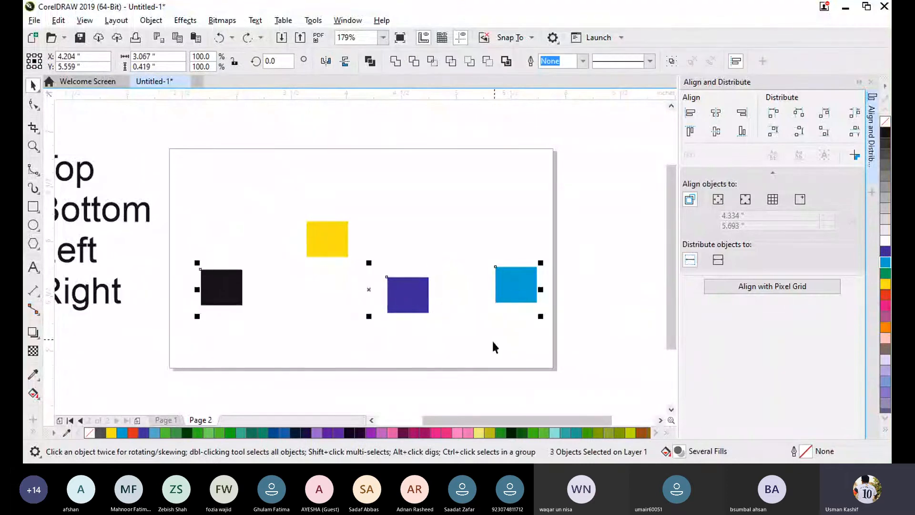
pyautogui.keyDown('shift'); pyautogui.click(324, 238); pyautogui.keyUp('shift')
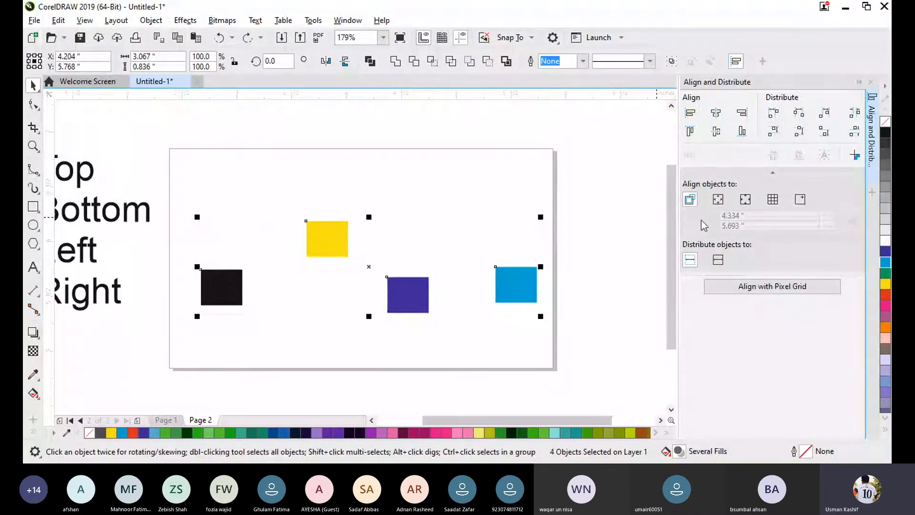
pyautogui.click(689, 131)
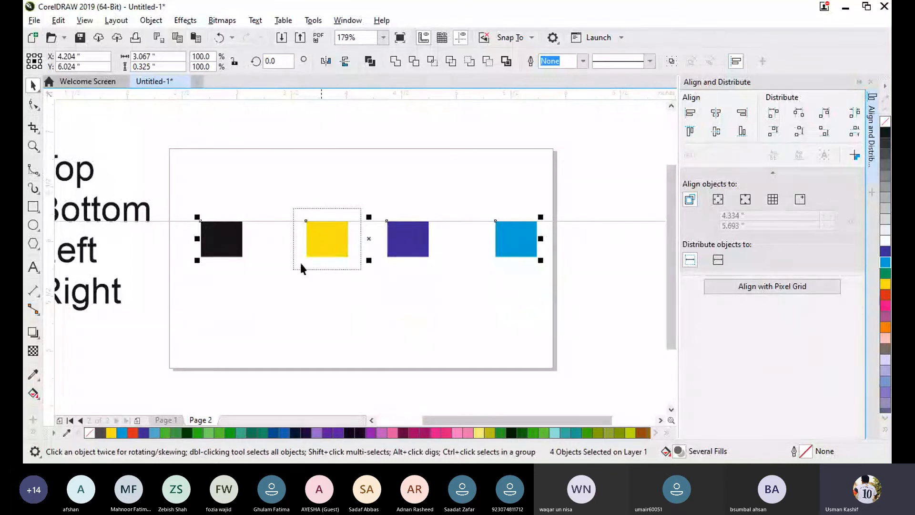
pyautogui.scroll(3, 253, 227)
pyautogui.scroll(2, 276, 220)
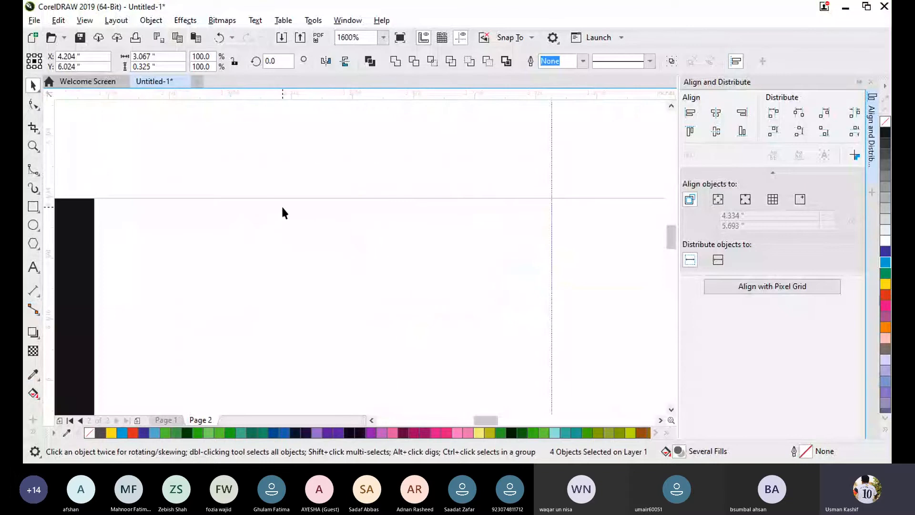
pyautogui.scroll(-2, 284, 241)
pyautogui.scroll(-1, 459, 325)
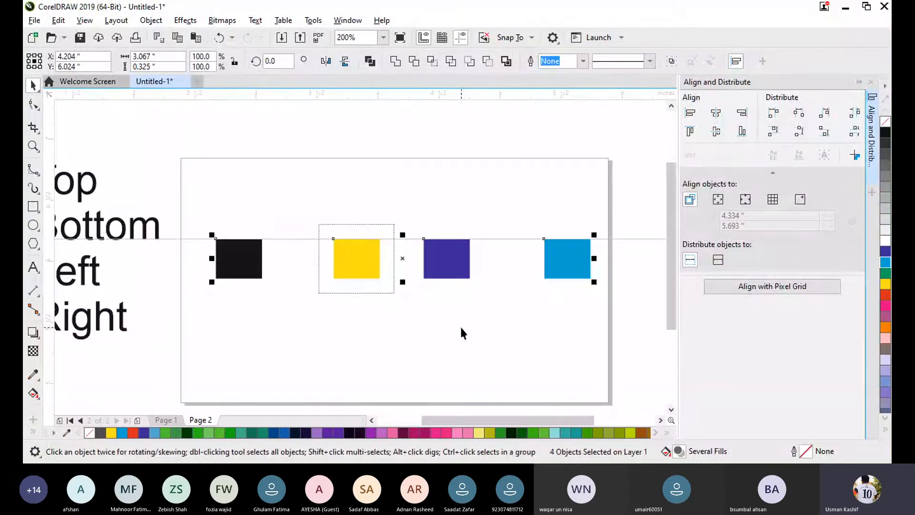
pyautogui.click(459, 325)
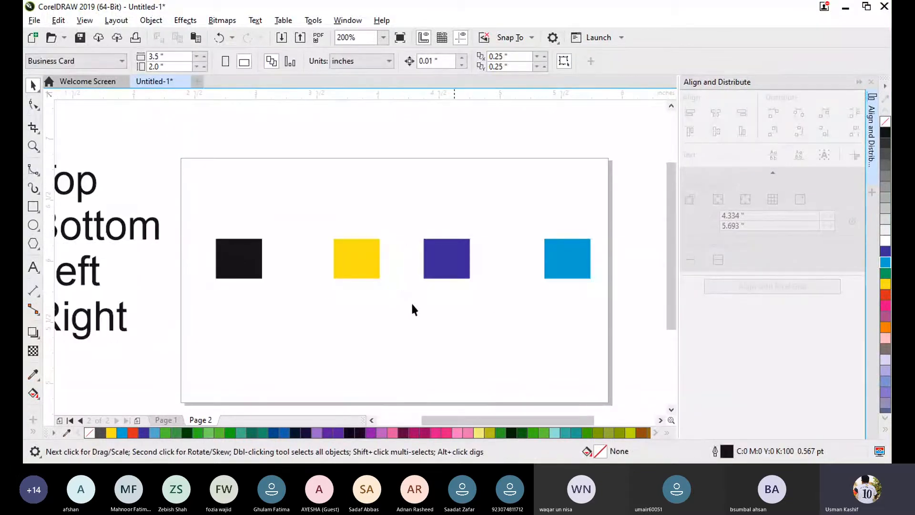
# - Select the row of four rectangles together in one area selection, apply top alignment again, and deselect them
pyautogui.moveTo(206, 197); pyautogui.dragTo(628, 309)
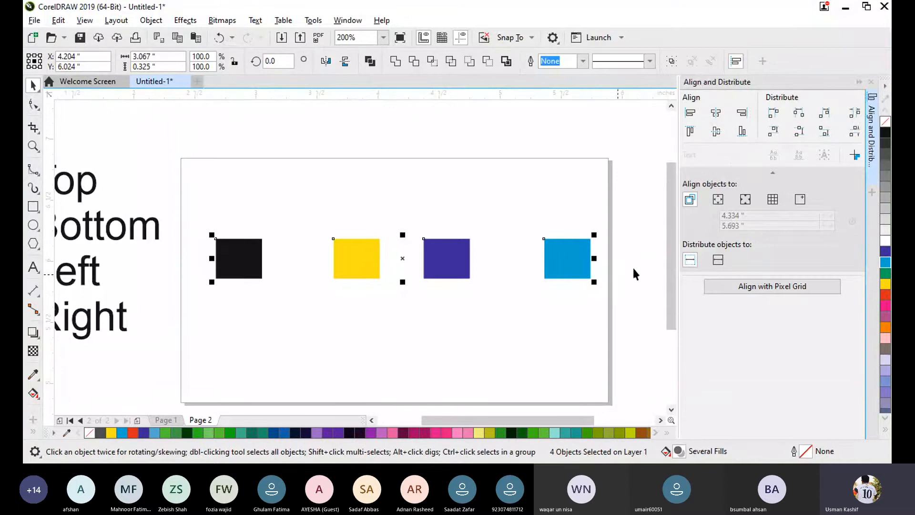
pyautogui.click(692, 131)
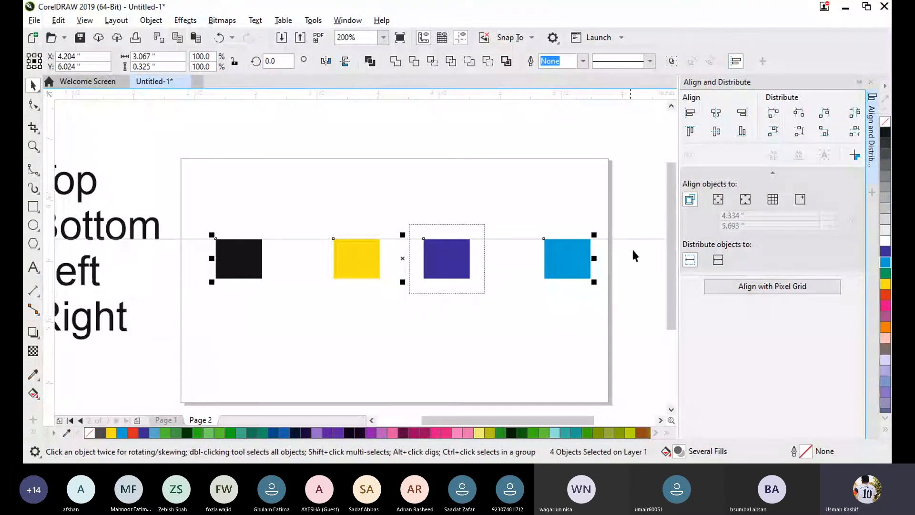
pyautogui.click(464, 348)
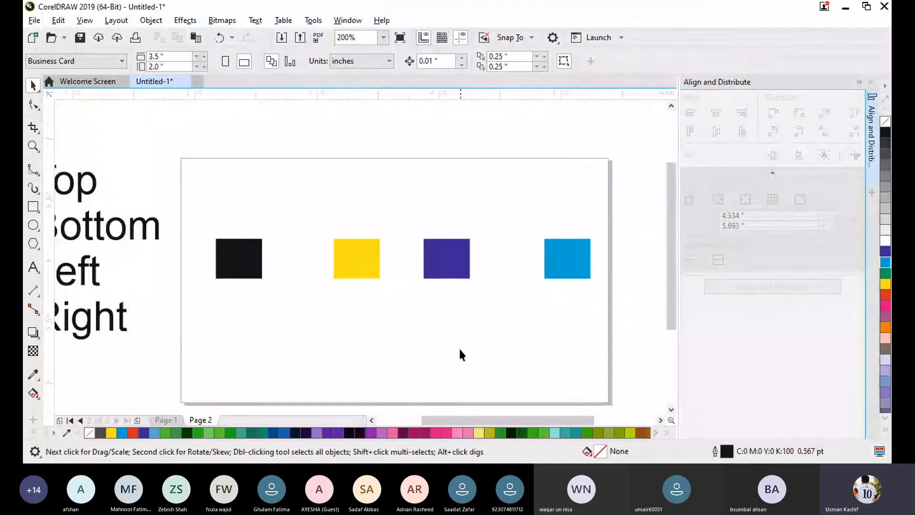
# - Offset the yellow, indigo and light-blue rectangles from the row so they sit at different heights
pyautogui.click(337, 269)
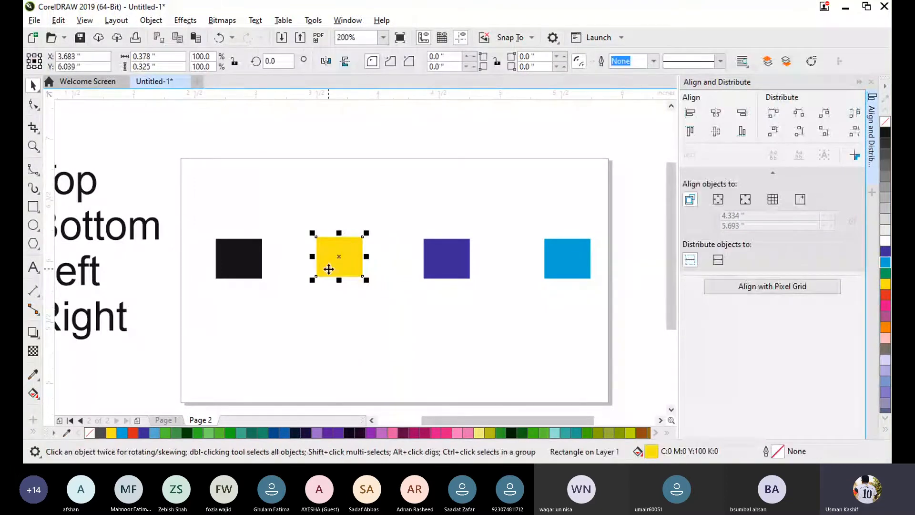
pyautogui.moveTo(327, 265); pyautogui.dragTo(297, 232)
pyautogui.moveTo(449, 266); pyautogui.dragTo(455, 313)
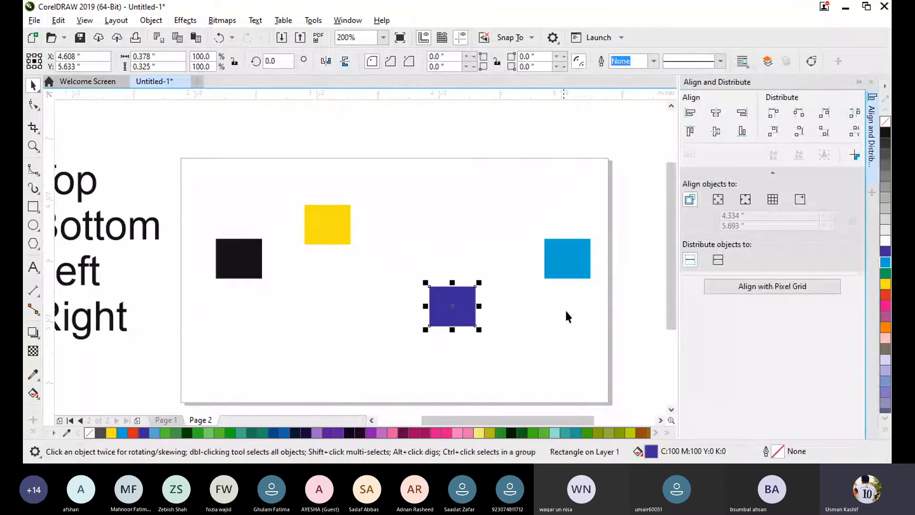
pyautogui.moveTo(580, 257); pyautogui.dragTo(589, 235)
# - Align the four rectangles' vertical centers to the indigo one, apply bottom alignment as well, and deselect them
pyautogui.moveTo(194, 185); pyautogui.dragTo(388, 316)
pyautogui.keyDown('shift'); pyautogui.click(579, 237); pyautogui.keyUp('shift')
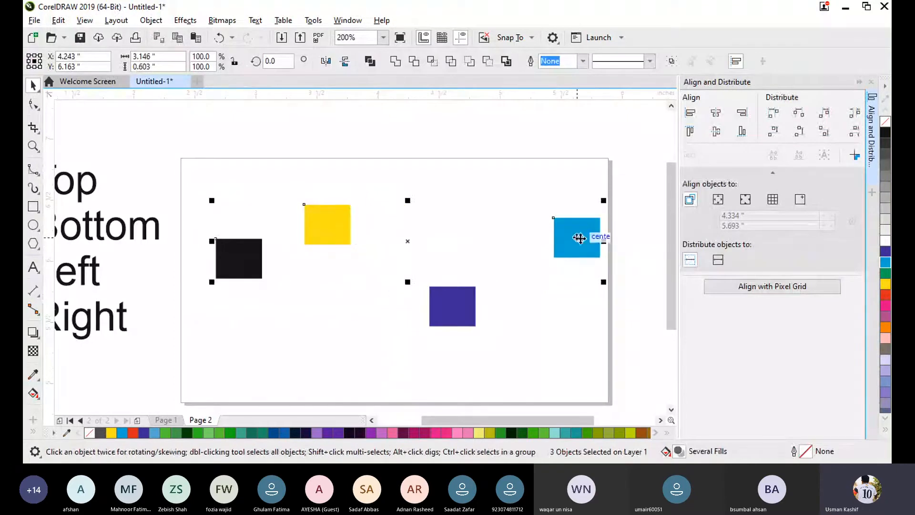
pyautogui.keyDown('shift'); pyautogui.click(458, 316); pyautogui.keyUp('shift')
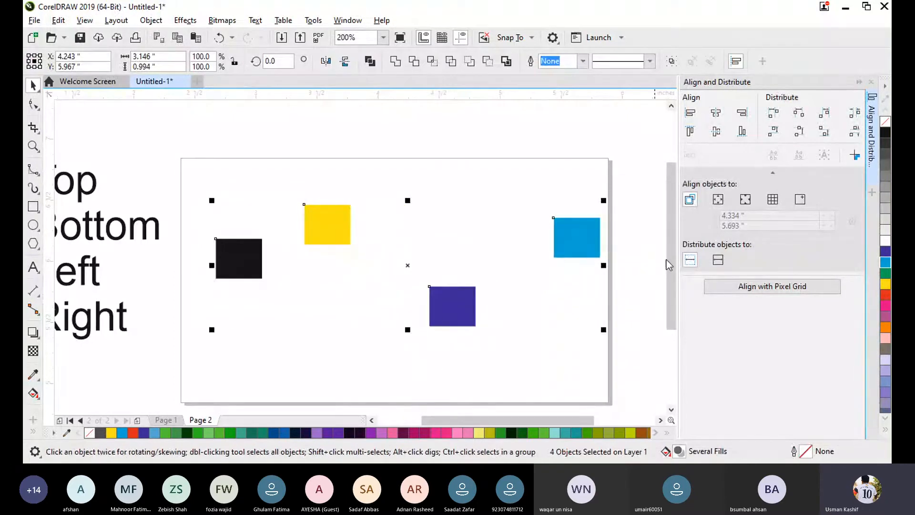
pyautogui.click(716, 131)
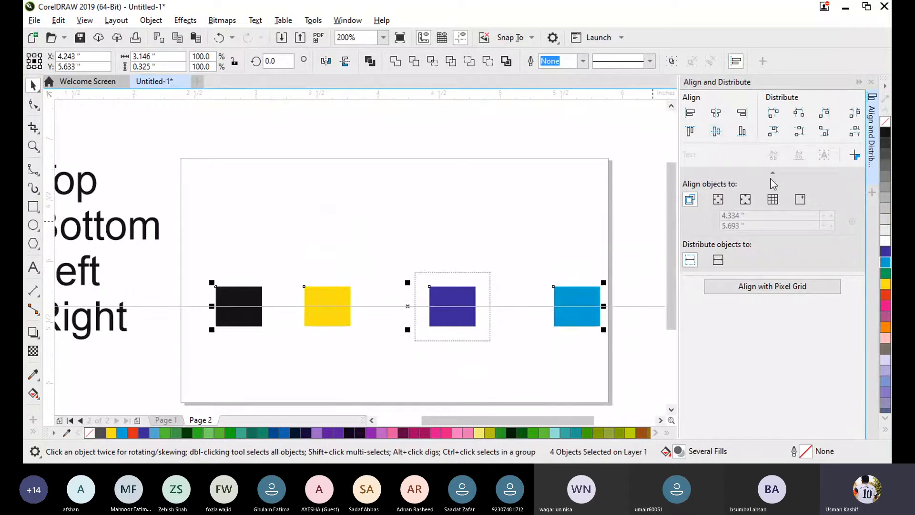
pyautogui.click(741, 136)
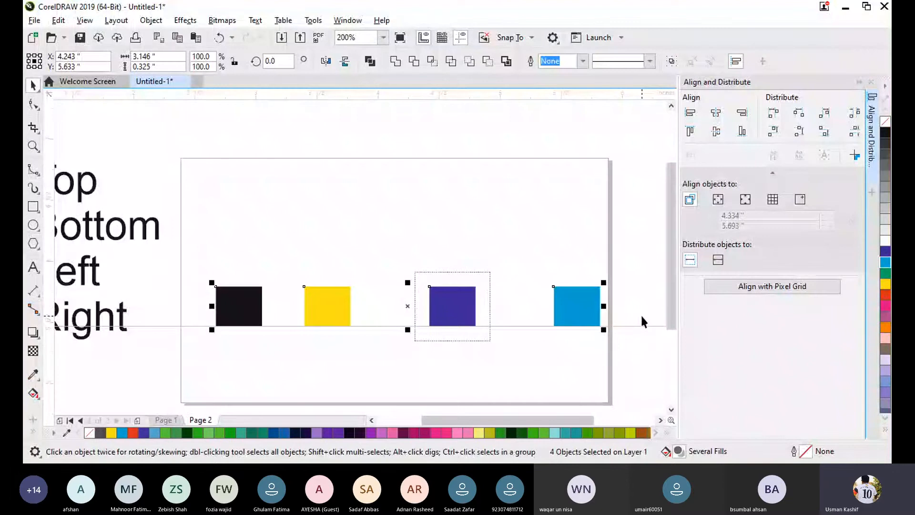
pyautogui.click(204, 317)
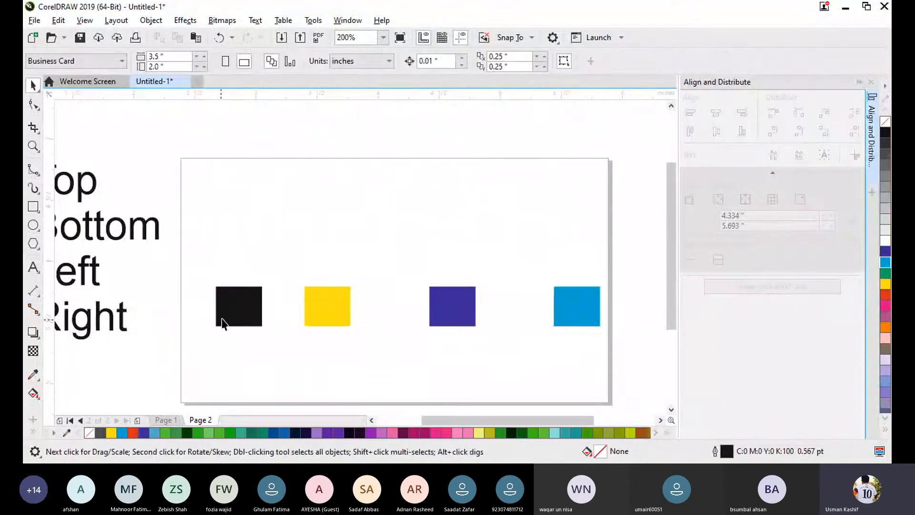
# - Rearrange the four rectangles into a staggered column from black through yellow and indigo to light blue in the page's left half
pyautogui.moveTo(223, 324); pyautogui.dragTo(242, 203)
pyautogui.moveTo(326, 313); pyautogui.dragTo(309, 270)
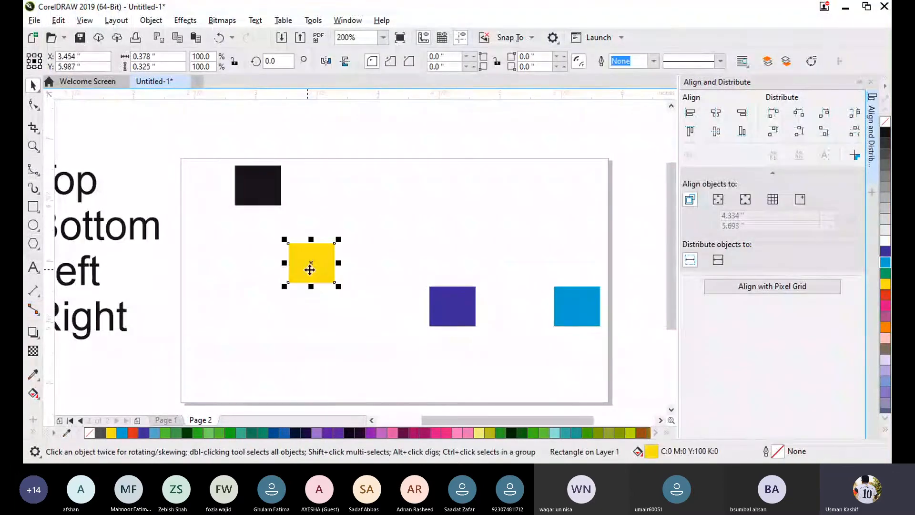
pyautogui.moveTo(453, 307); pyautogui.dragTo(347, 367)
pyautogui.moveTo(582, 301); pyautogui.dragTo(270, 395)
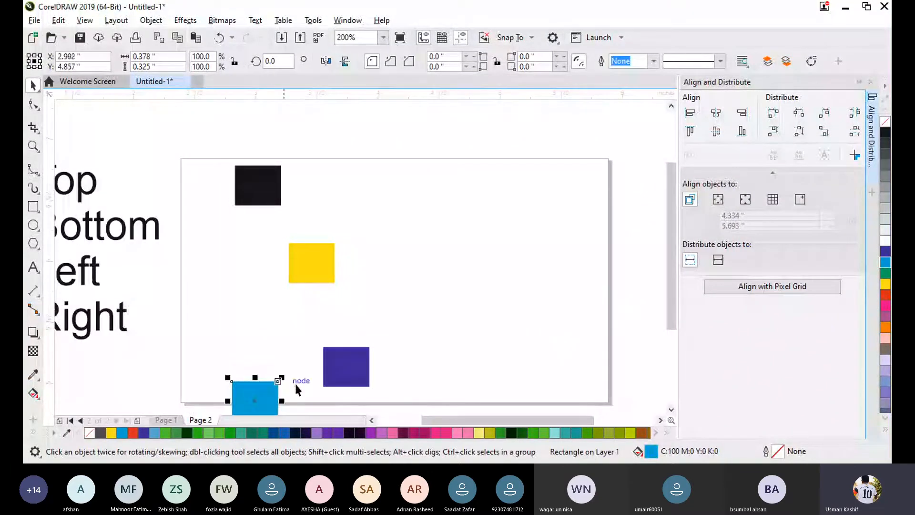
pyautogui.moveTo(367, 366); pyautogui.dragTo(364, 343)
pyautogui.click(284, 385)
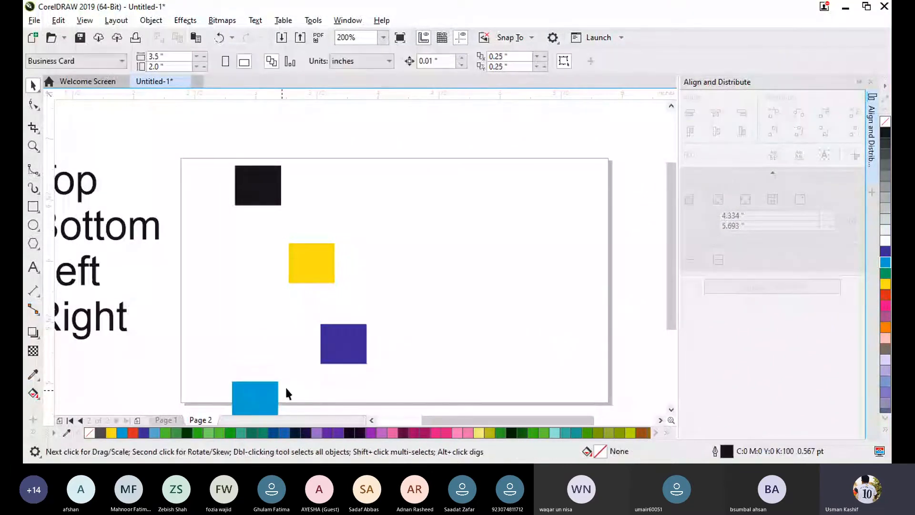
# - Align the left edges of the four staggered rectangles to the black one, and clear the selection
pyautogui.click(266, 399)
pyautogui.keyDown('shift'); pyautogui.click(316, 260); pyautogui.keyUp('shift')
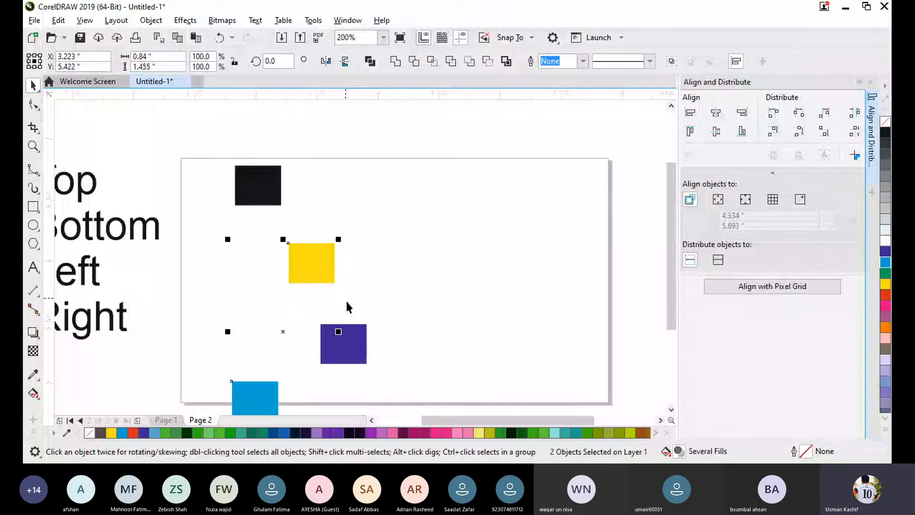
pyautogui.keyDown('shift'); pyautogui.click(357, 344); pyautogui.keyUp('shift')
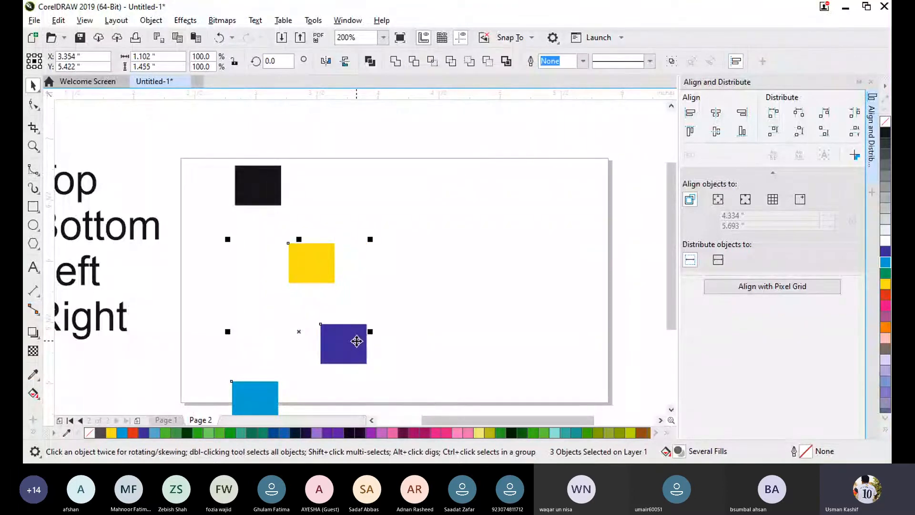
pyautogui.keyDown('shift'); pyautogui.click(251, 195); pyautogui.keyUp('shift')
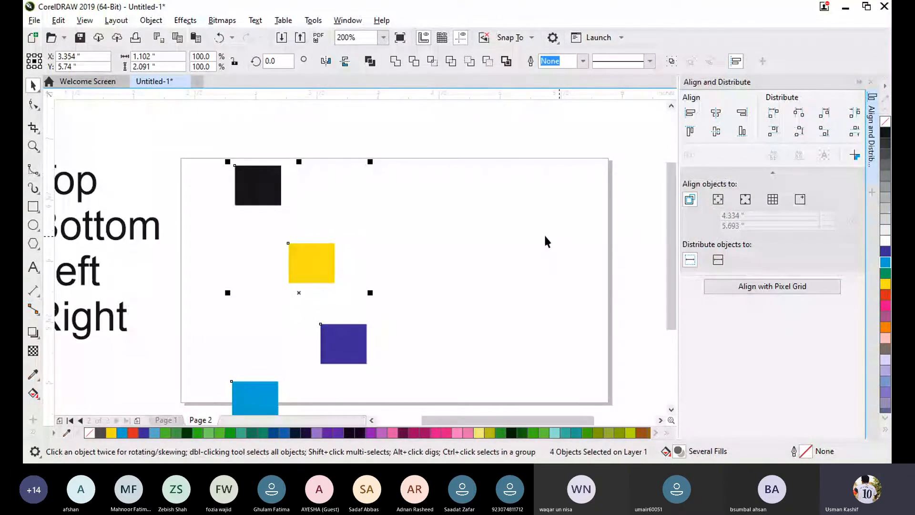
pyautogui.click(690, 113)
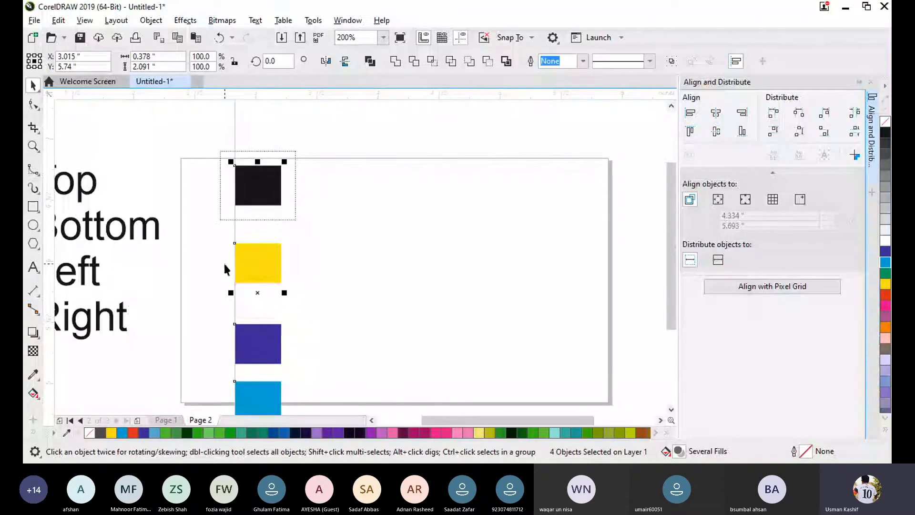
pyautogui.click(385, 337)
pyautogui.click(267, 190)
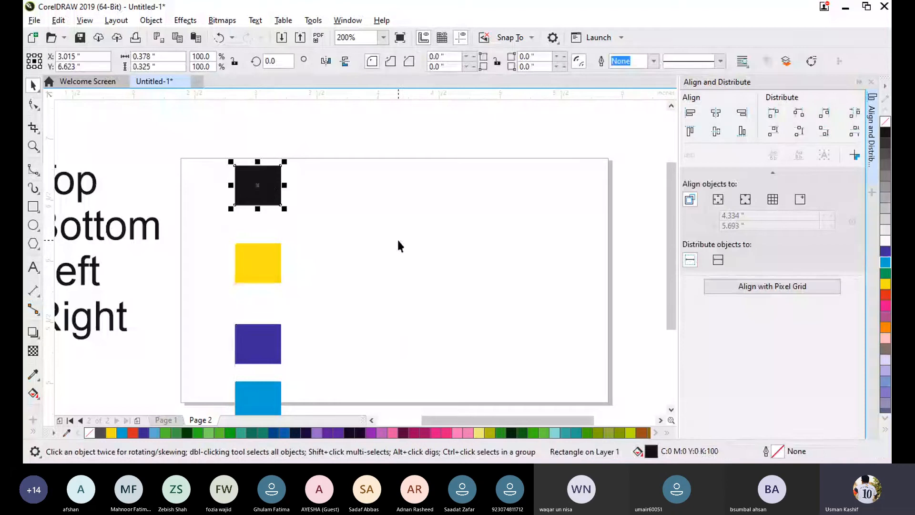
pyautogui.moveTo(209, 138); pyautogui.dragTo(310, 398)
pyautogui.scroll(1, 650, 250)
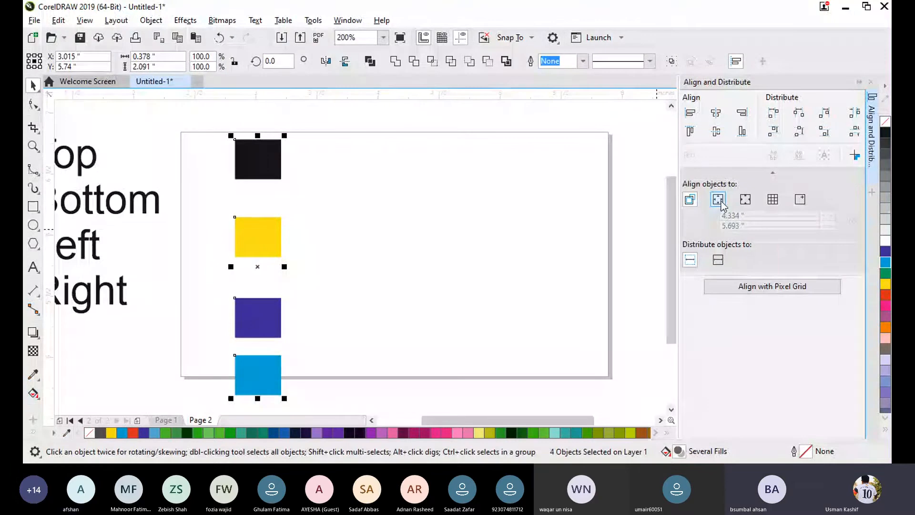
pyautogui.click(362, 243)
# - Stagger the yellow, indigo and light-blue rectangles diagonally down and to the right of the black one
pyautogui.moveTo(248, 250); pyautogui.dragTo(282, 252)
pyautogui.moveTo(262, 310); pyautogui.dragTo(337, 302)
pyautogui.moveTo(261, 380); pyautogui.dragTo(407, 366)
pyautogui.moveTo(343, 310); pyautogui.dragTo(387, 274)
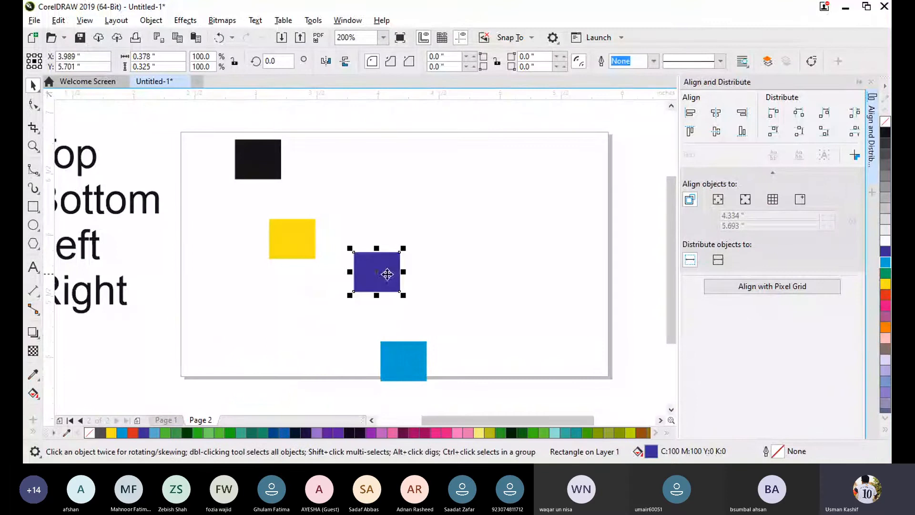
pyautogui.moveTo(301, 248); pyautogui.dragTo(357, 206)
# - Place a vertical guideline along the black rectangle's left edge, at about 2.827 inches
pyautogui.click(240, 278)
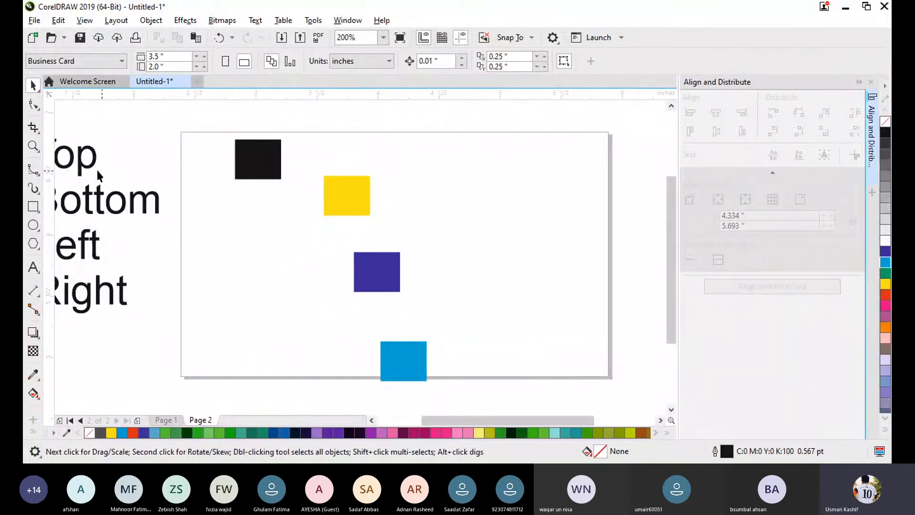
pyautogui.moveTo(50, 178); pyautogui.dragTo(203, 192)
pyautogui.click(235, 192)
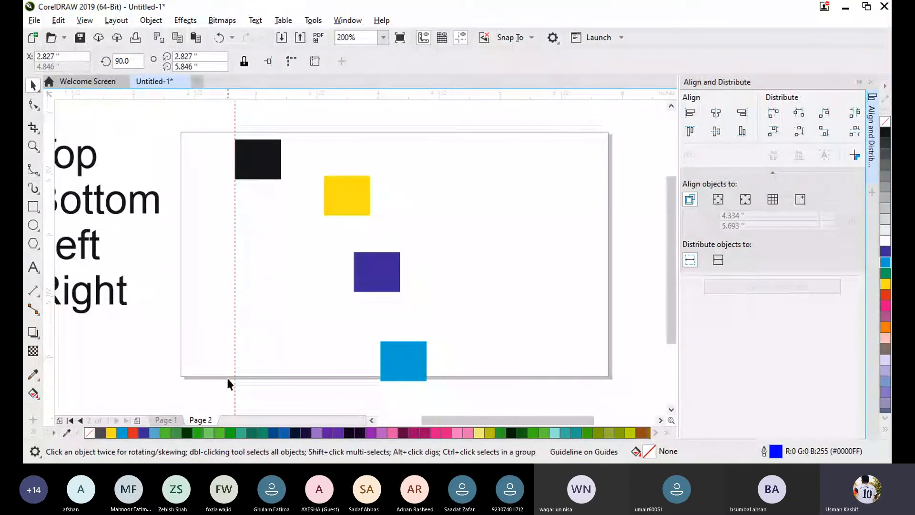
# - Align the light-blue, indigo and yellow rectangles to the black one's left edge on the guideline, and clear the selection
pyautogui.click(405, 367)
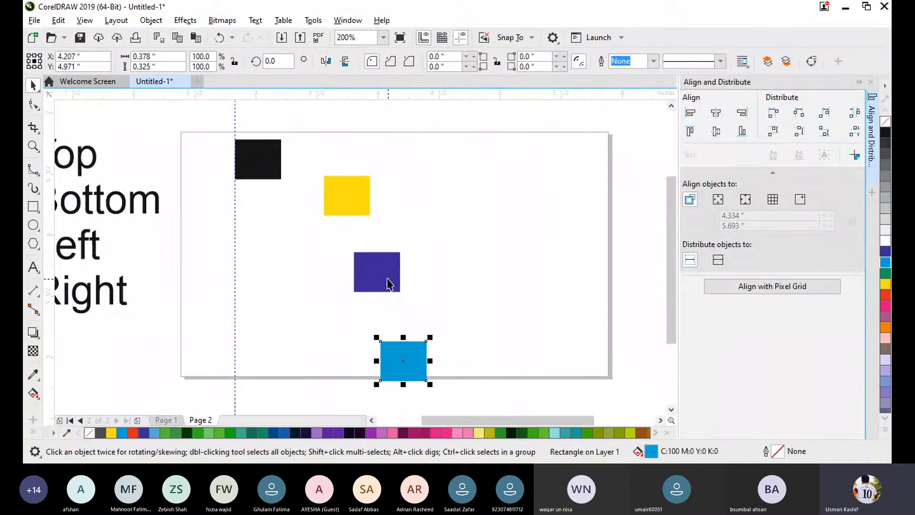
pyautogui.keyDown('shift'); pyautogui.click(387, 267); pyautogui.keyUp('shift')
pyautogui.keyDown('shift'); pyautogui.click(344, 180); pyautogui.keyUp('shift')
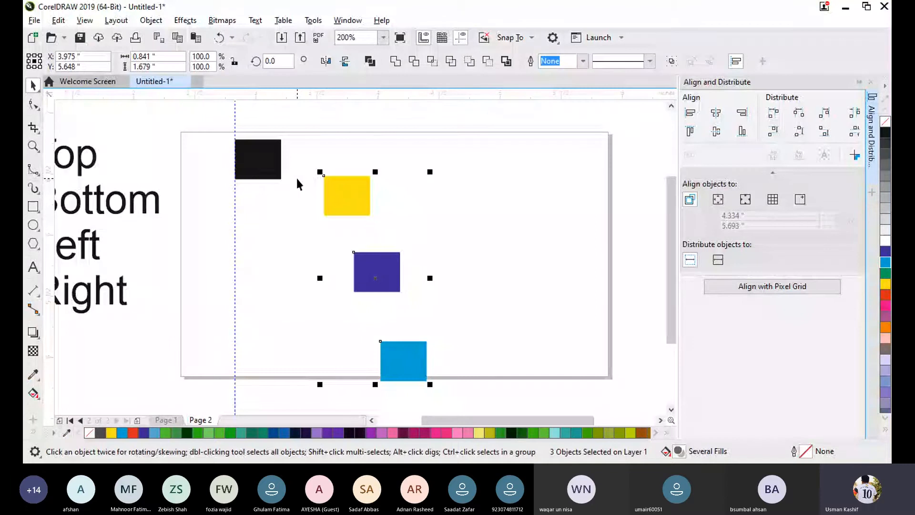
pyautogui.keyDown('shift'); pyautogui.click(244, 159); pyautogui.keyUp('shift')
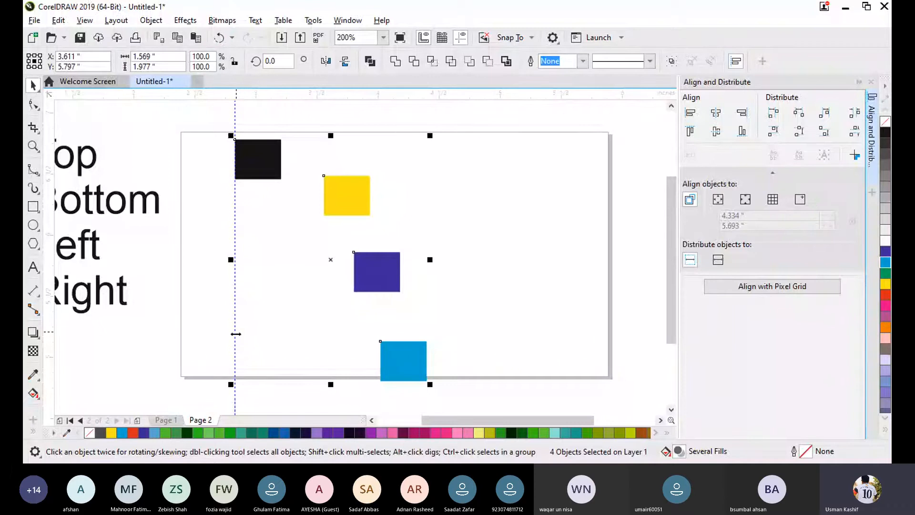
pyautogui.click(690, 113)
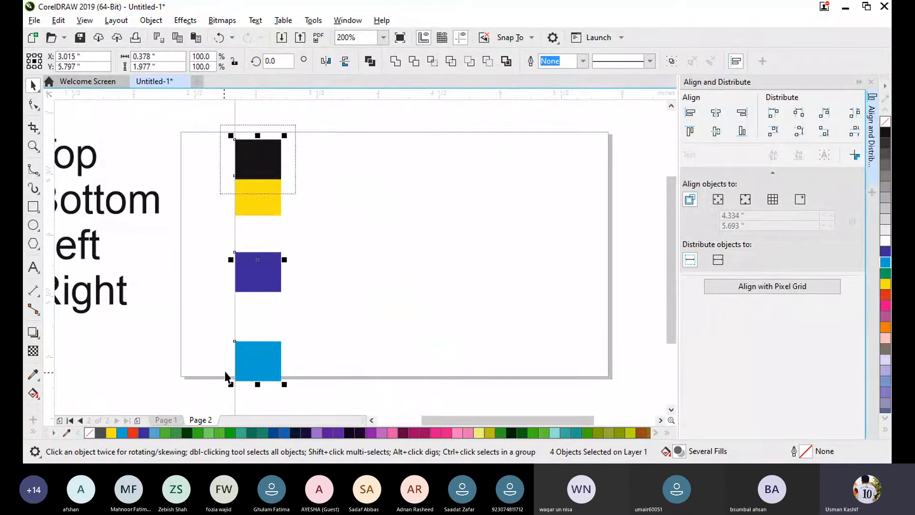
pyautogui.click(360, 259)
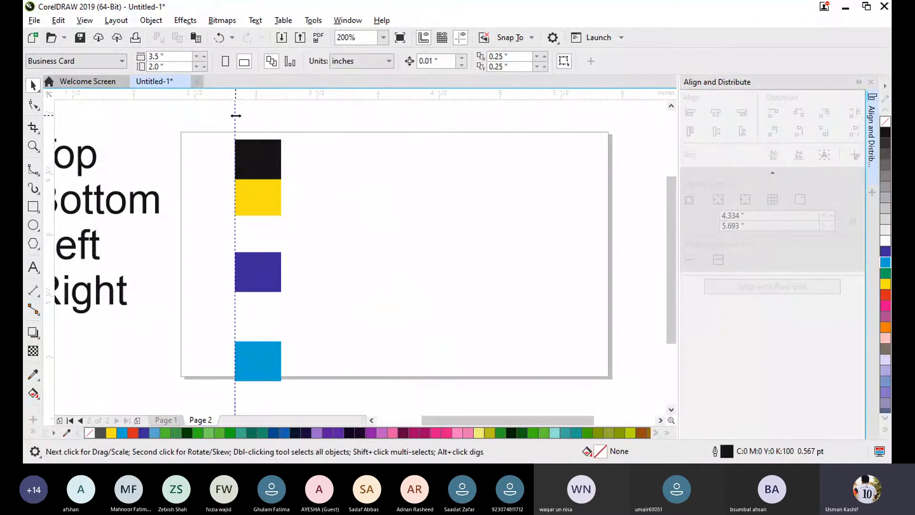
# - Remove the vertical guideline from the page by moving it off onto the ruler
pyautogui.moveTo(234, 115); pyautogui.dragTo(234, 117)
pyautogui.hscroll(-3, 72, 136)
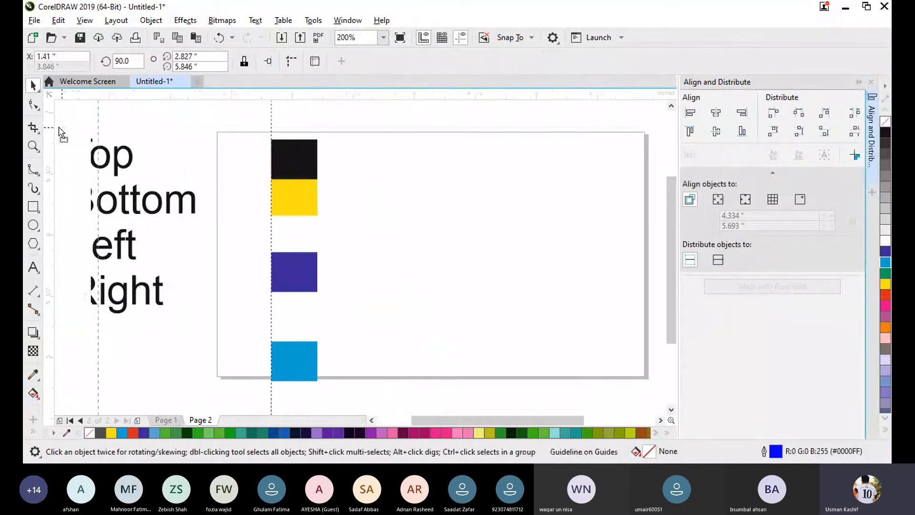
pyautogui.hscroll(-3, 70, 281)
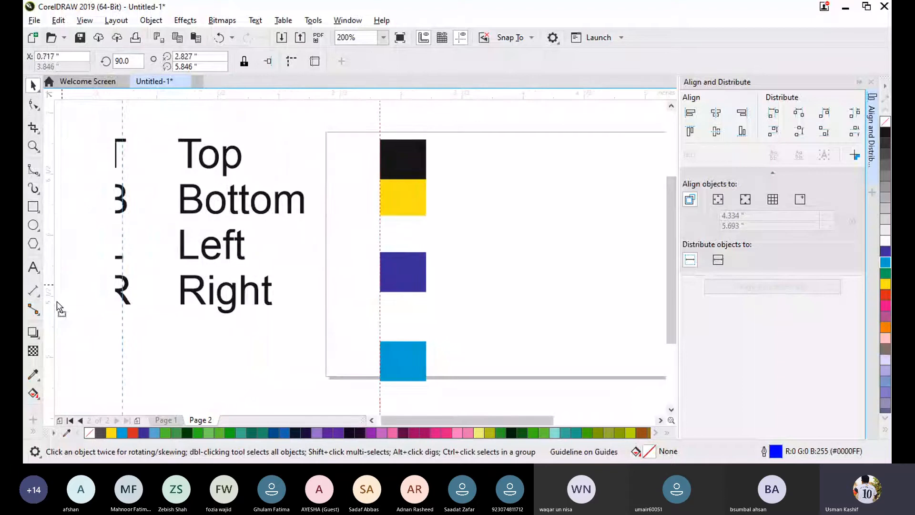
pyautogui.click(53, 393)
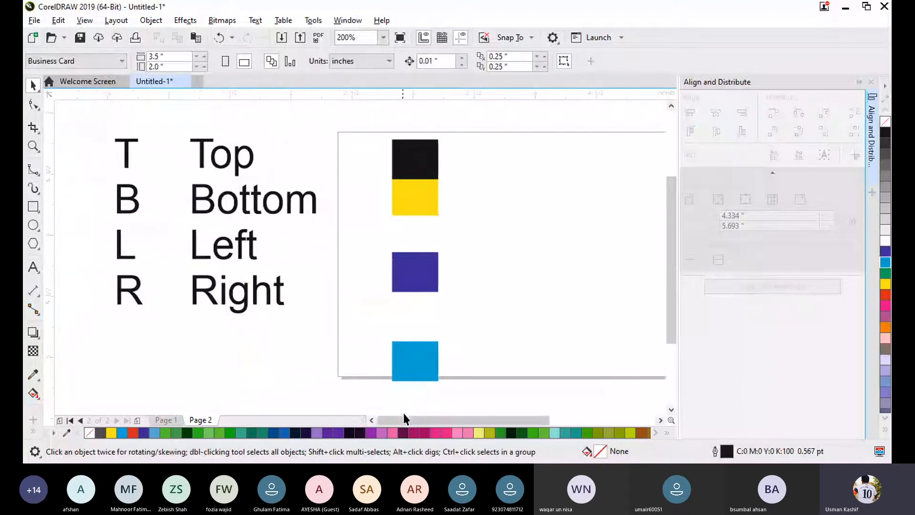
pyautogui.moveTo(403, 414); pyautogui.dragTo(442, 418)
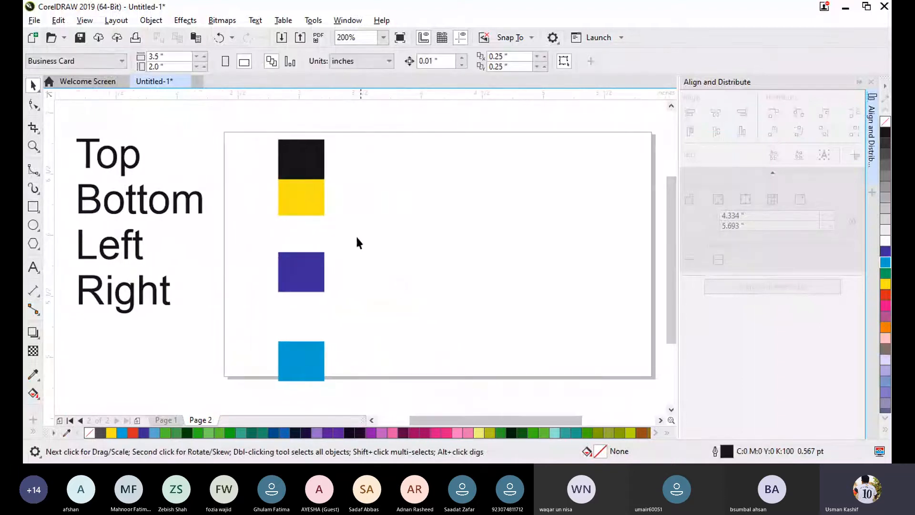
# - Even out the stack's spacing by moving the yellow rectangle down to about Y 6.148 inches and the light-blue one up to about Y 5.262 inches
pyautogui.moveTo(318, 199); pyautogui.dragTo(317, 226)
pyautogui.hotkey('ctrl', 'z')
pyautogui.click(389, 218)
pyautogui.click(313, 350)
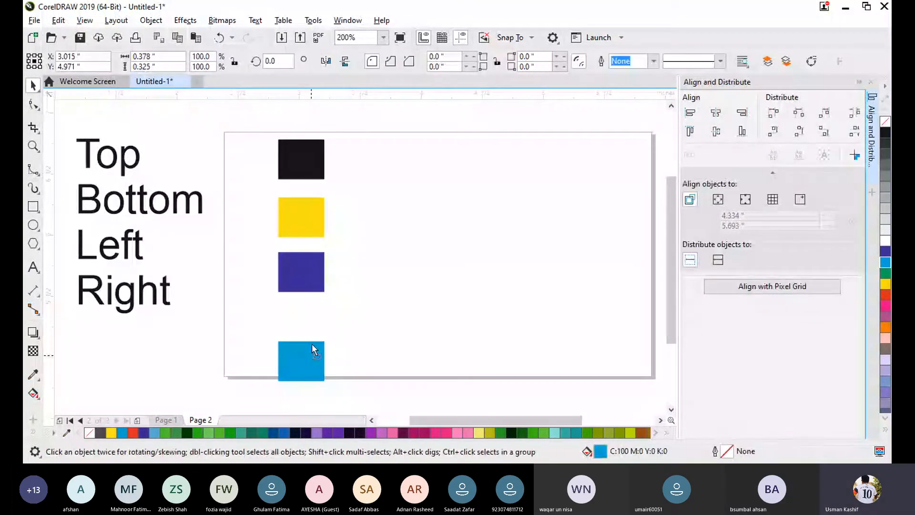
pyautogui.moveTo(313, 351); pyautogui.dragTo(314, 315)
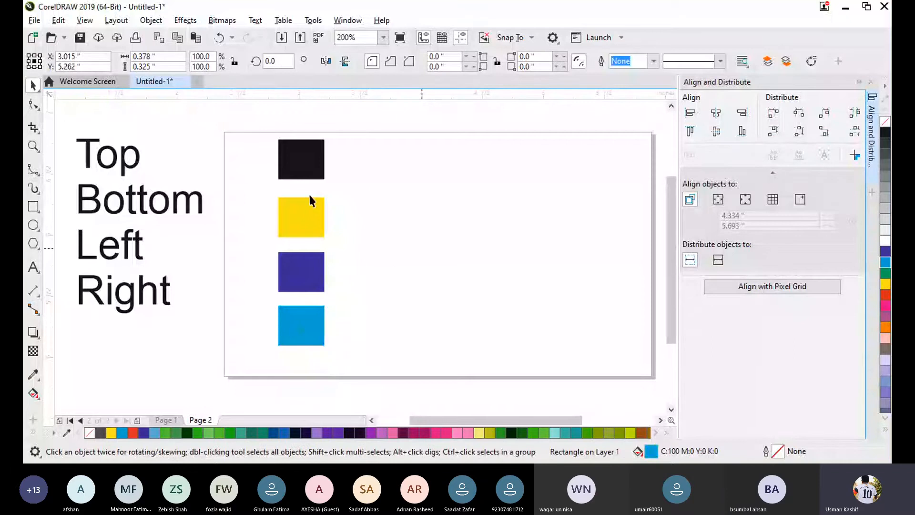
# - Examine the Active objects alignment reference and compare selecting the four rectangles individually with selecting them all together
pyautogui.moveTo(253, 122); pyautogui.dragTo(350, 381)
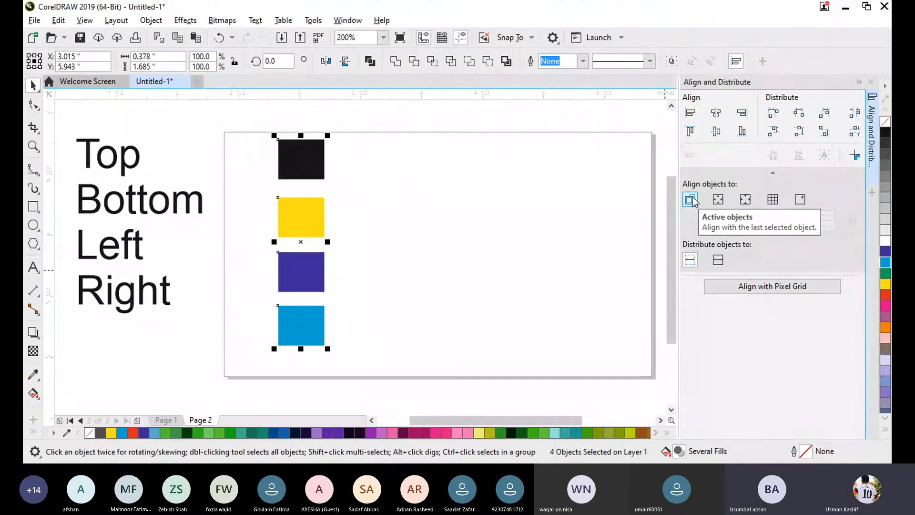
pyautogui.click(470, 305)
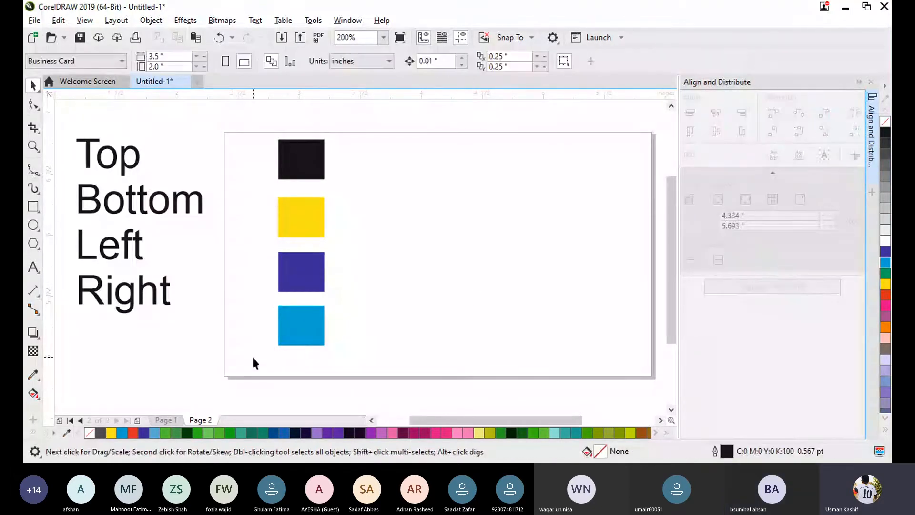
pyautogui.click(296, 340)
pyautogui.click(305, 269)
pyautogui.click(308, 219)
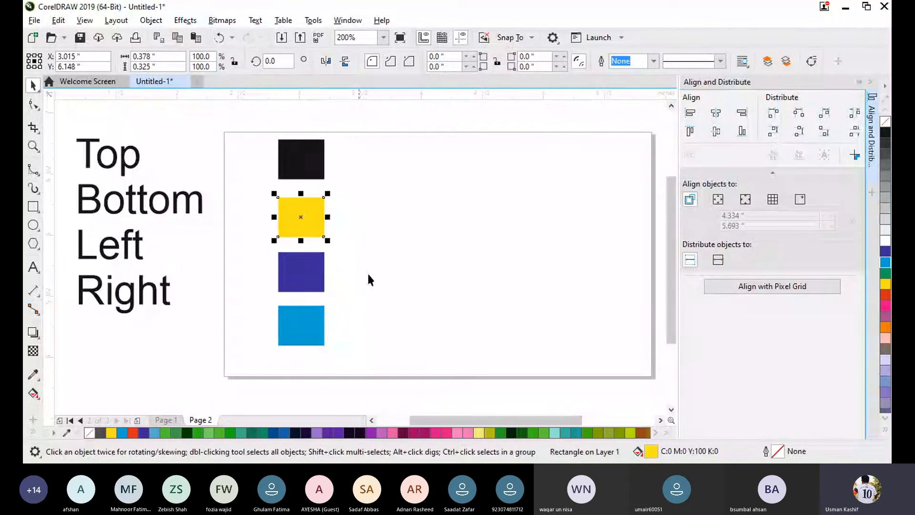
pyautogui.moveTo(357, 354); pyautogui.dragTo(260, 125)
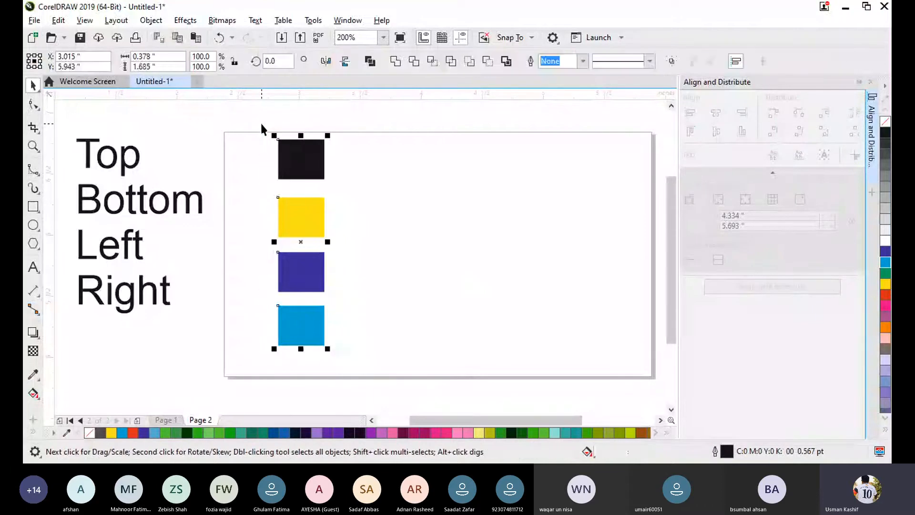
pyautogui.click(312, 163)
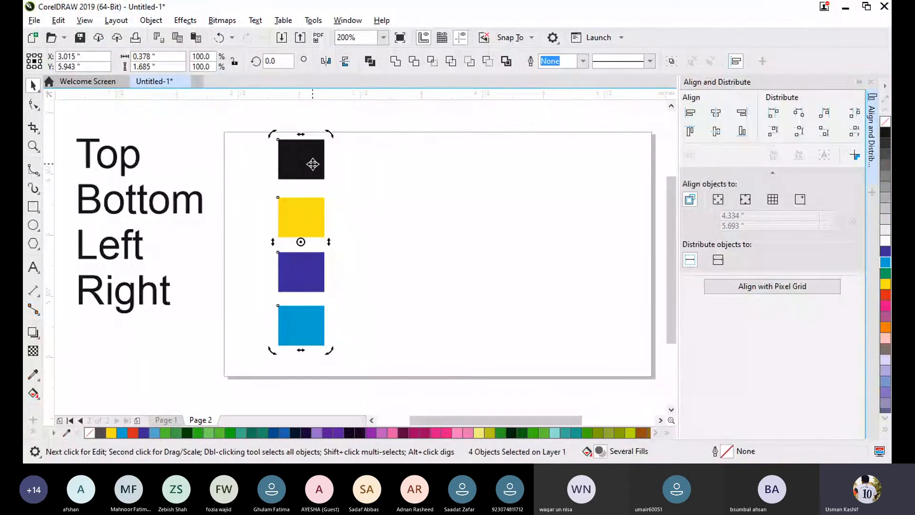
pyautogui.click(313, 166)
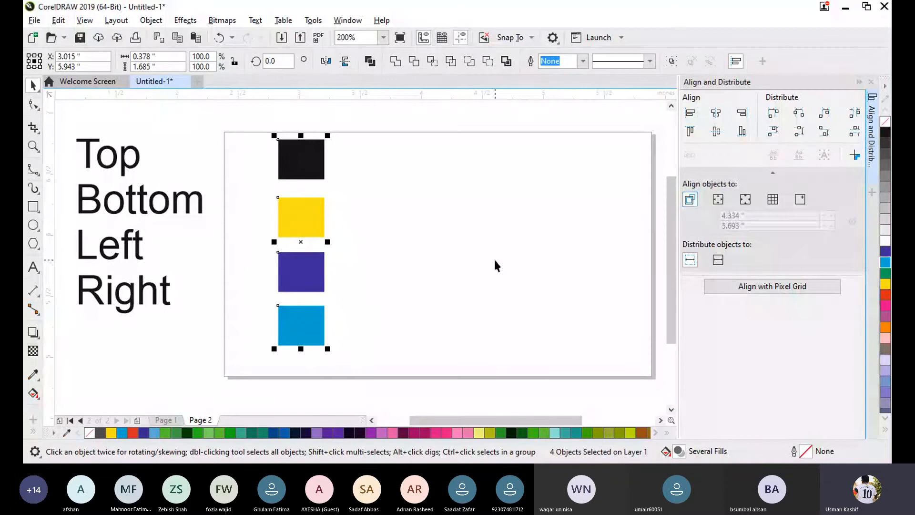
# - Shift the yellow, indigo and light-blue rectangles progressively farther right below the black one, and clear the selection
pyautogui.click(335, 225)
pyautogui.moveTo(330, 217); pyautogui.dragTo(408, 214)
pyautogui.moveTo(291, 286); pyautogui.dragTo(420, 286)
pyautogui.moveTo(279, 328); pyautogui.dragTo(429, 366)
pyautogui.click(578, 296)
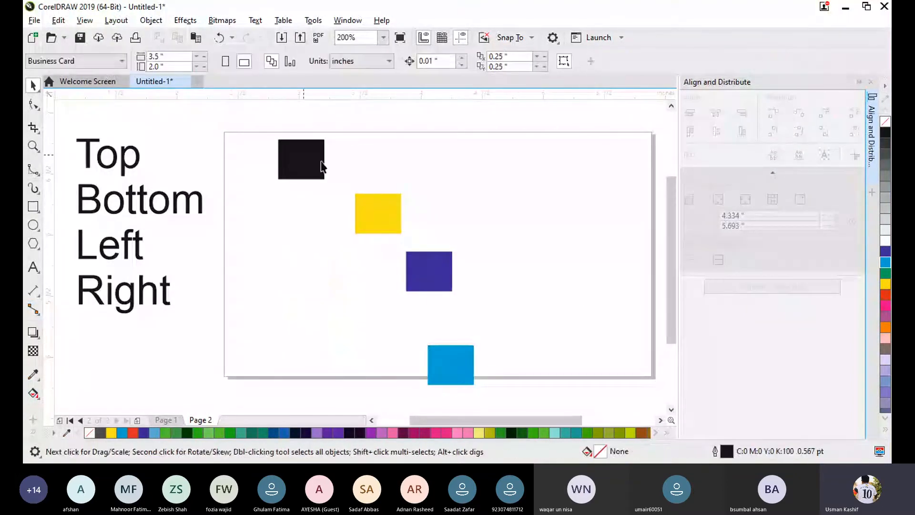
# - Align the left edges of all four rectangles to the indigo one, and clear the selection
pyautogui.moveTo(248, 112); pyautogui.dragTo(486, 396)
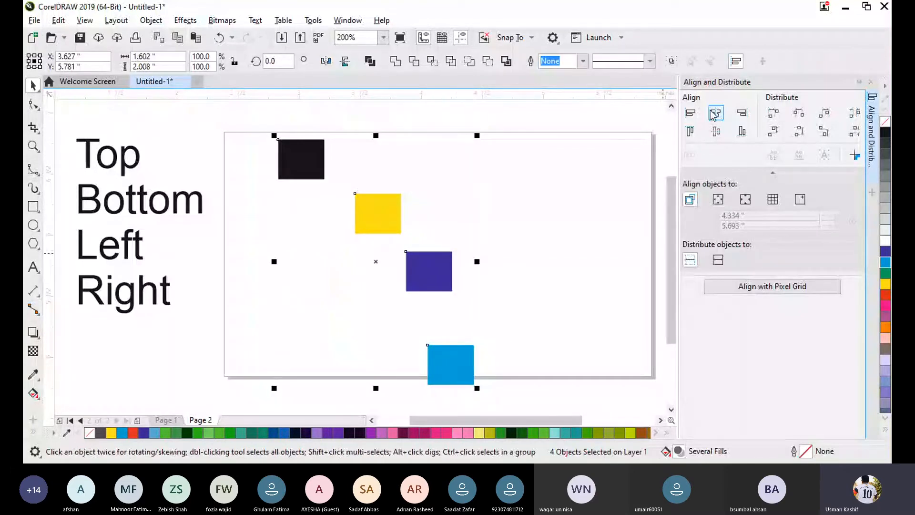
pyautogui.click(691, 113)
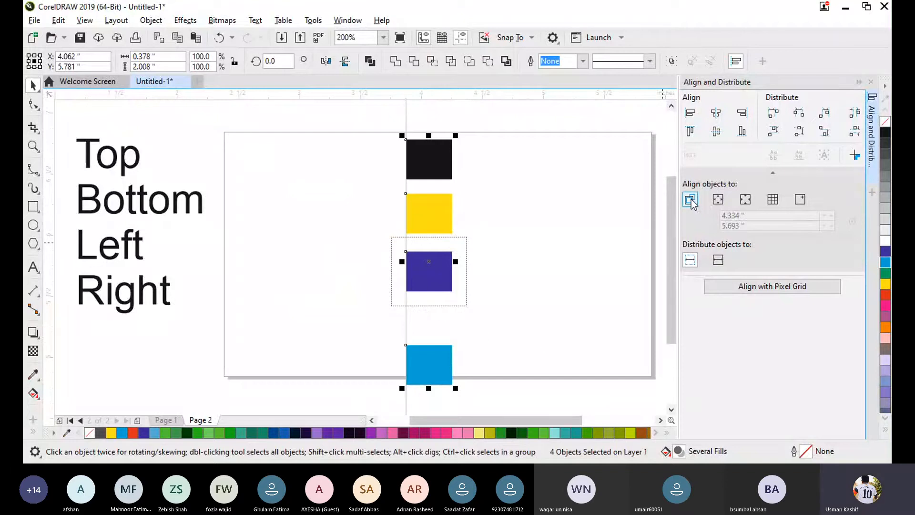
pyautogui.click(605, 229)
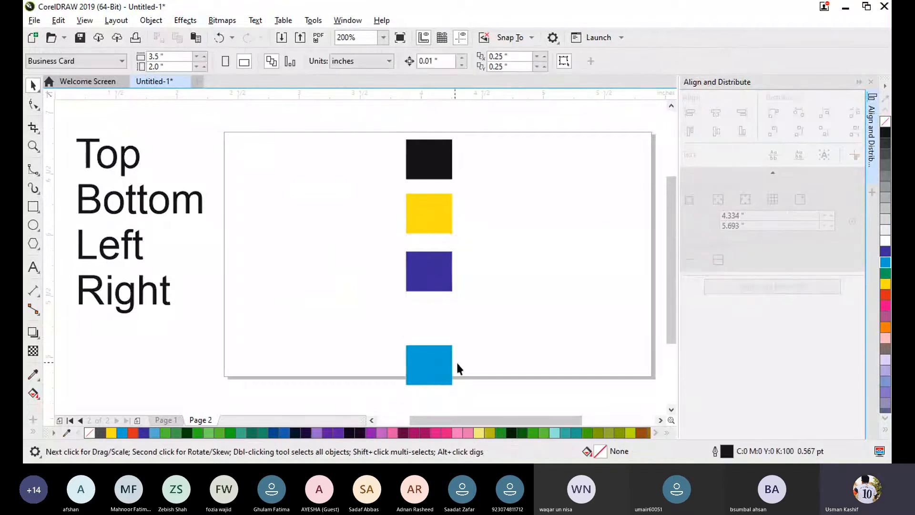
# - With Page edge as the alignment reference, align the four rectangles to the page's left edge and to its right edge
pyautogui.moveTo(351, 124); pyautogui.dragTo(496, 384)
pyautogui.scroll(2, 672, 240)
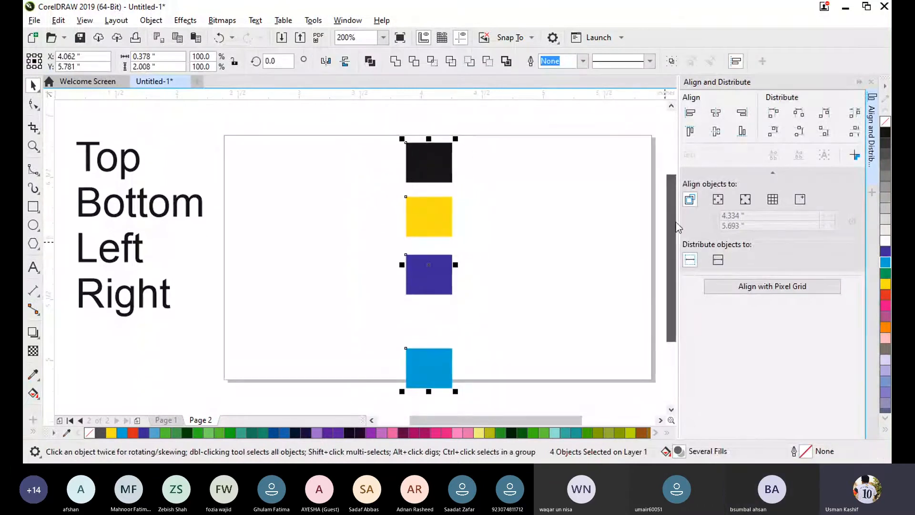
pyautogui.click(717, 200)
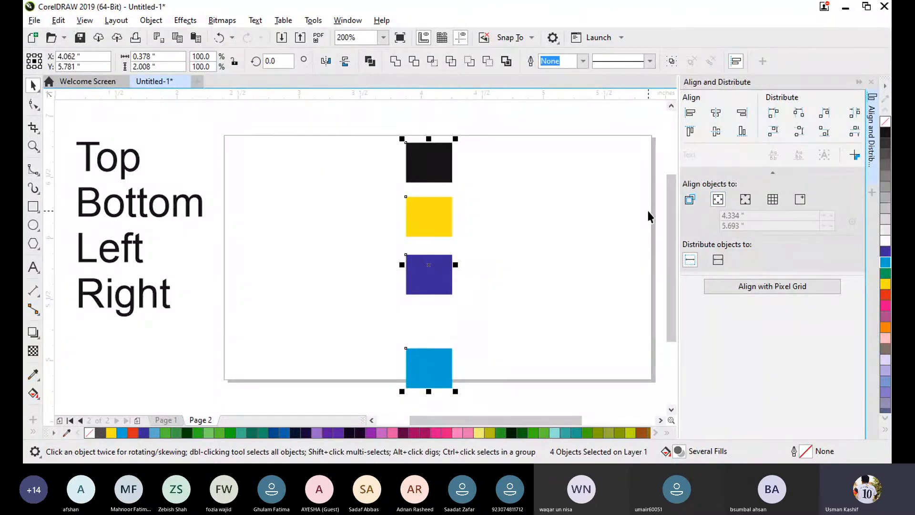
pyautogui.click(689, 114)
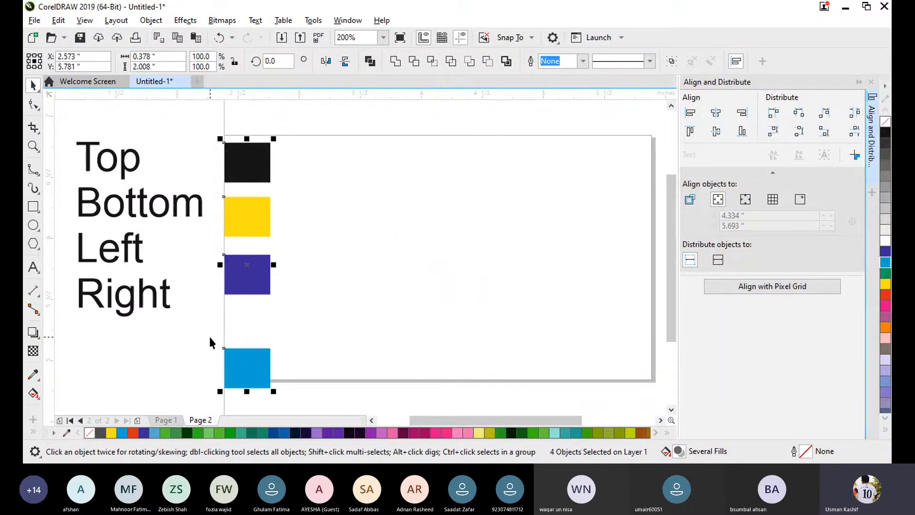
pyautogui.click(745, 114)
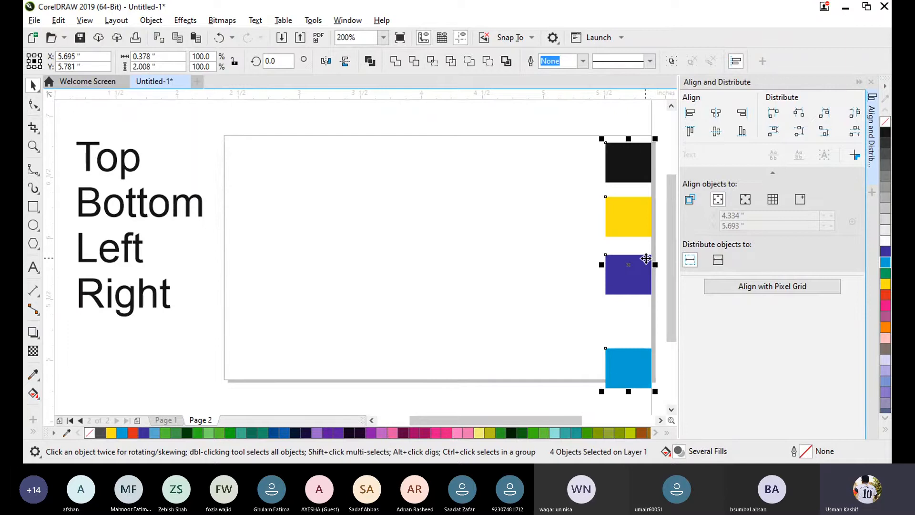
# - Try centring the four rectangles on the page horizontally and vertically, undo both alignments, and clear the selection
pyautogui.click(718, 117)
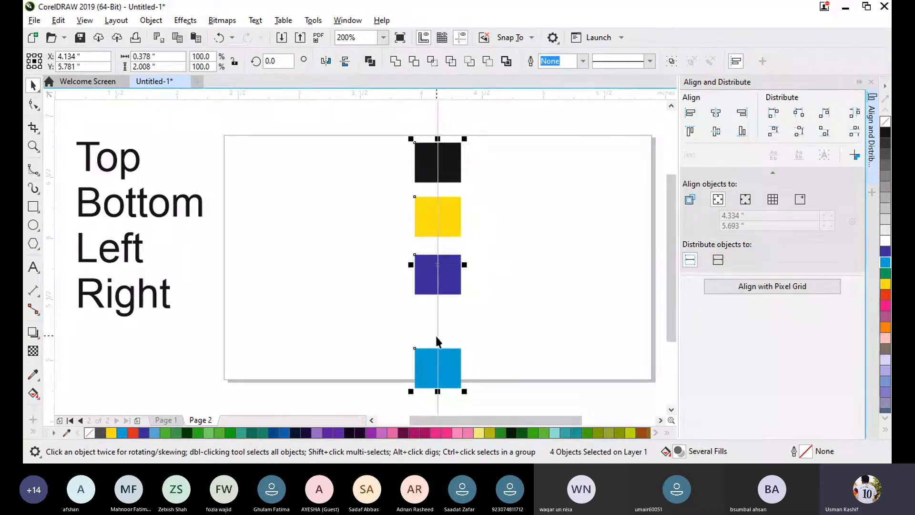
pyautogui.click(711, 134)
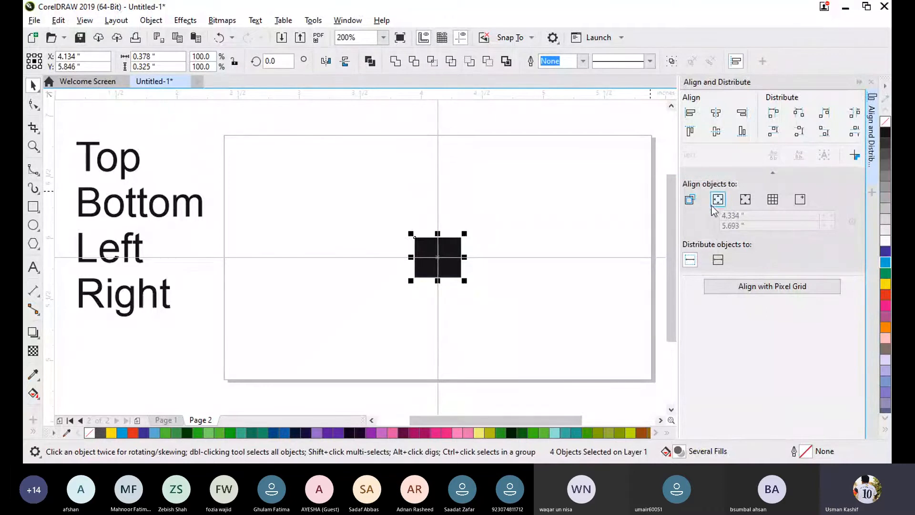
pyautogui.hotkey('ctrl', 'z')
pyautogui.click(525, 282)
# - Align the four rectangles to the page's left edge, and undo a trial alignment to its top edge
pyautogui.moveTo(568, 111); pyautogui.dragTo(617, 409)
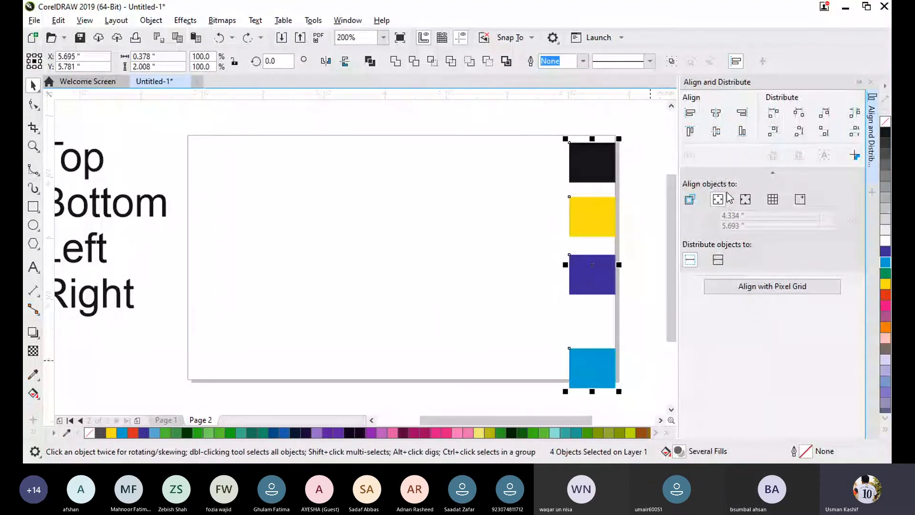
pyautogui.click(690, 114)
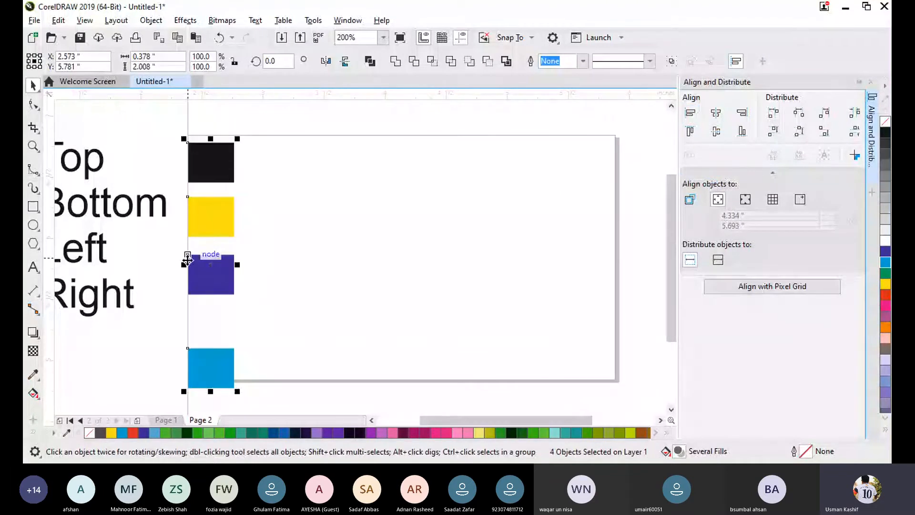
pyautogui.press('t')
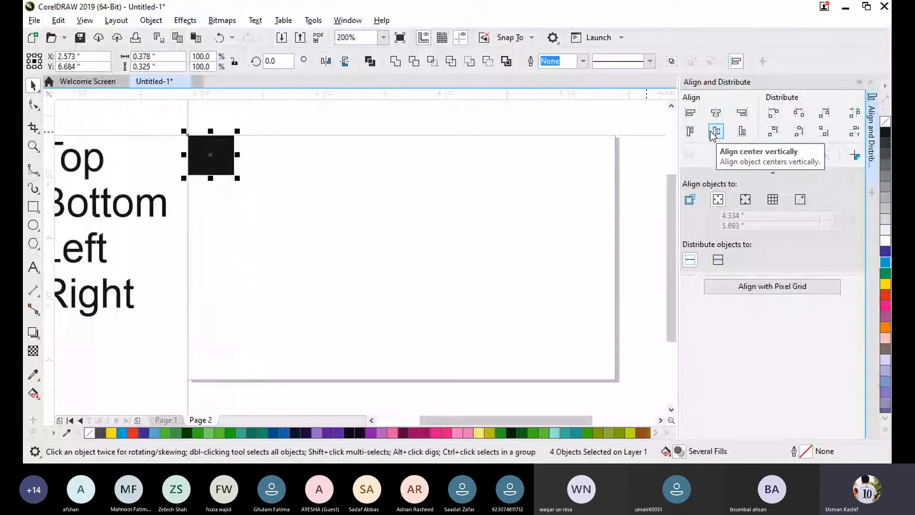
pyautogui.hotkey('ctrl', 'z')
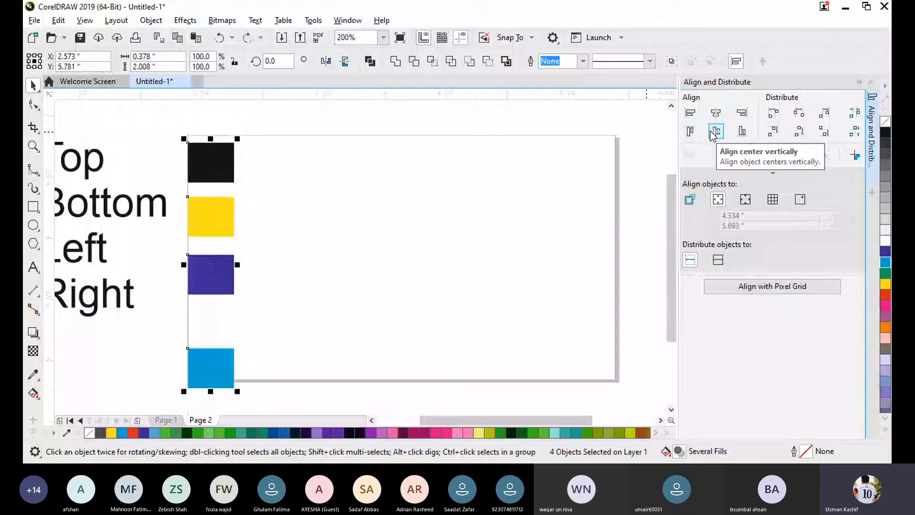
# - With Page center as the alignment reference, align the four rectangles' left edges and then their right edges to the page's centre line
pyautogui.click(746, 200)
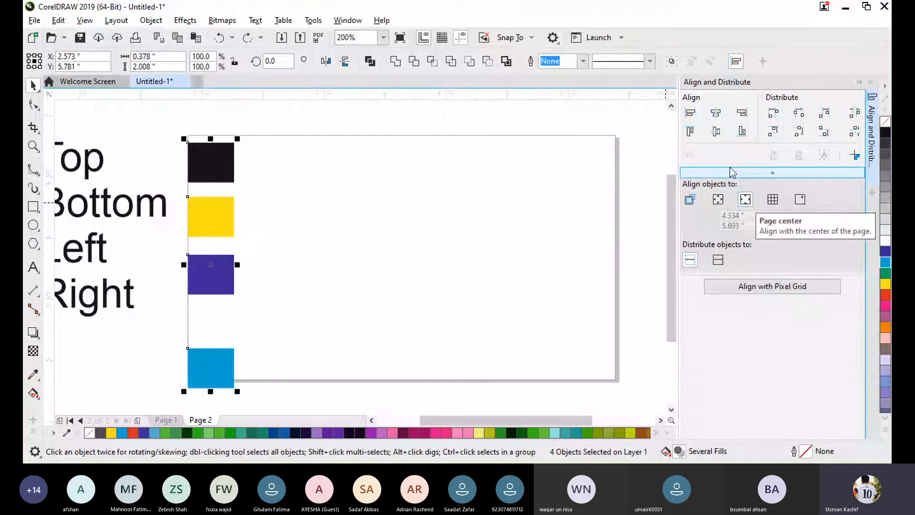
pyautogui.click(690, 113)
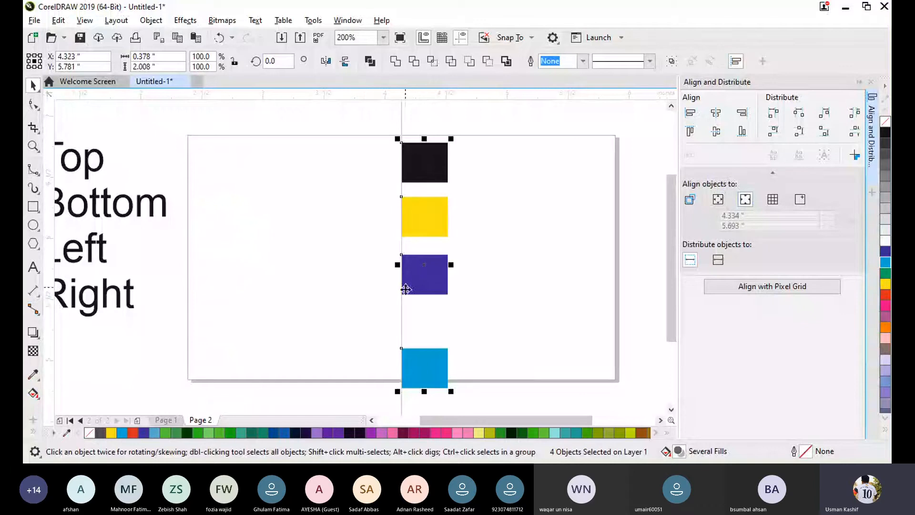
pyautogui.click(742, 113)
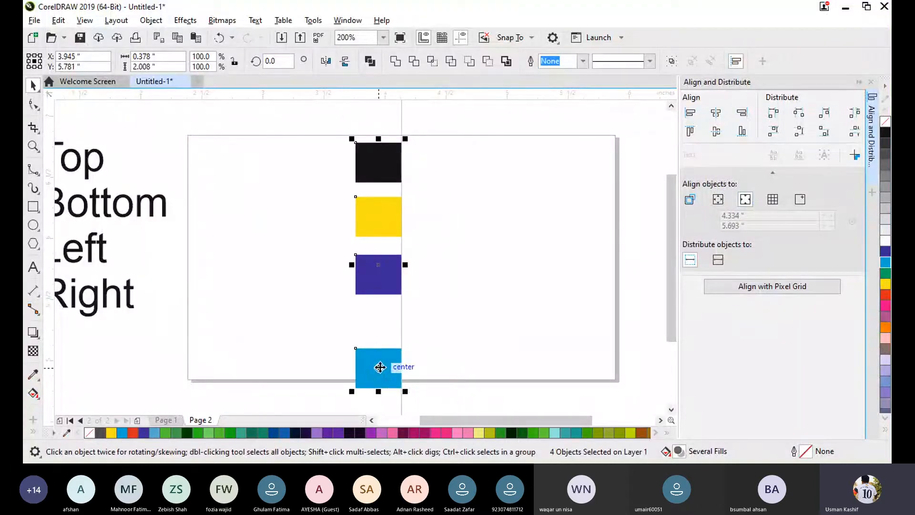
# - Set the alignment reference to Grid, move the four rectangles together to about X 3.997, Y 5.875 inches, and clear the selection
pyautogui.click(775, 202)
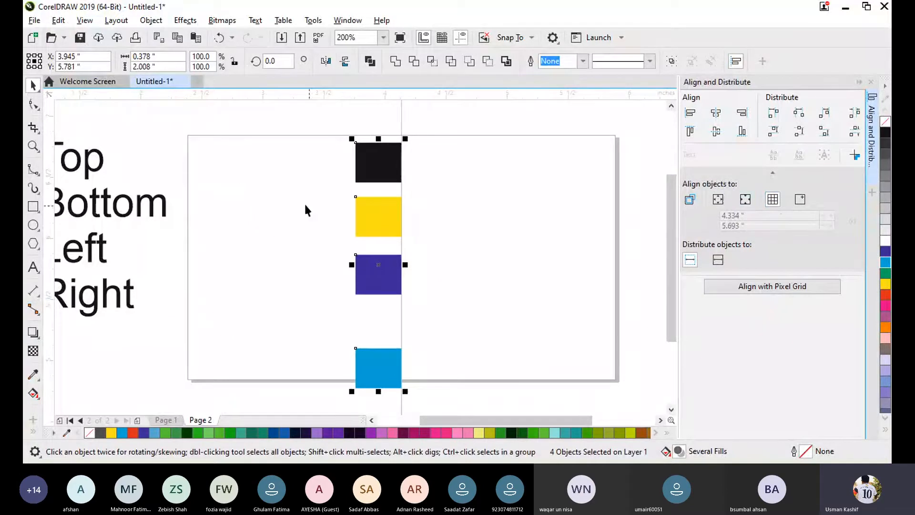
pyautogui.moveTo(189, 137); pyautogui.dragTo(582, 365)
pyautogui.click(510, 337)
pyautogui.moveTo(369, 153); pyautogui.dragTo(434, 378)
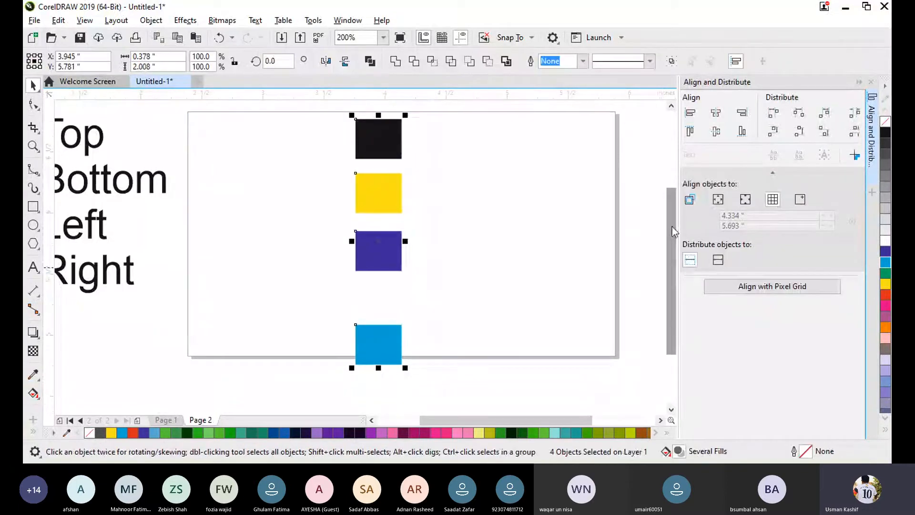
pyautogui.scroll(2, 672, 226)
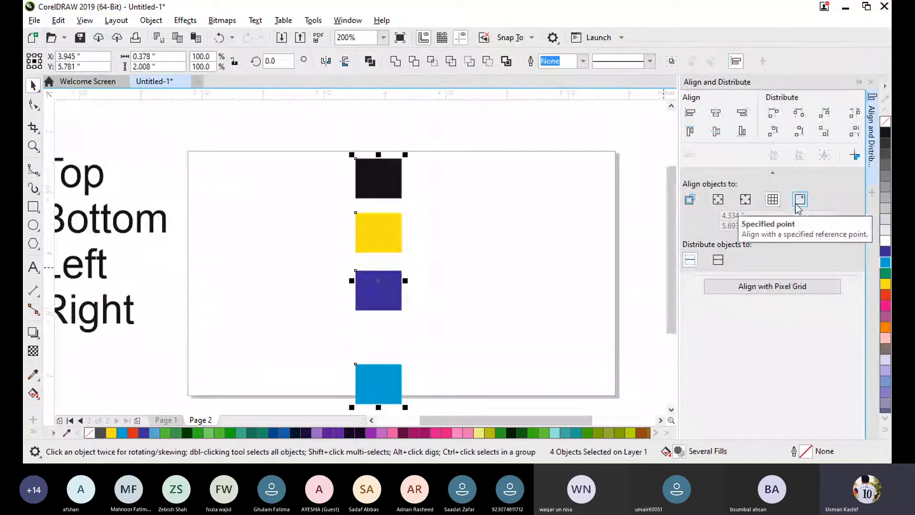
pyautogui.moveTo(385, 302); pyautogui.dragTo(390, 290)
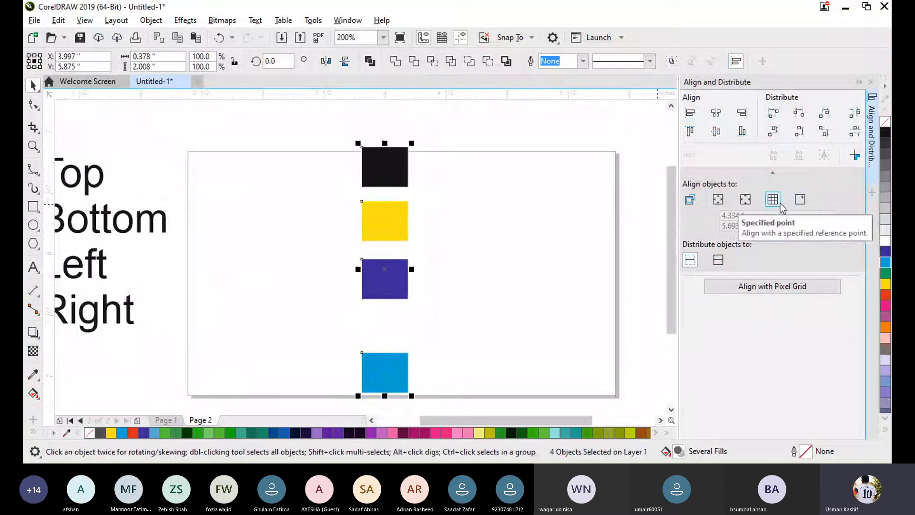
pyautogui.click(216, 332)
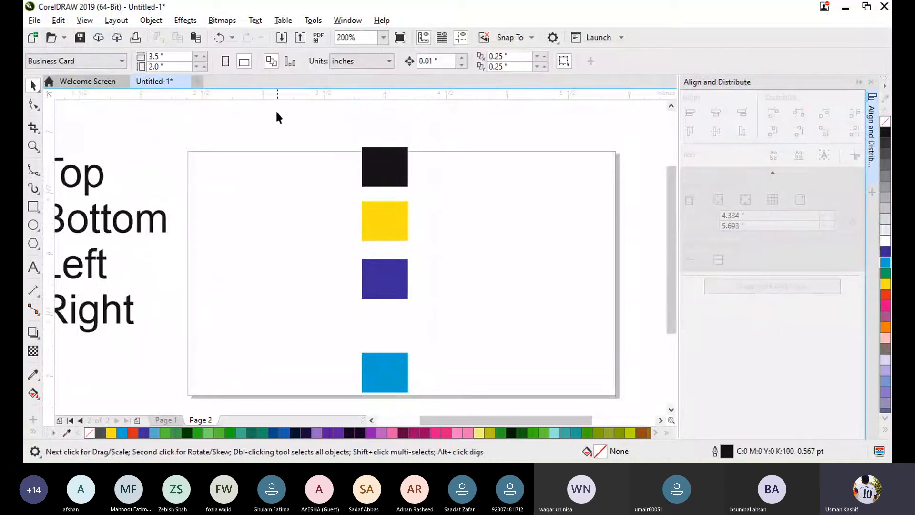
# - Place a vertical guideline in the empty page area left of the rectangles, and select all four rectangles
pyautogui.moveTo(49, 195); pyautogui.dragTo(269, 199)
pyautogui.click(291, 245)
pyautogui.moveTo(336, 123); pyautogui.dragTo(453, 400)
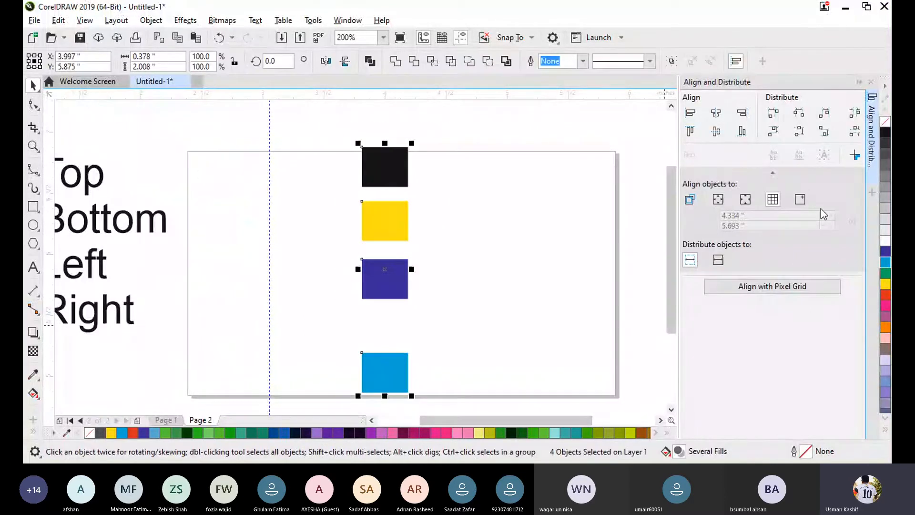
# - With a specified point as alignment reference, align the four rectangles' left edges to X 4.334 inches, then to a point picked on the guideline at X 3.05
pyautogui.click(799, 199)
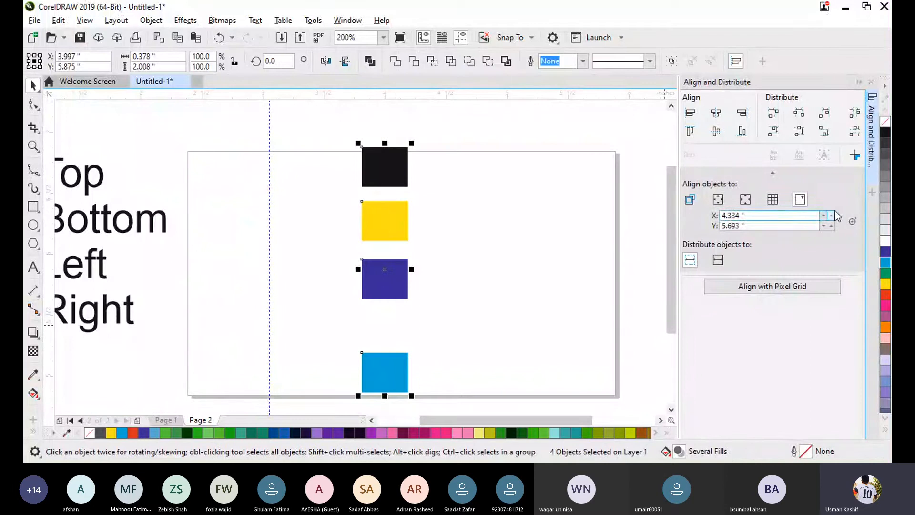
pyautogui.click(689, 112)
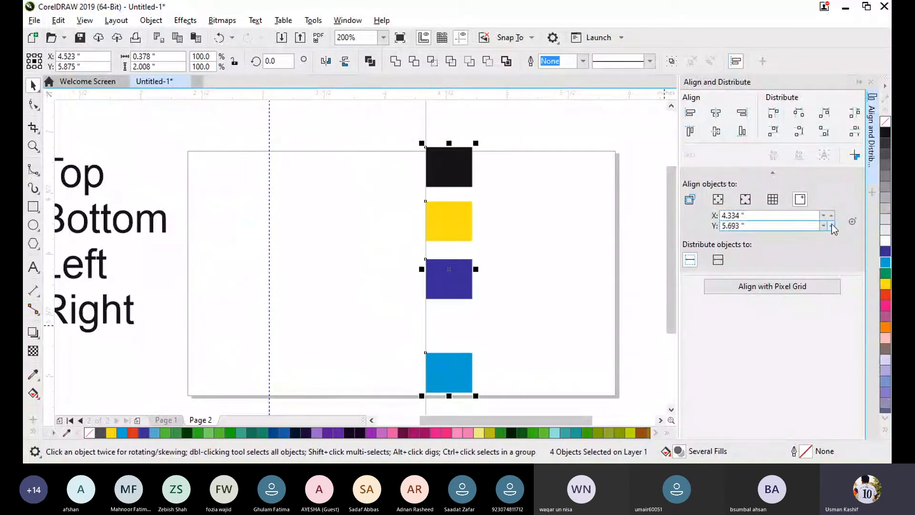
pyautogui.click(852, 221)
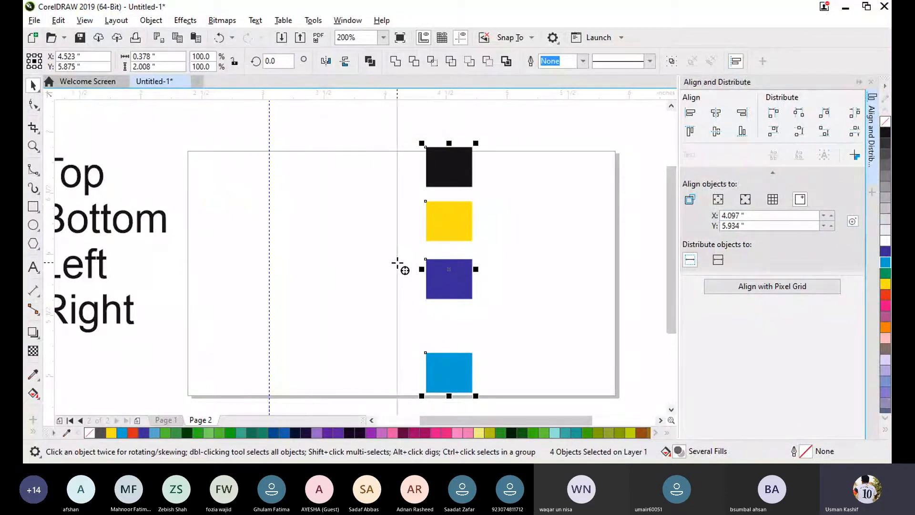
pyautogui.click(269, 294)
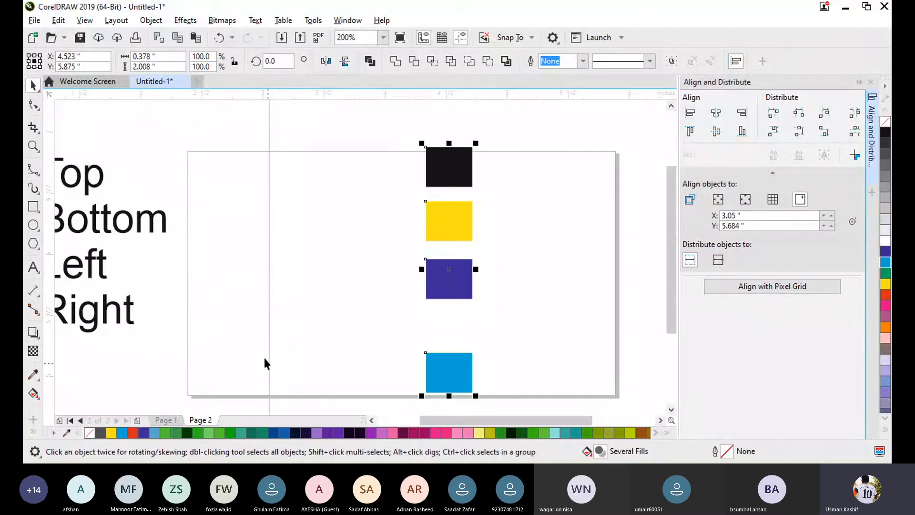
pyautogui.click(690, 114)
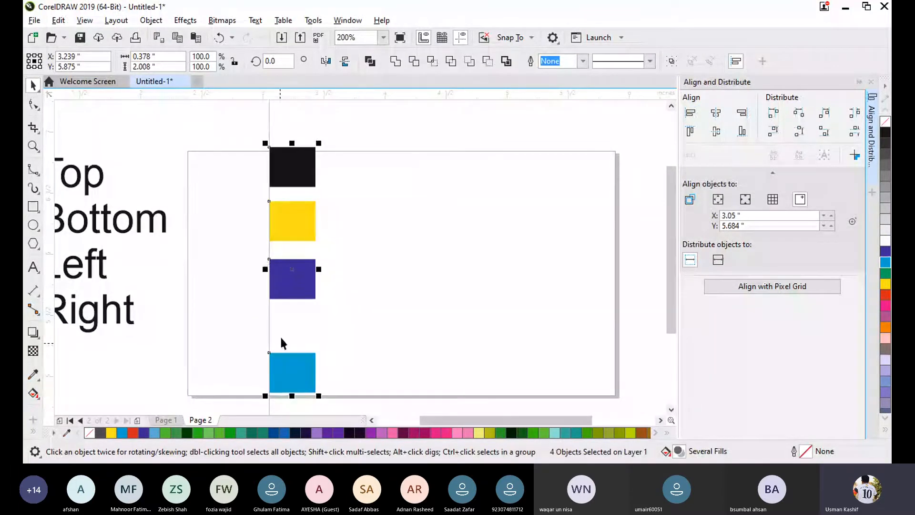
pyautogui.click(419, 262)
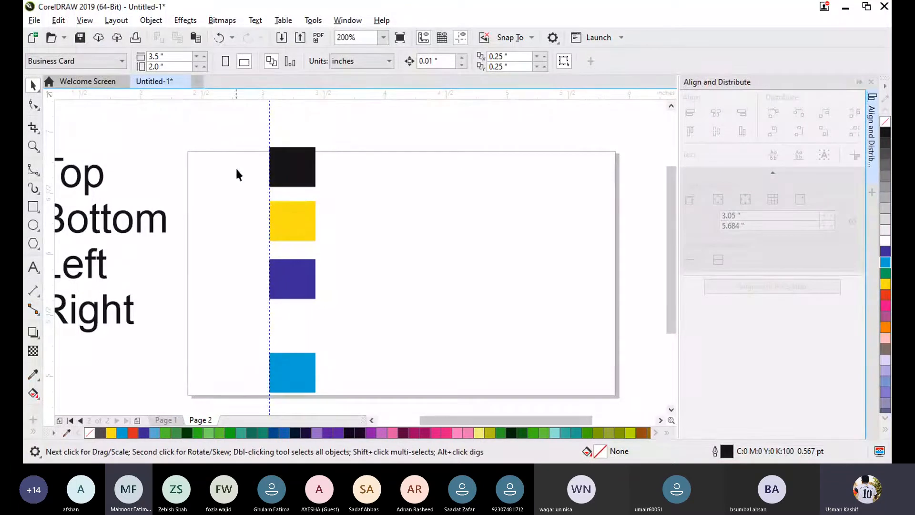
# - Pick a new reference point at X 5.228, Y 5.591 inches, align the four rectangles' right edges to it, and clear the selection
pyautogui.moveTo(229, 145); pyautogui.dragTo(366, 329)
pyautogui.moveTo(345, 387); pyautogui.dragTo(345, 397)
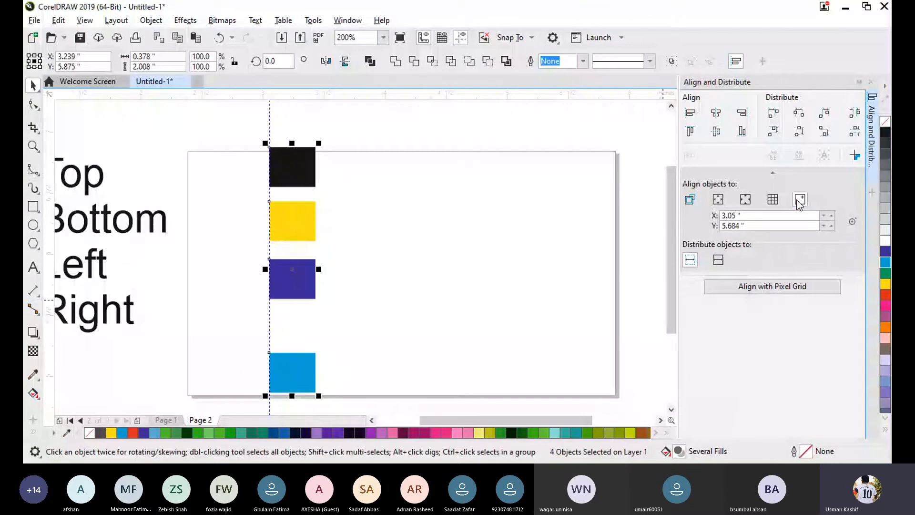
pyautogui.click(742, 114)
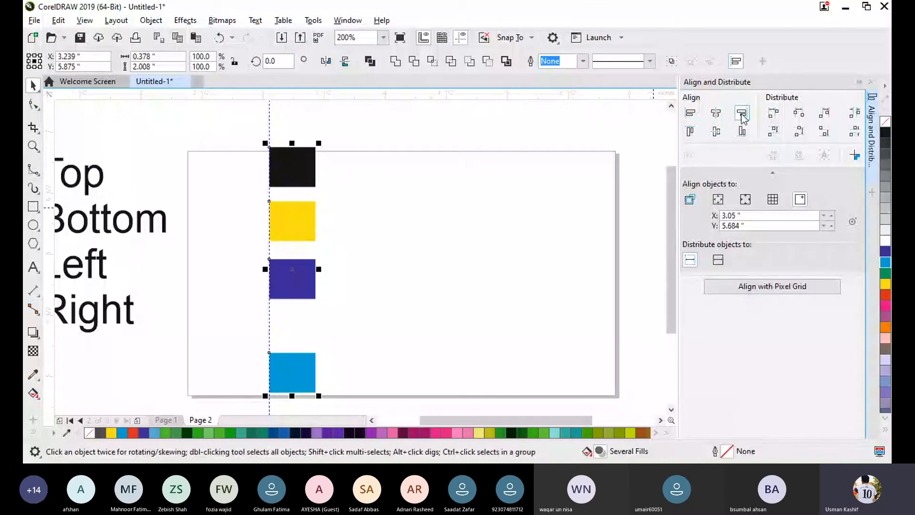
pyautogui.click(852, 222)
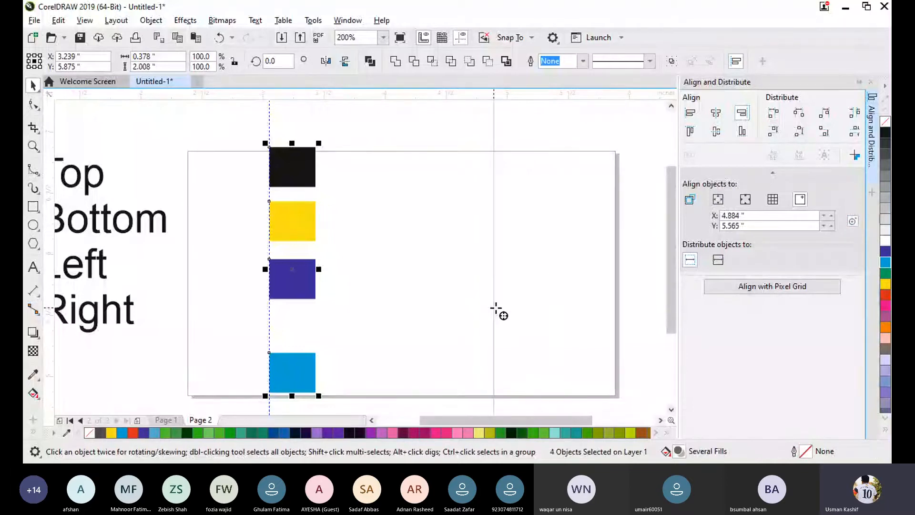
pyautogui.click(534, 307)
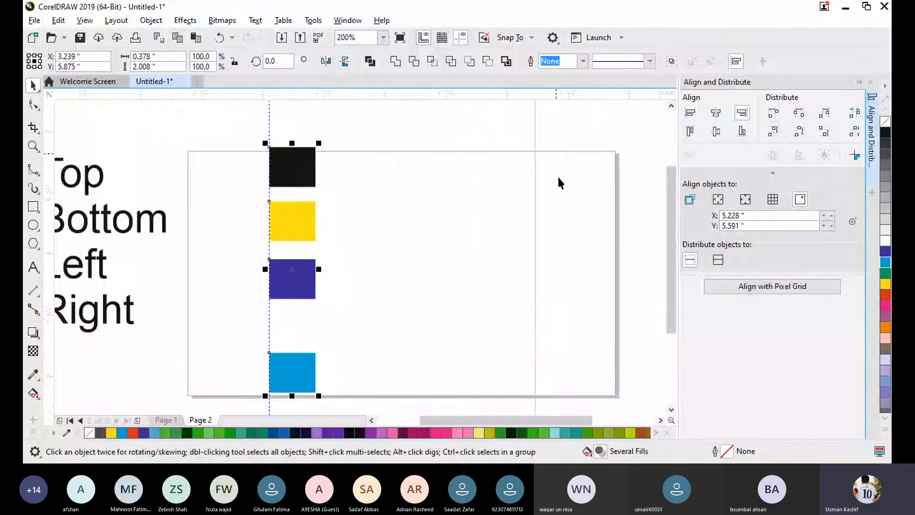
pyautogui.click(747, 114)
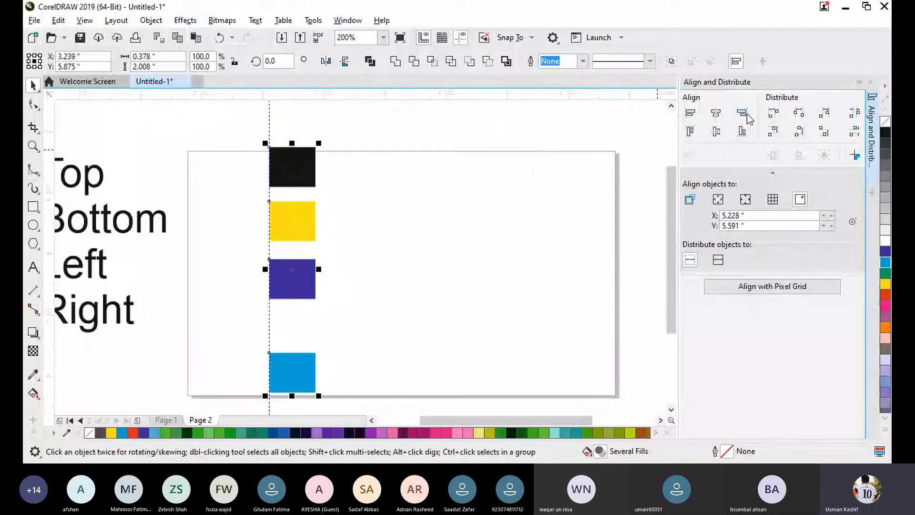
pyautogui.click(744, 114)
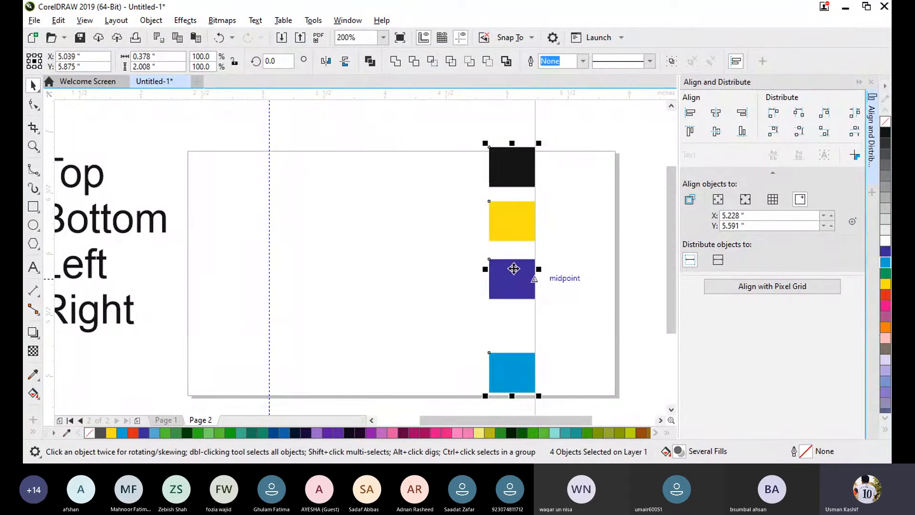
pyautogui.click(413, 186)
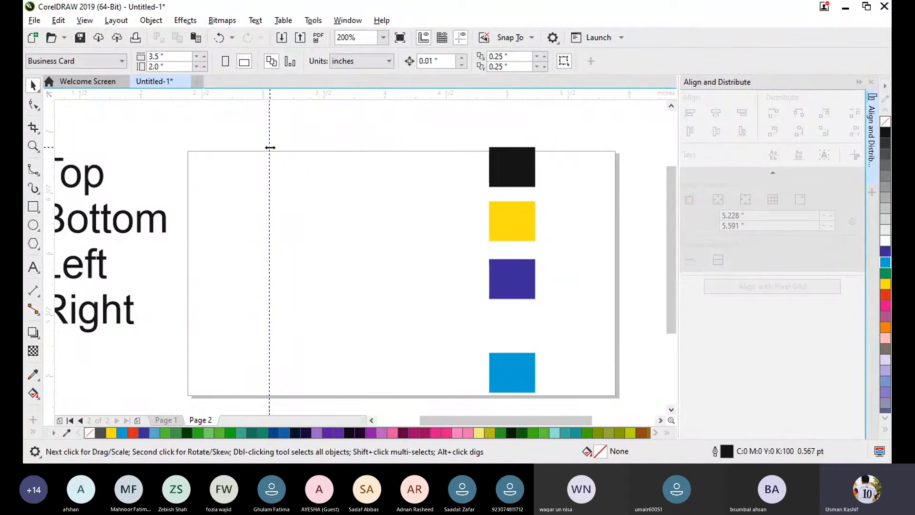
# - Move the vertical guideline off the page to the empty area beyond the text, delete it, and return to the rectangles
pyautogui.moveTo(267, 151); pyautogui.dragTo(170, 274)
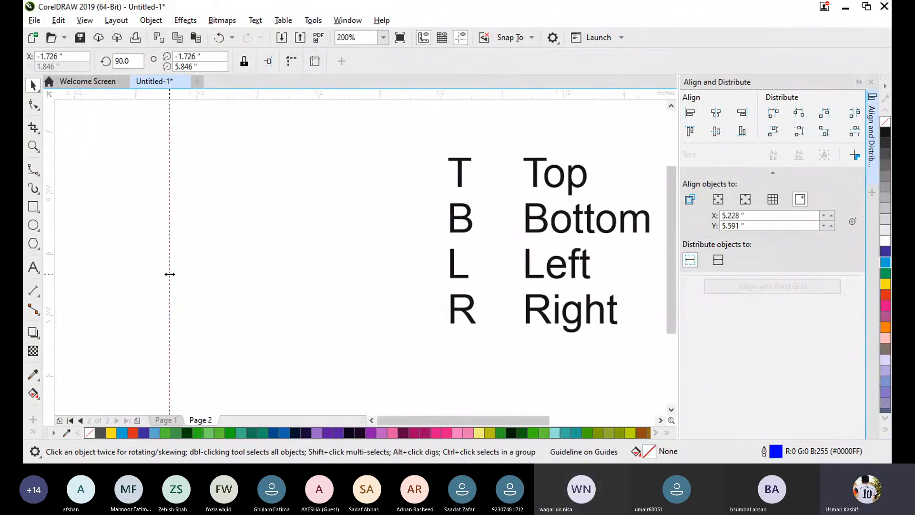
pyautogui.press('Delete')
pyautogui.moveTo(418, 419); pyautogui.dragTo(460, 419)
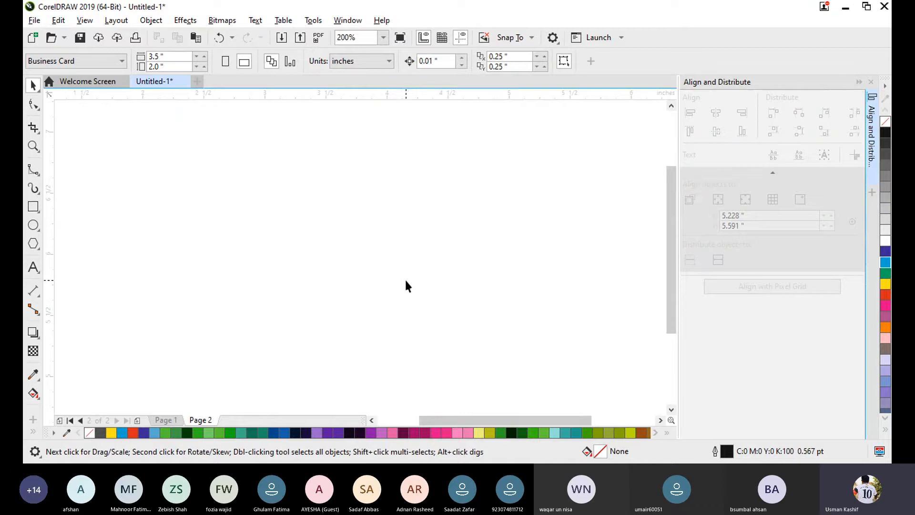
pyautogui.scroll(-1, 405, 285)
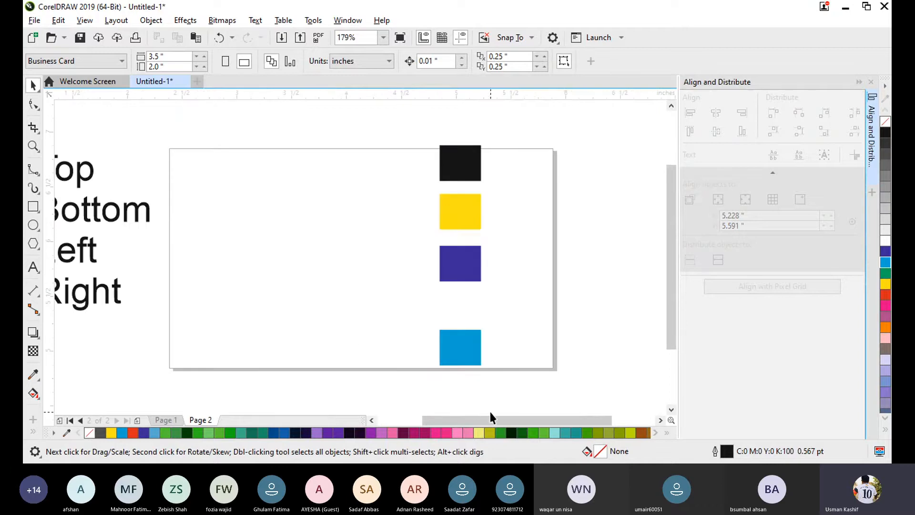
# - Select all four rectangles, set the alignment reference back to Active objects, and clear the selection
pyautogui.moveTo(384, 150); pyautogui.dragTo(505, 390)
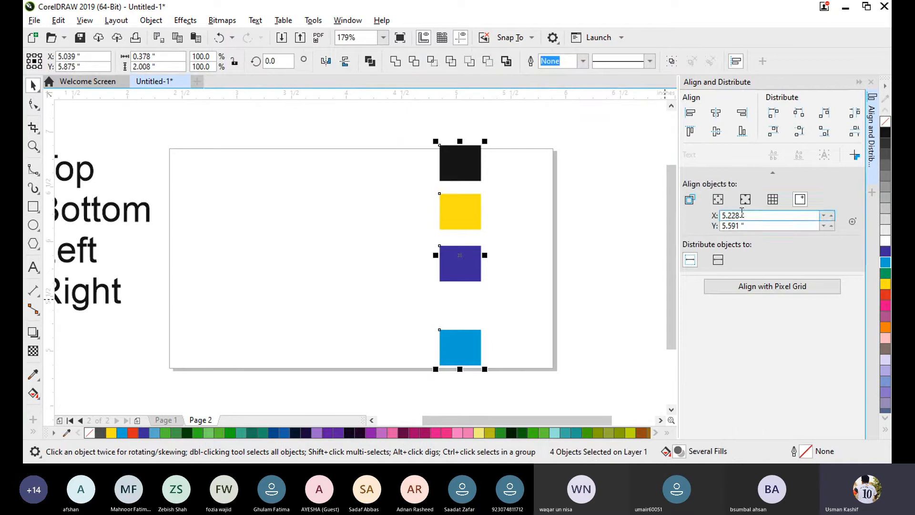
pyautogui.click(689, 199)
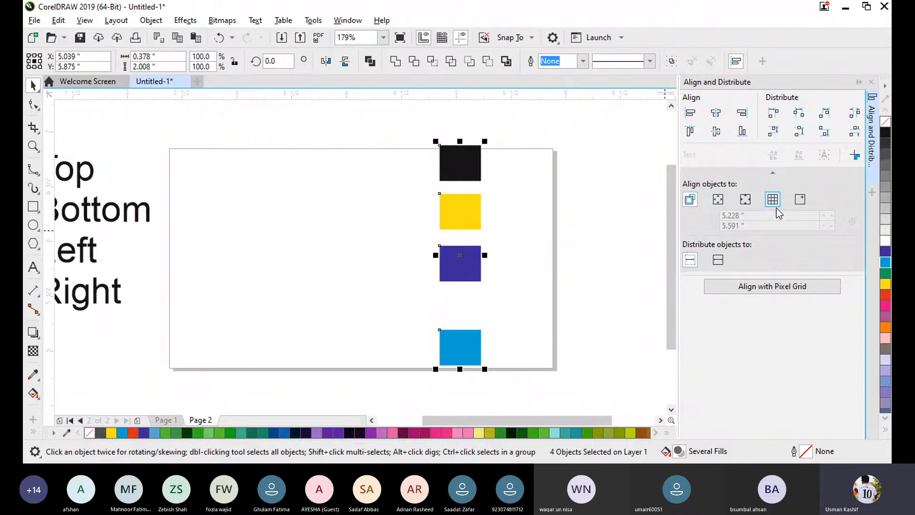
pyautogui.click(572, 211)
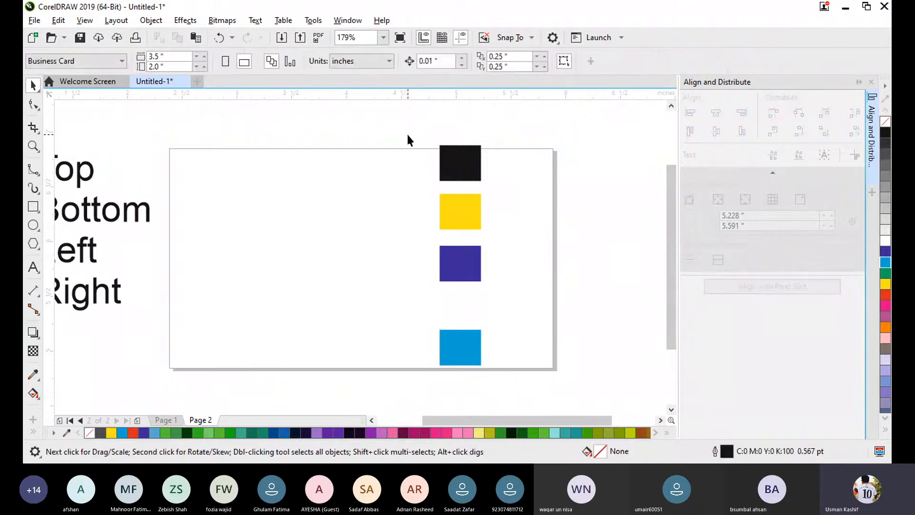
# - Reselect the rectangles, go through the Grid, Page center, Page edge and Specified point alignment references, and return to Active objects
pyautogui.moveTo(406, 132); pyautogui.dragTo(534, 388)
pyautogui.click(496, 188)
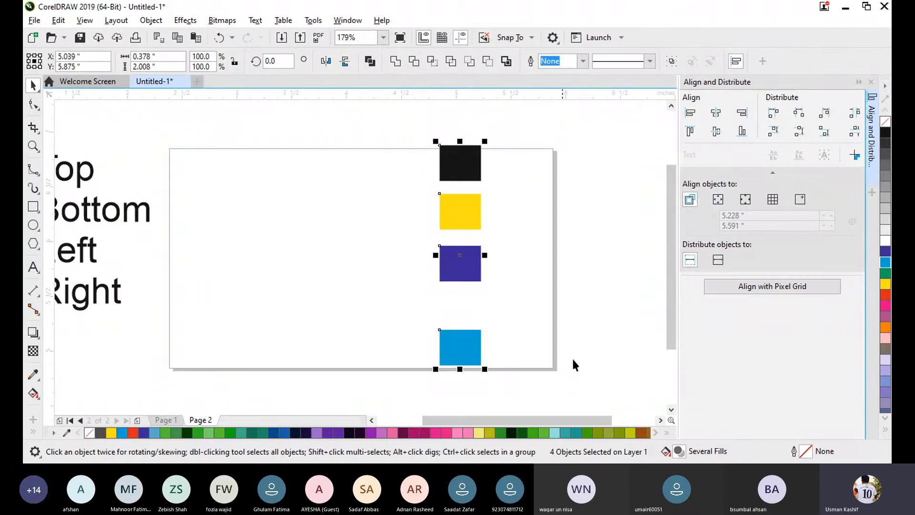
pyautogui.click(772, 199)
pyautogui.click(746, 201)
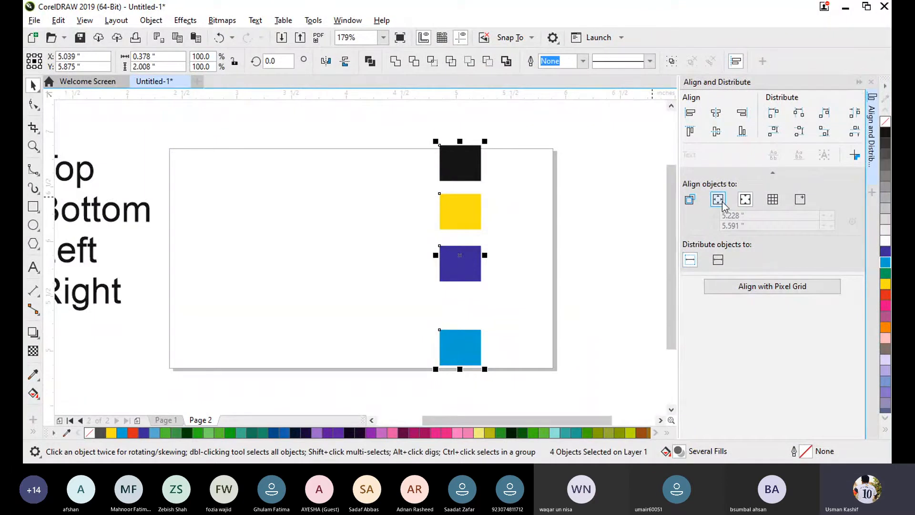
pyautogui.click(718, 200)
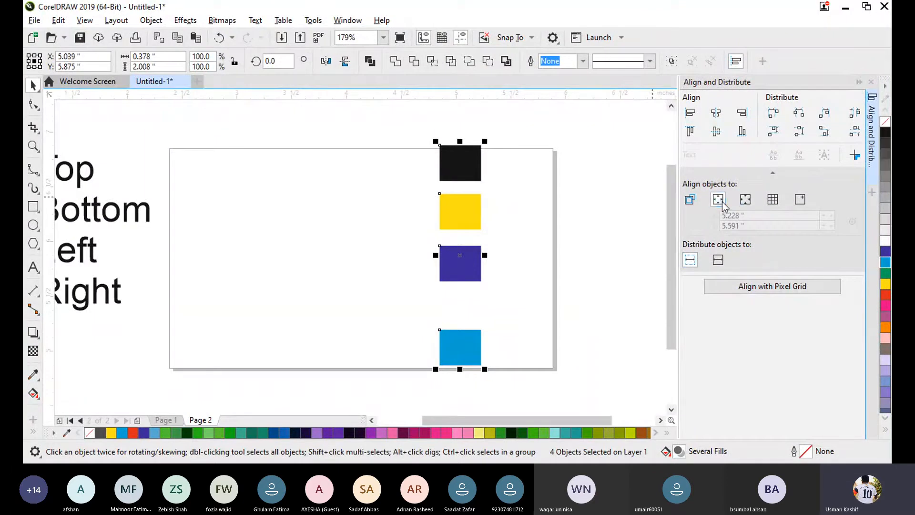
pyautogui.click(690, 200)
pyautogui.click(800, 199)
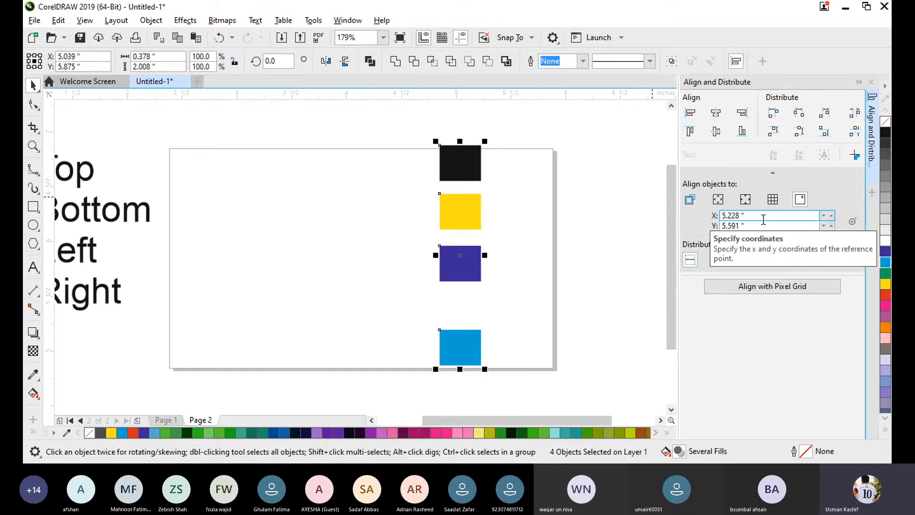
pyautogui.click(690, 200)
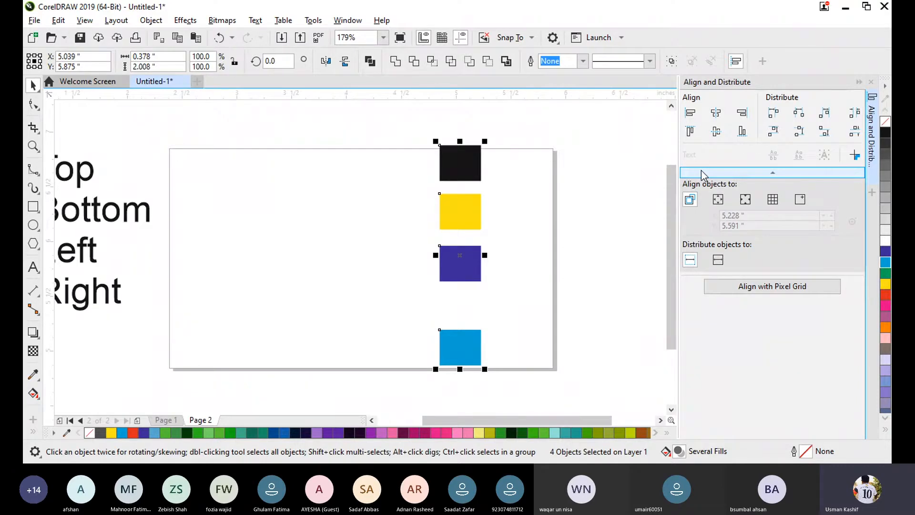
# - Move the black, yellow, purple and light blue rectangles one by one into a horizontal row with uneven gaps at about Y 5.94 inches
pyautogui.moveTo(357, 125); pyautogui.dragTo(545, 388)
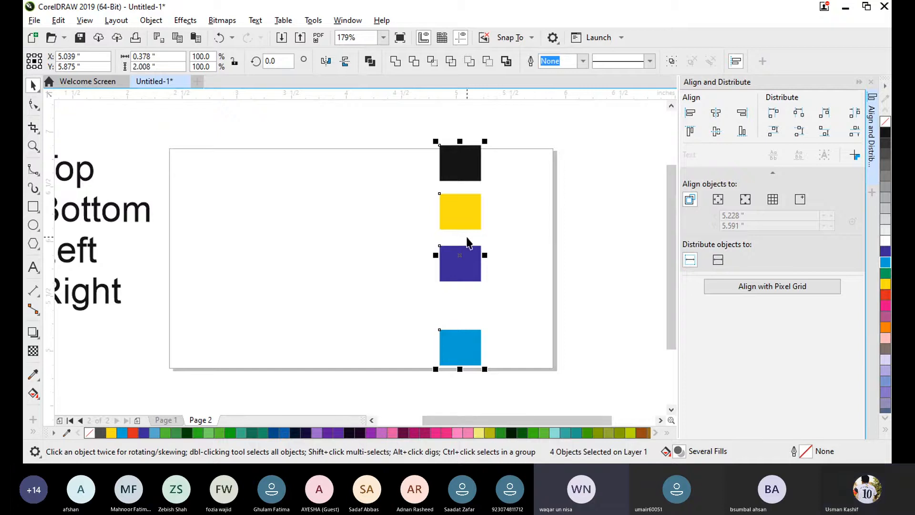
pyautogui.click(531, 193)
pyautogui.moveTo(460, 168); pyautogui.dragTo(222, 253)
pyautogui.moveTo(459, 217); pyautogui.dragTo(268, 249)
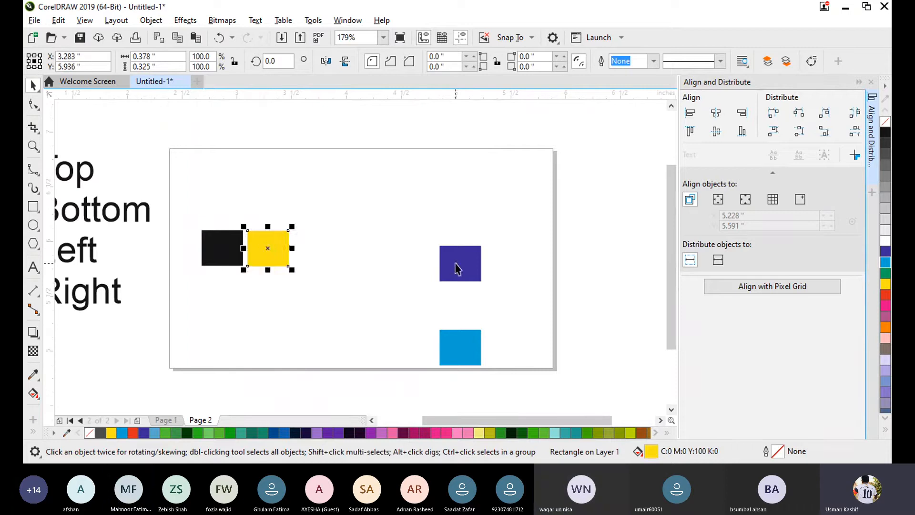
pyautogui.moveTo(454, 259); pyautogui.dragTo(318, 244)
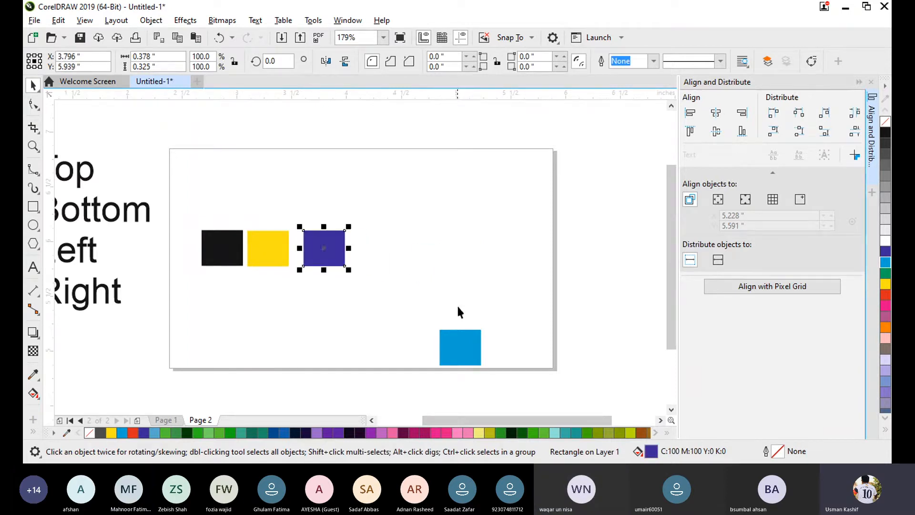
pyautogui.moveTo(462, 348); pyautogui.dragTo(402, 253)
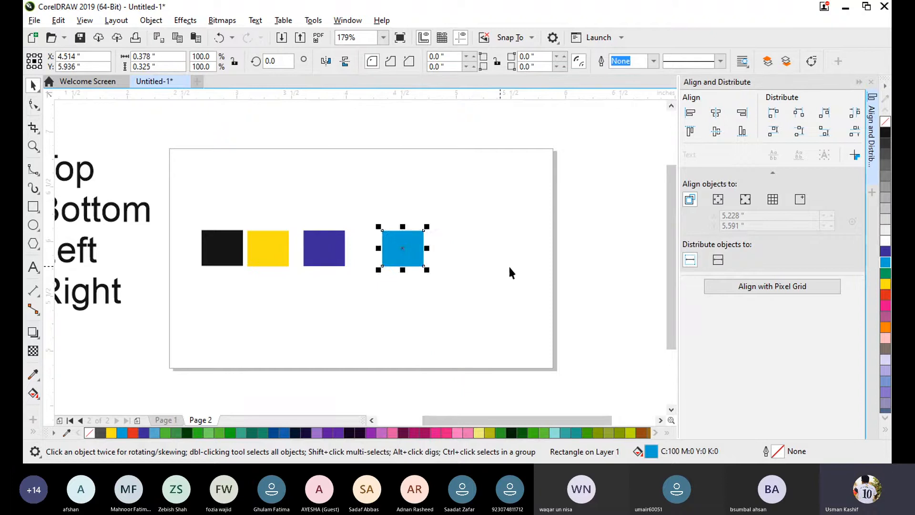
pyautogui.click(453, 302)
# - Move the row of four rectangles together to about X 4.219, Y 5.937 inches, and clear the selection
pyautogui.moveTo(186, 194); pyautogui.dragTo(484, 276)
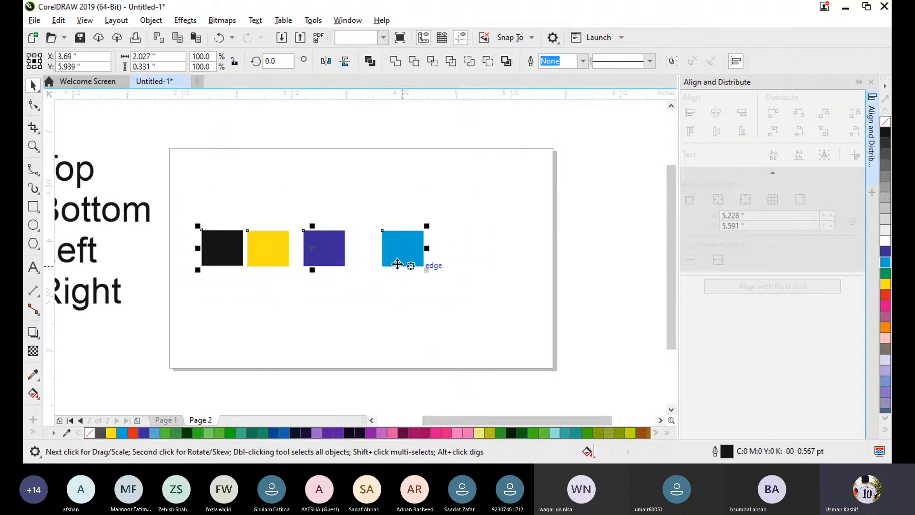
pyautogui.moveTo(331, 251); pyautogui.dragTo(389, 251)
pyautogui.click(467, 341)
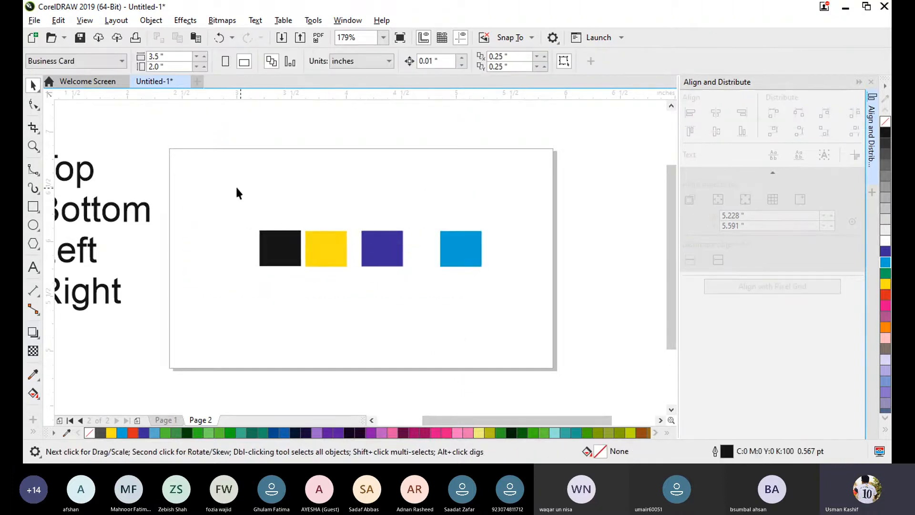
# - Distribute equal horizontal space between the four rectangles within the extent of the selection, and clear the selection
pyautogui.moveTo(227, 185); pyautogui.dragTo(491, 308)
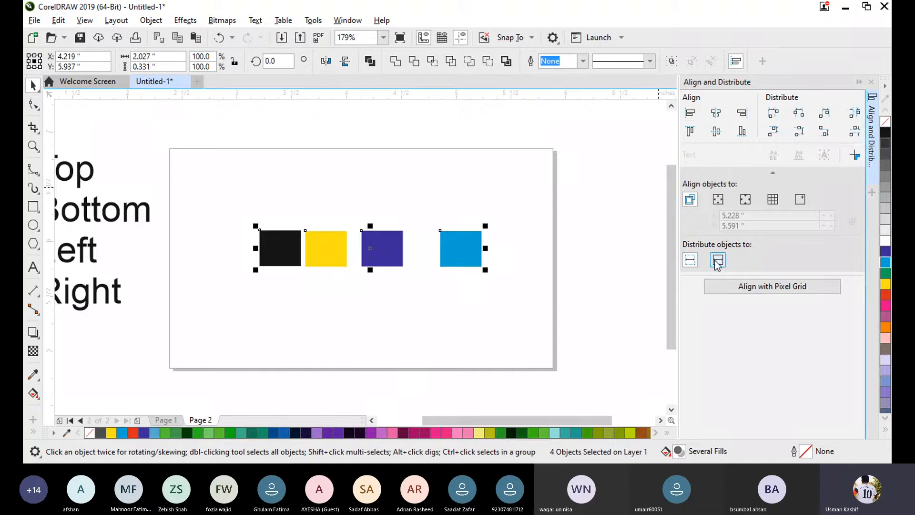
pyautogui.click(689, 261)
pyautogui.click(283, 323)
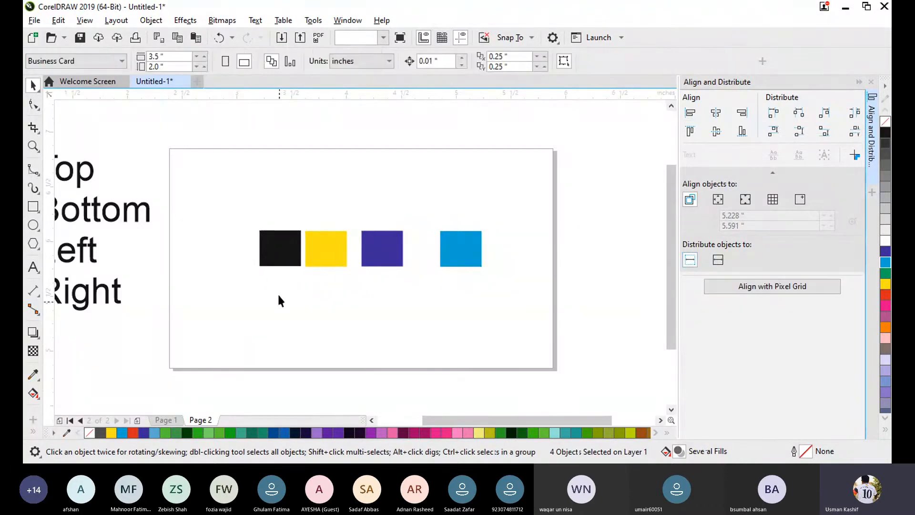
pyautogui.moveTo(248, 212); pyautogui.dragTo(495, 310)
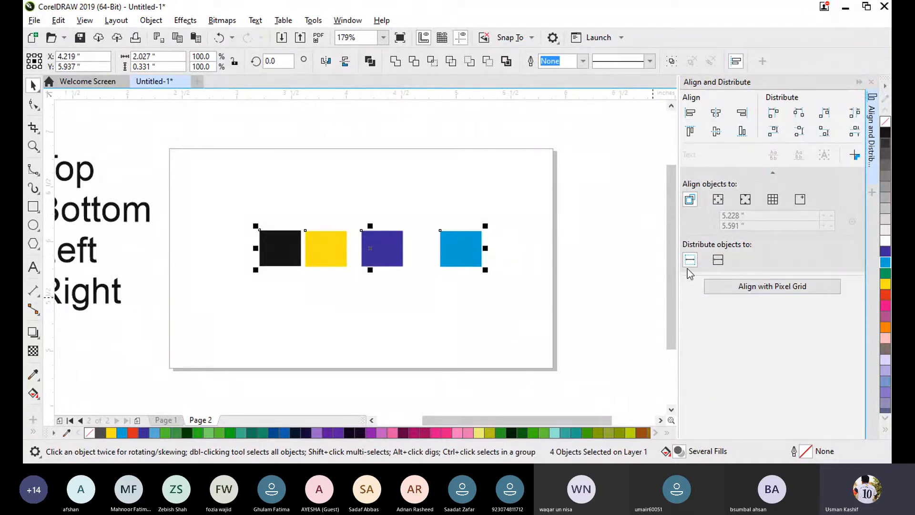
pyautogui.click(855, 113)
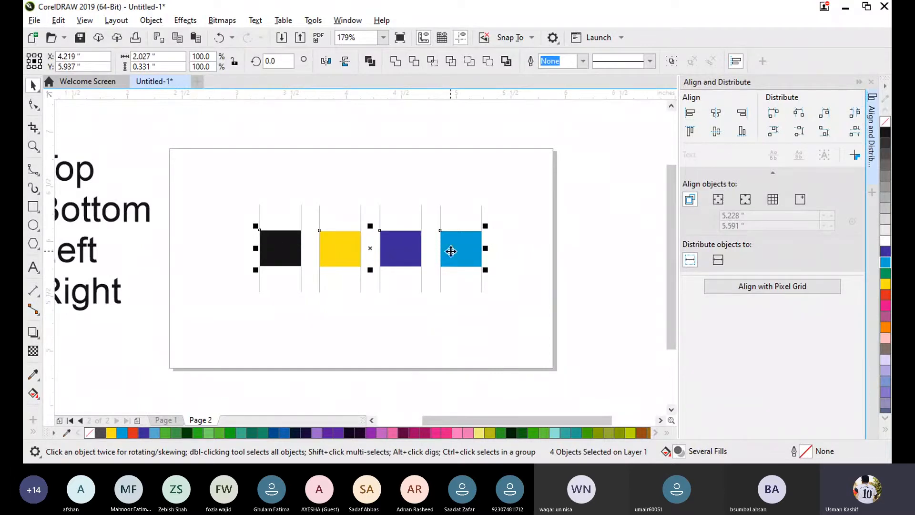
pyautogui.click(444, 314)
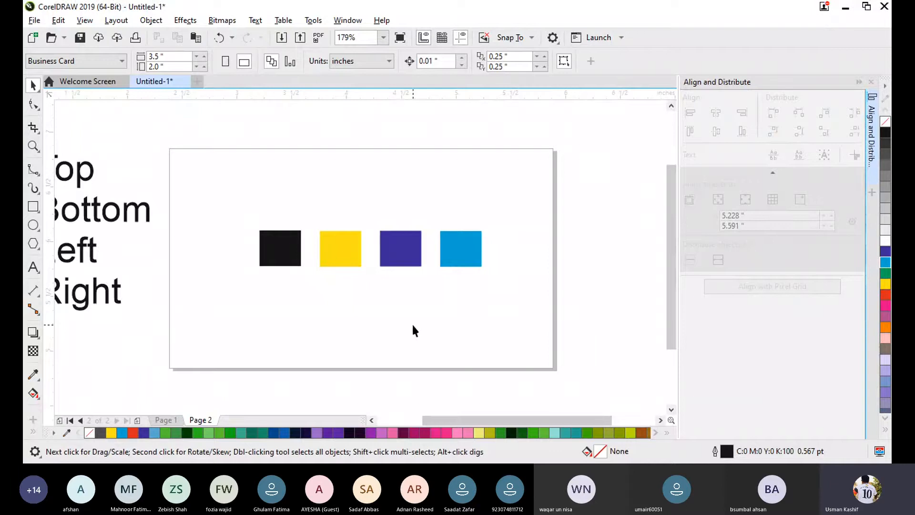
# - Select the black, yellow, purple and light blue rectangles and align them by their top edges to the active object
pyautogui.moveTo(236, 195); pyautogui.dragTo(464, 271)
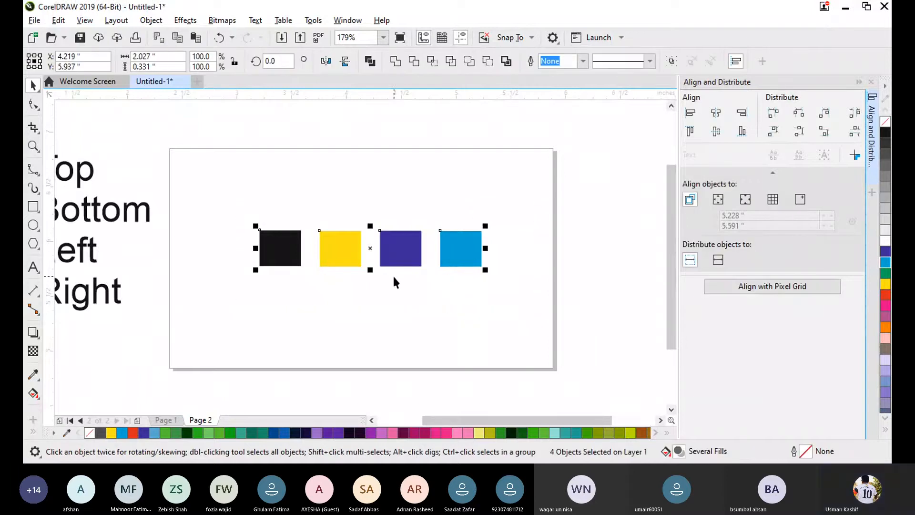
pyautogui.click(419, 299)
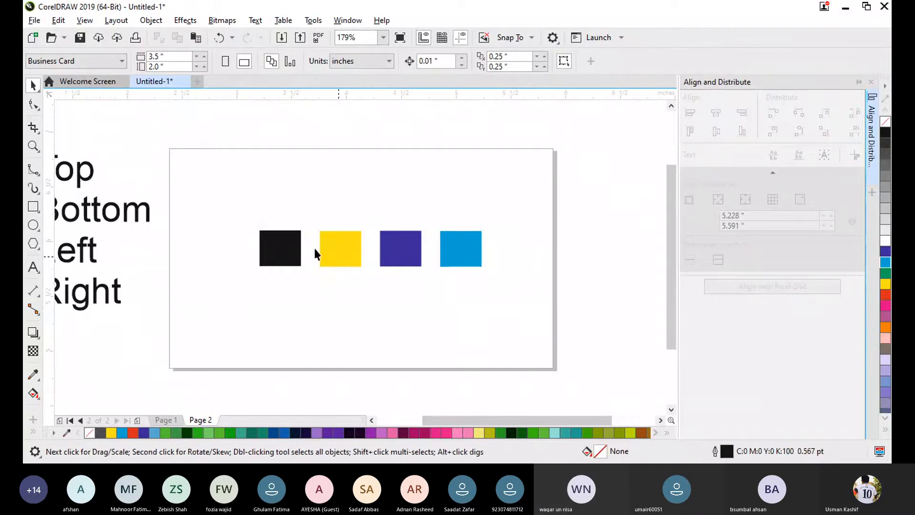
pyautogui.moveTo(224, 198); pyautogui.dragTo(510, 303)
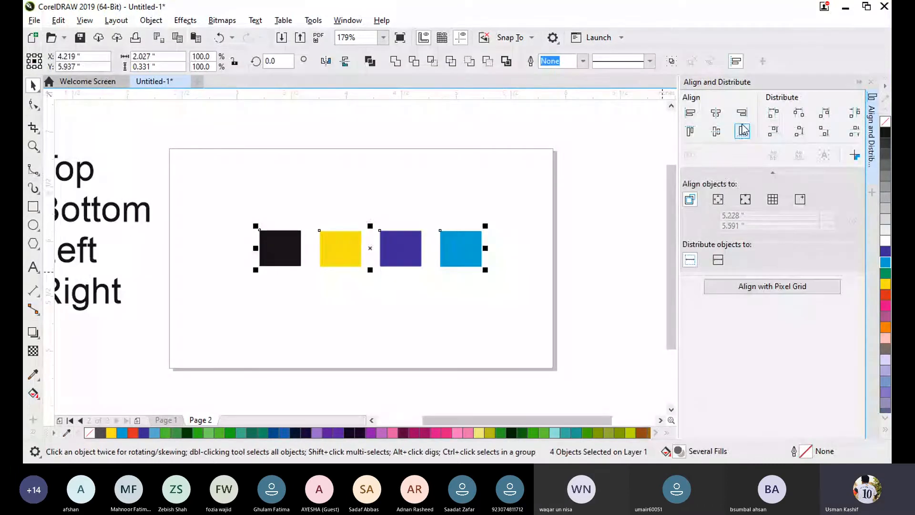
pyautogui.click(690, 133)
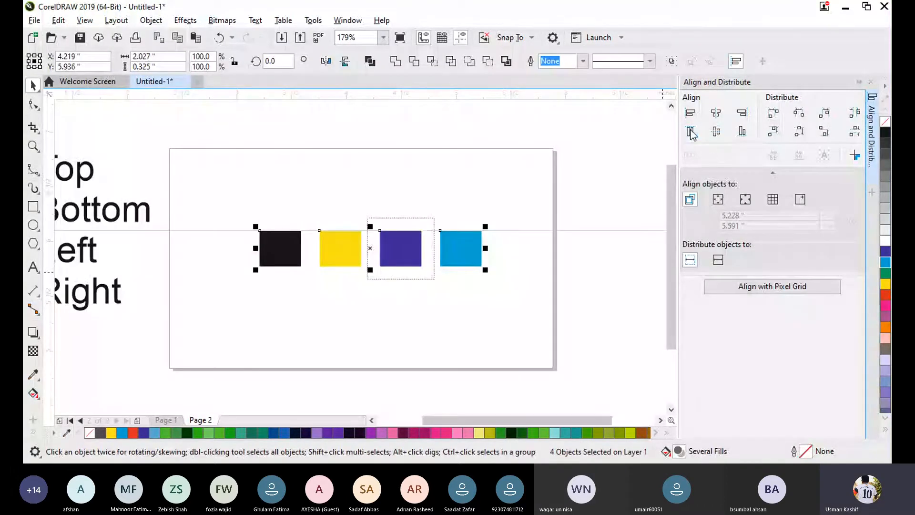
# - Distribute equal horizontal space between the four rectangles over the extent of the page, and clear the selection
pyautogui.moveTo(239, 209); pyautogui.dragTo(532, 285)
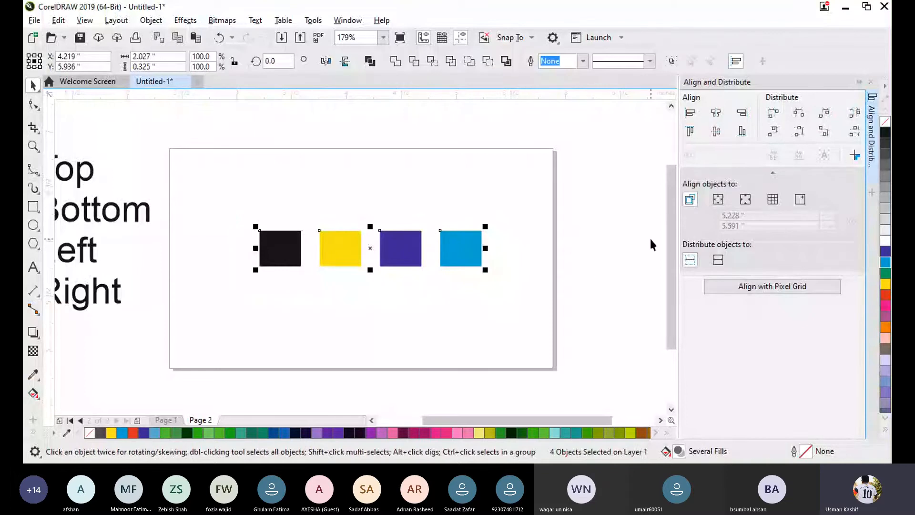
pyautogui.click(717, 259)
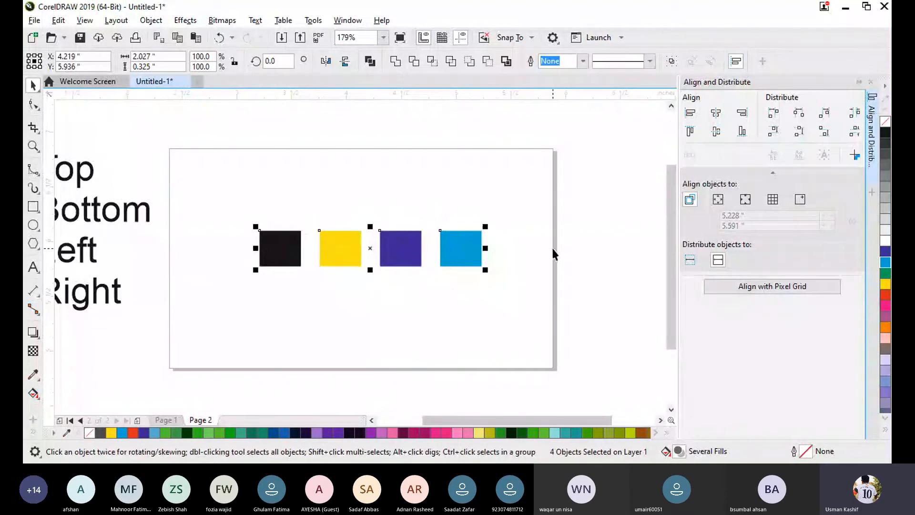
pyautogui.click(854, 115)
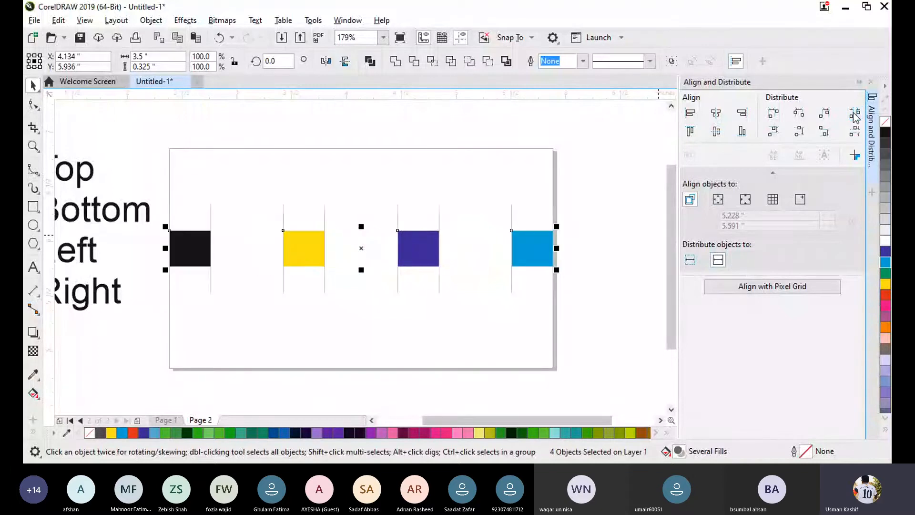
pyautogui.click(180, 286)
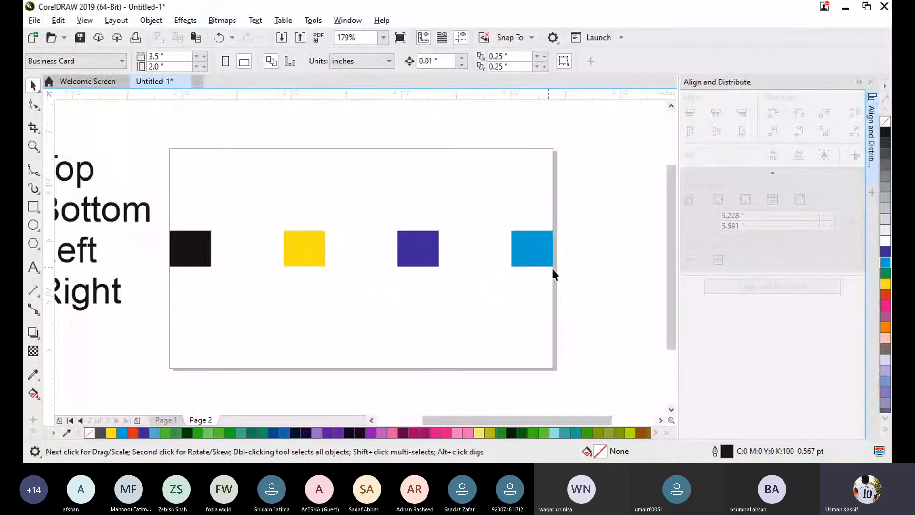
pyautogui.moveTo(493, 278); pyautogui.dragTo(160, 184)
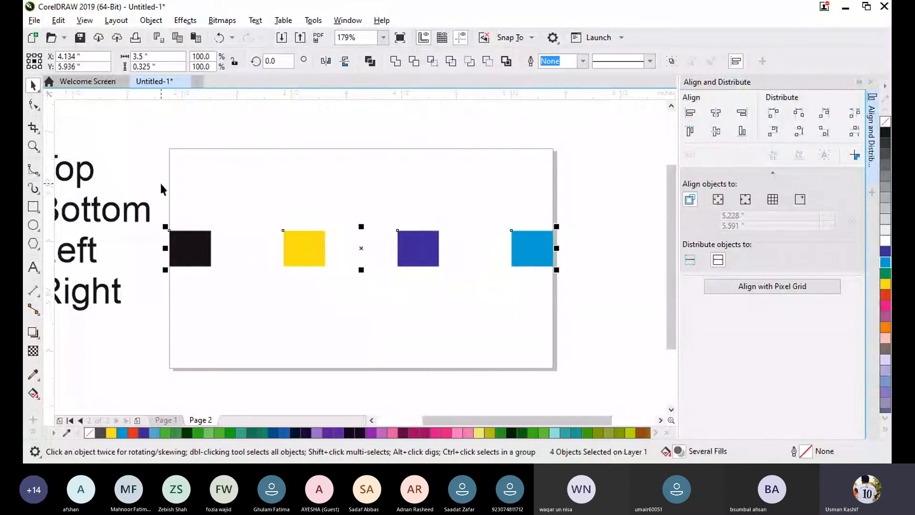
pyautogui.click(608, 295)
# - Move the black, purple and light blue rectangles inward to form a staggered, unevenly spaced row with the yellow one
pyautogui.moveTo(196, 258); pyautogui.dragTo(248, 272)
pyautogui.moveTo(417, 262); pyautogui.dragTo(363, 288)
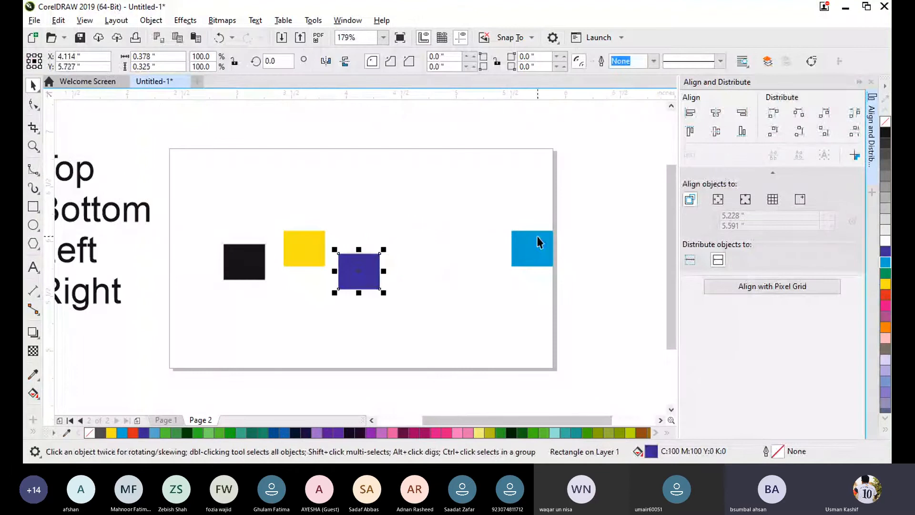
pyautogui.moveTo(537, 242); pyautogui.dragTo(417, 284)
pyautogui.click(372, 312)
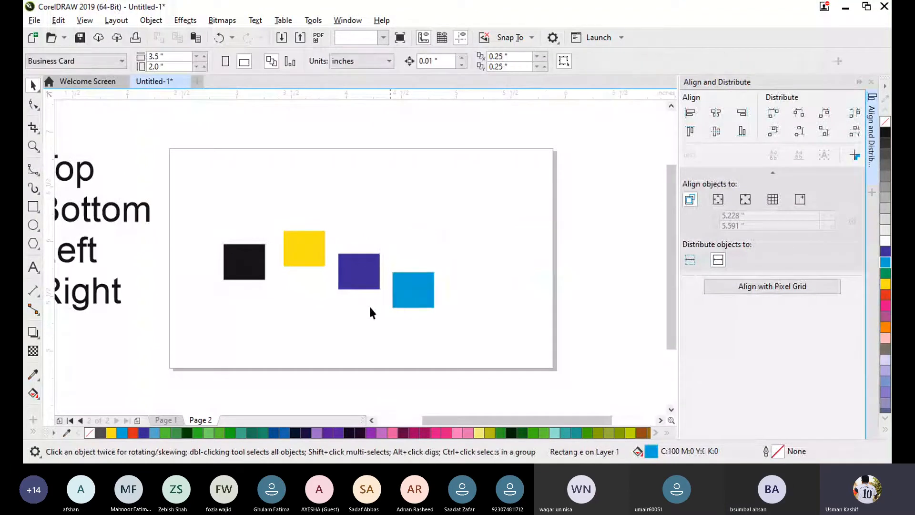
# - Move the four staggered rectangles together to about X 4.168, Y 6.45 inches near the page's upper edge, and clear the selection
pyautogui.moveTo(194, 214); pyautogui.dragTo(447, 317)
pyautogui.moveTo(362, 272); pyautogui.dragTo(396, 199)
pyautogui.click(460, 274)
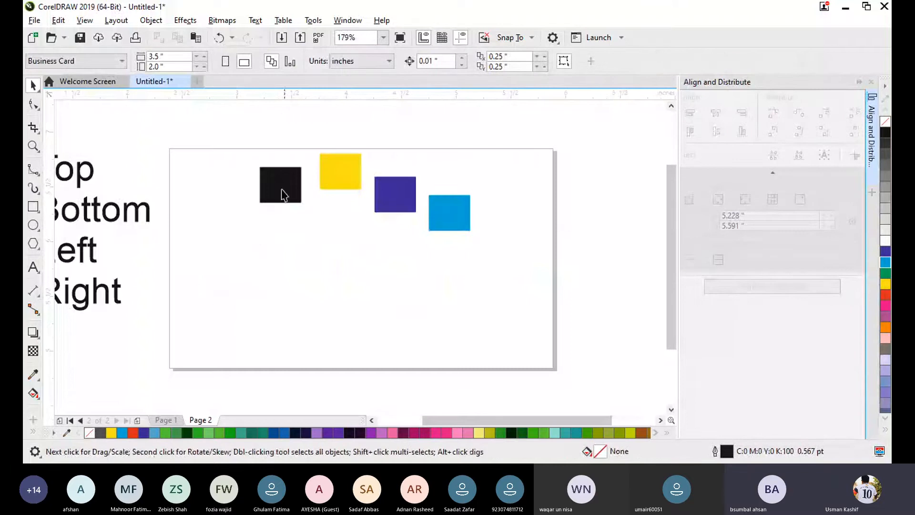
# - Align the four staggered rectangles by their top edges with Active objects as the reference, and clear the selection
pyautogui.moveTo(233, 126); pyautogui.dragTo(516, 264)
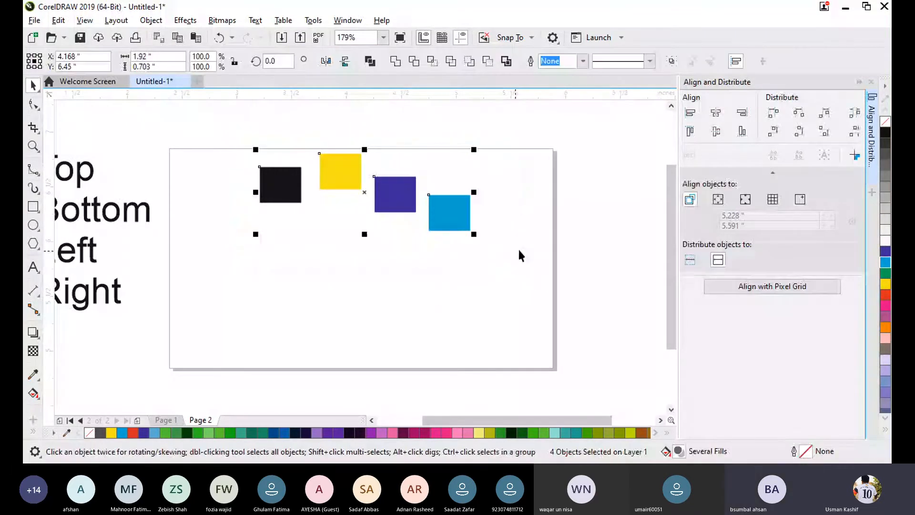
pyautogui.moveTo(528, 273); pyautogui.dragTo(232, 135)
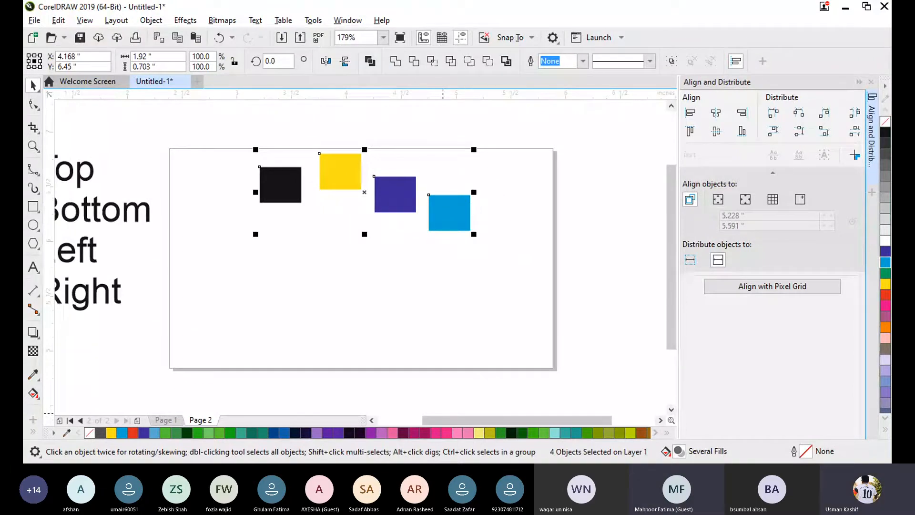
pyautogui.click(548, 273)
pyautogui.moveTo(527, 286); pyautogui.dragTo(249, 142)
pyautogui.click(500, 267)
pyautogui.moveTo(497, 263); pyautogui.dragTo(226, 127)
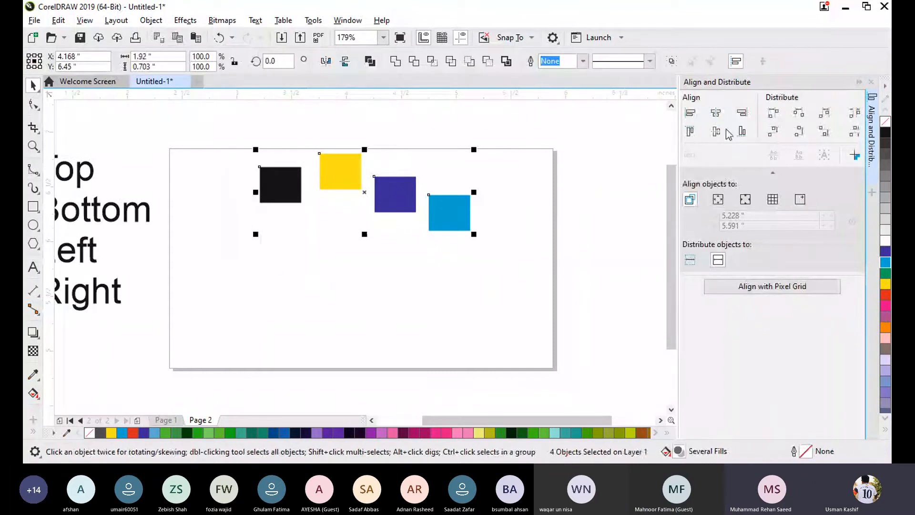
pyautogui.click(690, 130)
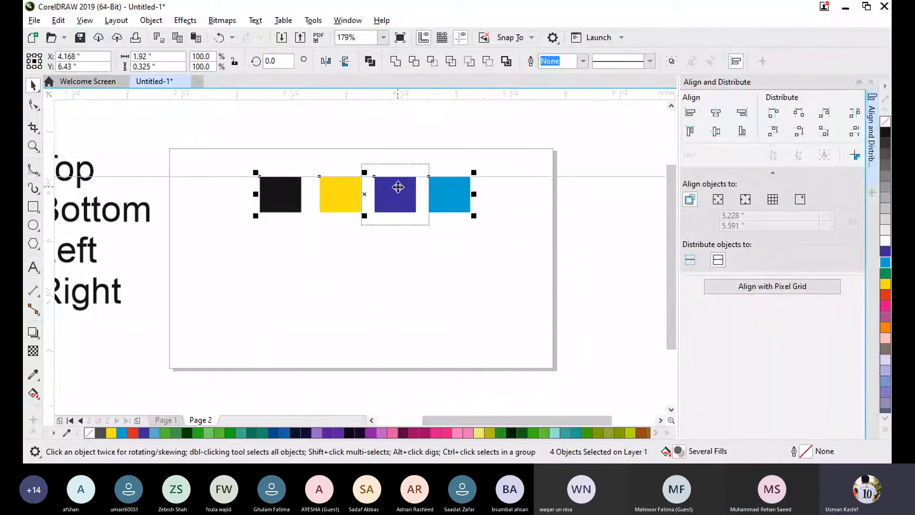
pyautogui.click(473, 256)
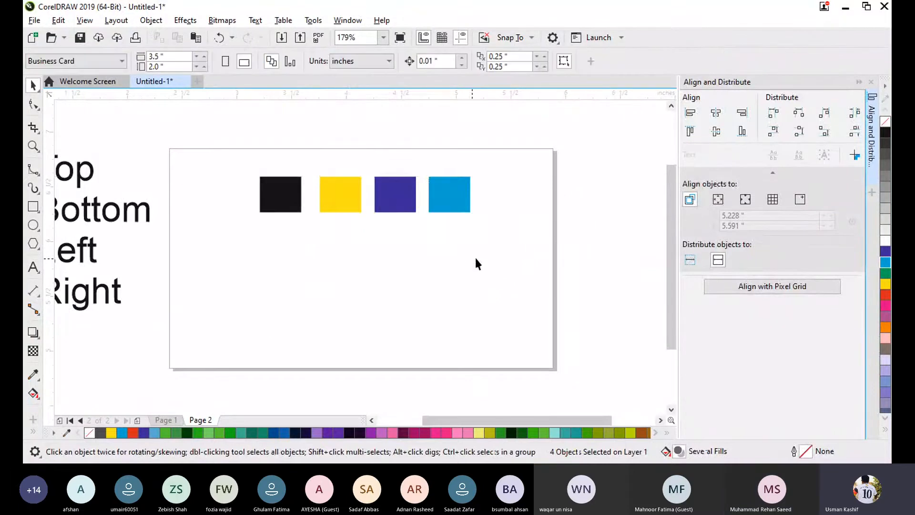
# - Distribute equal horizontal space between the four rectangles within the extent of the selection, leaving nothing selected
pyautogui.moveTo(522, 246); pyautogui.dragTo(230, 146)
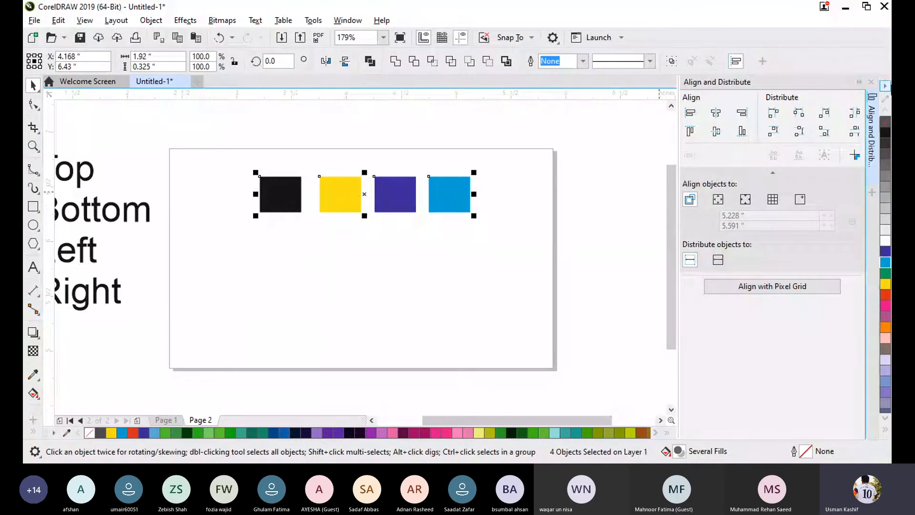
pyautogui.click(854, 112)
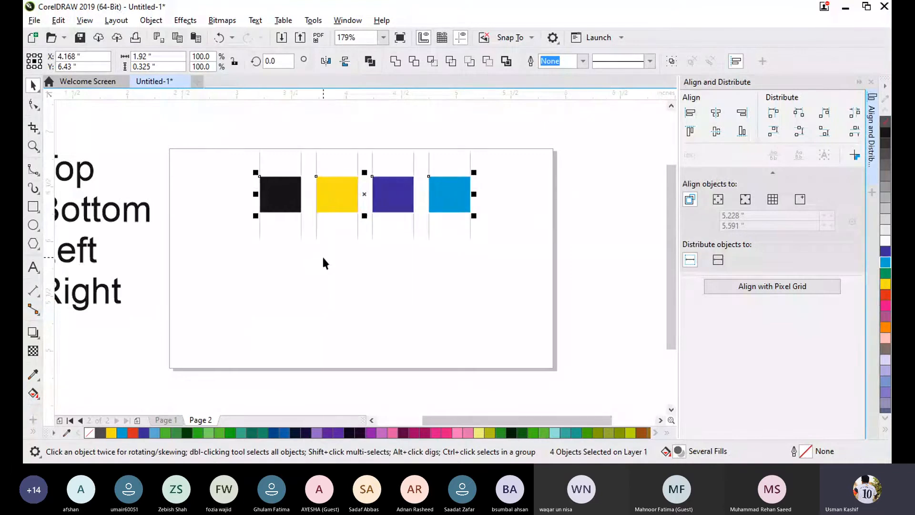
pyautogui.click(444, 236)
pyautogui.moveTo(474, 237); pyautogui.dragTo(261, 149)
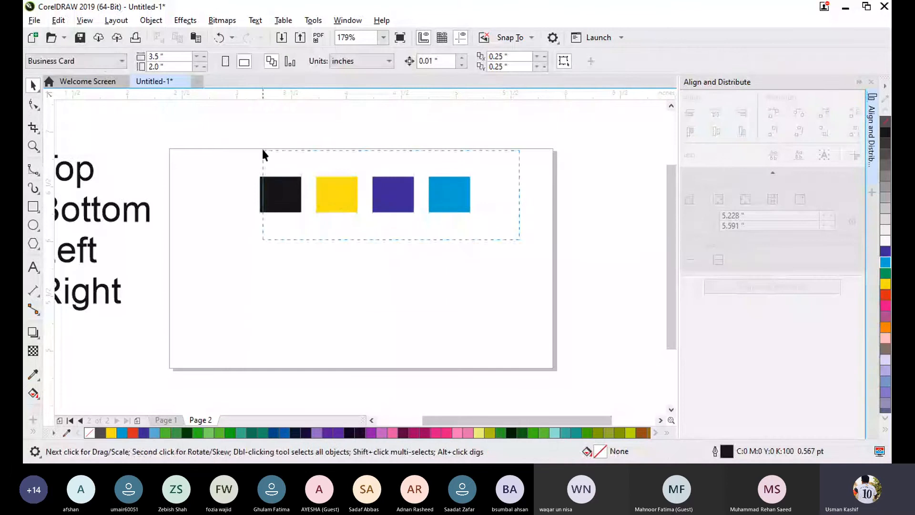
pyautogui.click(346, 243)
# - Place three copies of the yellow rectangle in a column directly below it, reaching the page's lower edge, and clear the selection
pyautogui.click(338, 196)
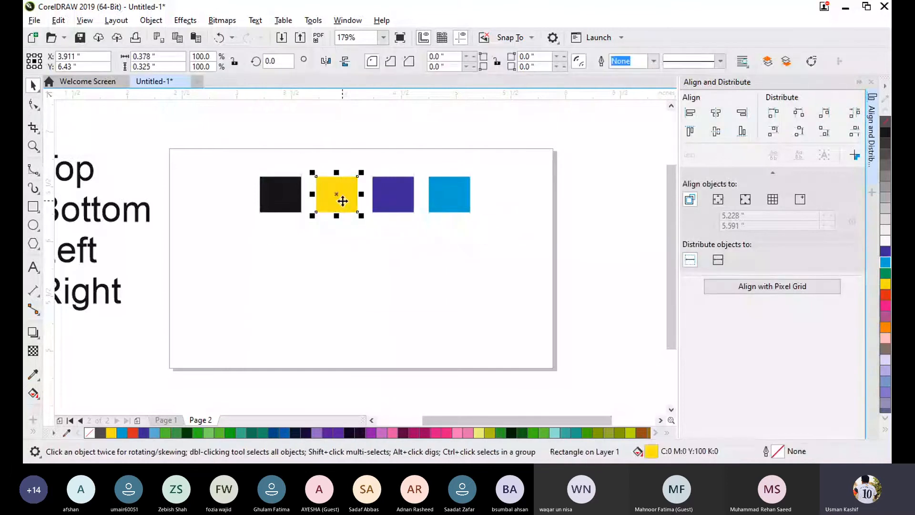
pyautogui.moveTo(338, 196); pyautogui.dragTo(315, 374)
pyautogui.click(447, 248)
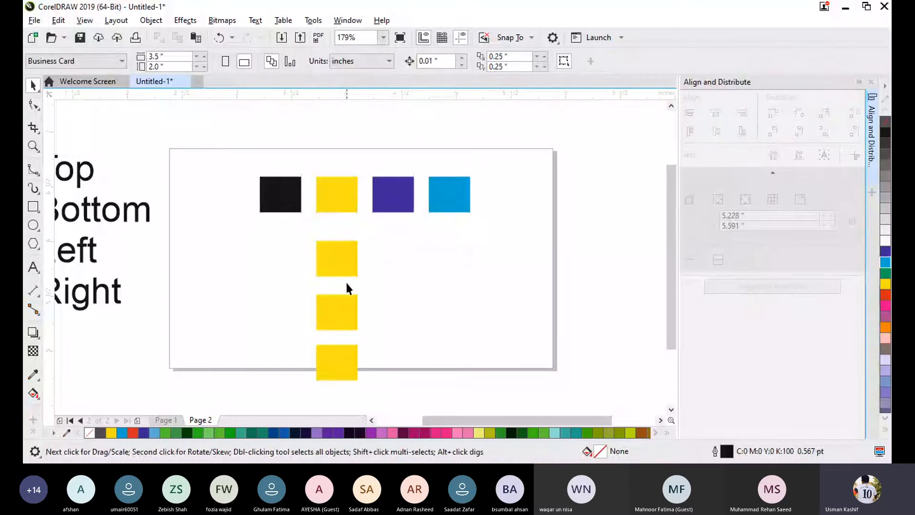
# - Move the first yellow copy up close to the original and the second copy down to about X 3.929, Y 5.286 inches
pyautogui.moveTo(353, 267); pyautogui.dragTo(351, 239)
pyautogui.moveTo(334, 310)
pyautogui.mouseDown()
pyautogui.moveTo(343, 287)
pyautogui.moveTo(338, 308)
pyautogui.mouseUp()
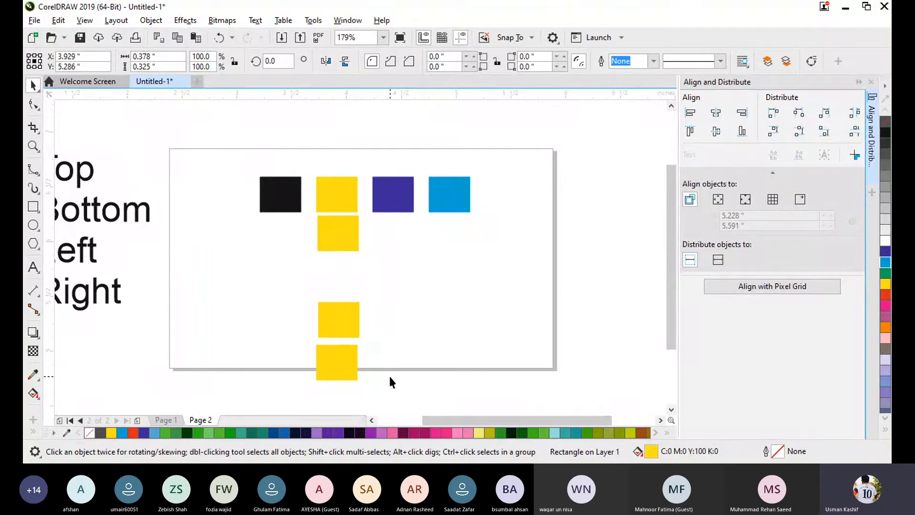
pyautogui.click(387, 374)
pyautogui.click(335, 370)
pyautogui.keyDown('shift'); pyautogui.click(351, 323); pyautogui.keyUp('shift')
pyautogui.keyDown('shift'); pyautogui.click(345, 236); pyautogui.keyUp('shift')
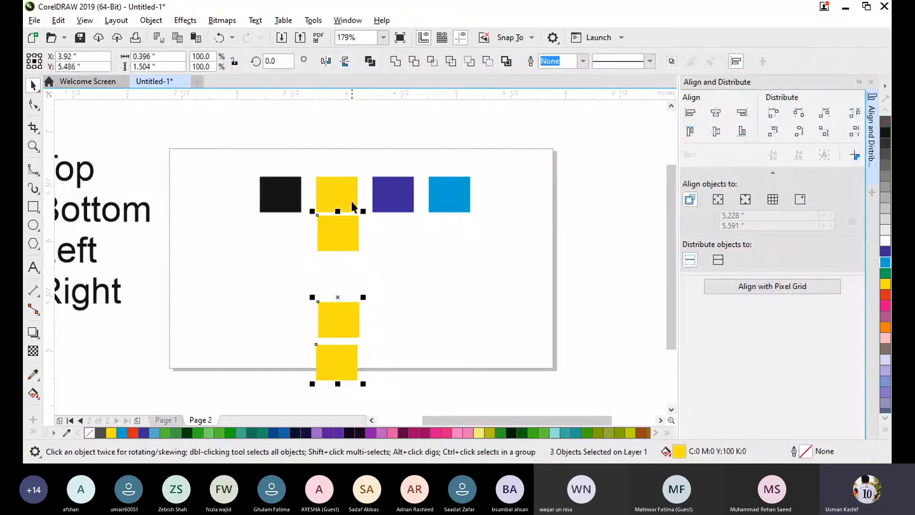
pyautogui.keyDown('shift'); pyautogui.click(353, 190); pyautogui.keyUp('shift')
pyautogui.click(410, 318)
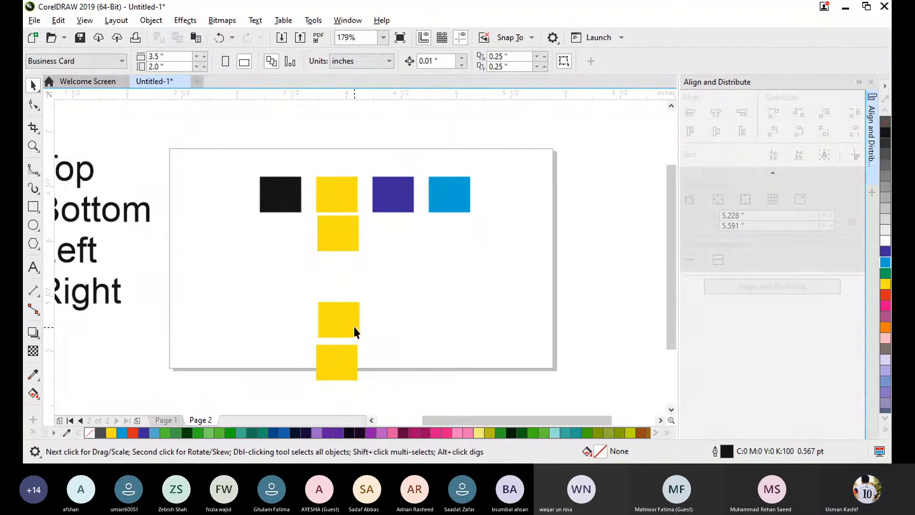
# - Move the second yellow copy up to about X 3.97, Y 5.559 inches and shift the lowest copy up inside the page
pyautogui.moveTo(353, 327); pyautogui.dragTo(358, 297)
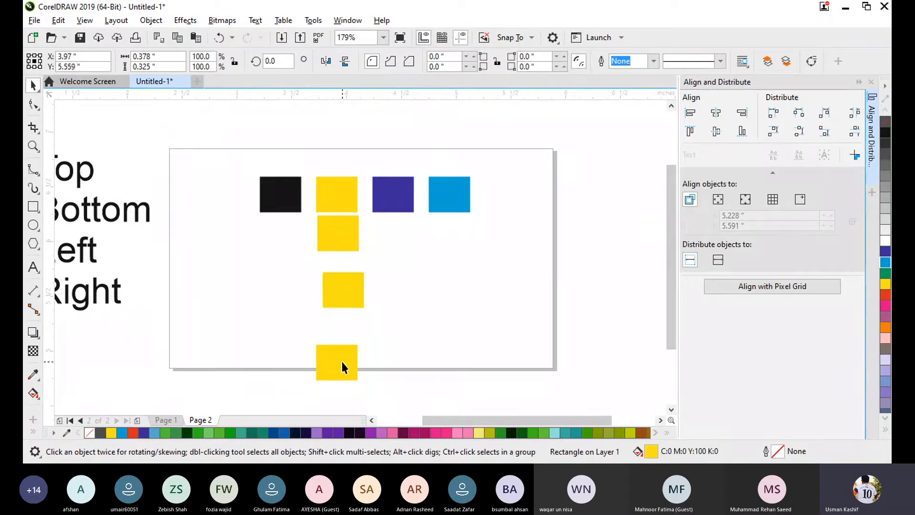
pyautogui.moveTo(341, 361); pyautogui.dragTo(344, 338)
pyautogui.click(339, 387)
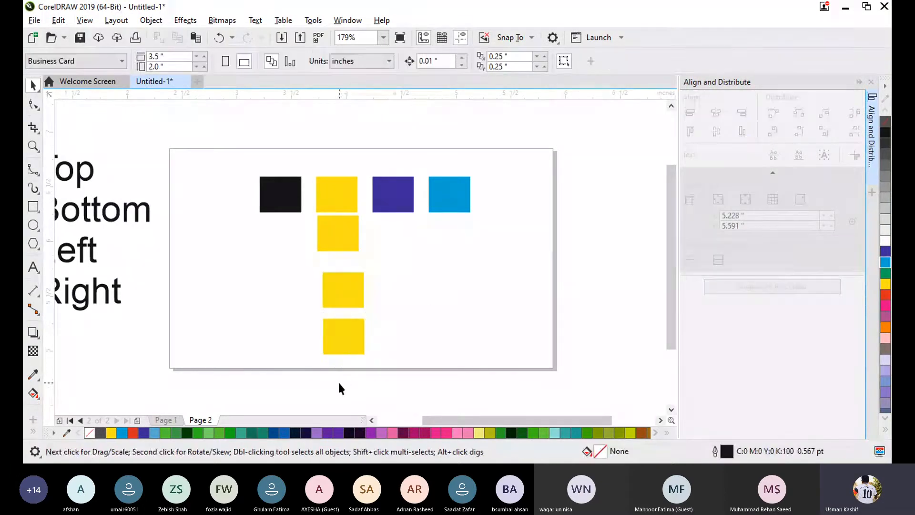
# - Align the four yellow rectangles by their left edges, distribute equal vertical space between them, and clear the selection
pyautogui.click(346, 342)
pyautogui.keyDown('shift'); pyautogui.click(347, 292); pyautogui.keyUp('shift')
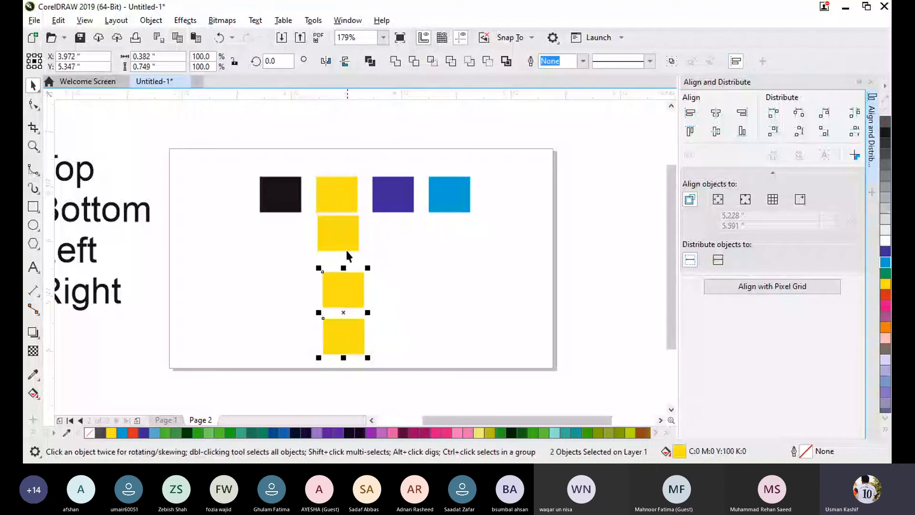
pyautogui.keyDown('shift'); pyautogui.click(346, 232); pyautogui.keyUp('shift')
pyautogui.keyDown('shift'); pyautogui.click(350, 193); pyautogui.keyUp('shift')
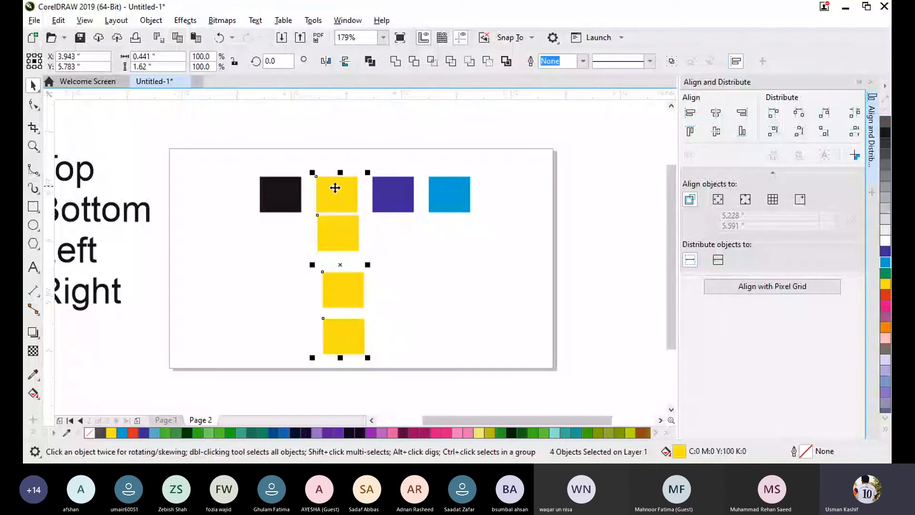
pyautogui.click(690, 114)
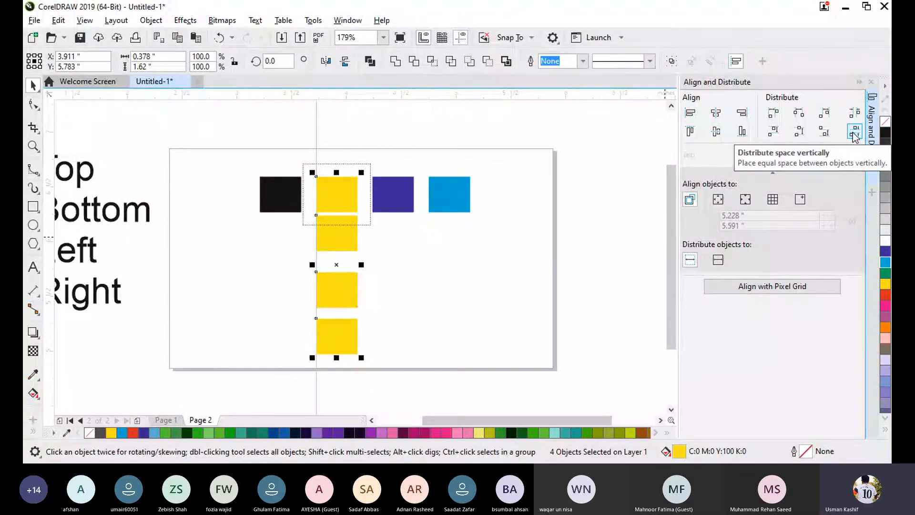
pyautogui.click(852, 133)
pyautogui.click(510, 303)
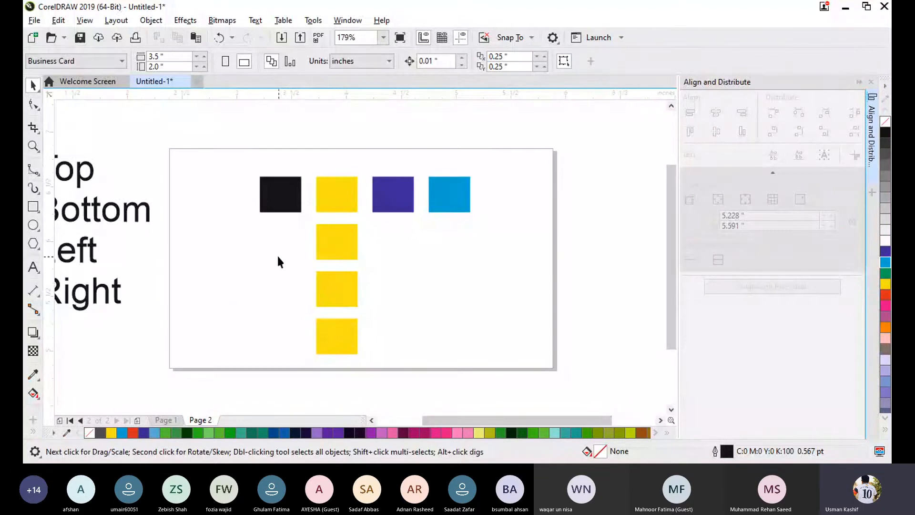
# - Delete all the rectangles on the page, undo the deletion, and clear the selection
pyautogui.moveTo(219, 141); pyautogui.dragTo(499, 371)
pyautogui.press('Delete')
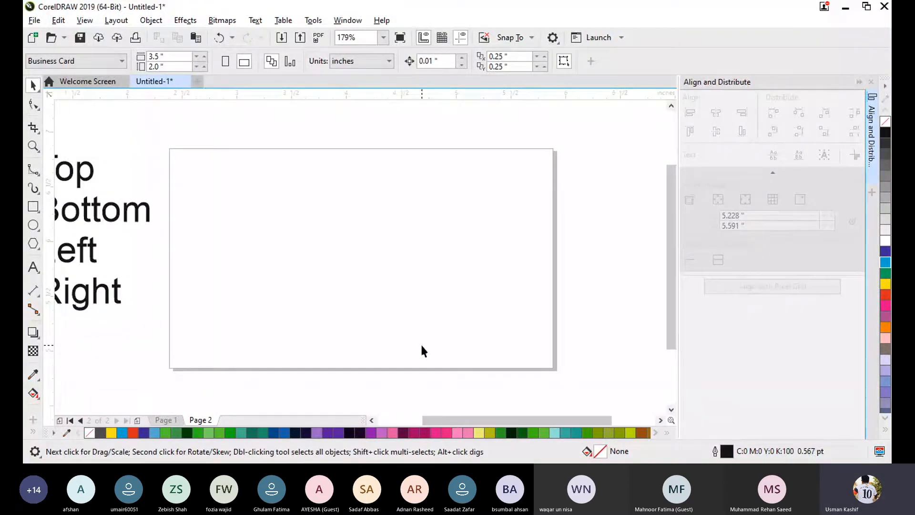
pyautogui.hotkey('ctrl', 'z')
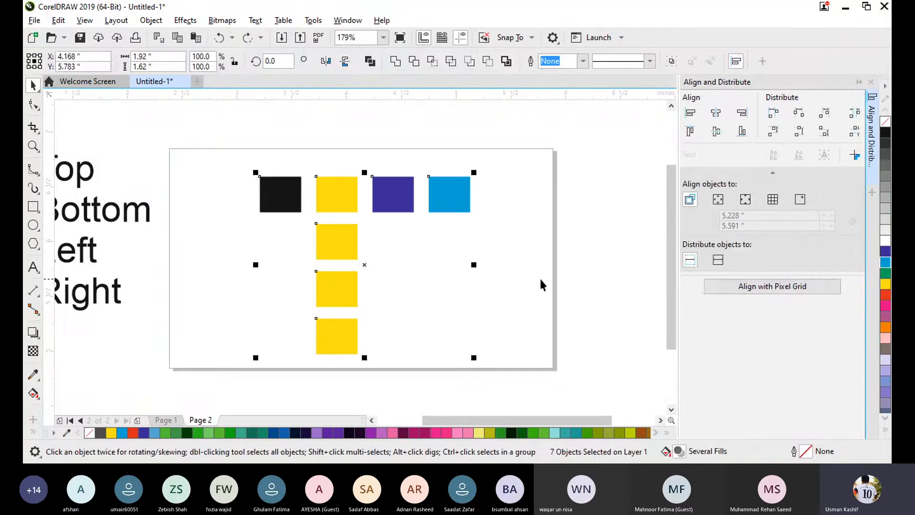
pyautogui.click(563, 271)
# - Reselect only the column of four yellow rectangles and distribute equal vertical space between them again
pyautogui.moveTo(340, 151); pyautogui.dragTo(336, 361)
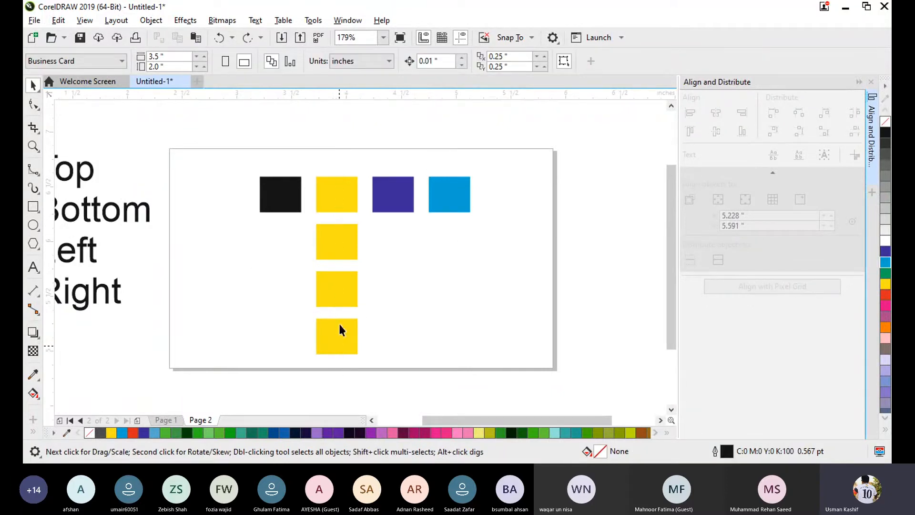
pyautogui.moveTo(305, 155); pyautogui.dragTo(365, 357)
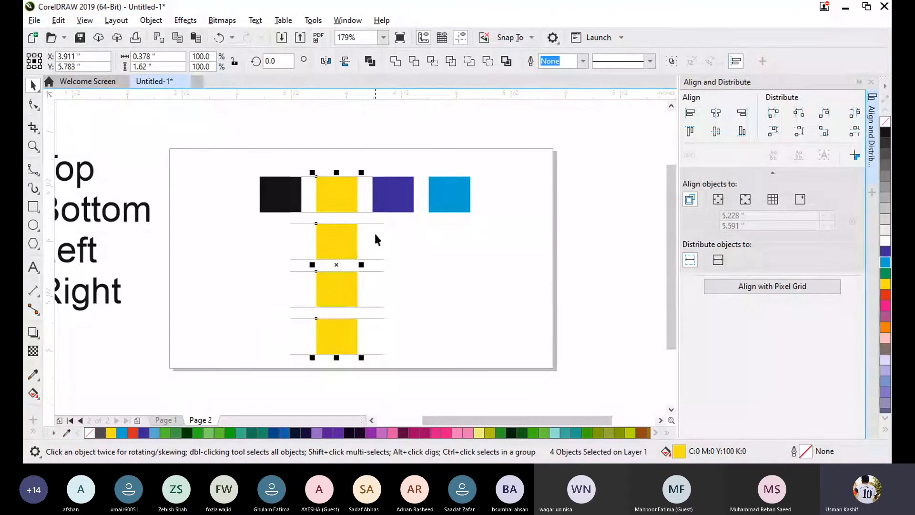
# - Reselect the yellow column and place horizontal guidelines along the top row's upper edge and the lowest yellow rectangle's upper edge
pyautogui.click(588, 196)
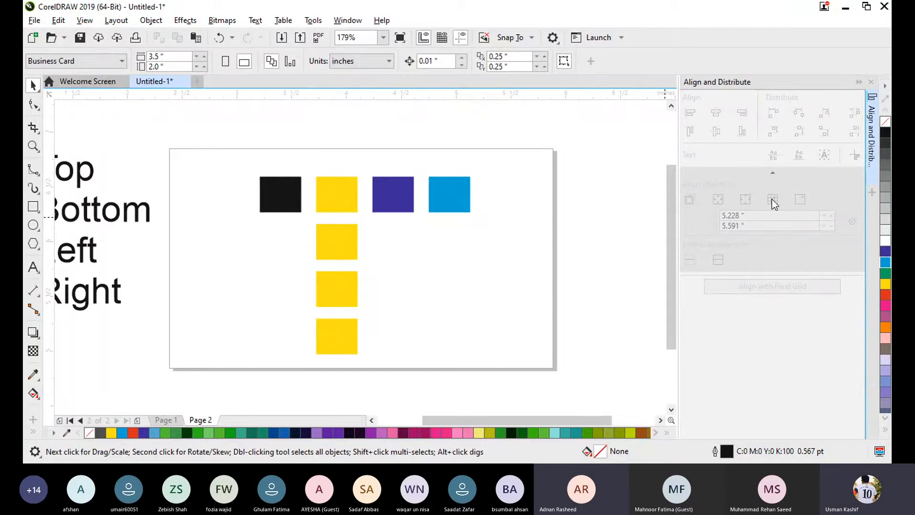
pyautogui.moveTo(311, 162); pyautogui.dragTo(364, 365)
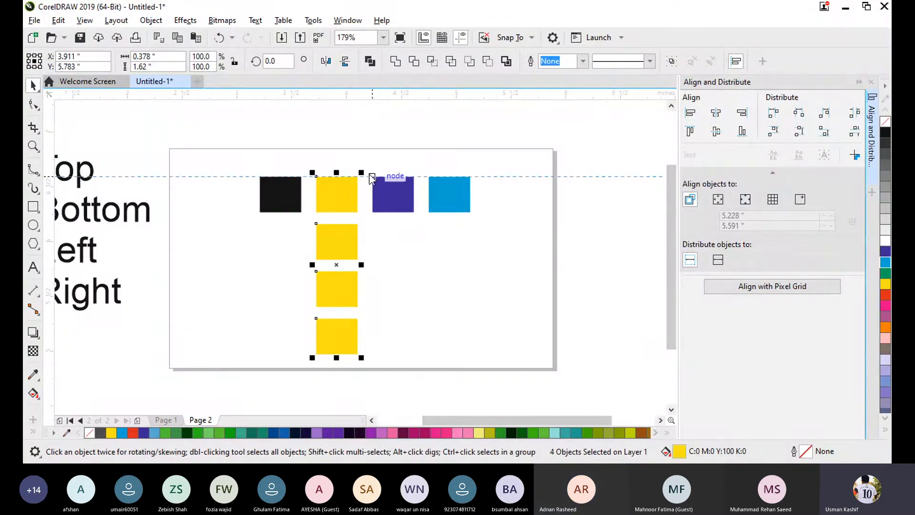
pyautogui.moveTo(372, 176); pyautogui.dragTo(372, 177)
pyautogui.moveTo(409, 94); pyautogui.dragTo(435, 317)
# - Align the top yellow and light blue rectangles by their bottom edges to the grid, at about Y 5.163 inches, and clear the selection
pyautogui.click(346, 197)
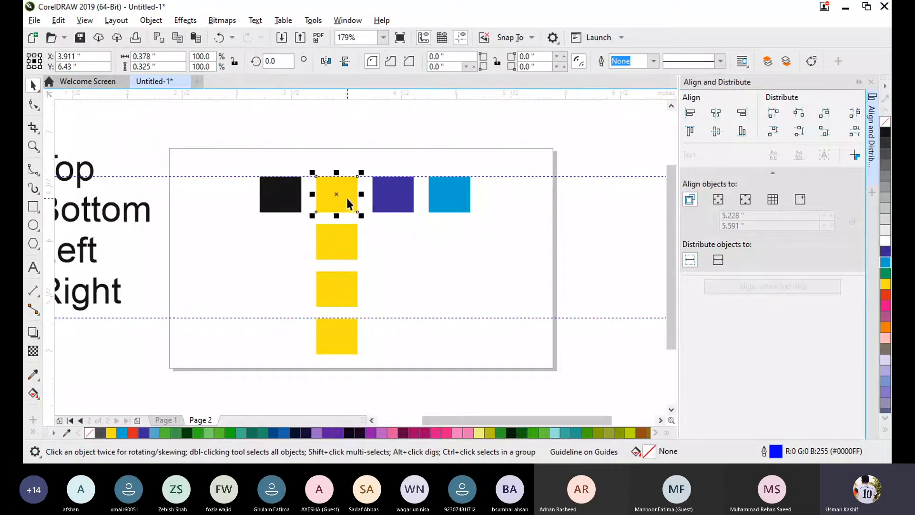
pyautogui.click(455, 194)
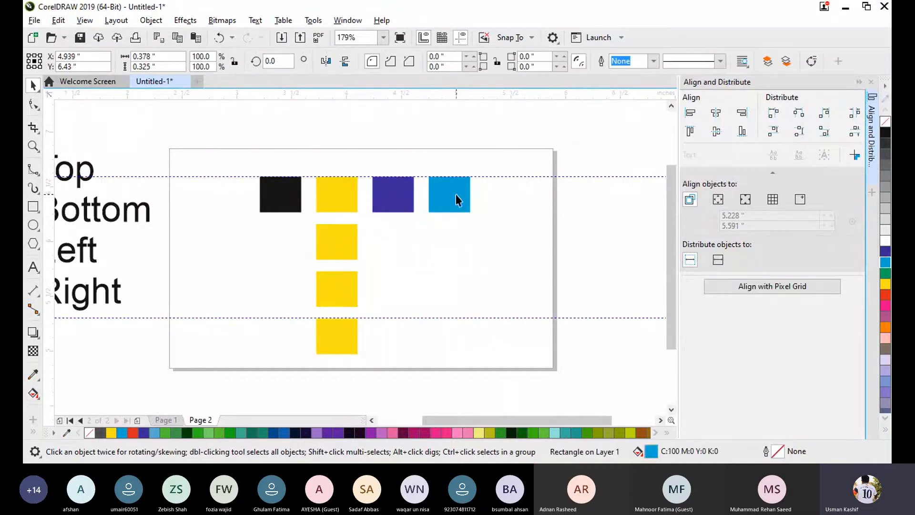
pyautogui.keyDown('shift'); pyautogui.click(346, 195); pyautogui.keyUp('shift')
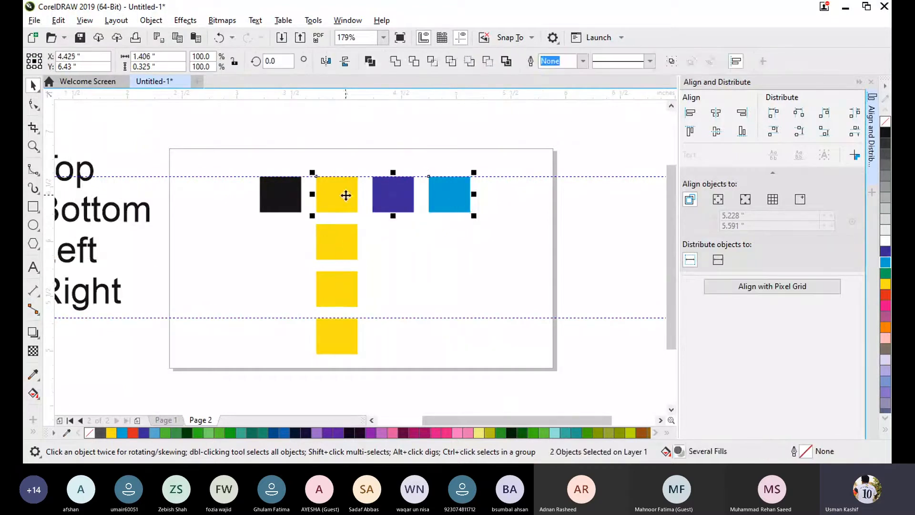
pyautogui.click(772, 199)
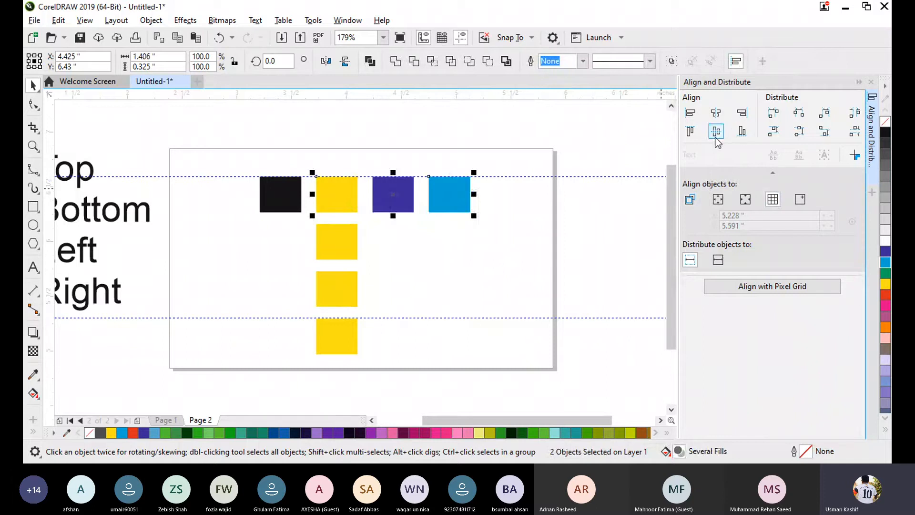
pyautogui.click(741, 131)
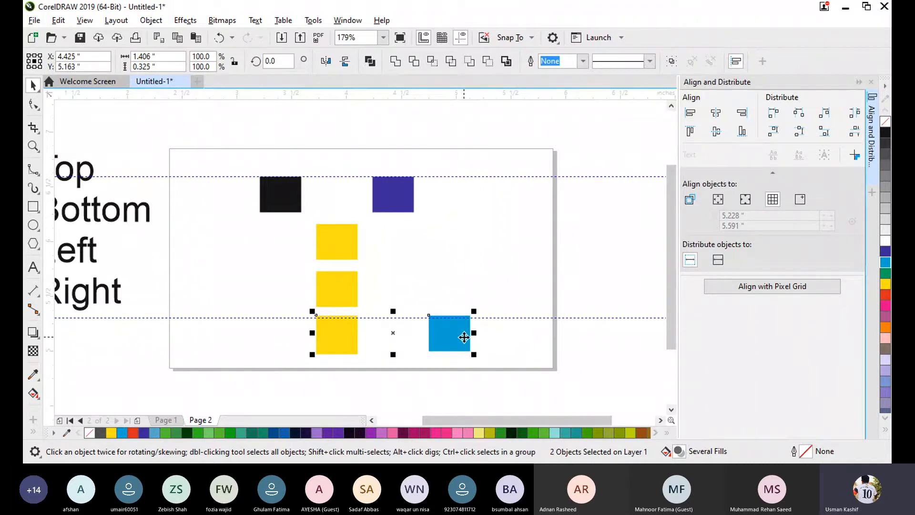
pyautogui.click(608, 323)
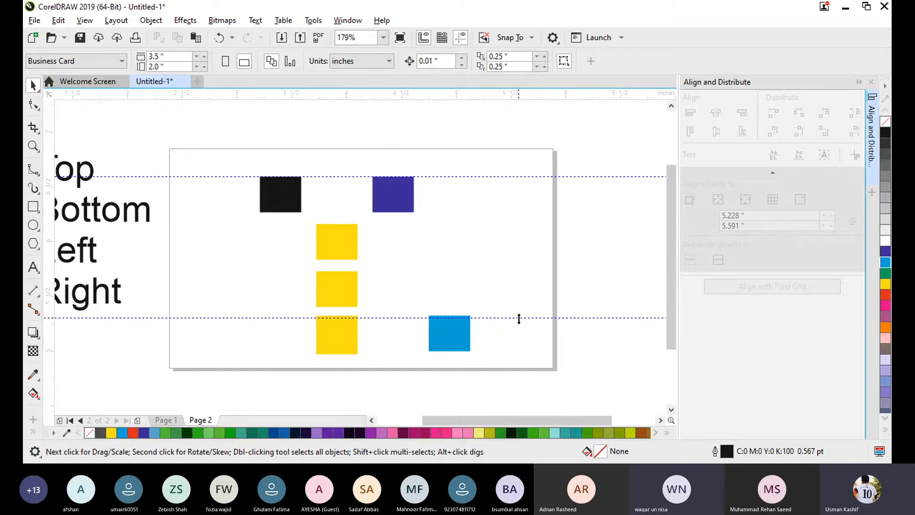
# - Remove both horizontal guidelines from the page
pyautogui.click(518, 318)
pyautogui.moveTo(519, 318); pyautogui.dragTo(525, 173)
pyautogui.click(526, 266)
pyautogui.click(522, 214)
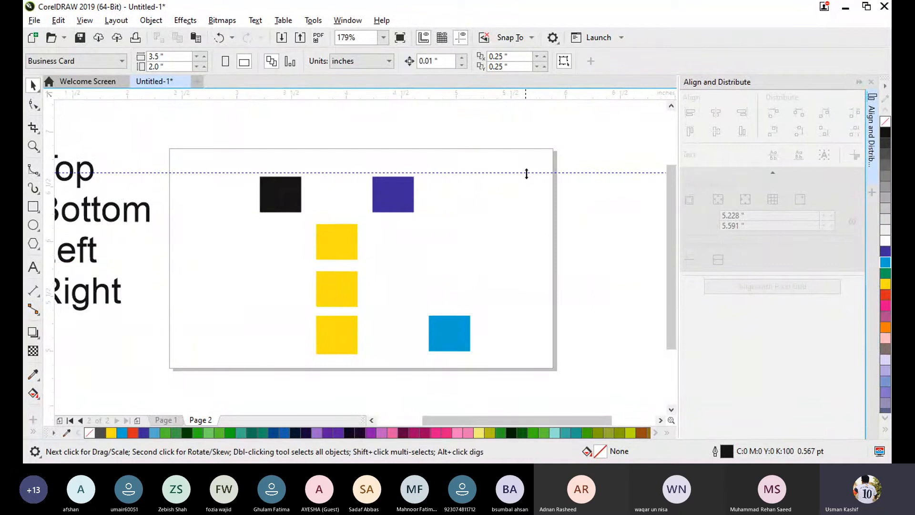
pyautogui.click(526, 173)
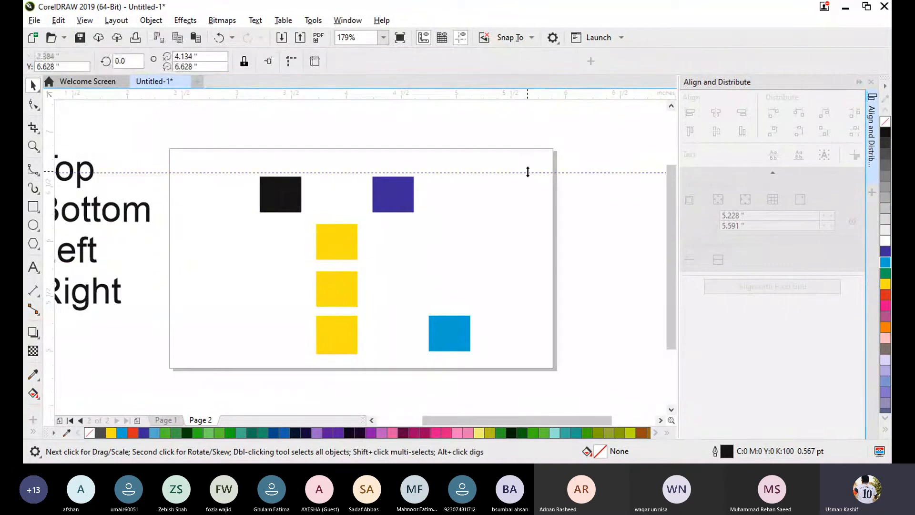
pyautogui.click(543, 192)
pyautogui.click(553, 173)
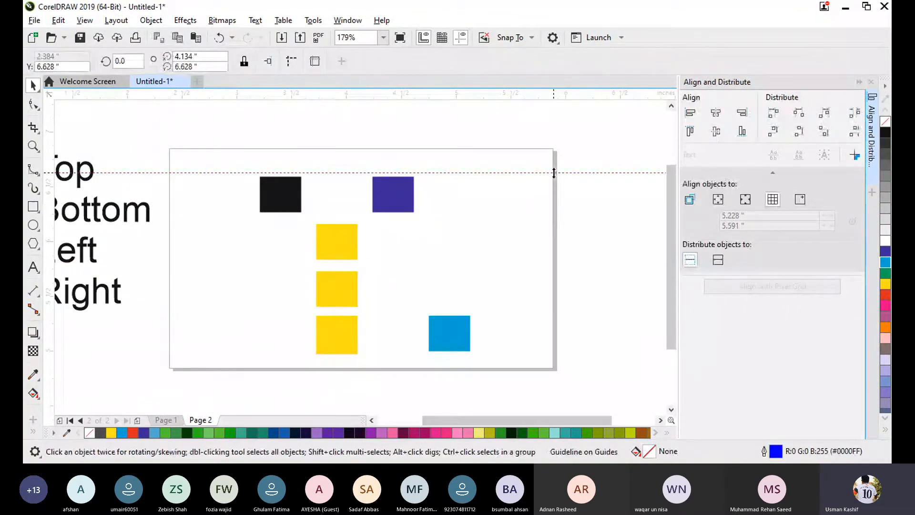
pyautogui.click(399, 201)
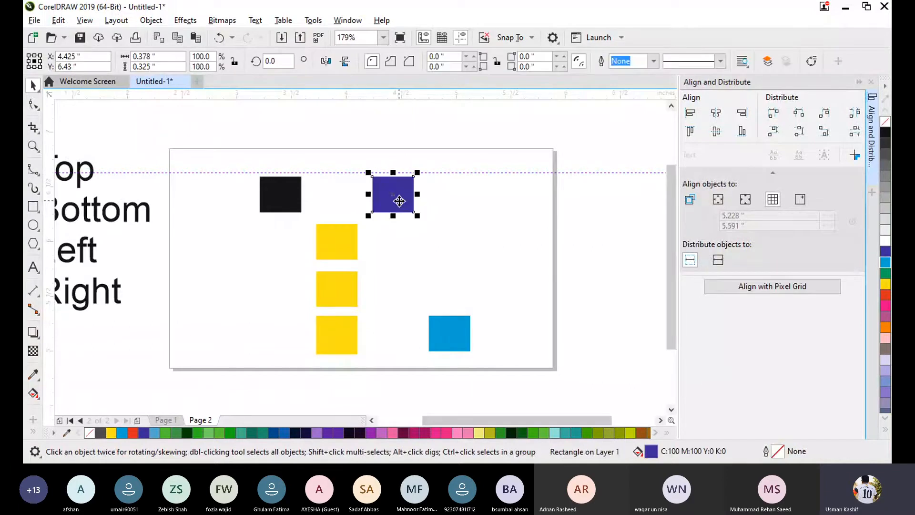
pyautogui.click(482, 178)
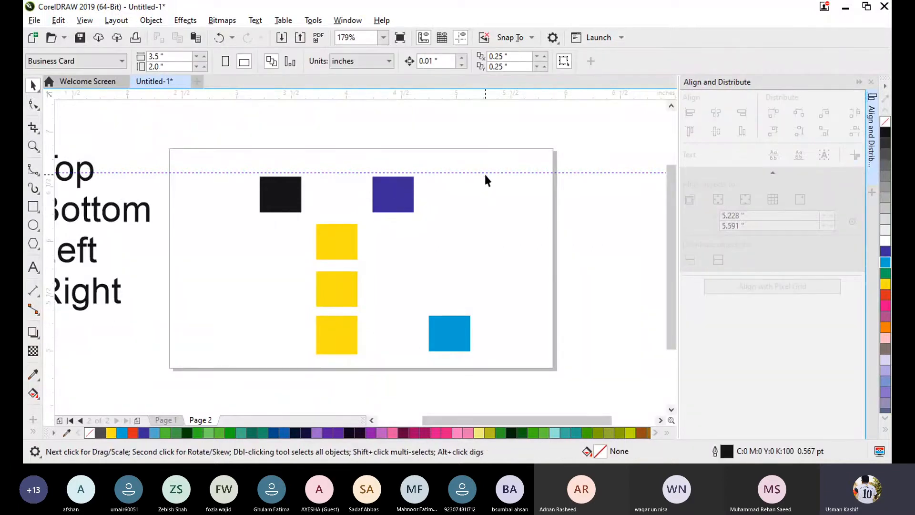
pyautogui.click(485, 173)
pyautogui.press('Delete')
# - Select the light blue, purple and upper yellow rectangles together and move them to about X 4.419, Y 5.843 inches
pyautogui.click(449, 333)
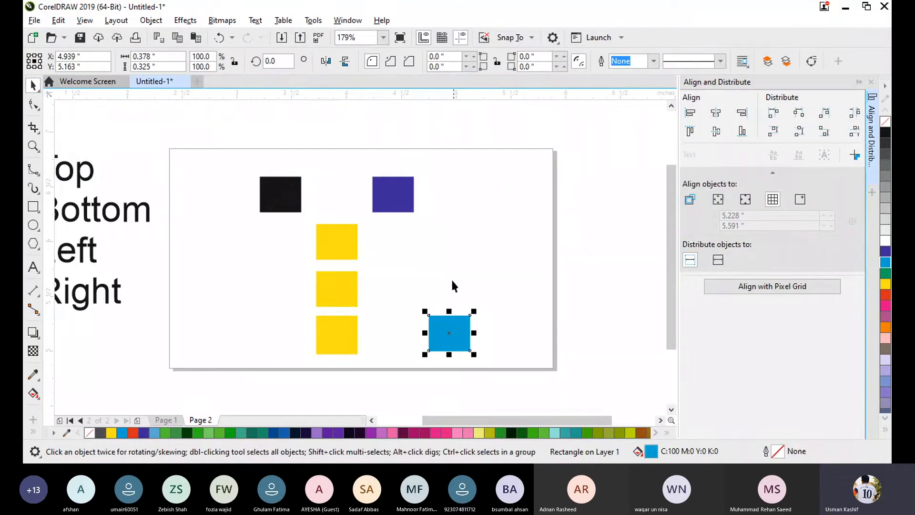
pyautogui.keyDown('shift'); pyautogui.click(400, 207); pyautogui.keyUp('shift')
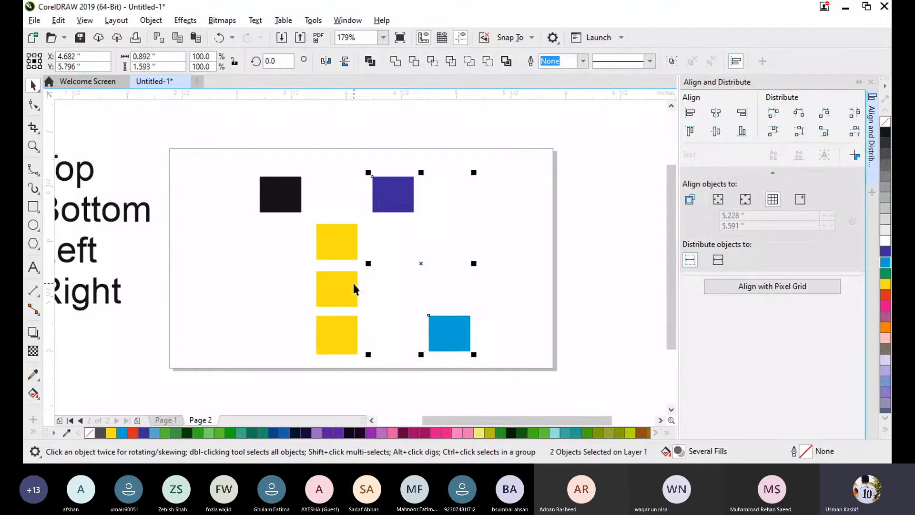
pyautogui.keyDown('shift'); pyautogui.click(350, 253); pyautogui.keyUp('shift')
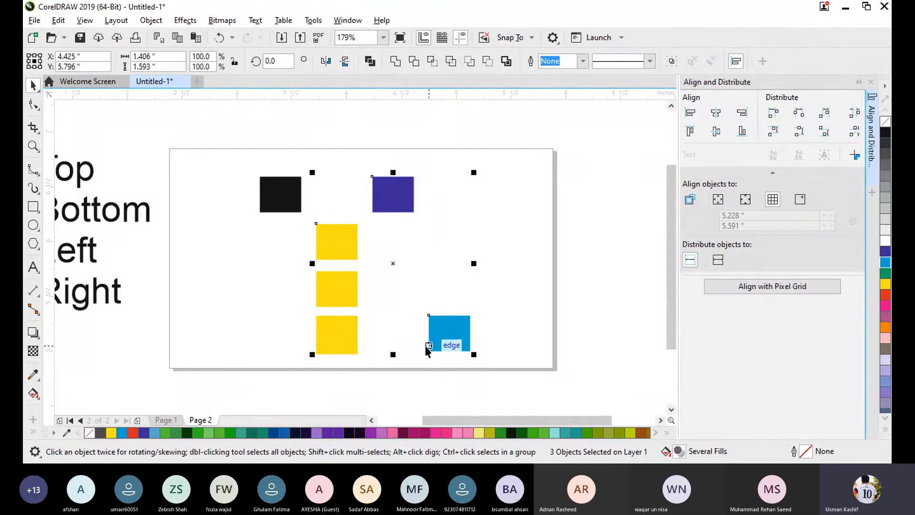
pyautogui.moveTo(397, 263)
pyautogui.mouseDown()
pyautogui.moveTo(421, 265)
pyautogui.moveTo(396, 258)
pyautogui.mouseUp()
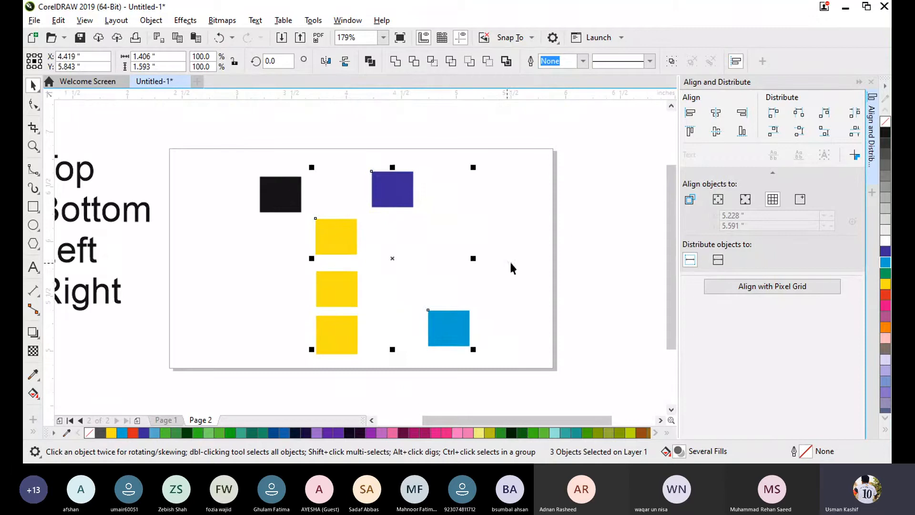
# - Align the right edges of the three selected rectangles to a specified point at about X 5.583, Y 6.099 inches
pyautogui.click(802, 200)
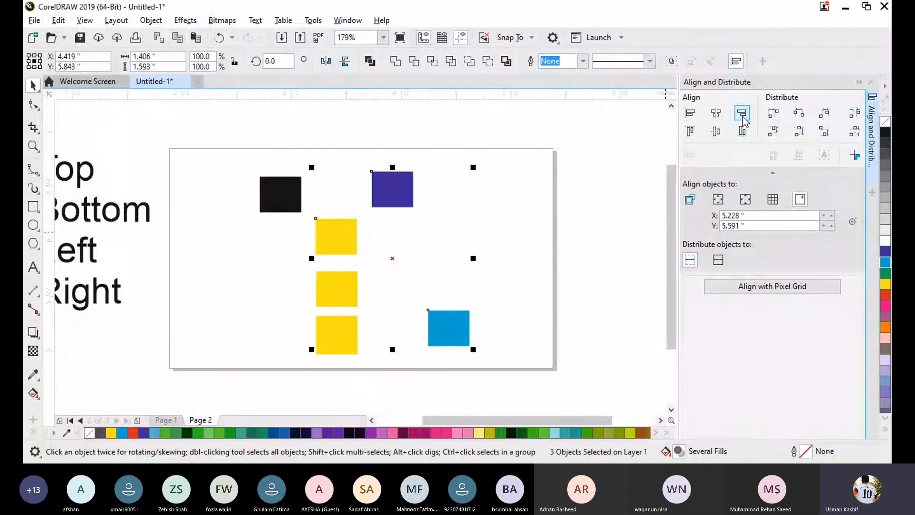
pyautogui.click(853, 222)
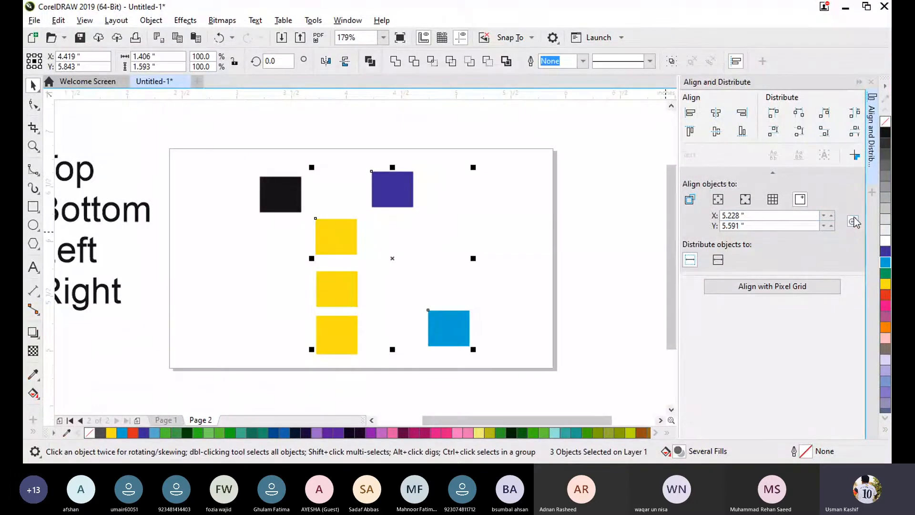
pyautogui.click(519, 230)
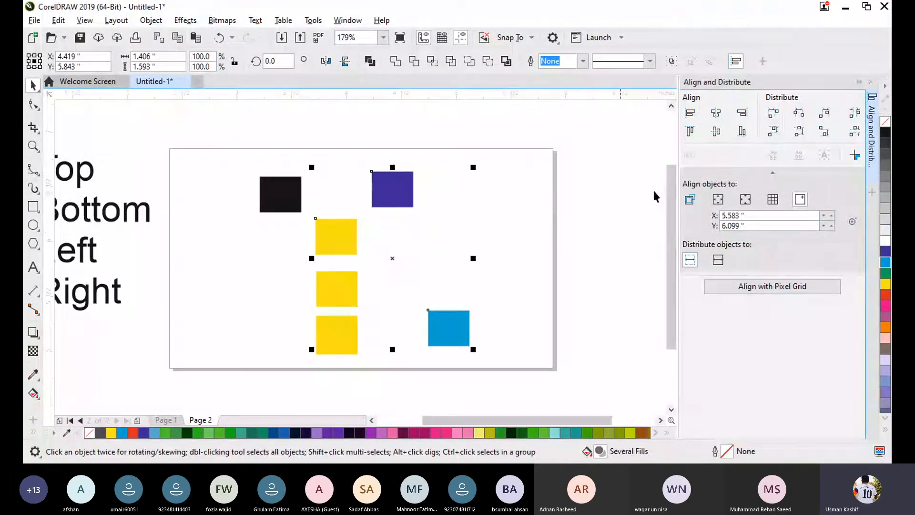
pyautogui.click(743, 117)
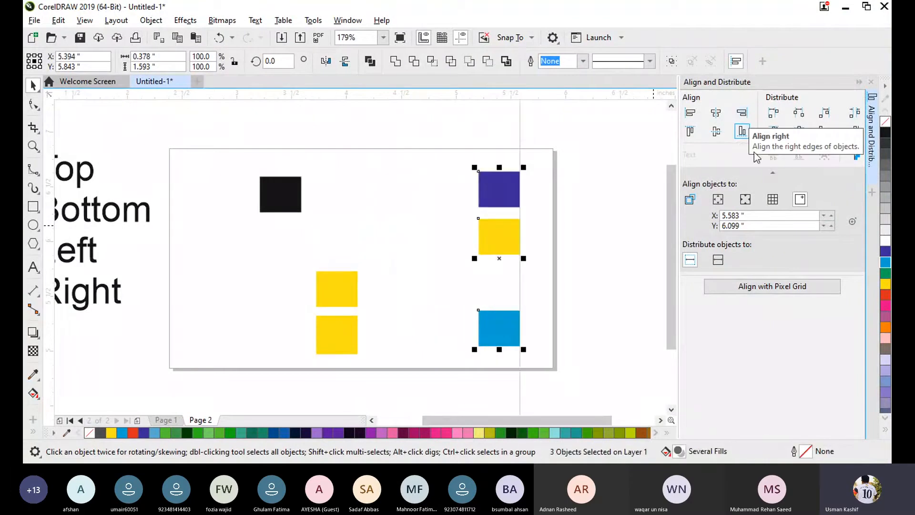
# - Align the left edges of the same three rectangles to a specified point at about X 2.83, Y 5.147 inches and clear the selection
pyautogui.click(851, 223)
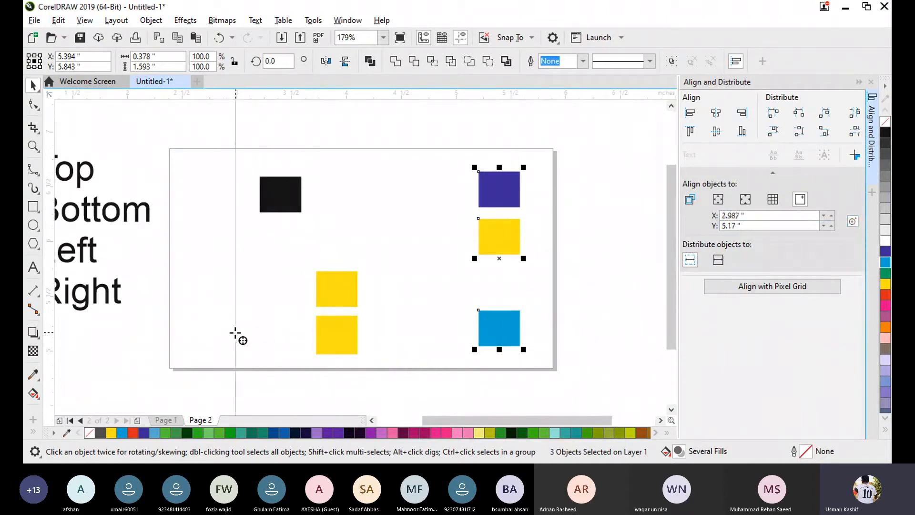
pyautogui.click(218, 335)
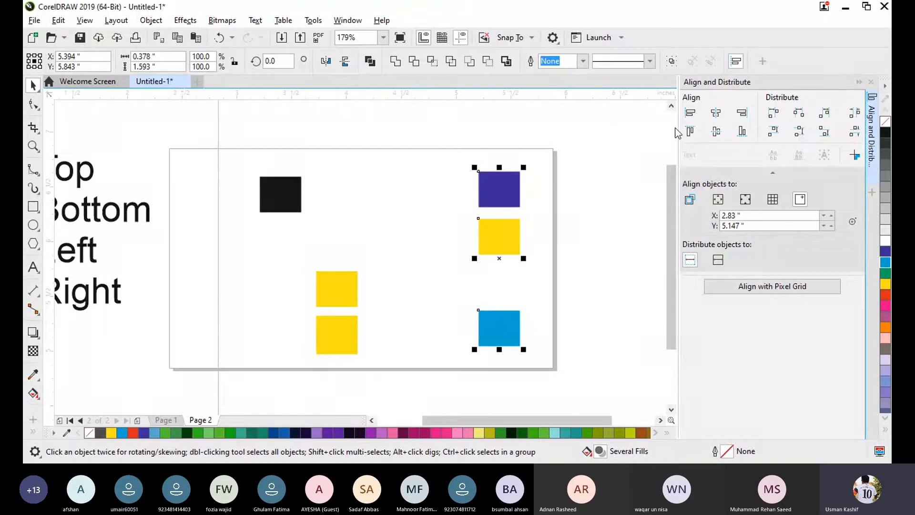
pyautogui.click(689, 113)
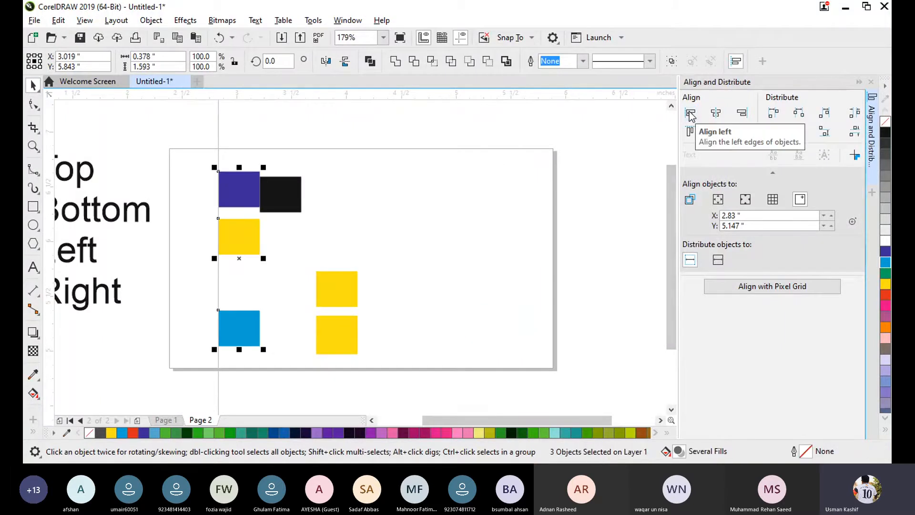
pyautogui.click(402, 251)
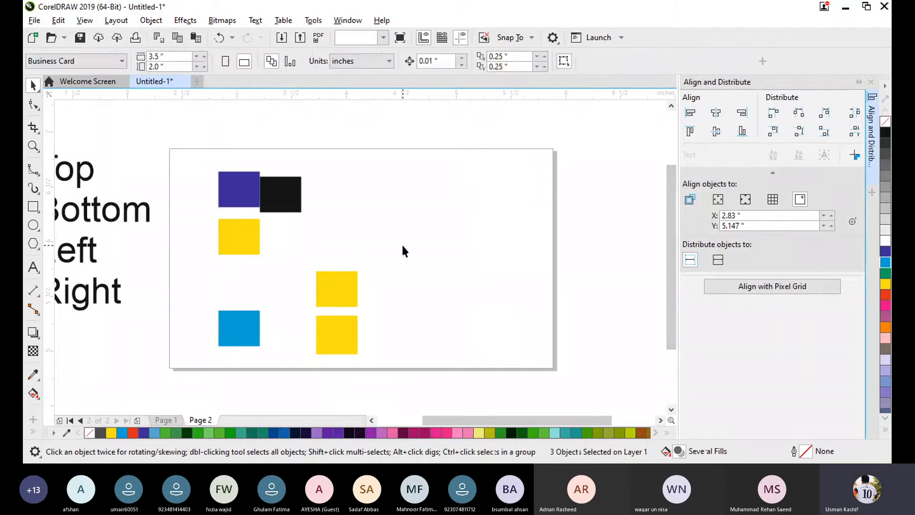
# - Move the black rectangle just above the lower yellow rectangles and select that whole column
pyautogui.moveTo(262, 204); pyautogui.dragTo(339, 249)
pyautogui.click(420, 193)
pyautogui.moveTo(308, 220); pyautogui.dragTo(373, 364)
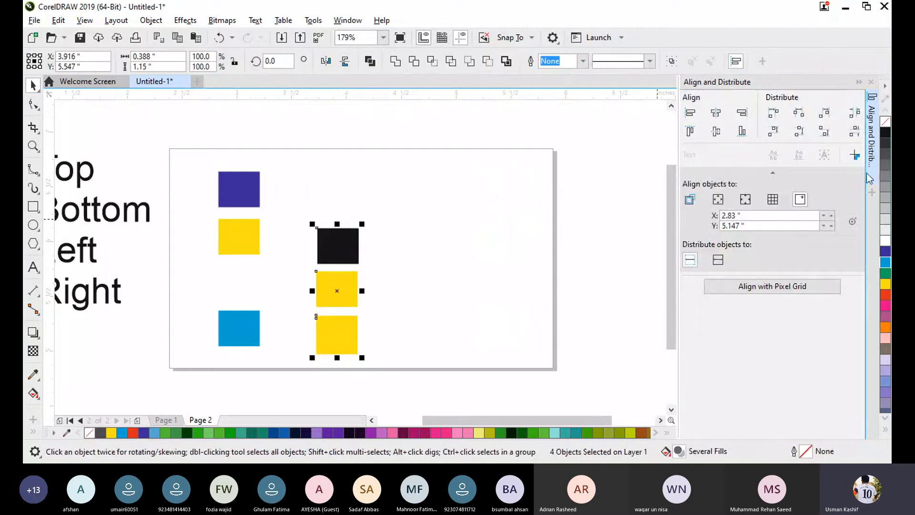
# - Align the left edges of the black and yellow column to the specified point at X 2.83, Y 5.147 inches
pyautogui.click(857, 220)
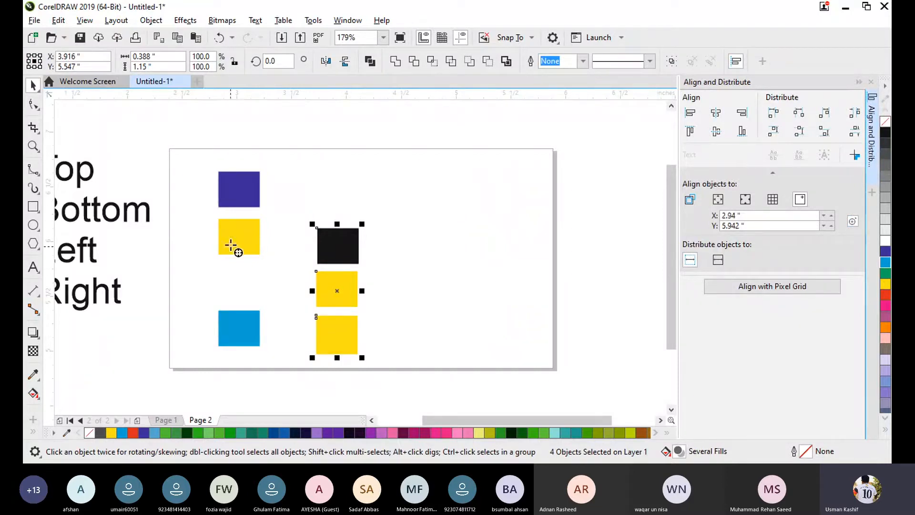
pyautogui.click(692, 115)
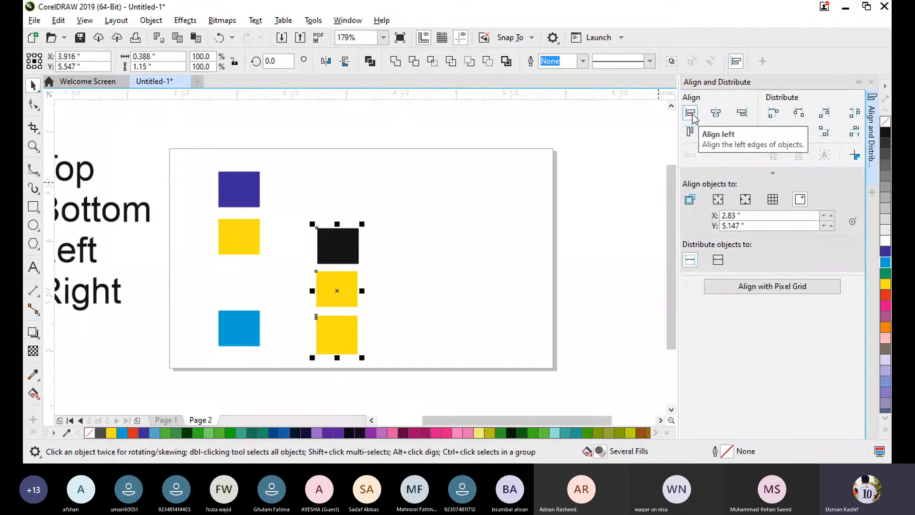
pyautogui.click(692, 116)
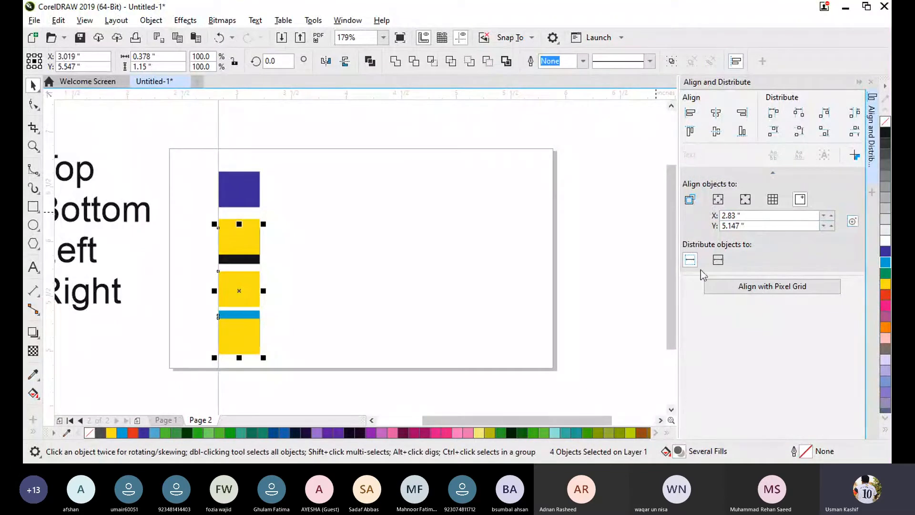
# - Align the column's left edges to a new specified point at about X 5.002, Y 5.205 inches and clear the selection
pyautogui.click(852, 222)
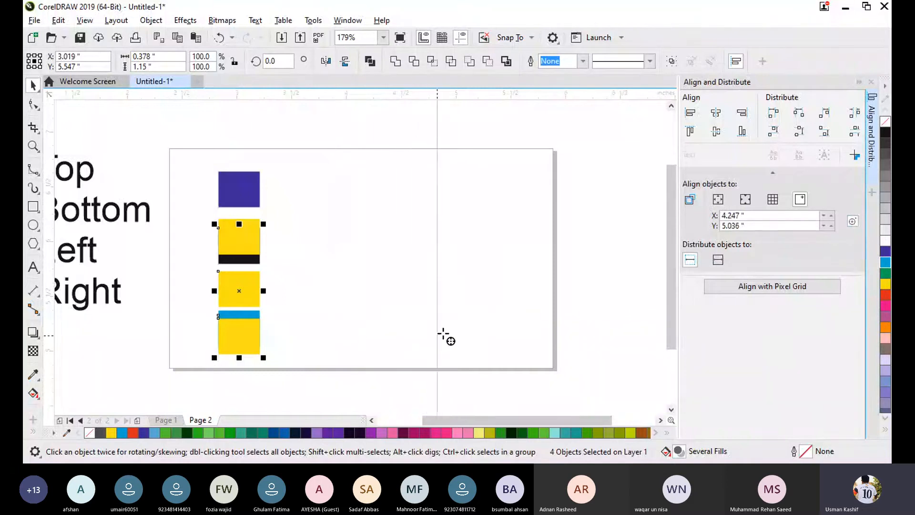
pyautogui.click(455, 328)
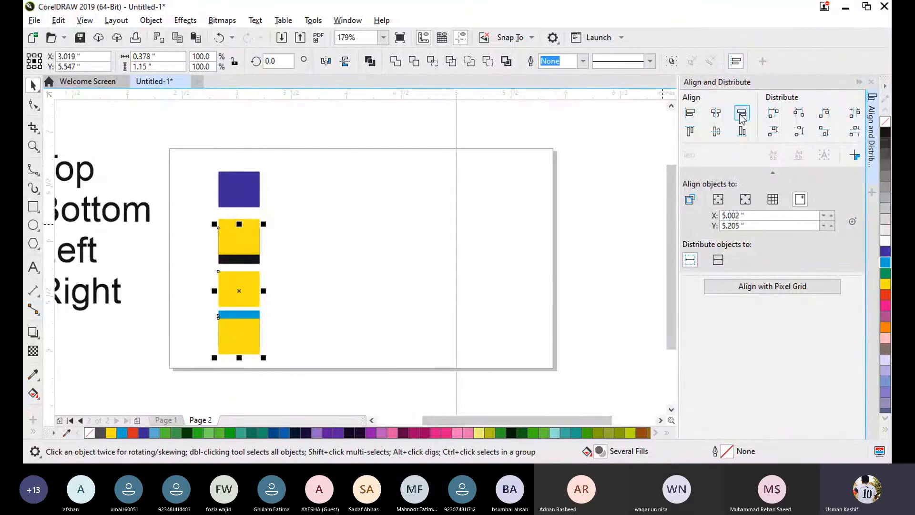
pyautogui.click(691, 114)
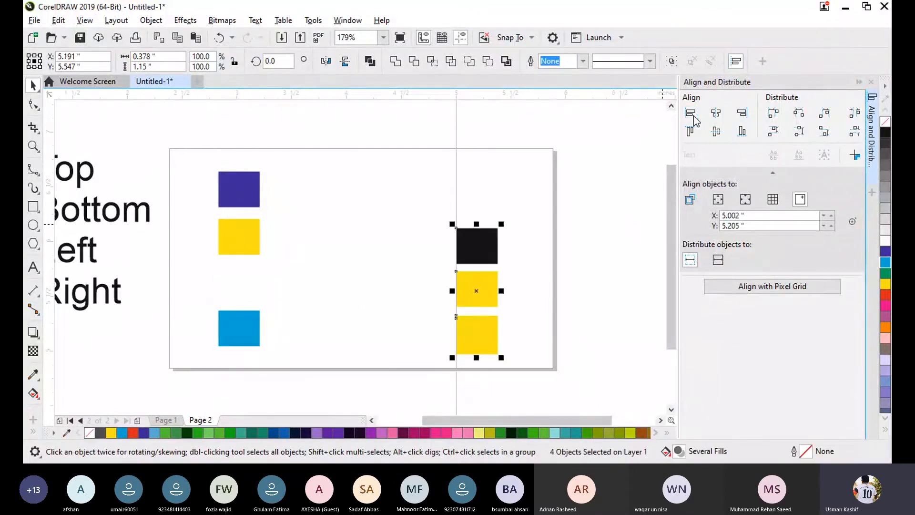
pyautogui.click(553, 288)
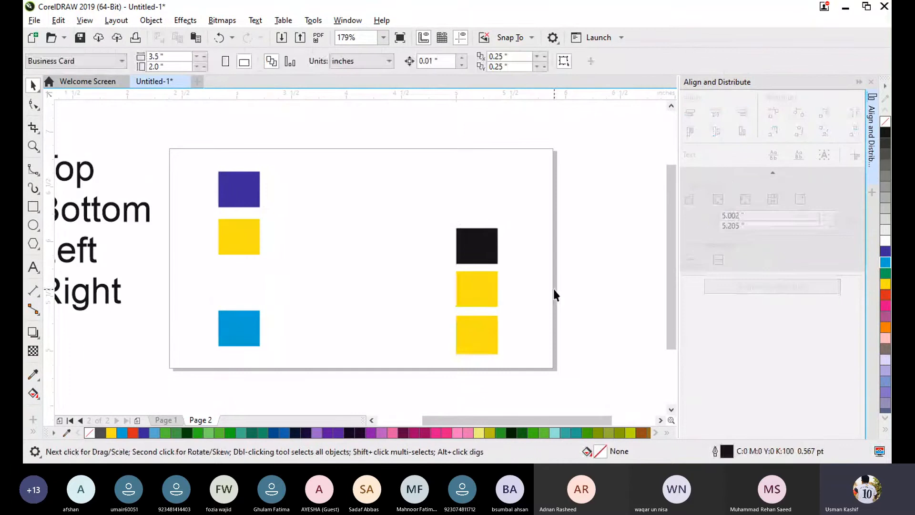
# - Move the black and yellow column to about X 4.619, Y 5.952 inches and leave it selected
pyautogui.moveTo(437, 187); pyautogui.dragTo(516, 373)
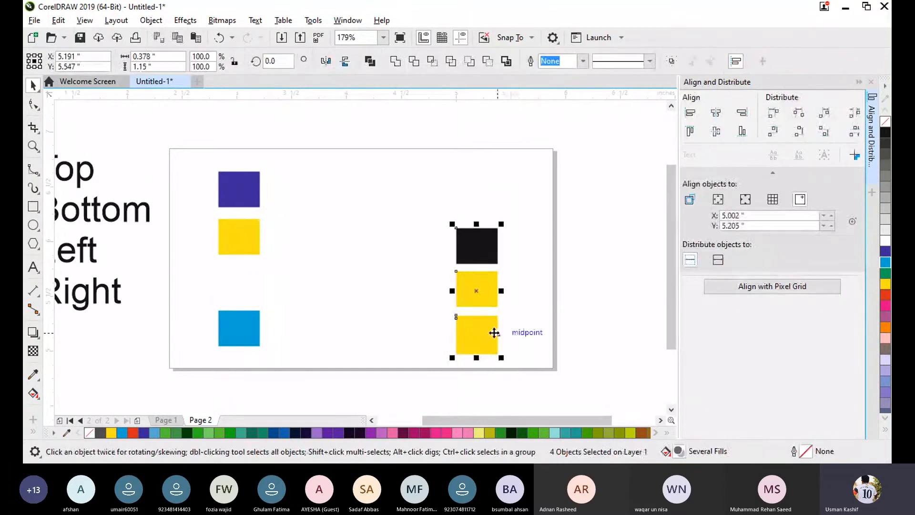
pyautogui.moveTo(484, 288); pyautogui.dragTo(415, 244)
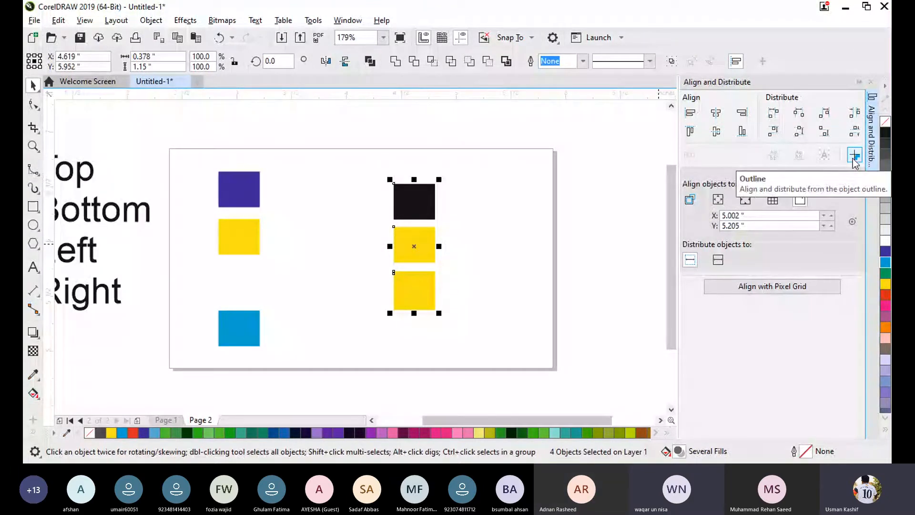
pyautogui.click(506, 243)
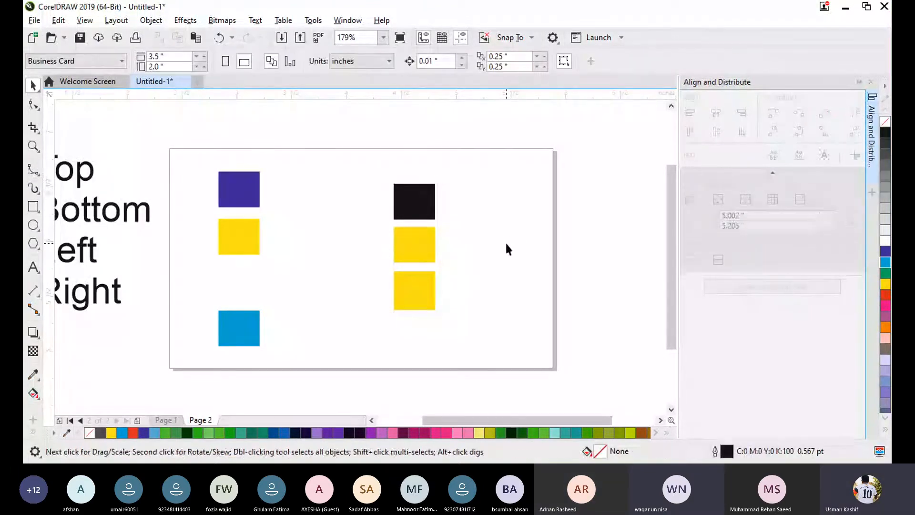
pyautogui.moveTo(378, 166); pyautogui.dragTo(481, 333)
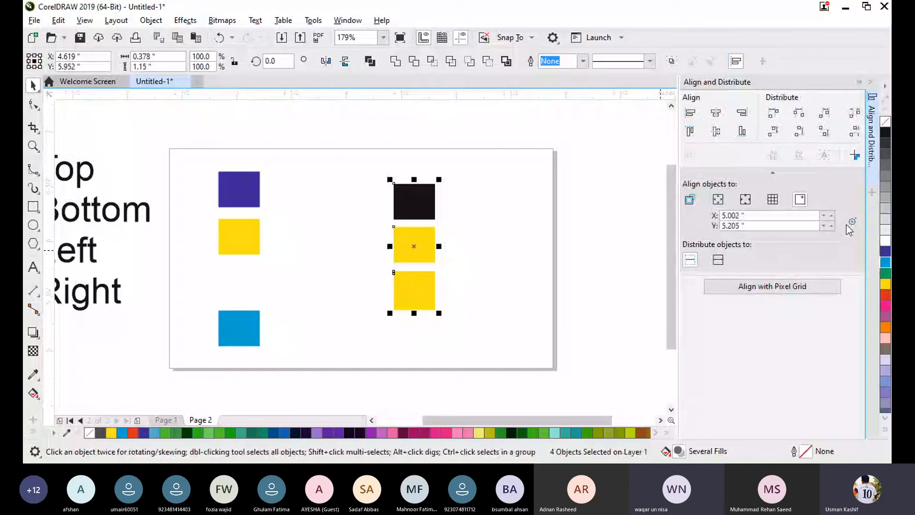
# - Specify a new reference point at about X 5.386, Y 6.169 inches and align the black and yellow column's left edges to it
pyautogui.click(478, 290)
pyautogui.moveTo(363, 157); pyautogui.dragTo(526, 350)
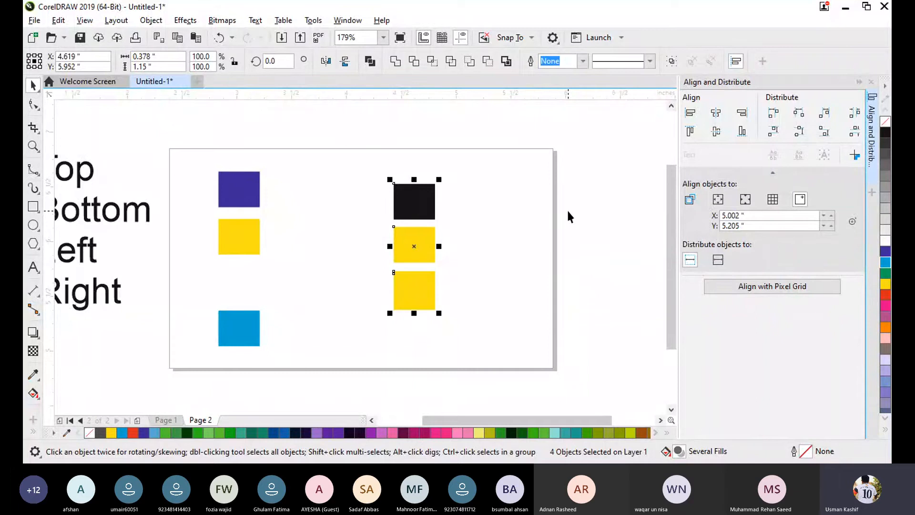
pyautogui.click(853, 222)
pyautogui.click(519, 250)
pyautogui.click(519, 246)
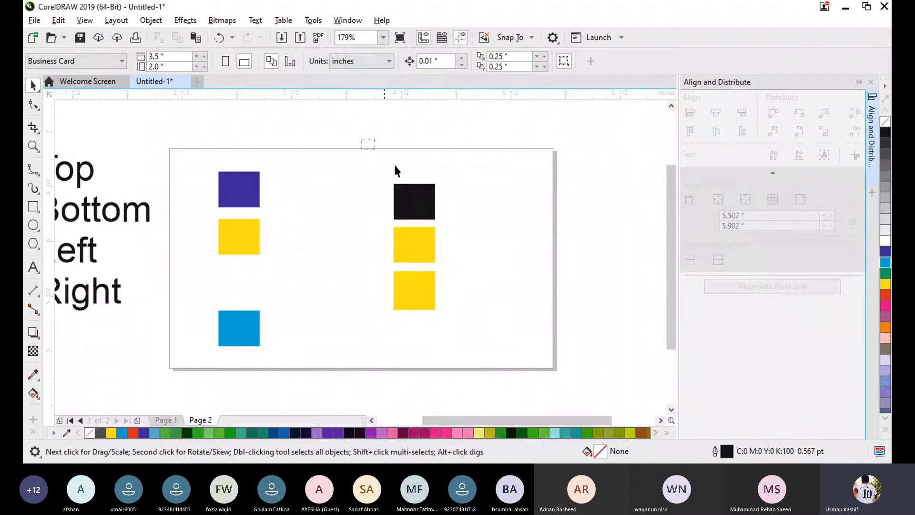
pyautogui.moveTo(395, 166); pyautogui.dragTo(480, 332)
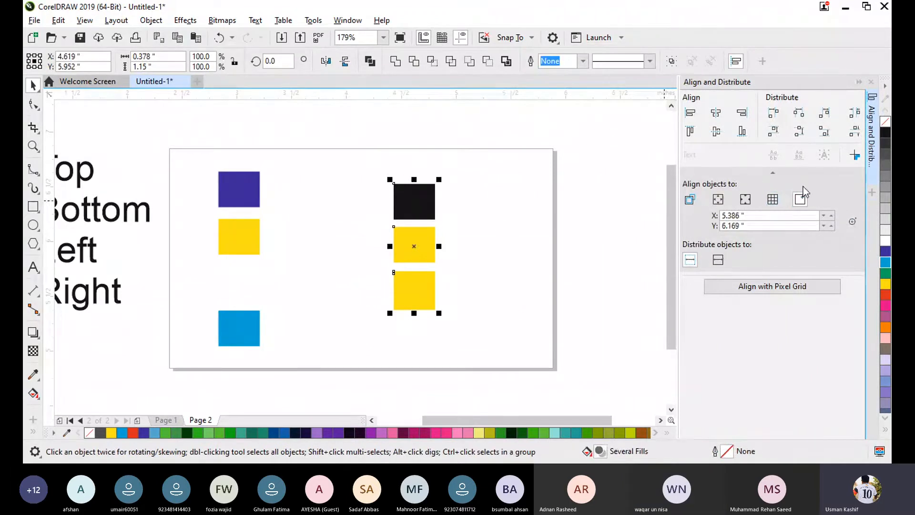
pyautogui.click(691, 116)
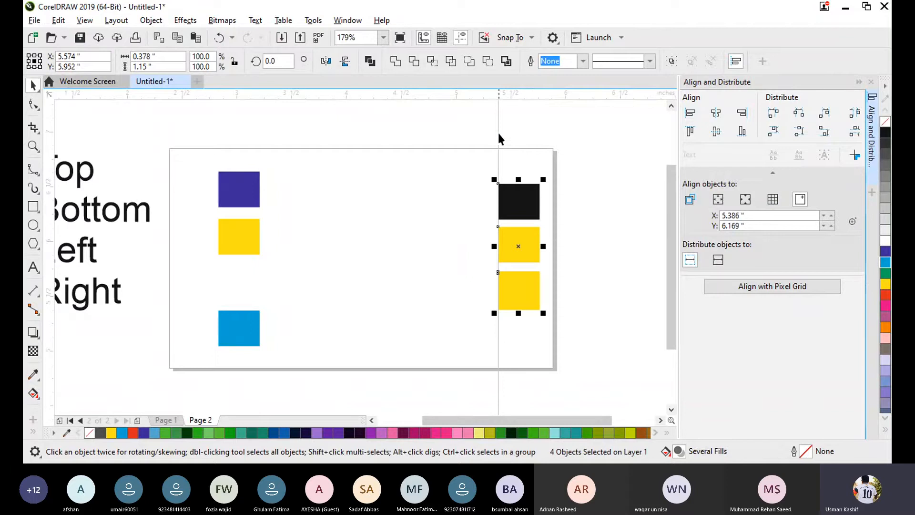
# - Align the column's left edges to a new specified point at about X 3.788, Y 5.611 inches and clear the selection
pyautogui.moveTo(497, 134); pyautogui.dragTo(567, 347)
pyautogui.click(853, 222)
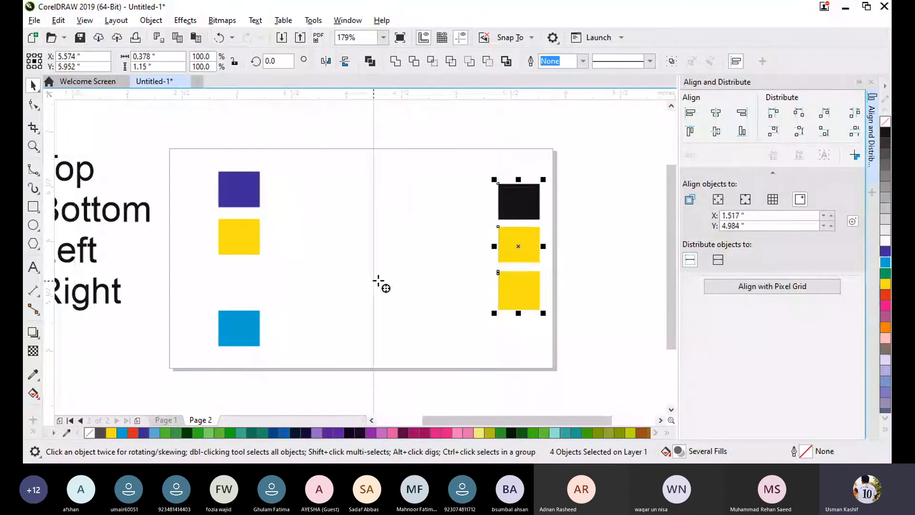
pyautogui.click(323, 288)
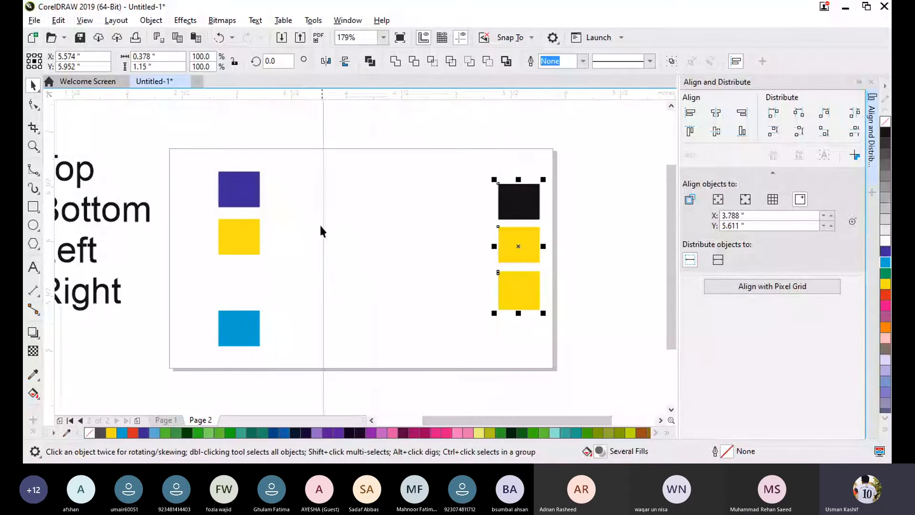
pyautogui.click(687, 113)
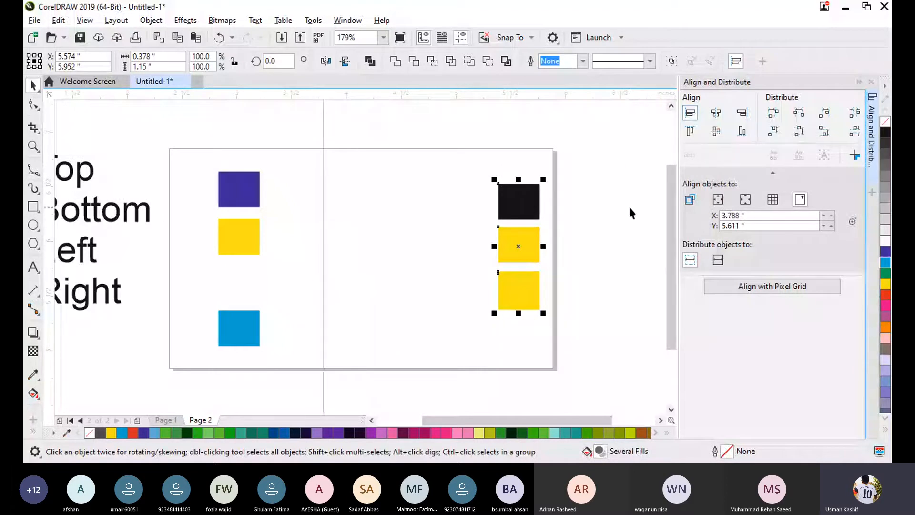
pyautogui.click(689, 113)
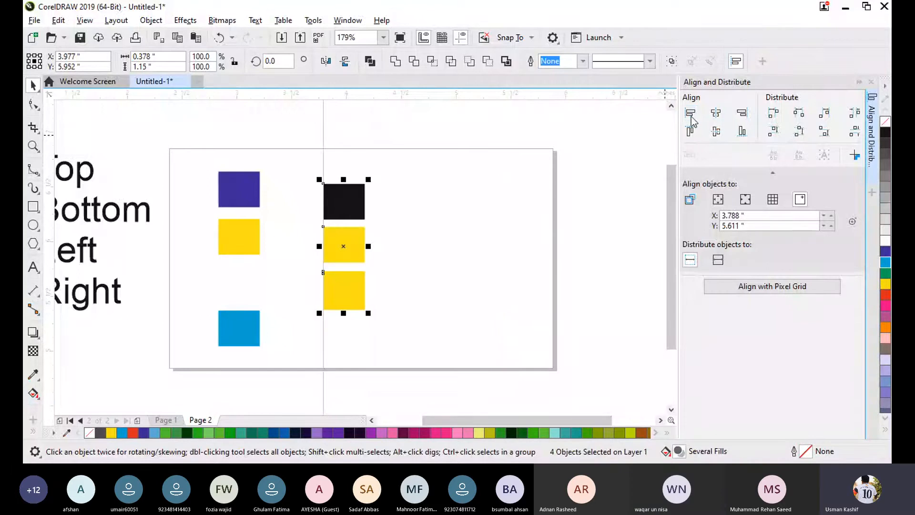
pyautogui.click(436, 253)
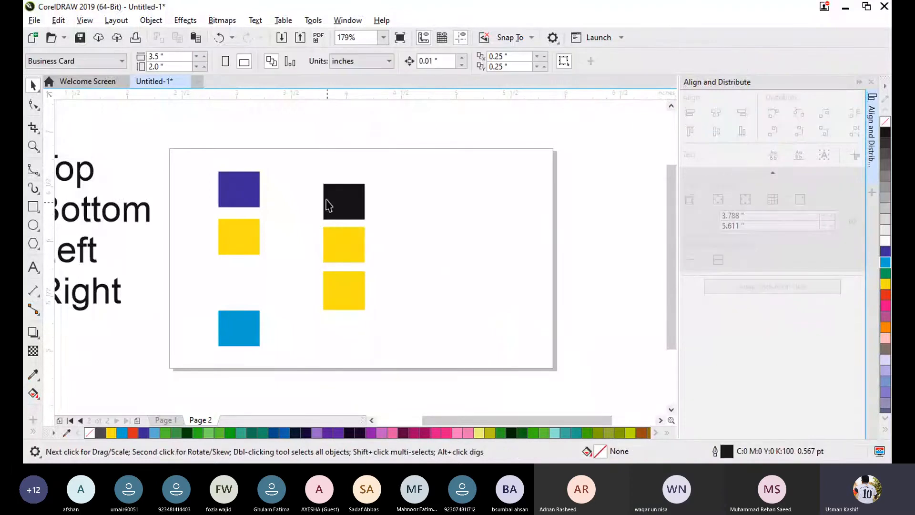
# - Move the light blue rectangle up beneath its yellow neighbour, and shift all the rectangles together to about X 3.904, Y 5.988 inches
pyautogui.moveTo(300, 159); pyautogui.dragTo(397, 350)
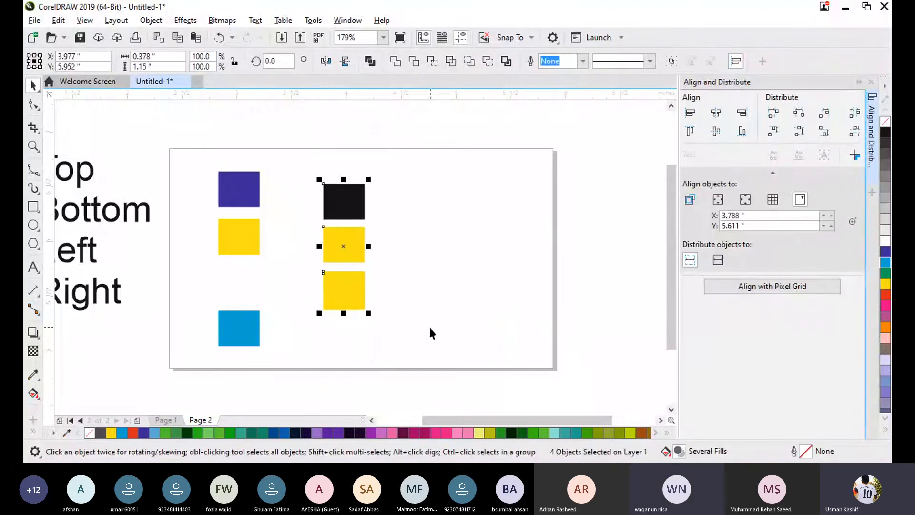
pyautogui.click(444, 296)
pyautogui.moveTo(248, 324); pyautogui.dragTo(248, 289)
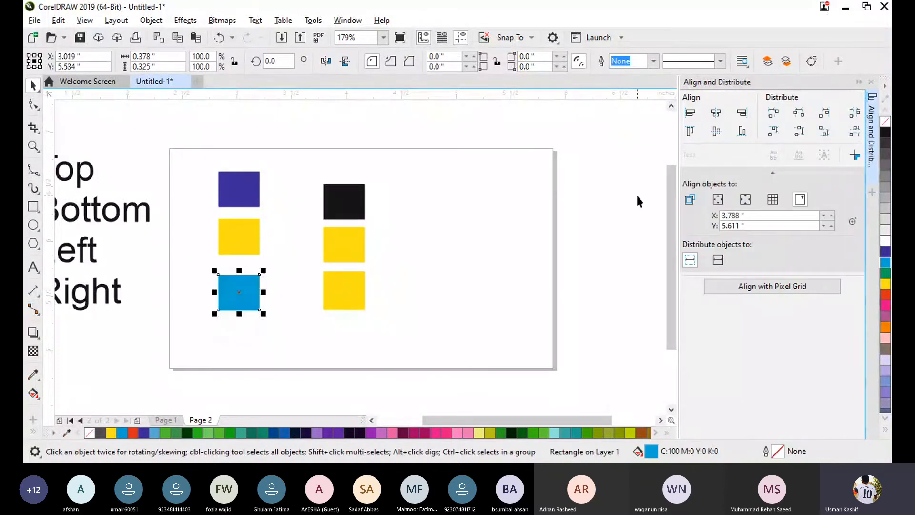
pyautogui.click(464, 262)
pyautogui.moveTo(199, 150); pyautogui.dragTo(373, 326)
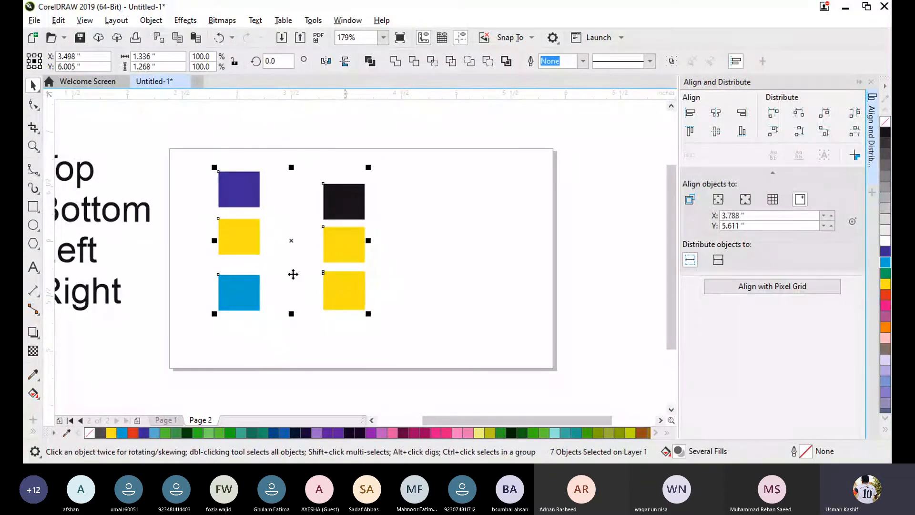
pyautogui.moveTo(291, 238); pyautogui.dragTo(336, 241)
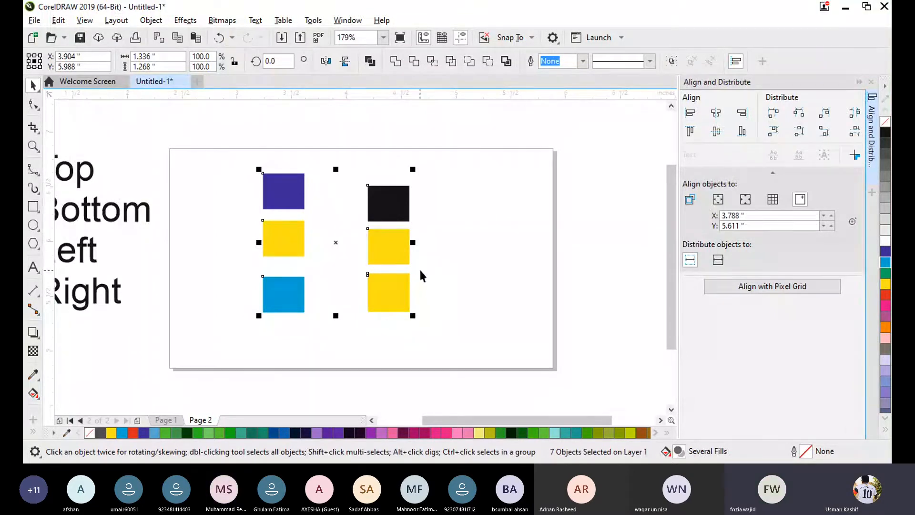
# - Delete all the rectangles and the text labels beside the page
pyautogui.moveTo(250, 153); pyautogui.dragTo(466, 335)
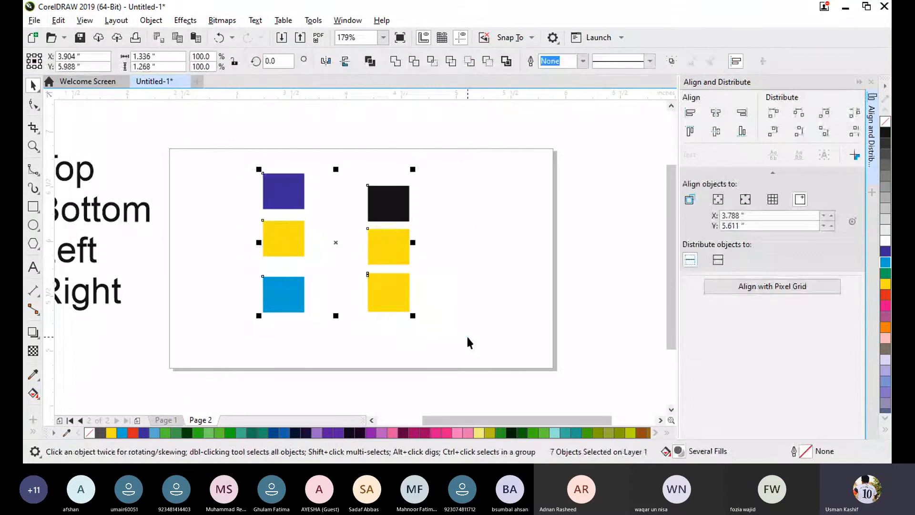
pyautogui.press('Delete')
pyautogui.moveTo(467, 419); pyautogui.dragTo(439, 419)
pyautogui.moveTo(186, 301); pyautogui.dragTo(247, 299)
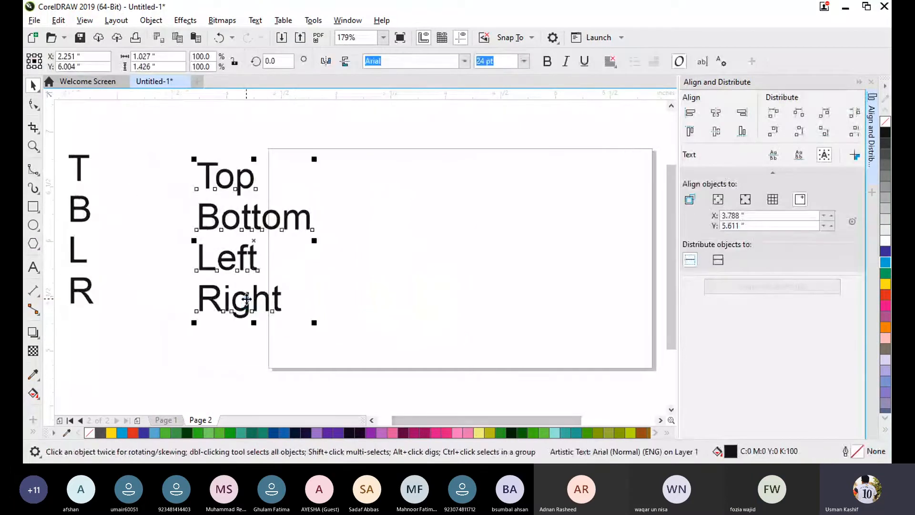
pyautogui.press('Delete')
pyautogui.hotkey('ctrl', 'a')
pyautogui.press('Delete')
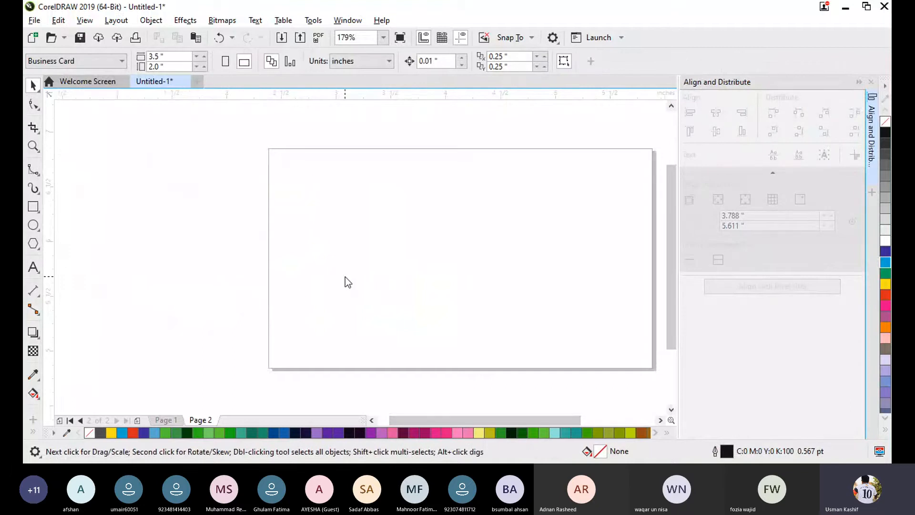
# - Import mike.png from the Desktop and place it about 1.597 inches wide on the left half of the page
pyautogui.hotkey('ctrl', 'i')
pyautogui.scroll(-5, 557, 257)
pyautogui.scroll(1, 544, 251)
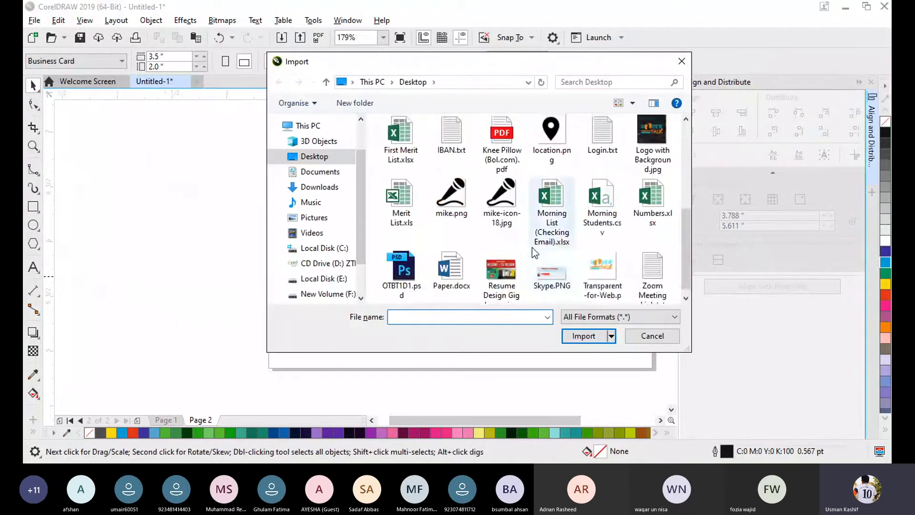
pyautogui.doubleClick(450, 205)
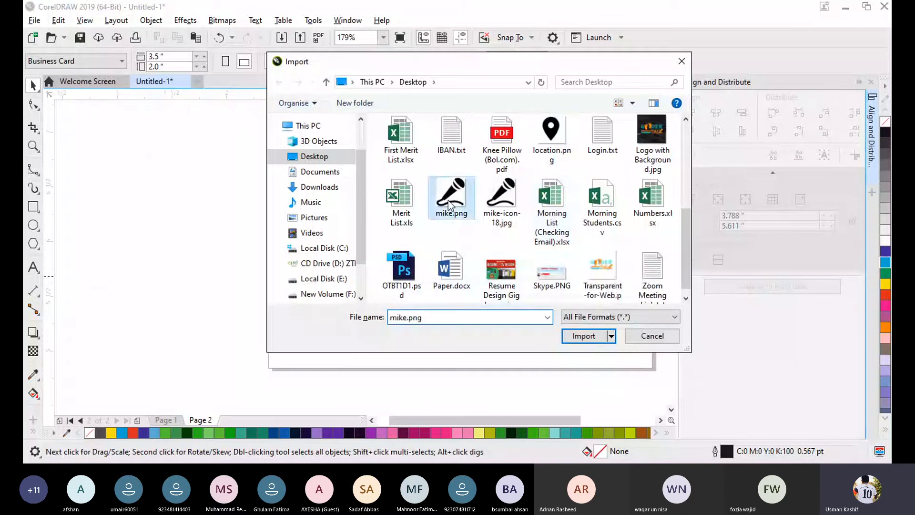
pyautogui.moveTo(285, 167); pyautogui.dragTo(459, 381)
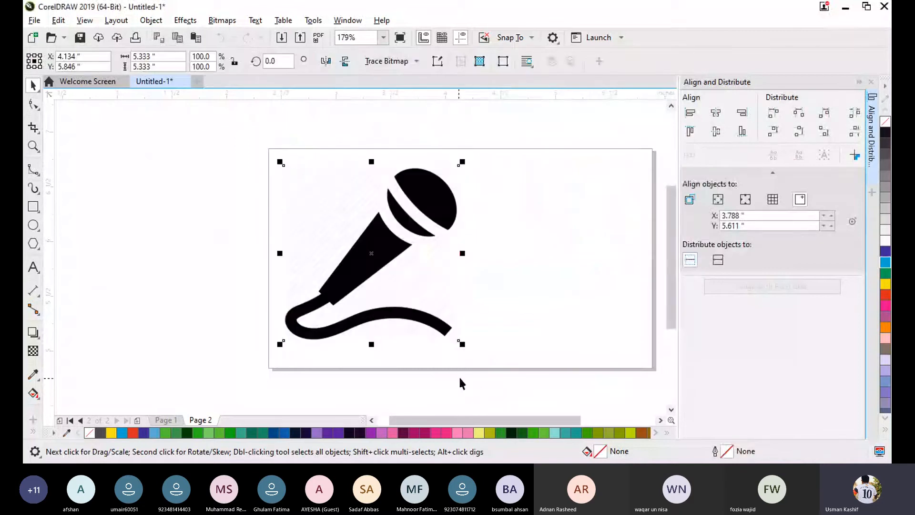
# - Collapse the Align and Distribute docker and move the microphone to about X 3.181, Y 5.835 inches
pyautogui.click(201, 199)
pyautogui.moveTo(382, 233); pyautogui.dragTo(403, 236)
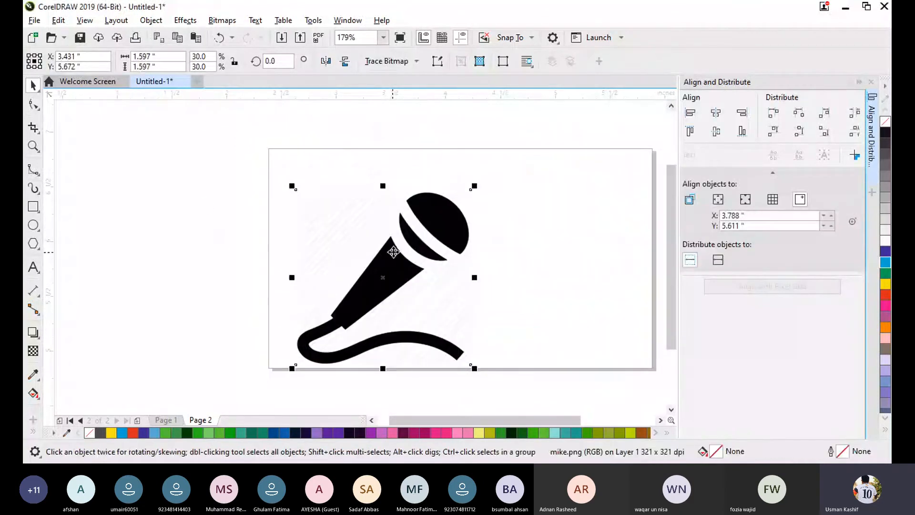
pyautogui.click(859, 82)
pyautogui.moveTo(499, 255); pyautogui.dragTo(456, 238)
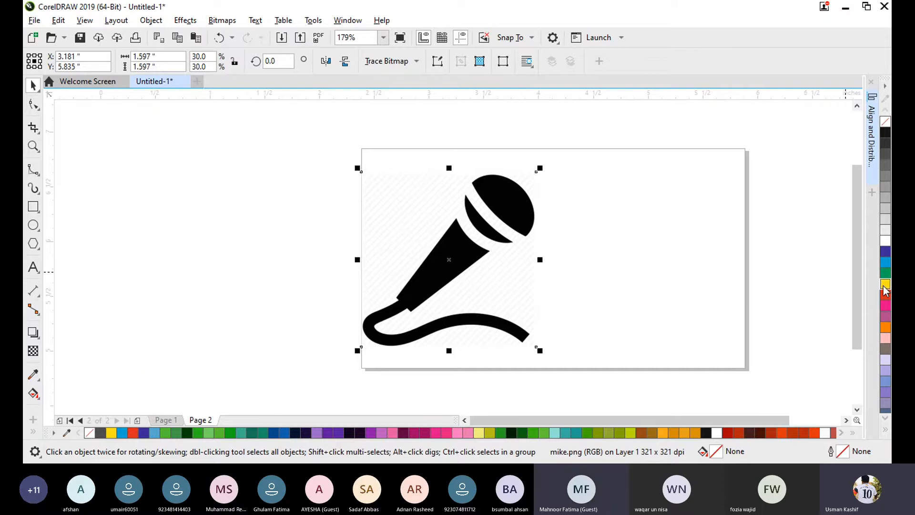
# - Move the microphone off the page's left side and back onto the page along its left edge
pyautogui.click(587, 231)
pyautogui.moveTo(485, 259); pyautogui.dragTo(287, 250)
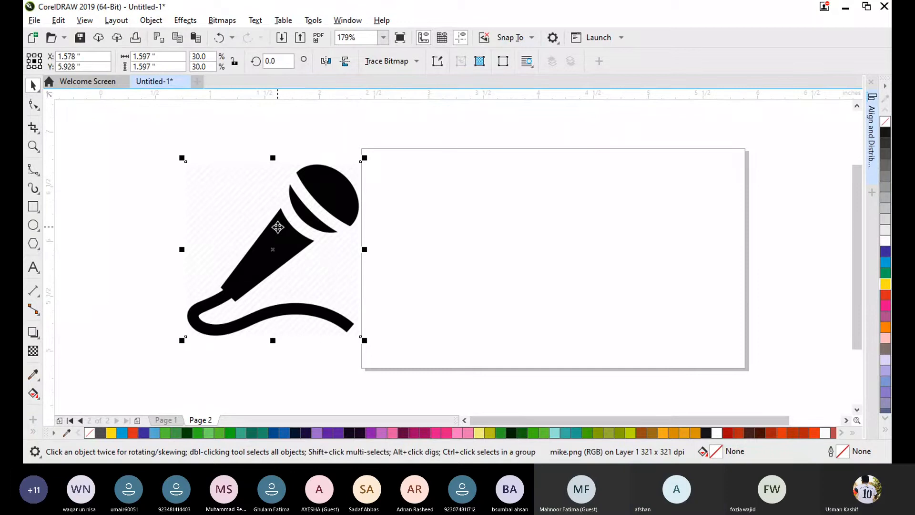
pyautogui.moveTo(286, 251); pyautogui.dragTo(267, 230)
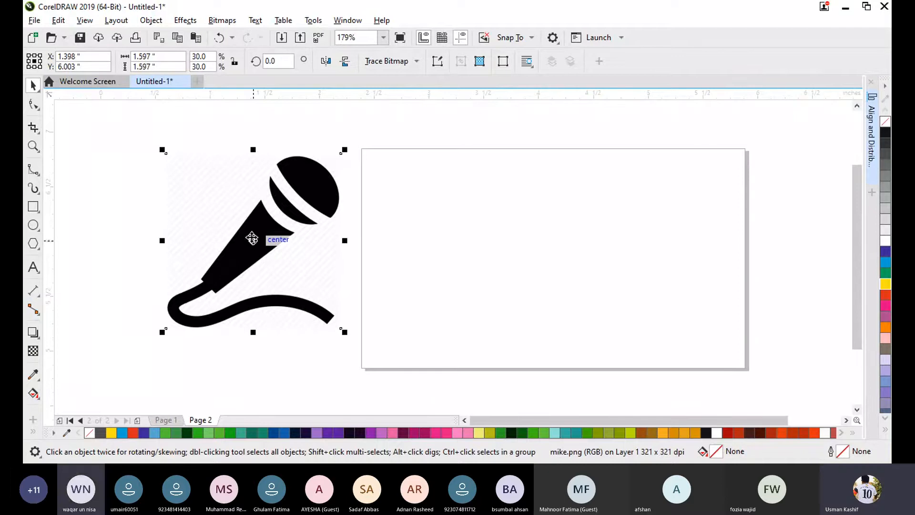
pyautogui.moveTo(241, 245); pyautogui.dragTo(439, 243)
pyautogui.click(596, 256)
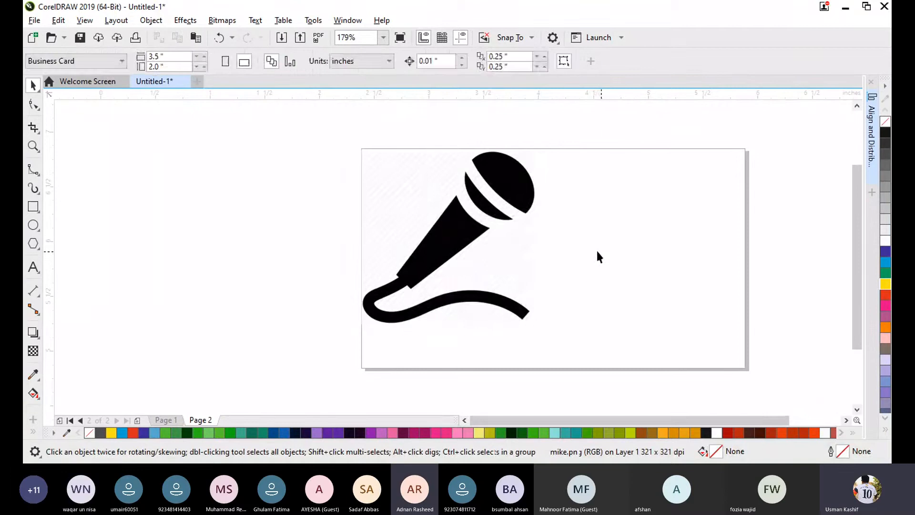
# - Move the microphone off-centre, align it to the centre of the page, and clear the selection
pyautogui.moveTo(493, 220); pyautogui.dragTo(593, 246)
pyautogui.moveTo(567, 281); pyautogui.dragTo(216, 301)
pyautogui.press('p')
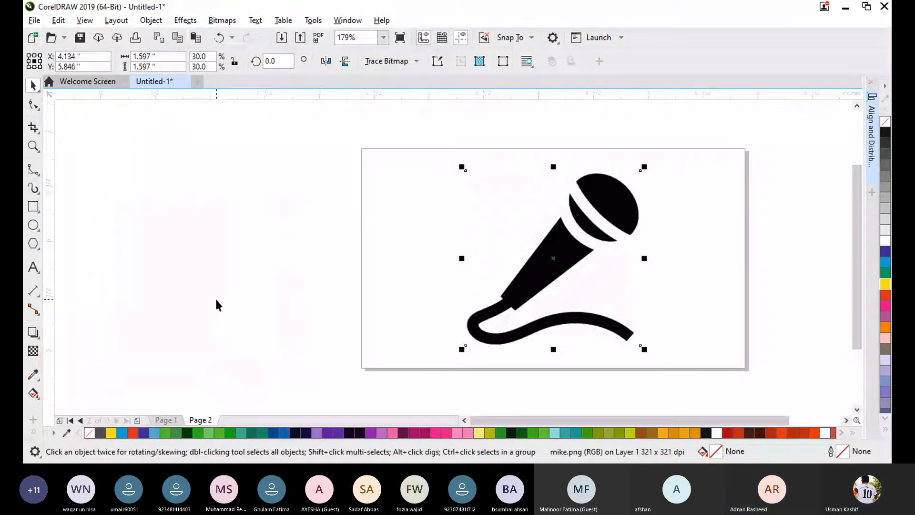
pyautogui.click(722, 231)
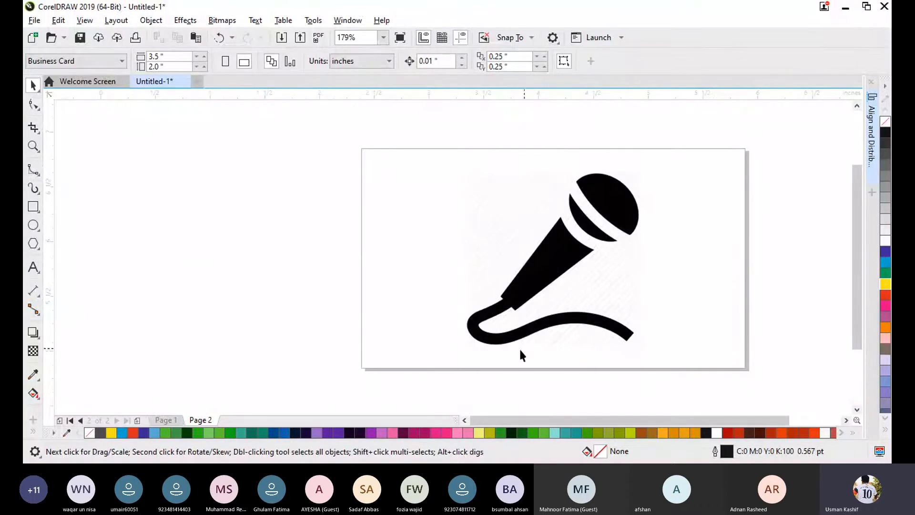
# - Move the microphone across the page's left edge to about X 2.017, Y 5.82 inches and deselect it
pyautogui.moveTo(535, 280); pyautogui.dragTo(242, 273)
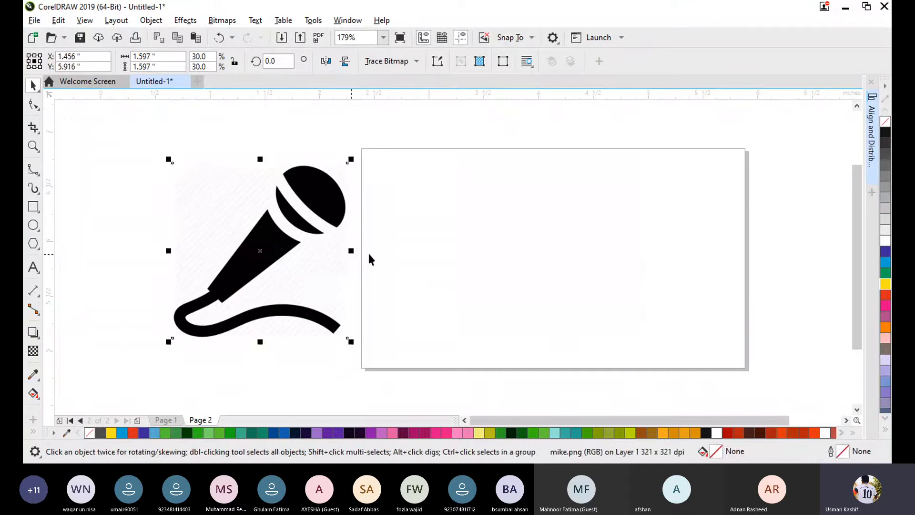
pyautogui.click(370, 259)
pyautogui.moveTo(274, 241); pyautogui.dragTo(355, 251)
pyautogui.click(419, 241)
pyautogui.click(513, 234)
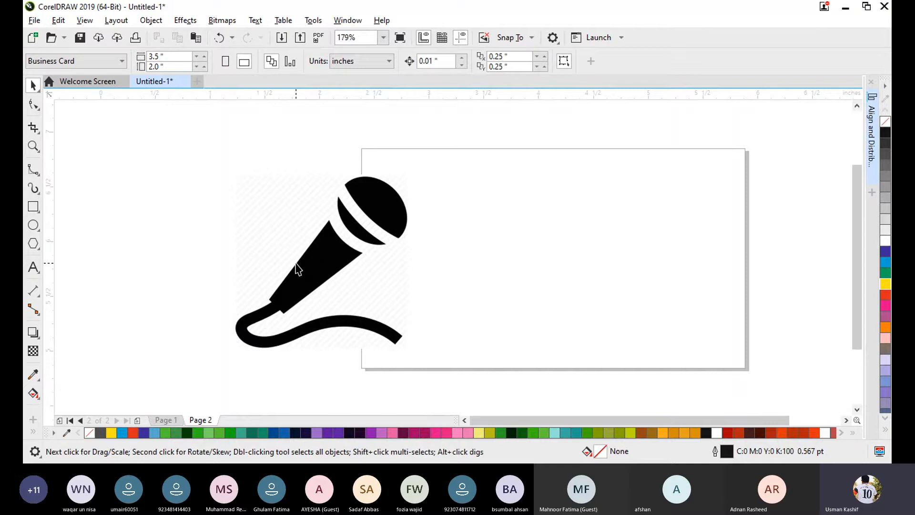
# - Mirror the microphone horizontally and back, and vertically and back, and clear the selection
pyautogui.click(323, 268)
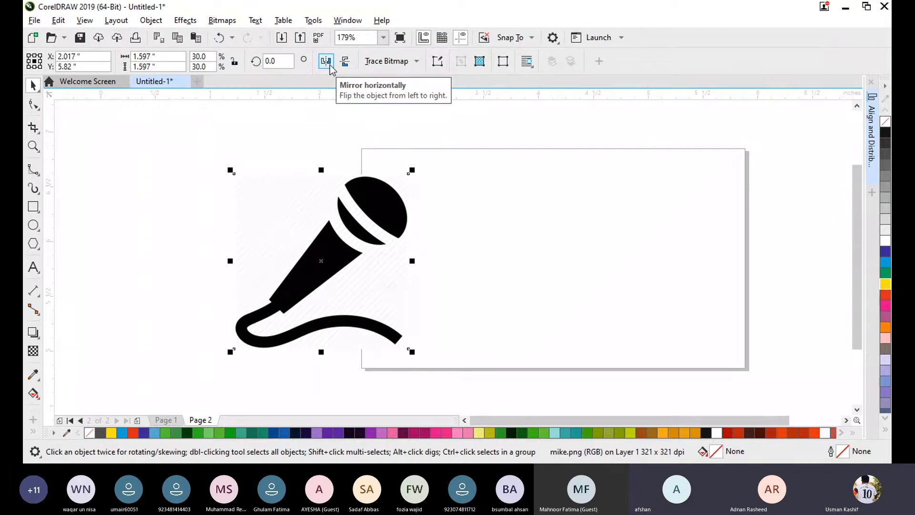
pyautogui.click(329, 66)
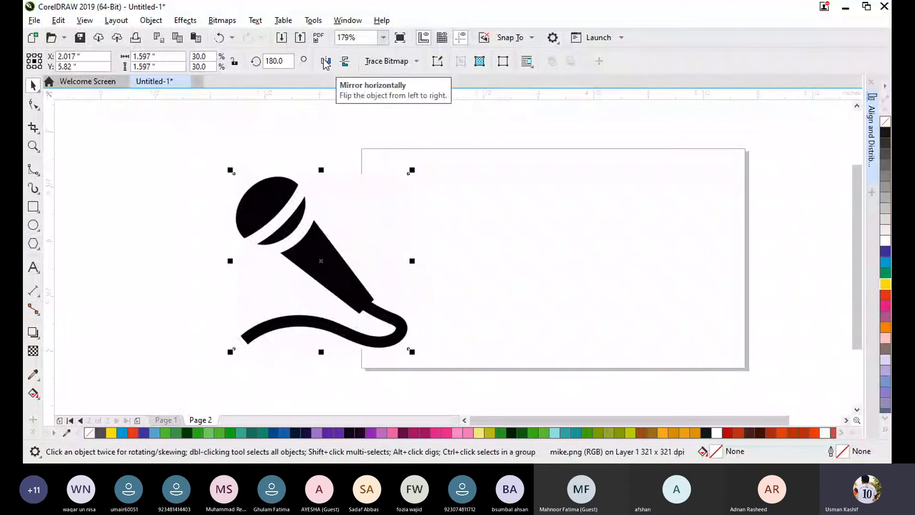
pyautogui.click(325, 63)
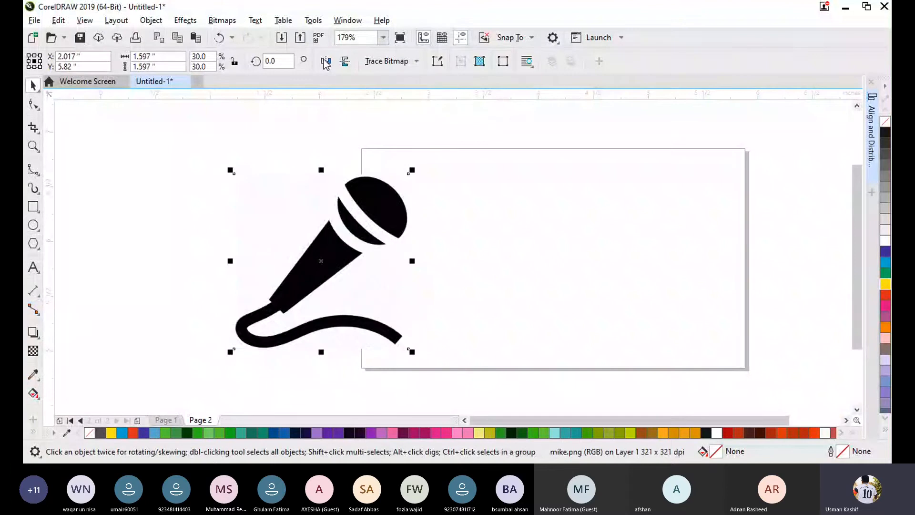
pyautogui.click(348, 64)
pyautogui.click(349, 64)
pyautogui.click(233, 133)
# - Reselect the microphone and repeat the horizontal and vertical mirroring, returning it to its original orientation
pyautogui.click(313, 234)
pyautogui.click(326, 62)
pyautogui.click(327, 64)
pyautogui.click(346, 64)
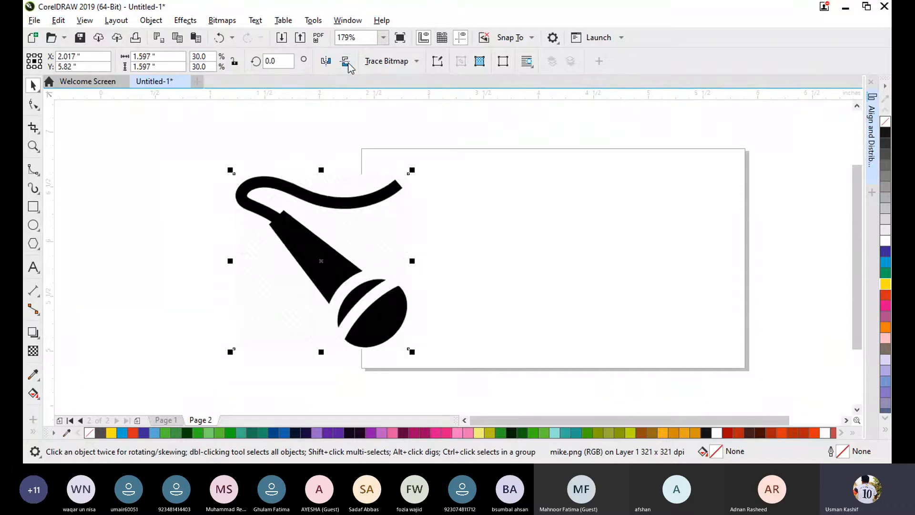
pyautogui.click(347, 65)
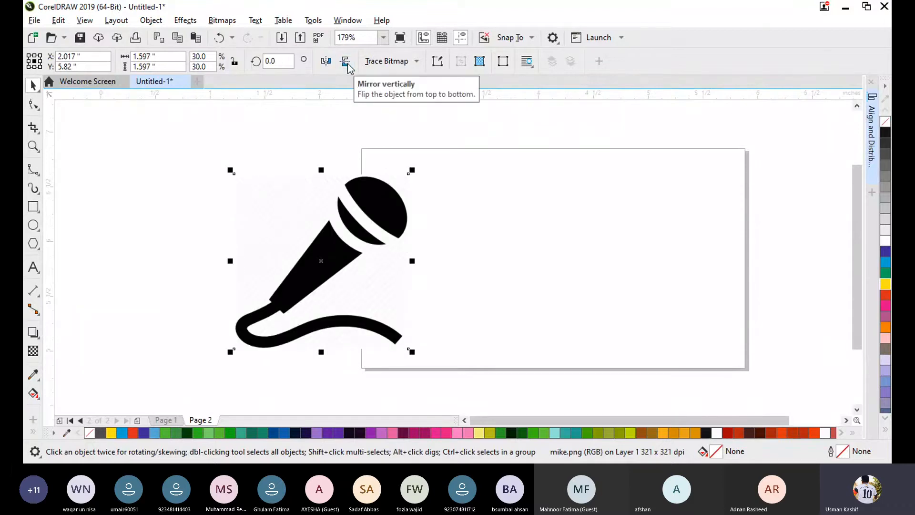
pyautogui.click(59, 22)
pyautogui.moveTo(119, 217)
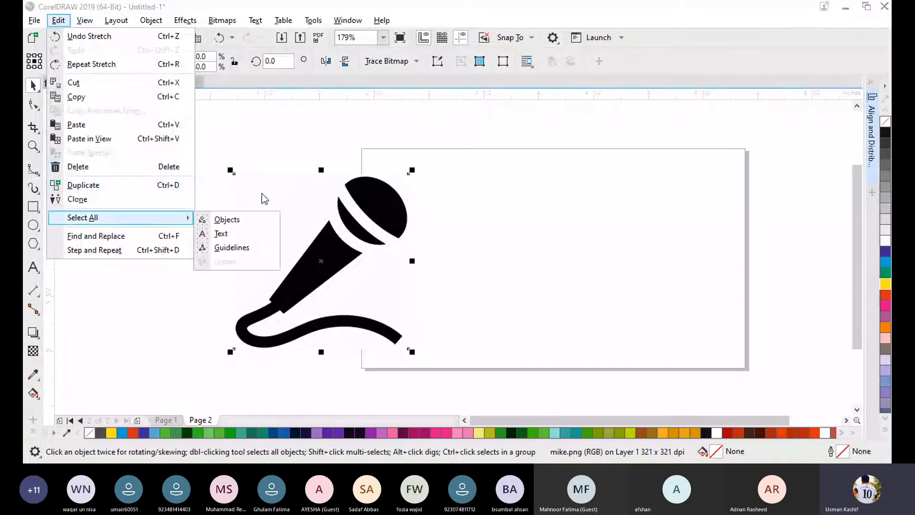
pyautogui.click(282, 131)
pyautogui.click(505, 178)
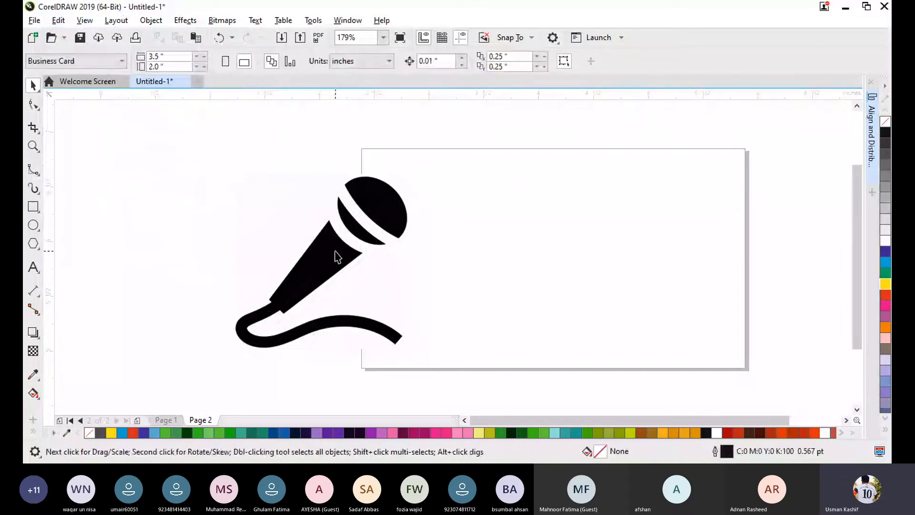
# - Select the microphone, mirror it horizontally, and mirror it back to its original orientation
pyautogui.click(338, 257)
pyautogui.click(325, 61)
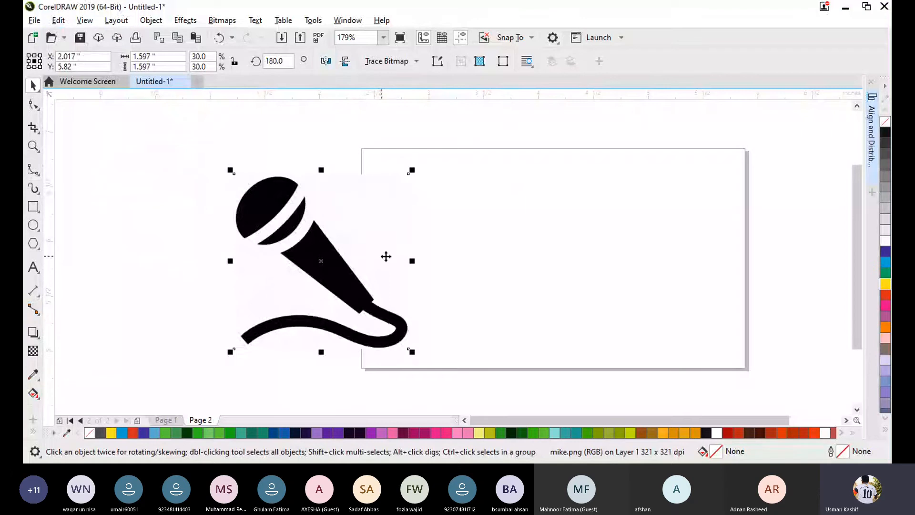
pyautogui.click(326, 62)
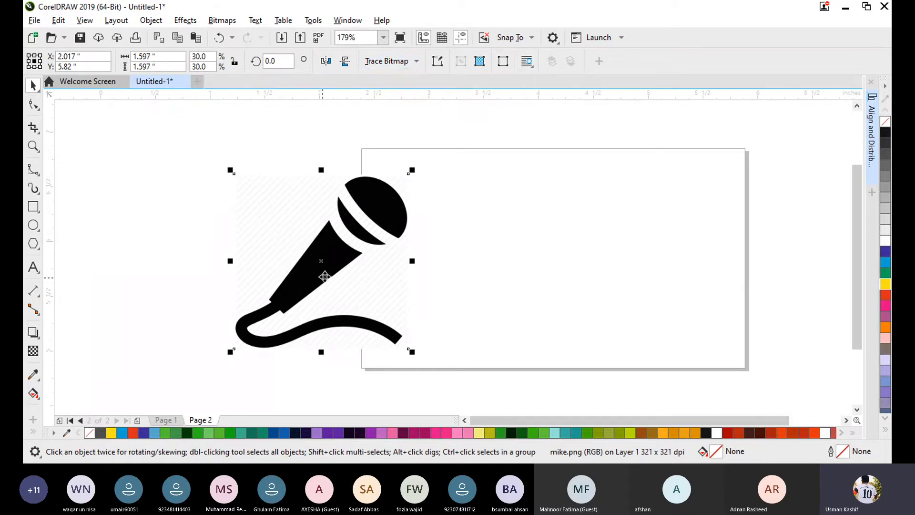
# - Move the microphone off the page to about X 1.575, Y 5.873 inches and vectorize it with Outline Trace, Logo
pyautogui.moveTo(324, 276); pyautogui.dragTo(294, 253)
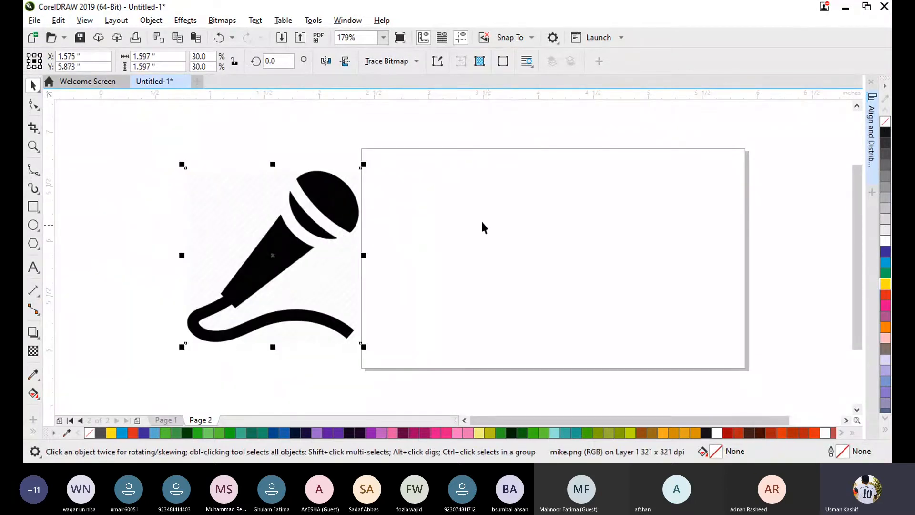
pyautogui.click(408, 61)
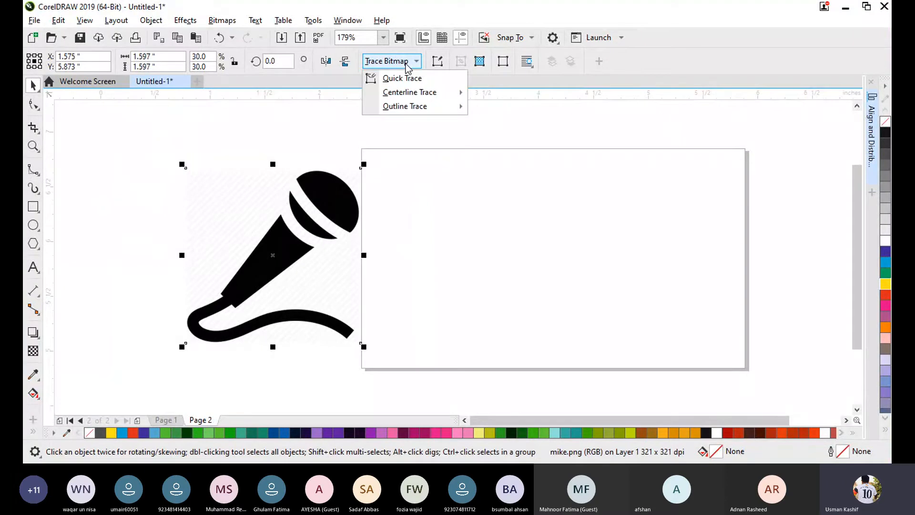
pyautogui.moveTo(430, 108)
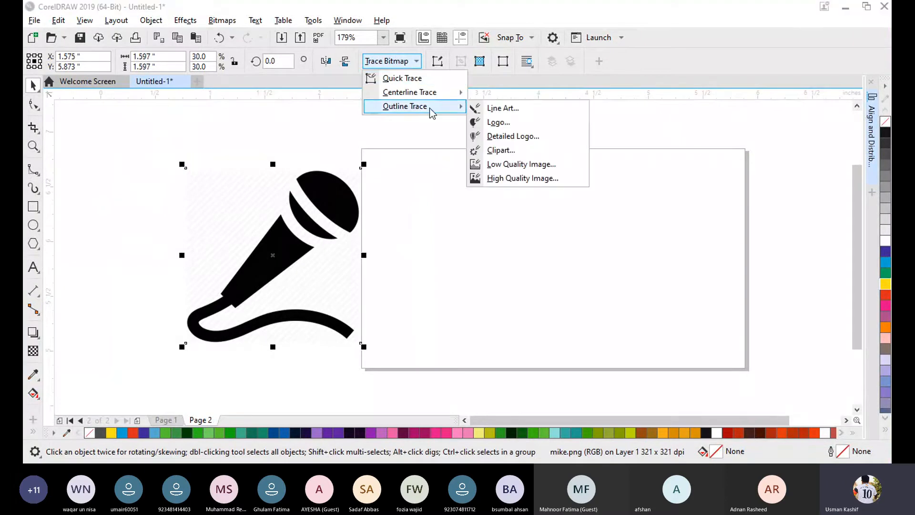
pyautogui.click(536, 122)
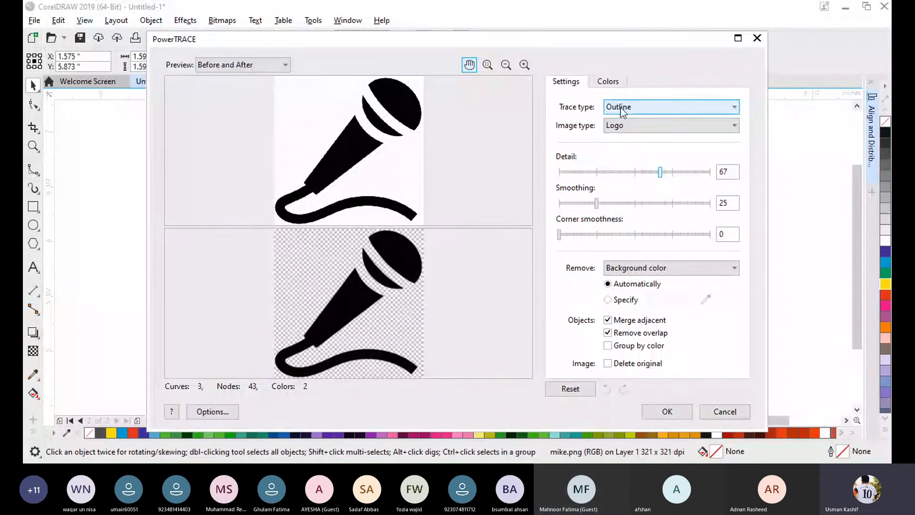
pyautogui.click(656, 412)
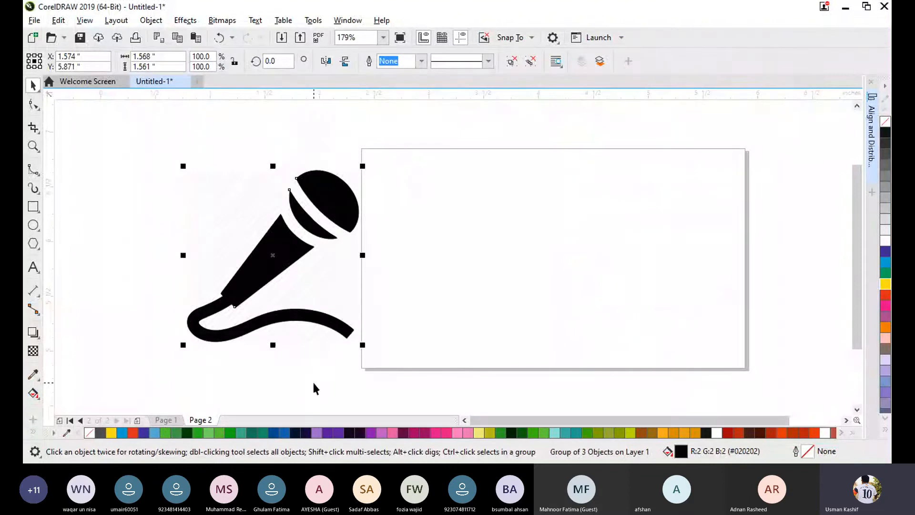
# - Move the traced microphone onto the page and place the original bitmap beside it at about X 5.072, Y 5.78 inches
pyautogui.click(312, 380)
pyautogui.moveTo(272, 263); pyautogui.dragTo(477, 264)
pyautogui.click(656, 242)
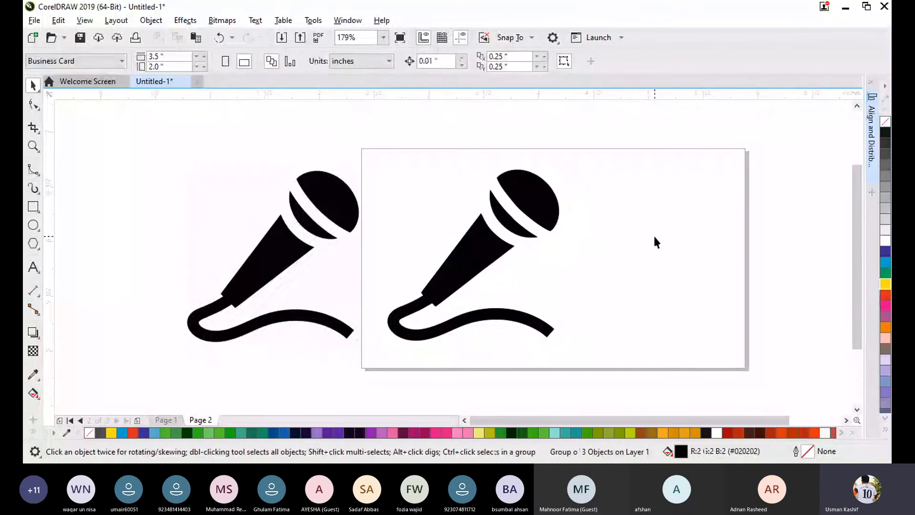
pyautogui.moveTo(325, 244); pyautogui.dragTo(695, 262)
pyautogui.click(816, 274)
pyautogui.click(684, 262)
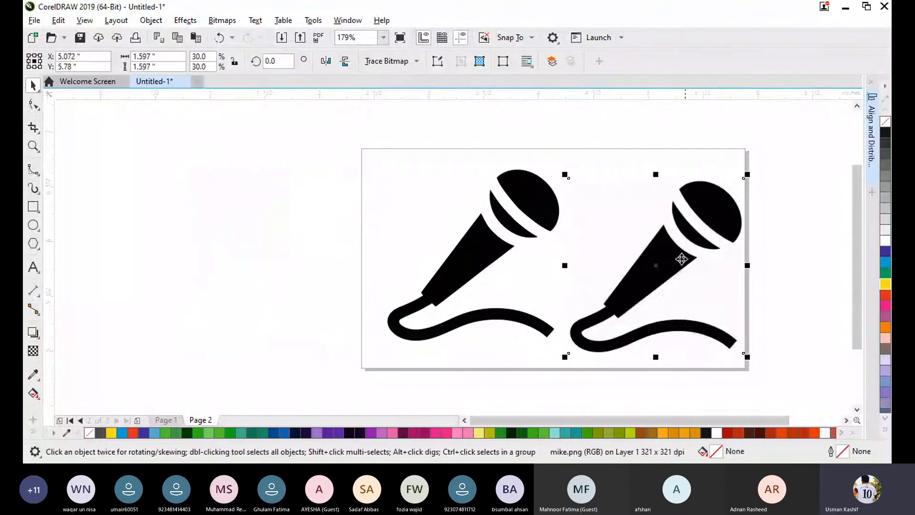
# - Spread the two microphones apart, with the traced one at about X 3.167, Y 5.828 and the bitmap at X 5.118, Y 5.745 inches
pyautogui.moveTo(492, 258); pyautogui.dragTo(473, 273)
pyautogui.click(507, 277)
pyautogui.click(472, 261)
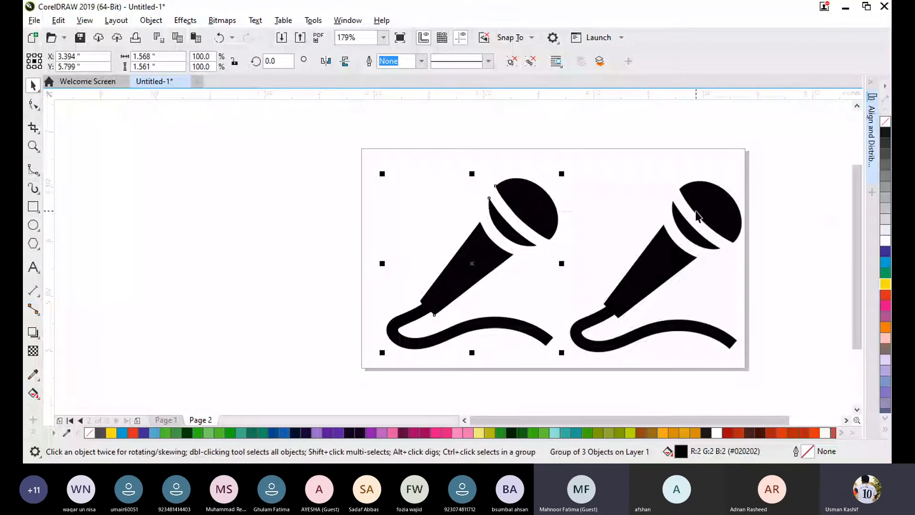
pyautogui.click(682, 257)
pyautogui.moveTo(663, 265); pyautogui.dragTo(668, 269)
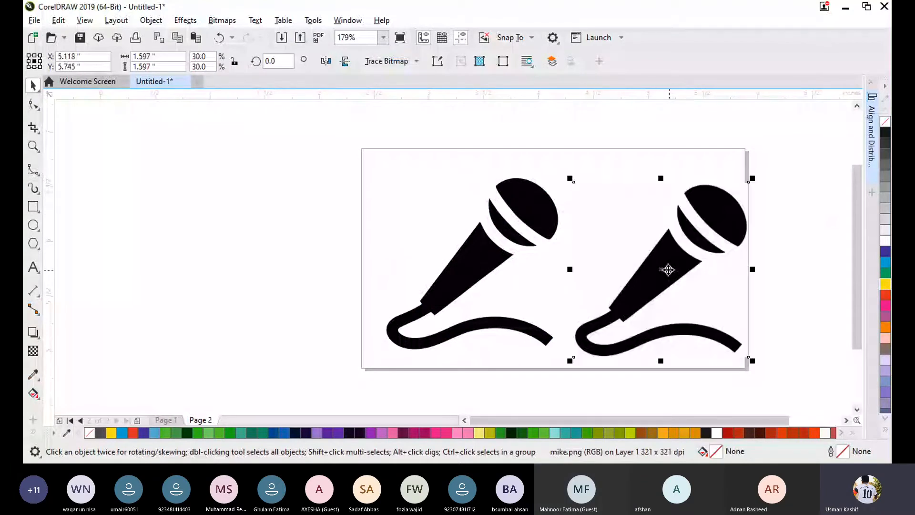
pyautogui.moveTo(440, 298); pyautogui.dragTo(415, 294)
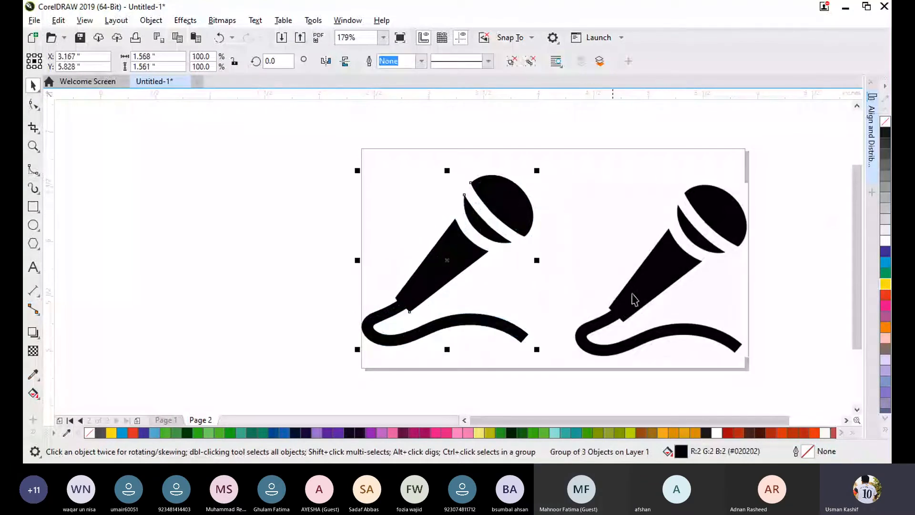
# - Try yellow, green, blue and red fills on the traced microphone, ending with green (C:100 M:0 Y:100 K:0)
pyautogui.click(886, 284)
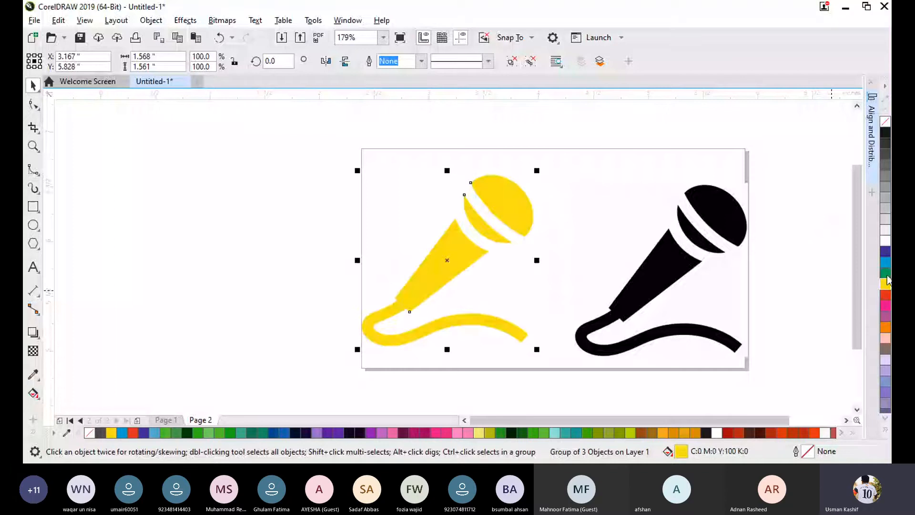
pyautogui.click(886, 273)
pyautogui.click(886, 251)
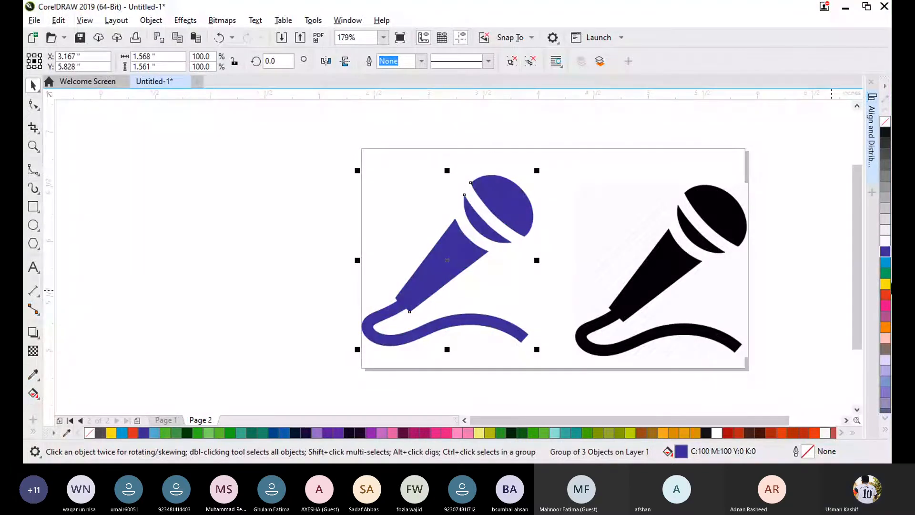
pyautogui.click(886, 294)
pyautogui.click(886, 273)
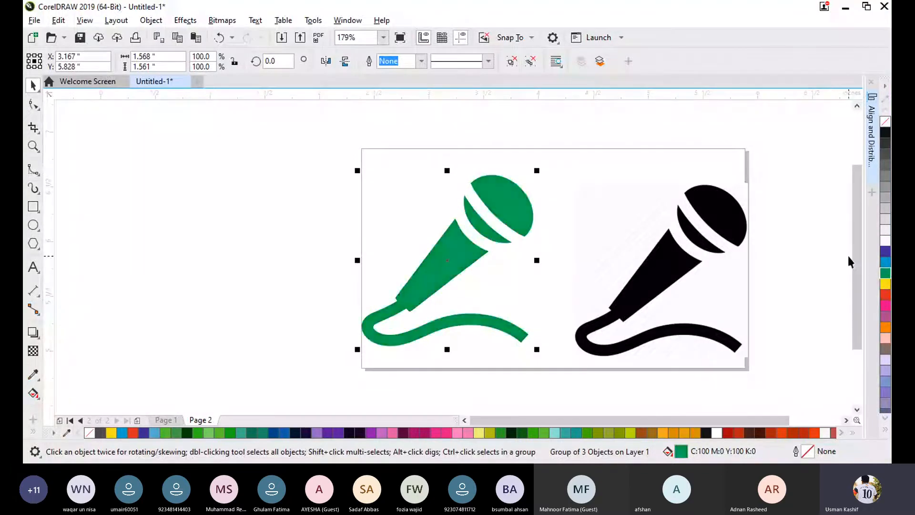
# - Give the traced microphone a 3.0 pt outline and set its outline width back to None
pyautogui.click(422, 61)
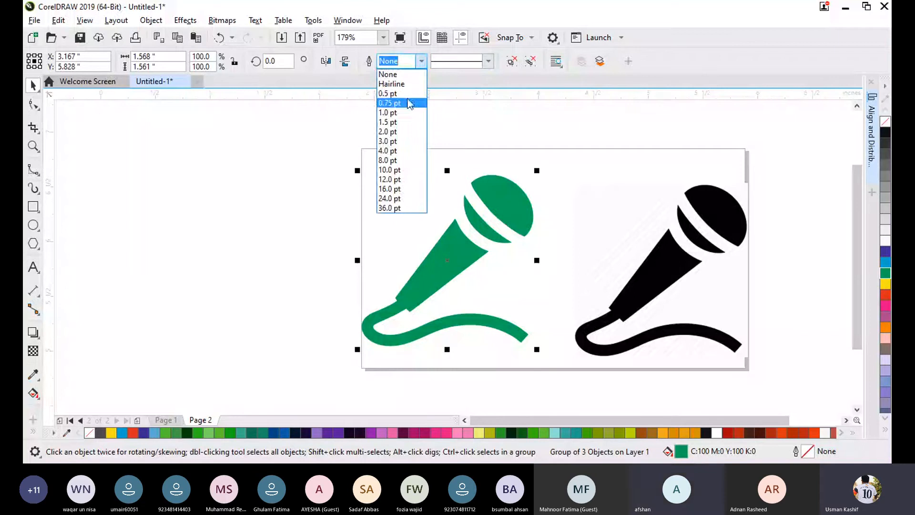
pyautogui.click(400, 140)
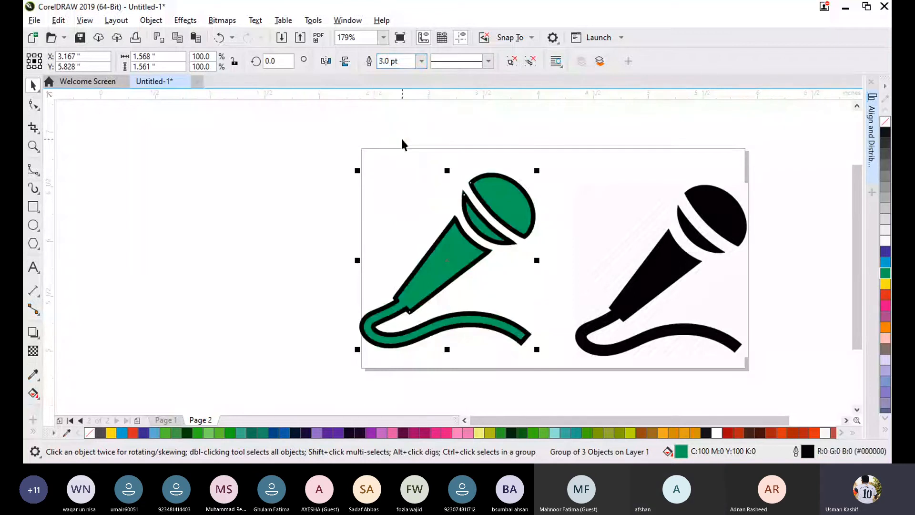
pyautogui.click(421, 61)
pyautogui.click(393, 72)
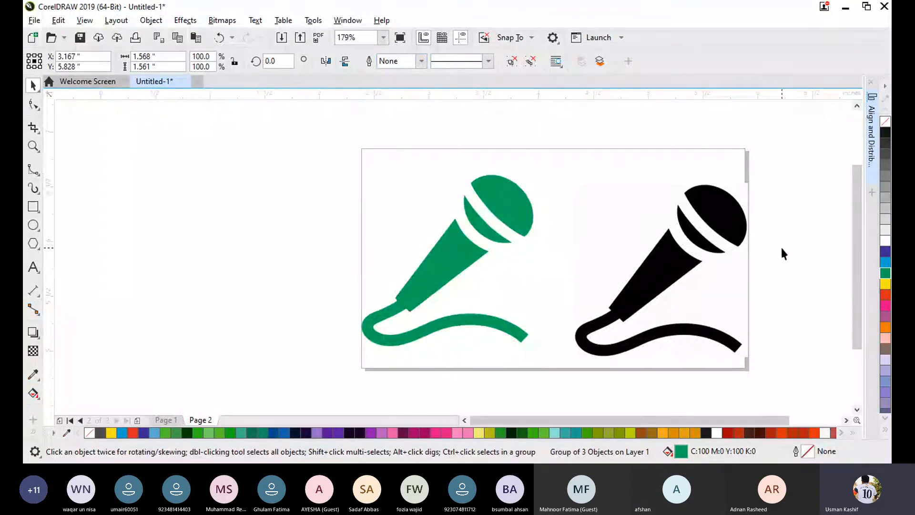
# - Move the bitmap microphone closer to the green one, to about X 4.684, Y 5.83 inches
pyautogui.moveTo(674, 269); pyautogui.dragTo(638, 265)
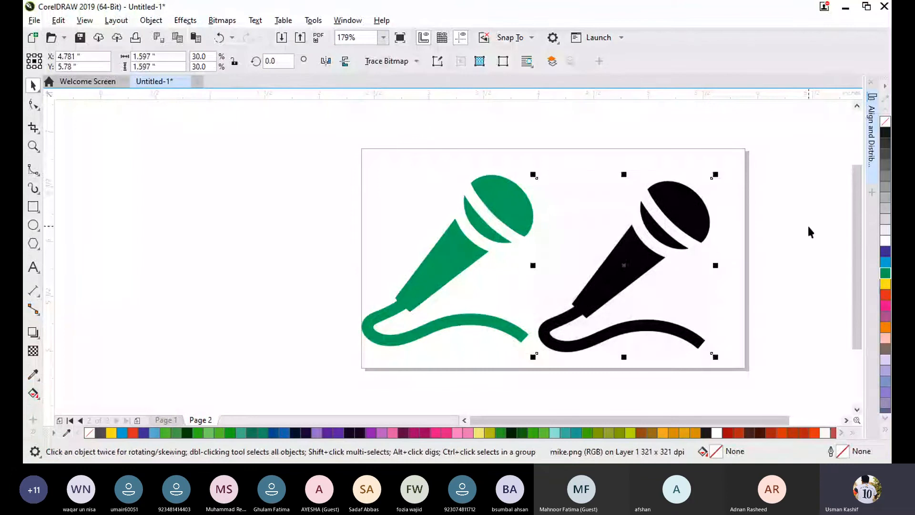
pyautogui.click(810, 232)
pyautogui.scroll(10, 662, 198)
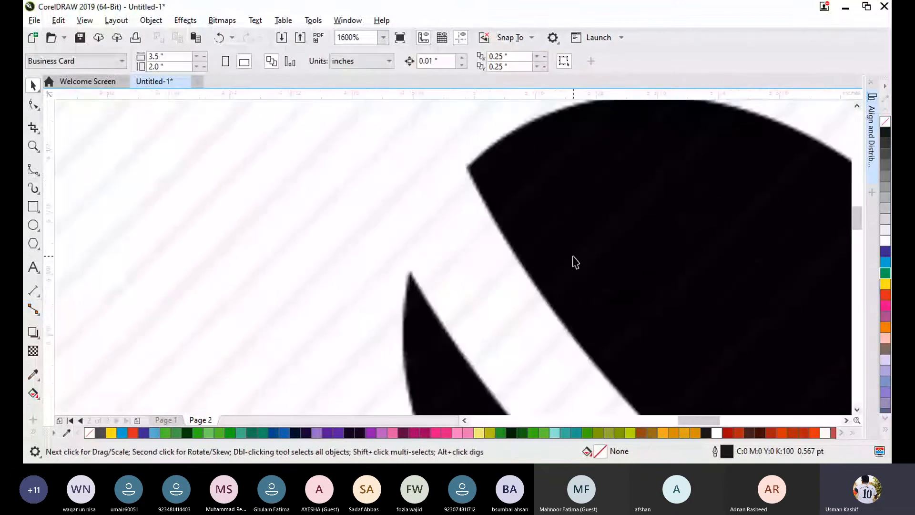
pyautogui.moveTo(644, 257); pyautogui.dragTo(429, 290)
# - Examine the edges of the bitmap and the green traced microphone at high magnification to compare their sharpness
pyautogui.scroll(2, 595, 225)
pyautogui.scroll(-1, 531, 249)
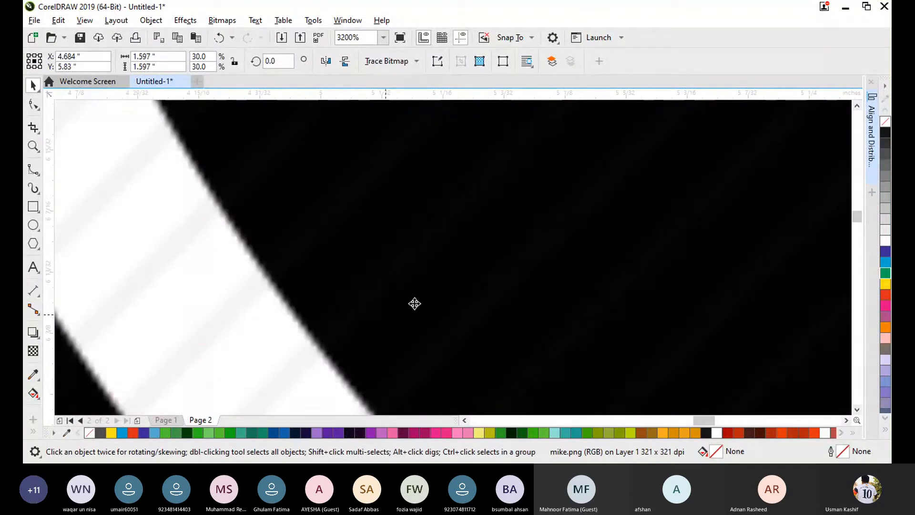
pyautogui.scroll(-1, 324, 364)
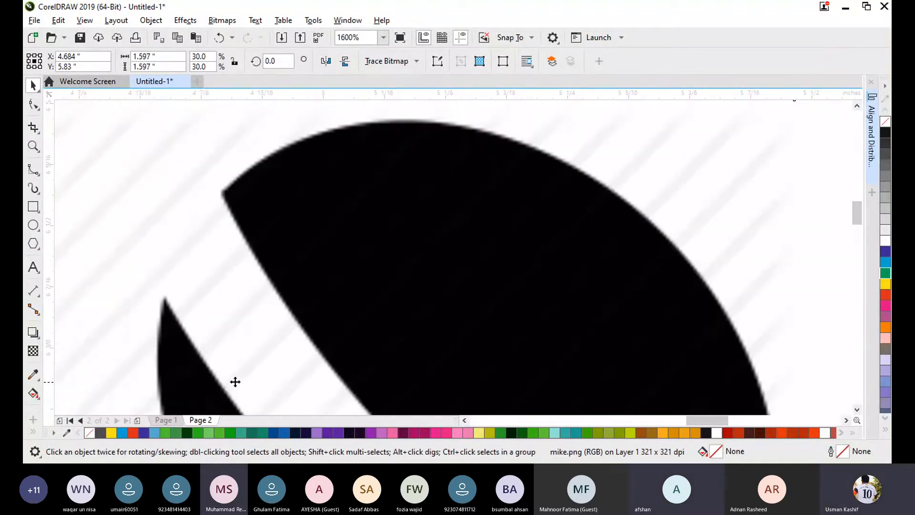
pyautogui.scroll(-4, 235, 381)
pyautogui.scroll(3, 126, 381)
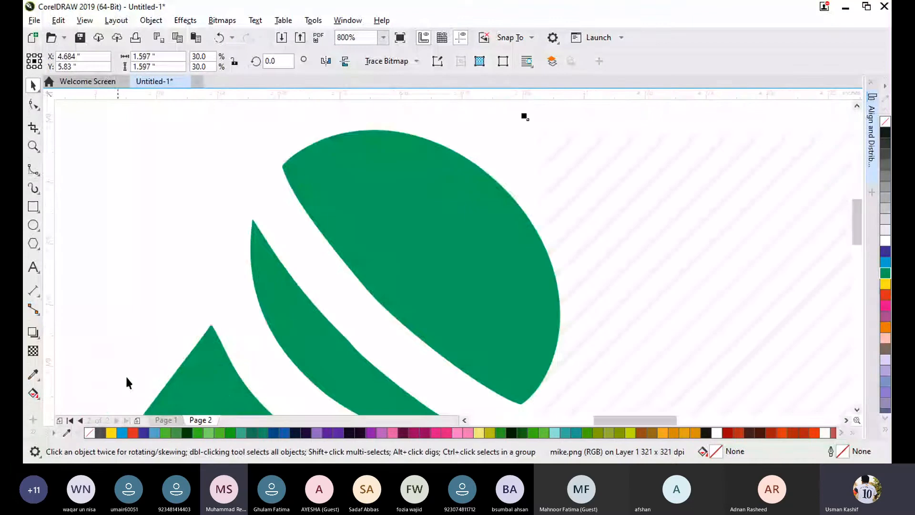
pyautogui.scroll(5, 205, 301)
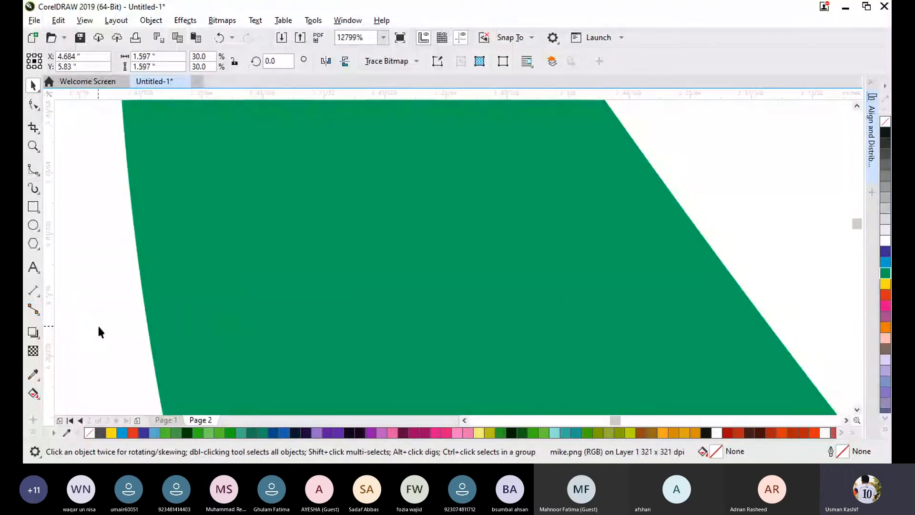
pyautogui.scroll(3, 100, 321)
pyautogui.scroll(2, 512, 229)
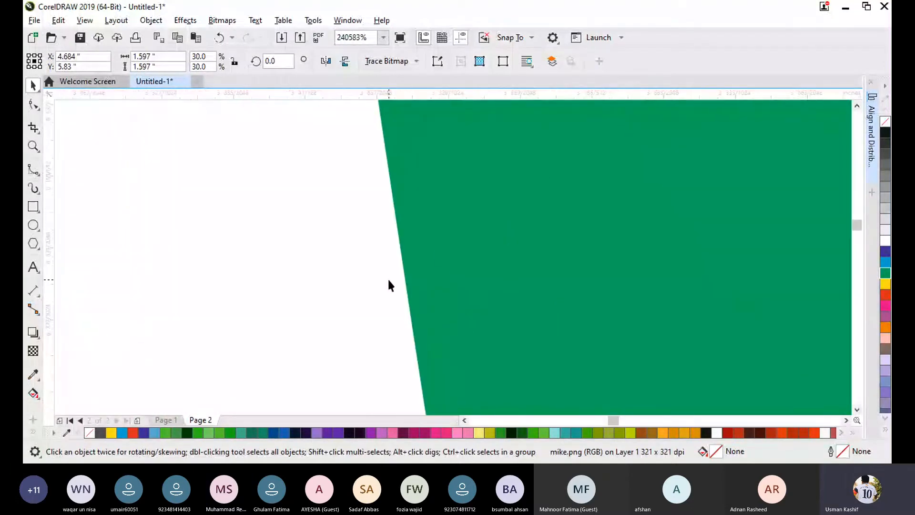
pyautogui.scroll(1, 439, 250)
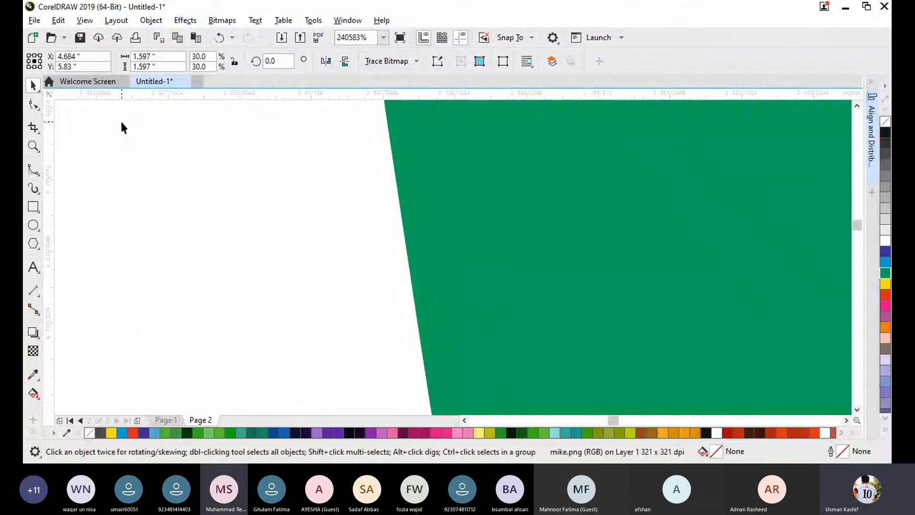
# - Check the current magnification with the Zoom tool, and return to a view of the whole page
pyautogui.press('z')
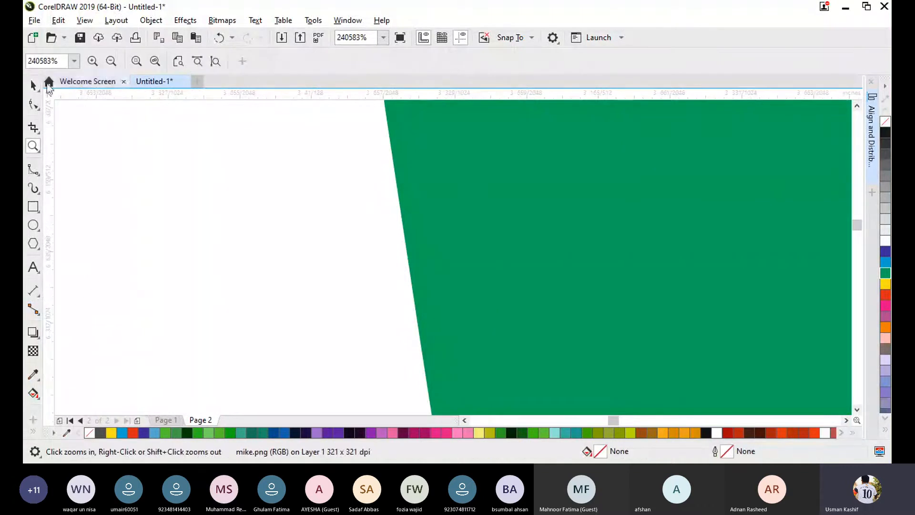
pyautogui.moveTo(61, 61); pyautogui.dragTo(31, 63)
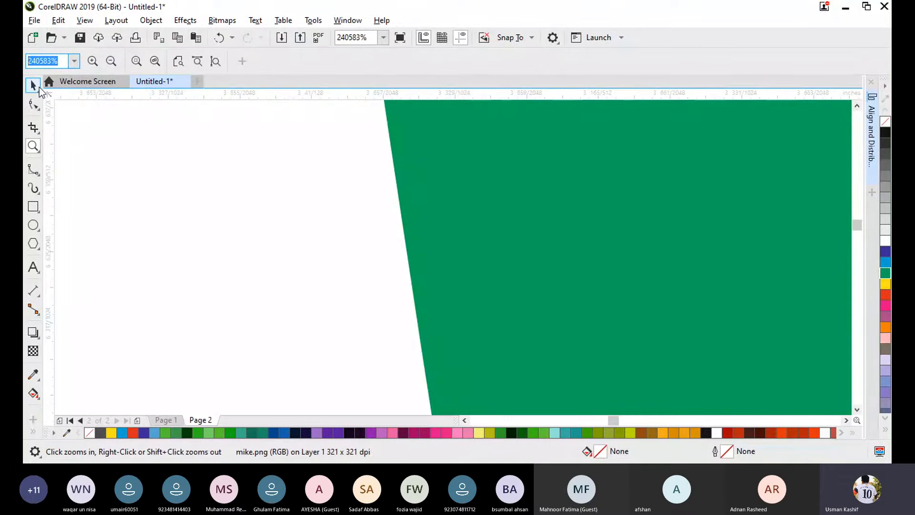
pyautogui.press('Left')
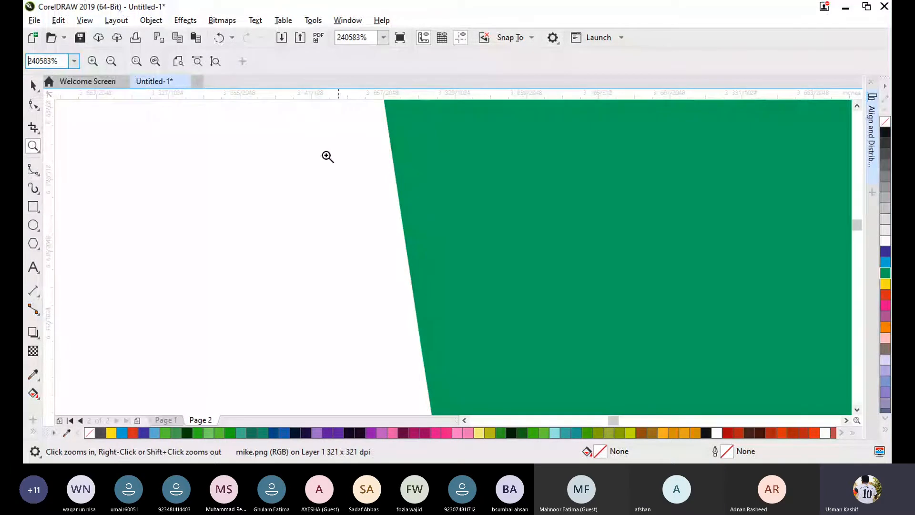
pyautogui.click(33, 85)
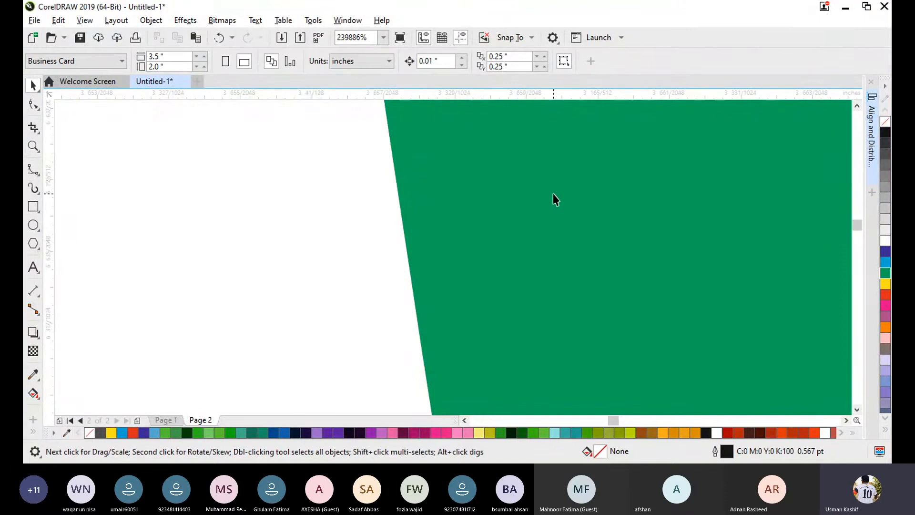
pyautogui.scroll(-8, 380, 222)
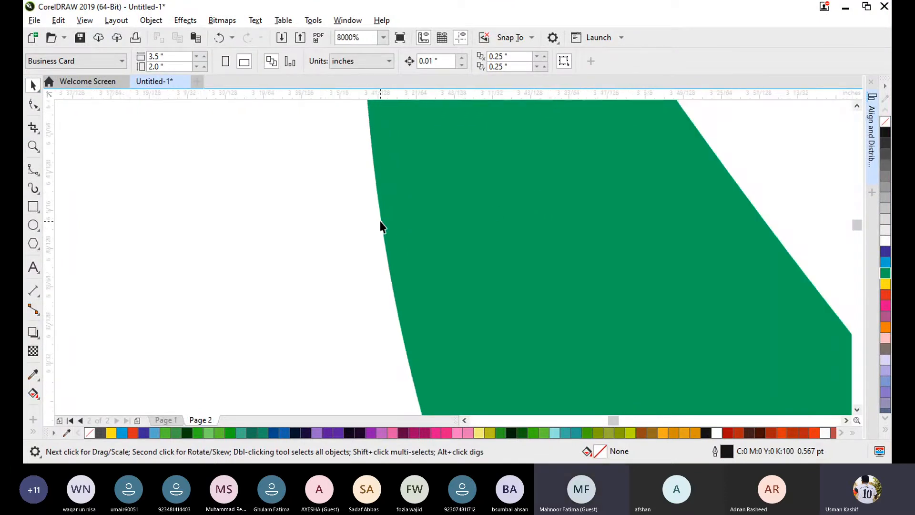
pyautogui.scroll(-4, 380, 225)
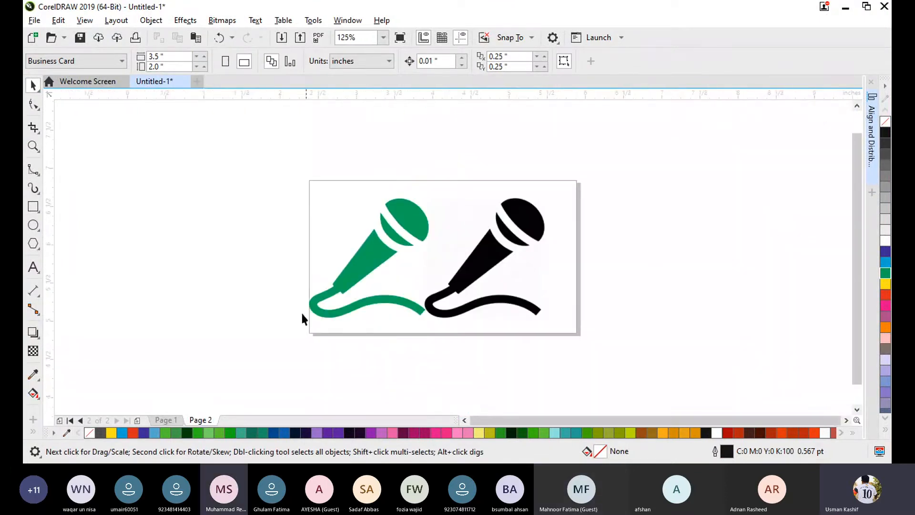
# - Delete the green traced microphone and the original bitmap microphone from the page
pyautogui.moveTo(372, 256); pyautogui.dragTo(307, 255)
pyautogui.click(597, 279)
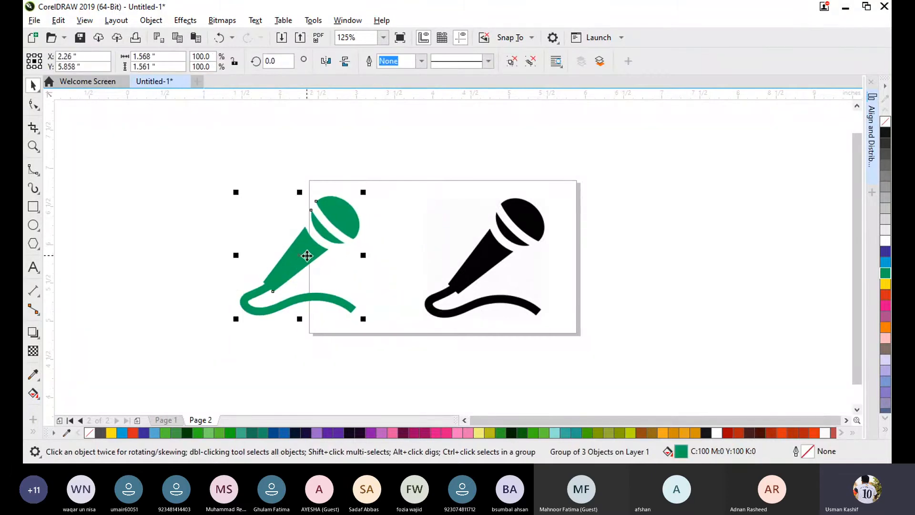
pyautogui.press('Delete')
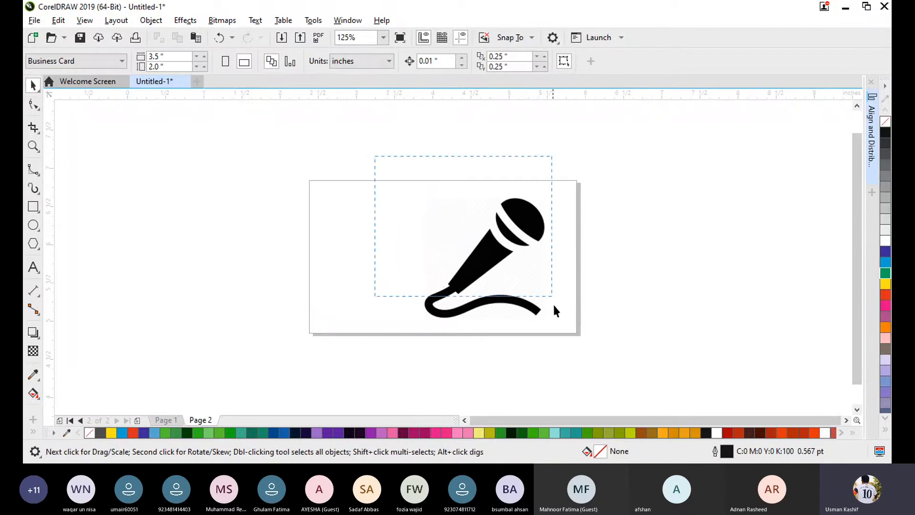
pyautogui.moveTo(553, 302); pyautogui.dragTo(584, 354)
pyautogui.press('Delete')
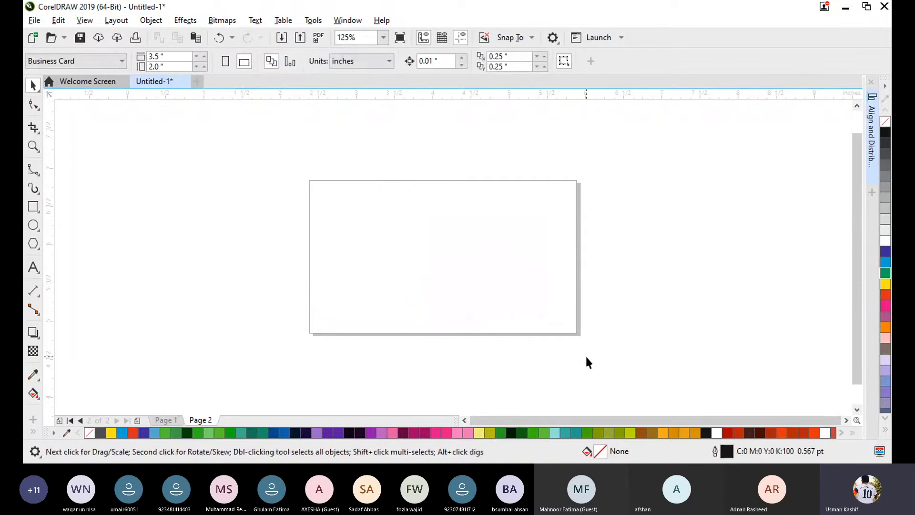
# - Import facebook.png at about 1.217 inches wide and position it at about X 2.983, Y 5.923 inches
pyautogui.hotkey('ctrl', 'i')
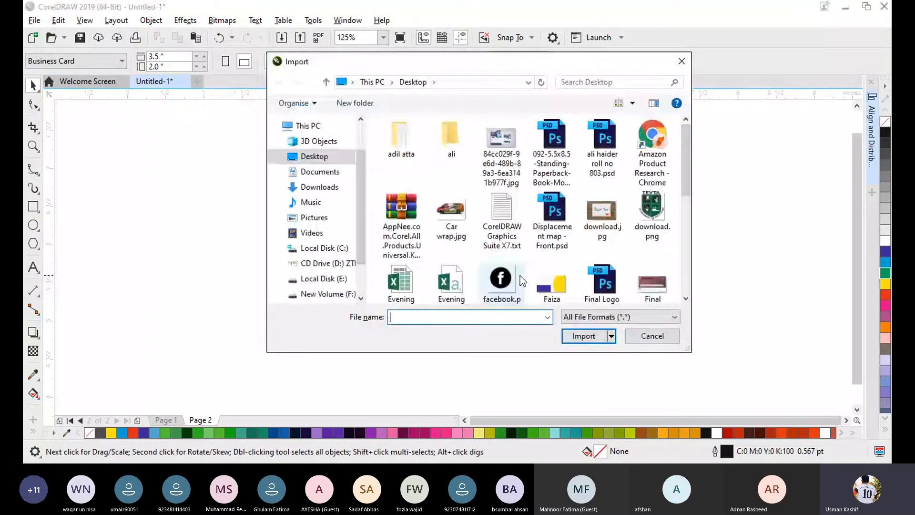
pyautogui.doubleClick(493, 277)
pyautogui.moveTo(336, 199); pyautogui.dragTo(433, 308)
pyautogui.scroll(4, 394, 265)
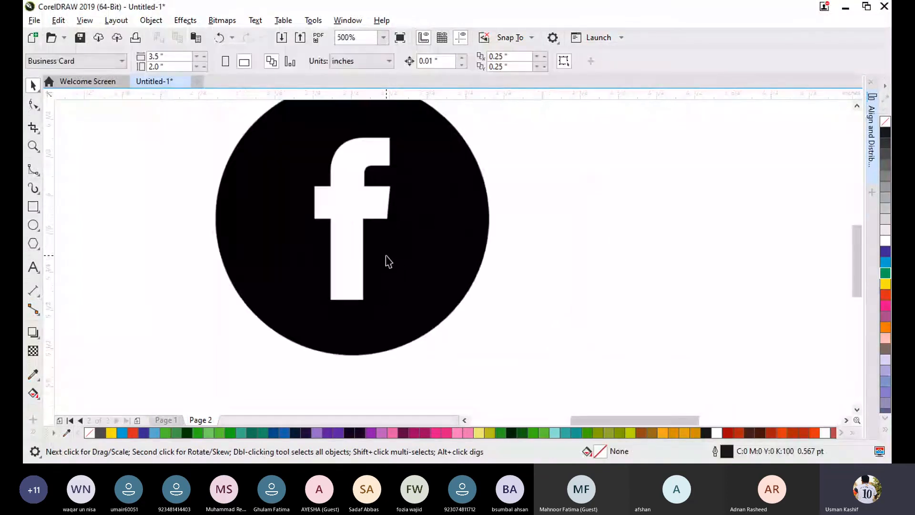
pyautogui.scroll(-2, 387, 260)
pyautogui.moveTo(388, 261); pyautogui.dragTo(328, 261)
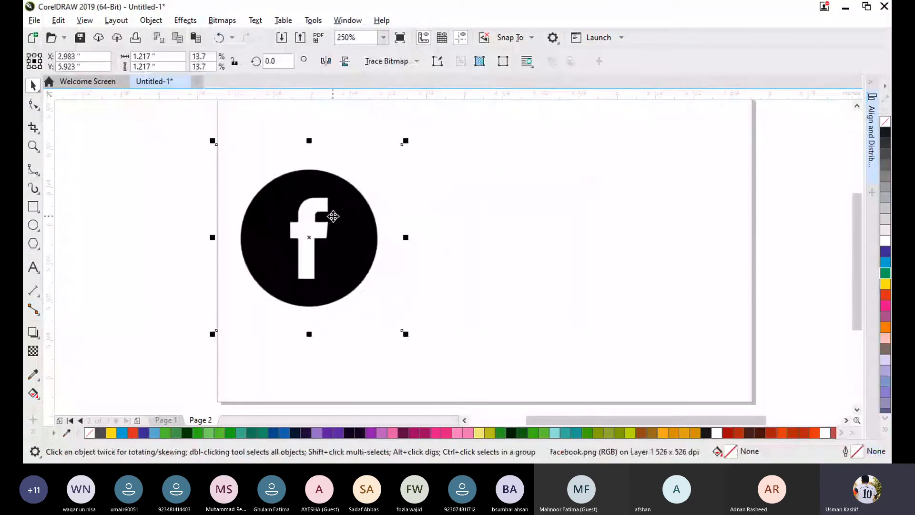
# - Start an Outline Trace of the Facebook image with the Logo image type
pyautogui.click(387, 61)
pyautogui.moveTo(447, 109)
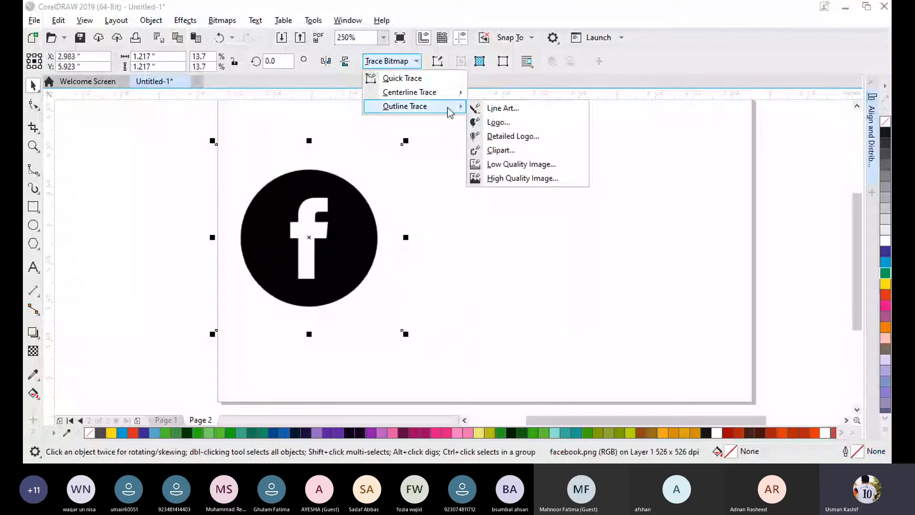
pyautogui.click(500, 122)
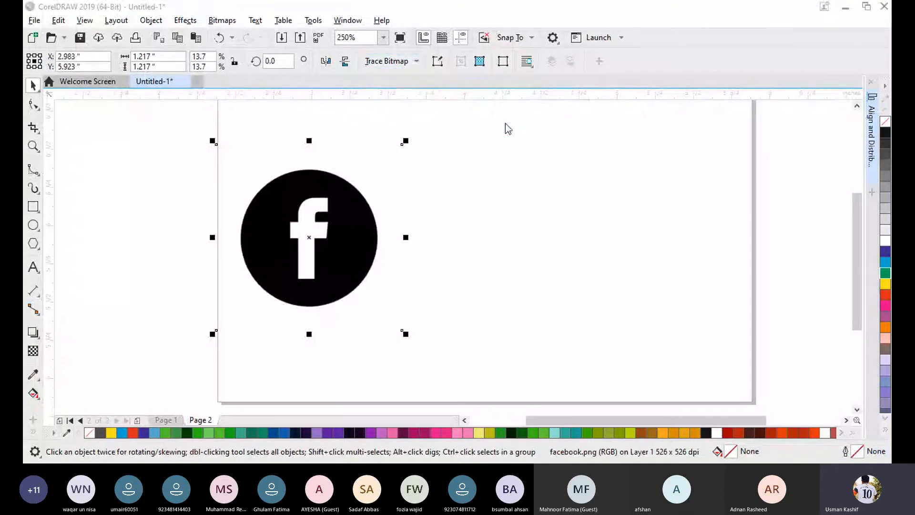
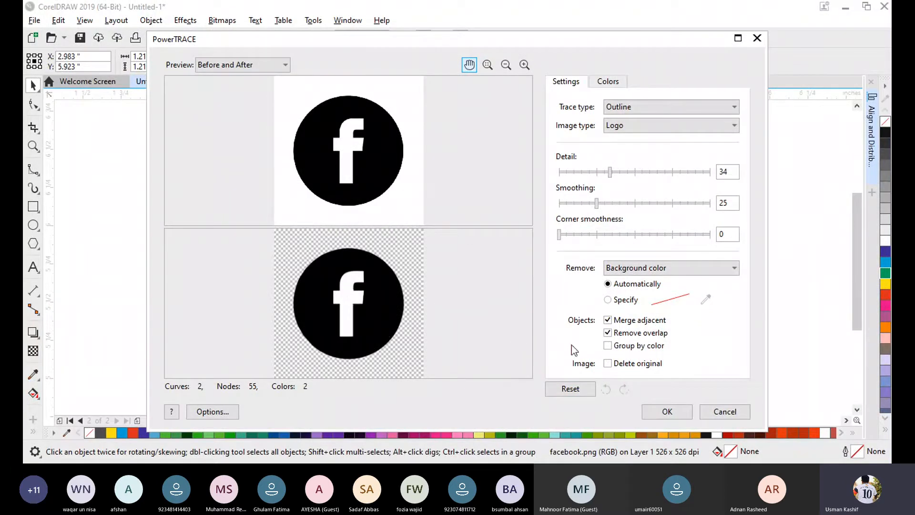
# - Apply the Logo trace and move the traced Facebook logo beside the original bitmap, to about X 4.198, Y 5.887 inches
pyautogui.click(666, 410)
pyautogui.moveTo(330, 241)
pyautogui.mouseDown()
pyautogui.moveTo(305, 235)
pyautogui.moveTo(518, 238)
pyautogui.moveTo(534, 260)
pyautogui.mouseUp()
pyautogui.click(645, 236)
# - Try several fill colours on the whole traced logo group, ending with the purple C:20 M:80 Y:0 K:20
pyautogui.click(886, 262)
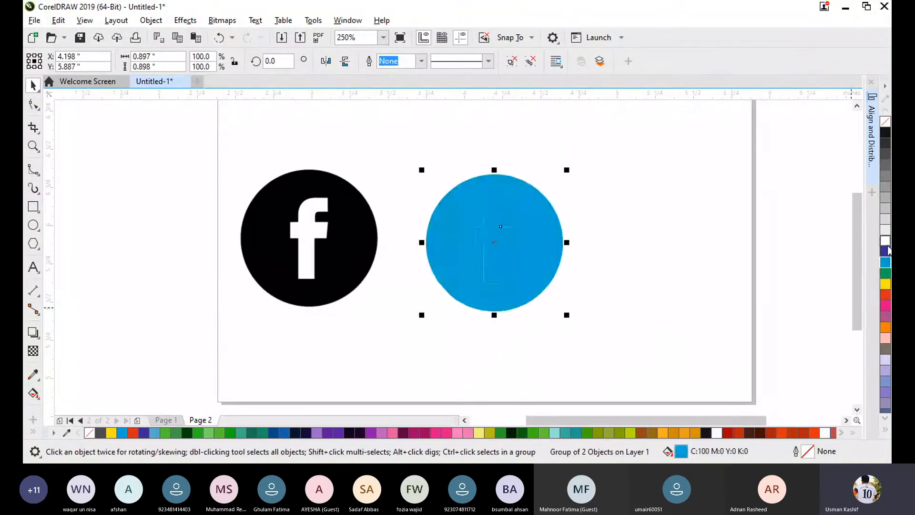
pyautogui.click(885, 240)
pyautogui.click(884, 328)
pyautogui.click(886, 316)
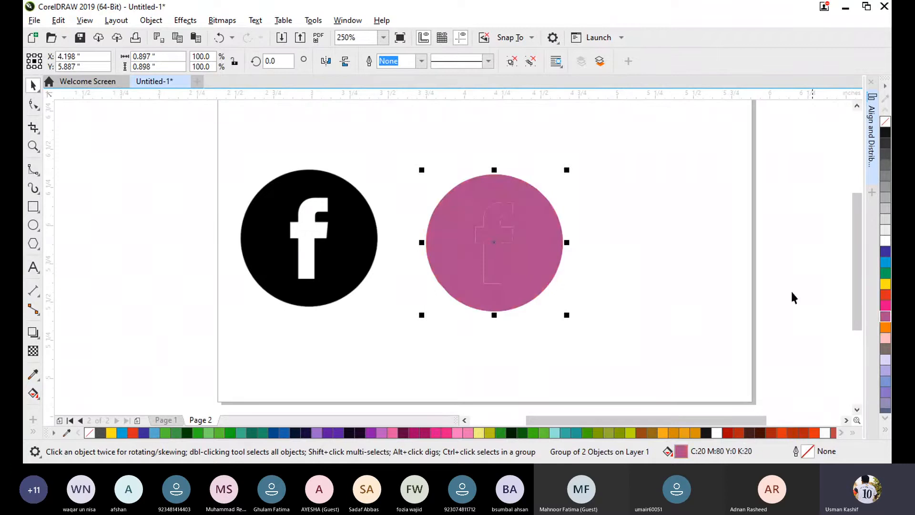
# - Shift the purple traced logo to about X 4.137, Y 5.967 inches, and delete it
pyautogui.click(673, 260)
pyautogui.click(511, 261)
pyautogui.moveTo(511, 259); pyautogui.dragTo(502, 247)
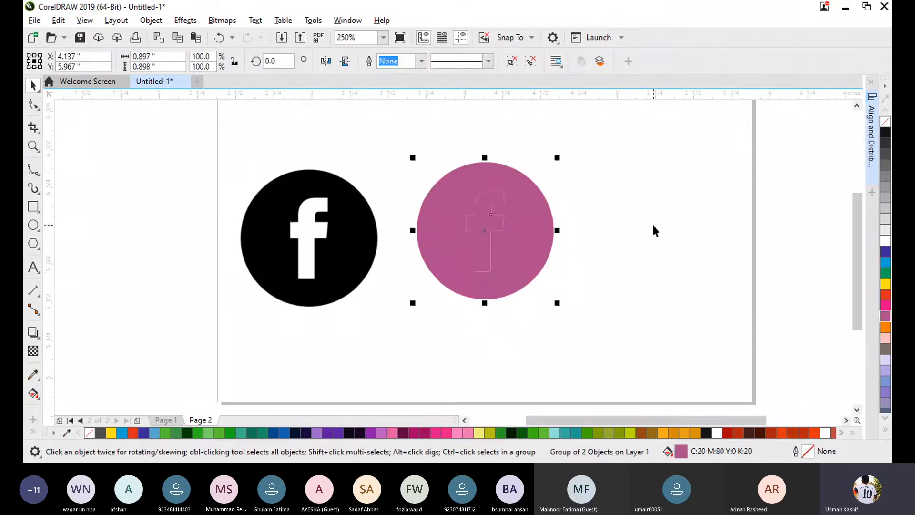
pyautogui.click(652, 222)
pyautogui.click(518, 250)
pyautogui.press('Delete')
# - Start another Outline Trace of the Facebook bitmap as Logo, with removal set to Color from entire image
pyautogui.click(302, 280)
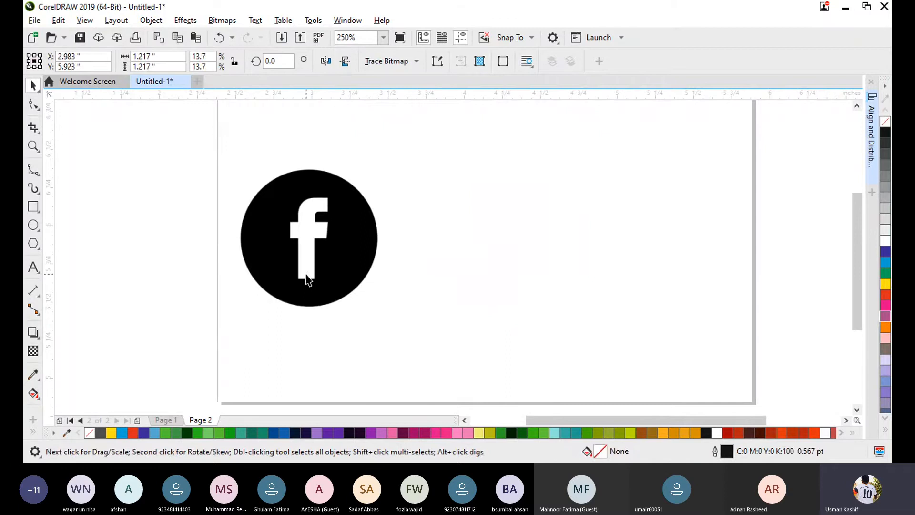
pyautogui.click(409, 65)
pyautogui.moveTo(425, 107)
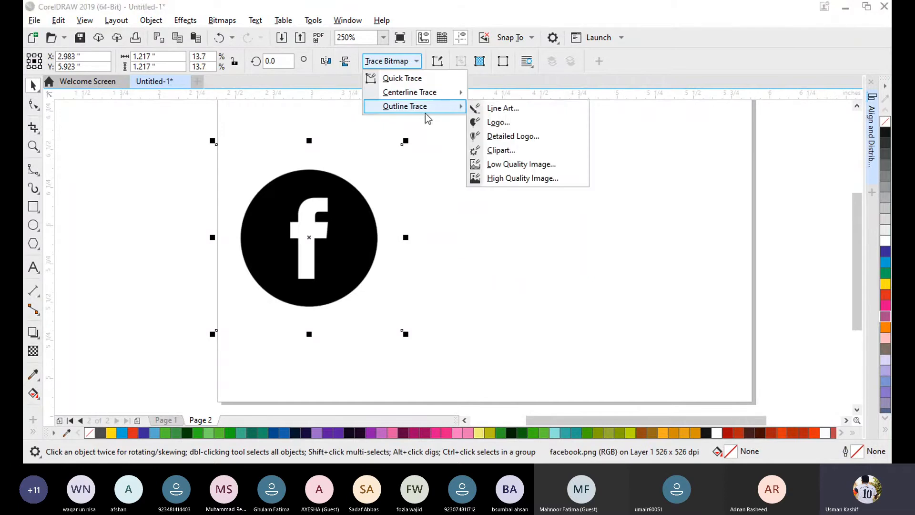
pyautogui.click(519, 125)
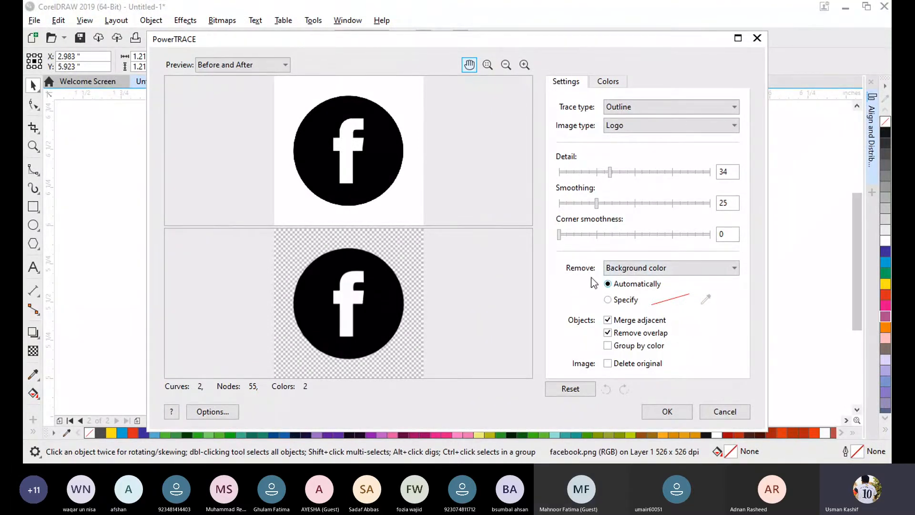
pyautogui.click(638, 270)
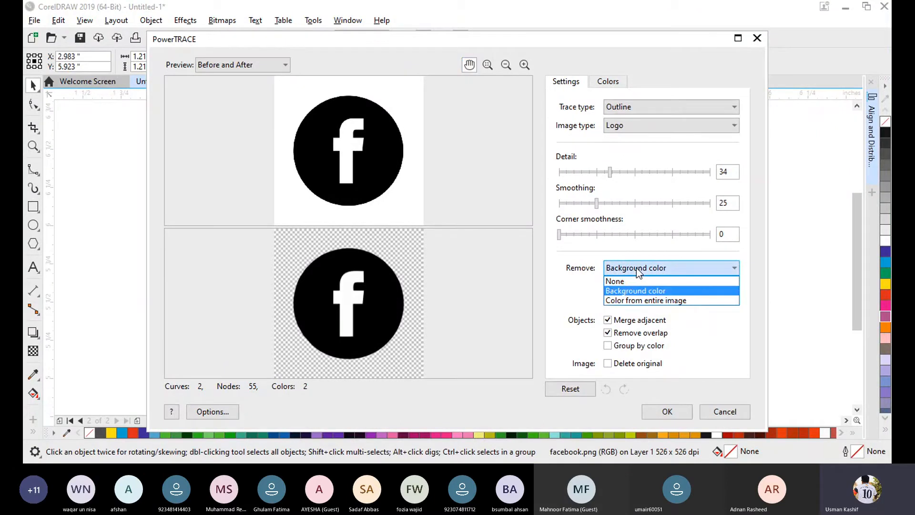
pyautogui.click(642, 300)
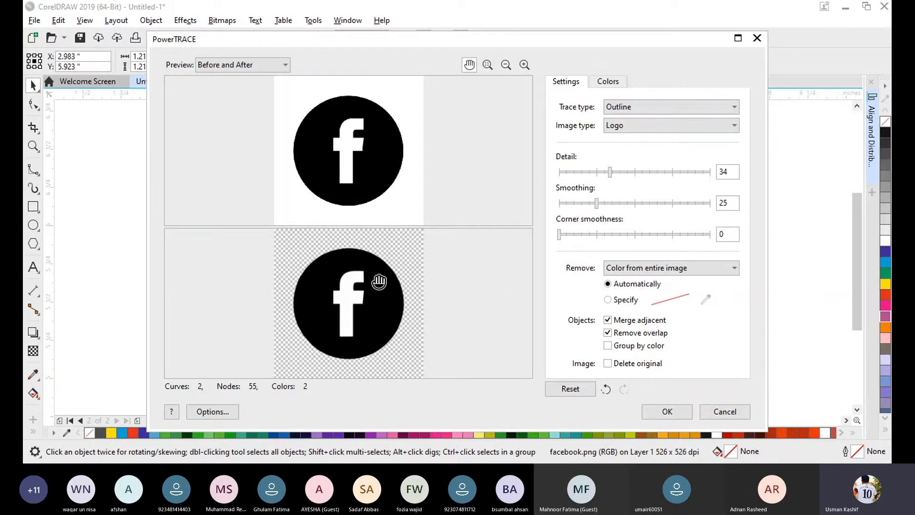
# - Specify the white of the letter f as the colour to remove by sampling it in the preview, and apply the trace
pyautogui.click(608, 299)
pyautogui.click(705, 300)
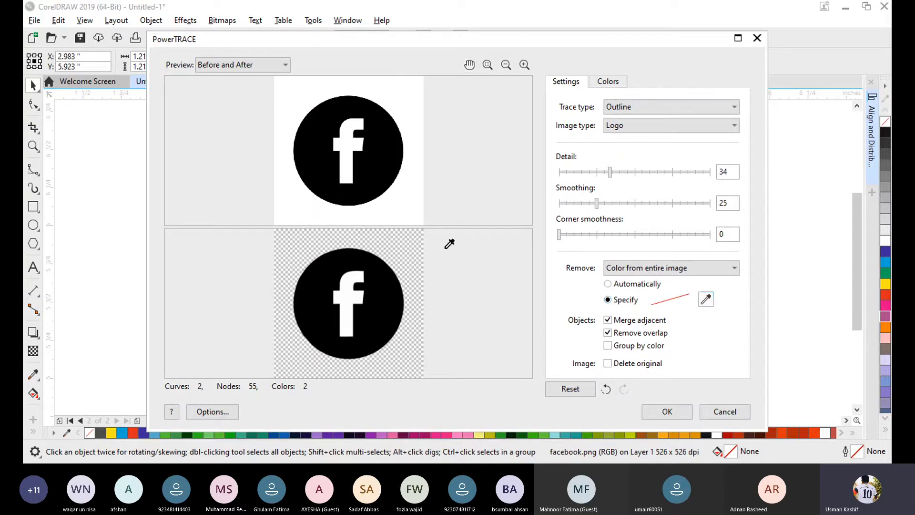
pyautogui.click(348, 145)
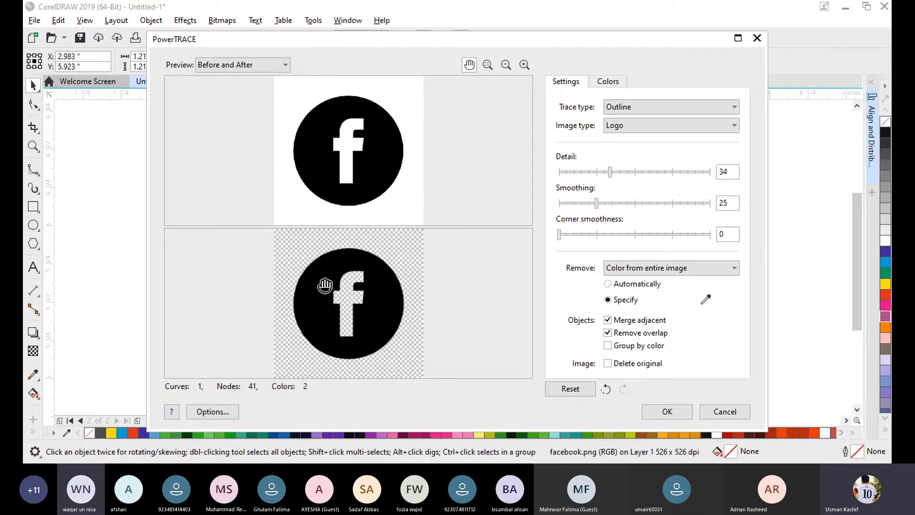
pyautogui.click(667, 411)
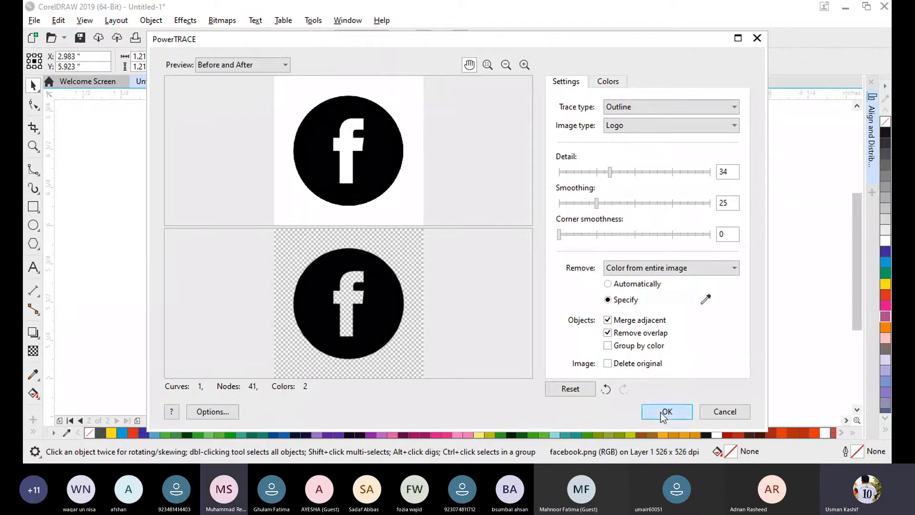
# - Move the new traced logo beside the original bitmap, to about X 4.421, Y 5.894 inches
pyautogui.click(341, 259)
pyautogui.moveTo(341, 259)
pyautogui.mouseDown()
pyautogui.moveTo(555, 251)
pyautogui.moveTo(564, 270)
pyautogui.moveTo(529, 257)
pyautogui.mouseUp()
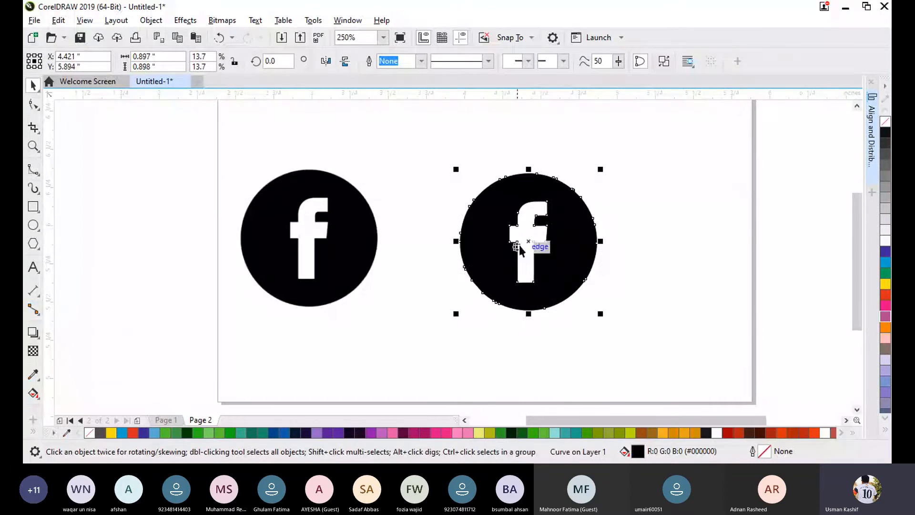
pyautogui.click(676, 249)
# - Try different fill colours on the traced logo, ending with red C:0 M:100 Y:100 K:0
pyautogui.click(543, 266)
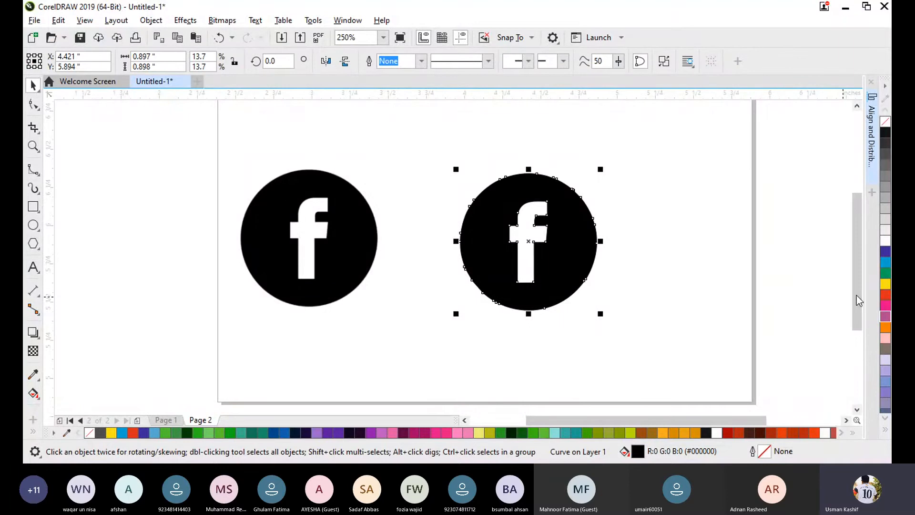
pyautogui.click(882, 252)
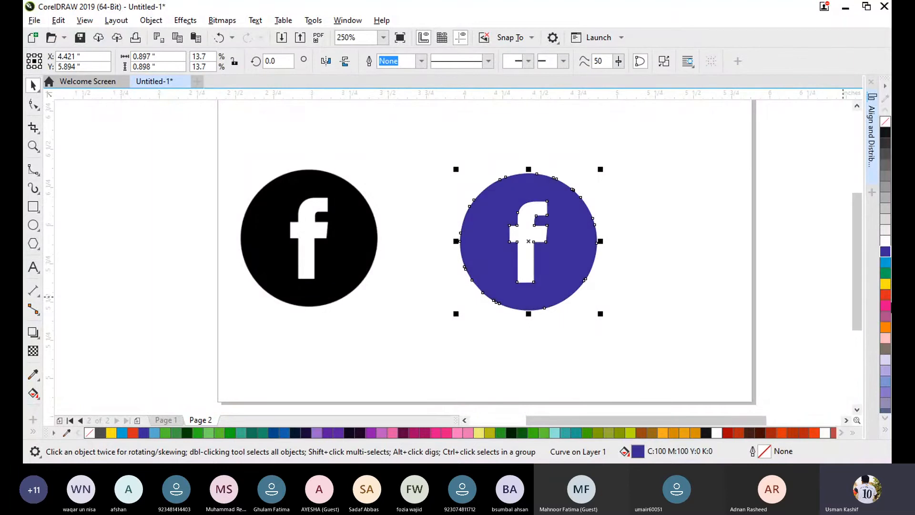
pyautogui.click(885, 305)
pyautogui.click(885, 294)
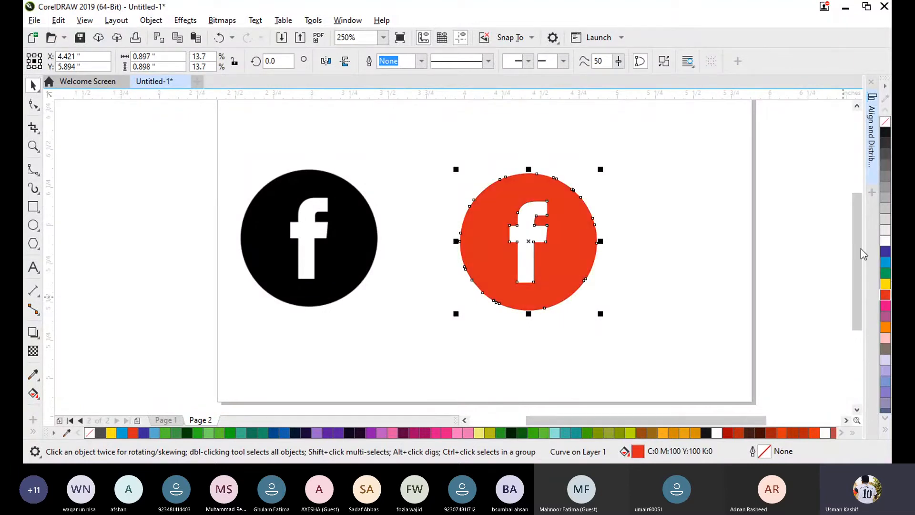
pyautogui.click(676, 259)
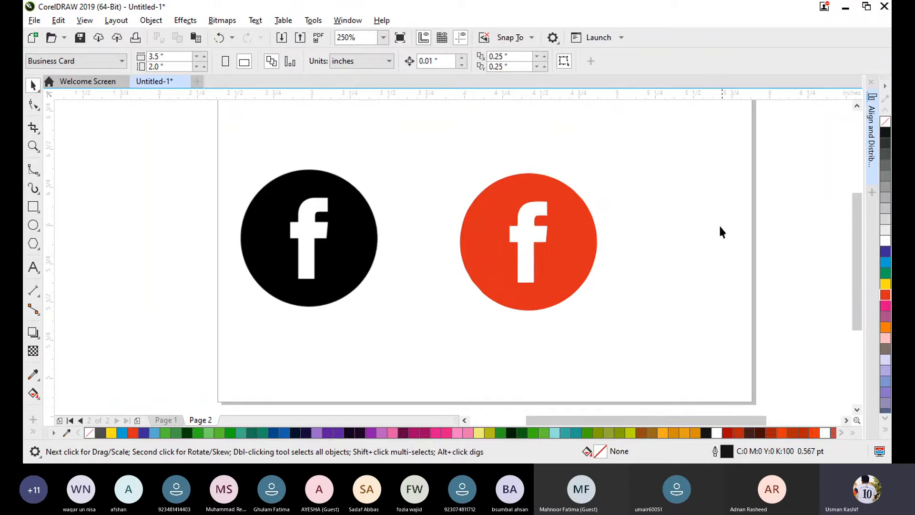
# - Draw a rectangle about 1.179 by 1.163 inches beside the red logo and fill it with blue C:100 M:100 Y:0 K:0
pyautogui.click(32, 207)
pyautogui.moveTo(623, 150); pyautogui.dragTo(805, 328)
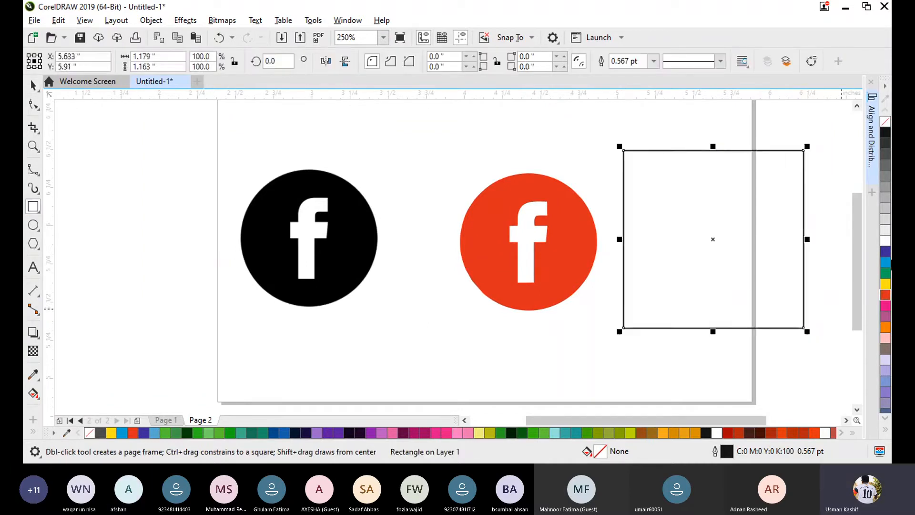
pyautogui.click(885, 251)
pyautogui.click(28, 80)
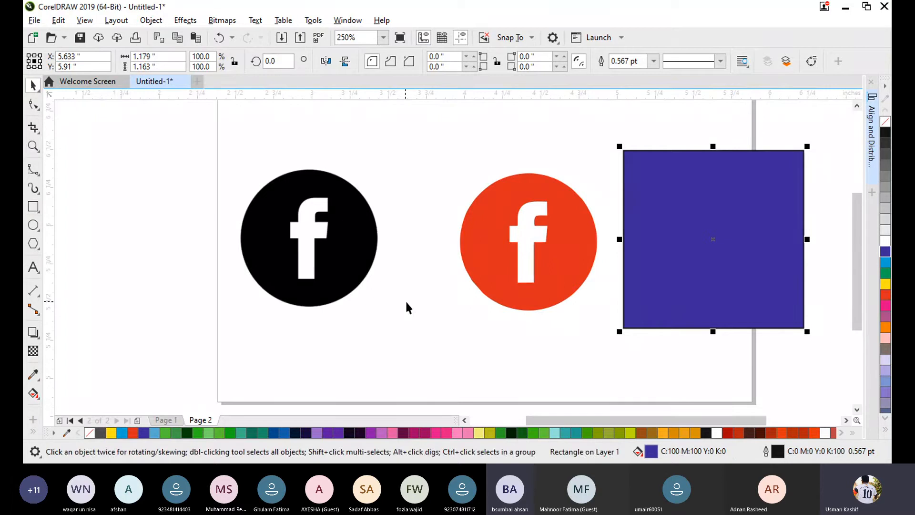
# - Move the red logo onto the blue rectangle and send the rectangle one level back, behind the logo
pyautogui.moveTo(481, 260); pyautogui.dragTo(666, 234)
pyautogui.click(666, 235)
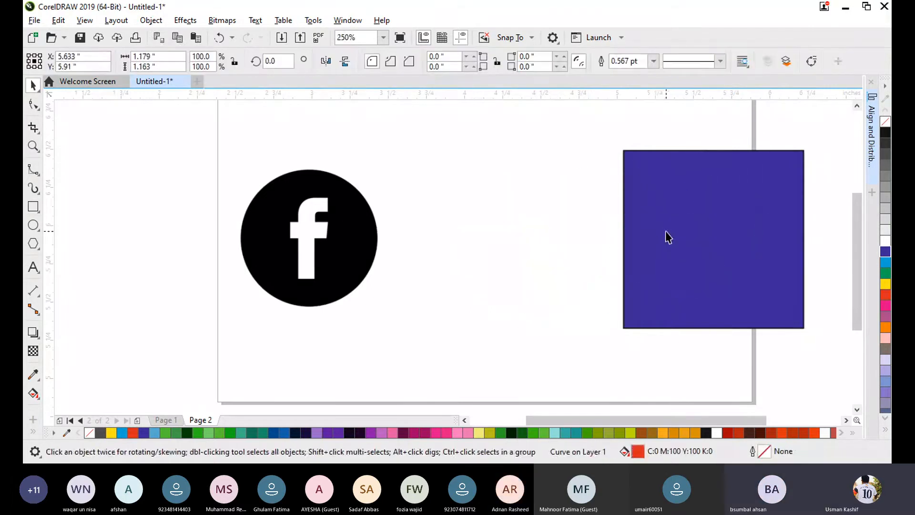
pyautogui.rightClick(666, 235)
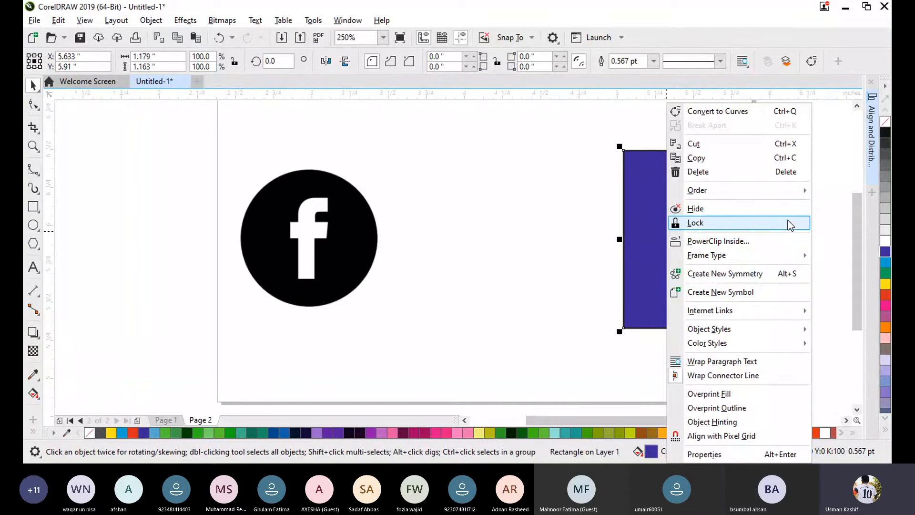
pyautogui.click(592, 314)
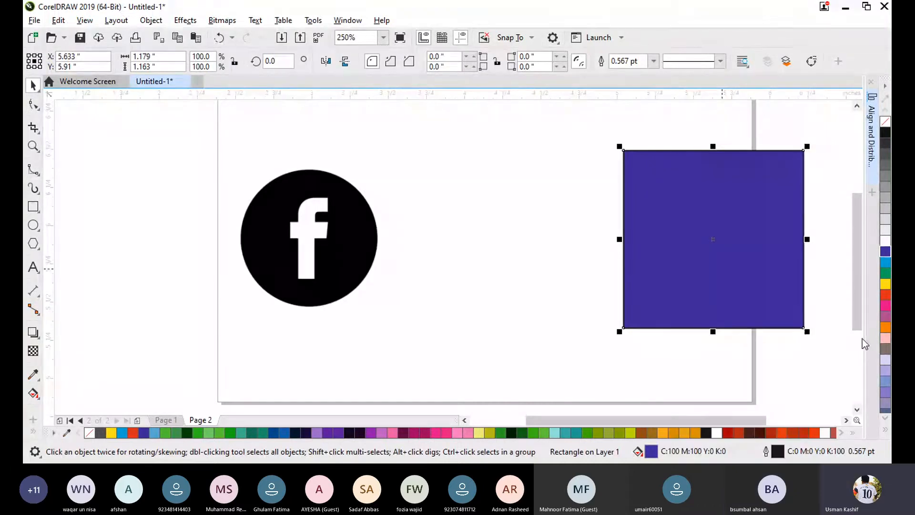
pyautogui.click(730, 299)
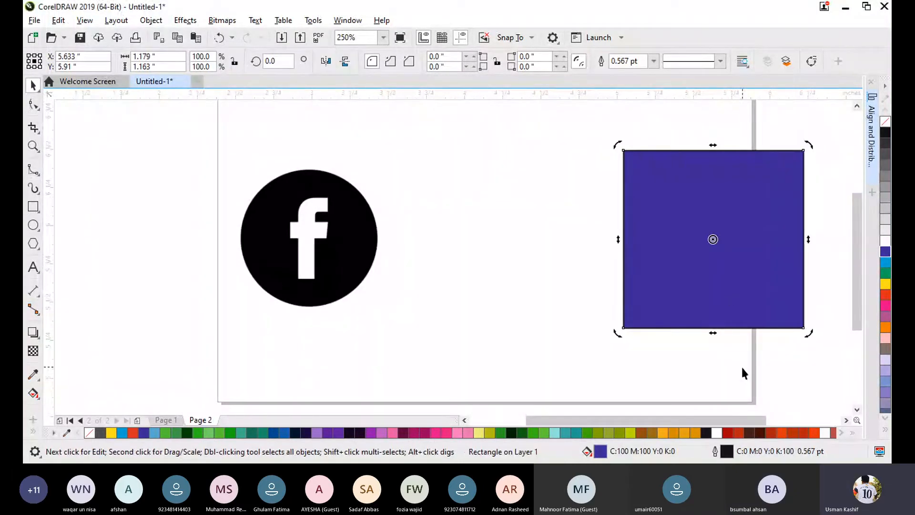
pyautogui.click(733, 300)
pyautogui.hotkey('ctrl', 'pagedown')
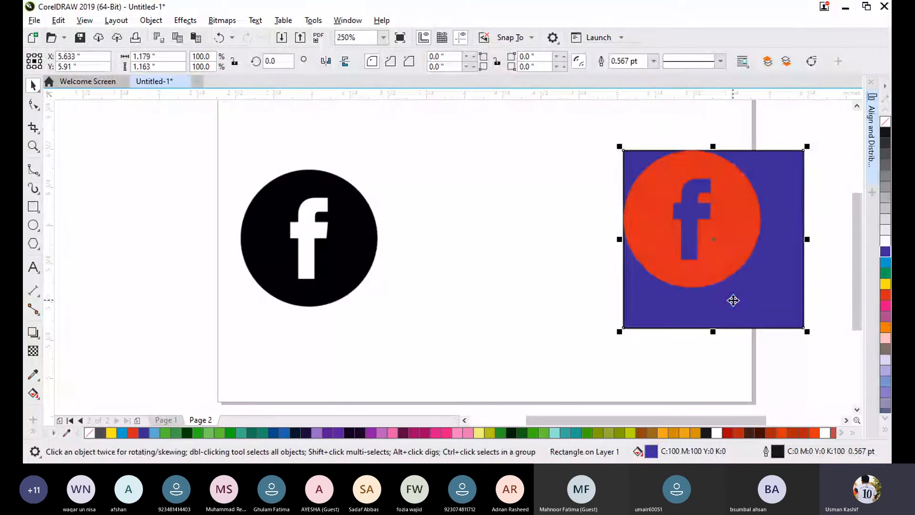
# - Move the red logo to about X 4.717, Y 6.215 inches and the blue rectangle to about X 5.679, Y 5.935 inches
pyautogui.click(483, 238)
pyautogui.click(653, 250)
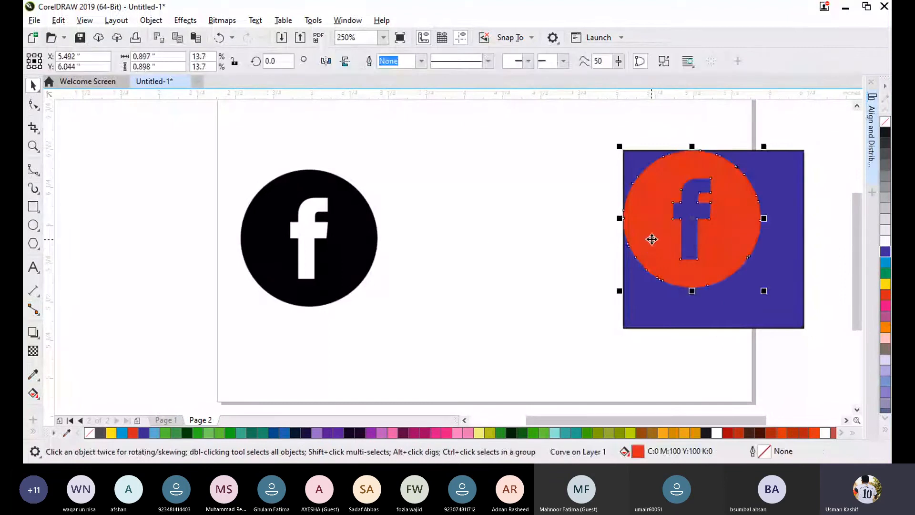
pyautogui.moveTo(651, 232); pyautogui.dragTo(527, 225)
pyautogui.click(551, 269)
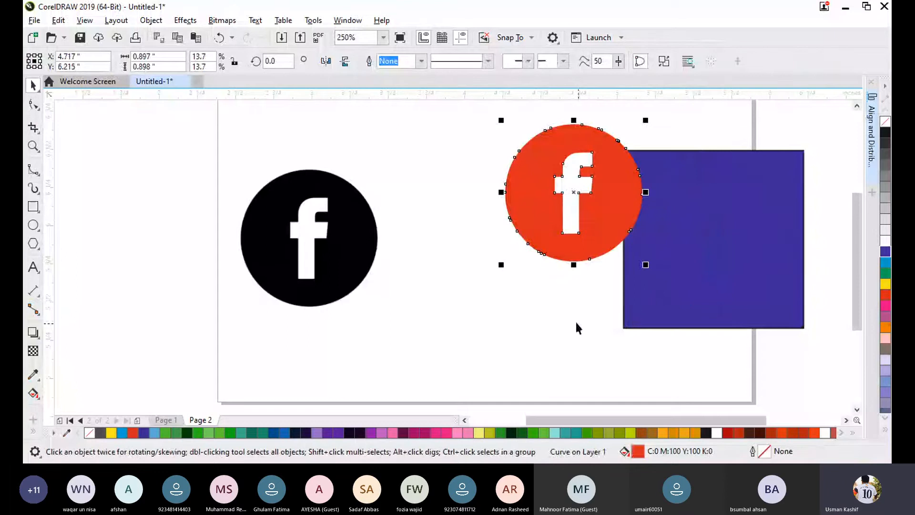
pyautogui.click(589, 264)
pyautogui.moveTo(676, 228); pyautogui.dragTo(683, 224)
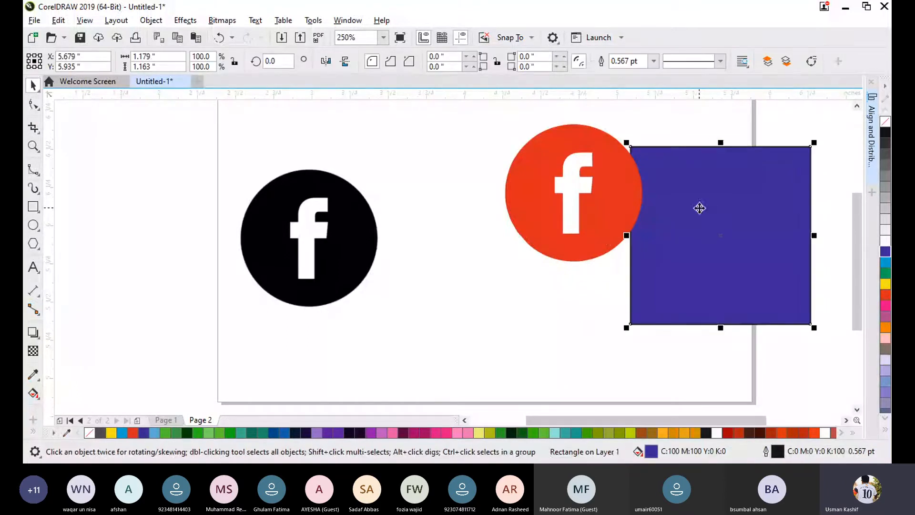
# - Centre the blue rectangle on the red logo horizontally and vertically, and move both to about X 4.796, Y 5.915 inches
pyautogui.keyDown('shift'); pyautogui.click(603, 233); pyautogui.keyUp('shift')
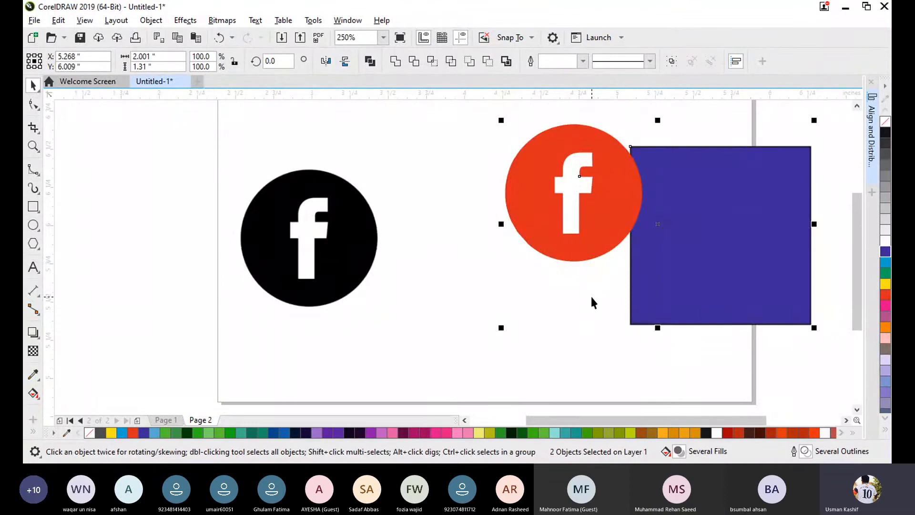
pyautogui.press('c')
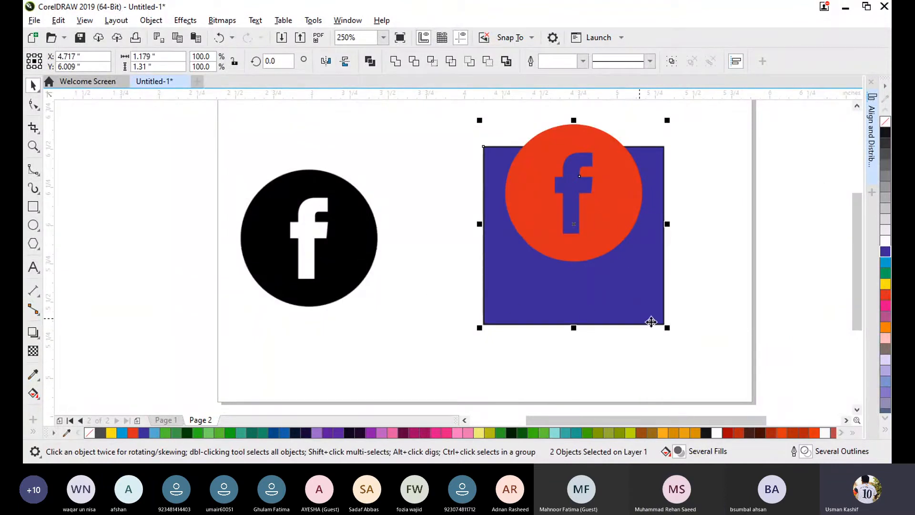
pyautogui.press('e')
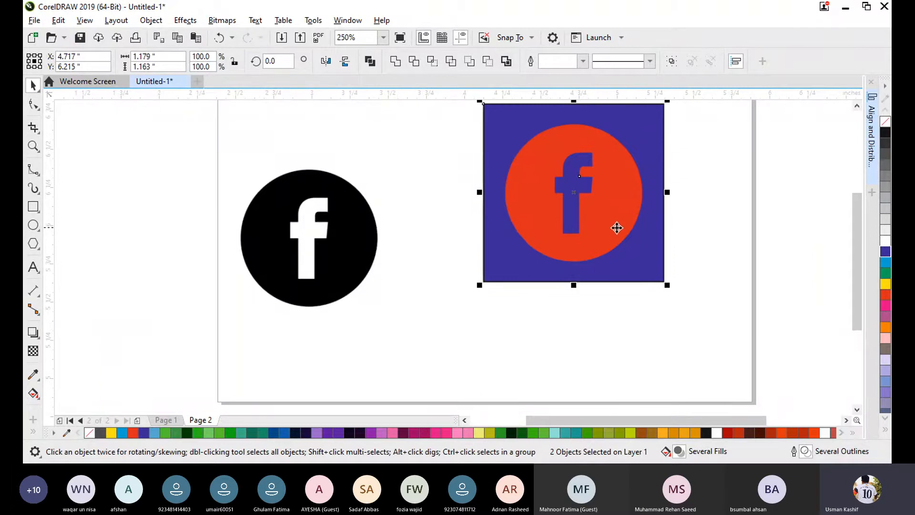
pyautogui.moveTo(622, 204); pyautogui.dragTo(633, 250)
pyautogui.click(684, 264)
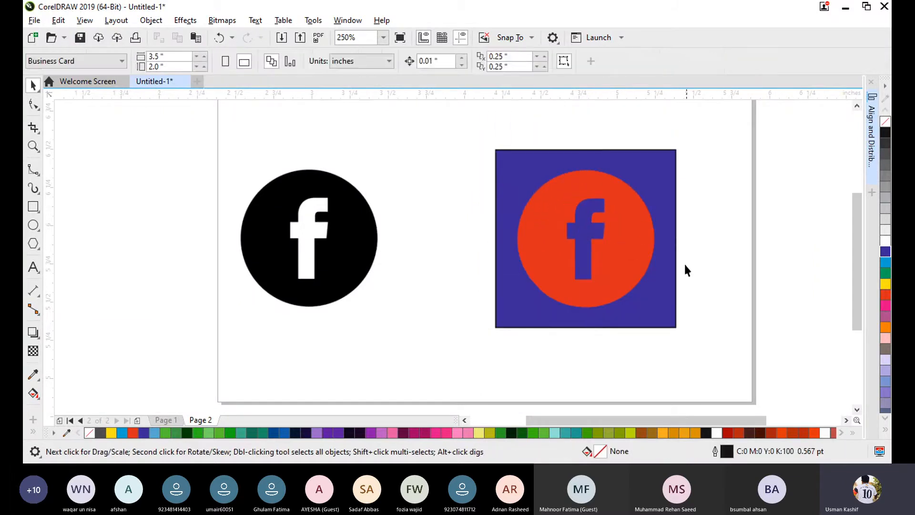
# - Select the red logo and the blue rectangle and review the Align and Distribute commands available for them
pyautogui.moveTo(735, 388); pyautogui.dragTo(424, 141)
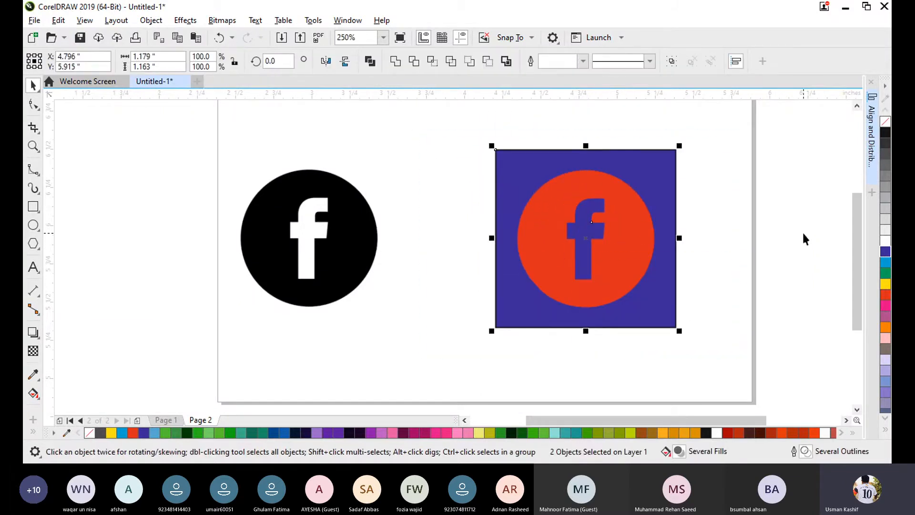
pyautogui.click(746, 252)
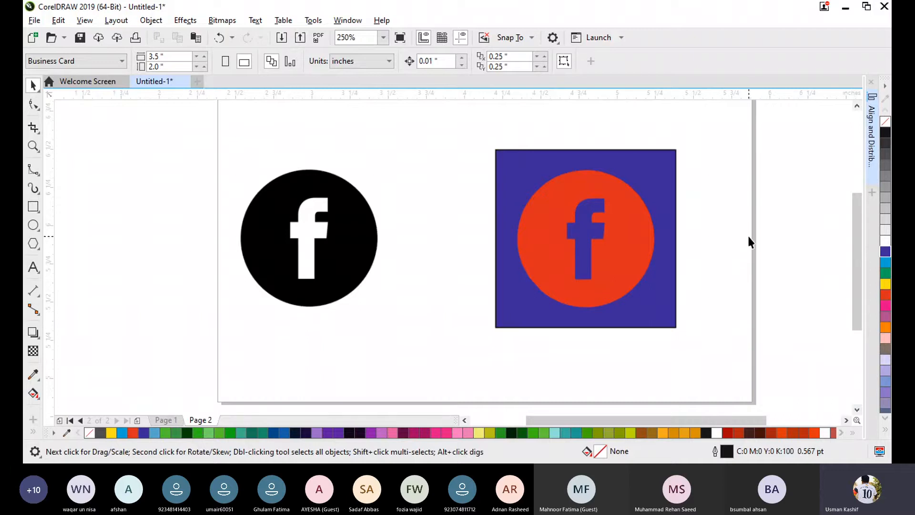
pyautogui.click(503, 181)
pyautogui.keyDown('shift'); pyautogui.click(560, 269); pyautogui.keyUp('shift')
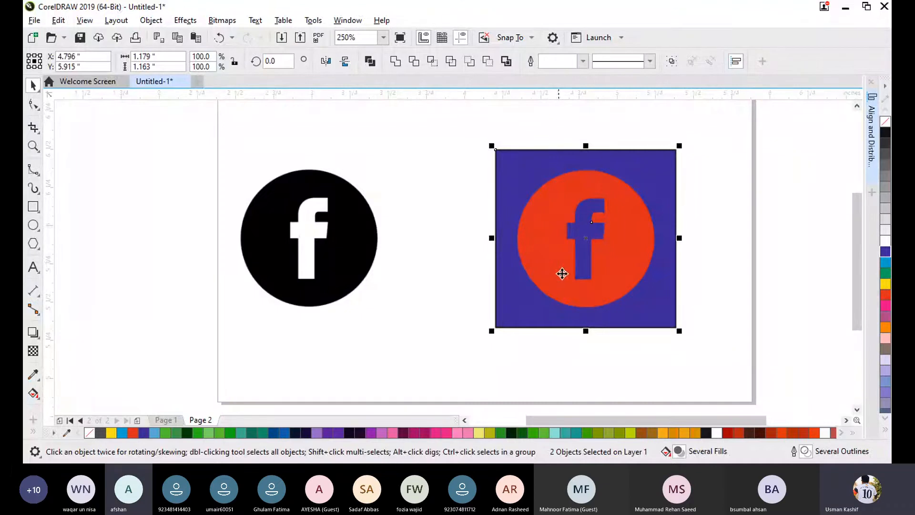
pyautogui.click(58, 20)
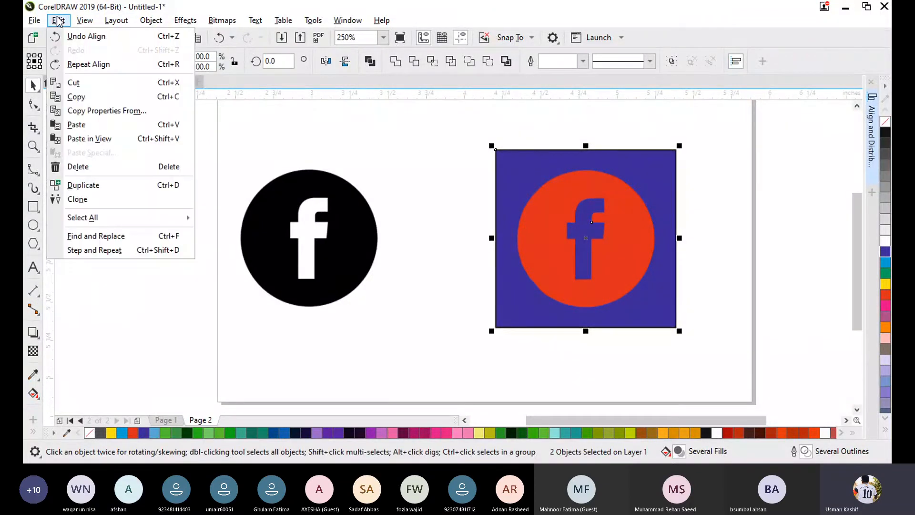
pyautogui.moveTo(151, 20)
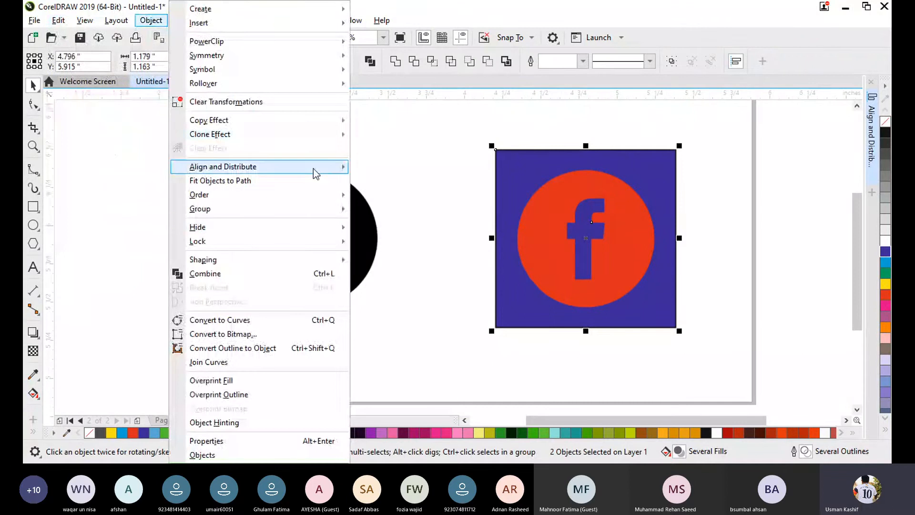
pyautogui.moveTo(315, 168)
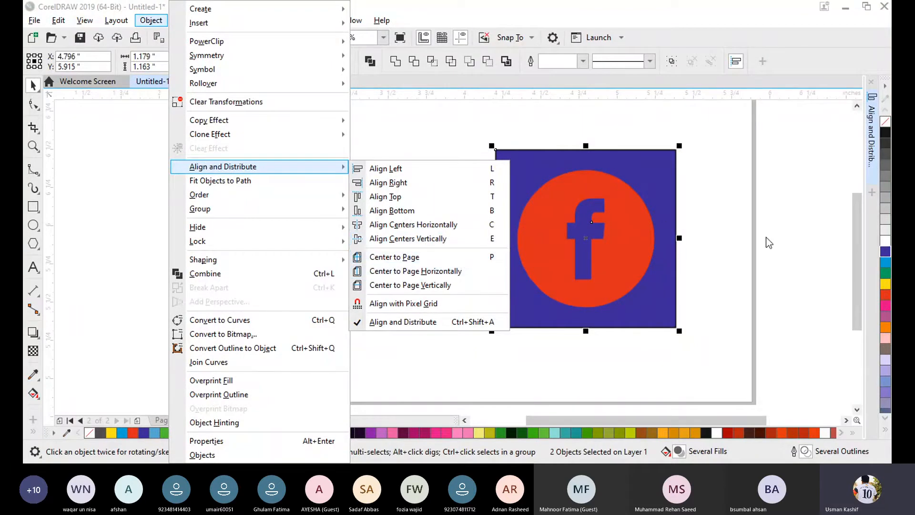
pyautogui.click(791, 261)
# - Delete the red logo together with the blue rectangle behind it
pyautogui.click(785, 272)
pyautogui.moveTo(455, 128); pyautogui.dragTo(729, 369)
pyautogui.press('Delete')
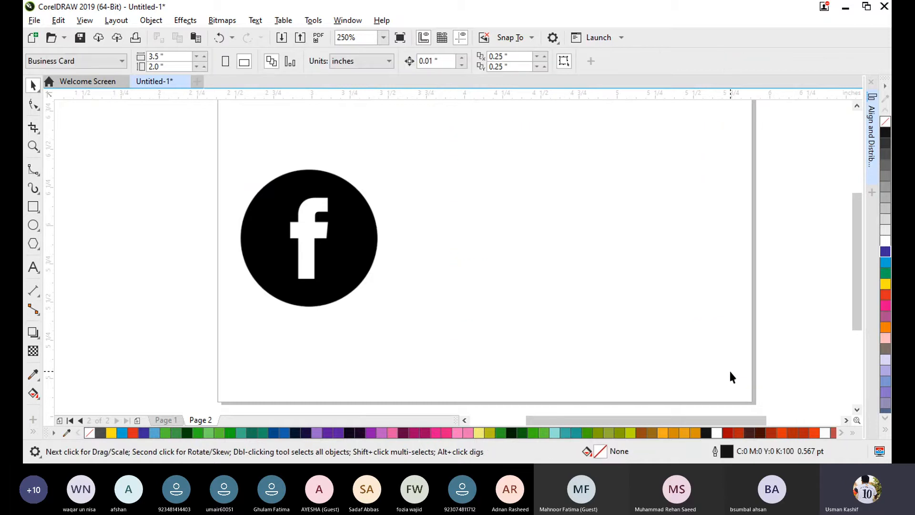
# - Outline-trace facebook.png as a Logo with automatic background removal and move the traced group to about X 4.362, Y 5.936 inches
pyautogui.click(351, 262)
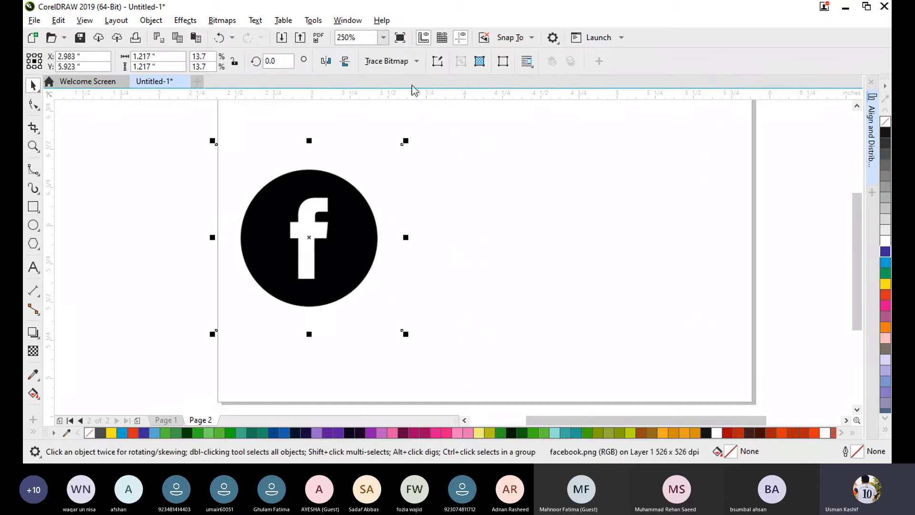
pyautogui.click(391, 66)
pyautogui.moveTo(430, 110)
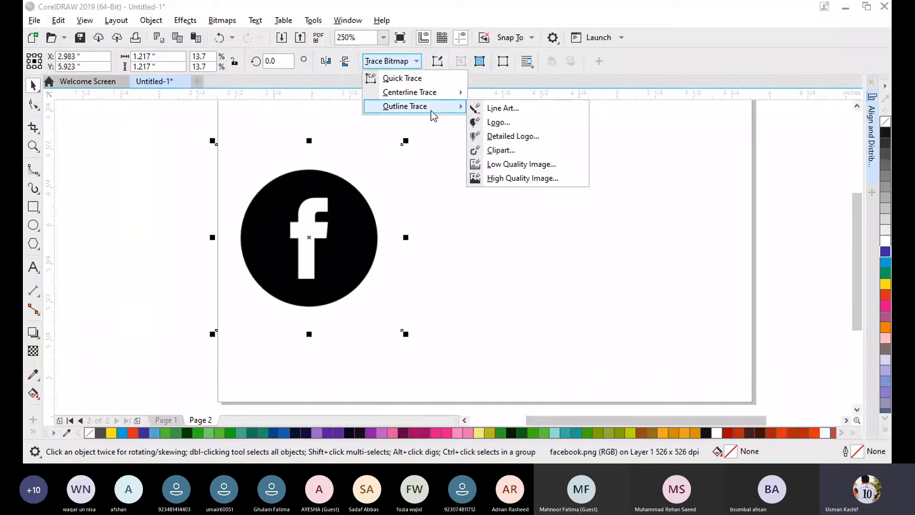
pyautogui.click(529, 123)
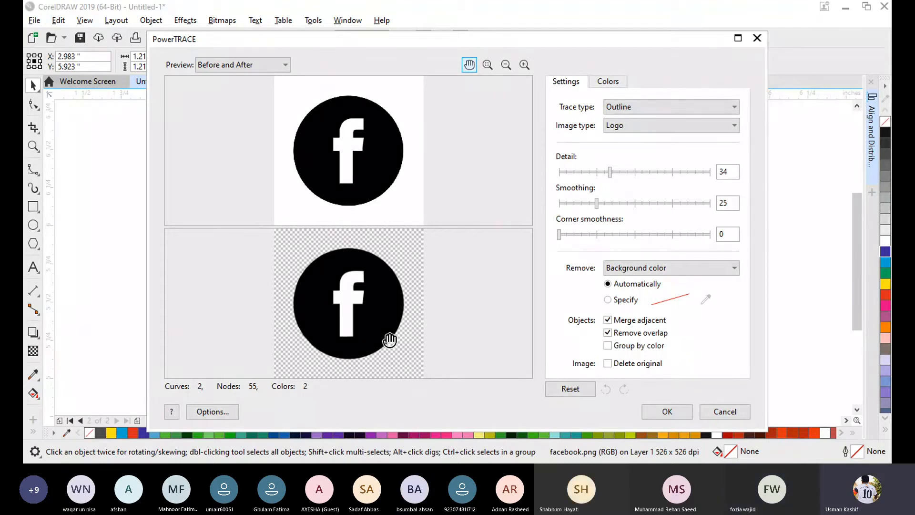
pyautogui.click(658, 410)
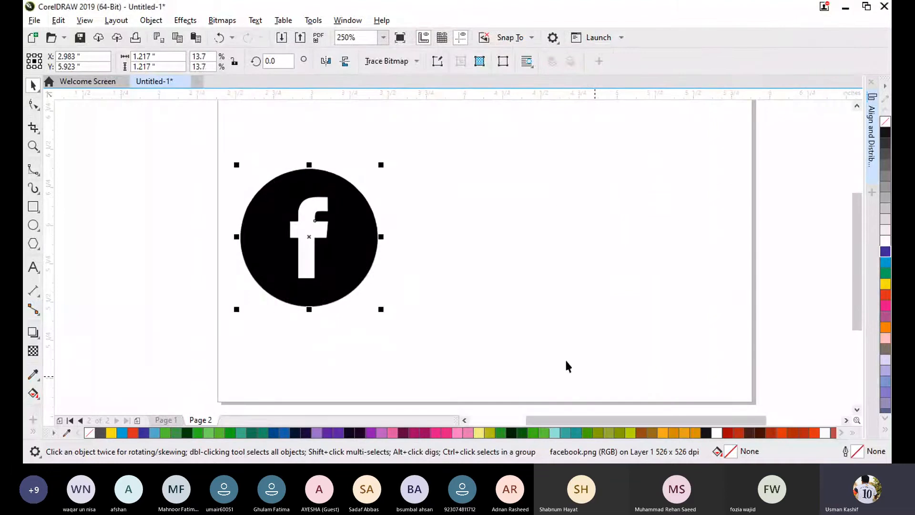
pyautogui.moveTo(314, 247); pyautogui.dragTo(524, 245)
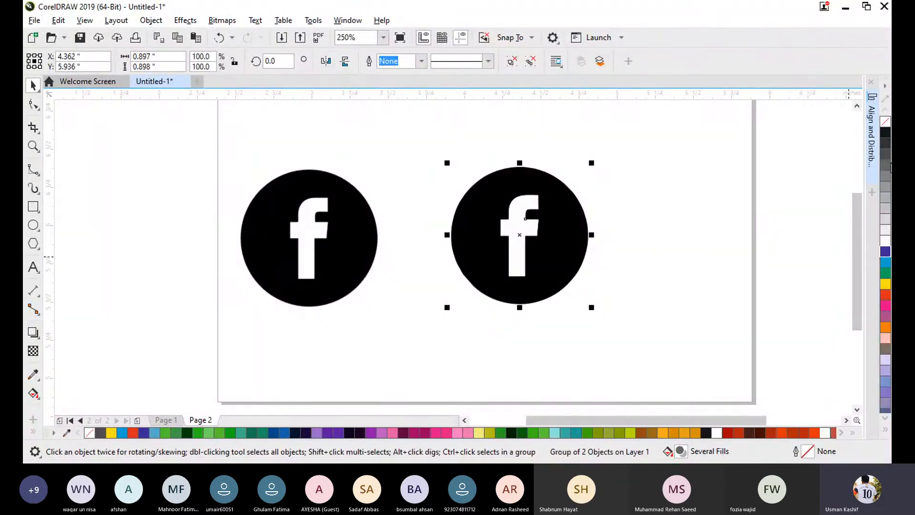
# - Fill the traced Facebook group with C:20 M:20 Y:0 K:0 and delete the group
pyautogui.click(885, 360)
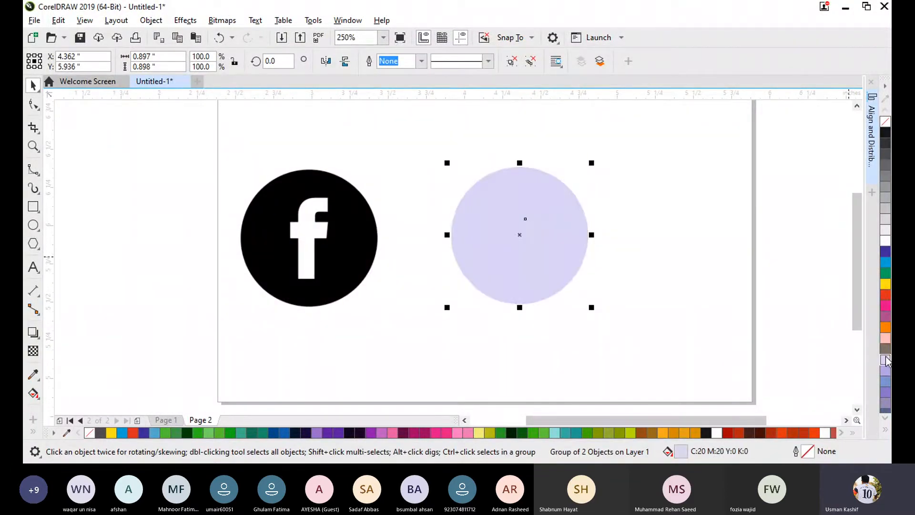
pyautogui.click(763, 280)
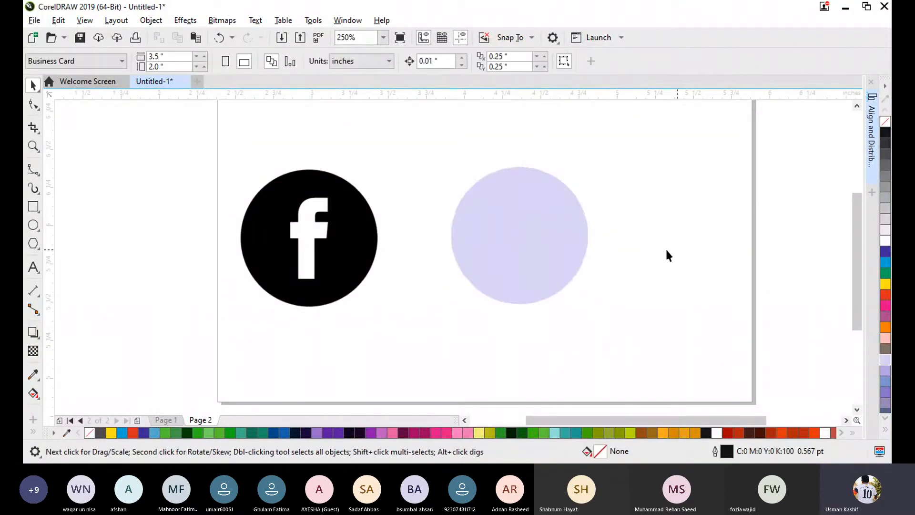
pyautogui.click(547, 245)
pyautogui.press('Delete')
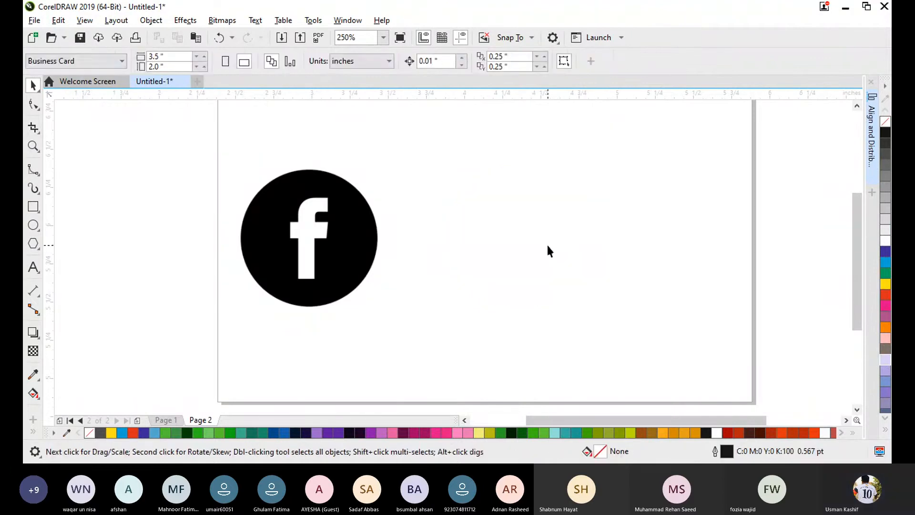
# - Outline-trace facebook.png as a Logo, specifying the white sampled from the letter f as the background colour to remove
pyautogui.click(312, 239)
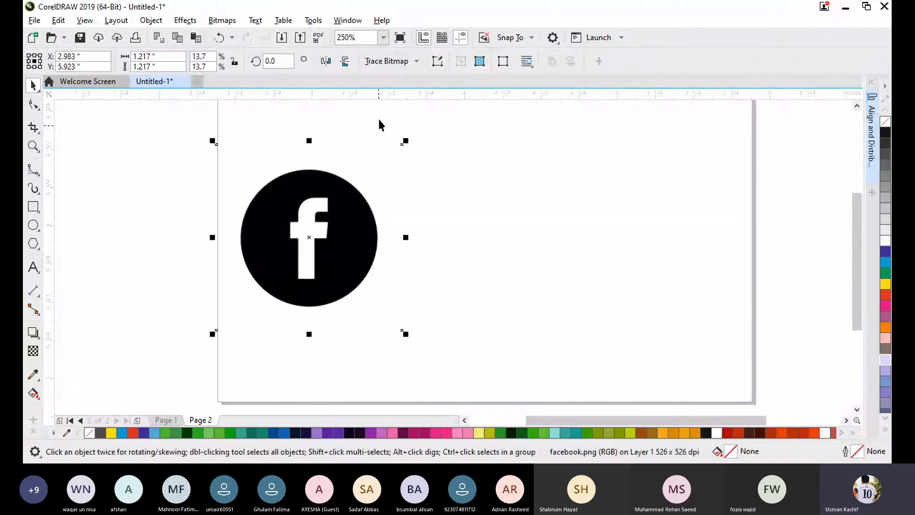
pyautogui.click(388, 61)
pyautogui.moveTo(441, 110)
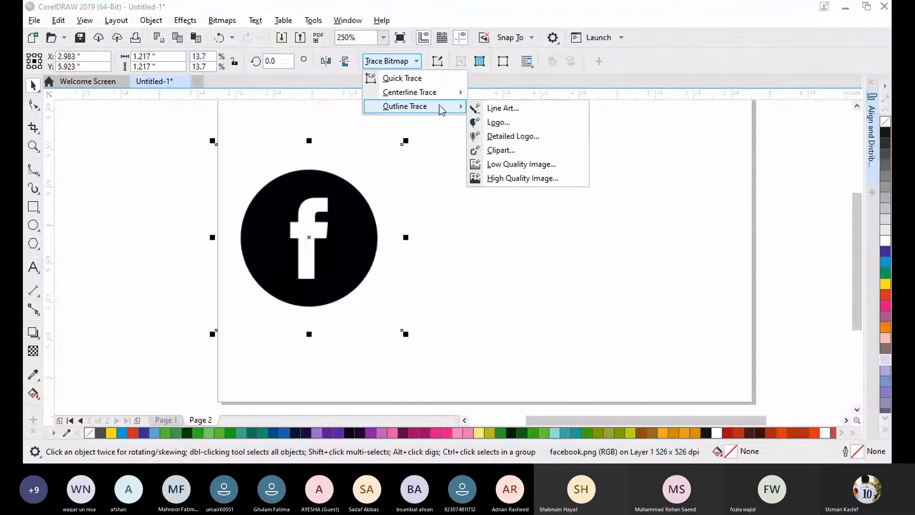
pyautogui.click(524, 123)
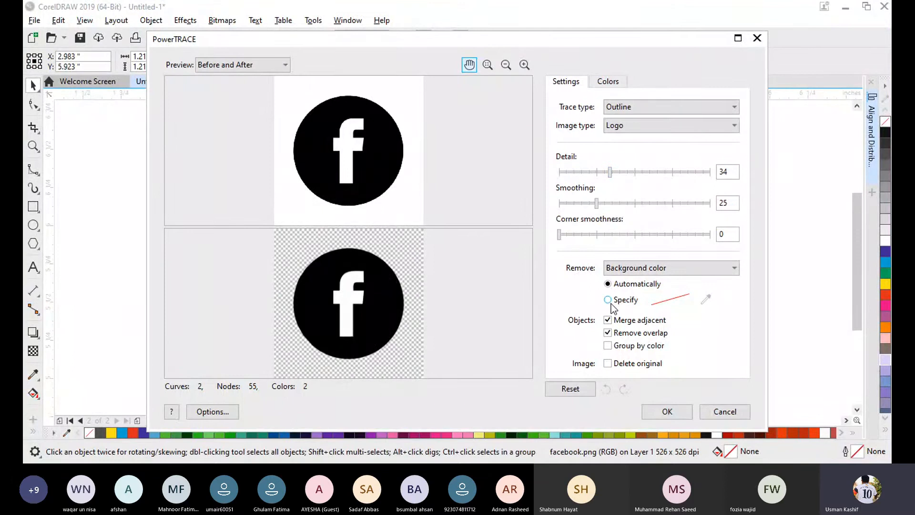
pyautogui.click(610, 303)
pyautogui.click(705, 300)
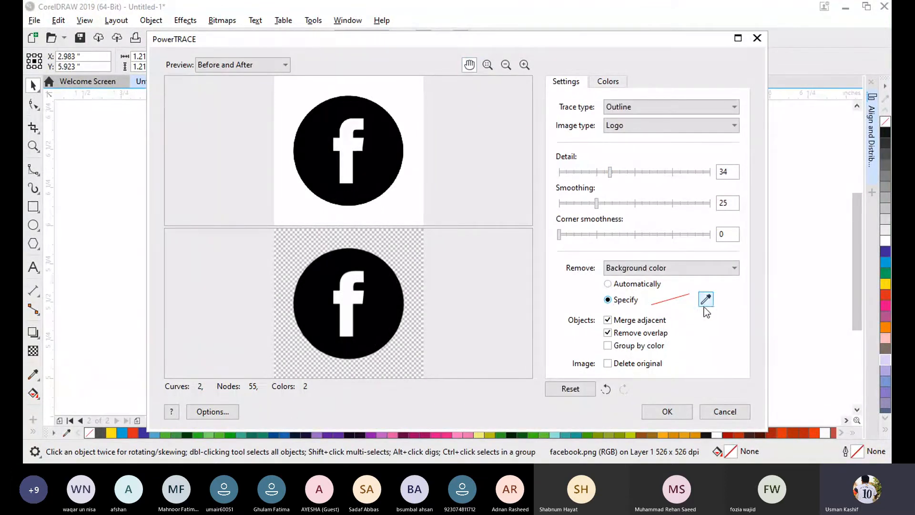
pyautogui.click(346, 144)
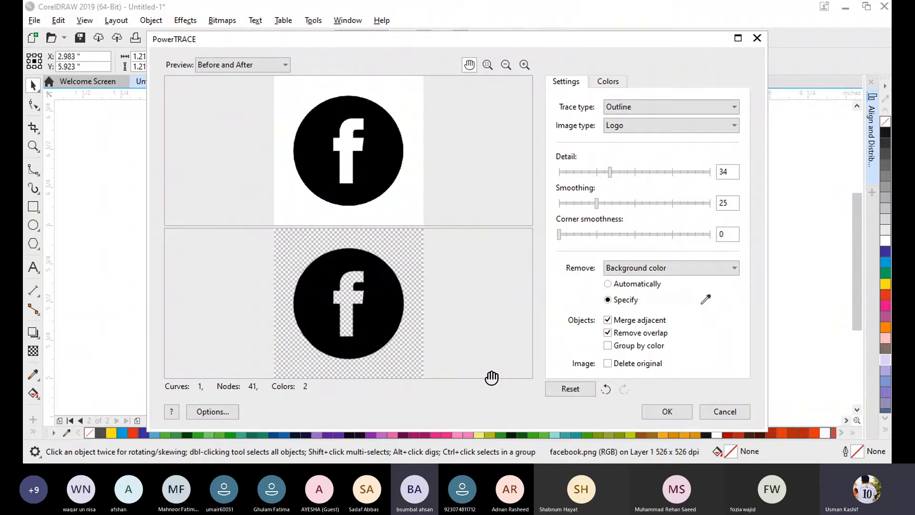
pyautogui.click(665, 411)
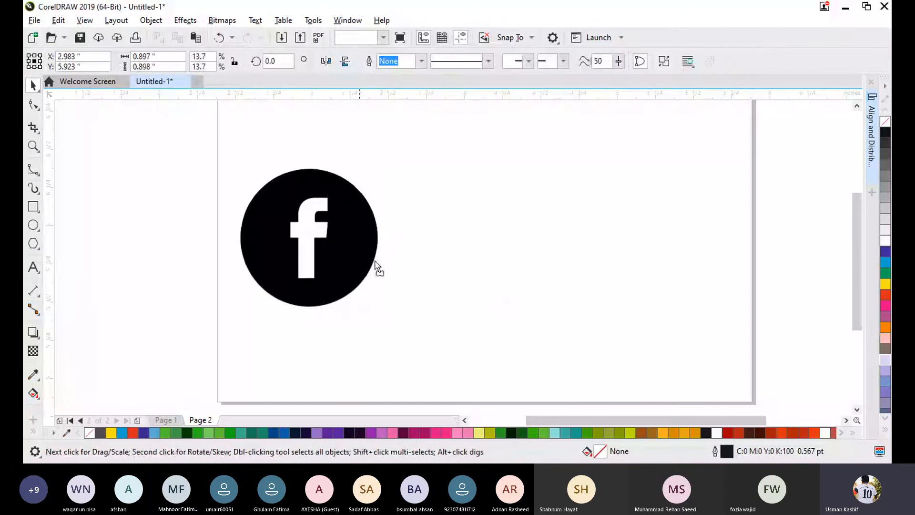
# - Move the traced Facebook logo to about X 4.342, Y 5.877 inches and fill it with blue C:100 M:100 Y:0 K:0
pyautogui.moveTo(376, 265); pyautogui.dragTo(584, 267)
pyautogui.click(886, 264)
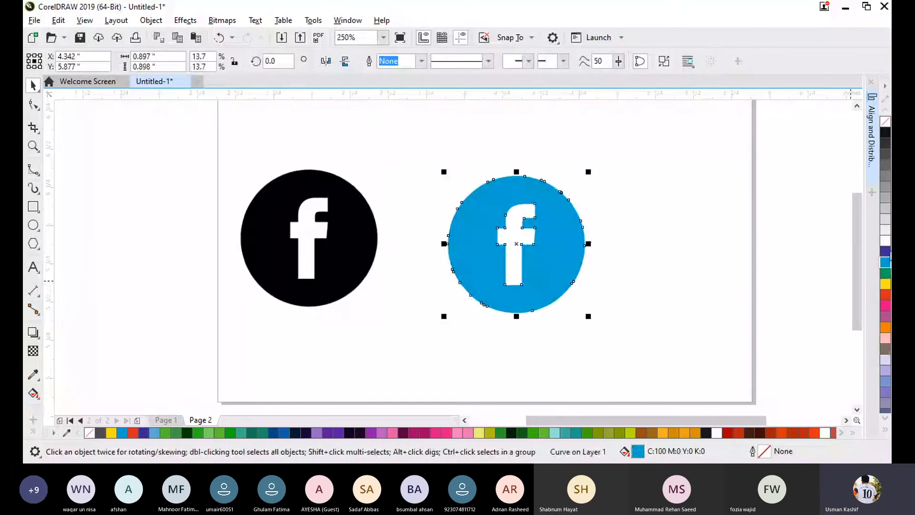
pyautogui.click(886, 251)
pyautogui.click(886, 349)
pyautogui.click(885, 252)
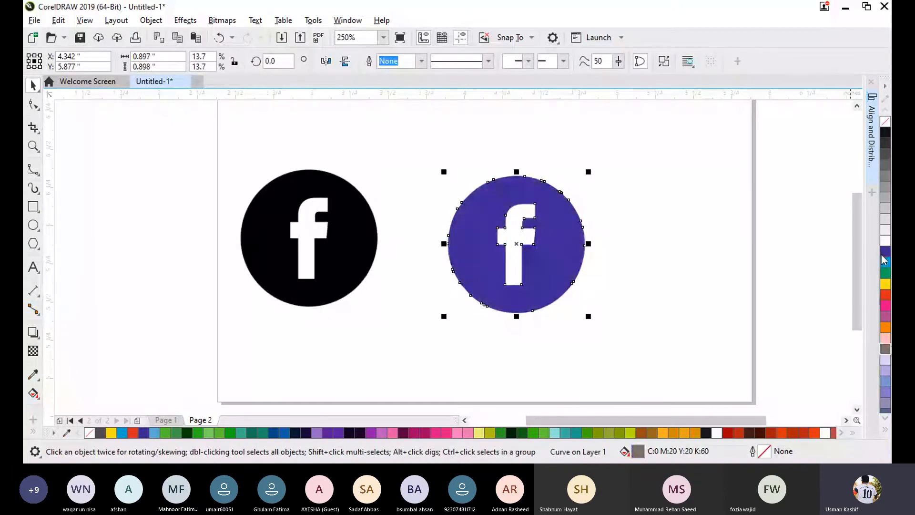
# - Delete the original black facebook.png bitmap
pyautogui.click(605, 276)
pyautogui.click(323, 245)
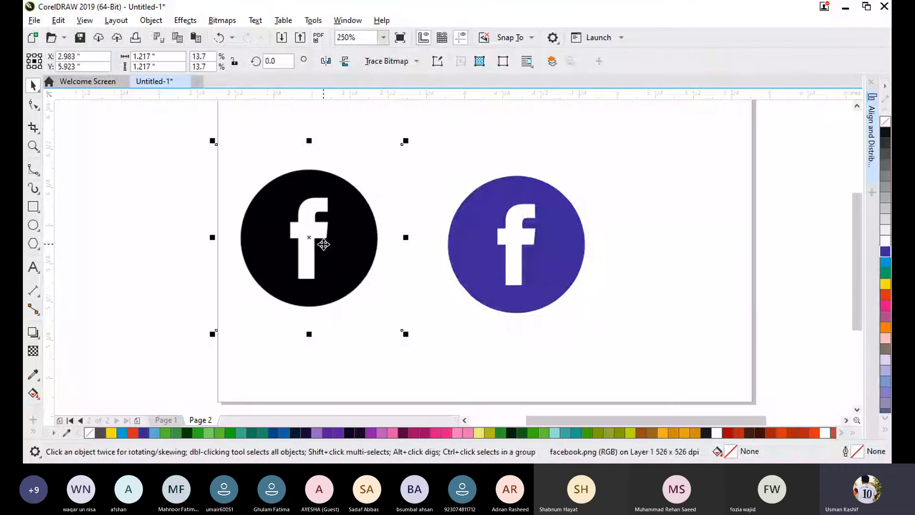
pyautogui.press('Delete')
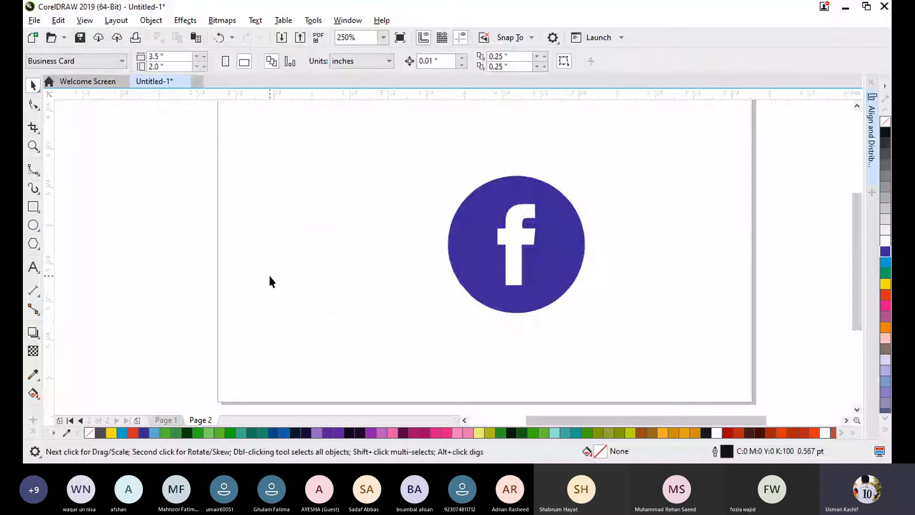
# - Import location.png from the Desktop and place it beside the blue logo at about 0.992 by 0.992 inches
pyautogui.hotkey('ctrl', 'i')
pyautogui.scroll(-1, 579, 238)
pyautogui.scroll(-3, 571, 257)
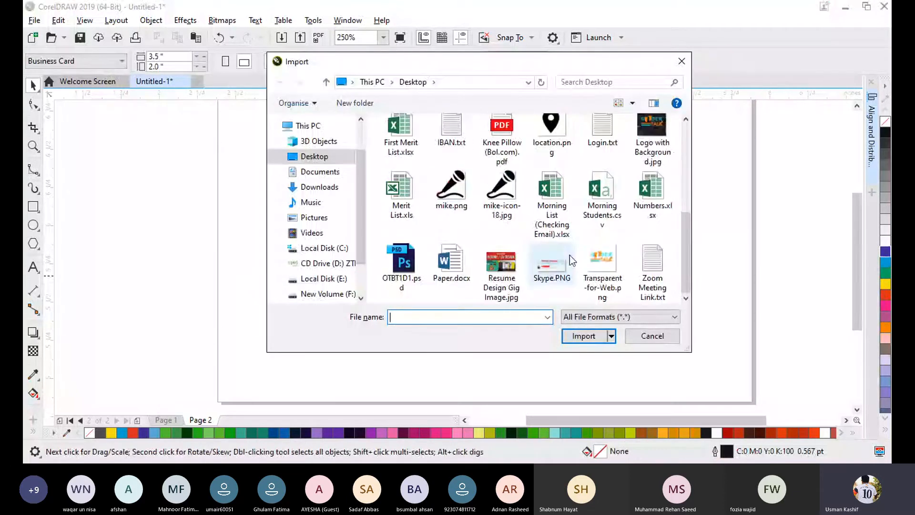
pyautogui.doubleClick(548, 126)
pyautogui.moveTo(258, 167); pyautogui.dragTo(418, 383)
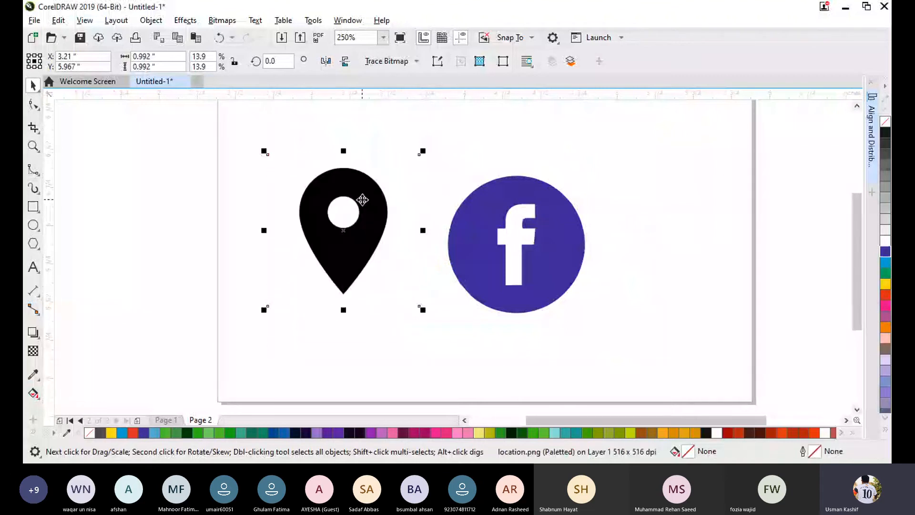
# - Outline-trace location.png as a Logo with automatic background removal and move the traced pin to about X 2.261, Y 5.797 inches
pyautogui.click(407, 67)
pyautogui.moveTo(449, 108)
pyautogui.click(511, 124)
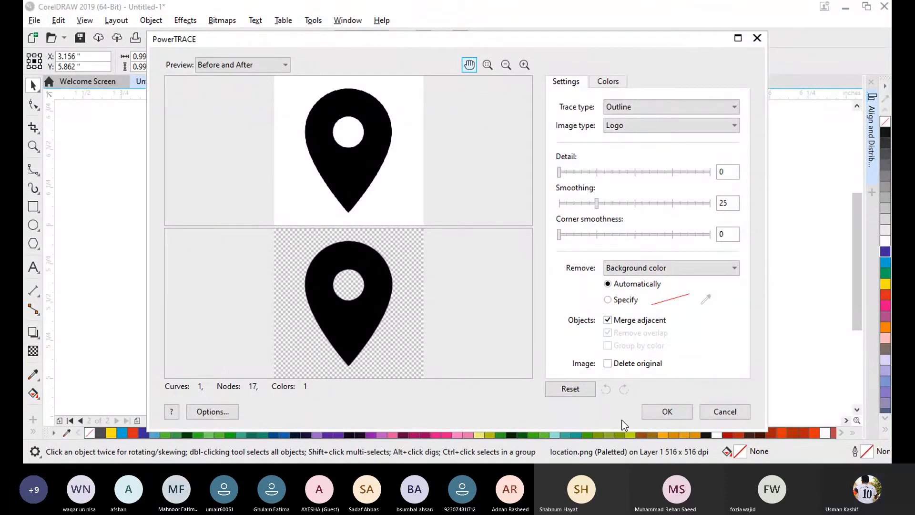
pyautogui.click(666, 411)
pyautogui.moveTo(348, 260); pyautogui.dragTo(211, 272)
# - Delete the original location.png bitmap, keeping the traced pin
pyautogui.click(310, 300)
pyautogui.click(351, 265)
pyautogui.click(188, 285)
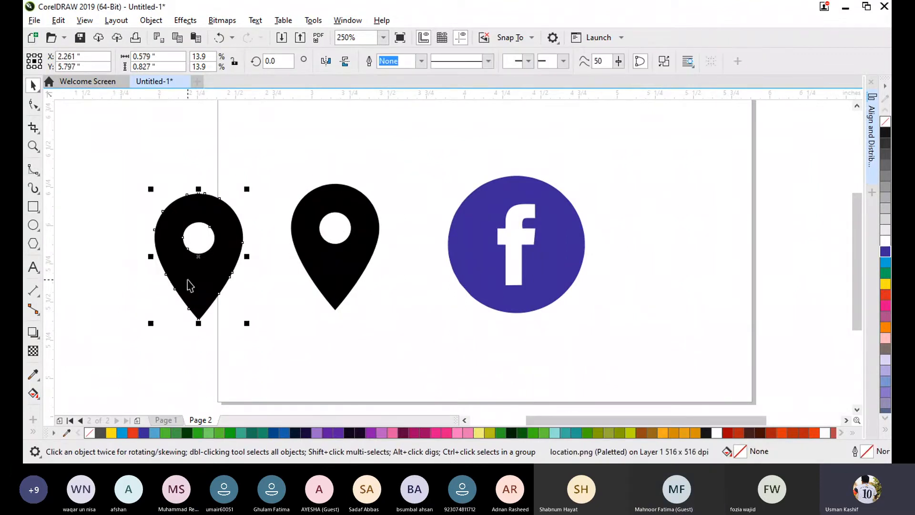
pyautogui.moveTo(328, 272); pyautogui.dragTo(331, 276)
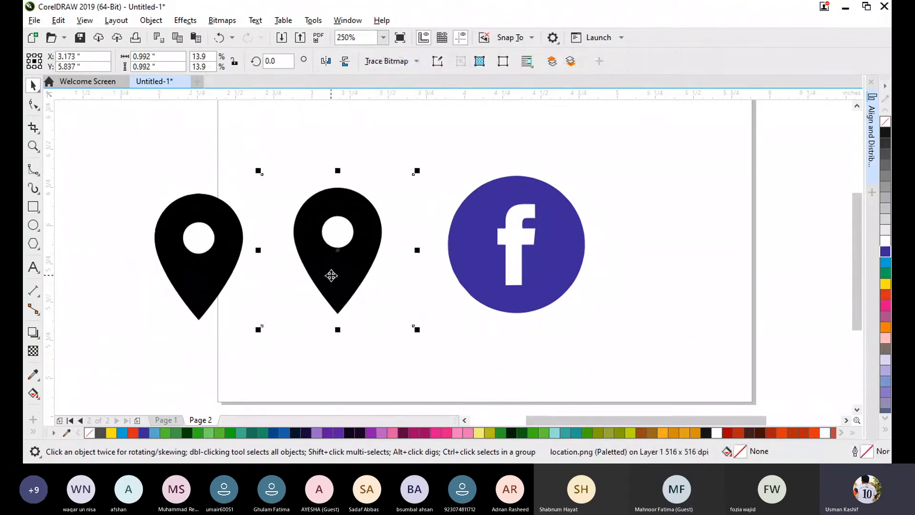
pyautogui.press('Delete')
# - Move the traced pin to about X 3.257, Y 5.838 inches and fill it with blue C:100 M:100 Y:0 K:0
pyautogui.moveTo(194, 285); pyautogui.dragTo(352, 277)
pyautogui.click(885, 251)
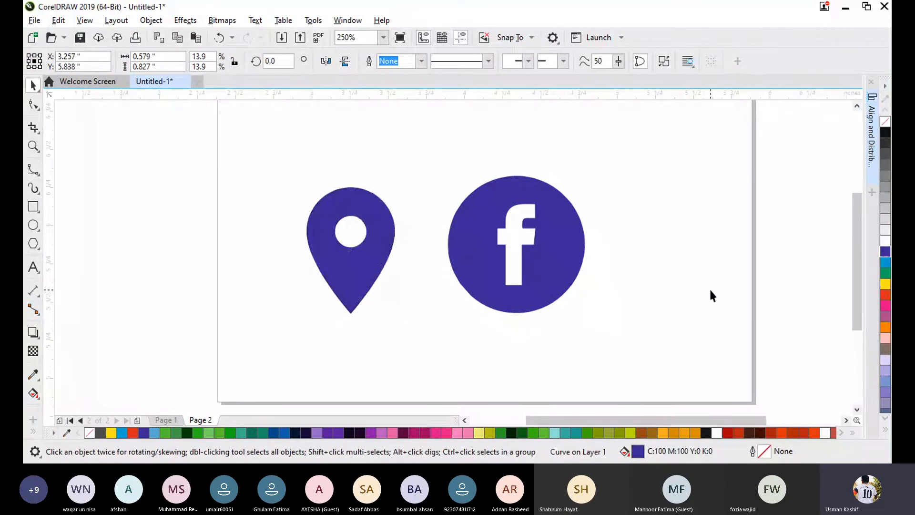
pyautogui.click(709, 287)
# - Align the location pin and the Facebook logo along their bottom edges
pyautogui.click(364, 224)
pyautogui.click(278, 168)
pyautogui.moveTo(241, 147); pyautogui.dragTo(617, 368)
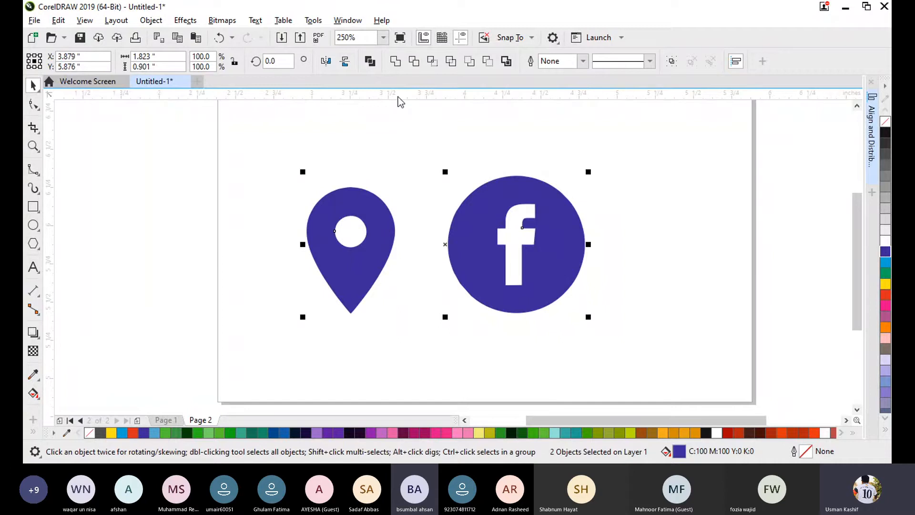
pyautogui.press('b')
pyautogui.click(669, 279)
# - Move both icons to about X 3.854, Y 5.736 inches, and shift the Facebook logo slightly down and closer to the pin
pyautogui.moveTo(267, 149); pyautogui.dragTo(591, 366)
pyautogui.moveTo(483, 256); pyautogui.dragTo(480, 278)
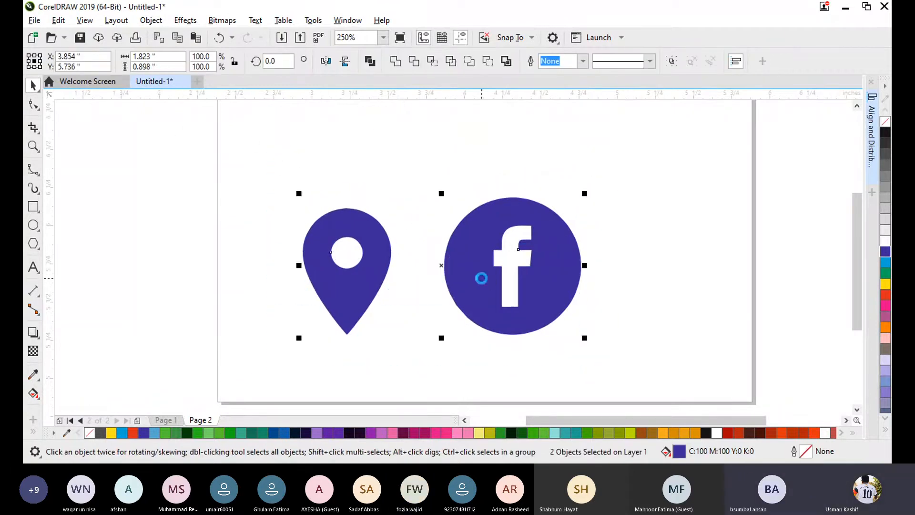
pyautogui.click(630, 284)
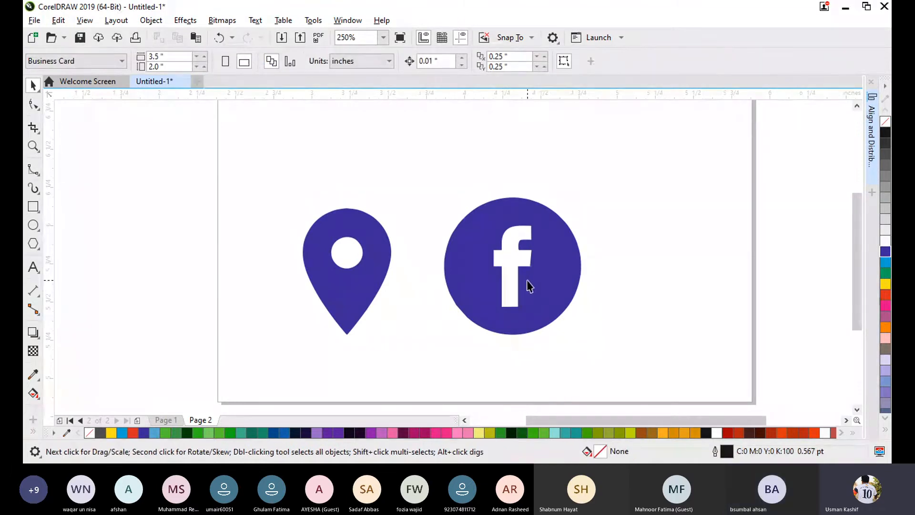
pyautogui.moveTo(538, 280)
pyautogui.mouseDown()
pyautogui.moveTo(542, 296)
pyautogui.moveTo(534, 290)
pyautogui.mouseUp()
pyautogui.click(663, 276)
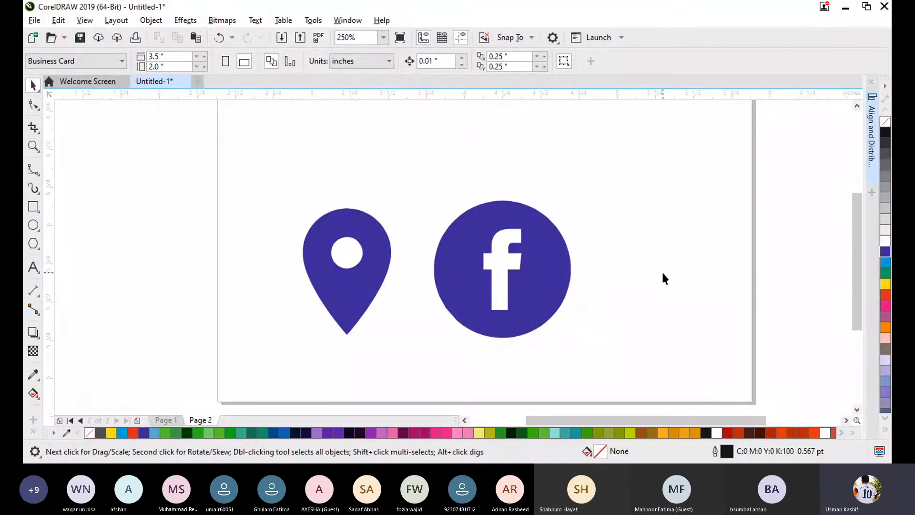
# - Move the Facebook logo to about X 2.396, Y 5.706 inches and import mike.png about 0.975 inches wide at X 4.94, Y 6.042
pyautogui.moveTo(510, 320); pyautogui.dragTo(228, 321)
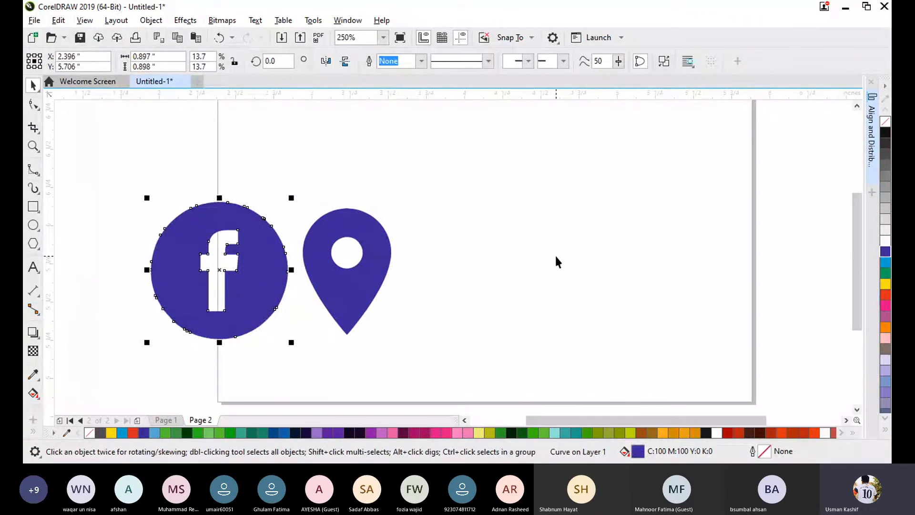
pyautogui.hotkey('ctrl', 'i')
pyautogui.scroll(-5, 605, 212)
pyautogui.doubleClick(450, 188)
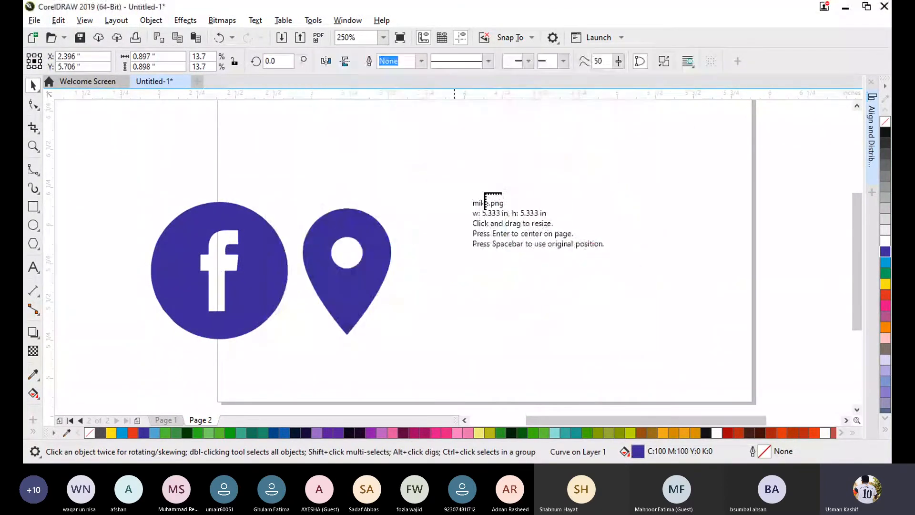
pyautogui.moveTo(494, 163); pyautogui.dragTo(647, 318)
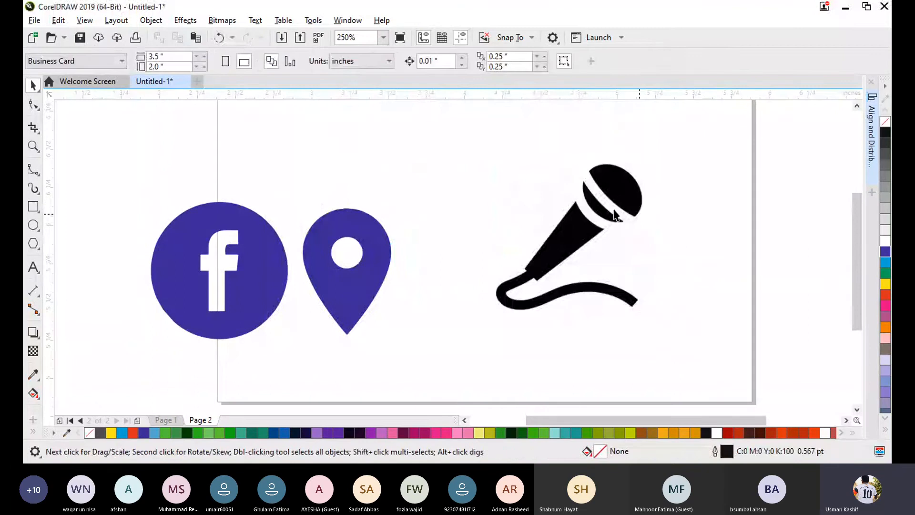
pyautogui.moveTo(615, 214); pyautogui.dragTo(650, 195)
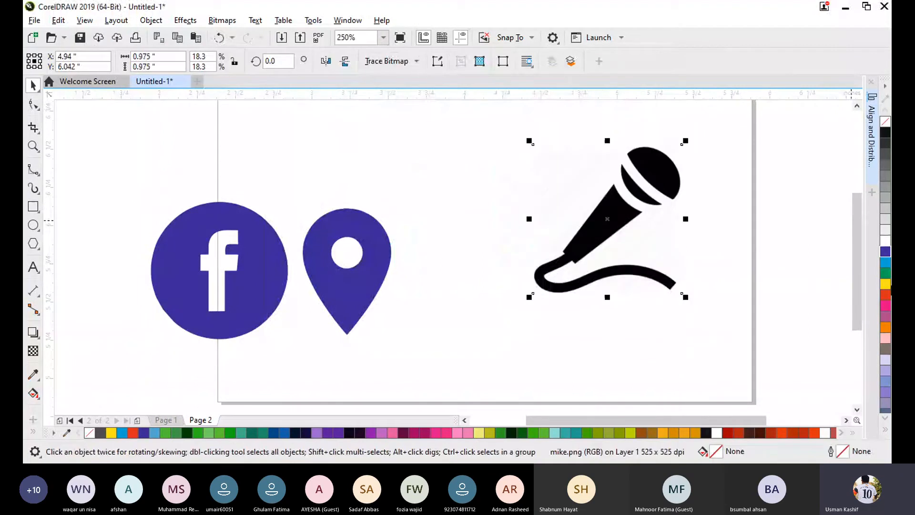
# - Trace the mike.png bitmap with Outline Trace as a Logo, removing the background color automatically
pyautogui.click(725, 292)
pyautogui.click(583, 218)
pyautogui.click(403, 61)
pyautogui.moveTo(414, 108)
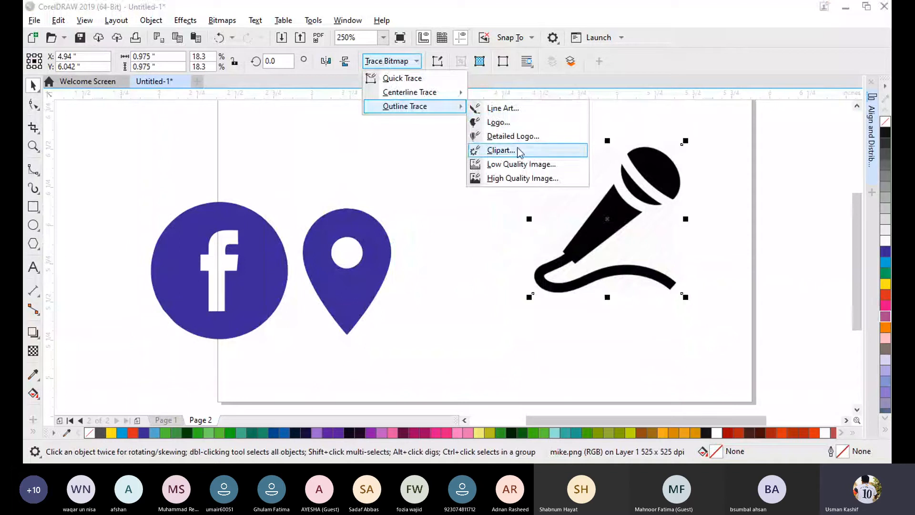
pyautogui.click(510, 122)
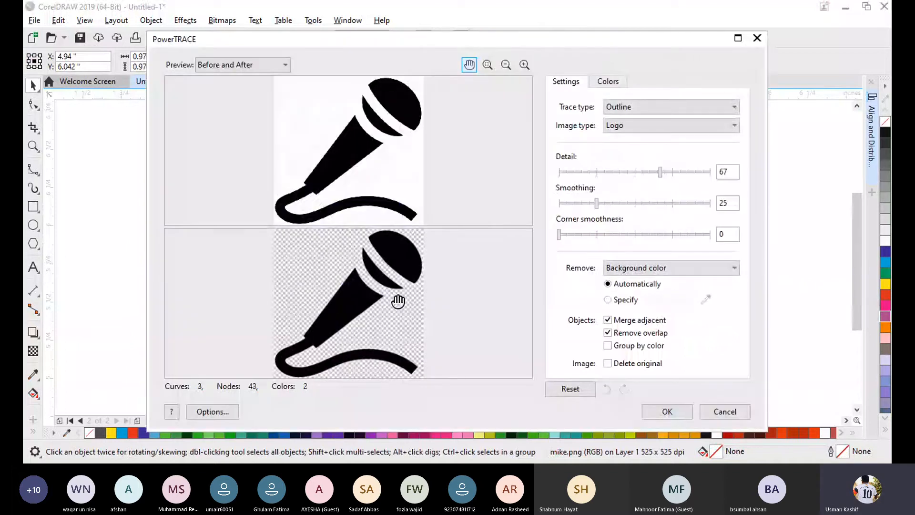
pyautogui.click(675, 410)
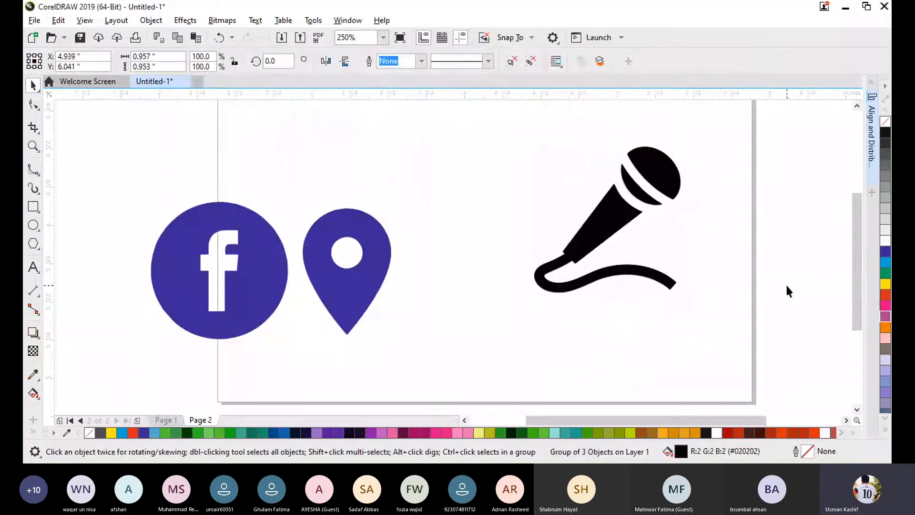
# - Move the traced microphone off the original bitmap and delete the mike.png bitmap
pyautogui.moveTo(624, 223); pyautogui.dragTo(442, 204)
pyautogui.click(542, 212)
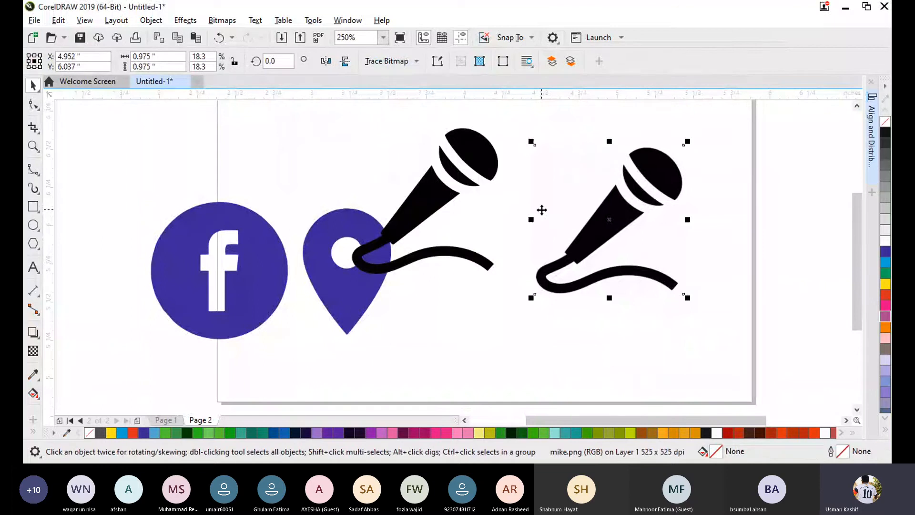
pyautogui.press('Delete')
# - Place the traced microphone beside the location pin and fill it with blue C:100 M:100 Y:0 K:0
pyautogui.moveTo(423, 183); pyautogui.dragTo(490, 249)
pyautogui.click(885, 251)
pyautogui.click(596, 290)
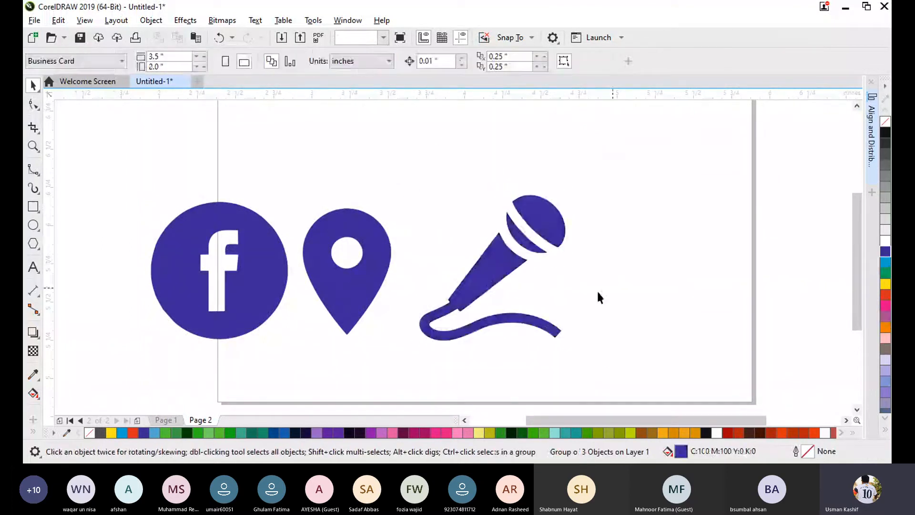
pyautogui.moveTo(477, 291); pyautogui.dragTo(457, 272)
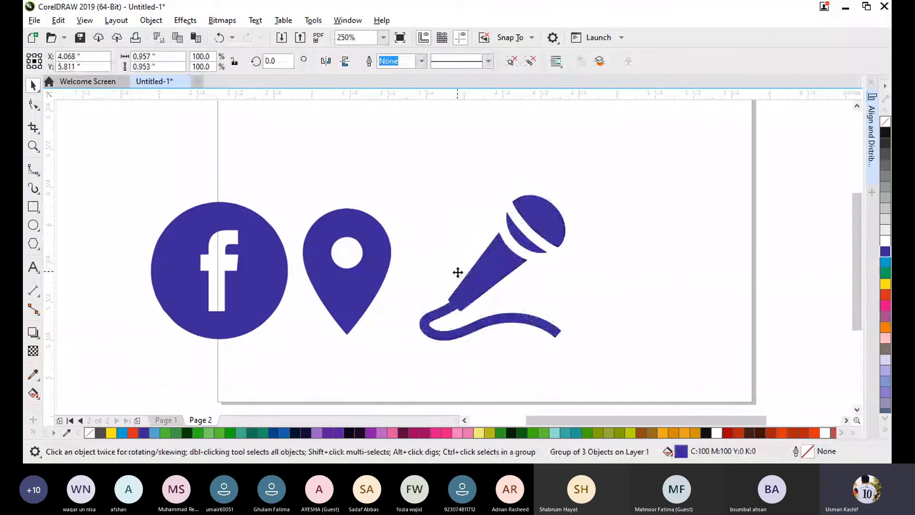
# - Examine the edges and corners of the traced Facebook logo at extreme magnification to judge the vector quality
pyautogui.moveTo(684, 388); pyautogui.dragTo(137, 173)
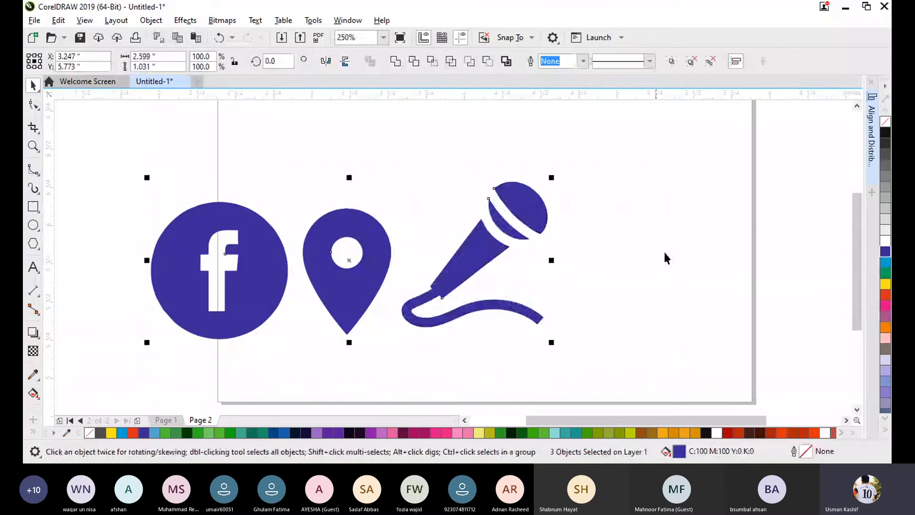
pyautogui.click(678, 256)
pyautogui.scroll(10, 484, 229)
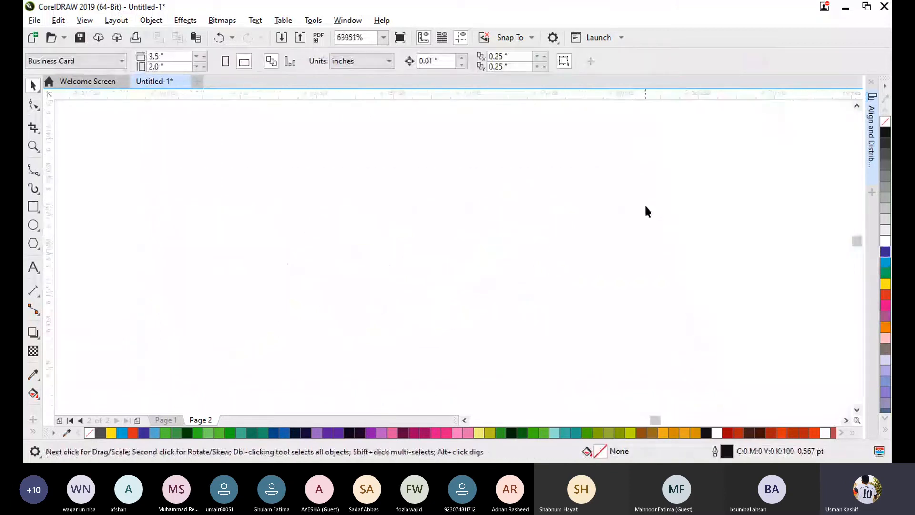
pyautogui.scroll(-12, 374, 293)
pyautogui.scroll(6, 458, 279)
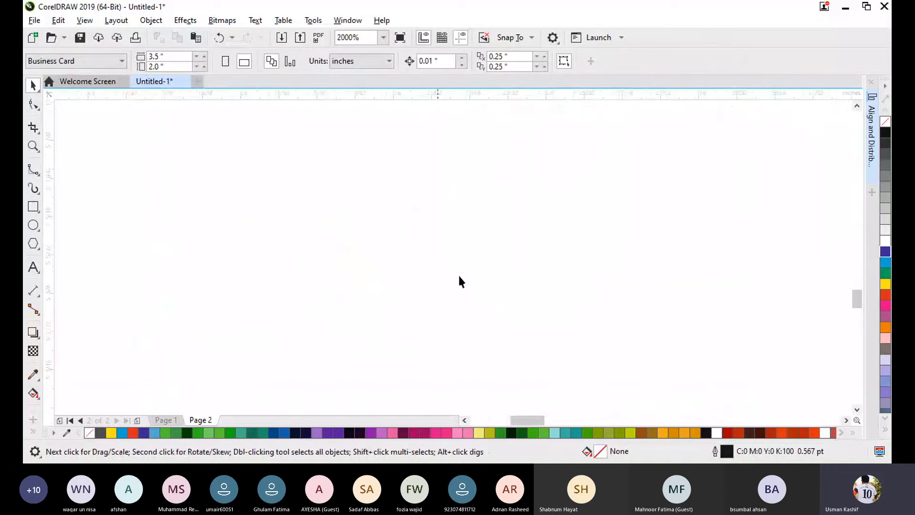
pyautogui.scroll(-10, 676, 206)
pyautogui.scroll(12, 656, 247)
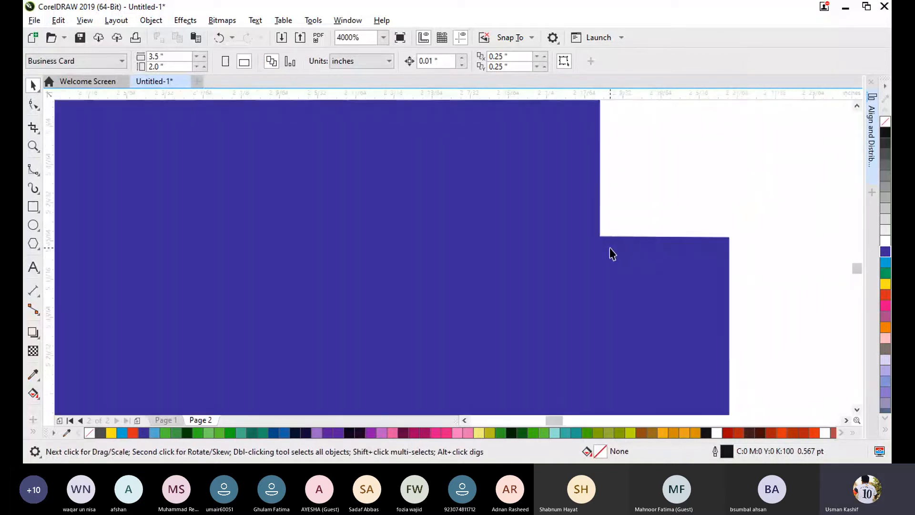
pyautogui.scroll(5, 659, 228)
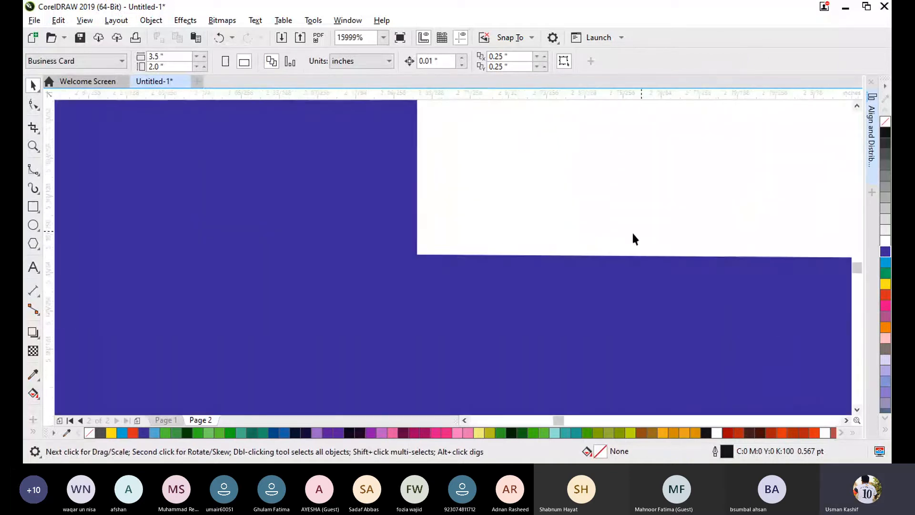
pyautogui.scroll(10, 630, 231)
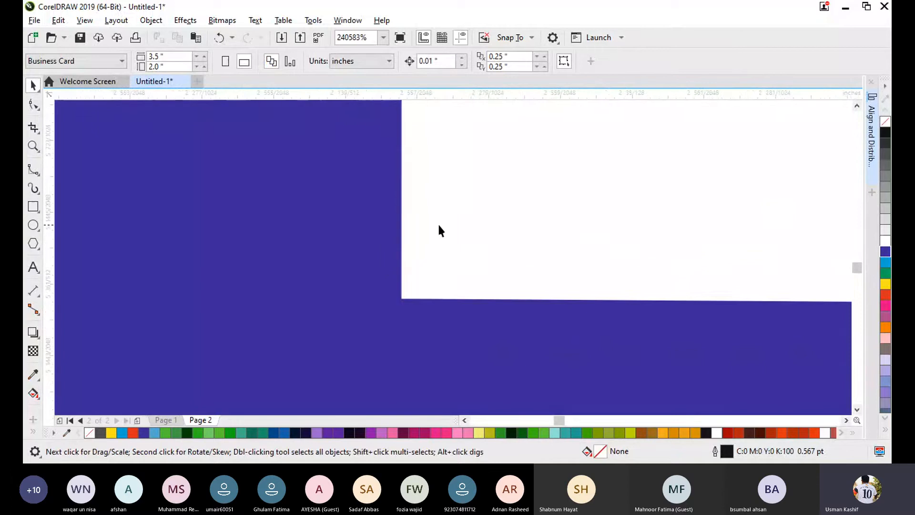
pyautogui.scroll(4, 438, 222)
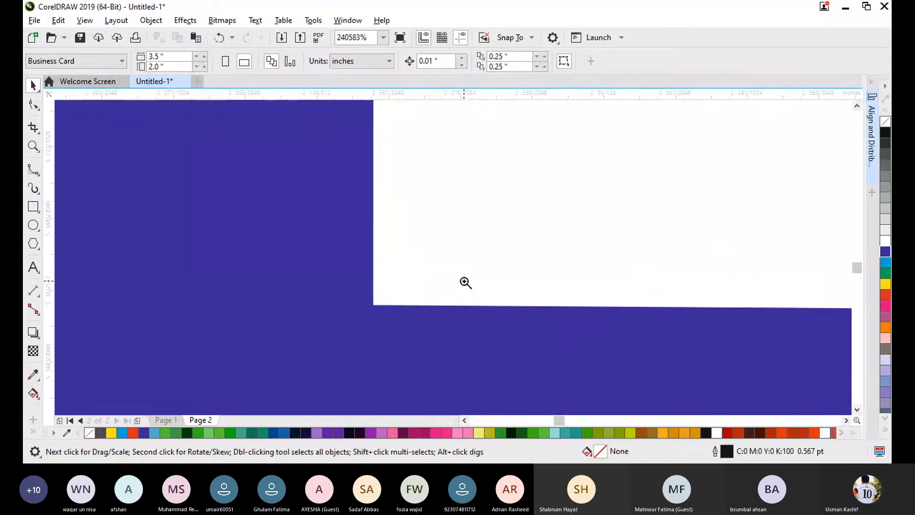
pyautogui.press('z')
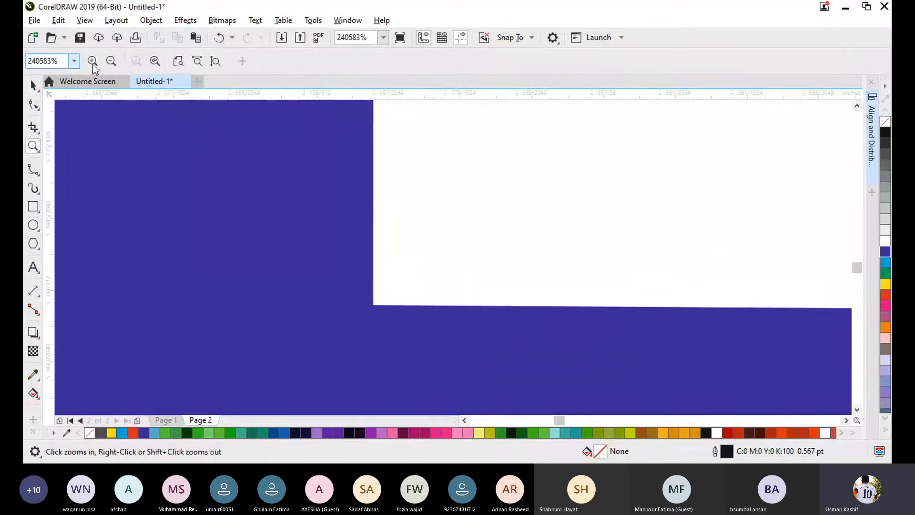
pyautogui.scroll(3, 393, 192)
pyautogui.scroll(4, 499, 277)
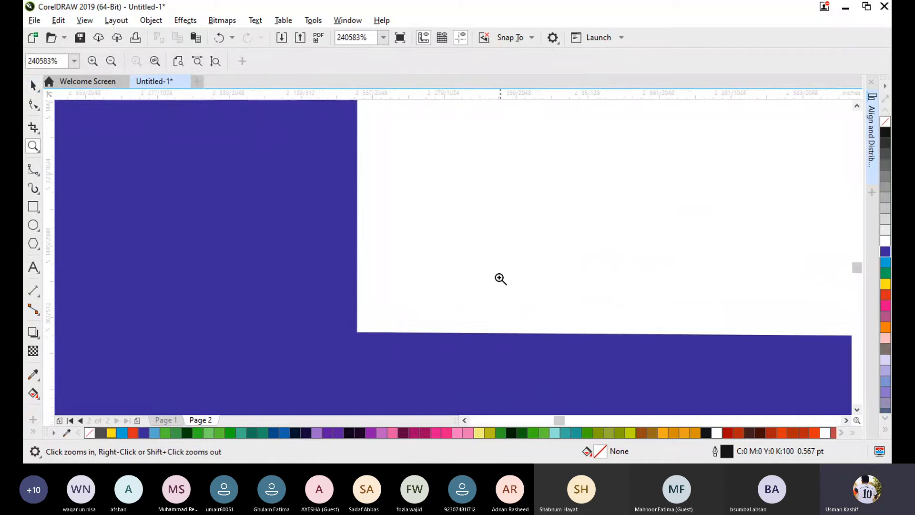
pyautogui.click(443, 260)
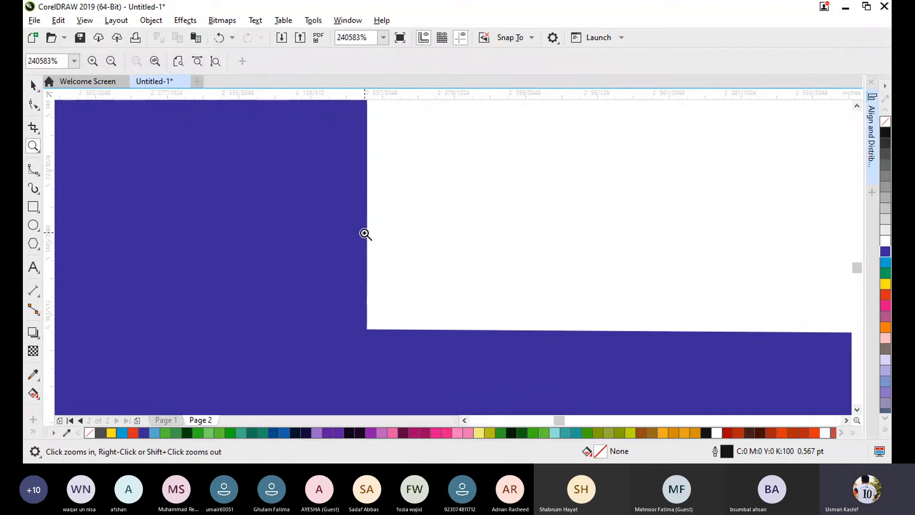
pyautogui.scroll(-7, 357, 236)
pyautogui.scroll(-3, 339, 189)
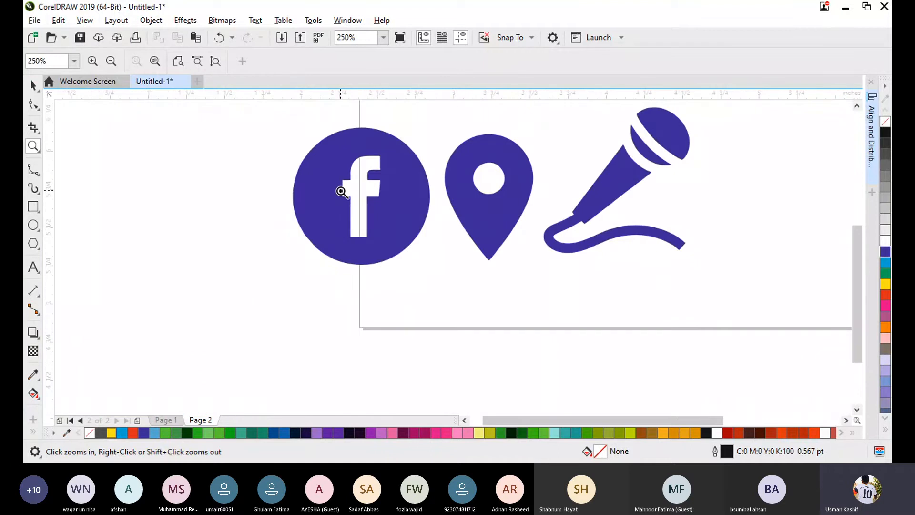
# - Shift the Facebook logo slightly down and farther from the location pin
pyautogui.click(34, 86)
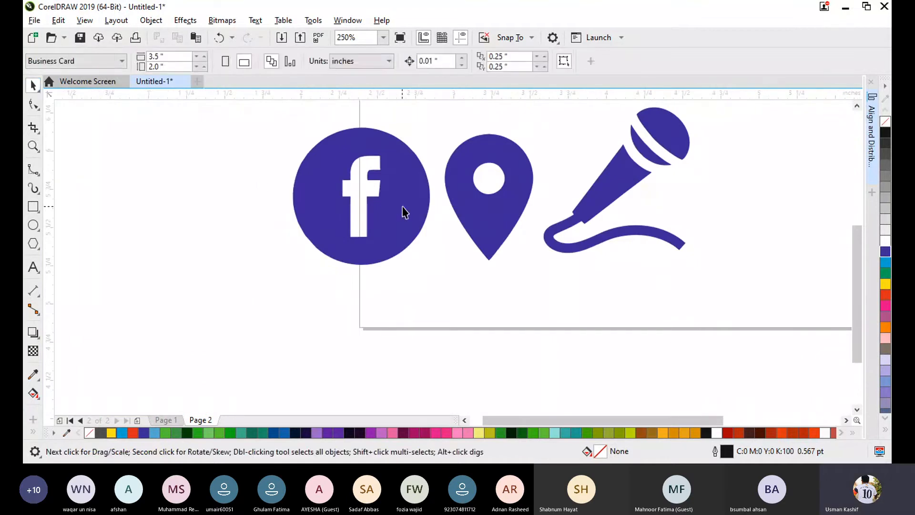
pyautogui.moveTo(402, 212); pyautogui.dragTo(381, 233)
pyautogui.click(456, 285)
pyautogui.moveTo(237, 133); pyautogui.dragTo(555, 329)
pyautogui.click(675, 302)
pyautogui.scroll(-3, 407, 160)
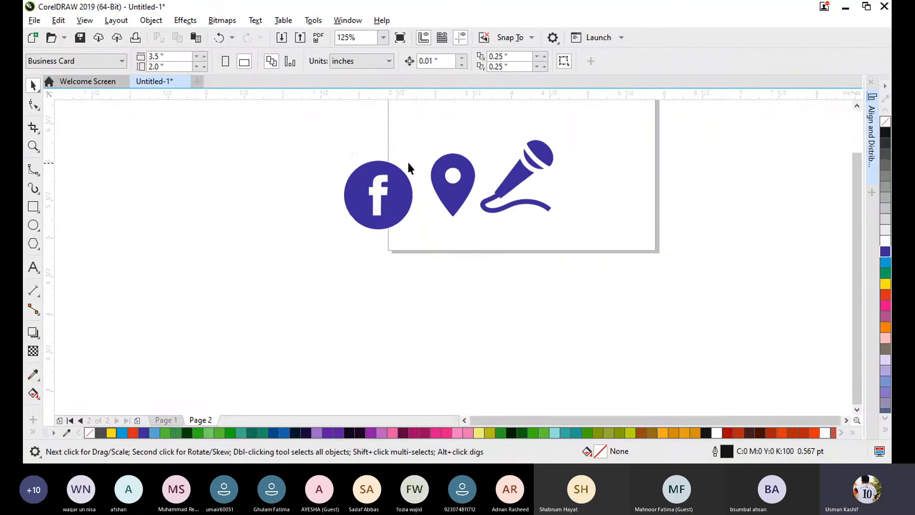
pyautogui.moveTo(591, 301); pyautogui.dragTo(591, 301)
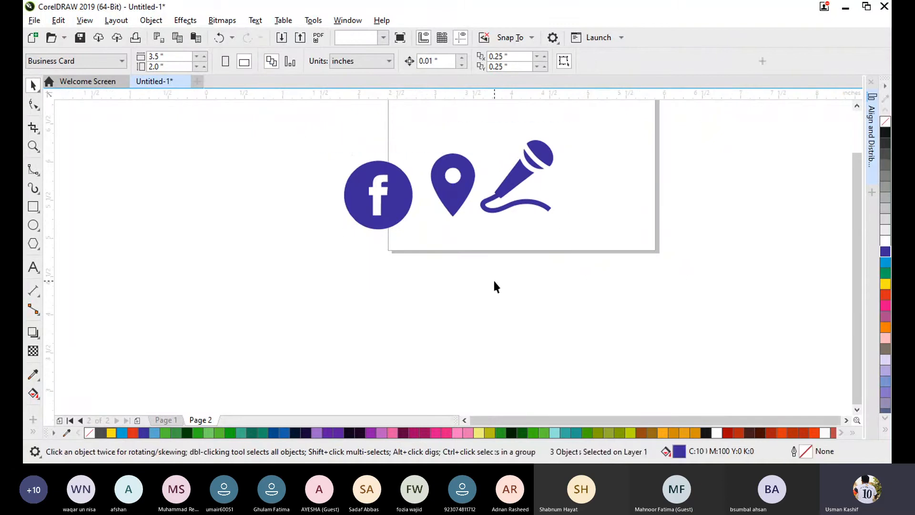
pyautogui.click(327, 116)
pyautogui.moveTo(592, 263); pyautogui.dragTo(602, 301)
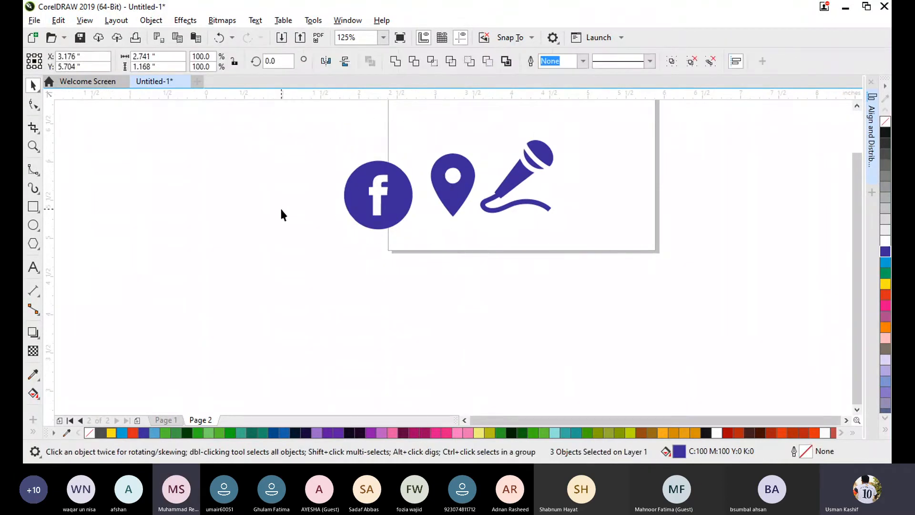
pyautogui.moveTo(321, 114); pyautogui.dragTo(584, 307)
pyautogui.click(331, 122)
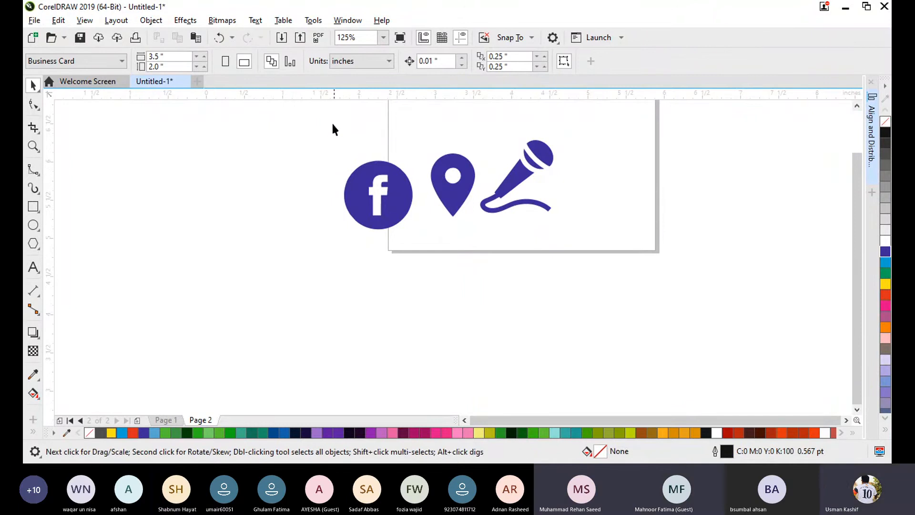
pyautogui.moveTo(321, 114); pyautogui.dragTo(649, 318)
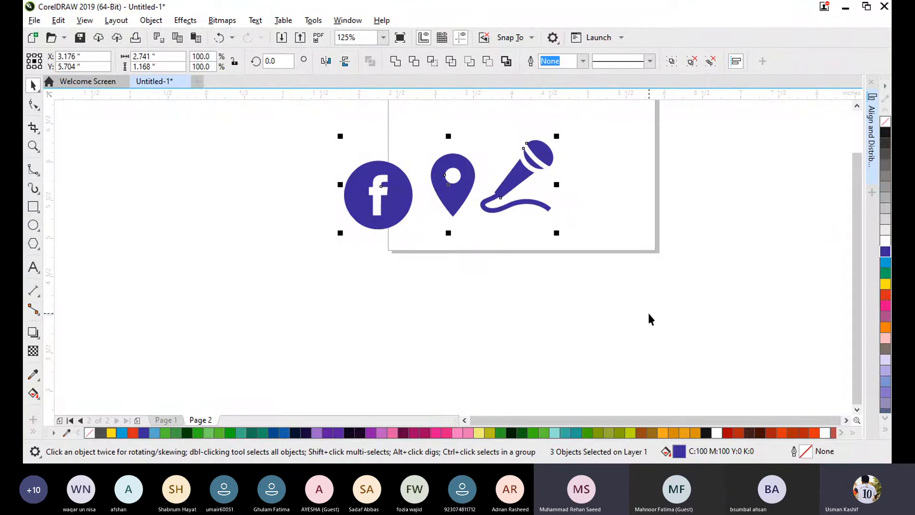
pyautogui.click(625, 248)
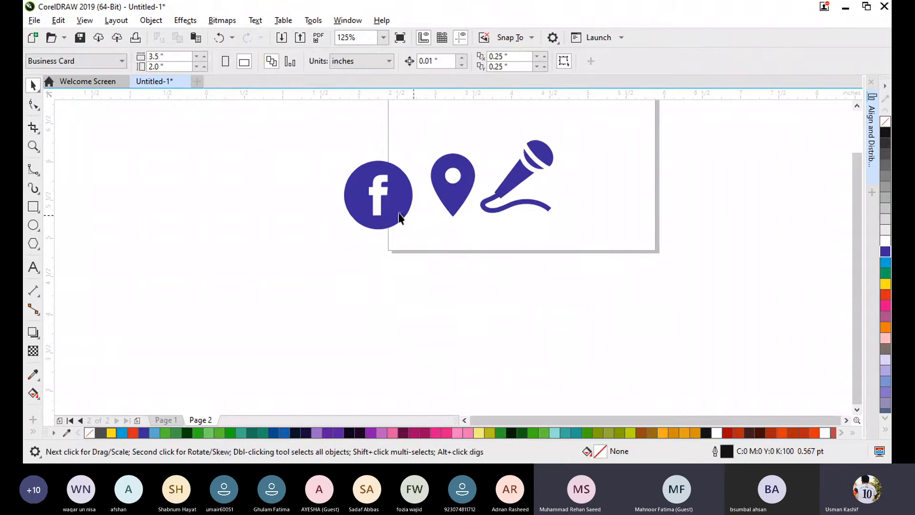
pyautogui.moveTo(280, 138); pyautogui.dragTo(608, 283)
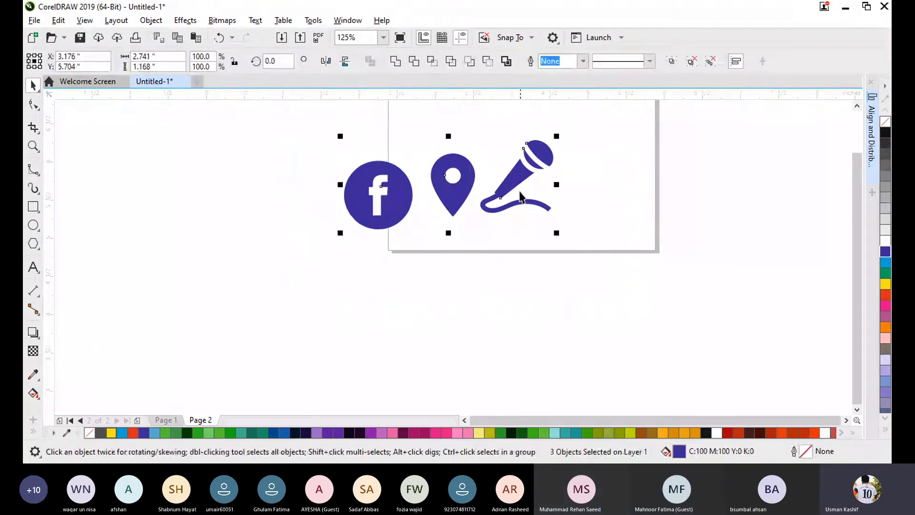
pyautogui.click(524, 255)
pyautogui.moveTo(351, 127); pyautogui.dragTo(678, 284)
pyautogui.click(409, 305)
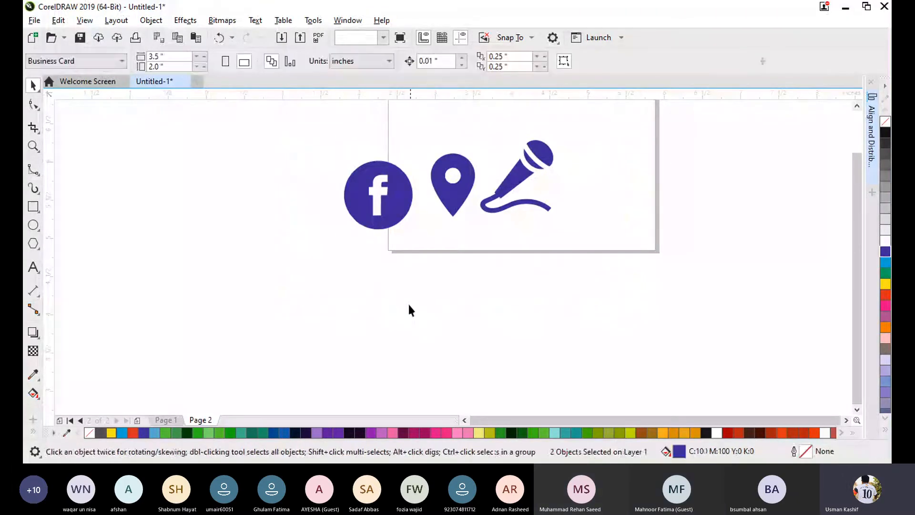
pyautogui.moveTo(617, 266); pyautogui.dragTo(618, 265)
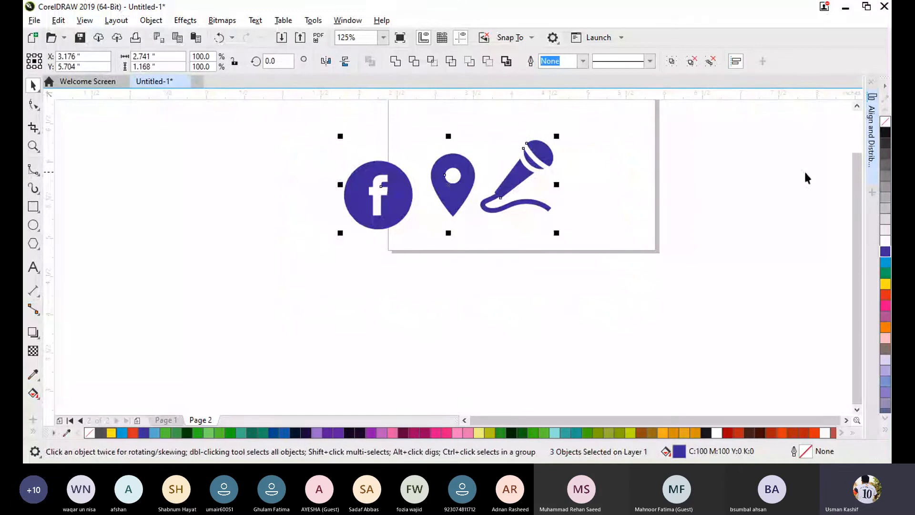
# - Delete the Facebook logo, location pin and microphone together from page 2
pyautogui.scroll(2, 858, 198)
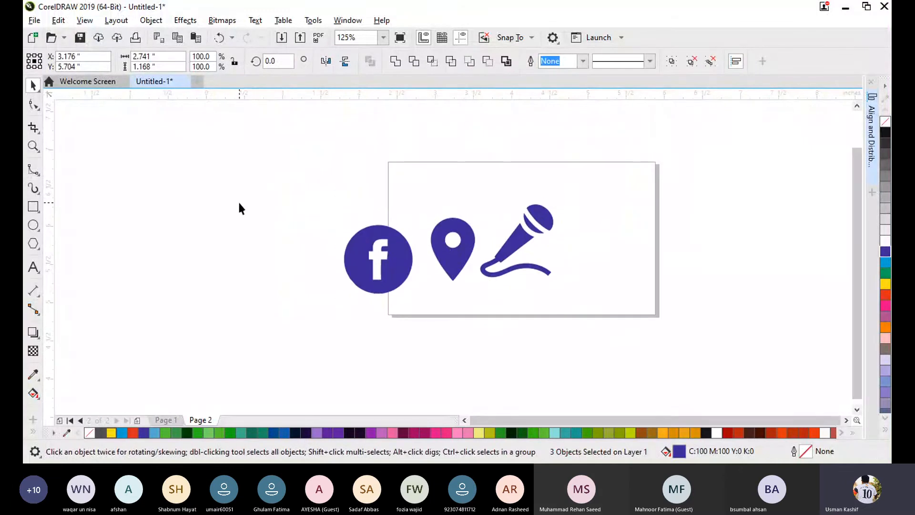
pyautogui.moveTo(250, 185); pyautogui.dragTo(637, 323)
pyautogui.press('Delete')
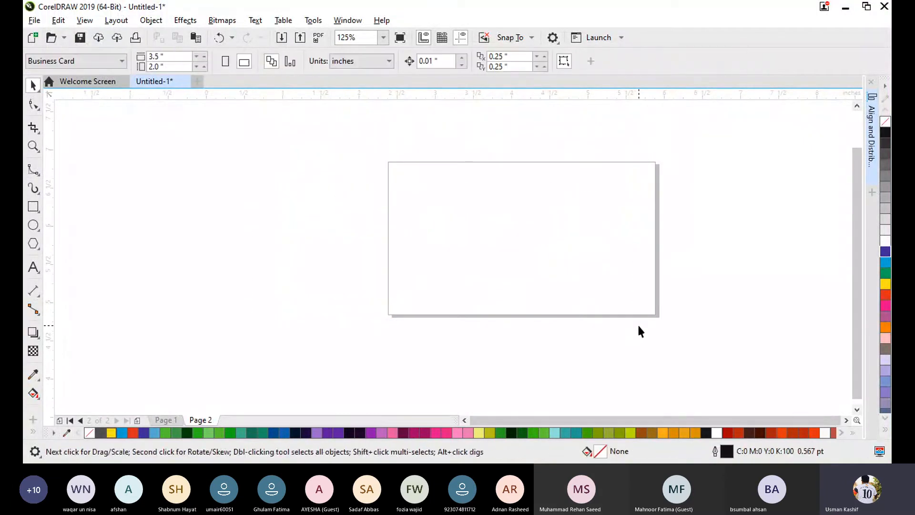
# - Draw a tall rectangle about 0.63 by 2.9 inches beside the business card page and remove its outline
pyautogui.click(32, 206)
pyautogui.moveTo(267, 161); pyautogui.dragTo(315, 381)
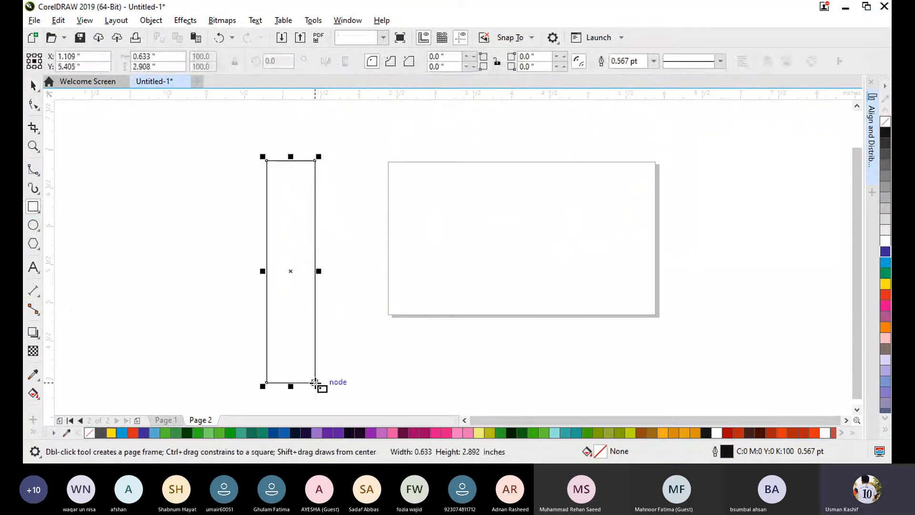
pyautogui.rightClick(885, 122)
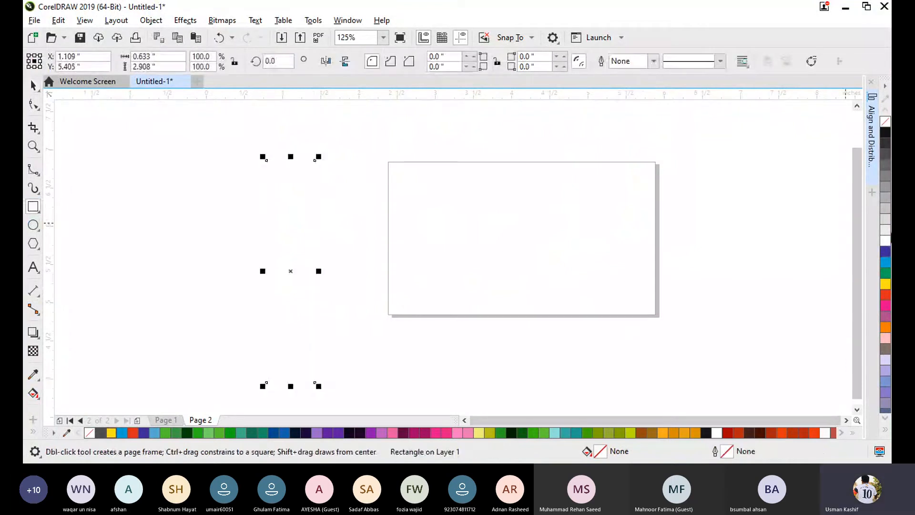
# - Fill the tall rectangle with blue (C:100 M:100 Y:0 K:0) and rotate it clockwise to about 317.4°
pyautogui.click(885, 252)
pyautogui.click(31, 86)
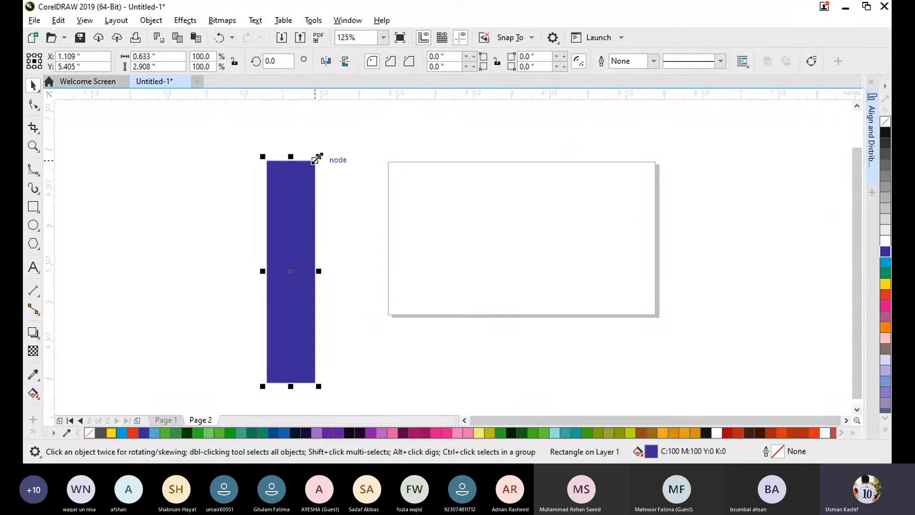
pyautogui.click(284, 195)
pyautogui.moveTo(318, 157); pyautogui.dragTo(374, 215)
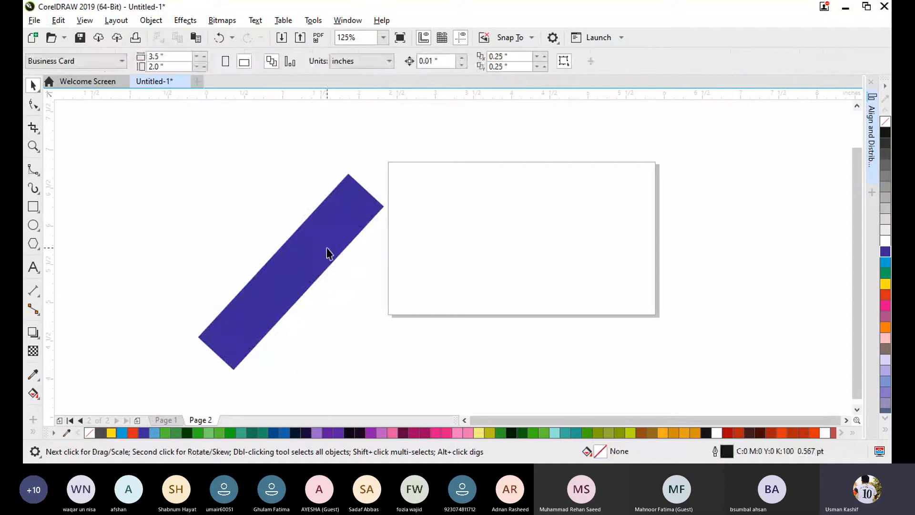
# - Place a duplicate of the slanted blue bar beside the original, farther from the page
pyautogui.click(327, 253)
pyautogui.moveTo(227, 246); pyautogui.dragTo(217, 245)
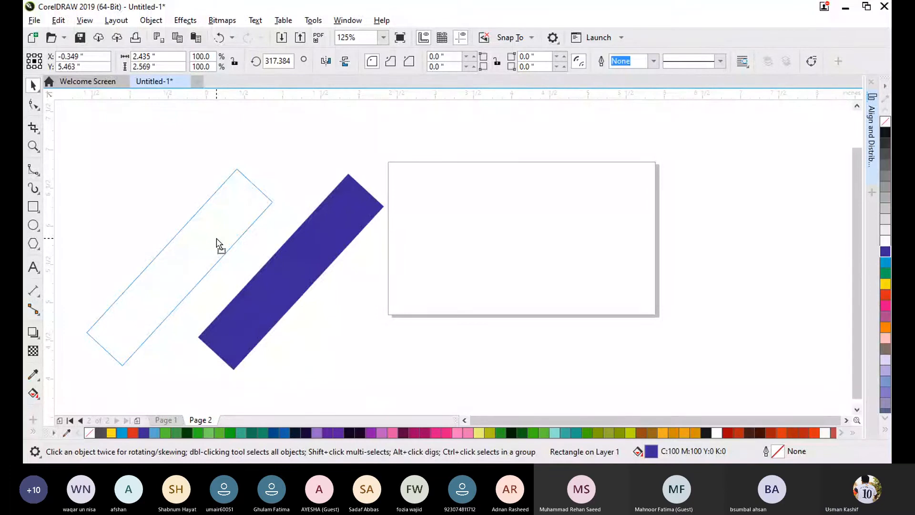
pyautogui.rightClick(217, 240)
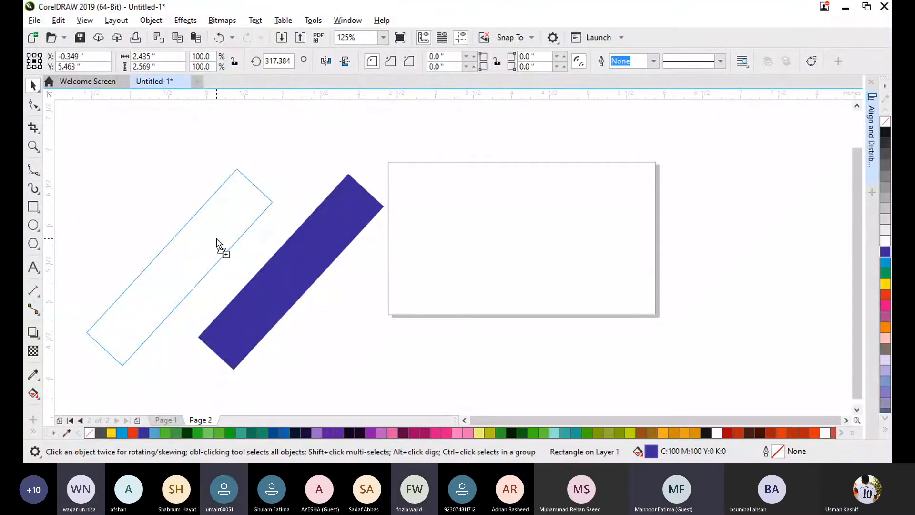
pyautogui.moveTo(217, 239); pyautogui.dragTo(217, 240)
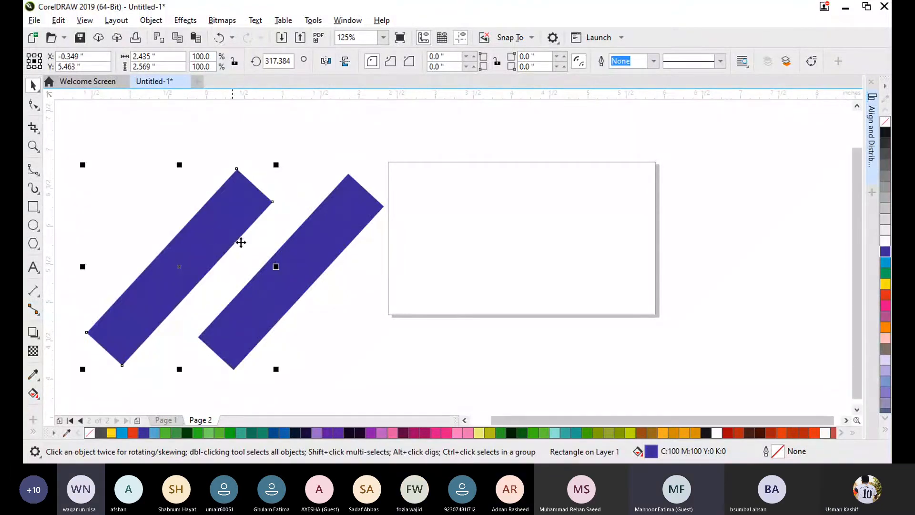
# - Mirror the duplicate bar horizontally and centre it over the original bar to form an X
pyautogui.click(332, 61)
pyautogui.click(414, 257)
pyautogui.moveTo(207, 274); pyautogui.dragTo(289, 273)
pyautogui.moveTo(144, 122); pyautogui.dragTo(419, 397)
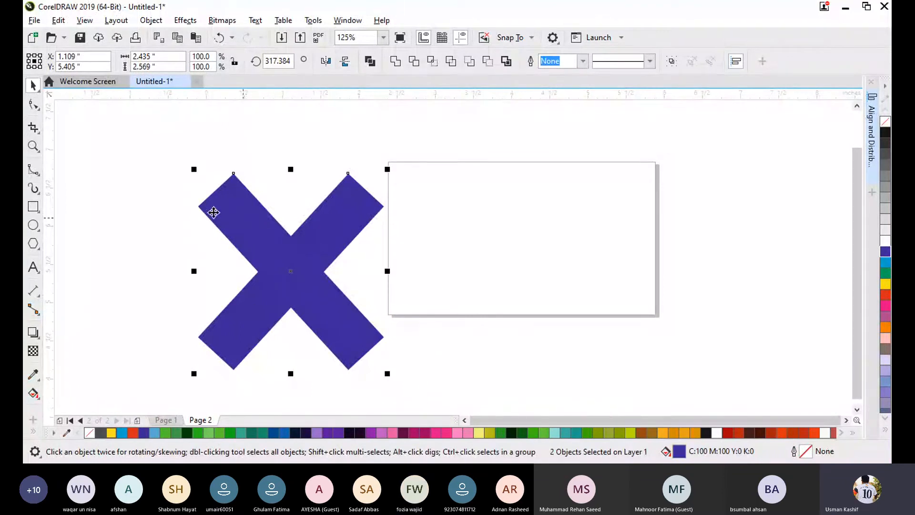
pyautogui.click(541, 336)
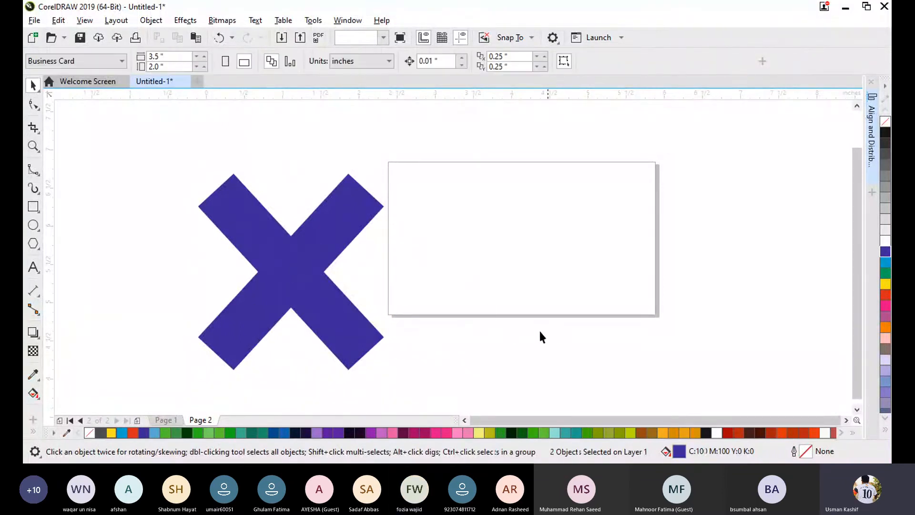
# - Move the X so it overlaps the business card page and resize it to about 2.32 by 3.13 inches
pyautogui.moveTo(137, 124); pyautogui.dragTo(438, 394)
pyautogui.moveTo(305, 278); pyautogui.dragTo(458, 238)
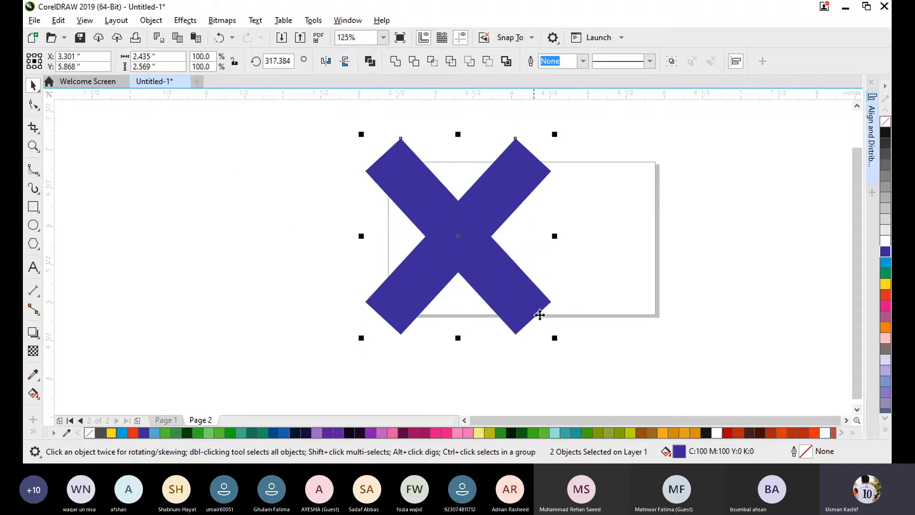
pyautogui.moveTo(552, 332); pyautogui.dragTo(605, 381)
pyautogui.moveTo(505, 273); pyautogui.dragTo(496, 262)
pyautogui.moveTo(575, 240); pyautogui.dragTo(509, 229)
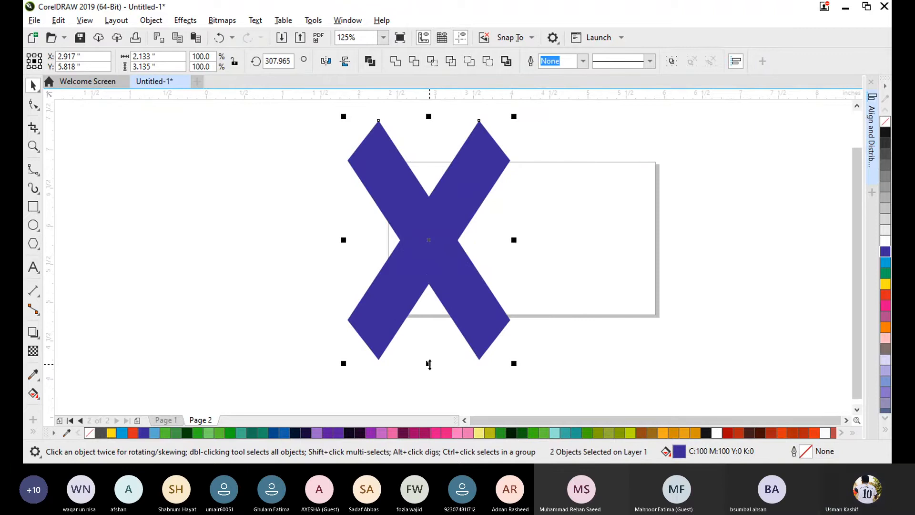
pyautogui.moveTo(429, 364); pyautogui.dragTo(427, 341)
pyautogui.moveTo(427, 241)
pyautogui.mouseDown()
pyautogui.moveTo(450, 251)
pyautogui.moveTo(435, 242)
pyautogui.mouseUp()
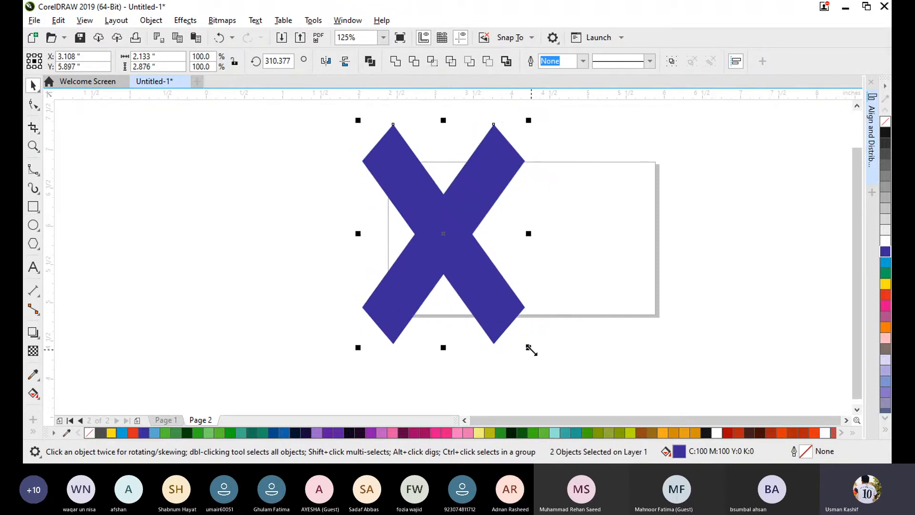
pyautogui.moveTo(527, 347); pyautogui.dragTo(544, 367)
pyautogui.click(680, 344)
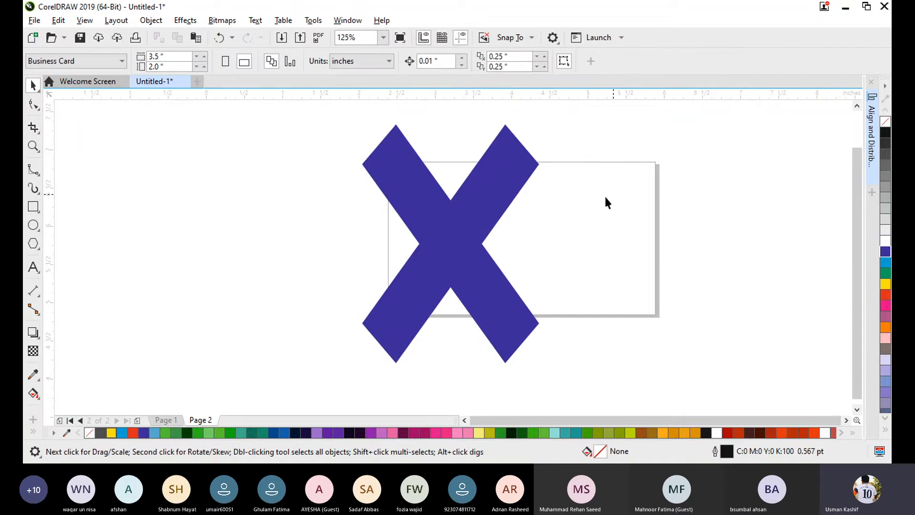
# - Shift both bars of the X together slightly up and to the right over the page
pyautogui.moveTo(318, 115); pyautogui.dragTo(588, 387)
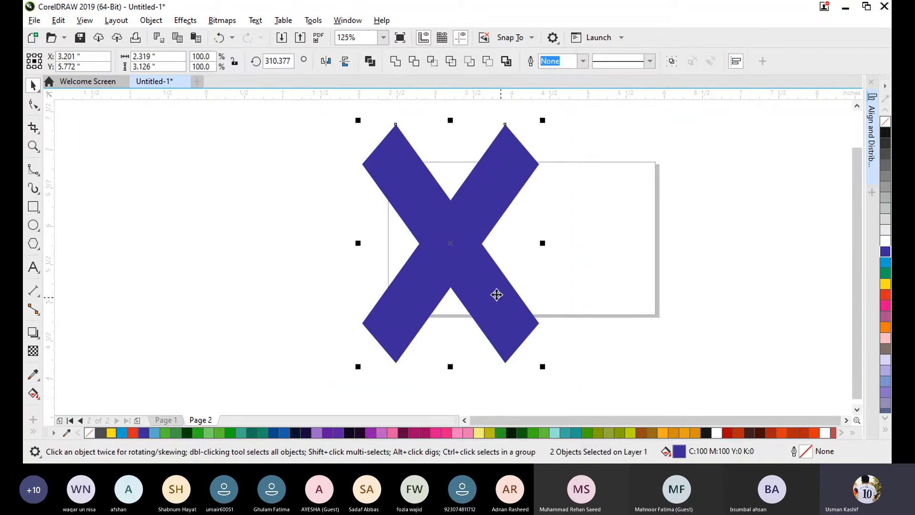
pyautogui.click(679, 314)
pyautogui.moveTo(377, 135); pyautogui.dragTo(619, 369)
pyautogui.scroll(-1, 502, 253)
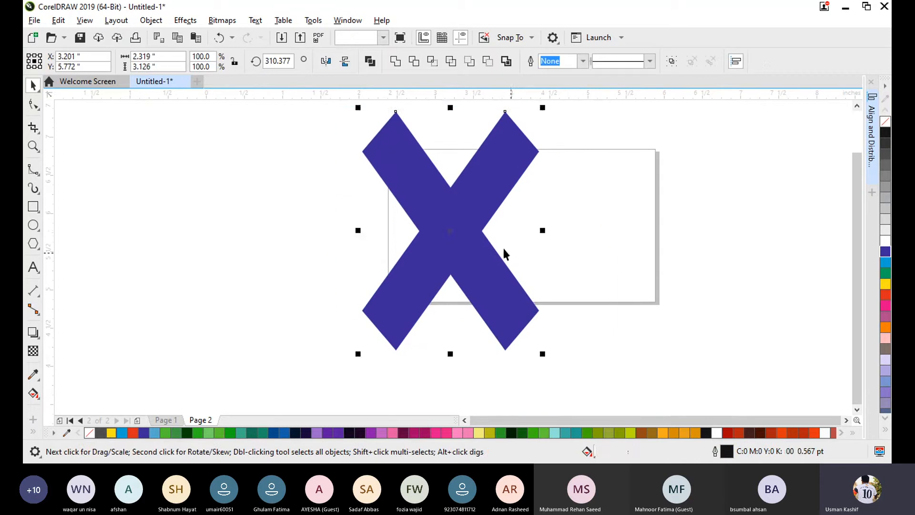
pyautogui.moveTo(451, 226); pyautogui.dragTo(466, 222)
pyautogui.click(757, 200)
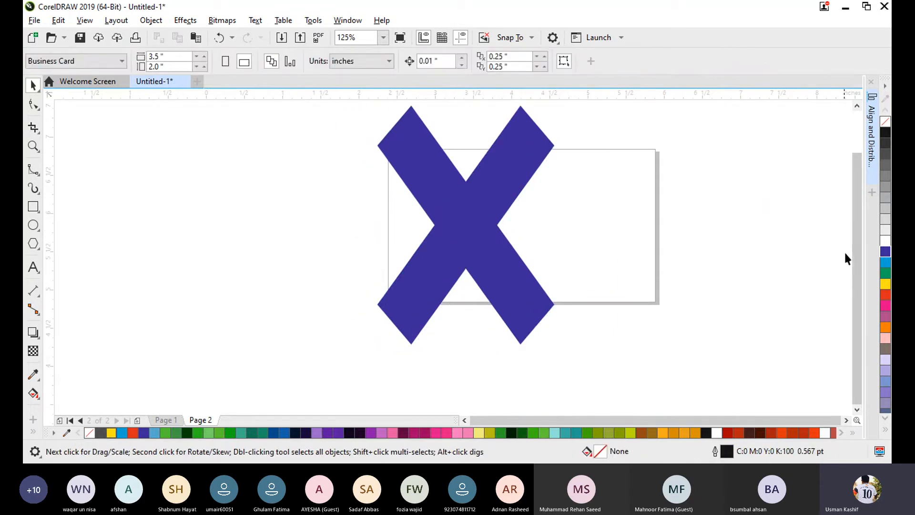
pyautogui.scroll(1, 853, 208)
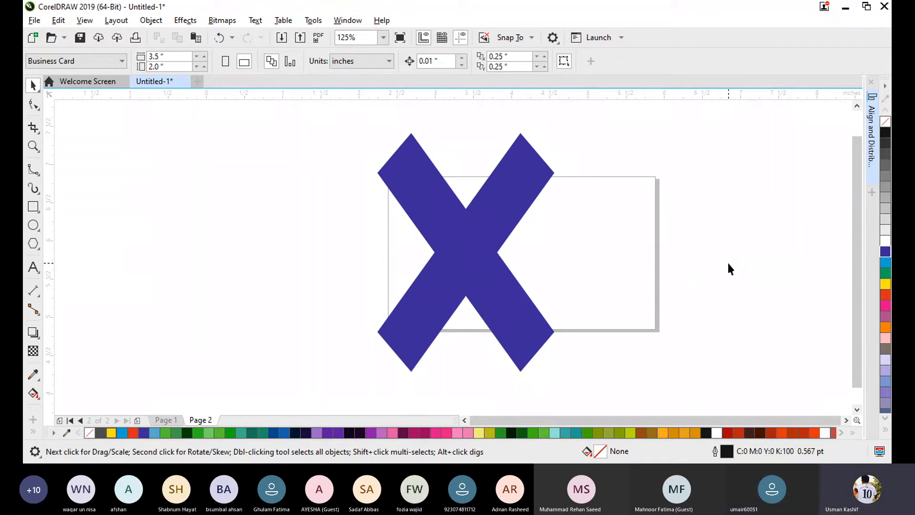
# - Slice across the tip of the X's upper-right arm with the Knife tool, from its outer corner to the opposite edge
pyautogui.click(491, 203)
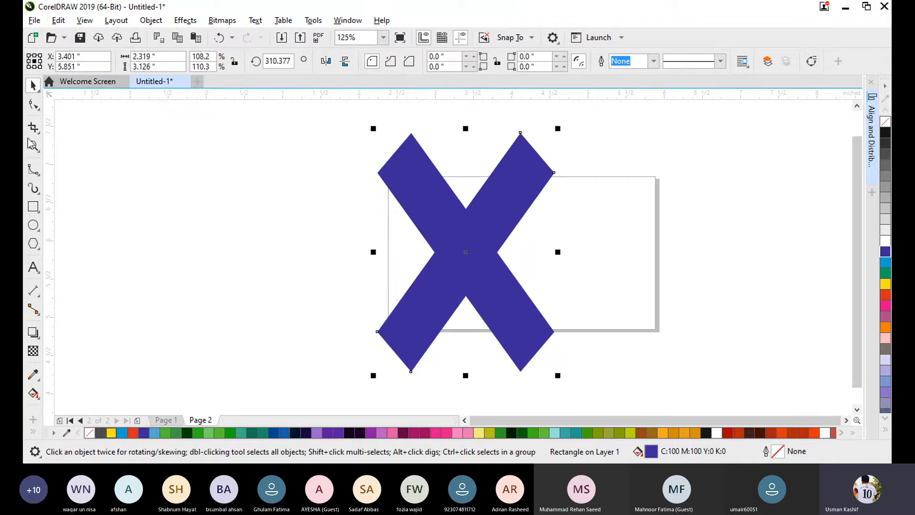
pyautogui.click(211, 185)
pyautogui.click(495, 214)
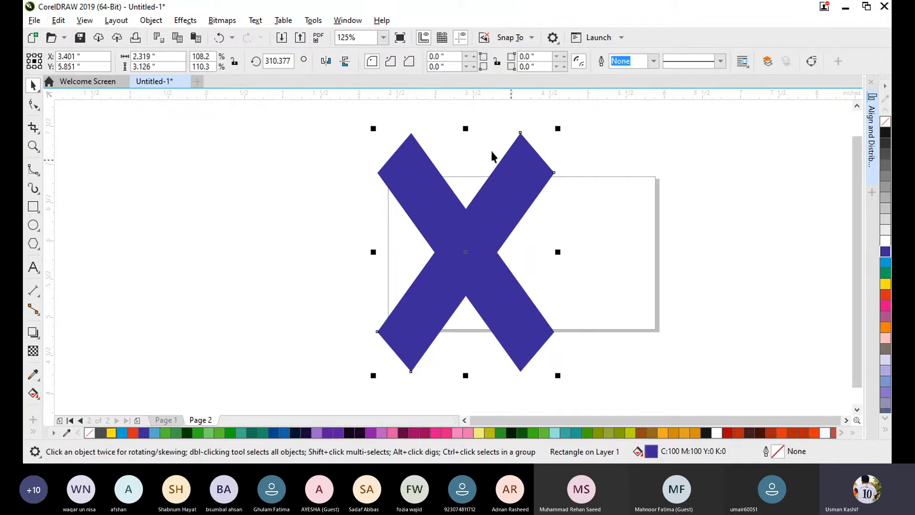
pyautogui.click(35, 132)
pyautogui.click(60, 140)
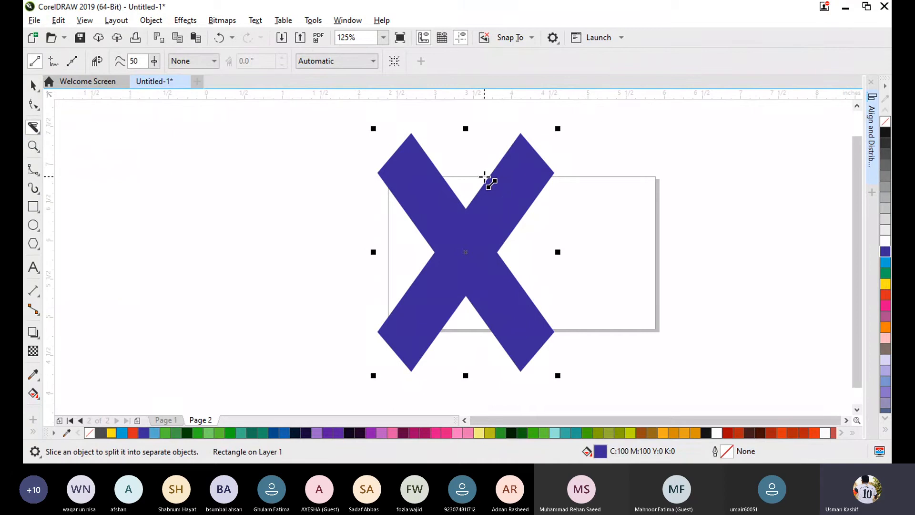
pyautogui.click(553, 172)
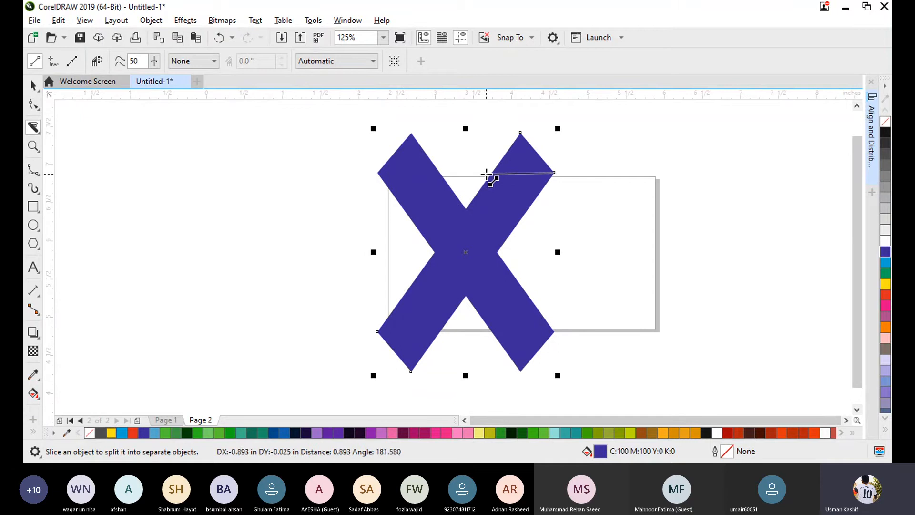
pyautogui.click(491, 174)
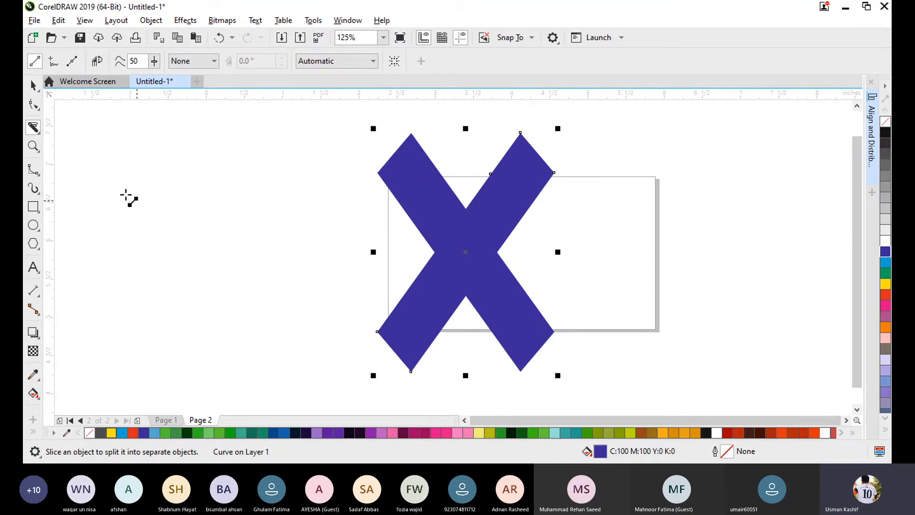
# - Break the sliced bar apart and pull the triangular tip away to the right of the X
pyautogui.click(33, 85)
pyautogui.click(523, 152)
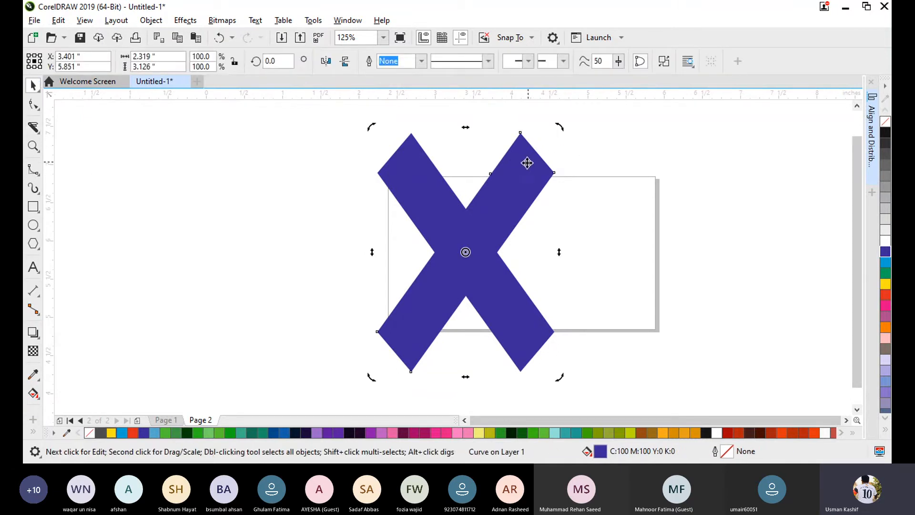
pyautogui.click(524, 156)
pyautogui.click(610, 160)
pyautogui.click(530, 157)
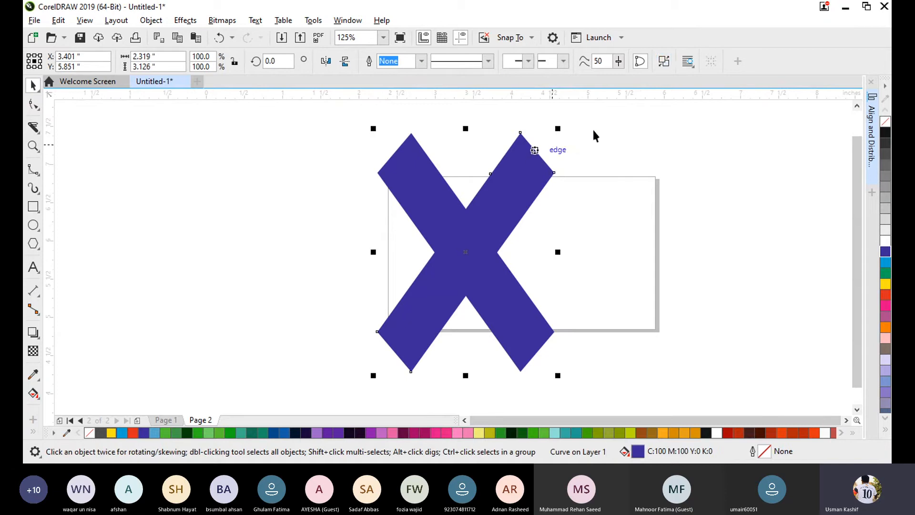
pyautogui.click(664, 61)
pyautogui.moveTo(526, 159); pyautogui.dragTo(611, 153)
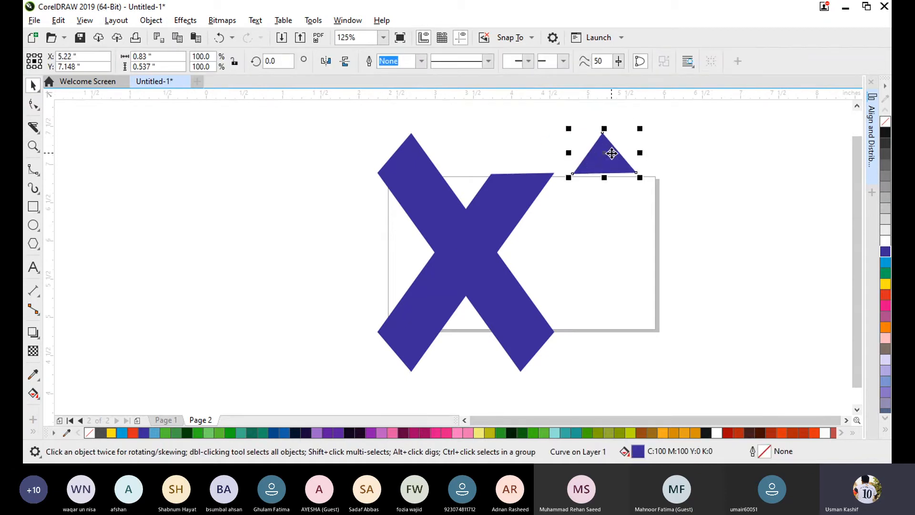
# - Delete the detached triangular tip, and undo back until the tip is rejoined to the X
pyautogui.press('Delete')
pyautogui.hotkey('ctrl', 'z')
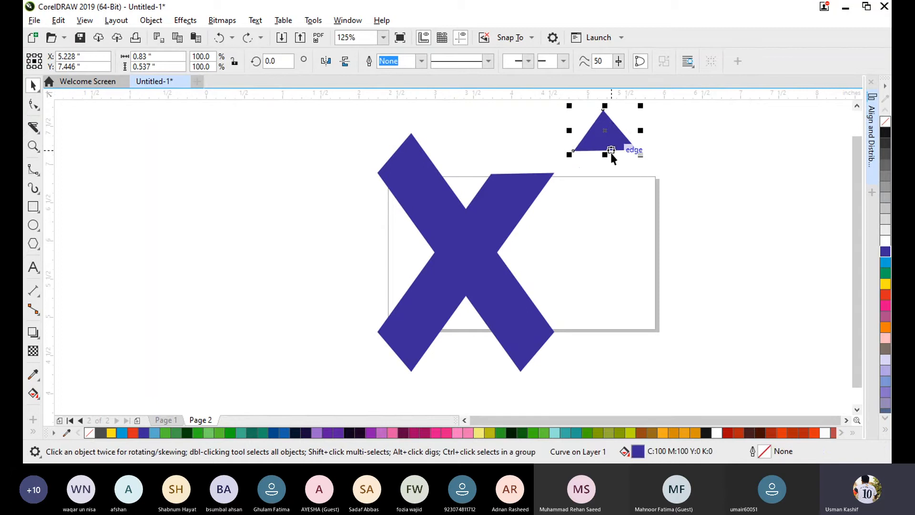
pyautogui.hotkey('ctrl', 'z')
pyautogui.hotkey('ctrl', 'z')
pyautogui.hotkey('ctrl', 'z')
pyautogui.click(697, 196)
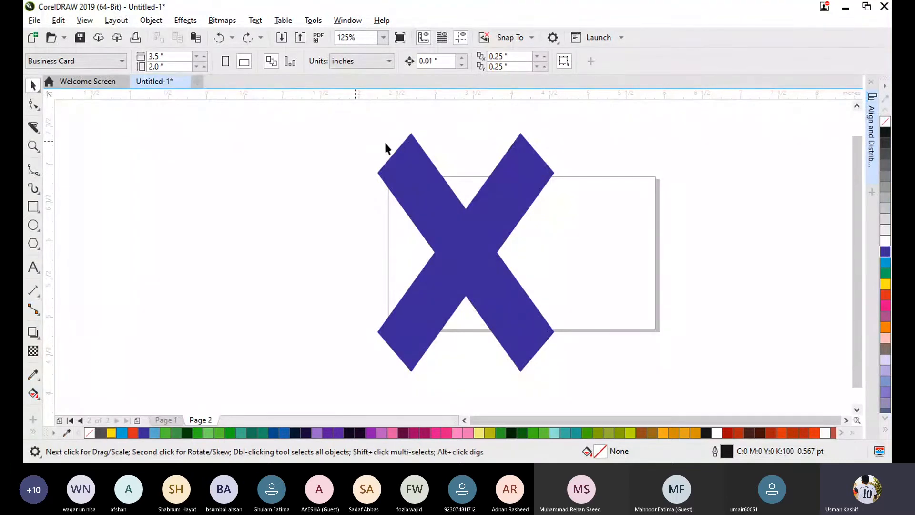
# - Delete both bars of the X from page 2
pyautogui.moveTo(310, 116); pyautogui.dragTo(644, 401)
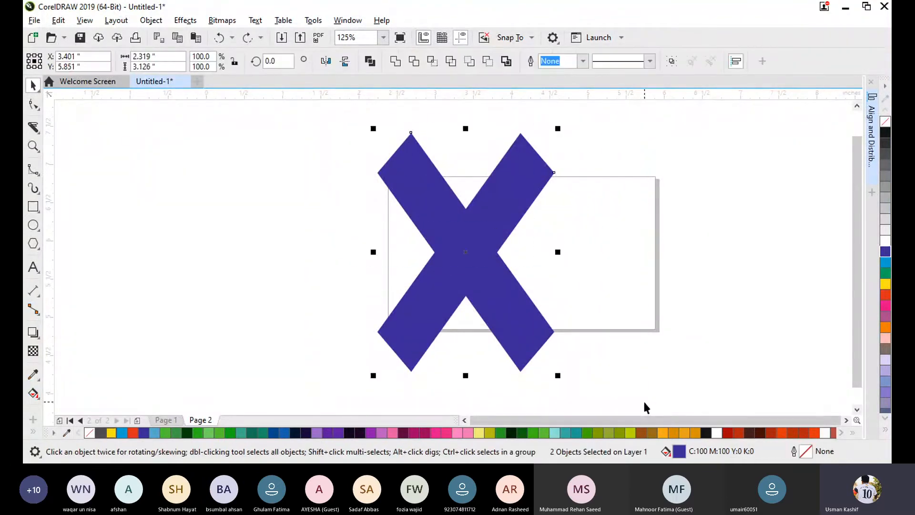
pyautogui.press('Delete')
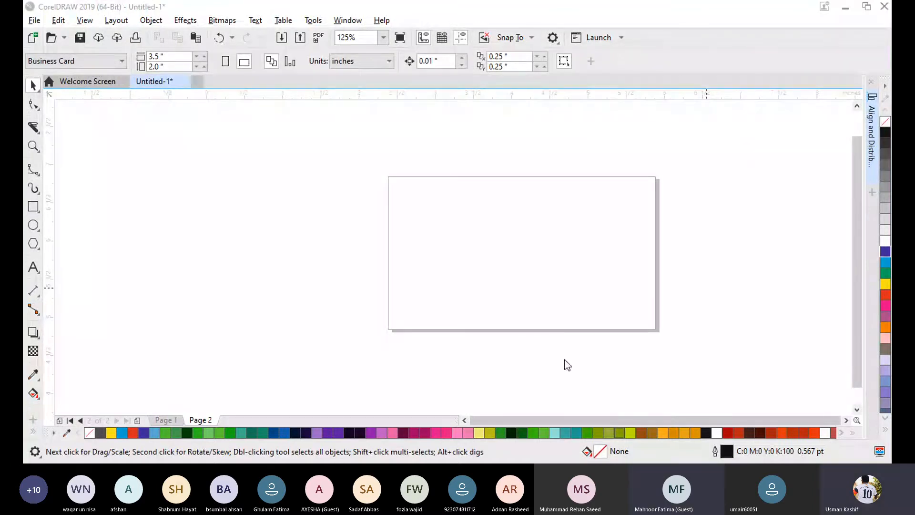
pyautogui.click(739, 191)
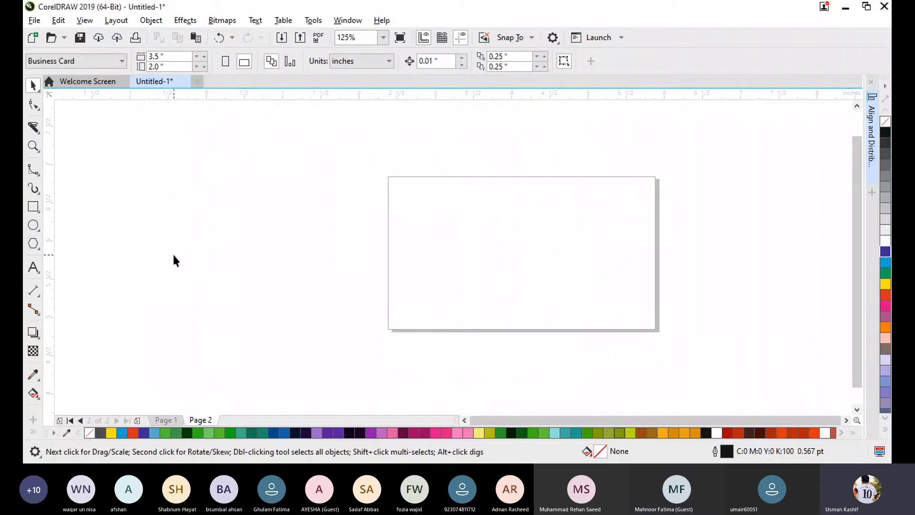
# - Draw a circle about 1.7 inches in diameter and centre it on the business card page
pyautogui.click(33, 224)
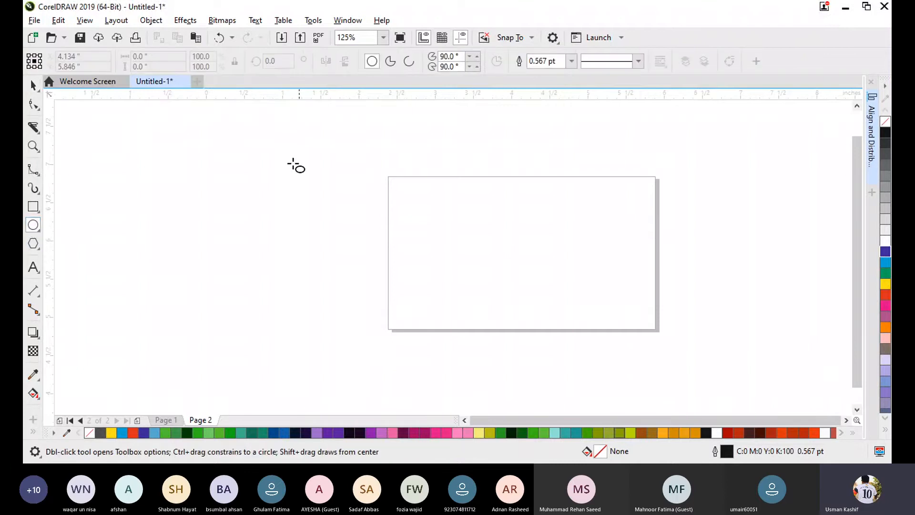
pyautogui.moveTo(237, 151); pyautogui.dragTo(509, 290)
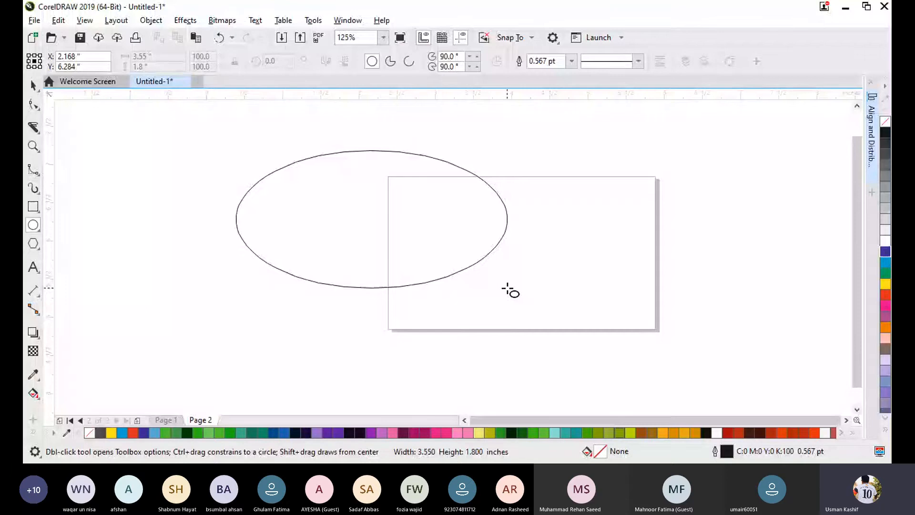
pyautogui.moveTo(509, 290); pyautogui.dragTo(367, 215)
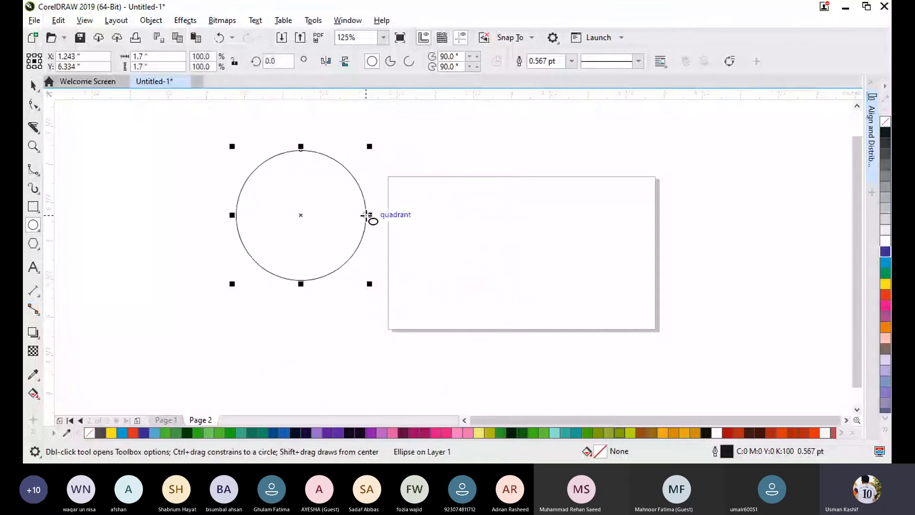
pyautogui.press('p')
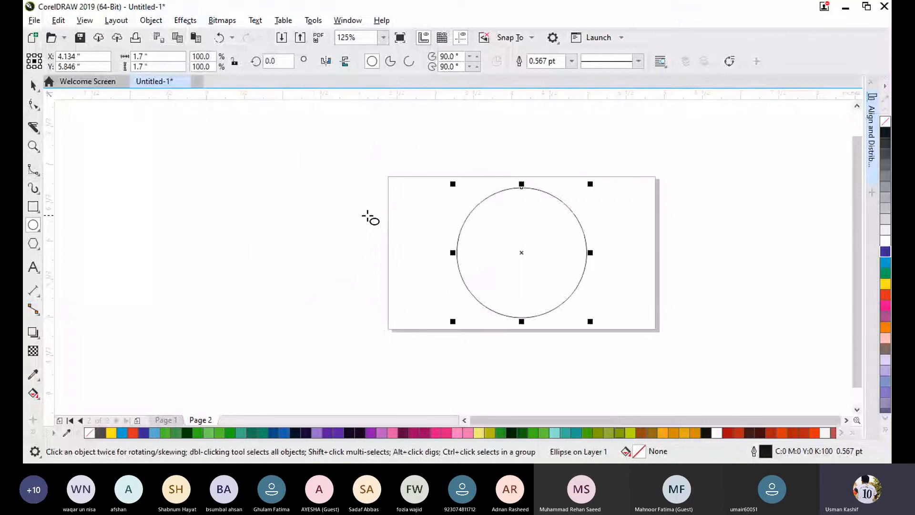
pyautogui.click(33, 85)
pyautogui.click(585, 284)
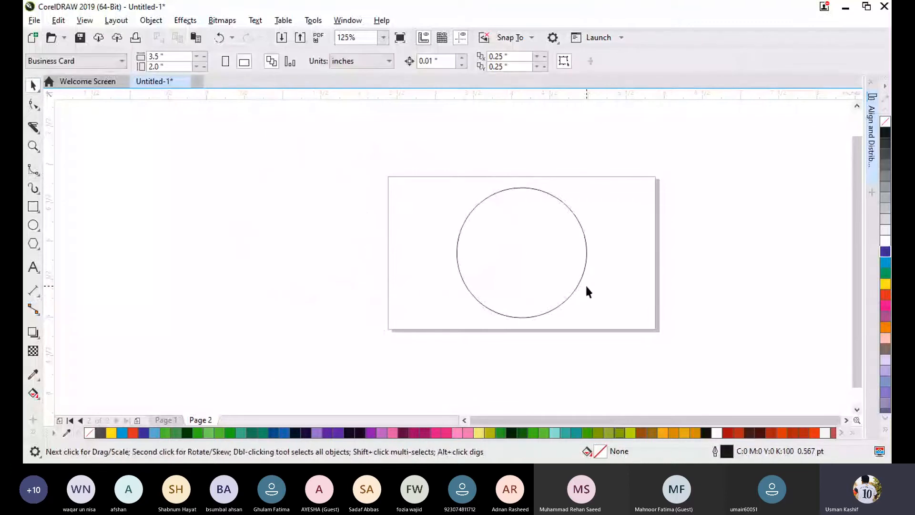
# - Try moving the circle to the left of the page centre, and undo the move
pyautogui.scroll(1, 585, 284)
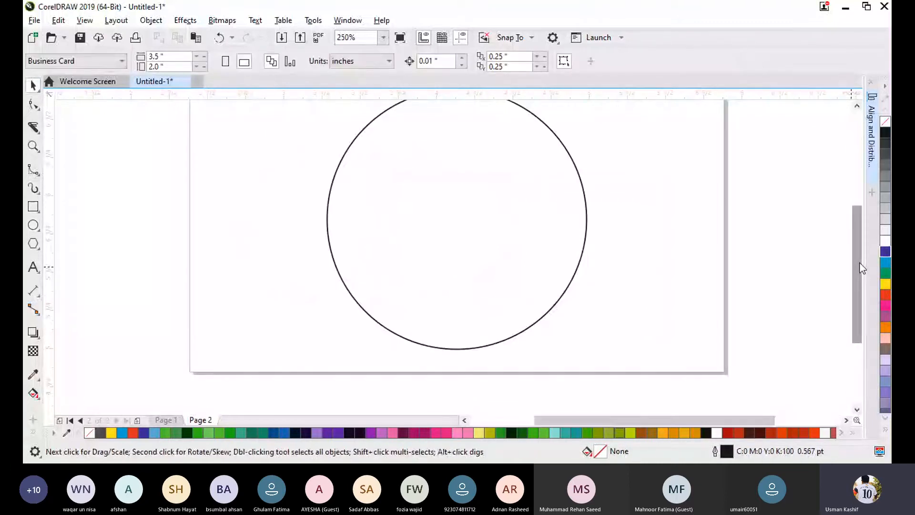
pyautogui.moveTo(853, 267); pyautogui.dragTo(861, 252)
pyautogui.click(471, 241)
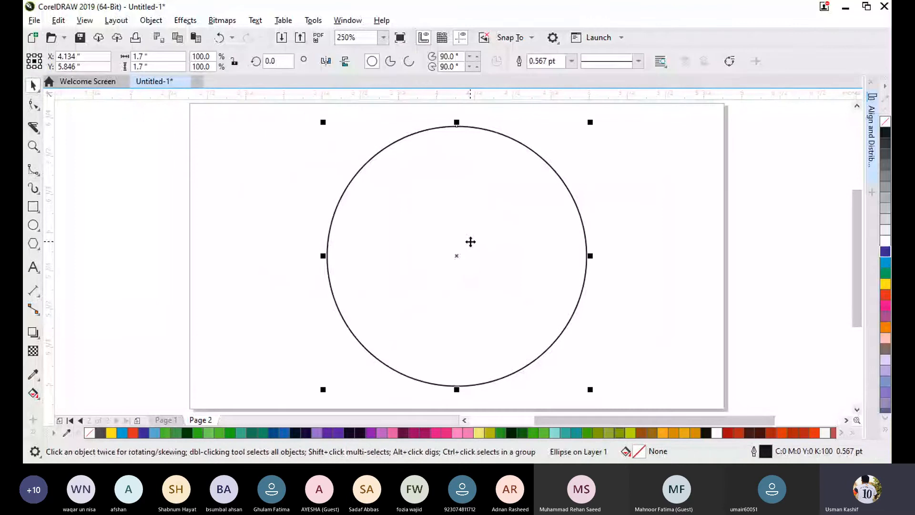
pyautogui.moveTo(456, 254); pyautogui.dragTo(414, 249)
pyautogui.hotkey('ctrl', 'z')
pyautogui.click(727, 243)
pyautogui.click(529, 282)
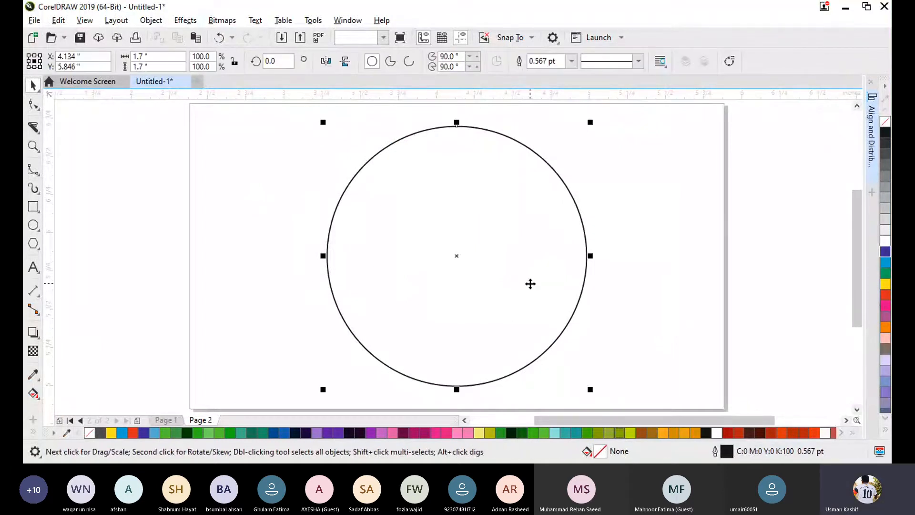
# - Import the image 84cc029f-9e6d-489b-89a3-6ea3141b977f.jpg and place it about 1.34 inches wide across the page's left edge
pyautogui.click(627, 285)
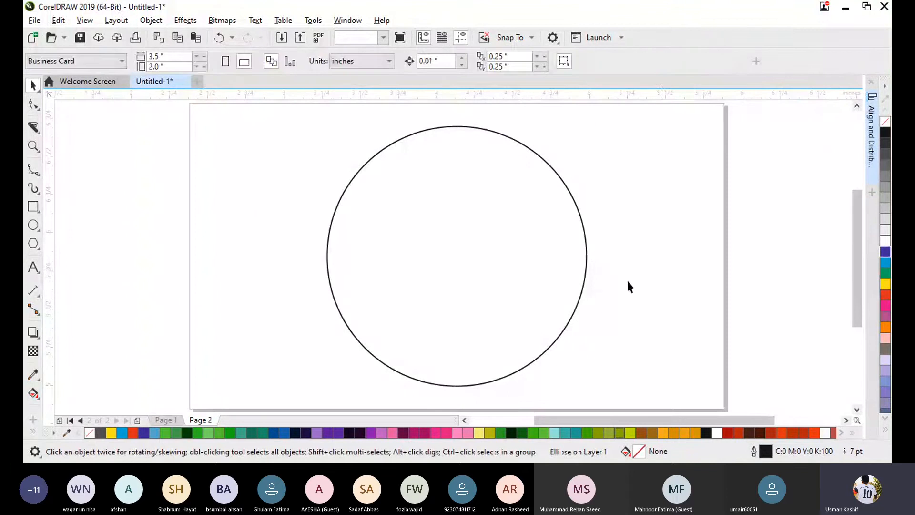
pyautogui.hotkey('ctrl', 'i')
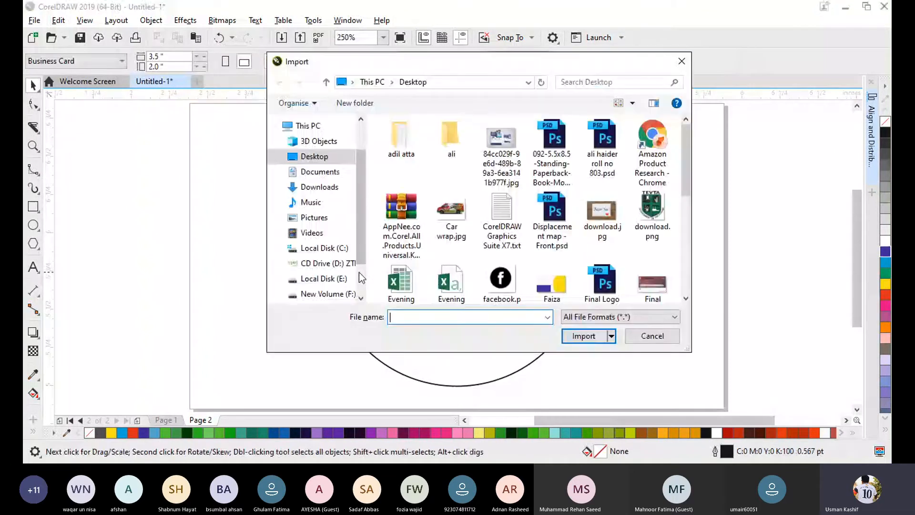
pyautogui.doubleClick(493, 165)
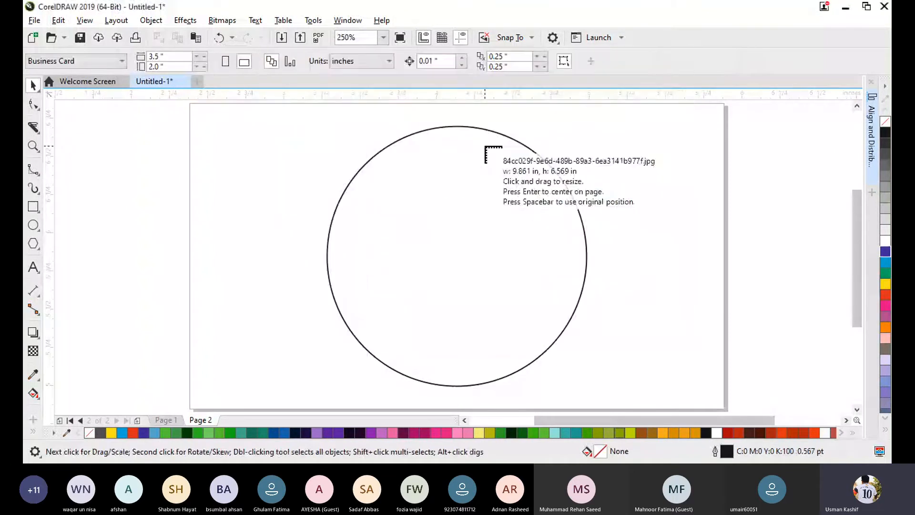
pyautogui.moveTo(193, 245); pyautogui.dragTo(286, 339)
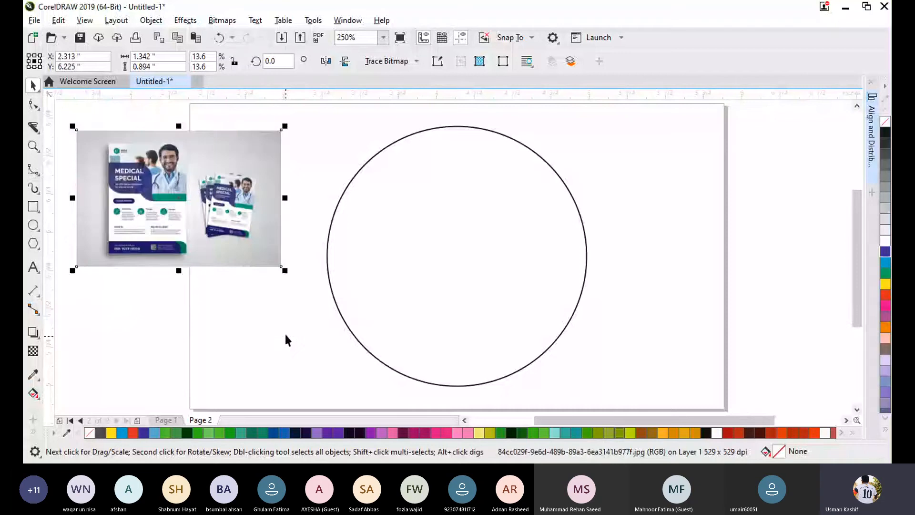
# - Enlarge the imported flyer image to about 2.86 inches wide and position it beside the page's left edge, clear of the circle
pyautogui.scroll(-3, 284, 268)
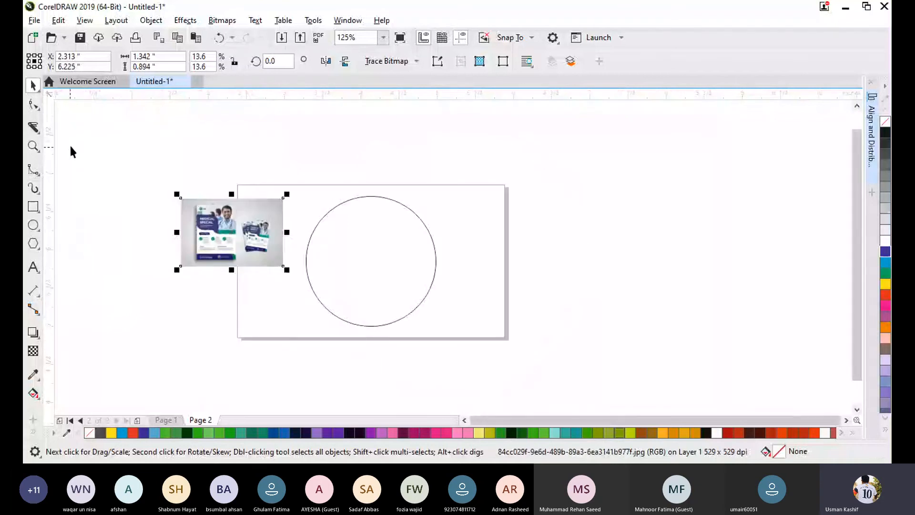
pyautogui.click(121, 198)
pyautogui.click(241, 245)
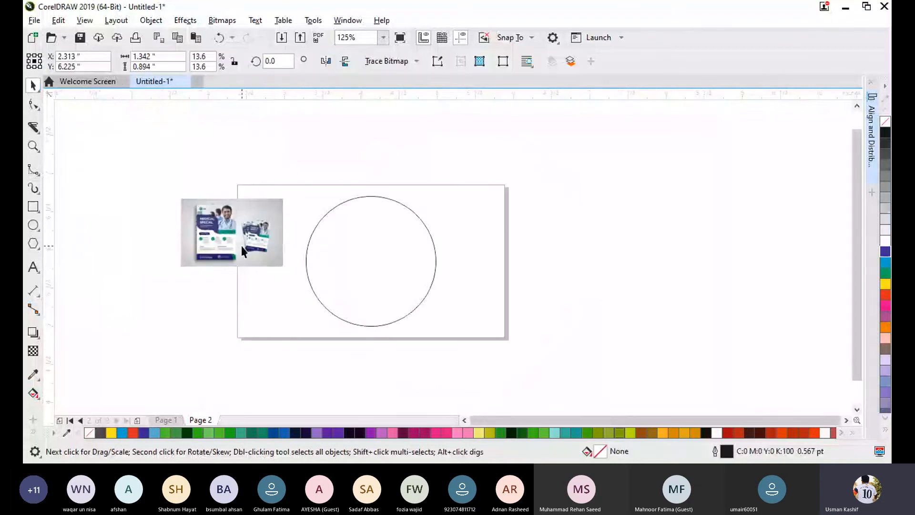
pyautogui.scroll(3, 379, 274)
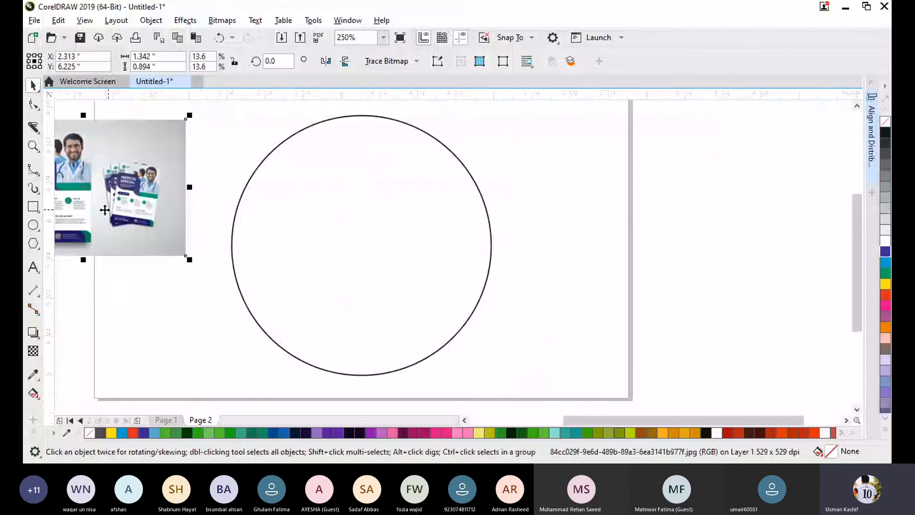
pyautogui.moveTo(105, 210); pyautogui.dragTo(686, 265)
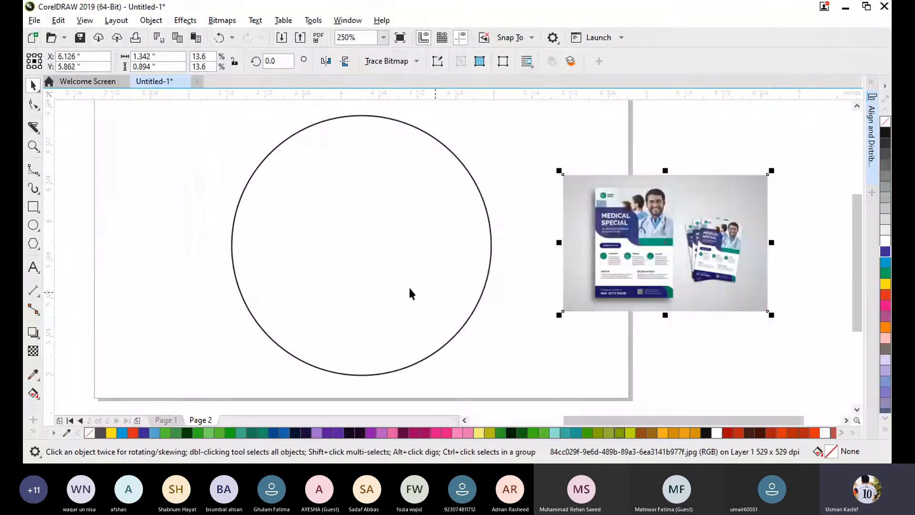
pyautogui.scroll(-3, 784, 334)
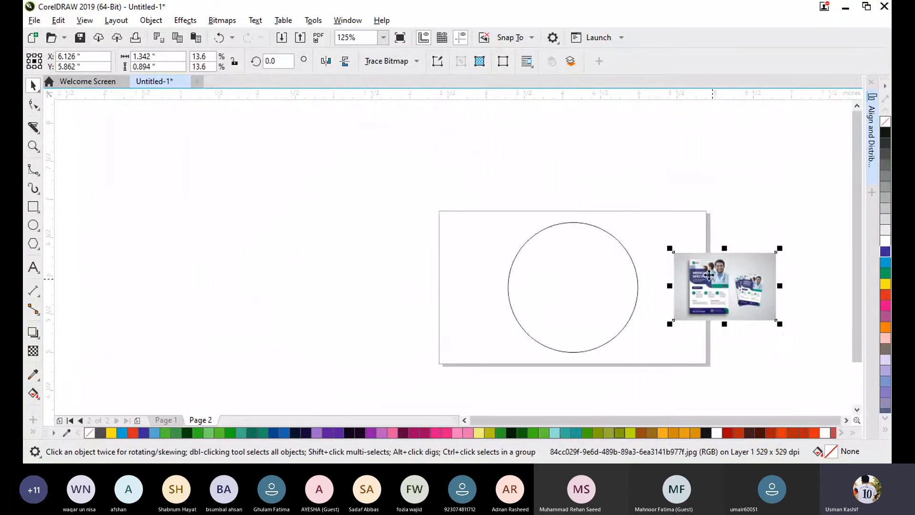
pyautogui.moveTo(669, 249); pyautogui.dragTo(362, 267)
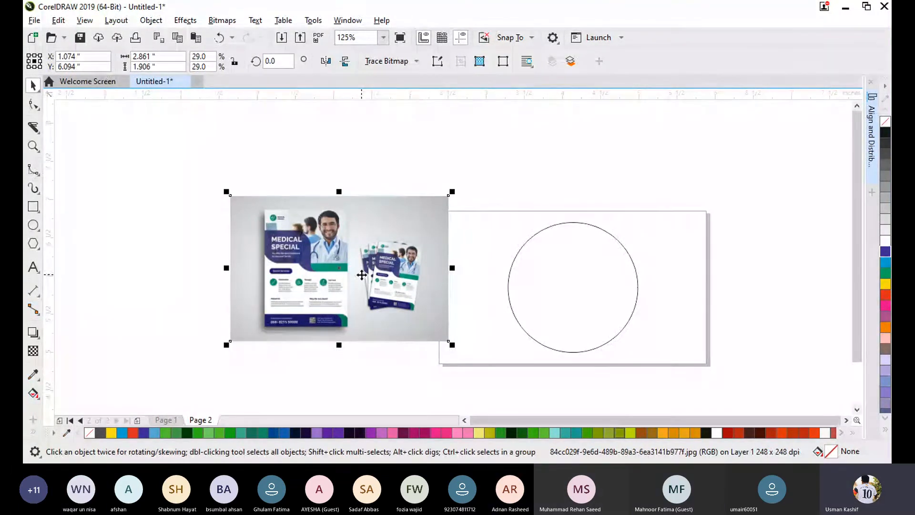
# - PowerClip the flyer image inside the circle and shift the filled circle slightly up and left on the page
pyautogui.rightClick(362, 276)
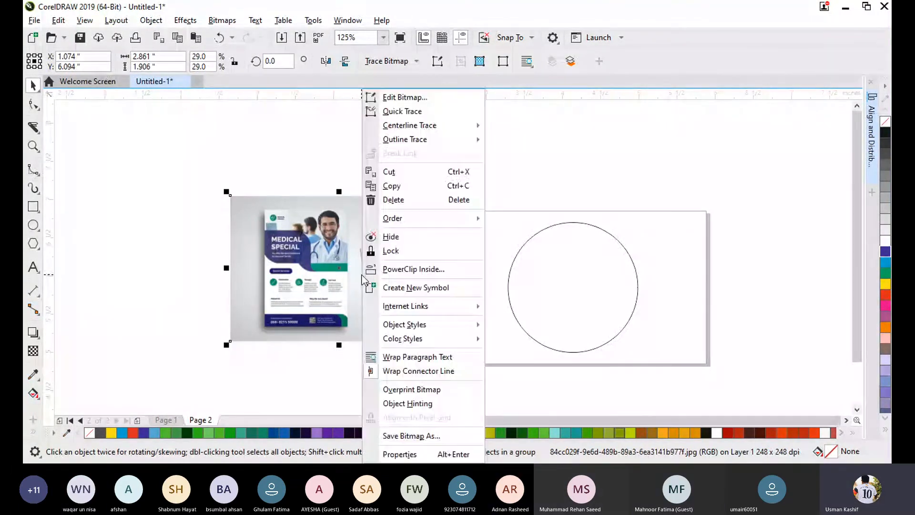
pyautogui.click(444, 267)
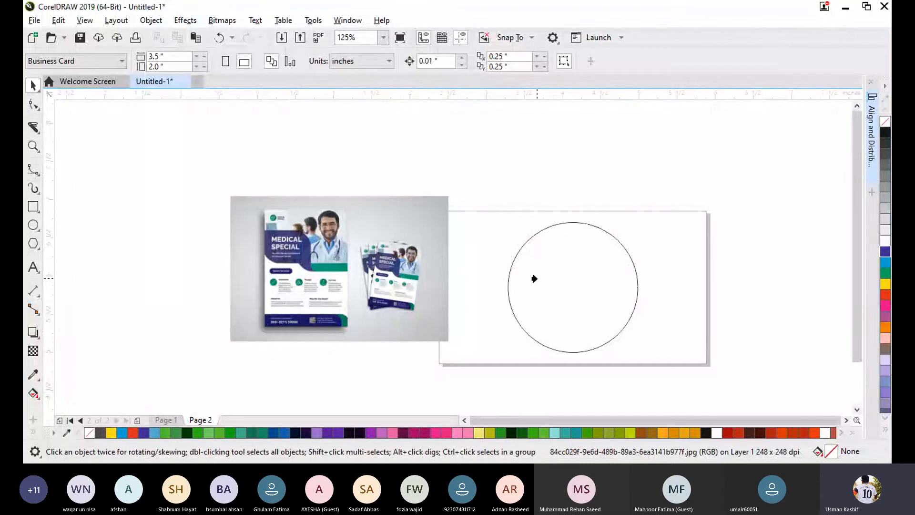
pyautogui.click(534, 278)
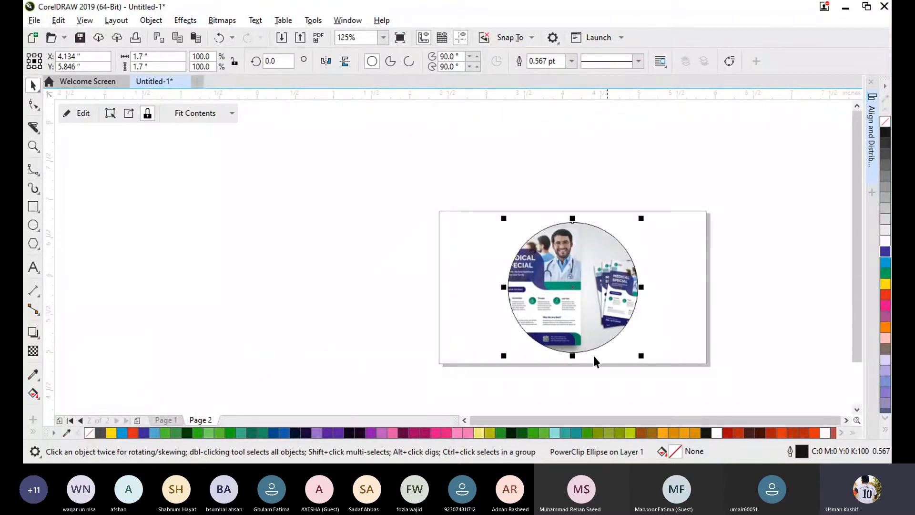
pyautogui.moveTo(562, 292)
pyautogui.mouseDown()
pyautogui.moveTo(327, 238)
pyautogui.moveTo(345, 221)
pyautogui.moveTo(577, 300)
pyautogui.moveTo(567, 283)
pyautogui.mouseUp()
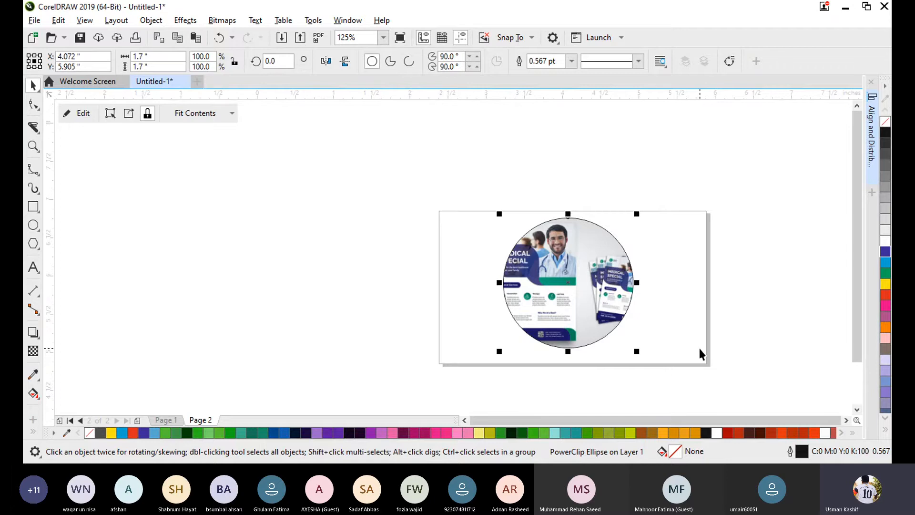
pyautogui.click(721, 308)
# - Edit the PowerClip contents, enlarging the image to about 3.47 inches wide and moving it right so the large flyer fills the circle
pyautogui.click(541, 291)
pyautogui.click(75, 116)
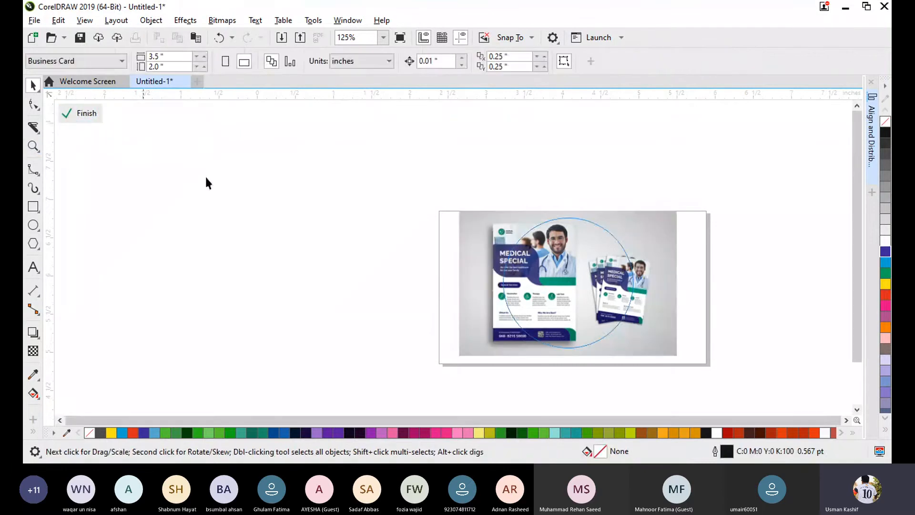
pyautogui.moveTo(535, 284); pyautogui.dragTo(560, 285)
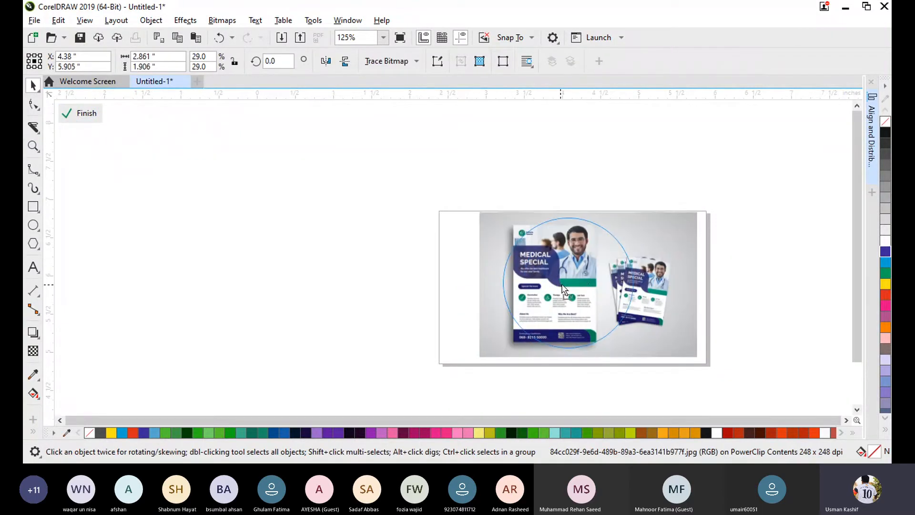
pyautogui.moveTo(707, 360); pyautogui.dragTo(748, 381)
pyautogui.moveTo(591, 293); pyautogui.dragTo(591, 301)
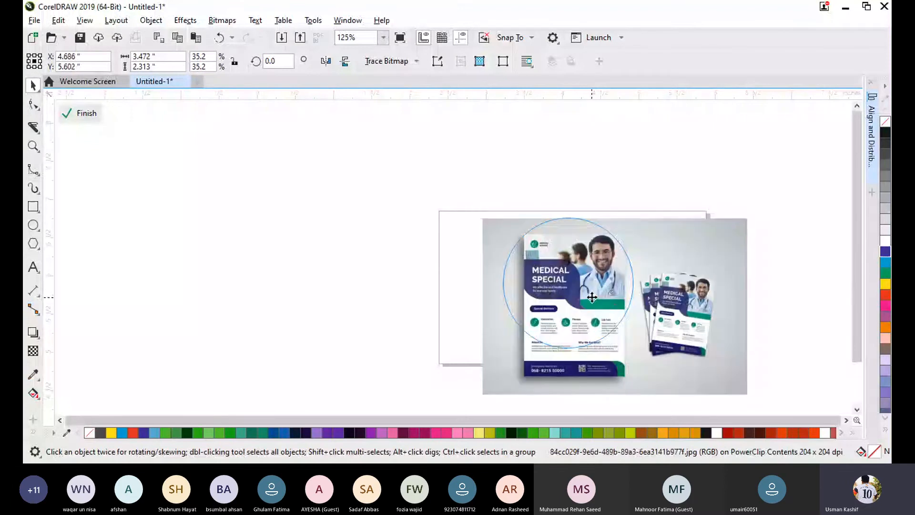
pyautogui.click(77, 112)
# - Move the picture-filled circle toward the left side of the business card page
pyautogui.click(333, 254)
pyautogui.moveTo(564, 309); pyautogui.dragTo(555, 290)
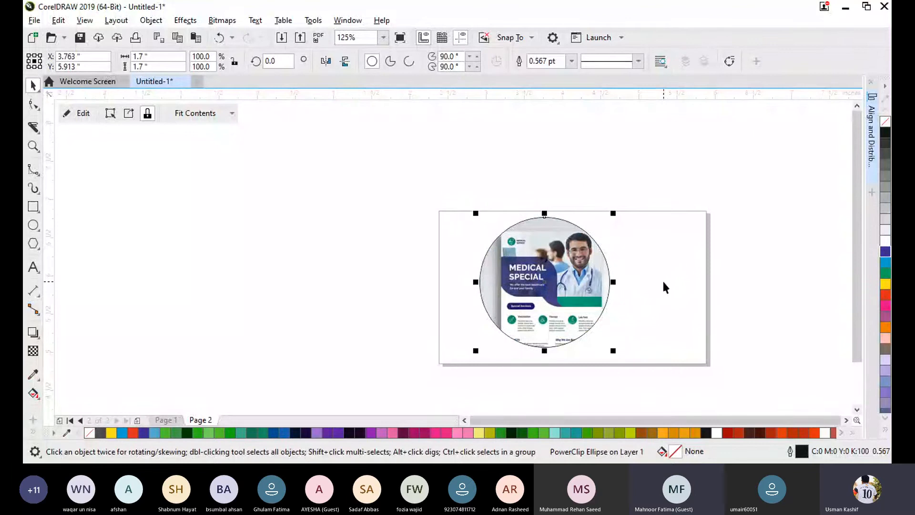
pyautogui.click(662, 282)
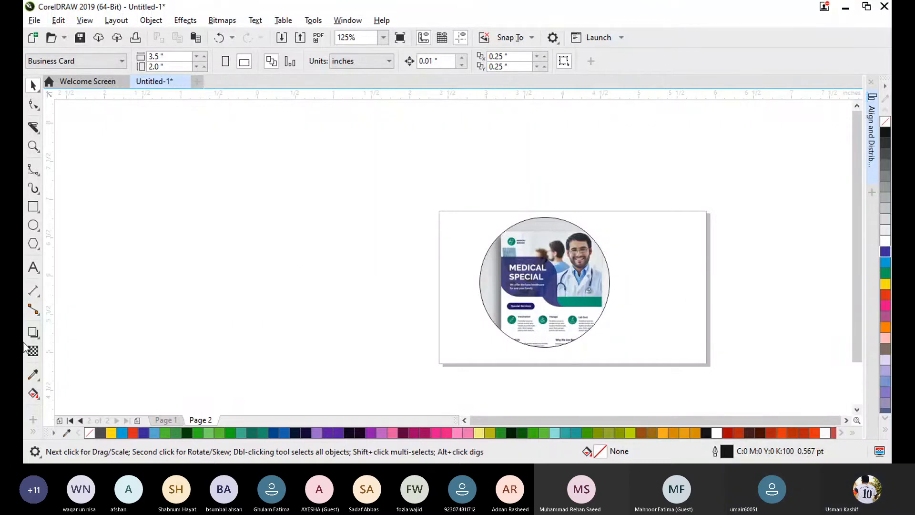
# - Add the artistic text DUMMY to the left of the page and enlarge it to about 65 pt
pyautogui.click(33, 267)
pyautogui.click(208, 210)
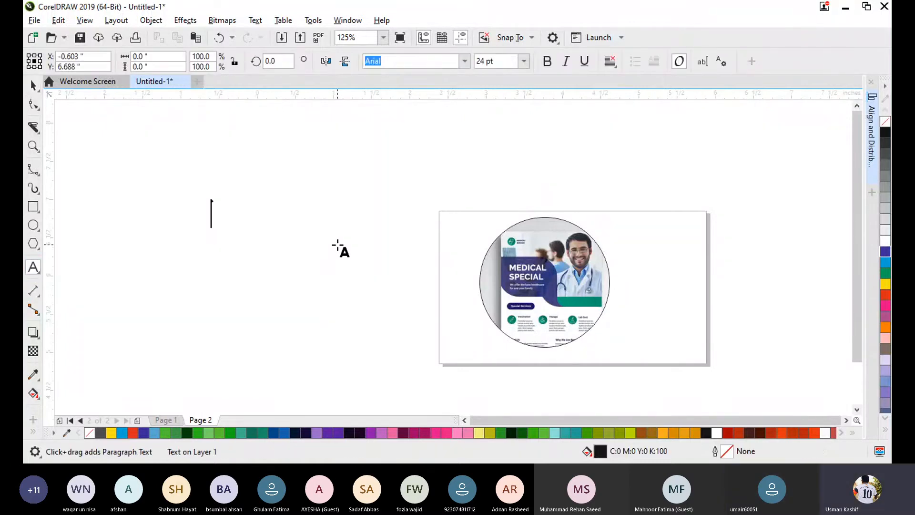
pyautogui.write('du')
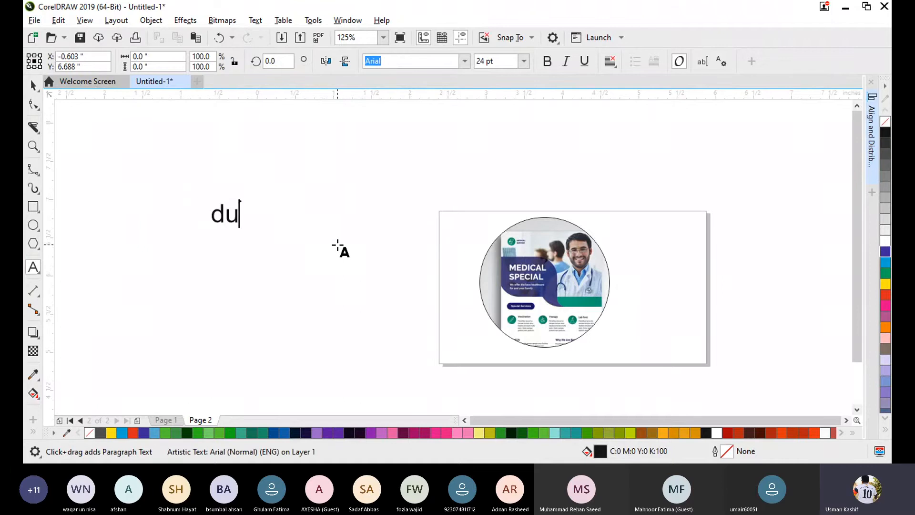
pyautogui.press('BackSpace')
pyautogui.press('BackSpace')
pyautogui.write('DUMMY')
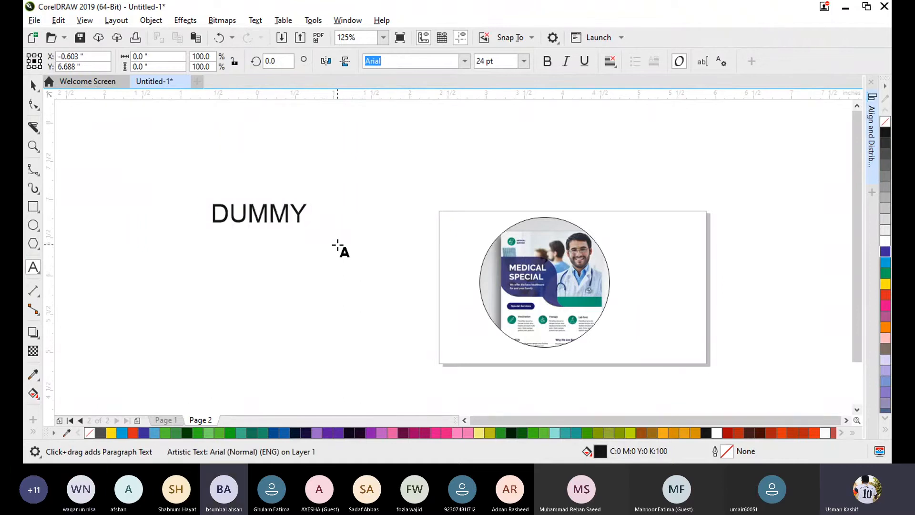
pyautogui.click(31, 89)
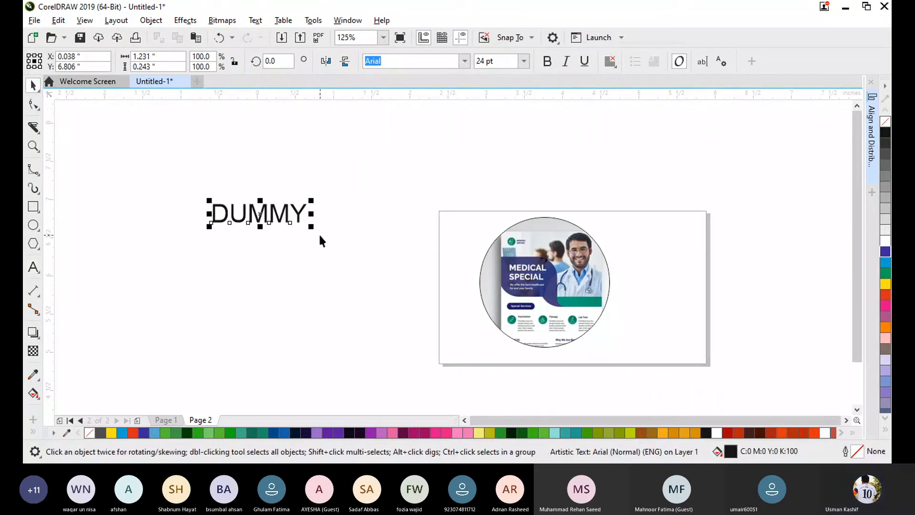
pyautogui.moveTo(312, 227); pyautogui.dragTo(467, 310)
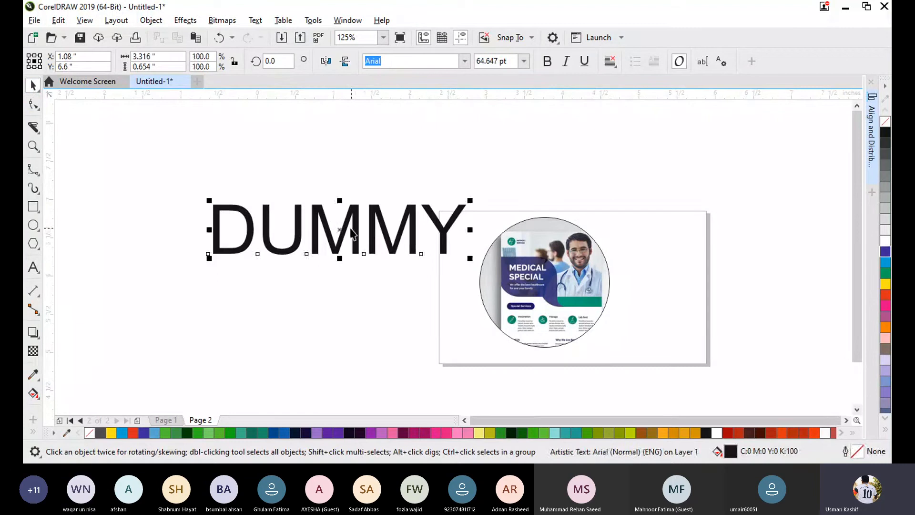
pyautogui.moveTo(351, 229); pyautogui.dragTo(336, 202)
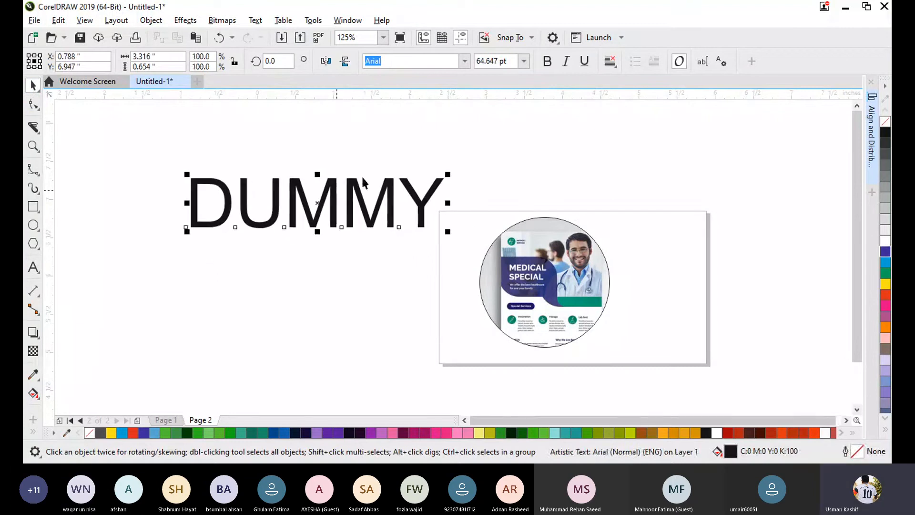
# - Preview different fonts on the DUMMY text and set it to Bebas Neue (Regular, Normal)
pyautogui.click(465, 61)
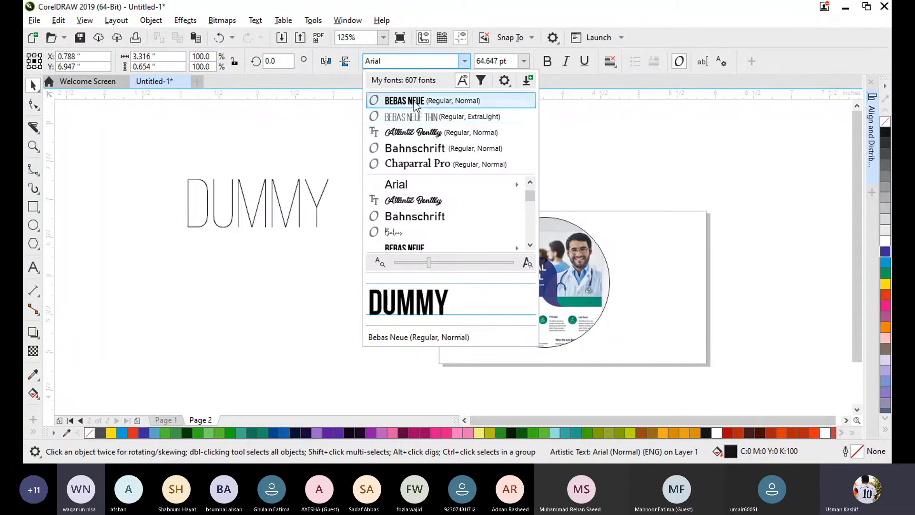
pyautogui.scroll(-4, 434, 200)
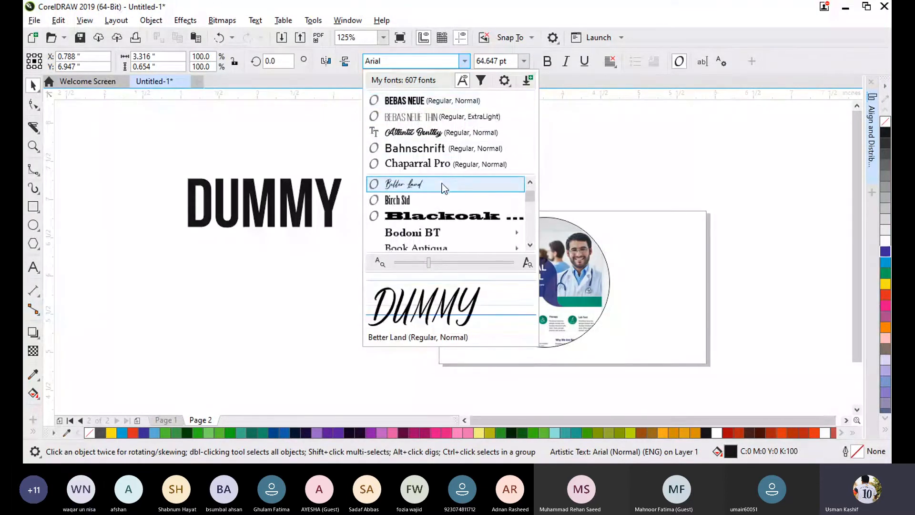
pyautogui.scroll(-3, 444, 201)
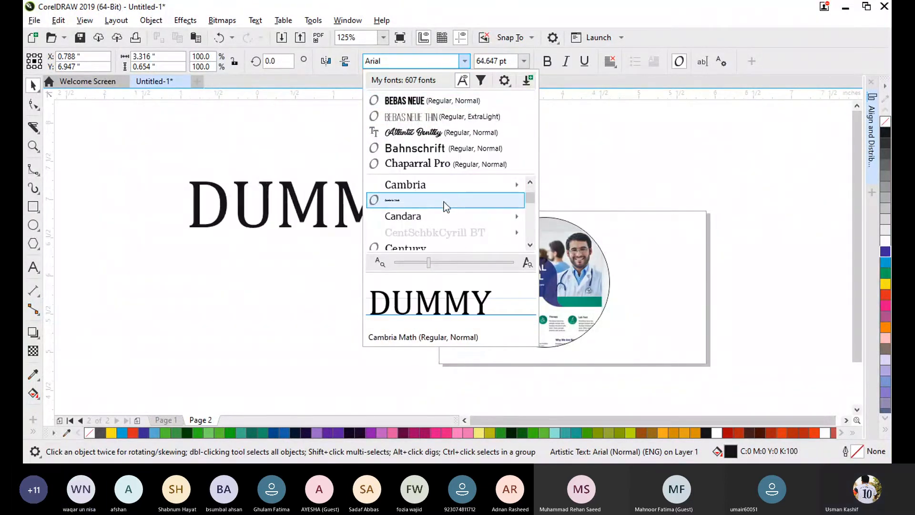
pyautogui.scroll(-2, 450, 231)
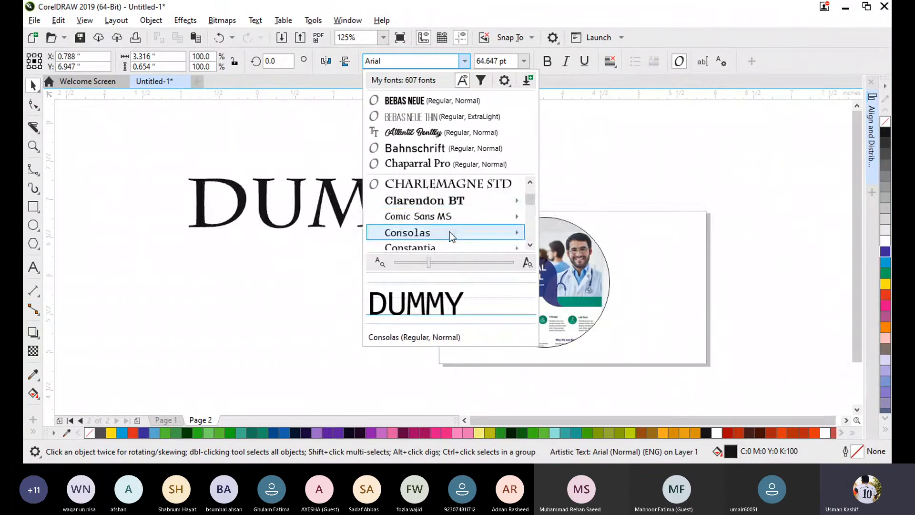
pyautogui.scroll(-2, 450, 232)
pyautogui.scroll(-3, 450, 232)
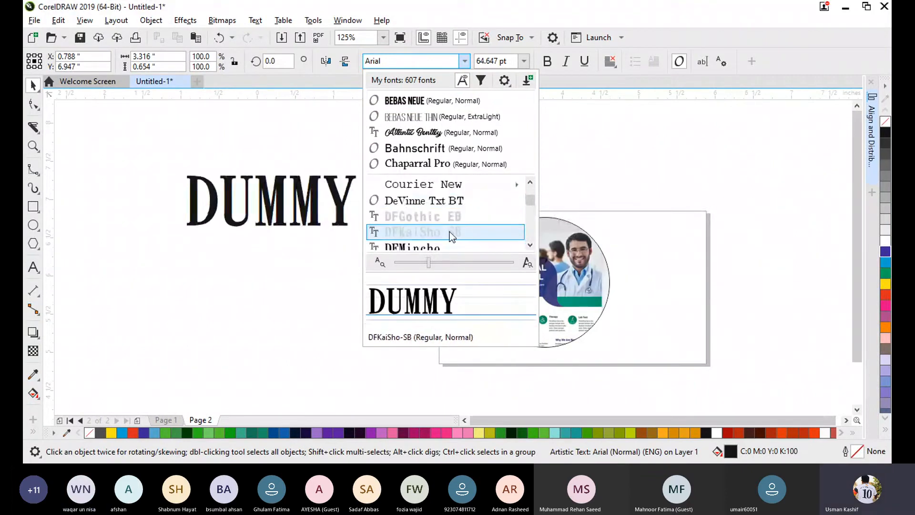
pyautogui.scroll(9, 450, 232)
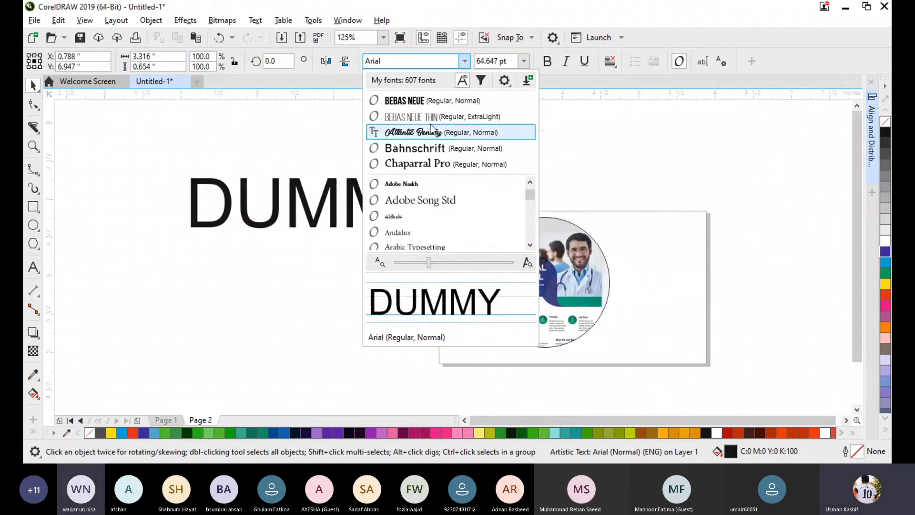
pyautogui.click(411, 101)
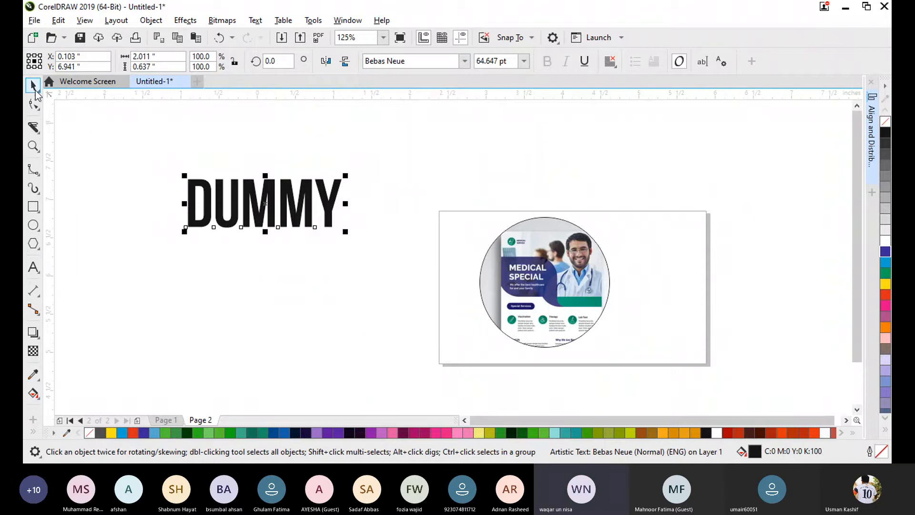
# - Enlarge the DUMMY text to about 122 pt and move it up and left, away from the circle
pyautogui.click(133, 162)
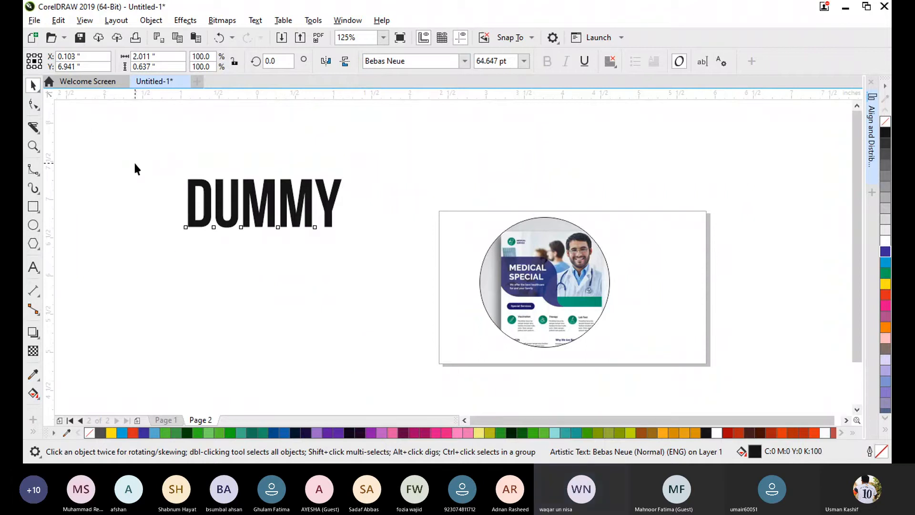
pyautogui.click(260, 219)
pyautogui.moveTo(342, 229); pyautogui.dragTo(476, 316)
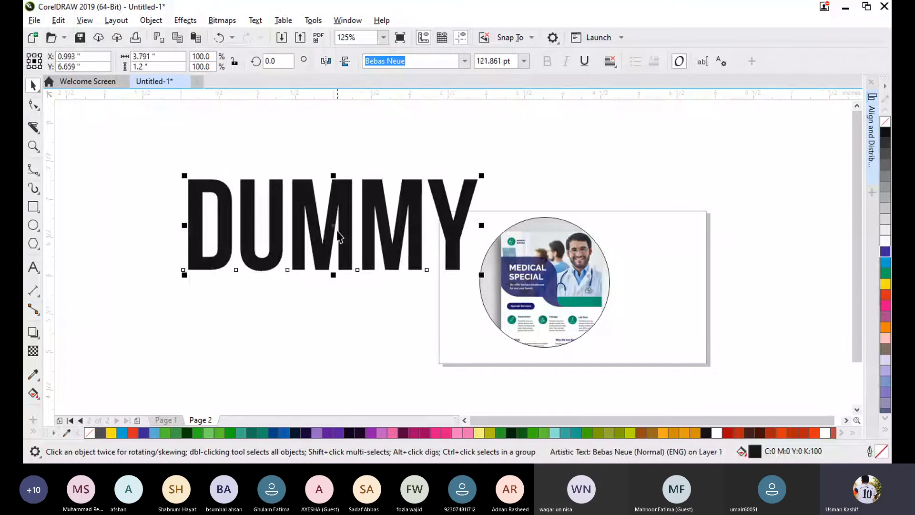
pyautogui.moveTo(336, 232); pyautogui.dragTo(315, 195)
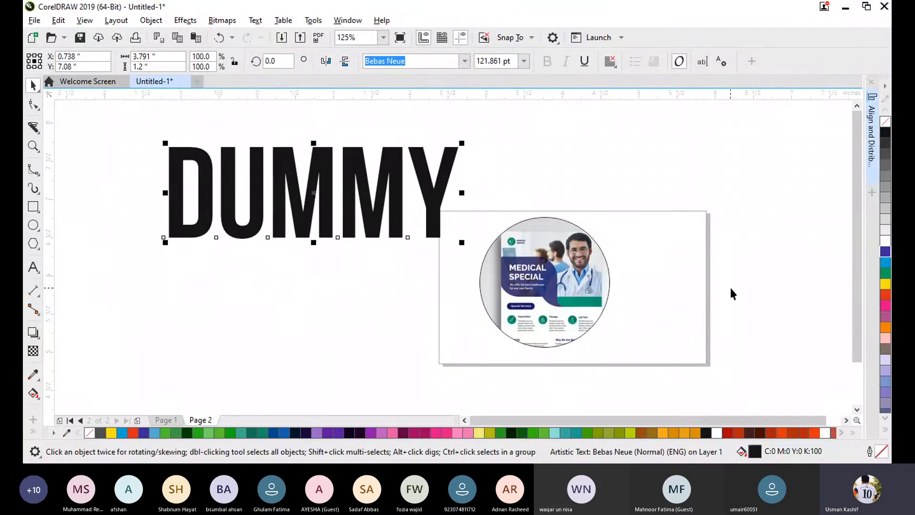
# - Edit the circle's PowerClip contents, shifting the medical flyer picture up and to the left inside the frame
pyautogui.click(731, 292)
pyautogui.click(549, 281)
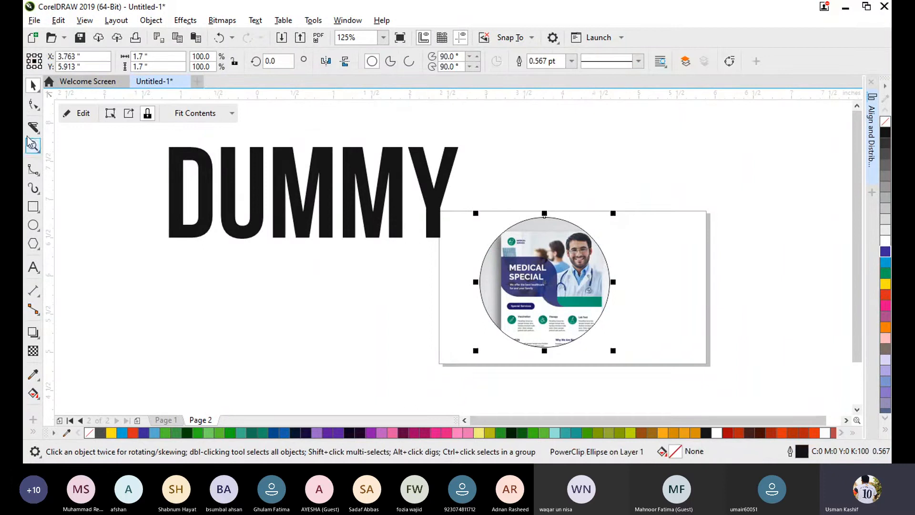
pyautogui.click(71, 111)
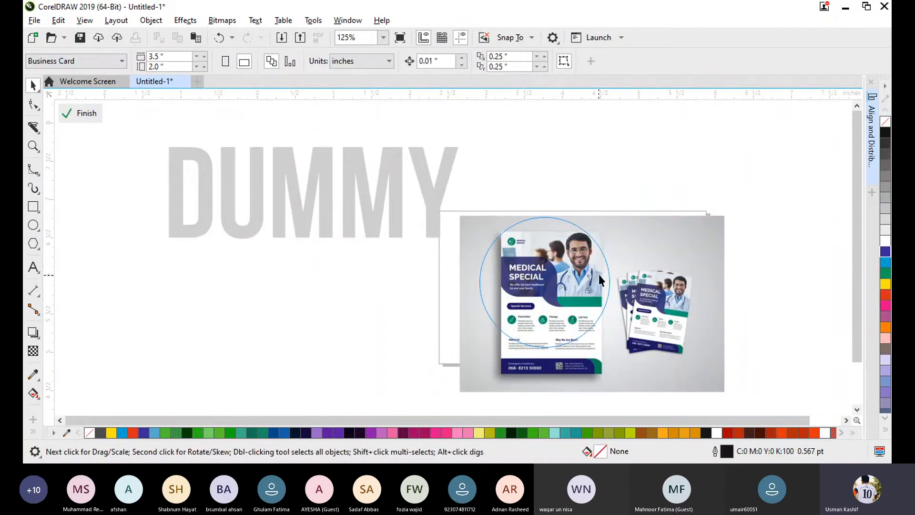
pyautogui.click(86, 114)
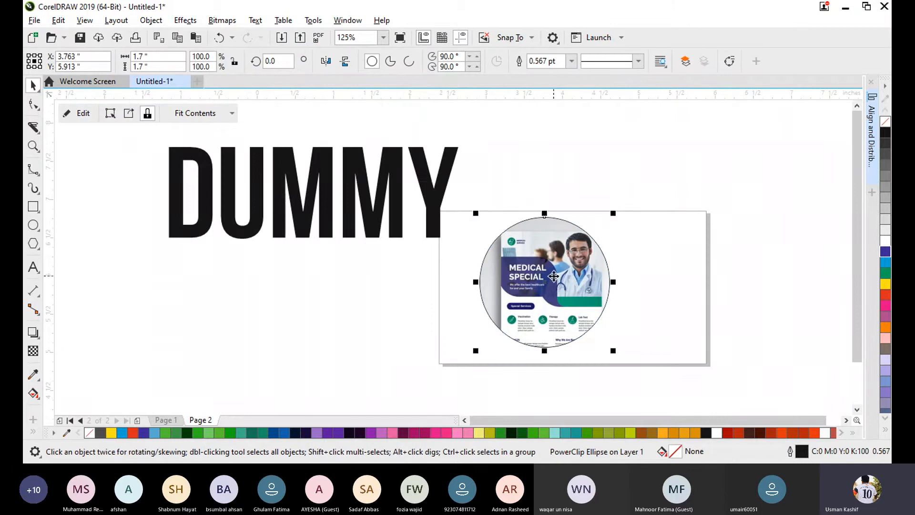
pyautogui.doubleClick(553, 276)
pyautogui.moveTo(556, 310); pyautogui.dragTo(531, 282)
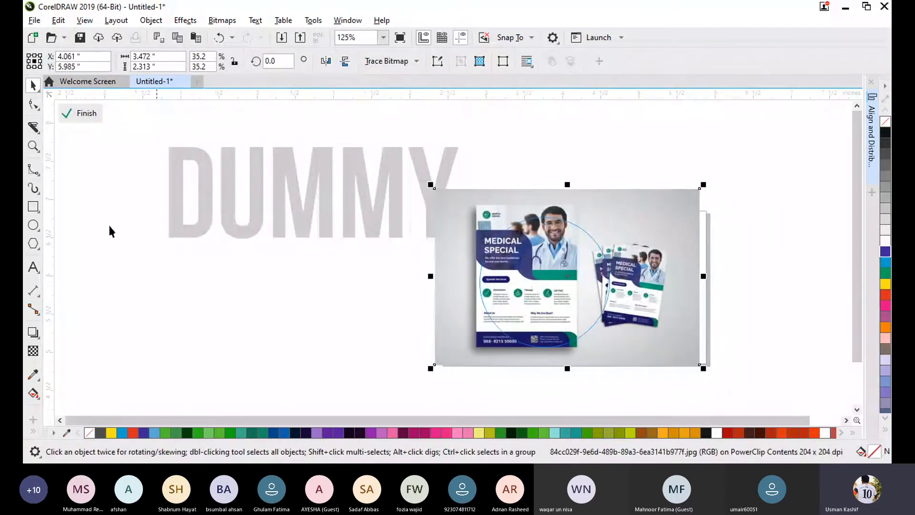
pyautogui.click(67, 116)
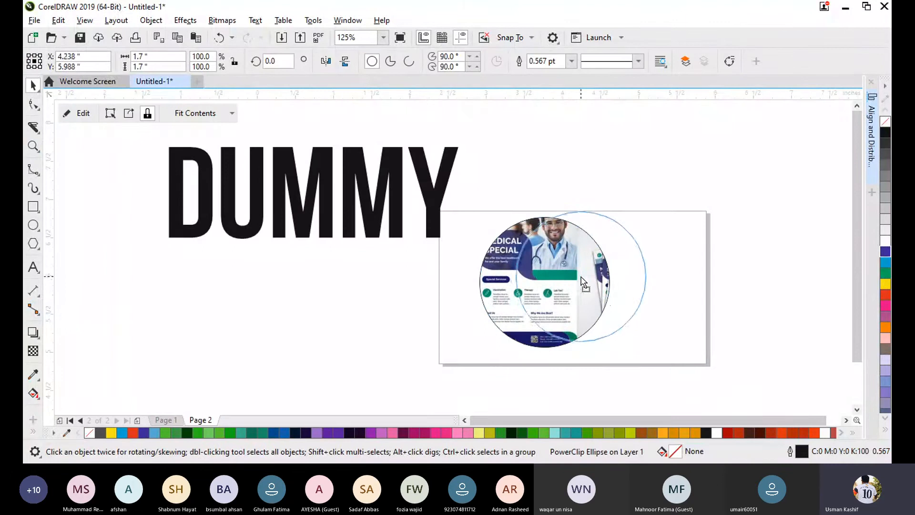
# - Move the picture-filled circle to the right end of the business card page and unlock its PowerClip contents
pyautogui.moveTo(547, 280); pyautogui.dragTo(637, 273)
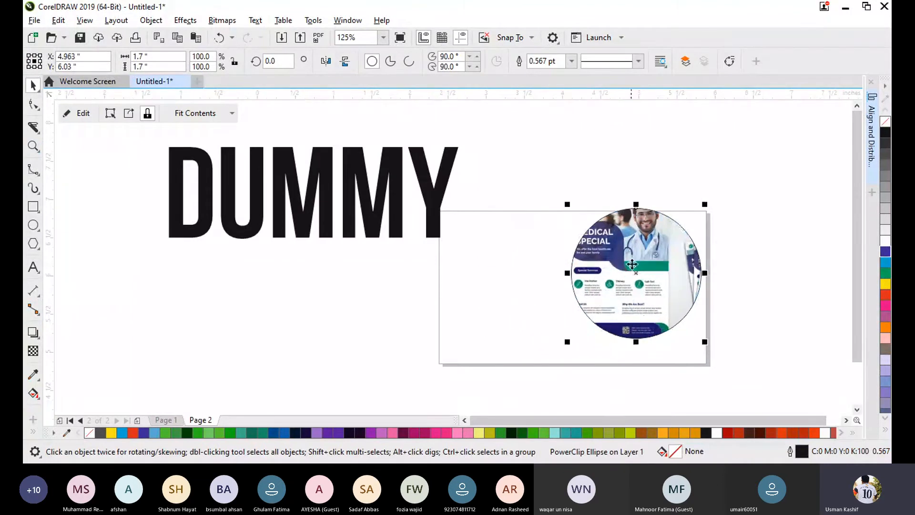
pyautogui.click(427, 334)
pyautogui.click(613, 278)
pyautogui.click(501, 293)
pyautogui.click(643, 285)
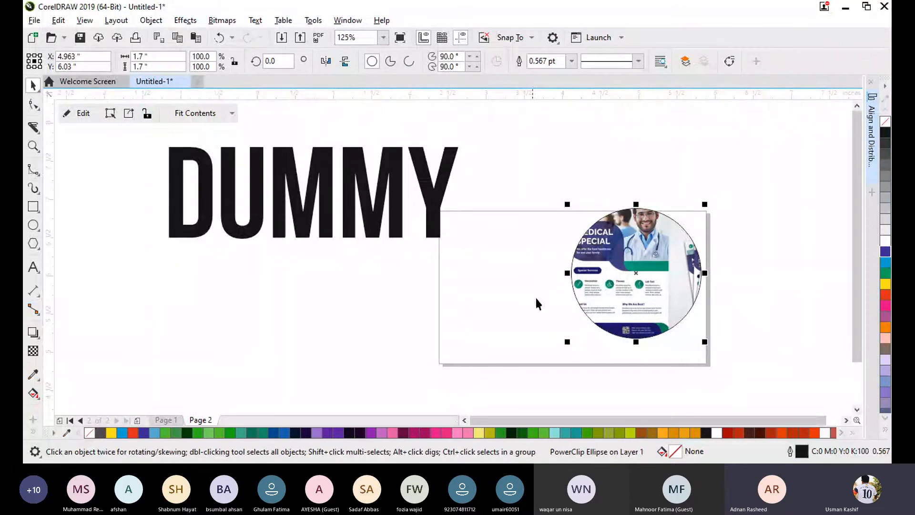
# - Try moving the circle independently of its unlocked picture and undo those moves
pyautogui.moveTo(596, 310)
pyautogui.mouseDown()
pyautogui.moveTo(582, 317)
pyautogui.moveTo(559, 306)
pyautogui.moveTo(496, 321)
pyautogui.moveTo(496, 307)
pyautogui.moveTo(280, 347)
pyautogui.moveTo(643, 292)
pyautogui.moveTo(705, 296)
pyautogui.moveTo(736, 310)
pyautogui.moveTo(751, 333)
pyautogui.moveTo(650, 271)
pyautogui.moveTo(631, 210)
pyautogui.moveTo(535, 151)
pyautogui.moveTo(606, 305)
pyautogui.mouseUp()
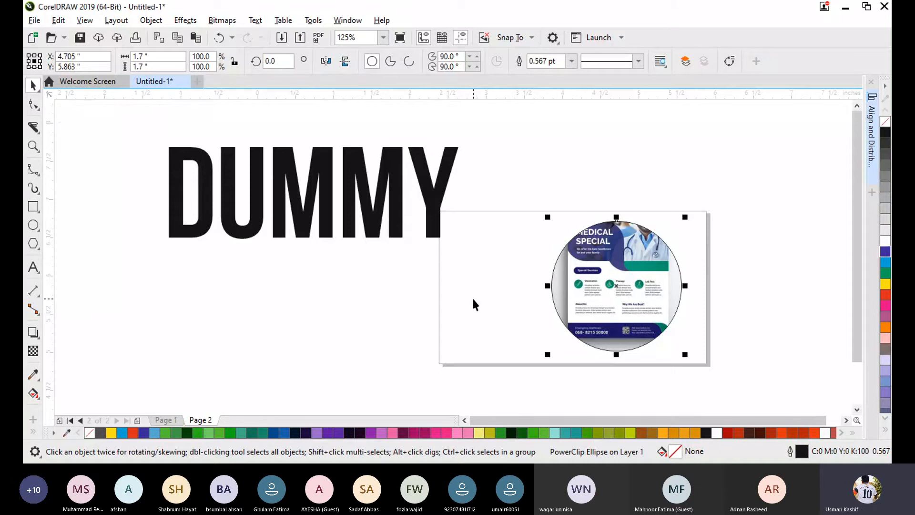
pyautogui.click(603, 317)
pyautogui.hotkey('ctrl', 'z')
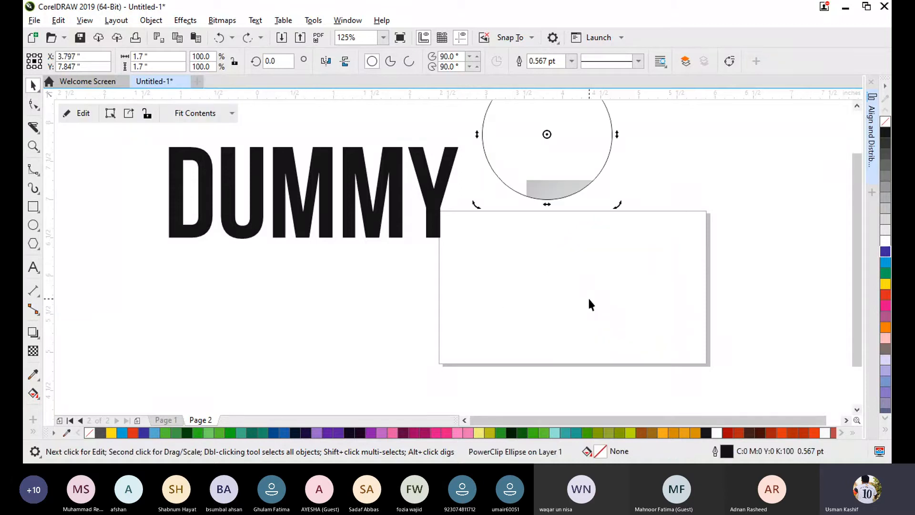
pyautogui.hotkey('ctrl', 'z')
pyautogui.hotkey('ctrl', 'z')
pyautogui.hotkey('ctrl', 'z')
pyautogui.hotkey('ctrl', 'z')
pyautogui.hotkey('ctrl', 'z')
pyautogui.hotkey('ctrl', 'z')
pyautogui.hotkey('ctrl', 'z')
pyautogui.hotkey('ctrl', 'z')
pyautogui.hotkey('ctrl', 'z')
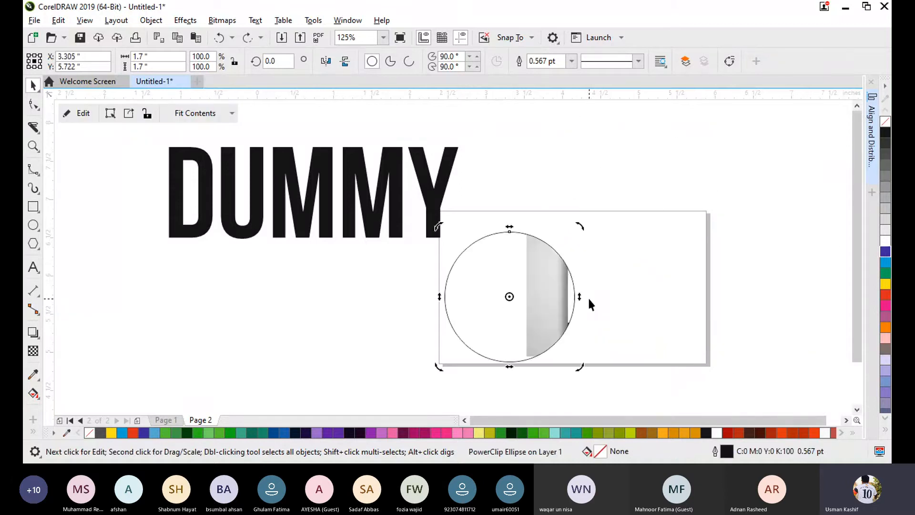
pyautogui.hotkey('ctrl', 'z')
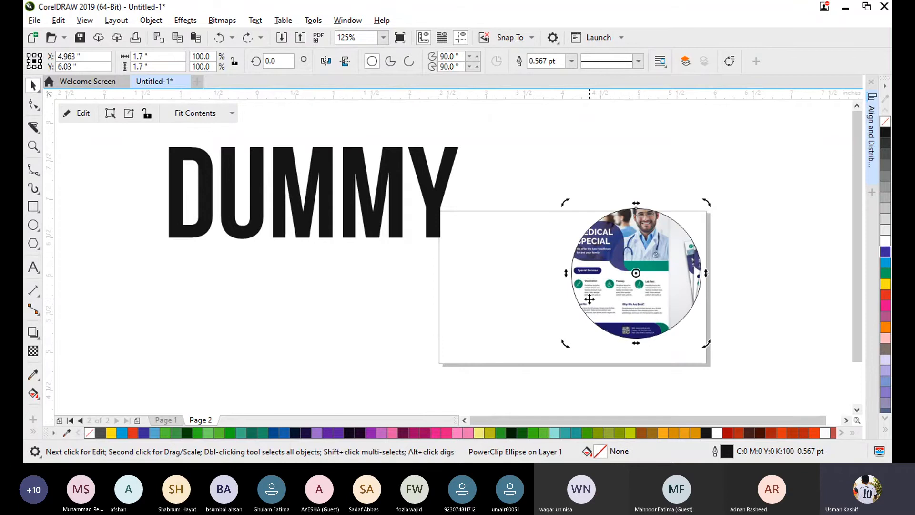
# - Lock the contents to the circle again, and extract the picture from it to a spot below the DUMMY text
pyautogui.click(147, 113)
pyautogui.click(781, 303)
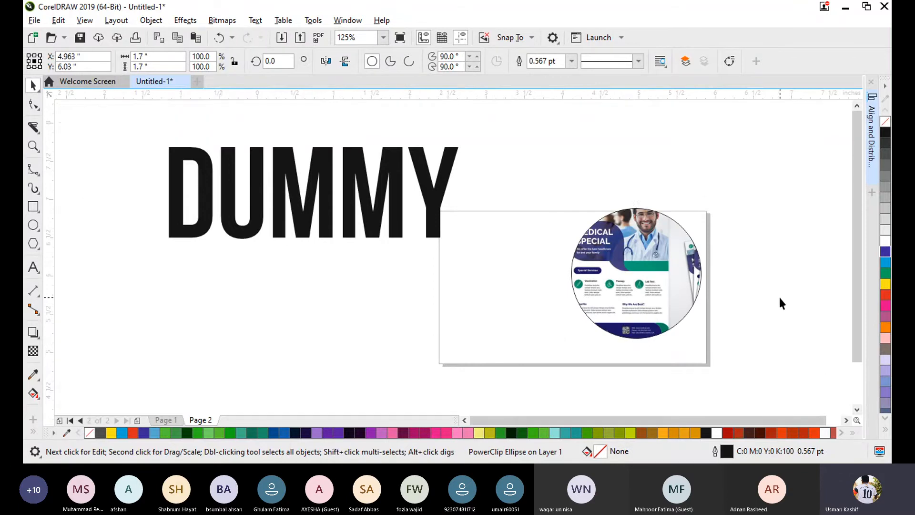
pyautogui.click(667, 264)
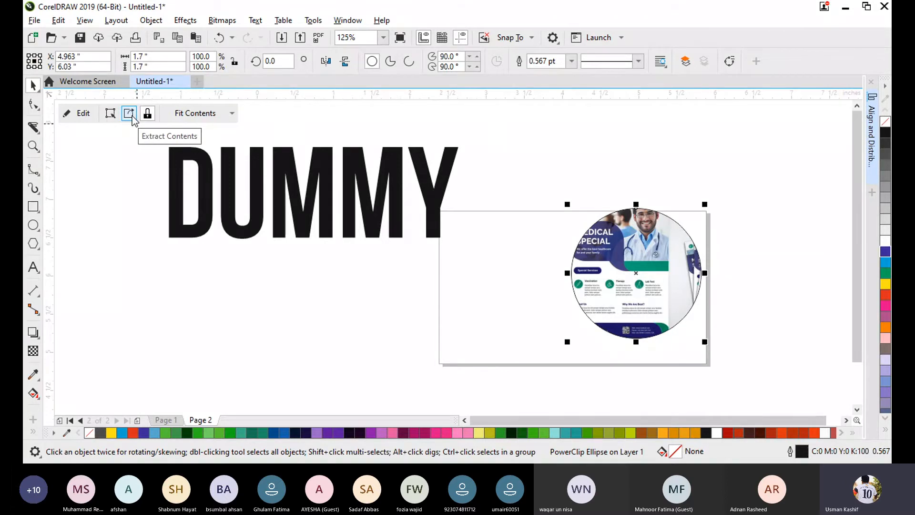
pyautogui.click(130, 115)
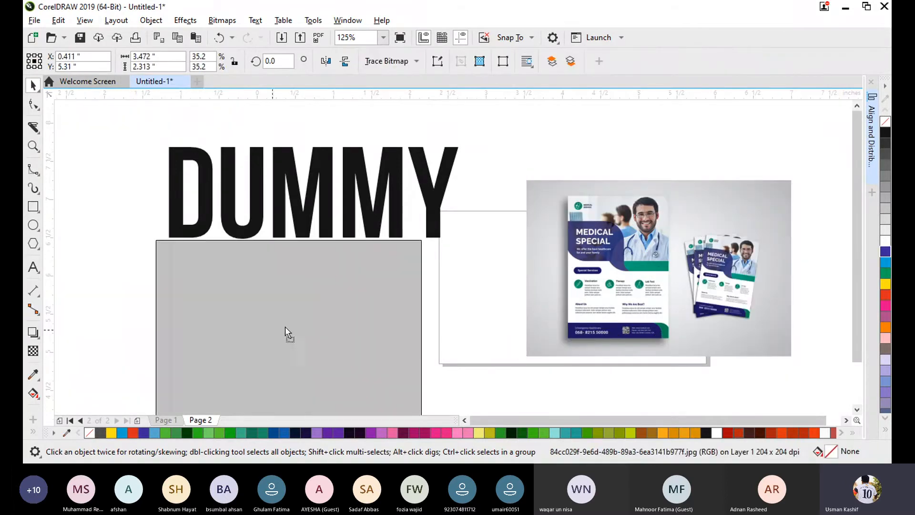
pyautogui.moveTo(287, 332); pyautogui.dragTo(329, 346)
pyautogui.click(758, 319)
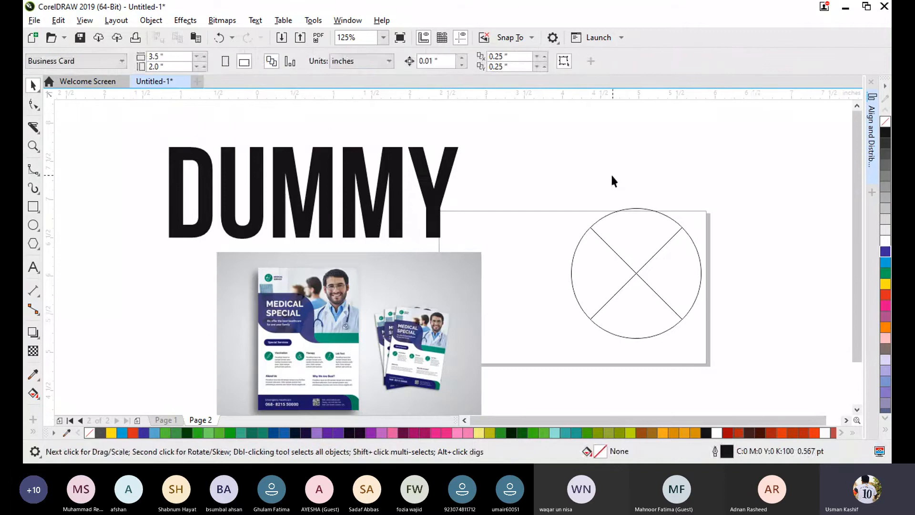
# - Delete the empty circle frame and move the flyer picture over the lower right of the business card page
pyautogui.moveTo(727, 351); pyautogui.dragTo(768, 403)
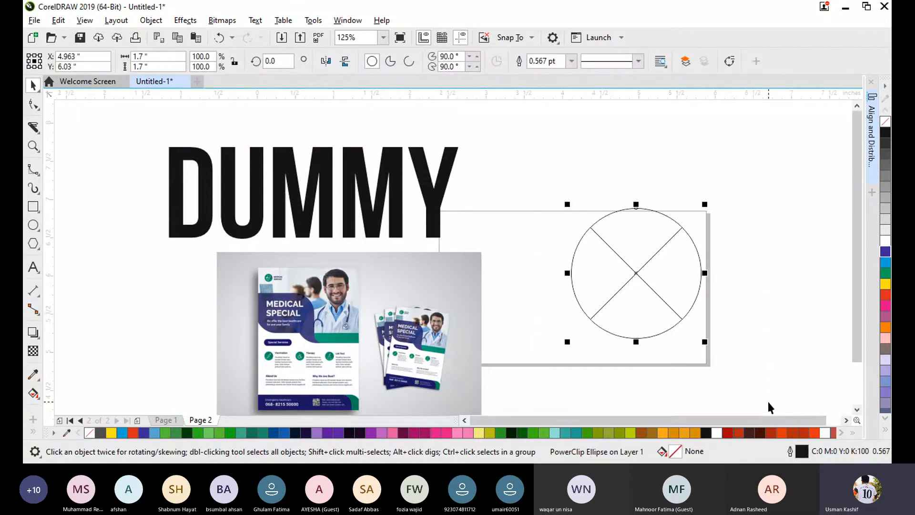
pyautogui.press('Delete')
pyautogui.moveTo(428, 335); pyautogui.dragTo(749, 337)
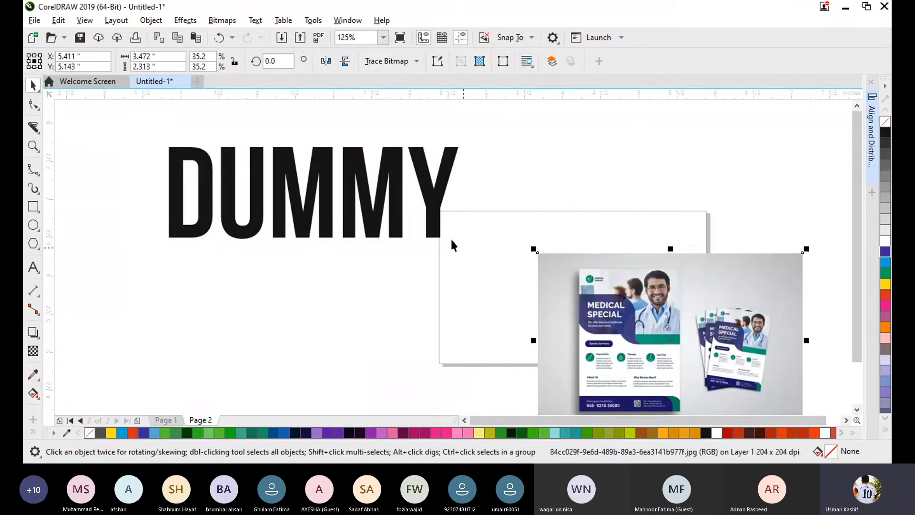
# - PowerClip the flyer picture inside the DUMMY text
pyautogui.rightClick(664, 337)
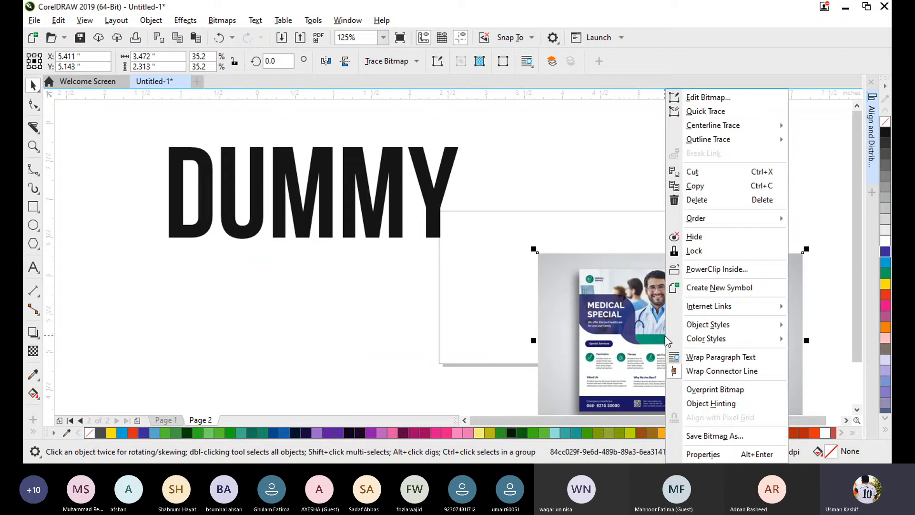
pyautogui.click(702, 270)
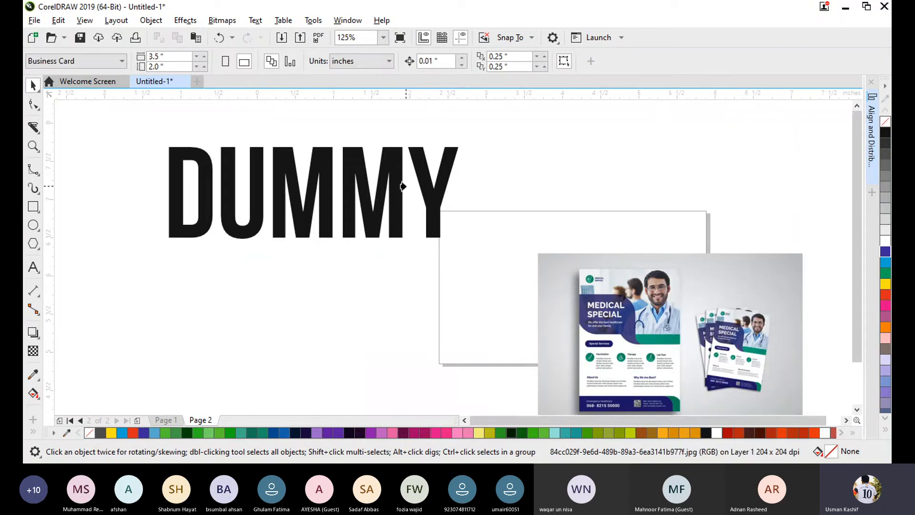
pyautogui.click(396, 179)
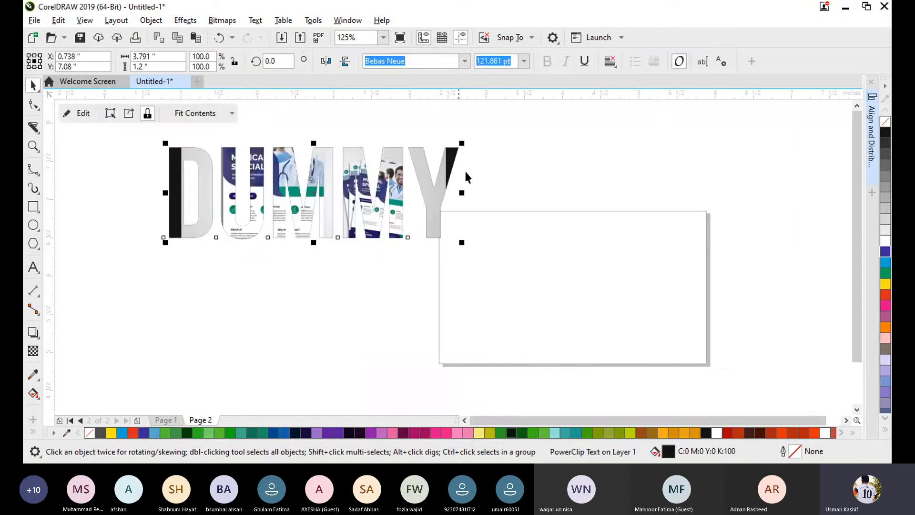
# - Edit the text's PowerClip contents, enlarging and repositioning the picture to cover all the DUMMY letters
pyautogui.click(80, 113)
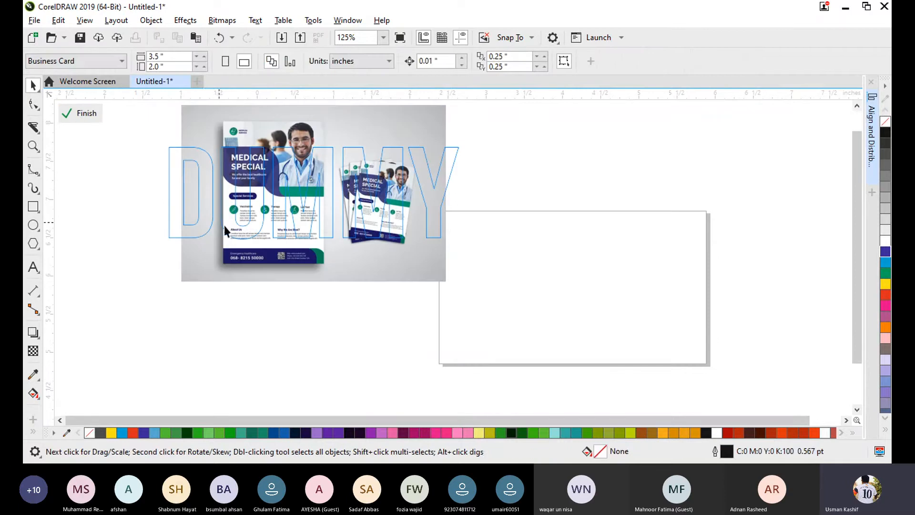
pyautogui.moveTo(281, 260); pyautogui.dragTo(265, 257)
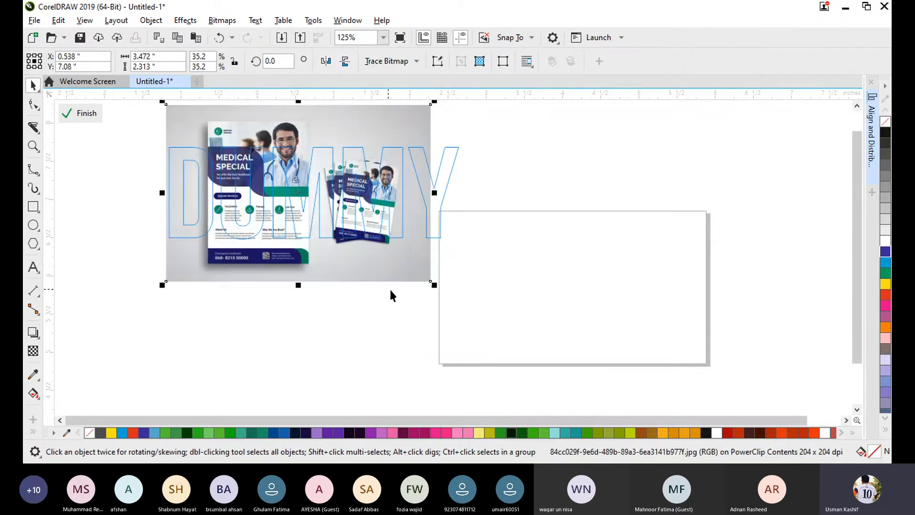
pyautogui.moveTo(432, 283); pyautogui.dragTo(492, 313)
pyautogui.moveTo(386, 298); pyautogui.dragTo(366, 288)
pyautogui.click(87, 113)
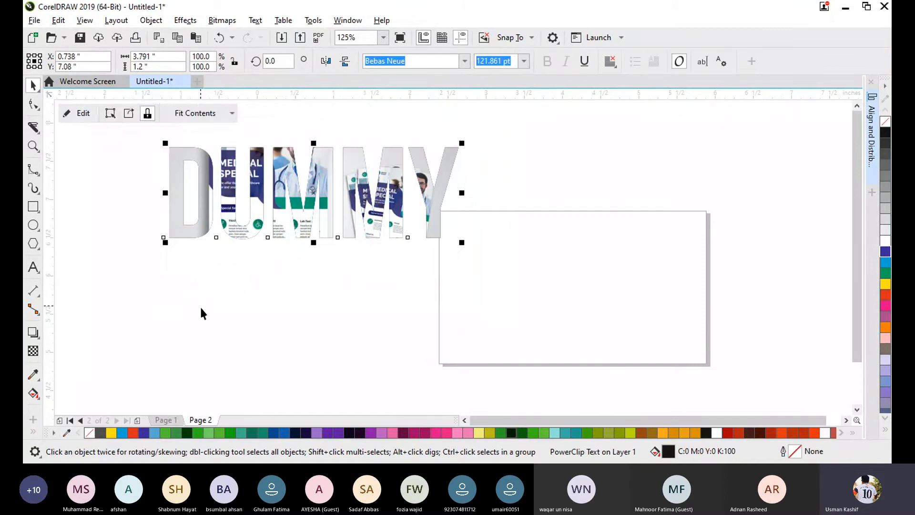
# - Delete the picture-filled DUMMY text
pyautogui.click(201, 307)
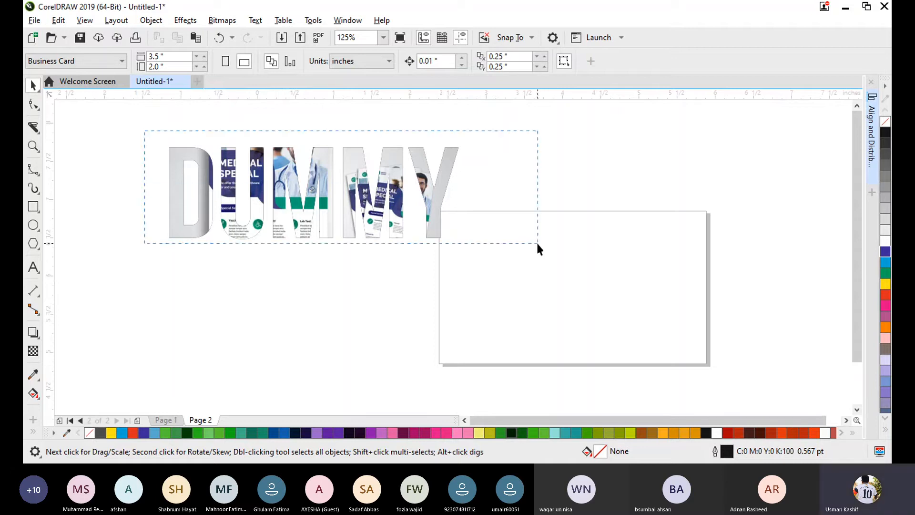
pyautogui.moveTo(537, 244); pyautogui.dragTo(525, 279)
pyautogui.press('Delete')
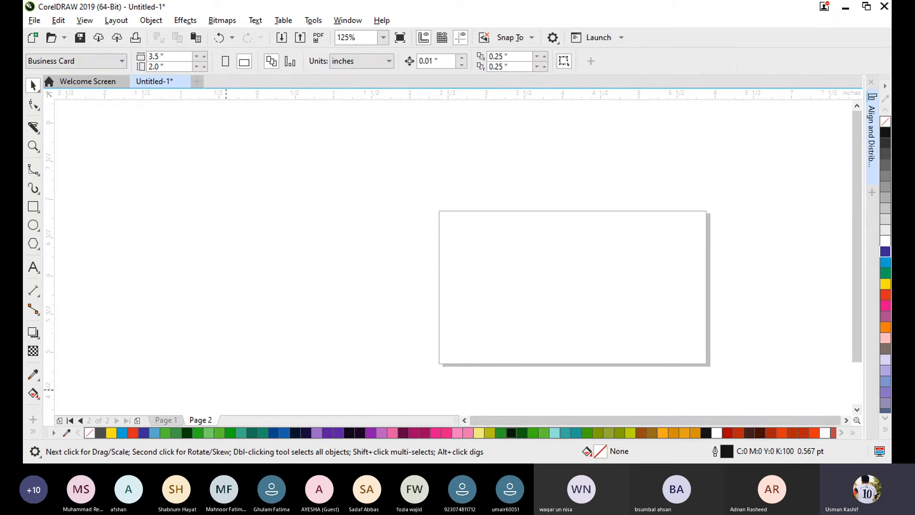
# - Draw a five-sided polygon about 2.1 by 2.0 inches to the left of the page and shift it further left
pyautogui.click(33, 224)
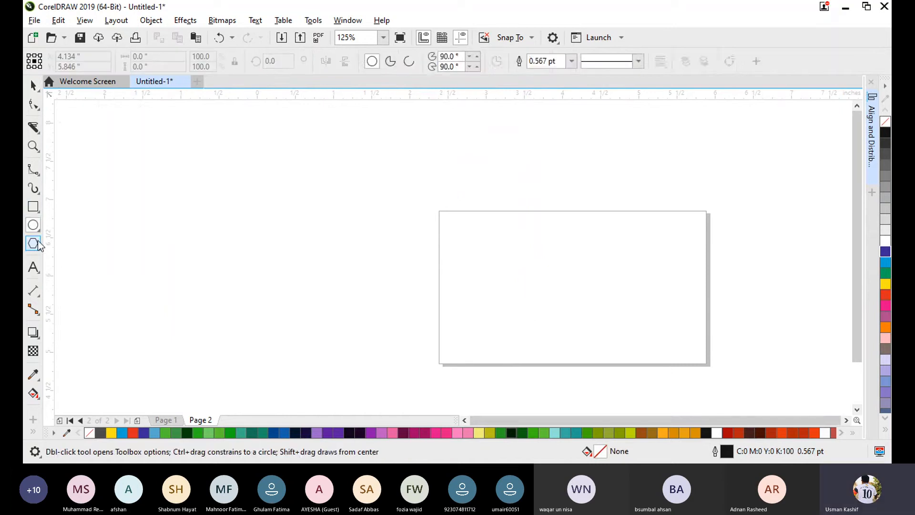
pyautogui.click(37, 243)
pyautogui.click(401, 64)
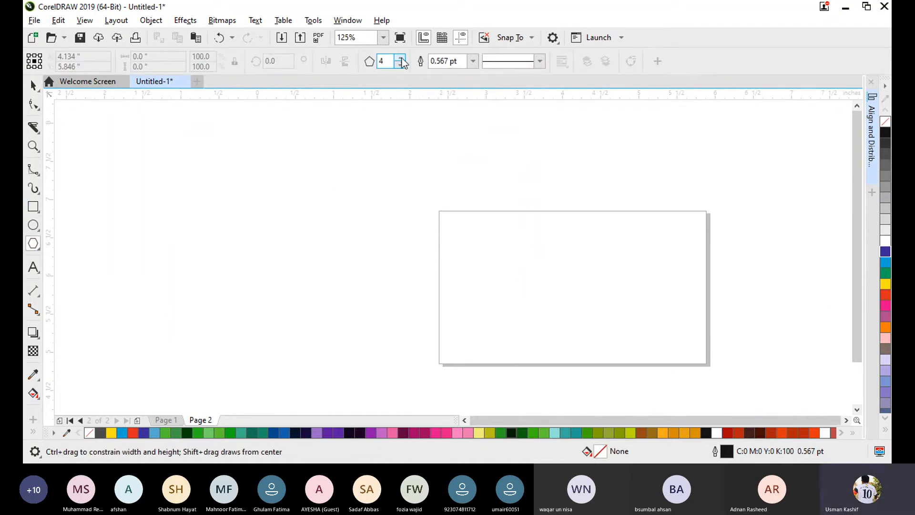
pyautogui.click(402, 59)
pyautogui.moveTo(234, 163); pyautogui.dragTo(399, 319)
pyautogui.click(34, 85)
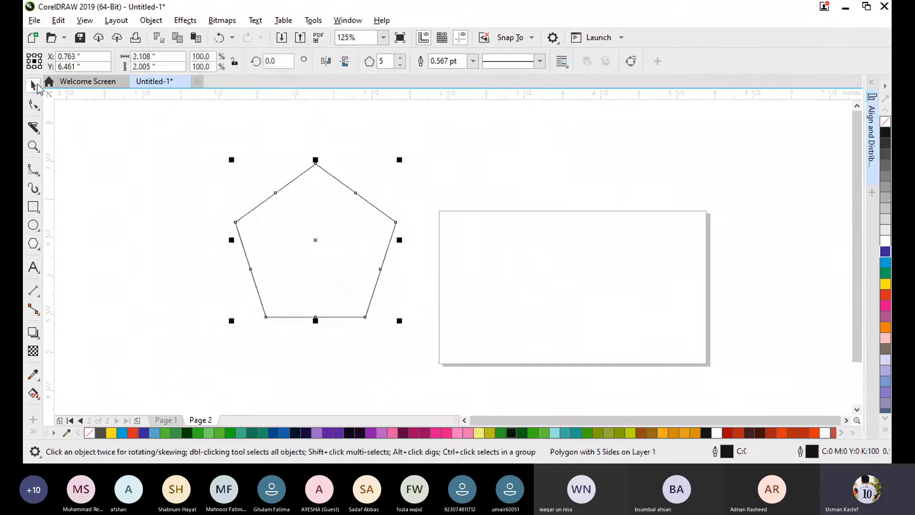
pyautogui.moveTo(325, 238); pyautogui.dragTo(278, 234)
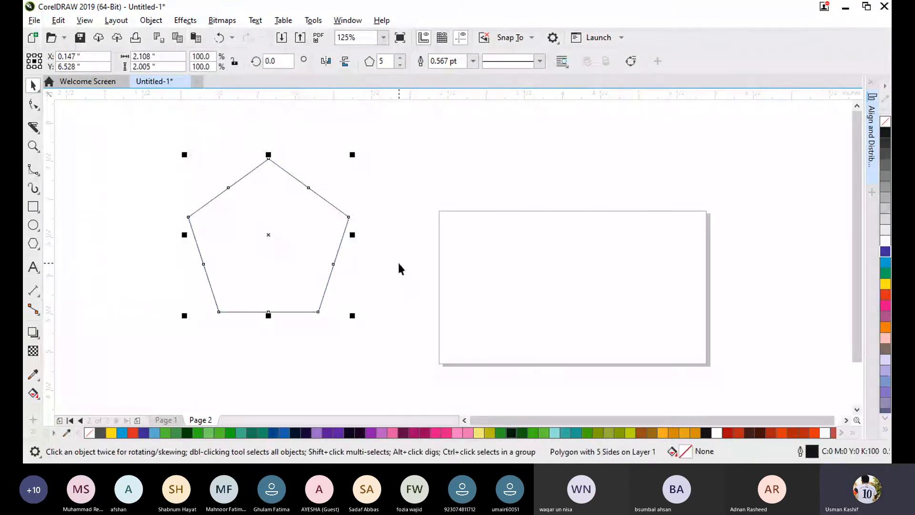
pyautogui.click(398, 263)
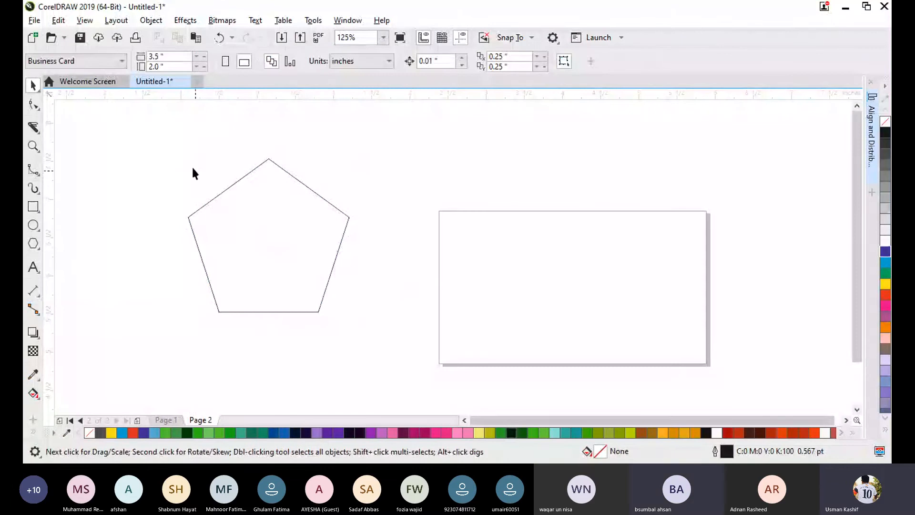
pyautogui.moveTo(165, 142); pyautogui.dragTo(381, 362)
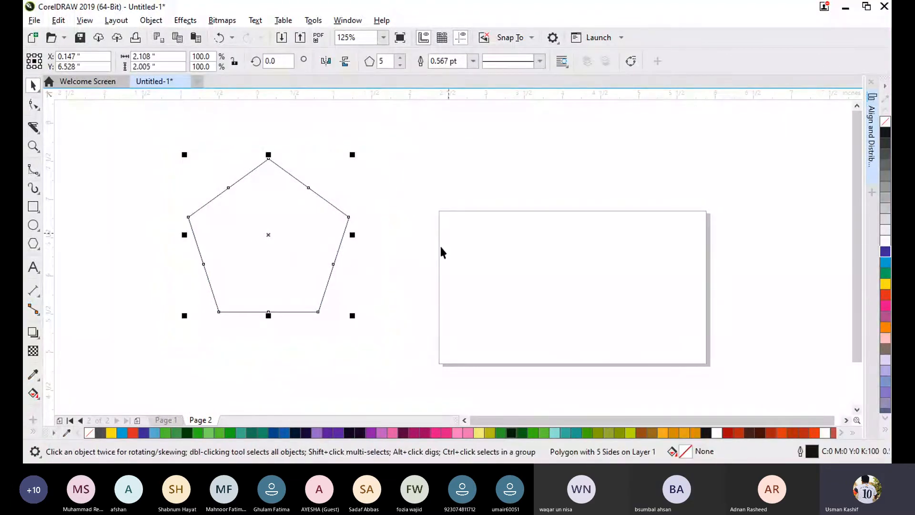
pyautogui.click(395, 282)
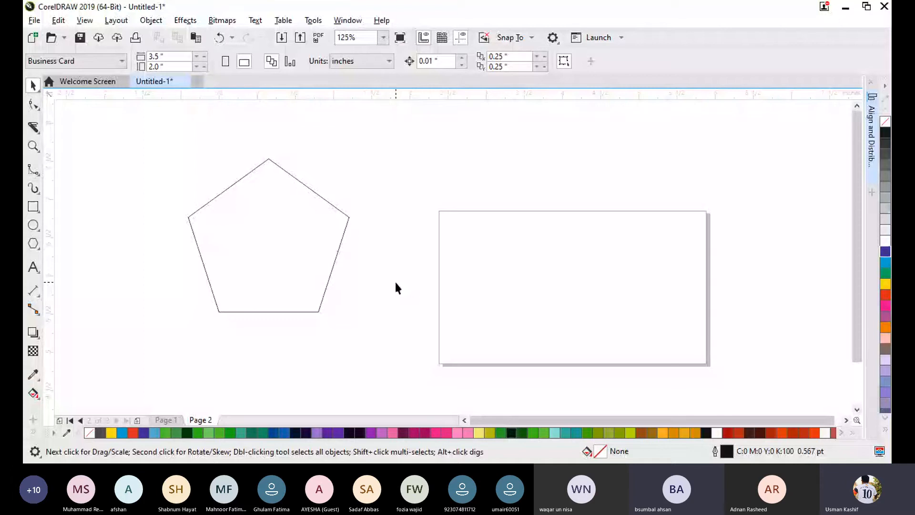
# - Import 84cc029f-9e6d-489b-89a3-6ea3141b977f.jpg about 3.38 inches wide and position it to the right of the pentagon
pyautogui.hotkey('ctrl', 'i')
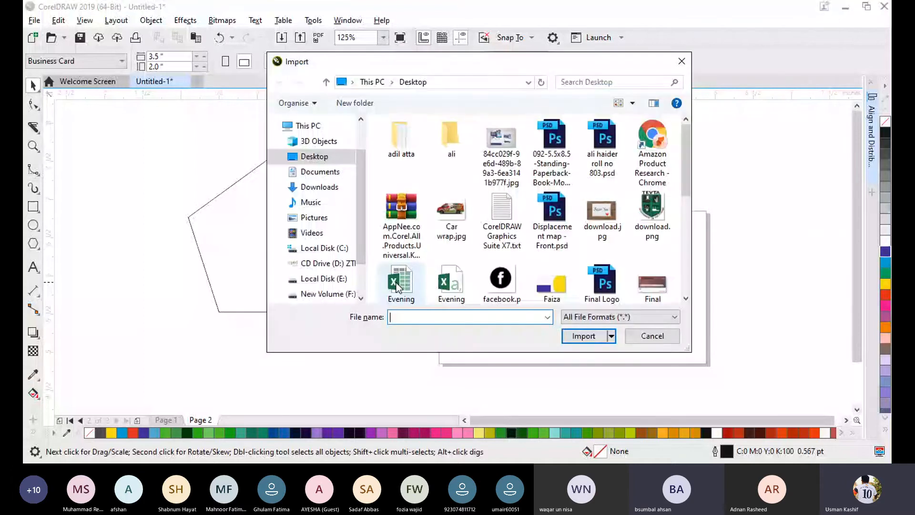
pyautogui.doubleClick(517, 156)
pyautogui.moveTo(423, 127); pyautogui.dragTo(686, 374)
pyautogui.moveTo(496, 198); pyautogui.dragTo(482, 215)
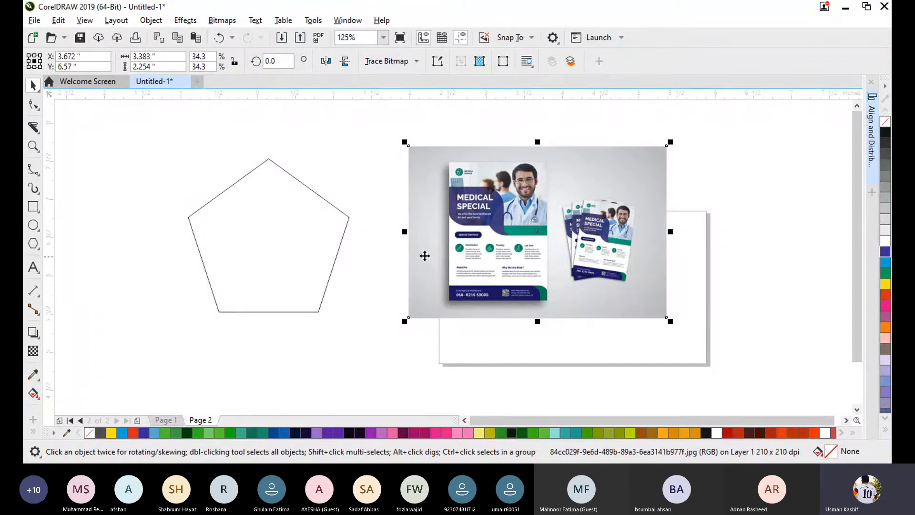
pyautogui.moveTo(507, 224); pyautogui.dragTo(501, 243)
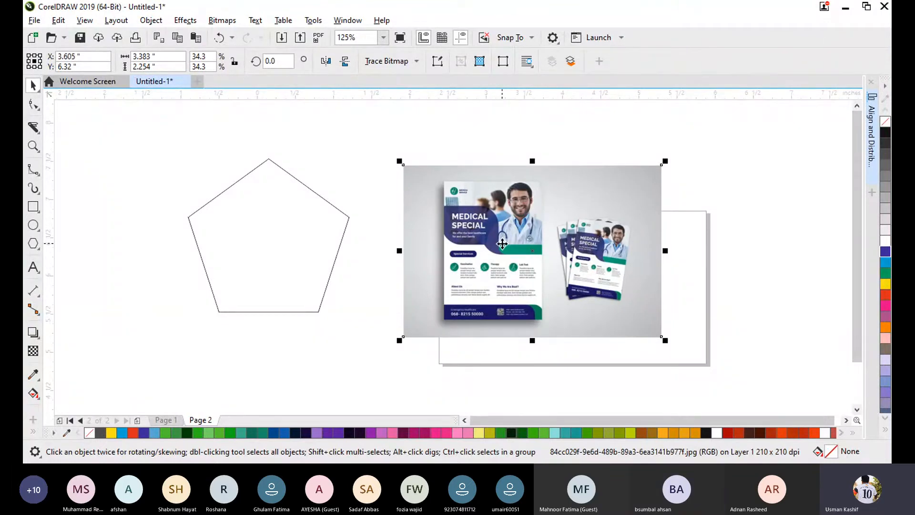
# - Shift the medical flyer picture slightly up and left, and PowerClip it inside the pentagon
pyautogui.moveTo(501, 243); pyautogui.dragTo(484, 230)
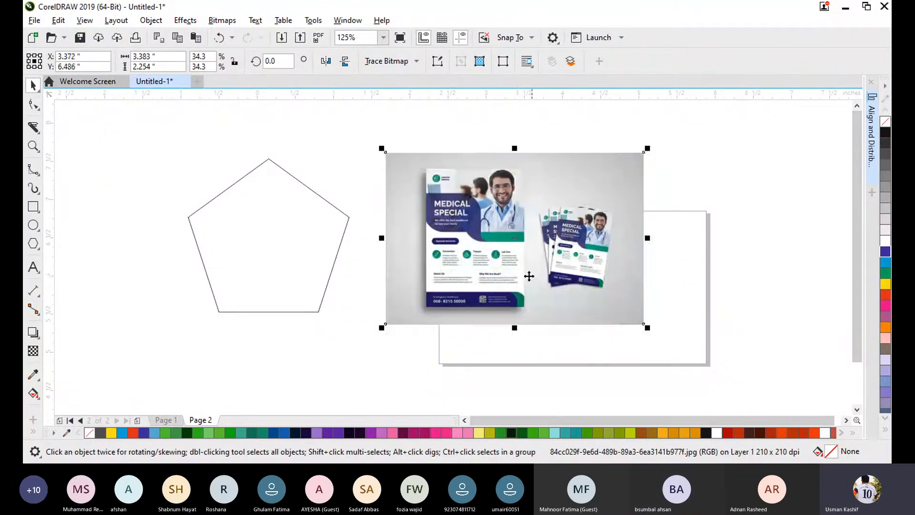
pyautogui.rightClick(468, 256)
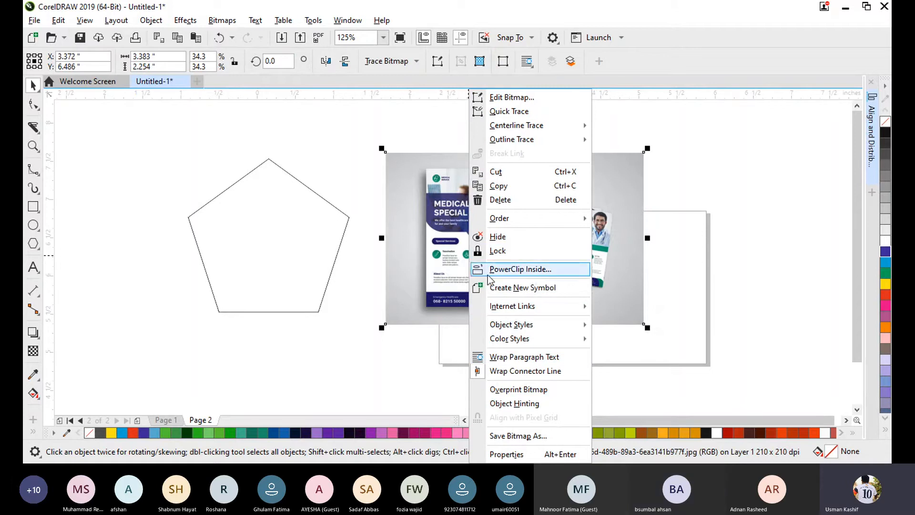
pyautogui.click(534, 270)
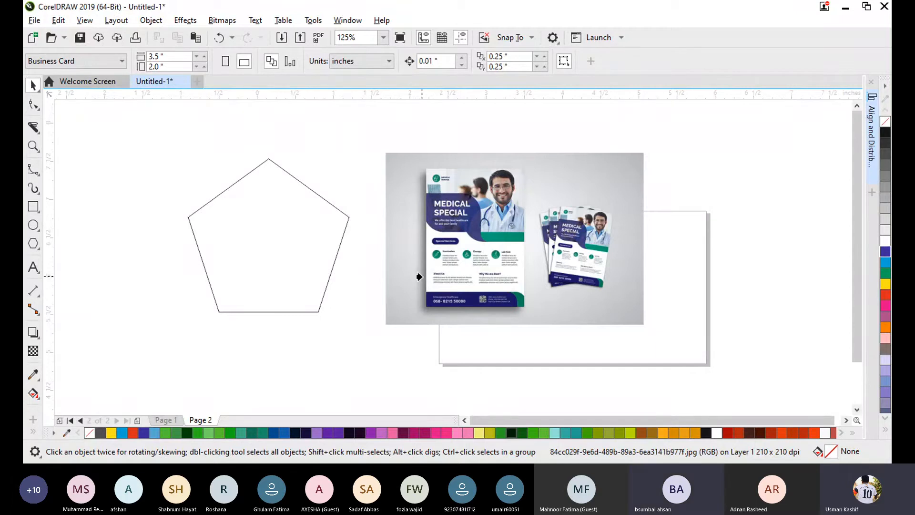
pyautogui.click(261, 236)
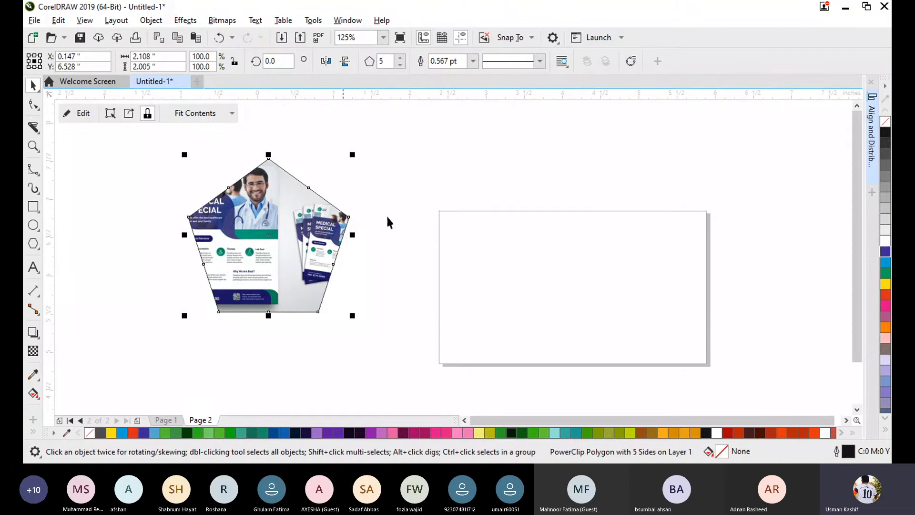
pyautogui.click(394, 191)
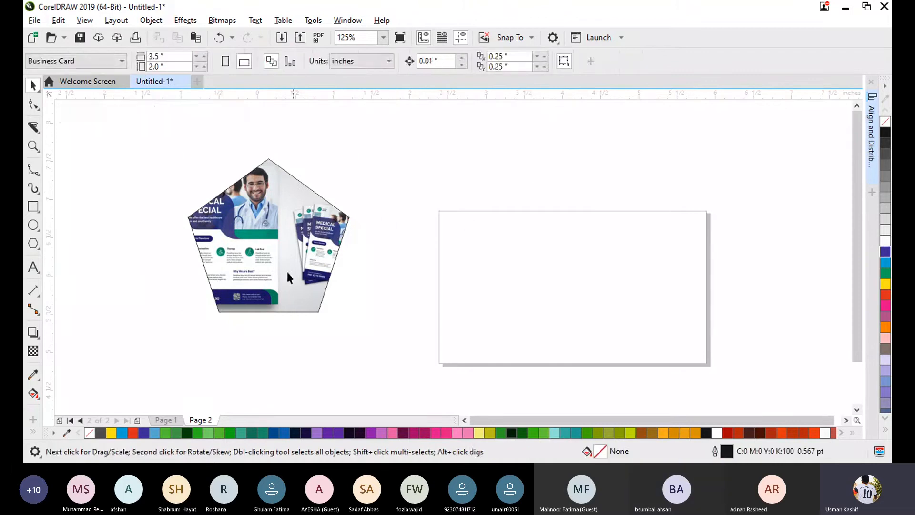
pyautogui.click(275, 266)
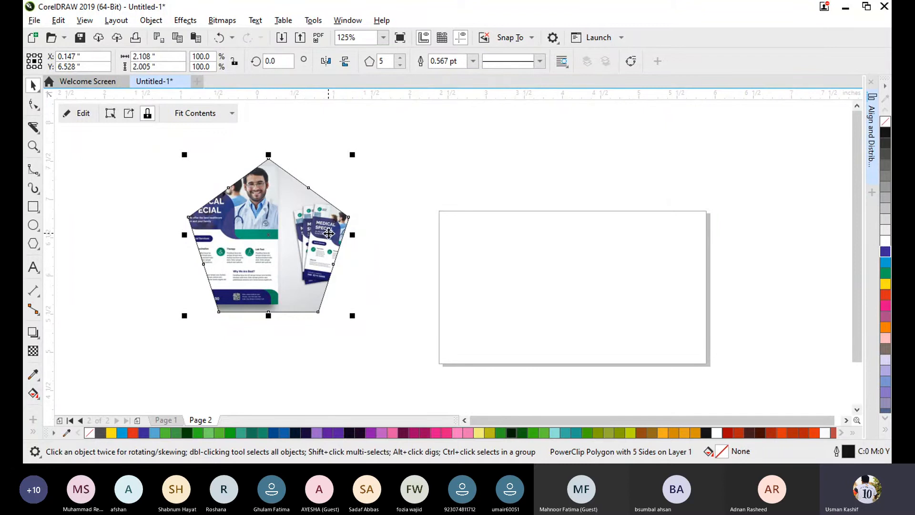
pyautogui.click(450, 169)
pyautogui.click(298, 222)
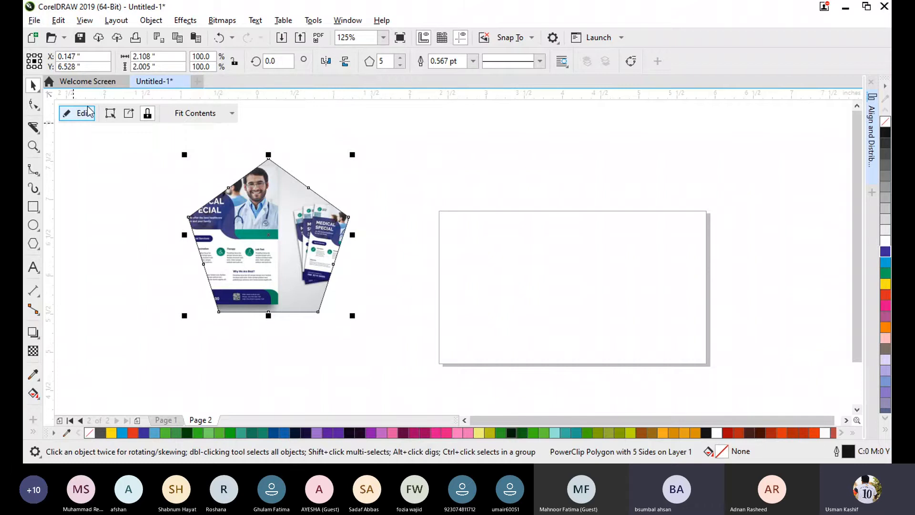
pyautogui.click(428, 194)
# - Edit the pentagon's PowerClip contents, moving the picture about 0.2 inch to the right, and finish editing
pyautogui.click(245, 269)
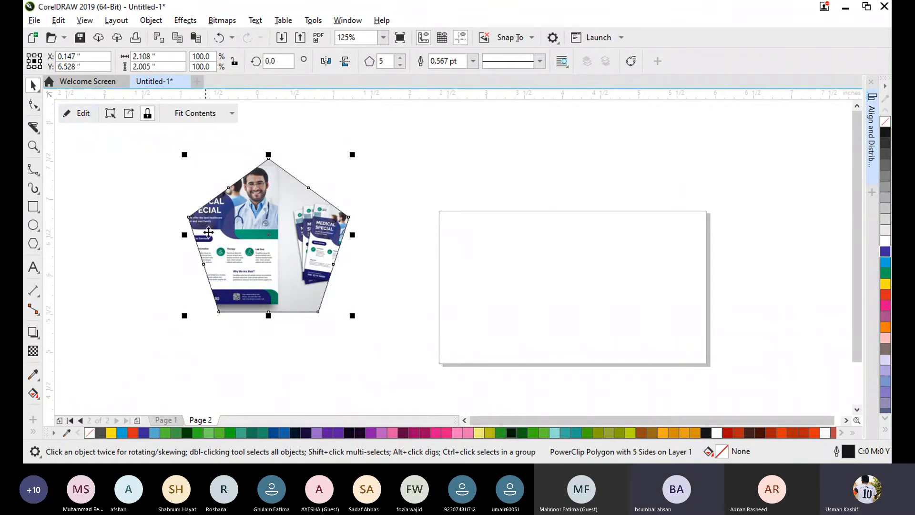
pyautogui.click(79, 114)
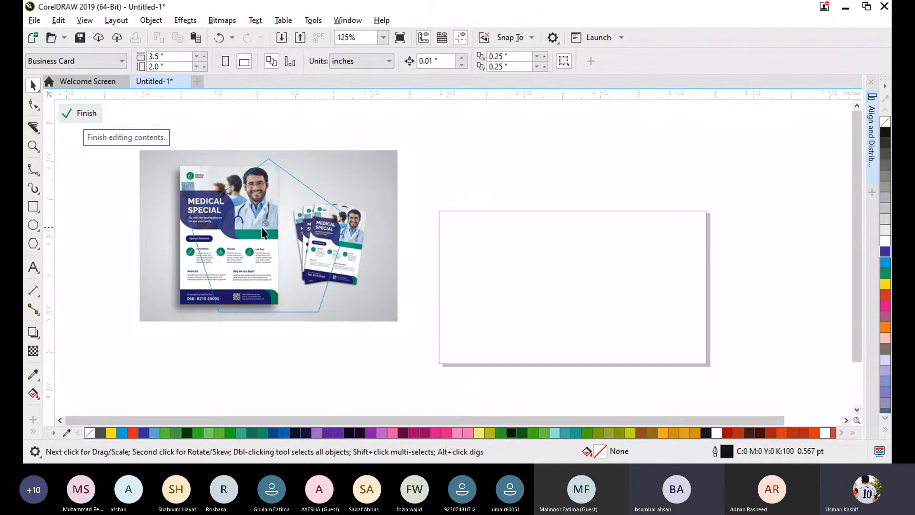
pyautogui.moveTo(242, 226); pyautogui.dragTo(262, 223)
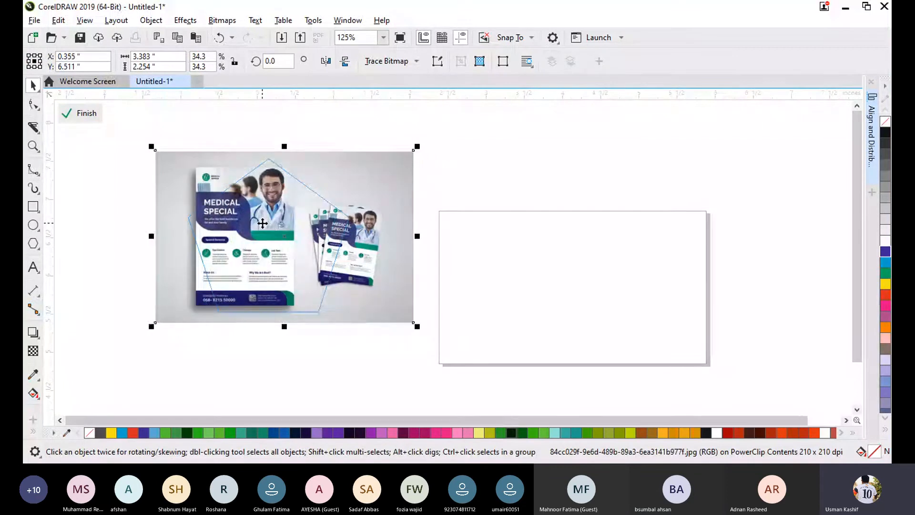
pyautogui.click(84, 113)
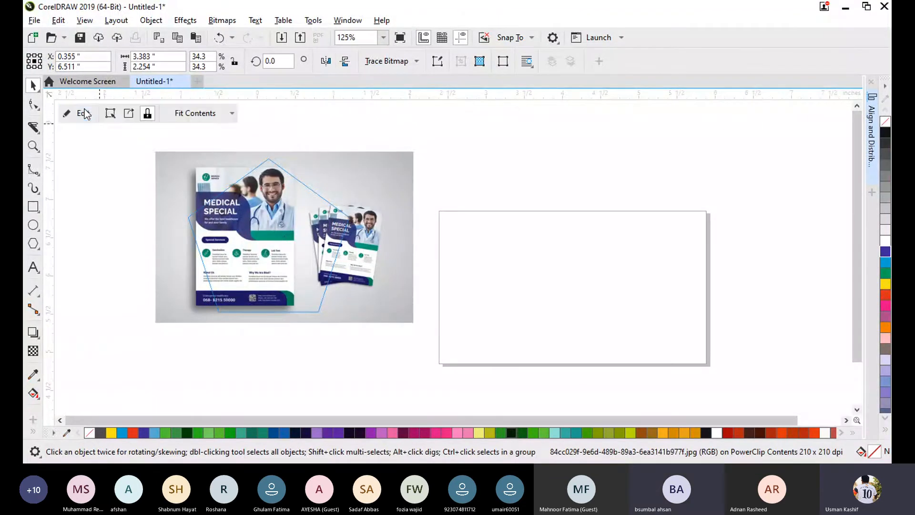
pyautogui.click(355, 224)
# - Edit the pentagon's contents again, rescaling the picture to about 3.46 by 2.31 inches, and finish editing
pyautogui.click(253, 235)
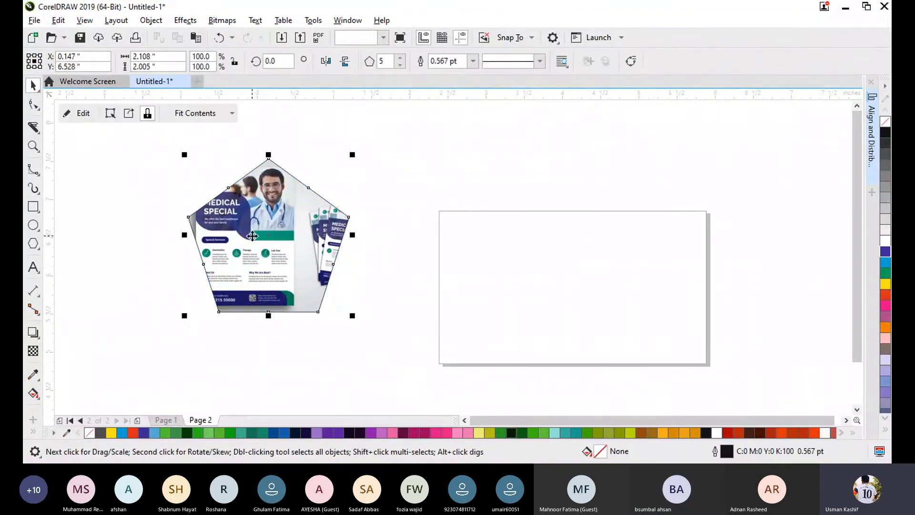
pyautogui.click(110, 113)
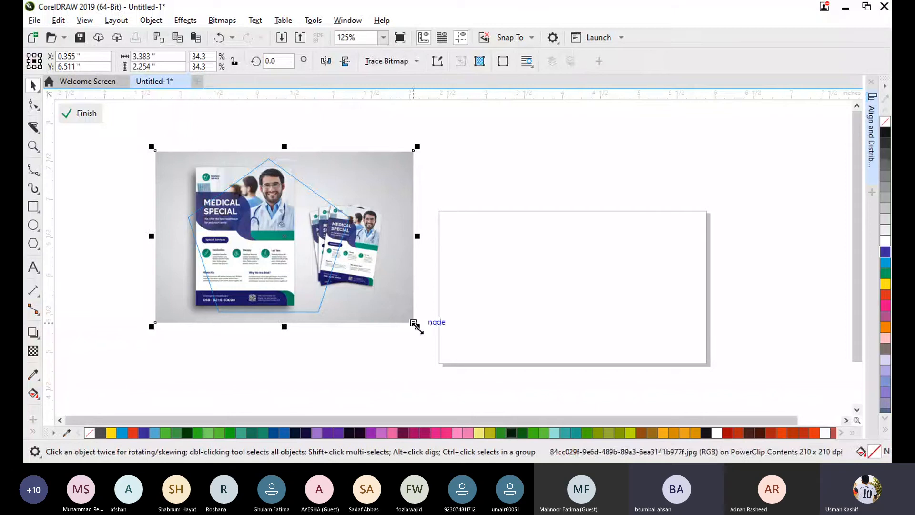
pyautogui.moveTo(414, 324); pyautogui.dragTo(366, 292)
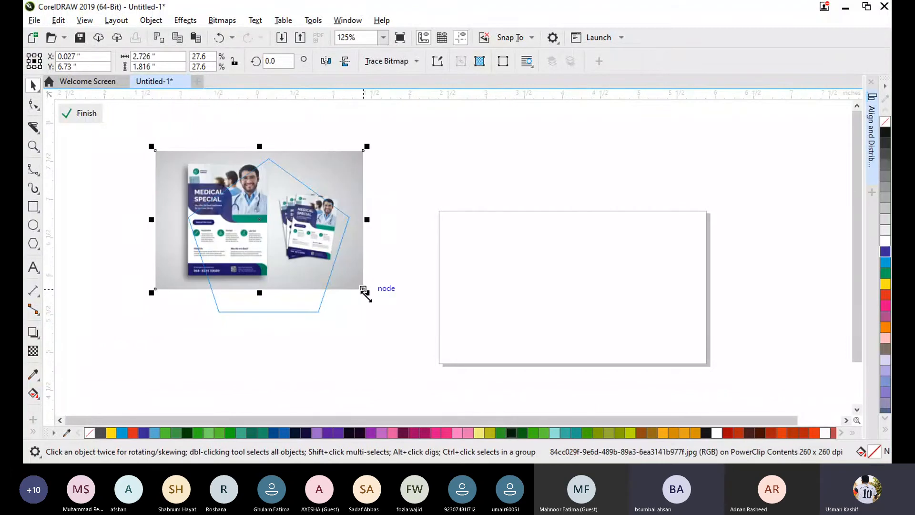
pyautogui.moveTo(367, 288); pyautogui.dragTo(419, 327)
pyautogui.moveTo(296, 256)
pyautogui.mouseDown()
pyautogui.moveTo(307, 272)
pyautogui.moveTo(289, 255)
pyautogui.mouseUp()
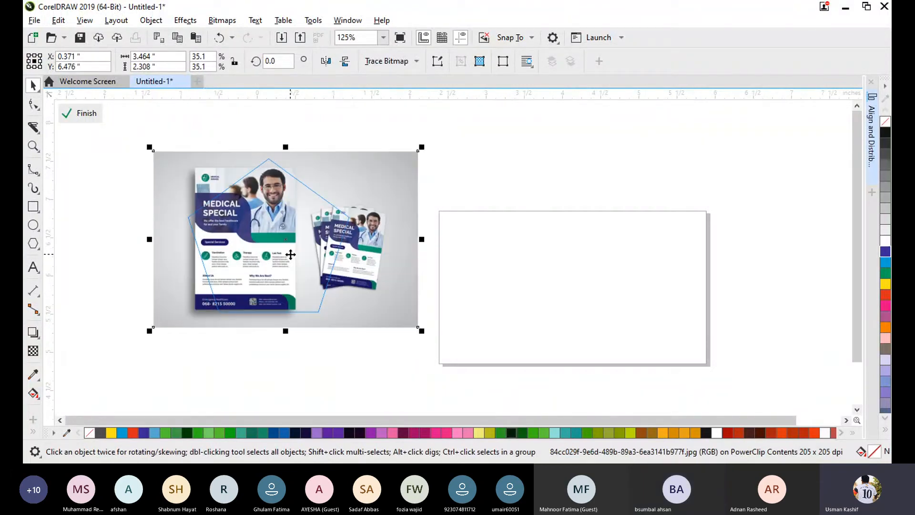
pyautogui.click(84, 114)
pyautogui.click(401, 168)
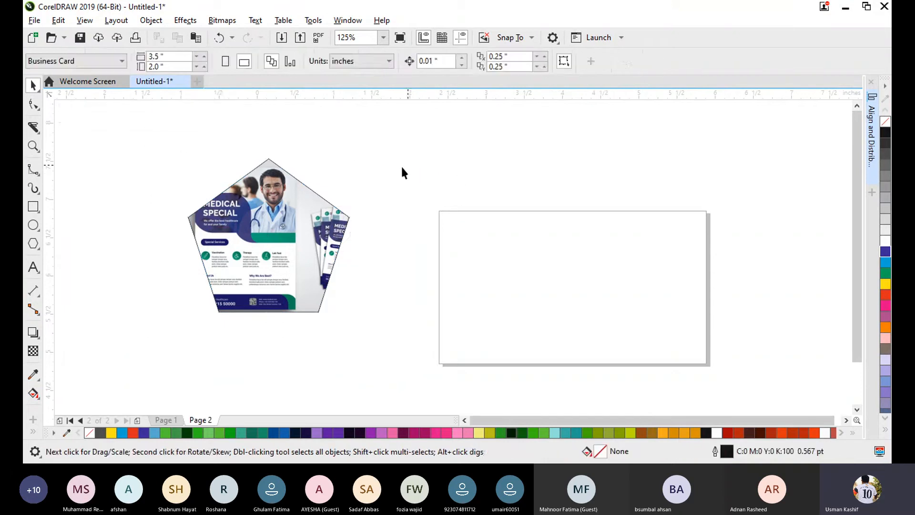
pyautogui.click(305, 205)
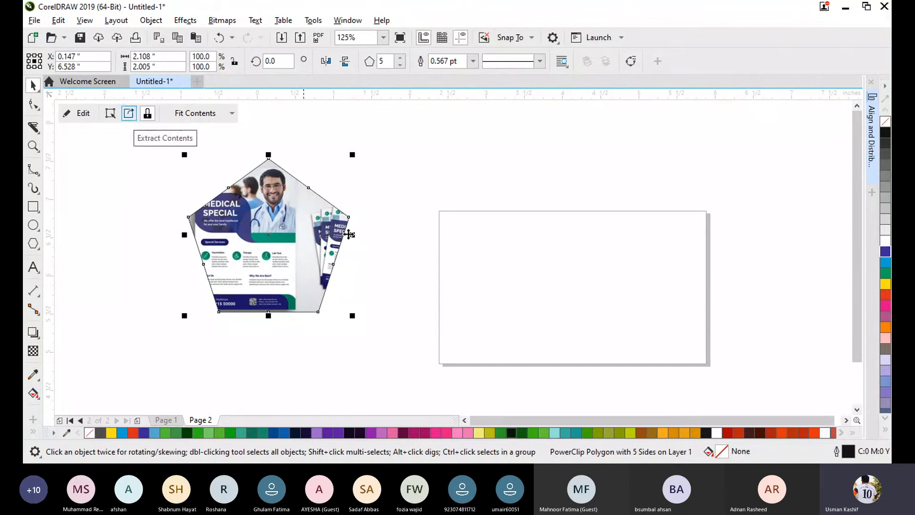
pyautogui.click(439, 170)
pyautogui.click(315, 242)
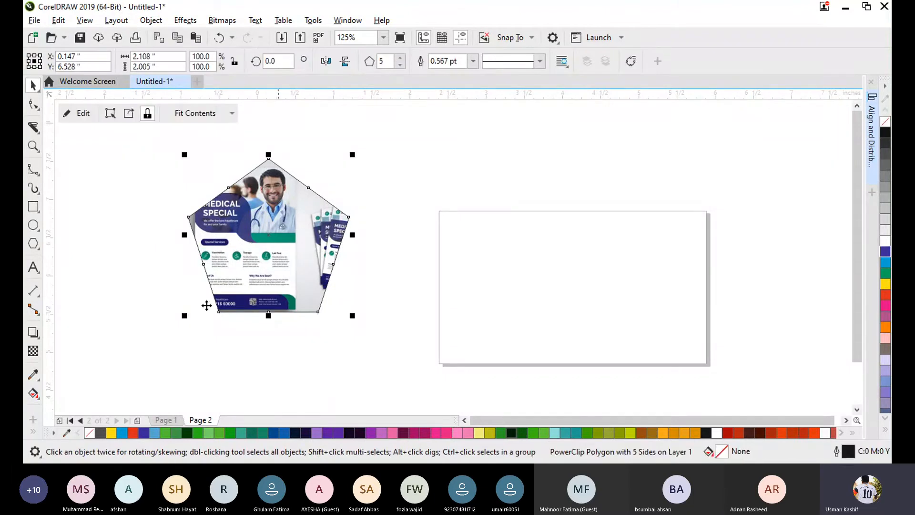
pyautogui.click(453, 173)
# - Extract the picture from the pentagon's PowerClip, move it to the right, and undo both changes
pyautogui.click(297, 263)
pyautogui.click(125, 119)
pyautogui.click(502, 128)
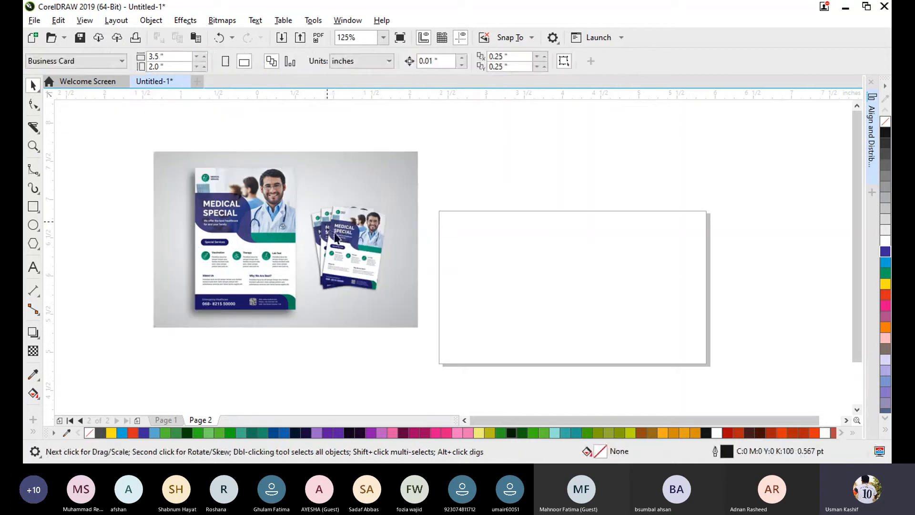
pyautogui.moveTo(336, 237); pyautogui.dragTo(457, 223)
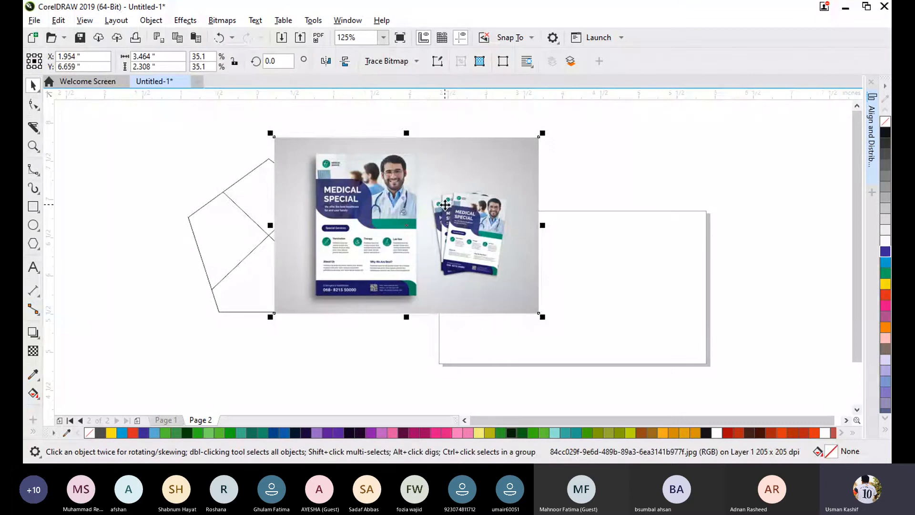
pyautogui.hotkey('ctrl', 'z')
pyautogui.hotkey('ctrl', 'z')
# - Try to PowerClip the picture-filled pentagon using itself as the container
pyautogui.rightClick(227, 283)
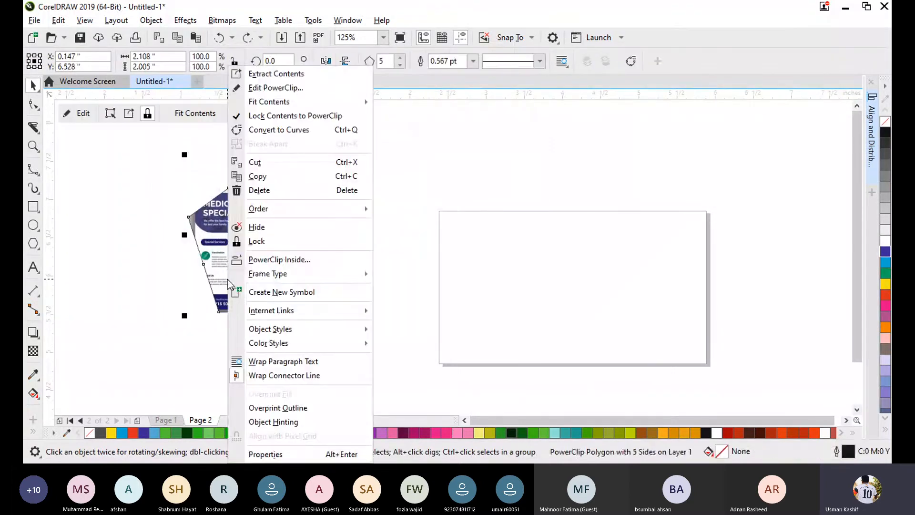
pyautogui.click(284, 259)
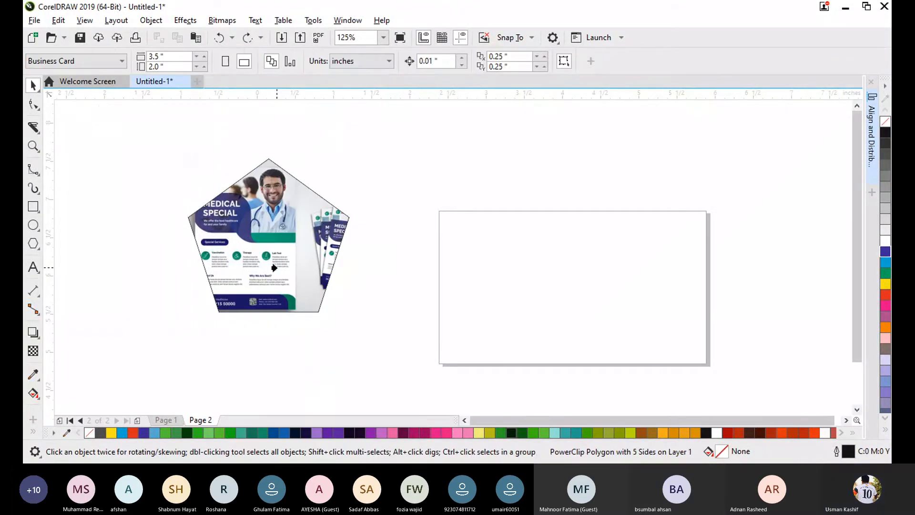
pyautogui.click(274, 267)
pyautogui.click(498, 275)
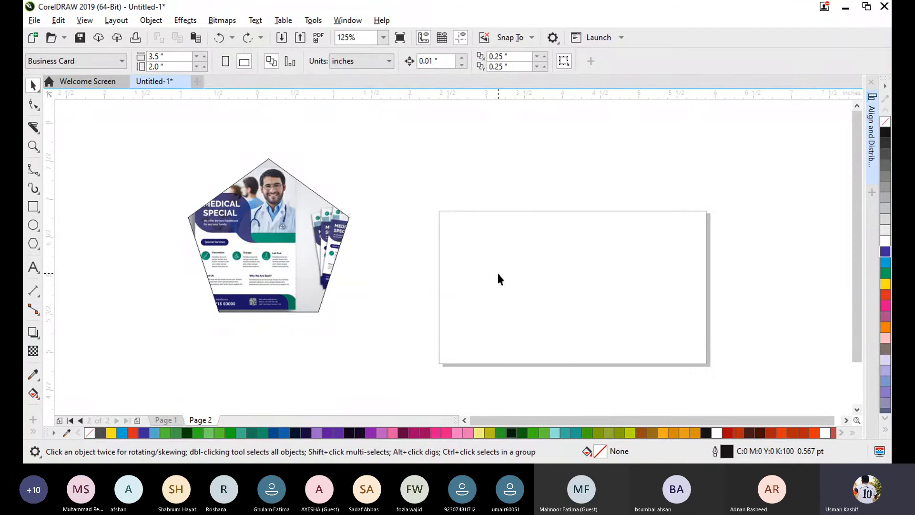
# - Delete the picture-filled pentagon
pyautogui.moveTo(143, 147); pyautogui.dragTo(356, 324)
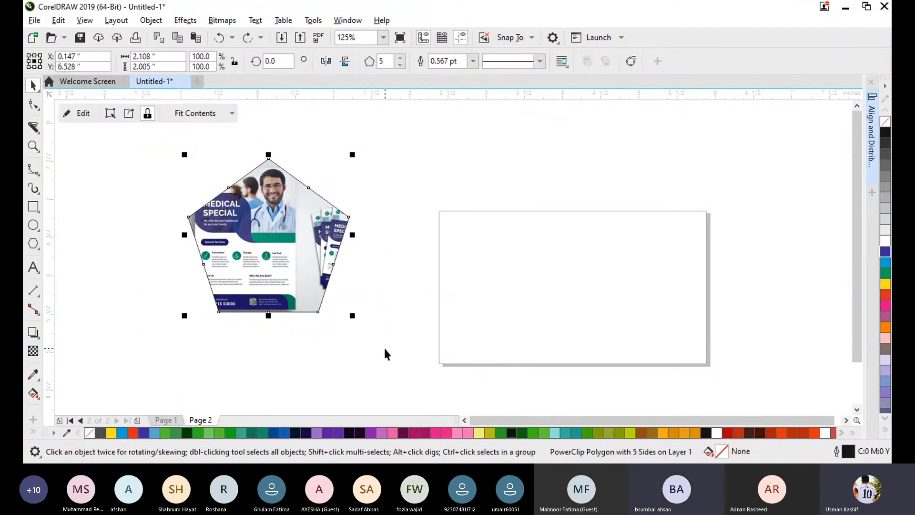
pyautogui.press('Delete')
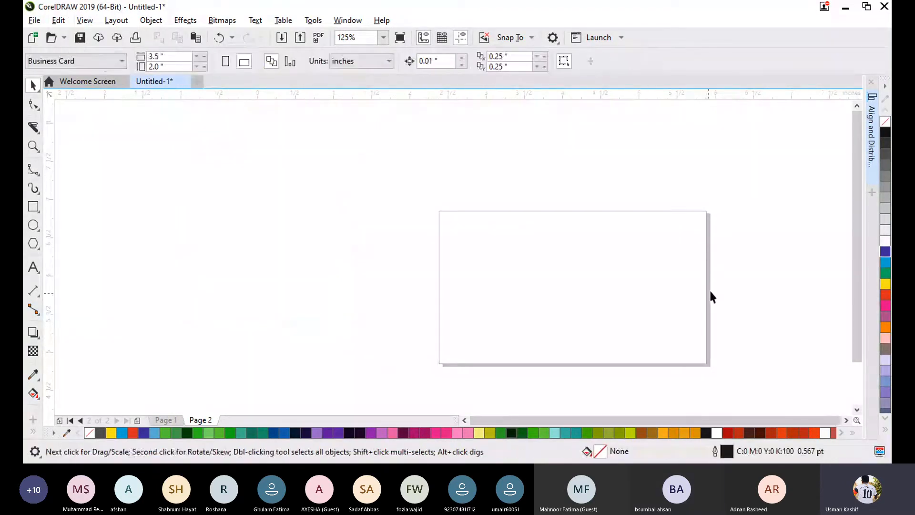
# - Draw a circle about 0.14 inch across in the upper part of the page, right of centre, and fill it black
pyautogui.scroll(2, 737, 331)
pyautogui.scroll(-2, 715, 332)
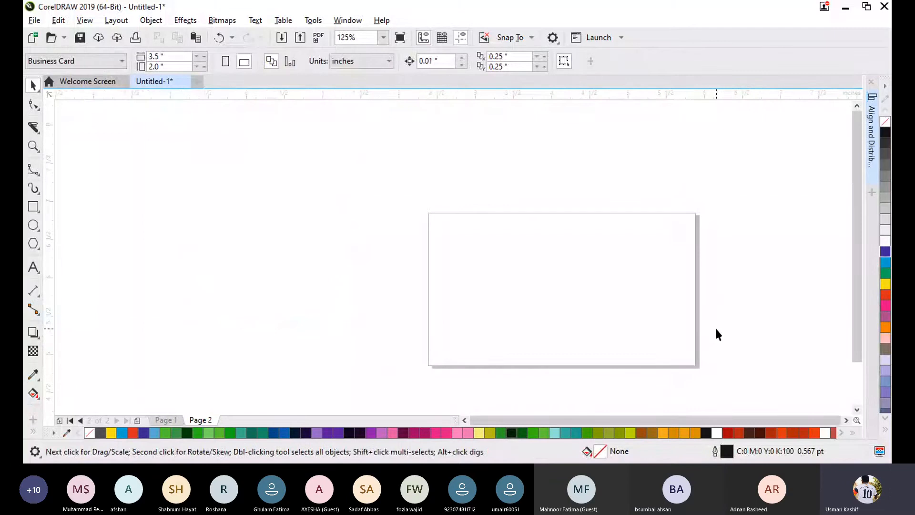
pyautogui.hotkey('shift', 'F4')
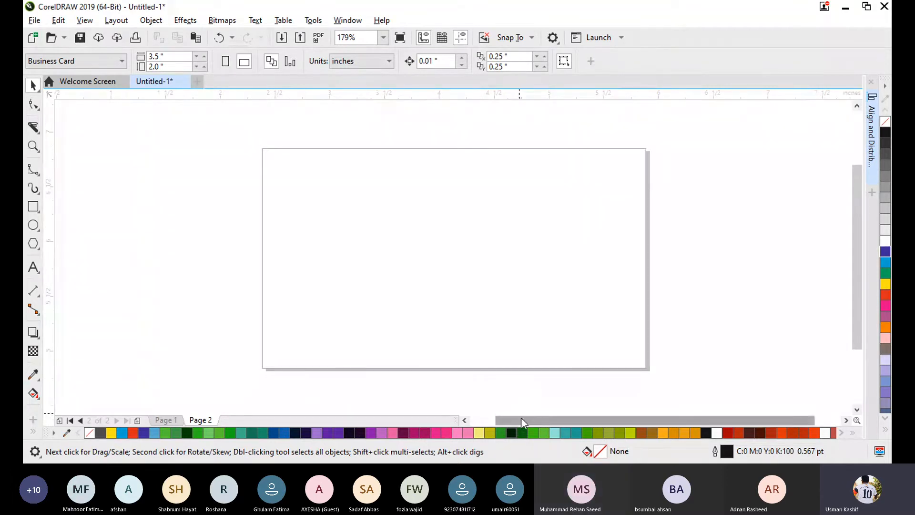
pyautogui.click(33, 225)
pyautogui.moveTo(511, 170); pyautogui.dragTo(522, 184)
pyautogui.click(884, 133)
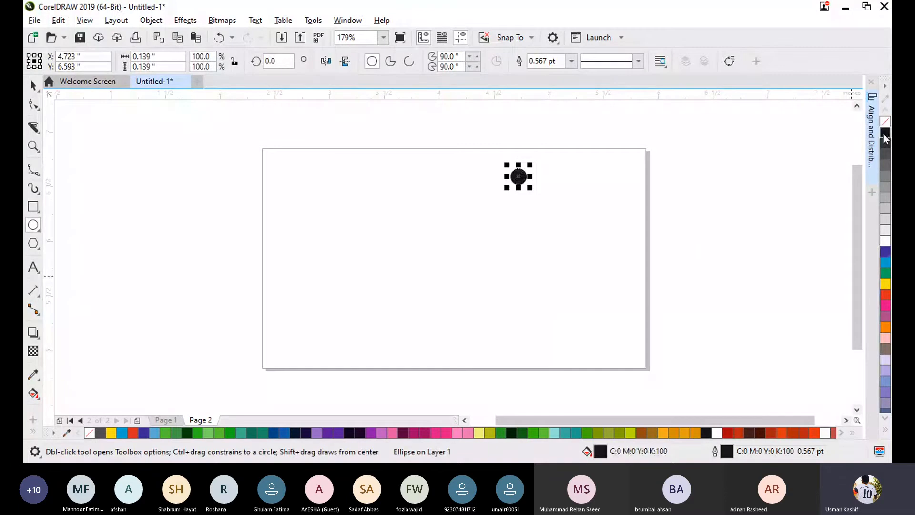
# - Place two copies of the black circle straight below it, forming a vertical column of three circles
pyautogui.click(33, 85)
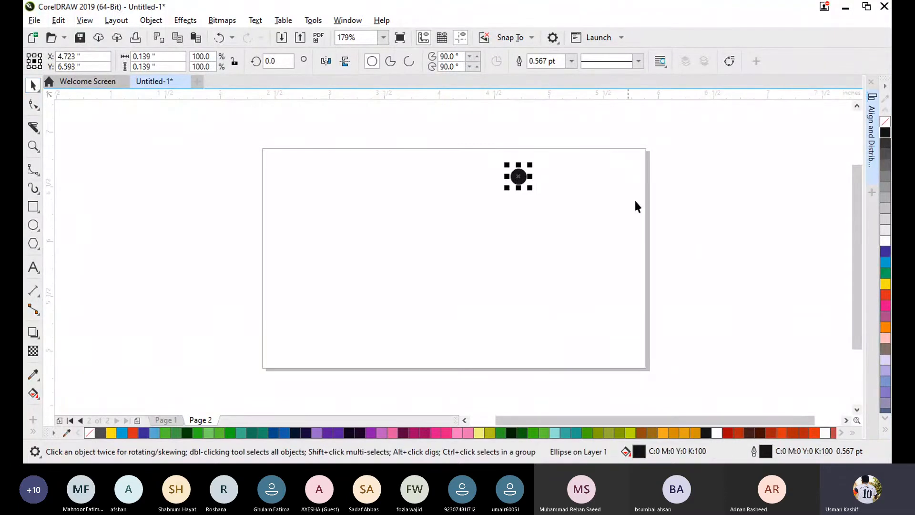
pyautogui.click(589, 204)
pyautogui.moveTo(521, 179); pyautogui.dragTo(514, 305)
pyautogui.click(496, 180)
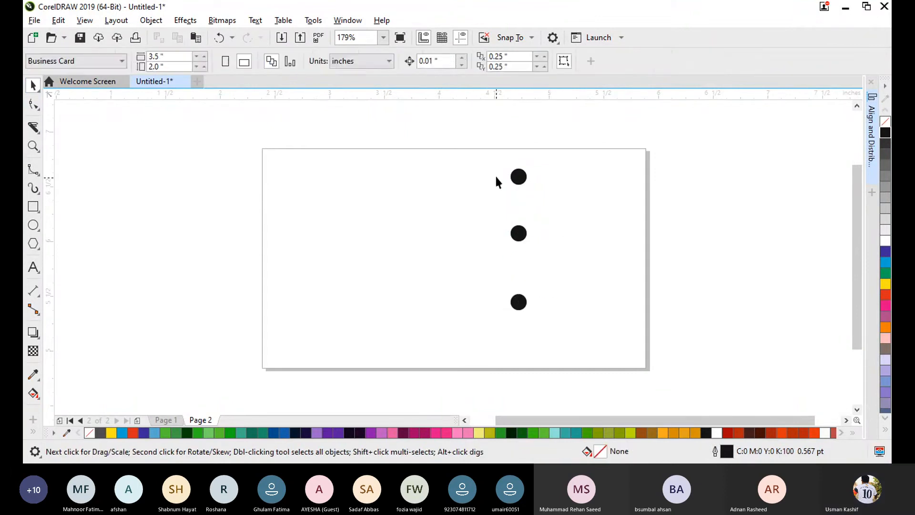
# - Distribute the three black circles with equal vertical spacing and collapse the Align and Distribute docker
pyautogui.moveTo(500, 148); pyautogui.dragTo(559, 353)
pyautogui.click(870, 135)
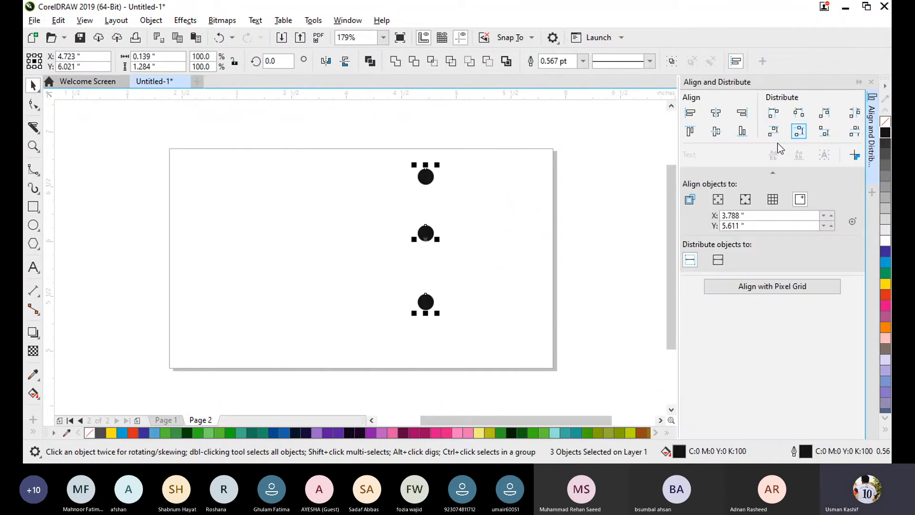
pyautogui.click(850, 135)
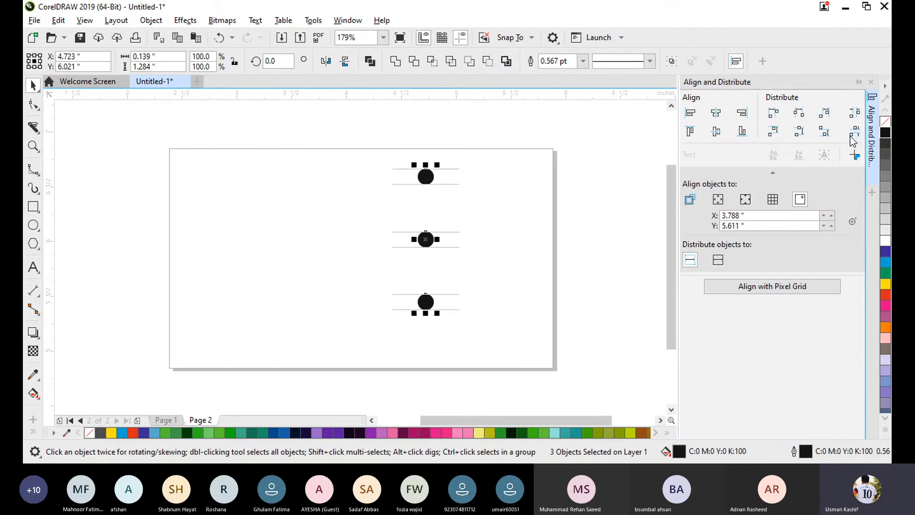
pyautogui.click(634, 168)
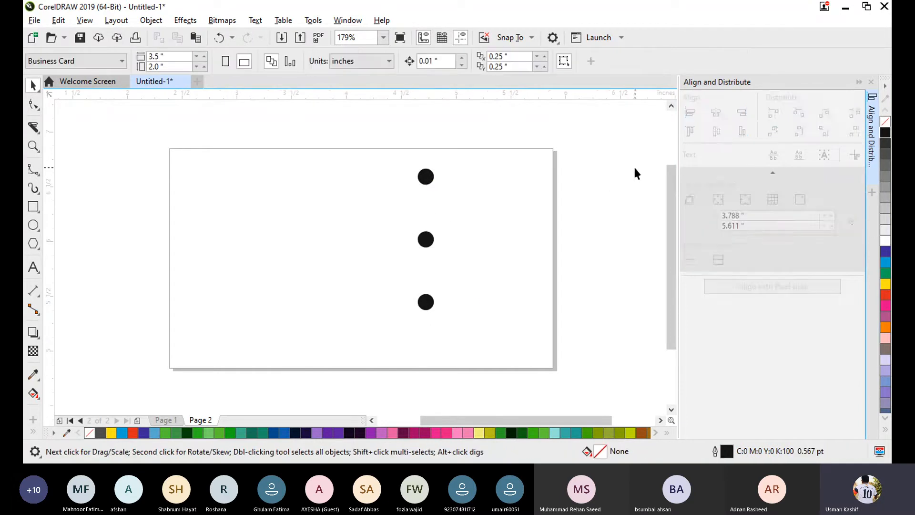
pyautogui.click(858, 82)
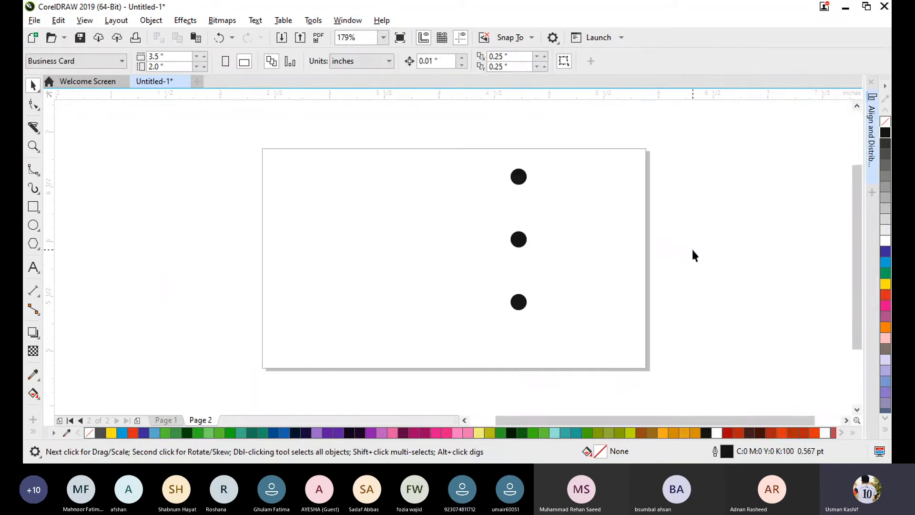
# - Move the column of three black circles straight down about 0.15 inch
pyautogui.moveTo(489, 138); pyautogui.dragTo(548, 318)
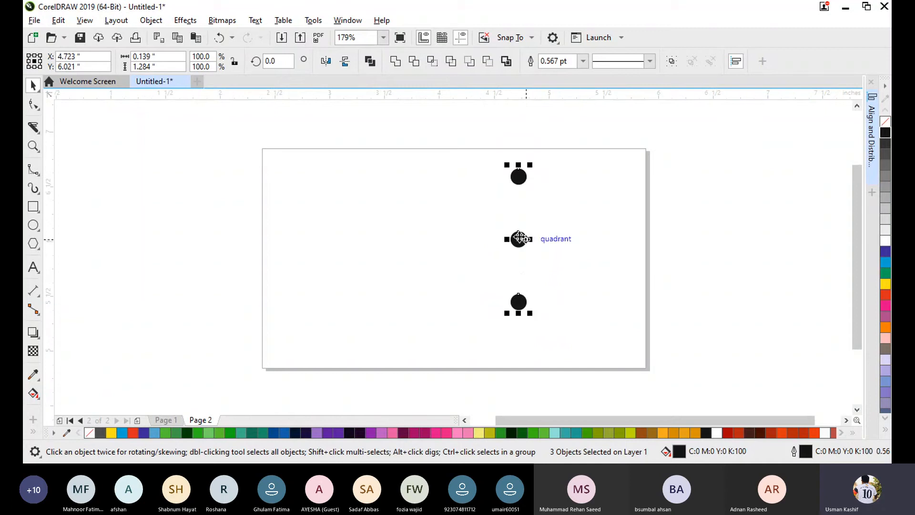
pyautogui.moveTo(518, 238); pyautogui.dragTo(520, 262)
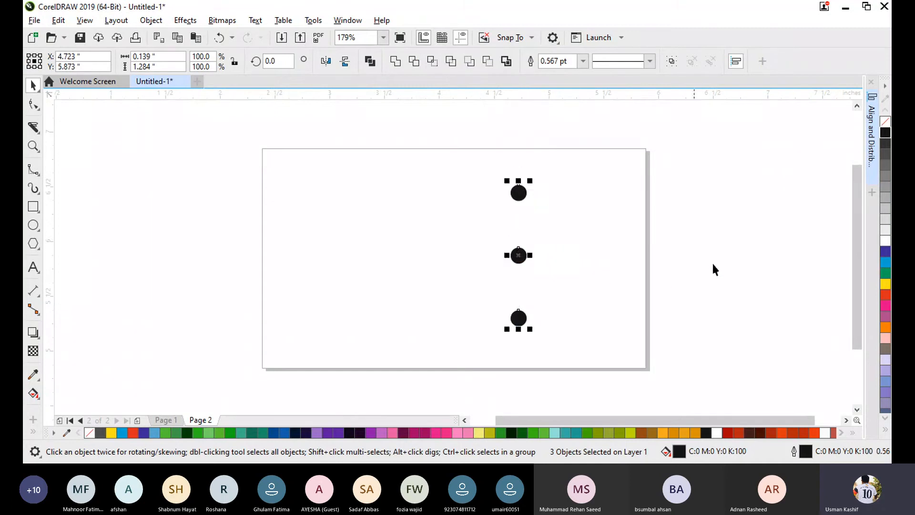
pyautogui.click(741, 260)
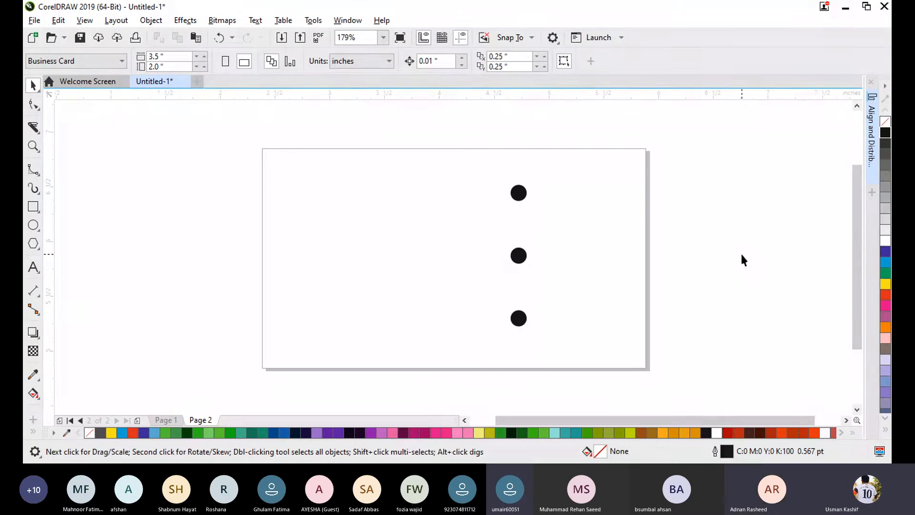
# - Lock all three black circles together and try to select them with a selection box
pyautogui.moveTo(471, 169); pyautogui.dragTo(559, 341)
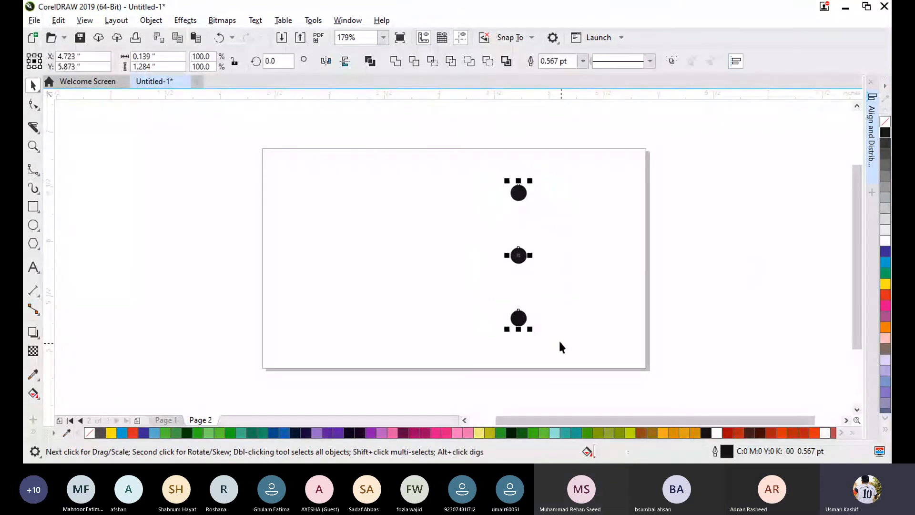
pyautogui.rightClick(518, 256)
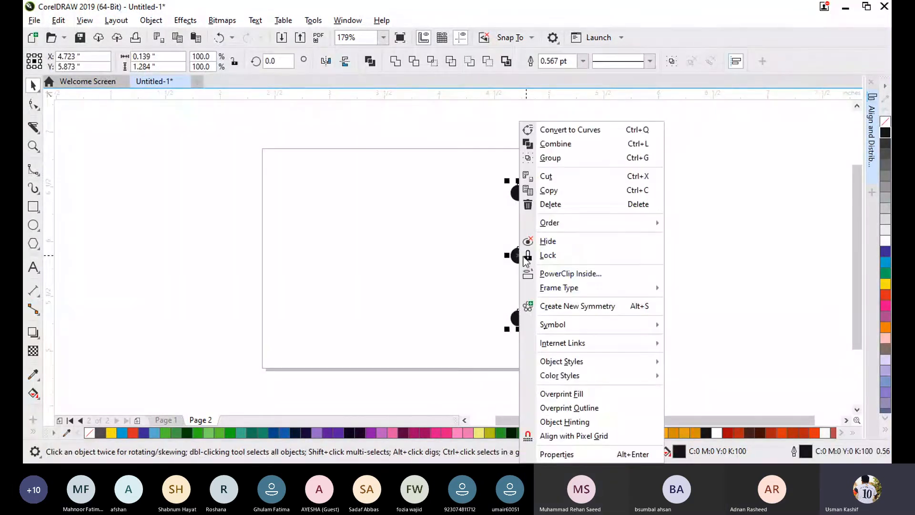
pyautogui.click(562, 255)
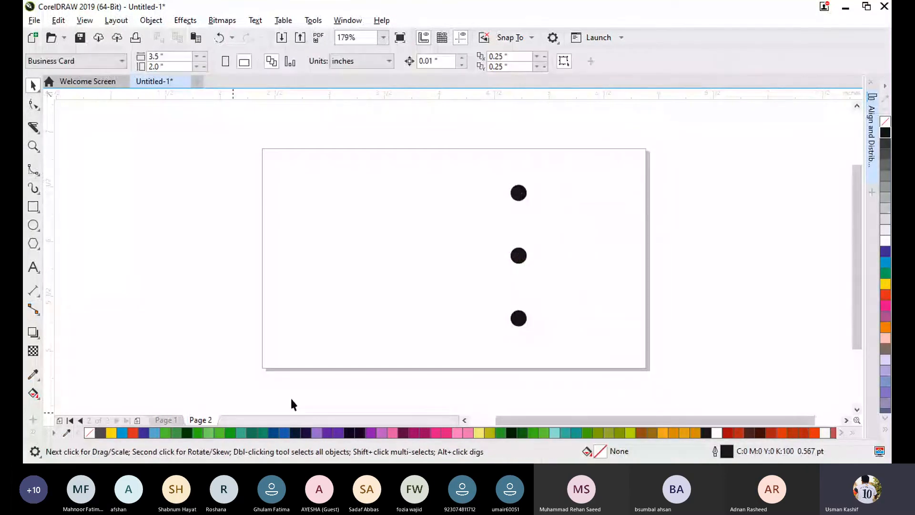
pyautogui.moveTo(482, 173); pyautogui.dragTo(571, 371)
pyautogui.scroll(-1, 521, 258)
pyautogui.moveTo(405, 140); pyautogui.dragTo(579, 348)
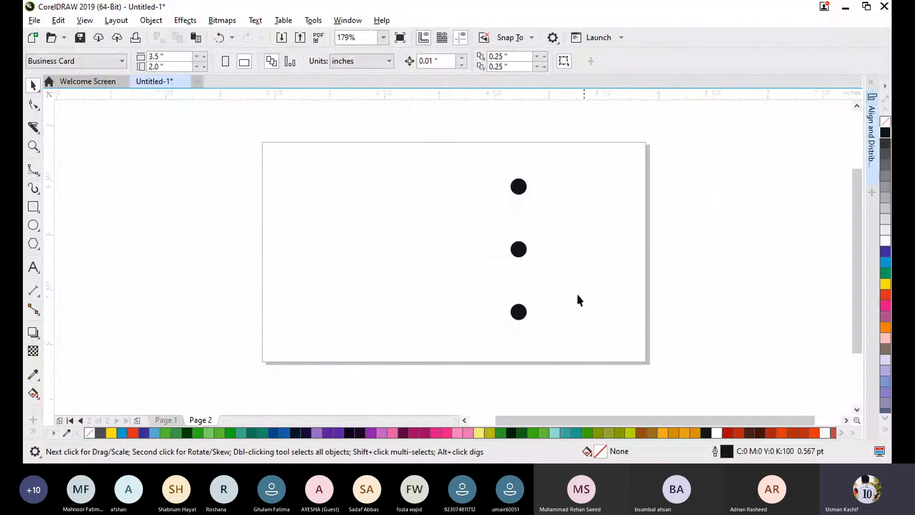
# - Unlock the middle, top and bottom black circles one by one, and test that all three can be selected together
pyautogui.rightClick(520, 257)
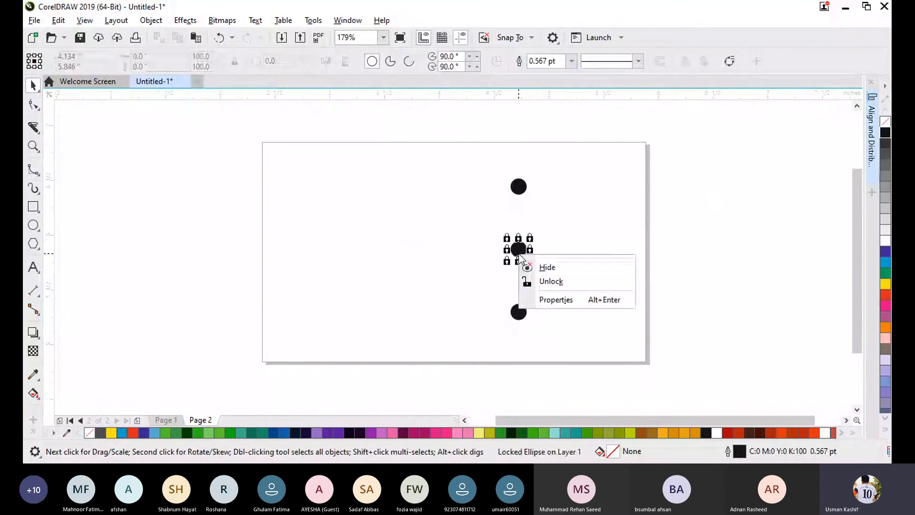
pyautogui.click(556, 282)
pyautogui.click(554, 242)
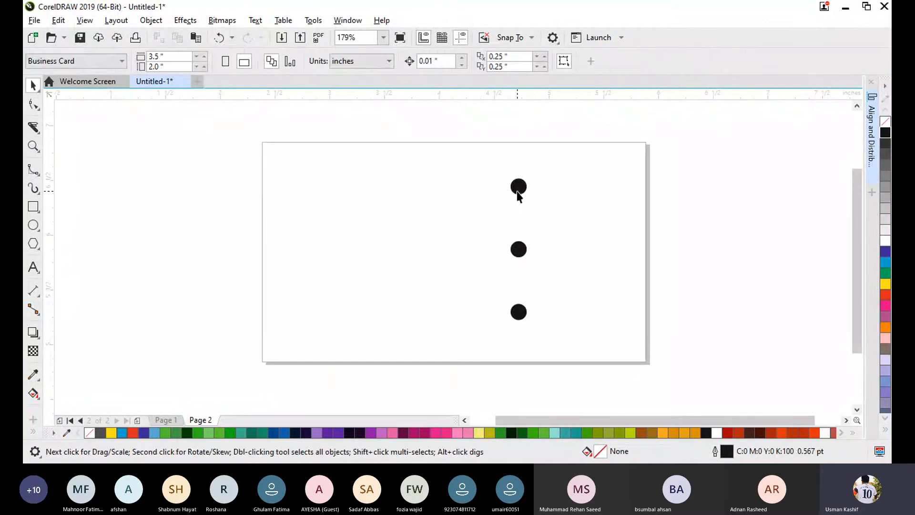
pyautogui.rightClick(517, 188)
pyautogui.click(554, 222)
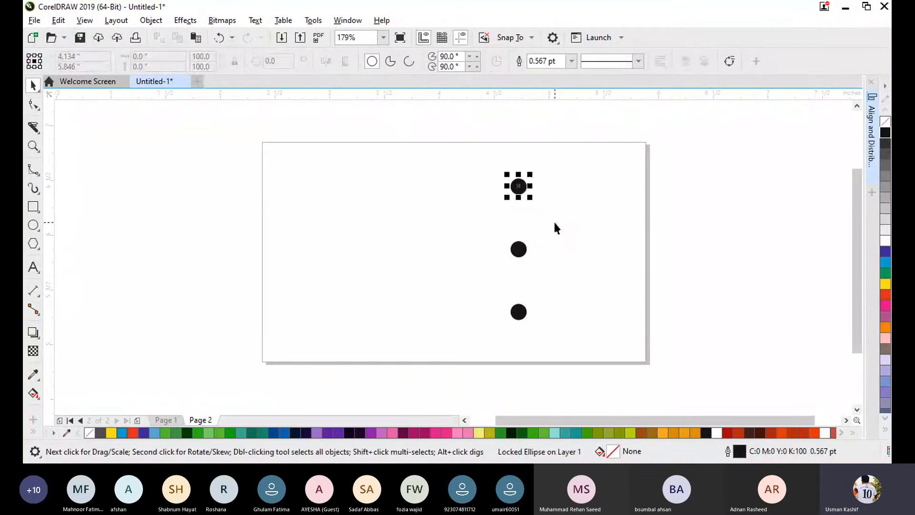
pyautogui.click(524, 313)
pyautogui.rightClick(519, 312)
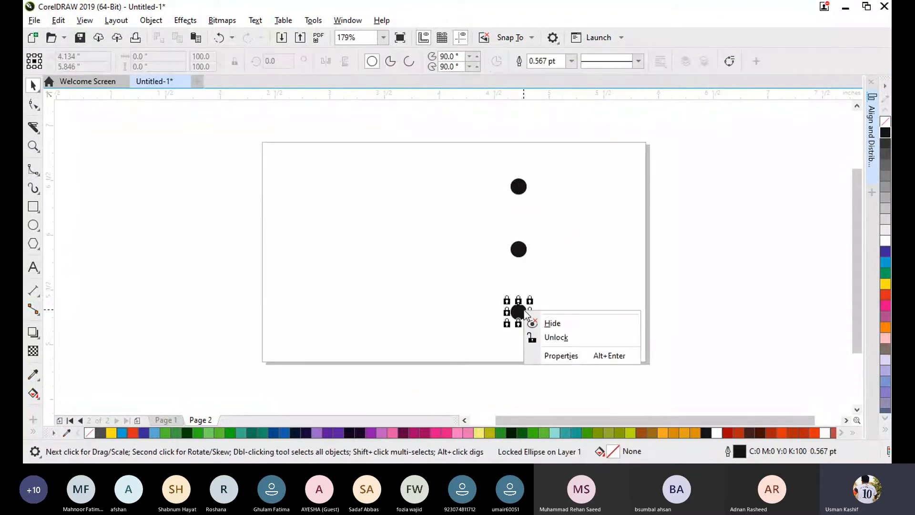
pyautogui.click(558, 338)
pyautogui.click(563, 241)
pyautogui.moveTo(488, 157); pyautogui.dragTo(558, 380)
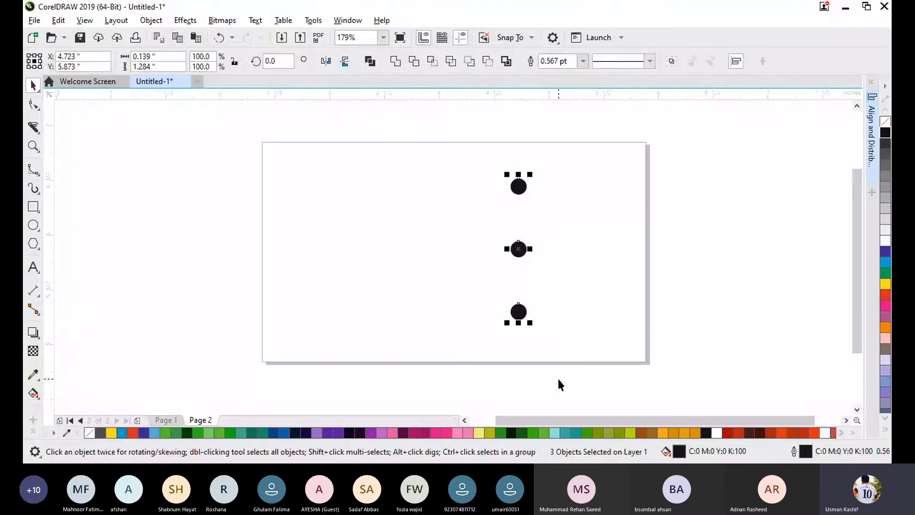
pyautogui.click(590, 272)
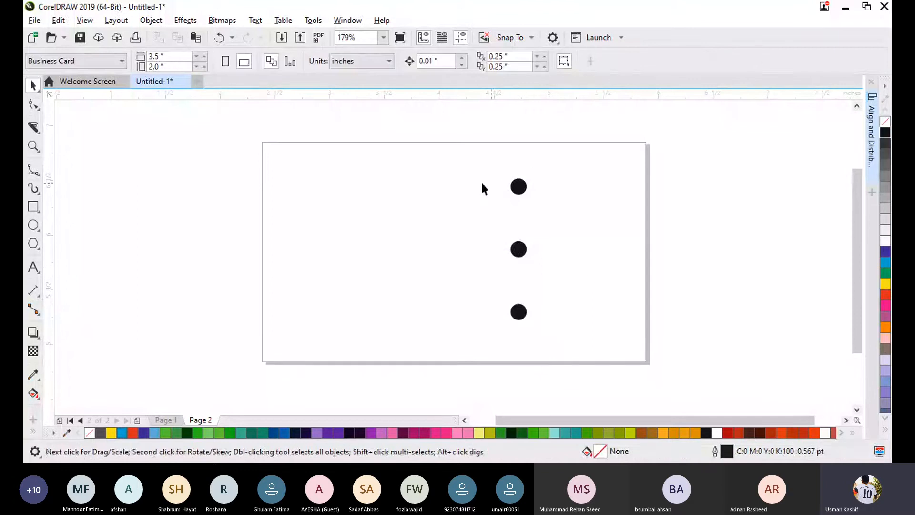
# - Lock the column of three circles again and try to select the locked circles
pyautogui.moveTo(466, 168); pyautogui.dragTo(565, 367)
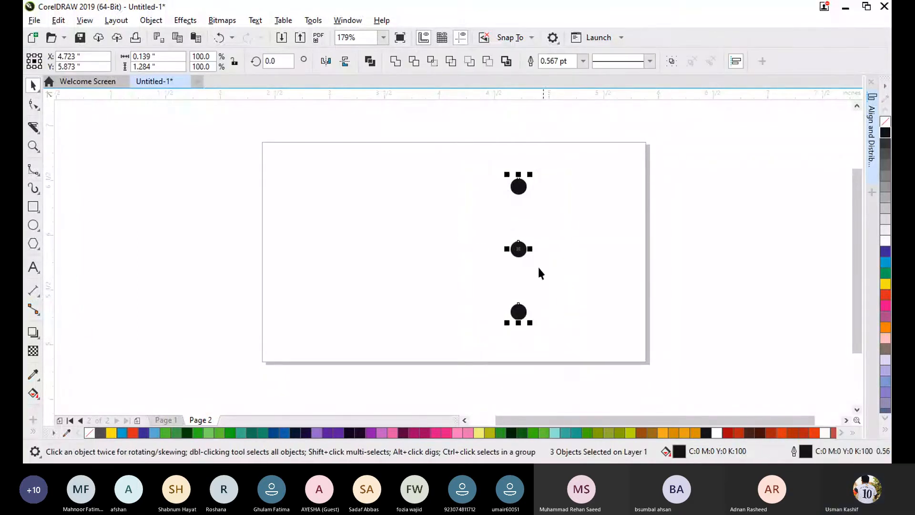
pyautogui.rightClick(519, 248)
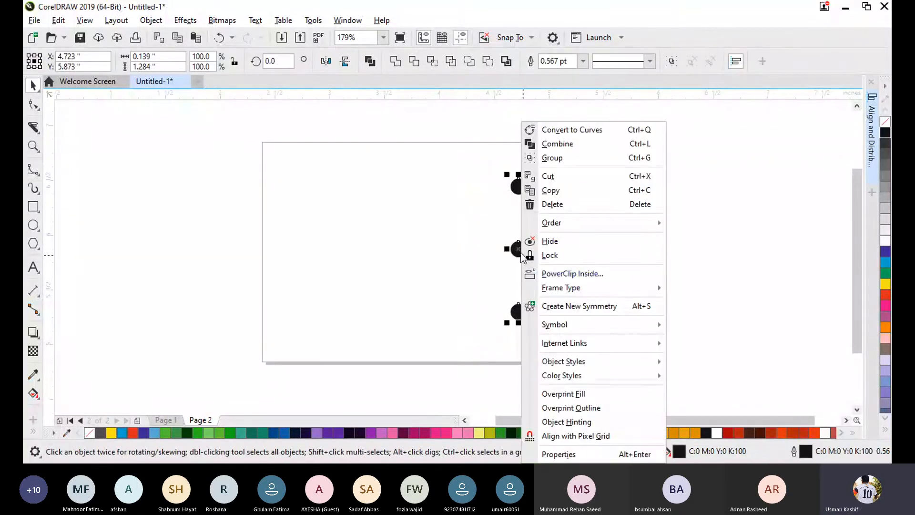
pyautogui.click(560, 256)
pyautogui.moveTo(482, 150); pyautogui.dragTo(592, 276)
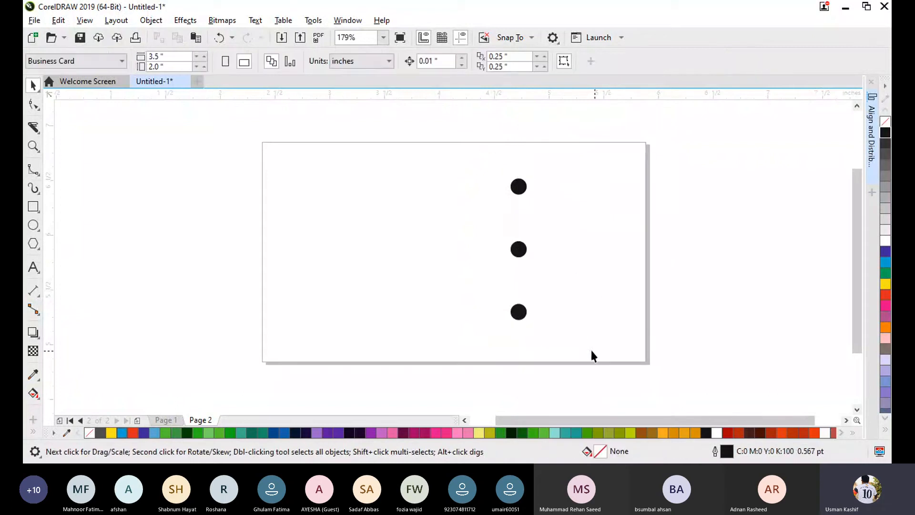
# - Unlock the locked circles individually again, including the top and bottom ones
pyautogui.rightClick(520, 250)
pyautogui.press('Escape')
pyautogui.rightClick(517, 191)
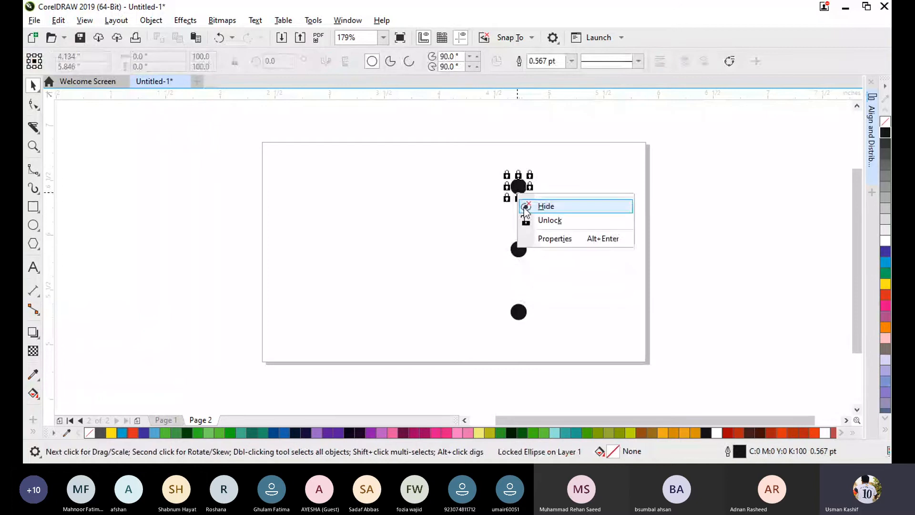
pyautogui.click(529, 220)
pyautogui.click(517, 314)
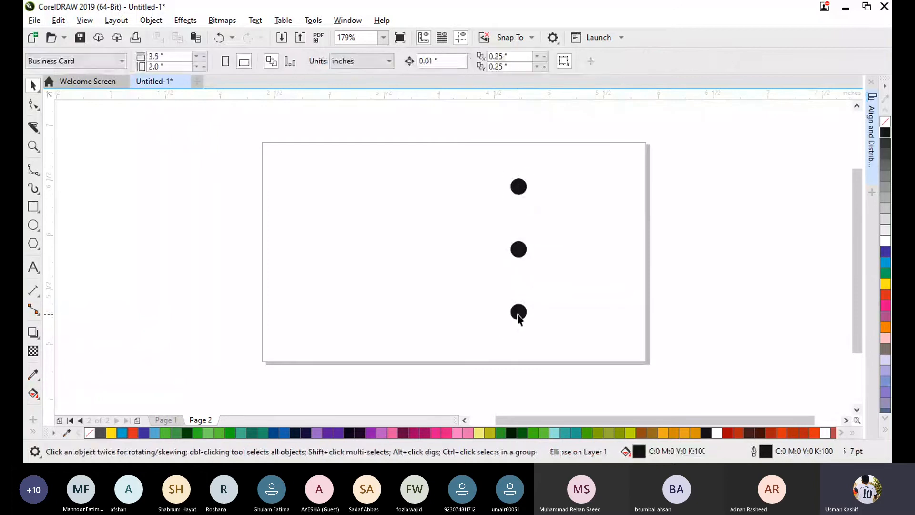
pyautogui.rightClick(518, 315)
pyautogui.click(541, 340)
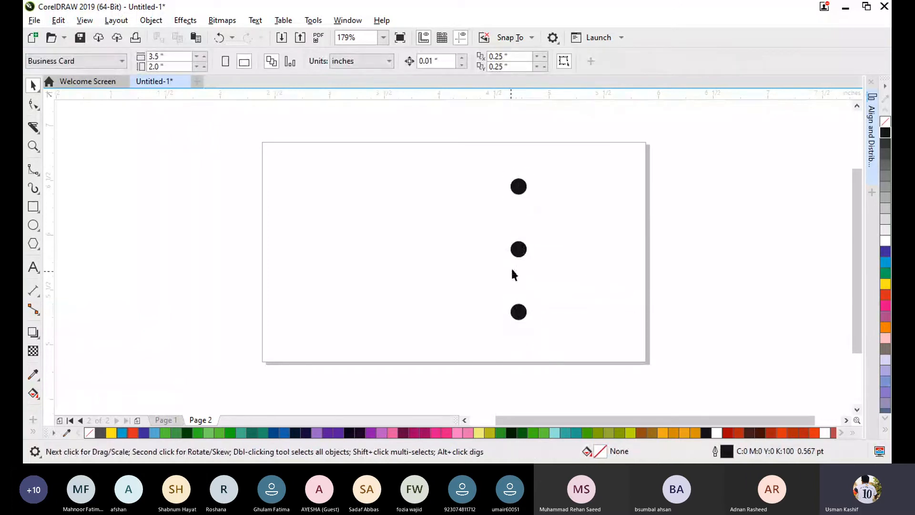
# - Fill the middle circle with blue (C:100 M:100 Y:0 K:0), leaving the document defaults unchanged
pyautogui.click(518, 249)
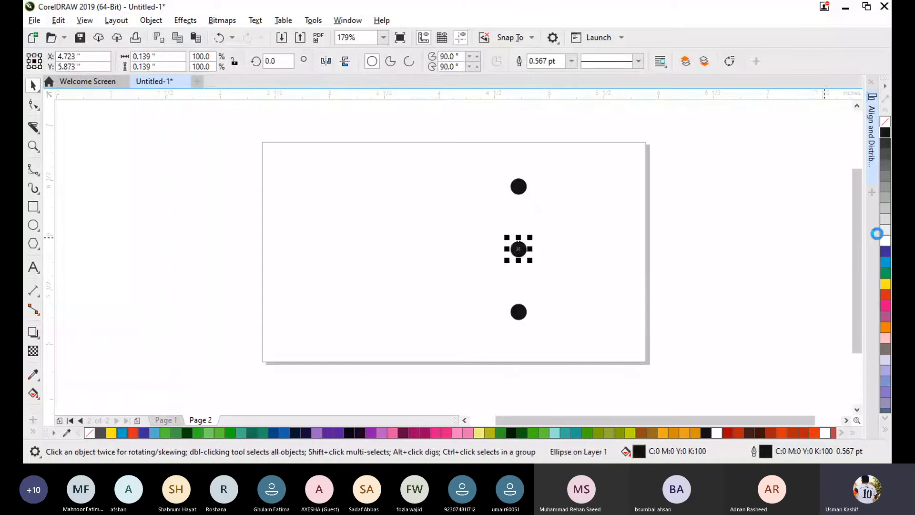
pyautogui.click(883, 250)
pyautogui.click(828, 267)
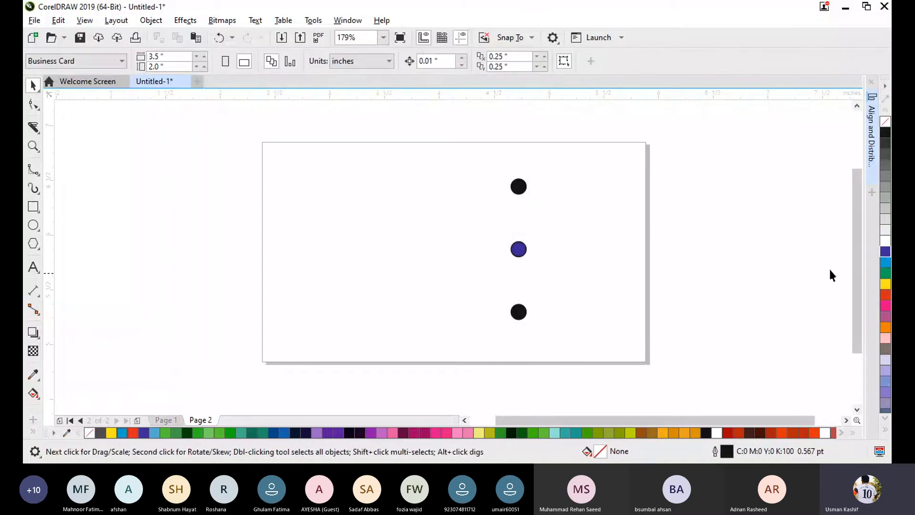
pyautogui.click(884, 251)
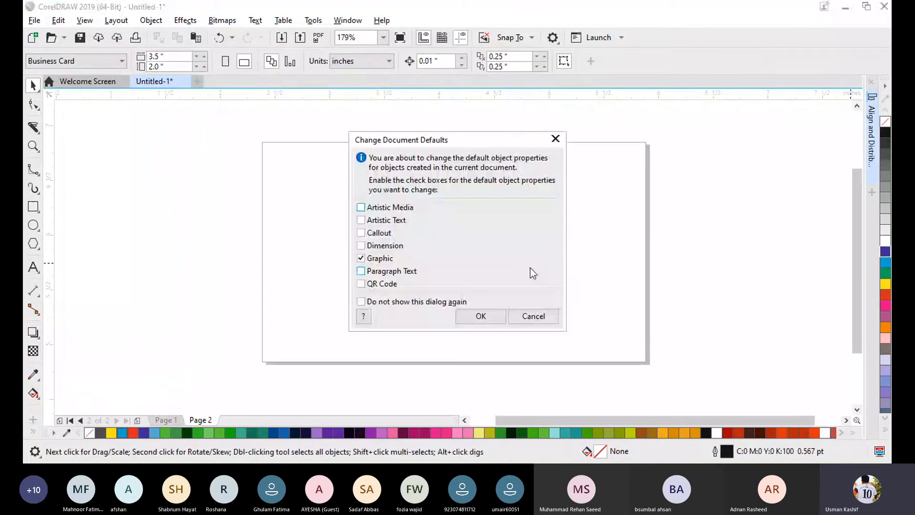
pyautogui.click(533, 315)
pyautogui.click(520, 248)
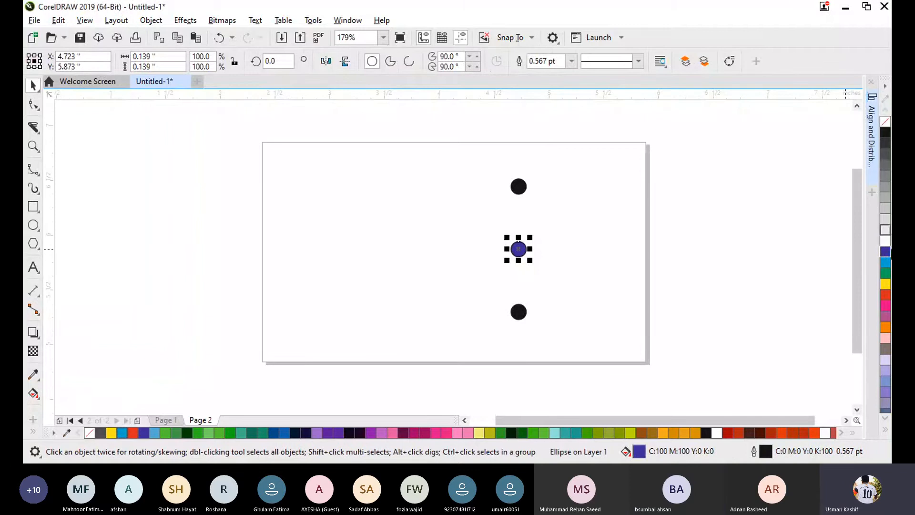
pyautogui.click(730, 244)
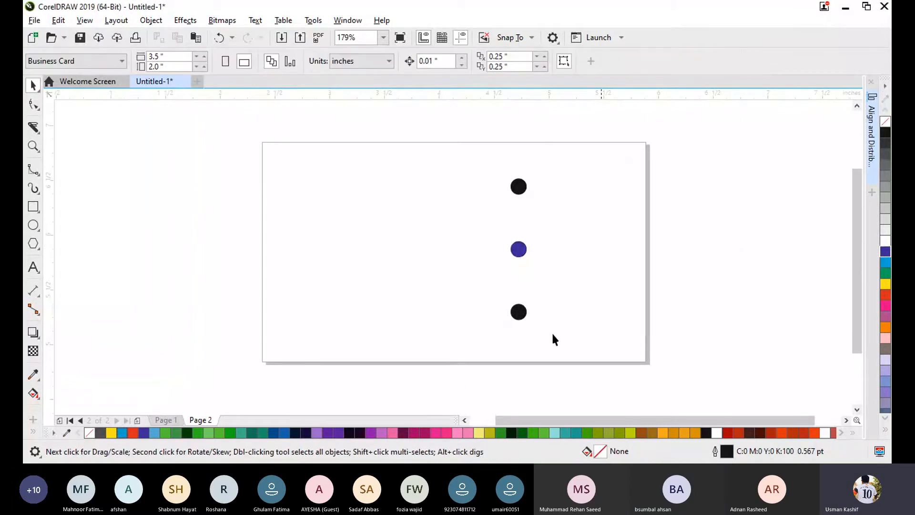
# - Lock the bottom black circle and try to recolour it from the palette, cancelling the change to the document defaults
pyautogui.click(522, 315)
pyautogui.rightClick(522, 316)
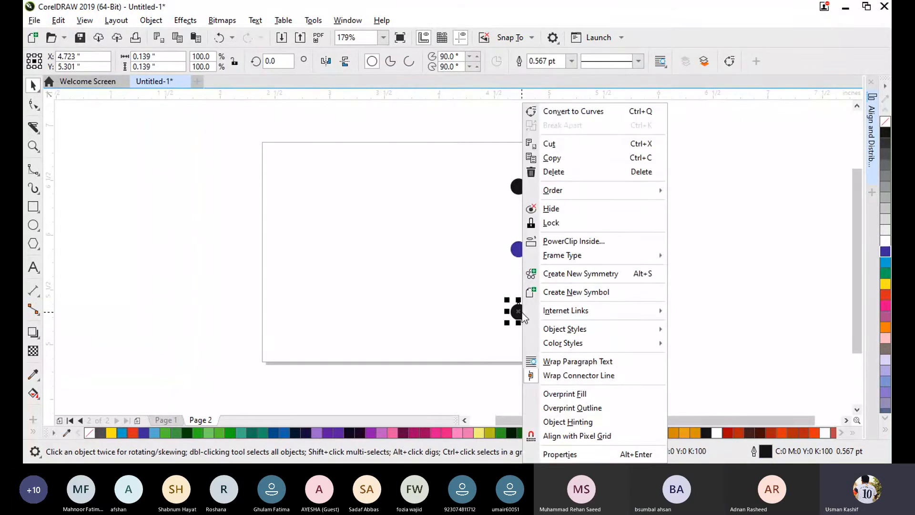
pyautogui.click(584, 226)
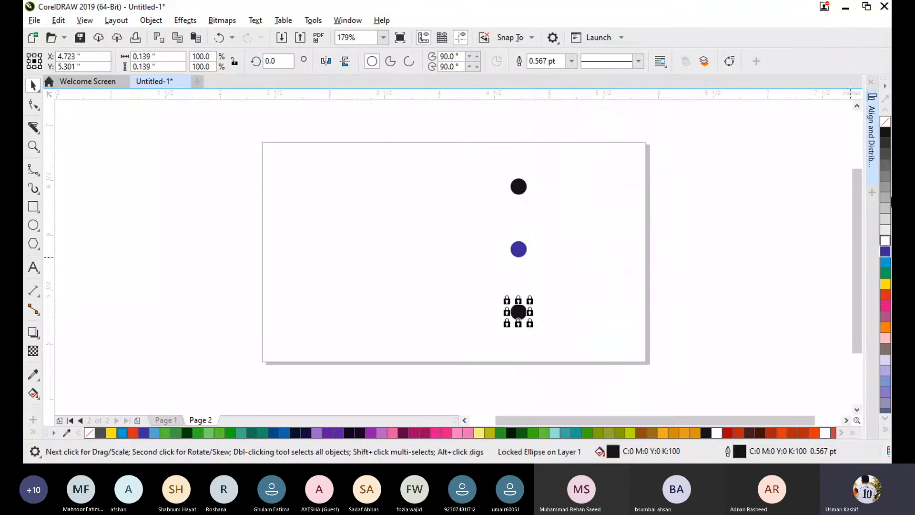
pyautogui.click(885, 241)
pyautogui.click(531, 314)
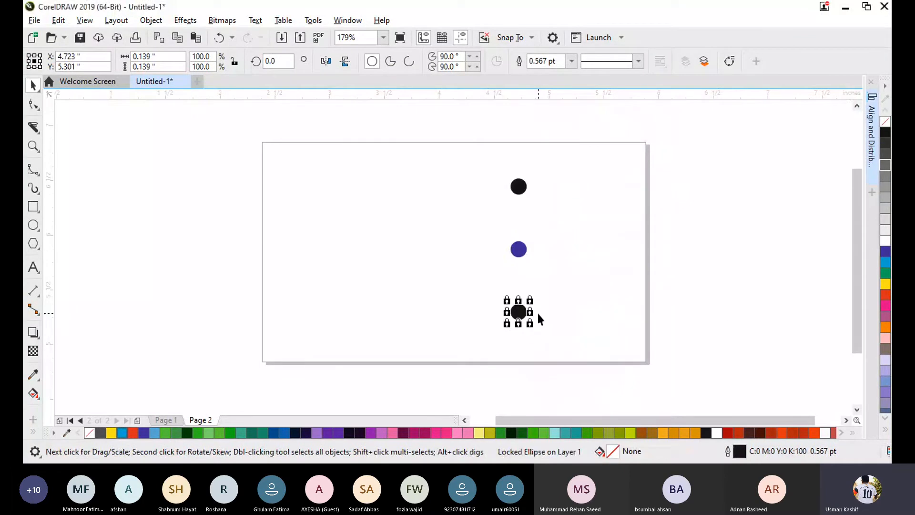
pyautogui.click(885, 338)
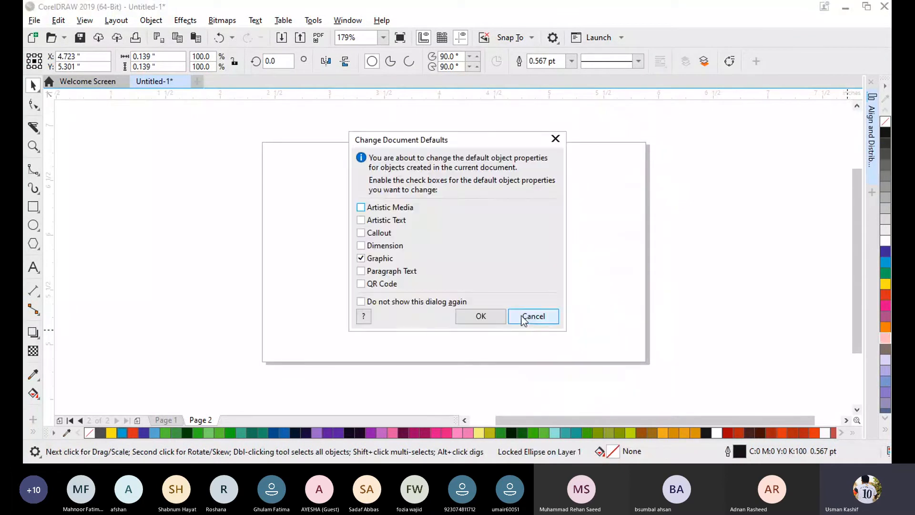
pyautogui.click(521, 315)
# - Unlock the bottom circle and delete all three circles from the page
pyautogui.rightClick(517, 311)
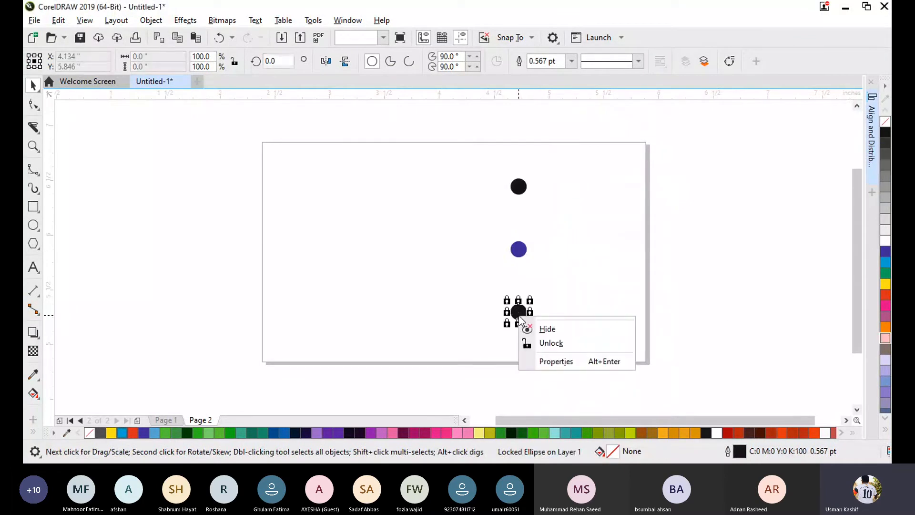
pyautogui.click(550, 343)
pyautogui.click(547, 202)
pyautogui.moveTo(486, 178); pyautogui.dragTo(599, 360)
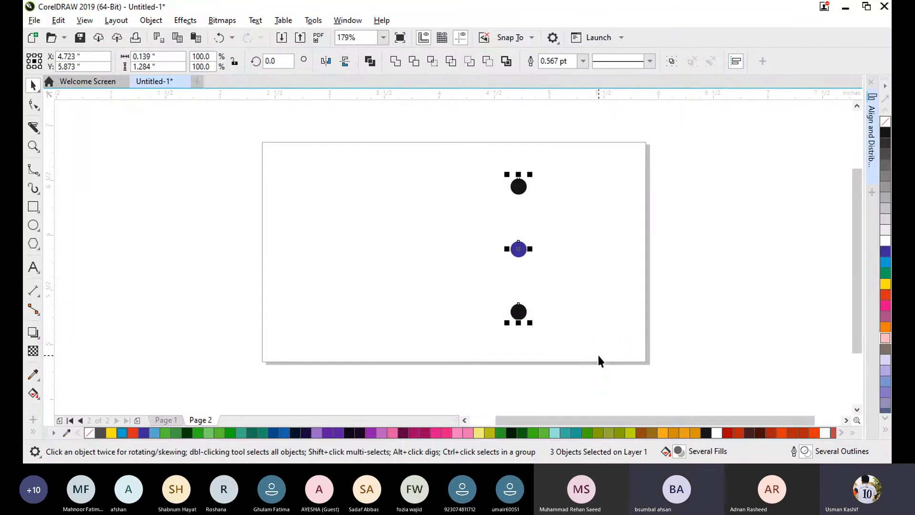
pyautogui.press('Delete')
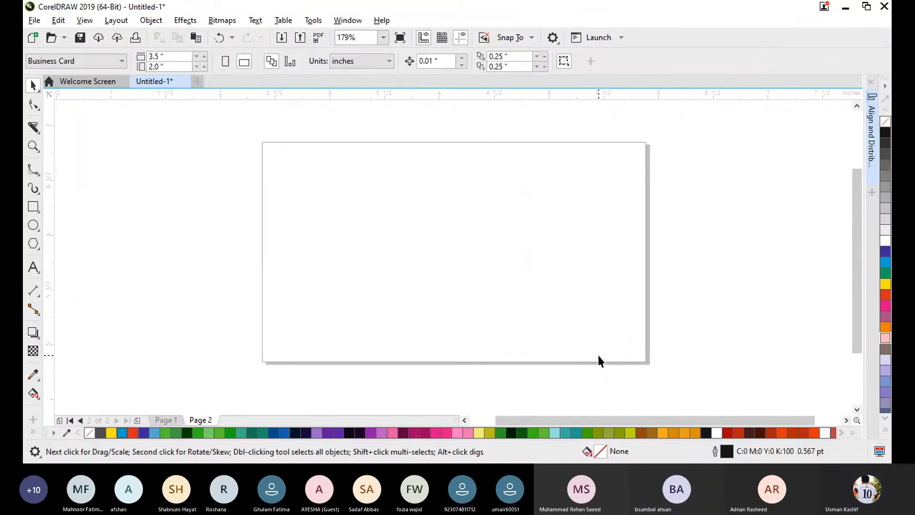
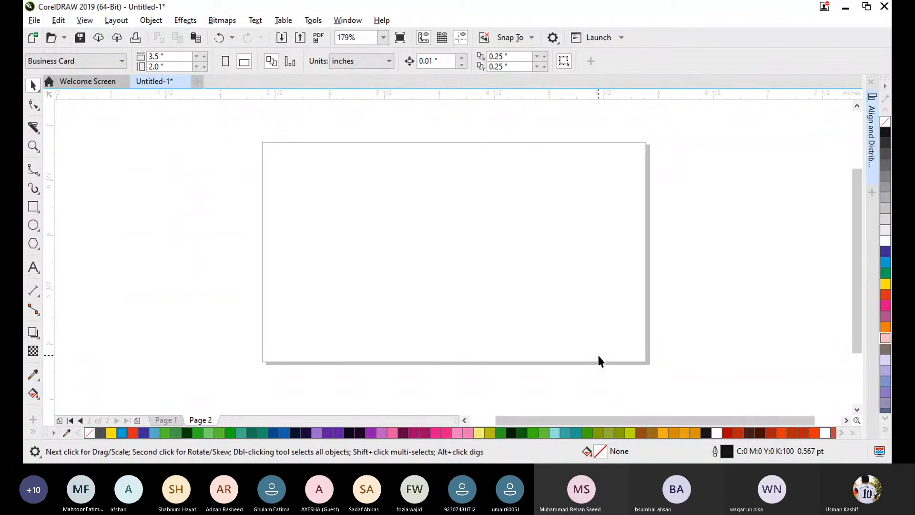
# - Draw a circle about 1.67 inches across on the card and add the artistic text "the" to its left
pyautogui.click(31, 228)
pyautogui.moveTo(338, 158); pyautogui.dragTo(520, 332)
pyautogui.press('F8')
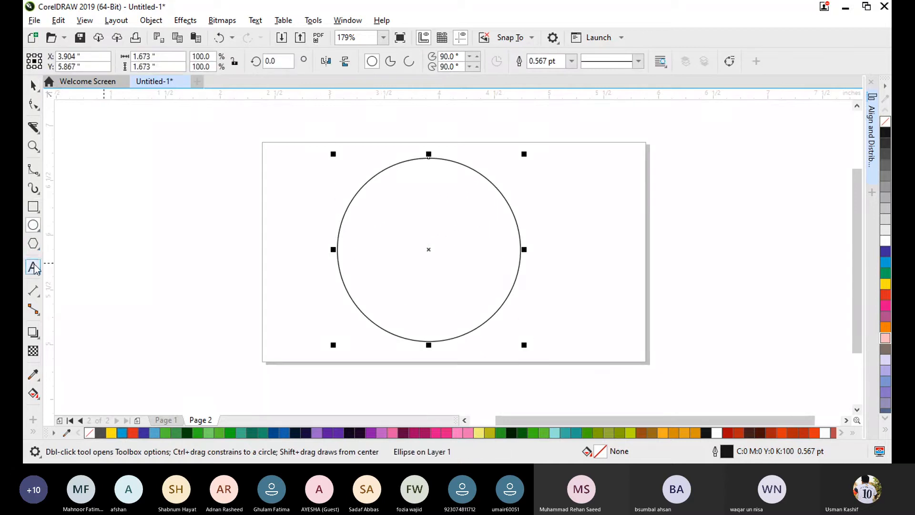
pyautogui.click(262, 256)
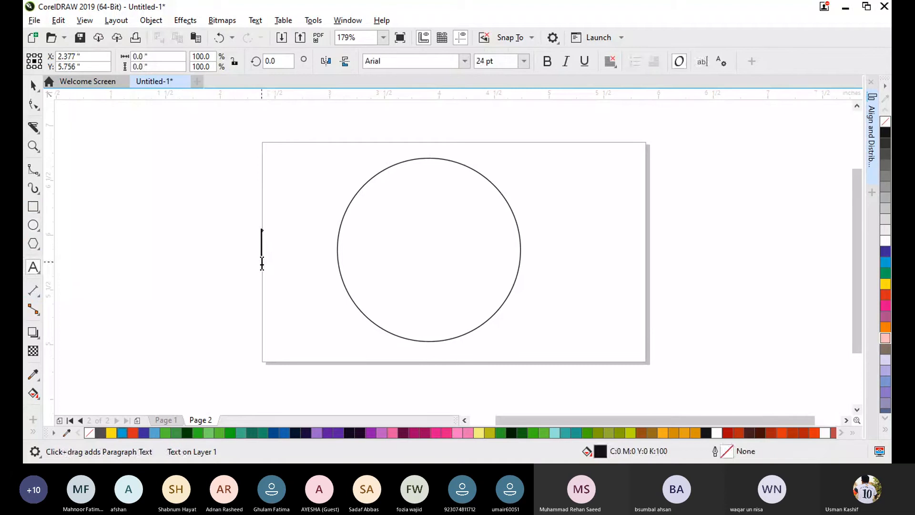
pyautogui.write('the')
pyautogui.hotkey('ctrl', 'a')
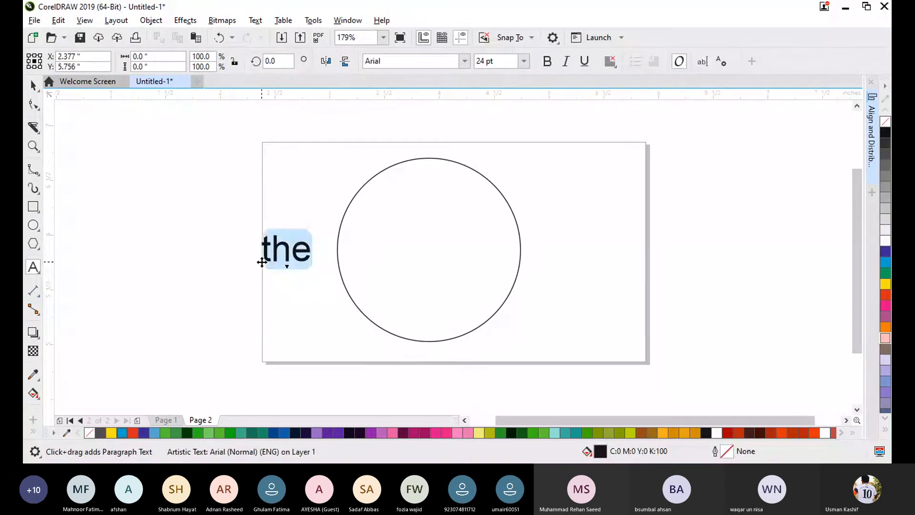
pyautogui.write('the')
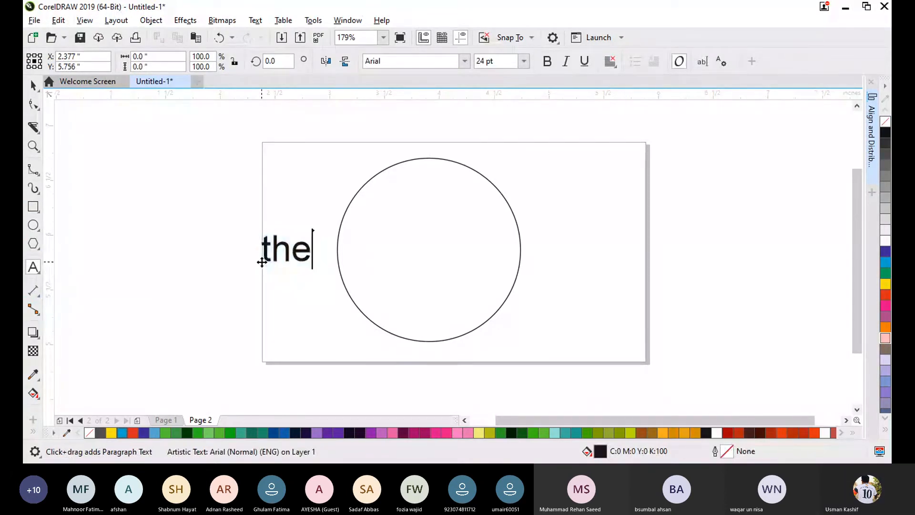
# - Enlarge the text "the" to about 83.5 pt and PowerClip it inside the circle
pyautogui.click(34, 85)
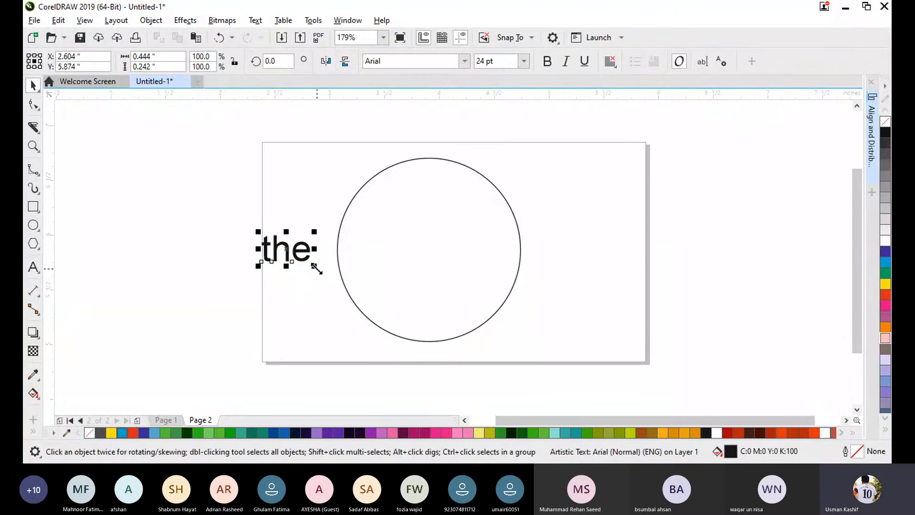
pyautogui.moveTo(317, 269); pyautogui.dragTo(232, 244)
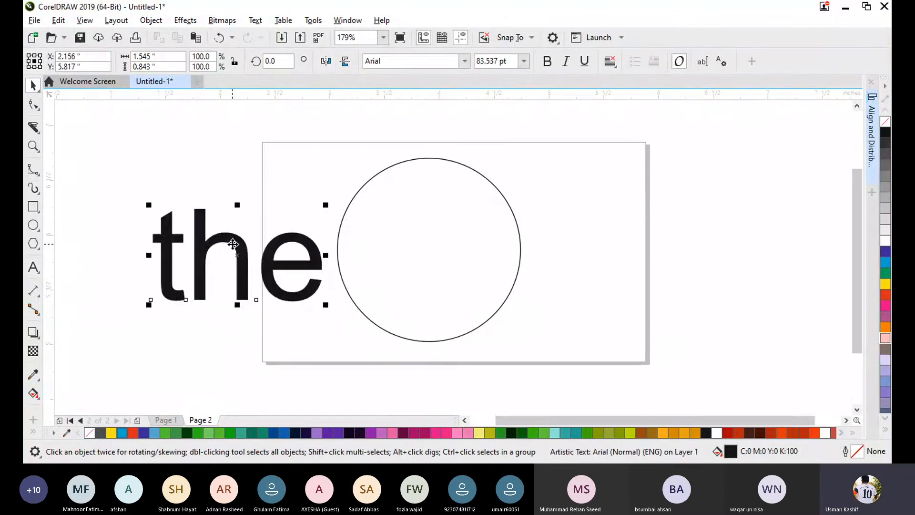
pyautogui.rightClick(236, 253)
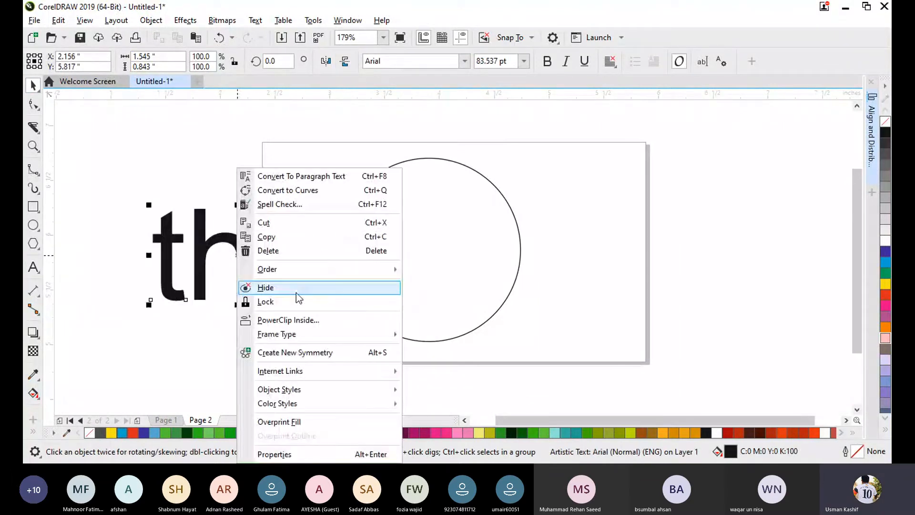
pyautogui.click(290, 322)
pyautogui.click(429, 251)
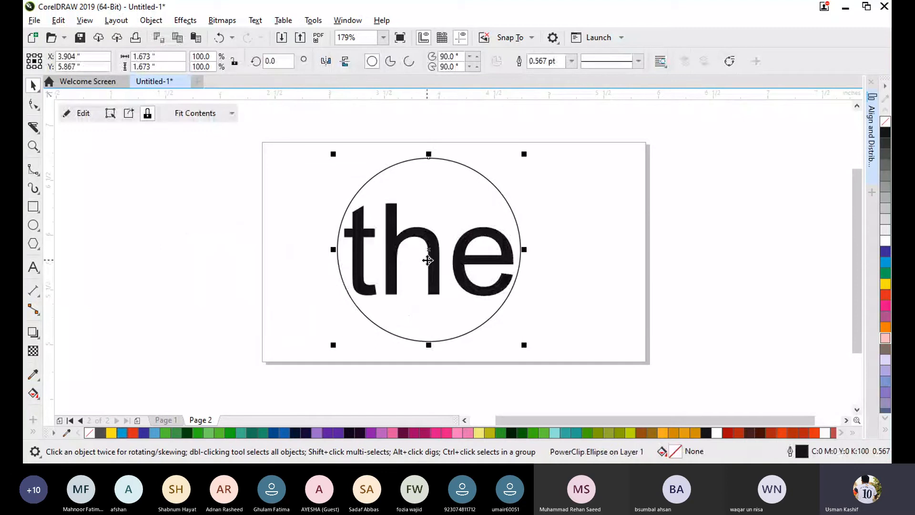
# - Edit the PowerClip contents, enlarging the text to about 124 pt so it extends beyond the circle, and finish editing
pyautogui.click(69, 113)
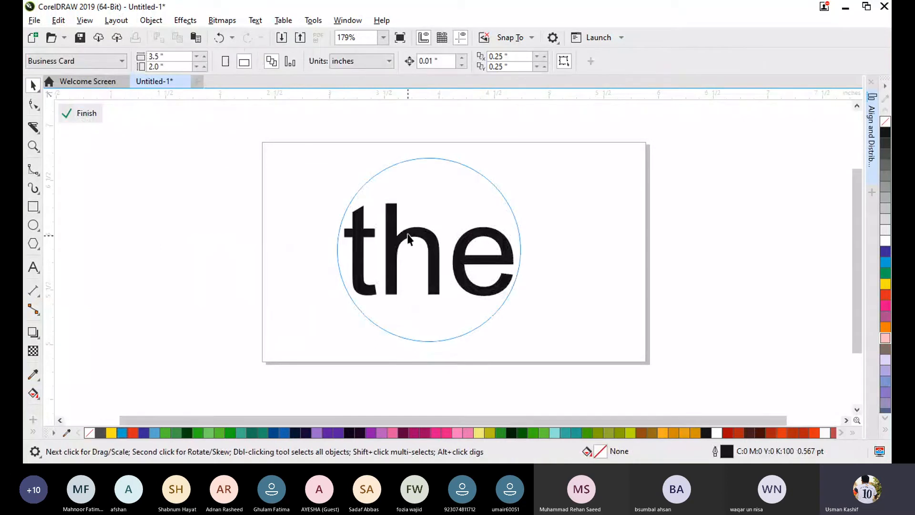
pyautogui.moveTo(398, 236)
pyautogui.mouseDown()
pyautogui.moveTo(371, 264)
pyautogui.moveTo(413, 227)
pyautogui.moveTo(399, 233)
pyautogui.mouseUp()
pyautogui.moveTo(514, 308); pyautogui.dragTo(555, 321)
pyautogui.moveTo(337, 199); pyautogui.dragTo(297, 176)
pyautogui.click(83, 114)
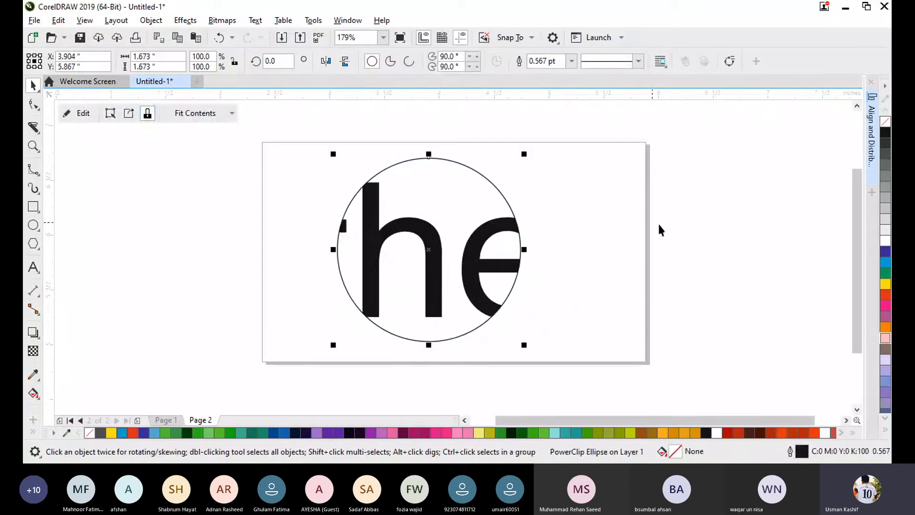
# - Reopen the PowerClip contents, shift the text slightly, extend it to "the elkasdf" and finish editing
pyautogui.click(718, 248)
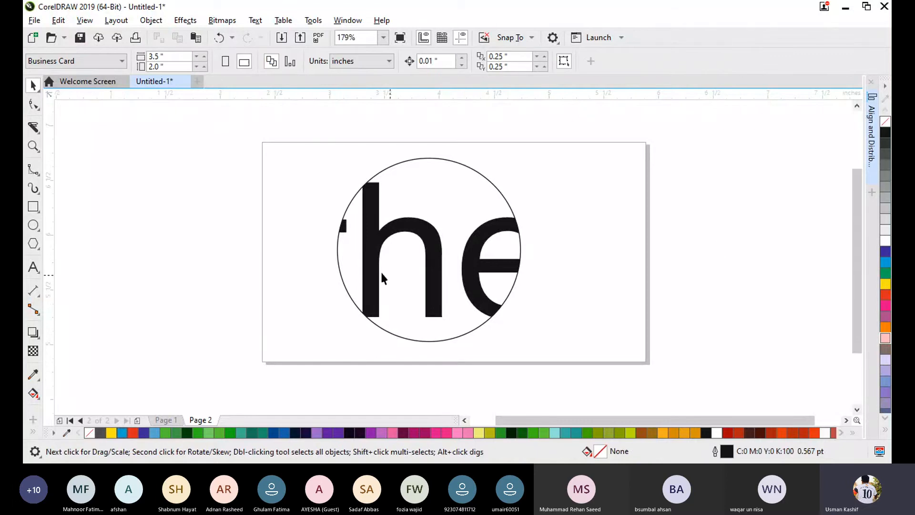
pyautogui.click(434, 248)
pyautogui.doubleClick(432, 240)
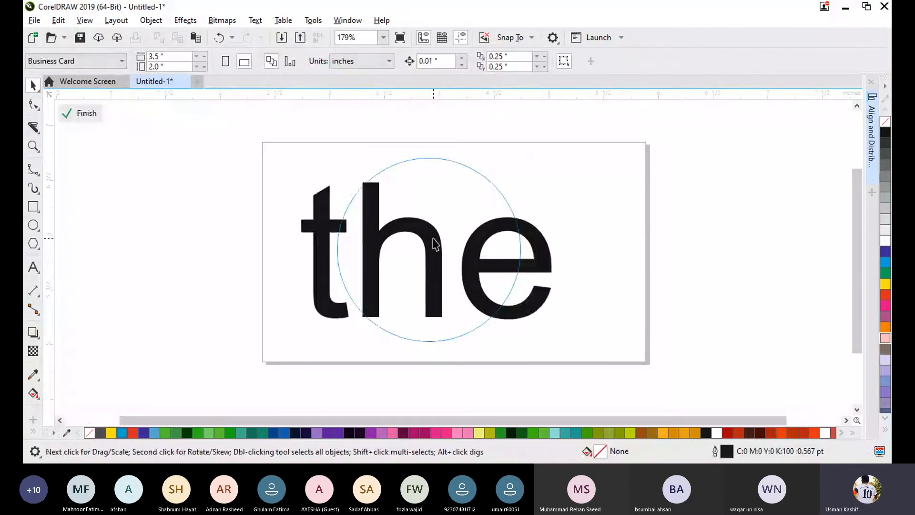
pyautogui.moveTo(431, 236)
pyautogui.mouseDown()
pyautogui.moveTo(457, 248)
pyautogui.moveTo(428, 236)
pyautogui.mouseUp()
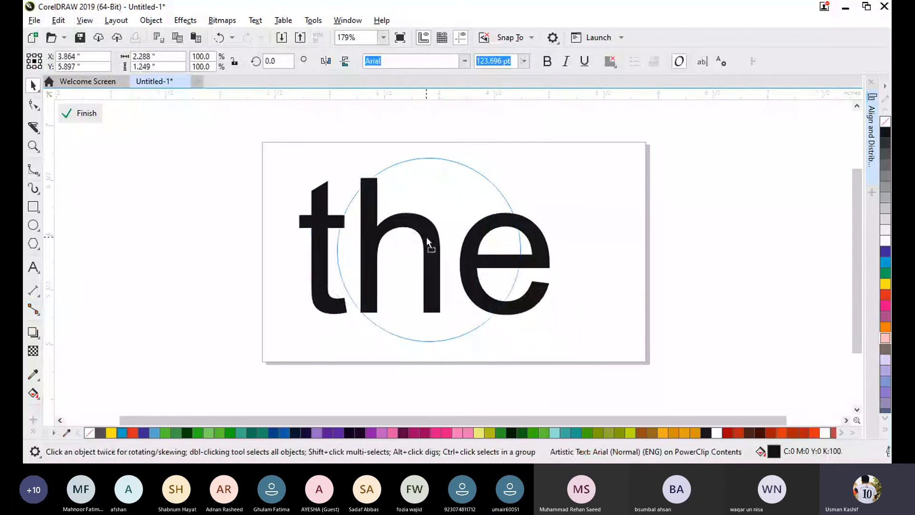
pyautogui.click(41, 270)
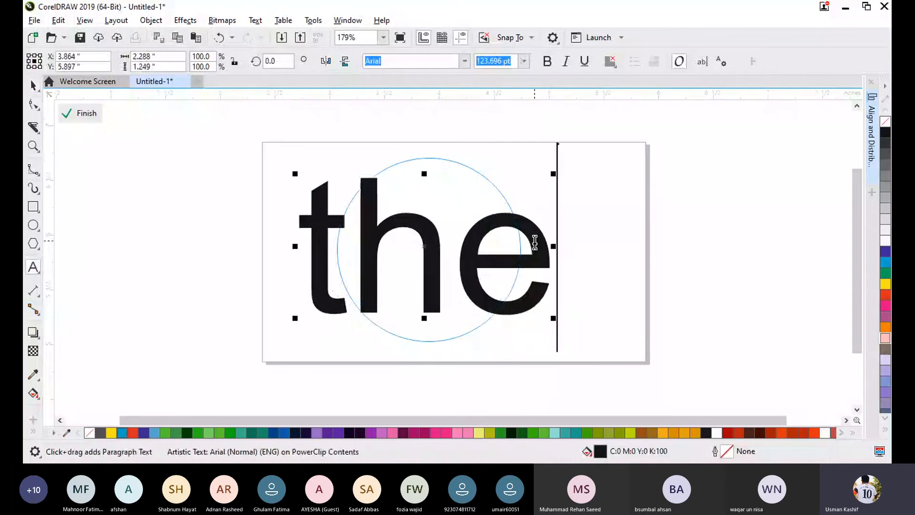
pyautogui.write('elkasdf')
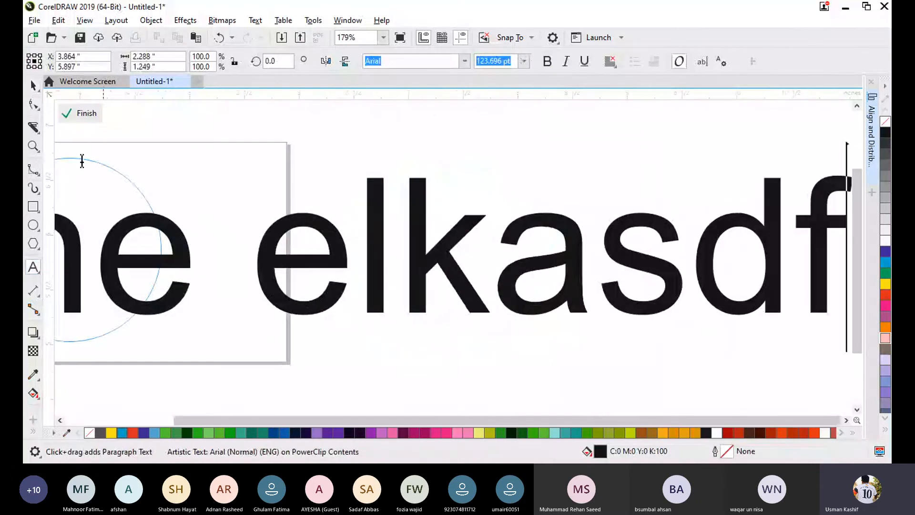
pyautogui.click(33, 85)
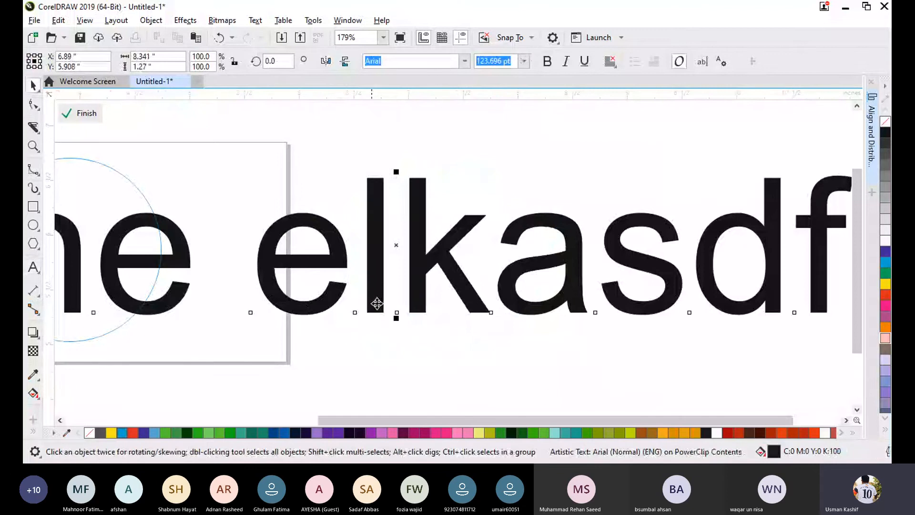
pyautogui.moveTo(717, 420); pyautogui.dragTo(524, 426)
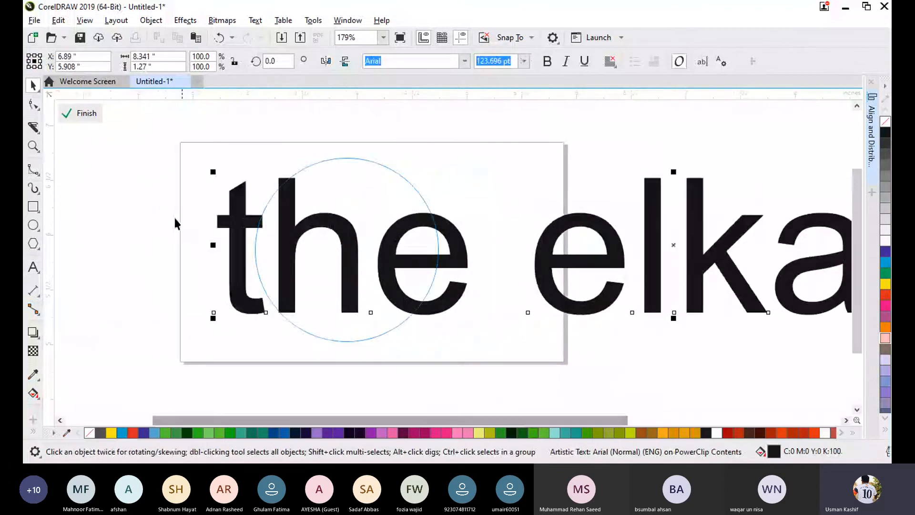
pyautogui.click(87, 116)
pyautogui.click(597, 288)
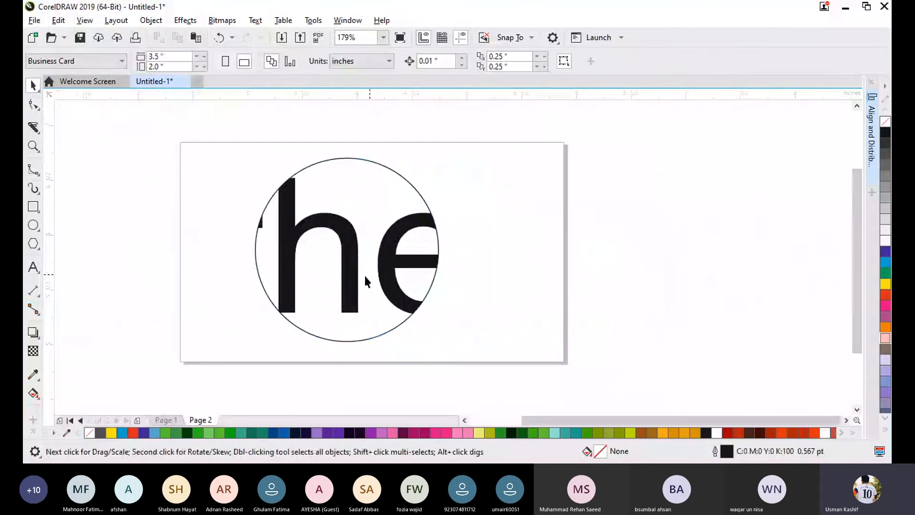
# - Edit the PowerClip contents again, shrinking the text to about 30.6 pt and centring it on the circle, then finish editing
pyautogui.click(353, 279)
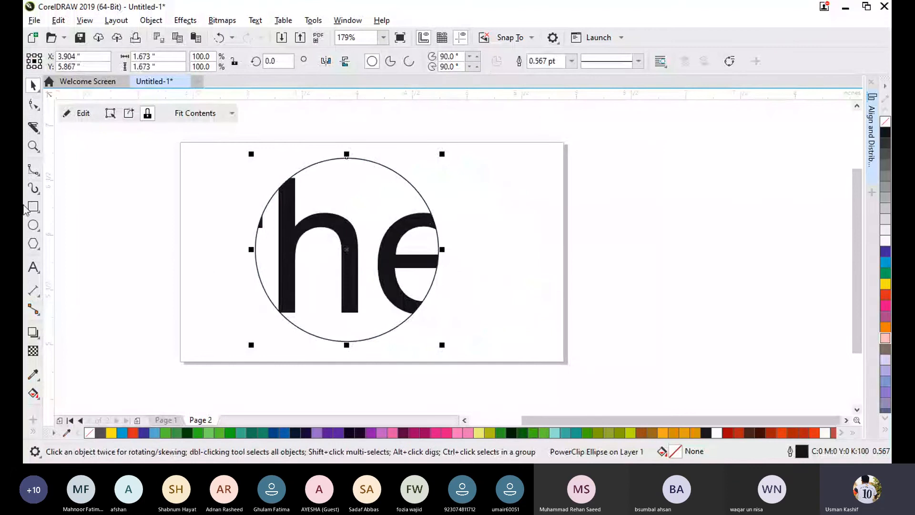
pyautogui.click(79, 115)
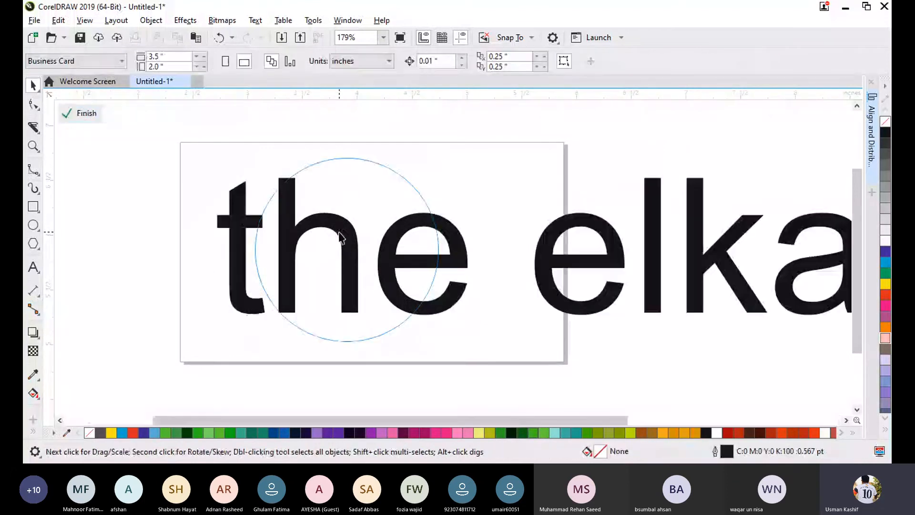
pyautogui.scroll(-2, 678, 307)
pyautogui.scroll(-1, 677, 307)
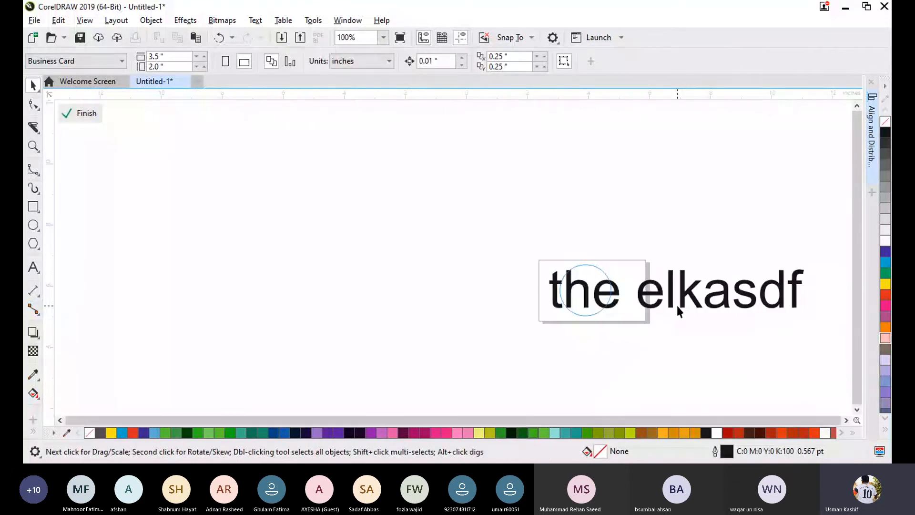
pyautogui.click(676, 303)
pyautogui.moveTo(810, 314); pyautogui.dragTo(653, 279)
pyautogui.moveTo(566, 270); pyautogui.dragTo(623, 300)
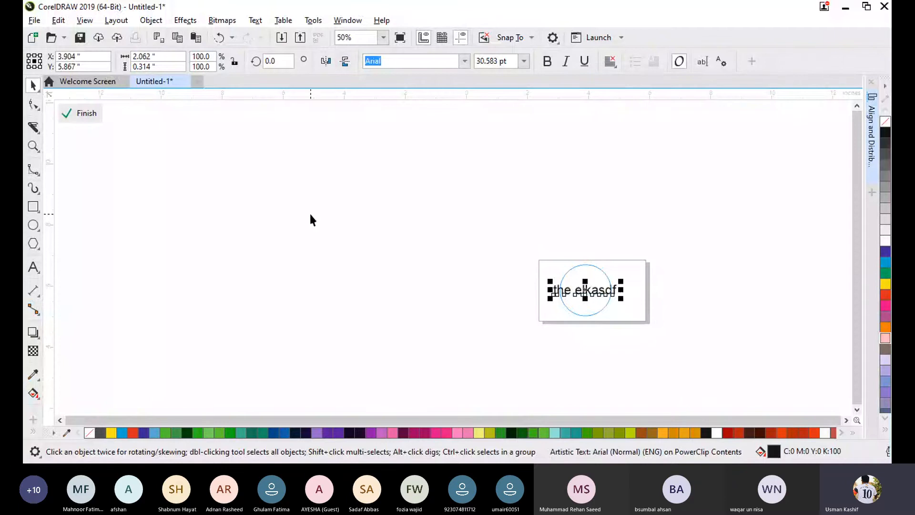
pyautogui.click(77, 114)
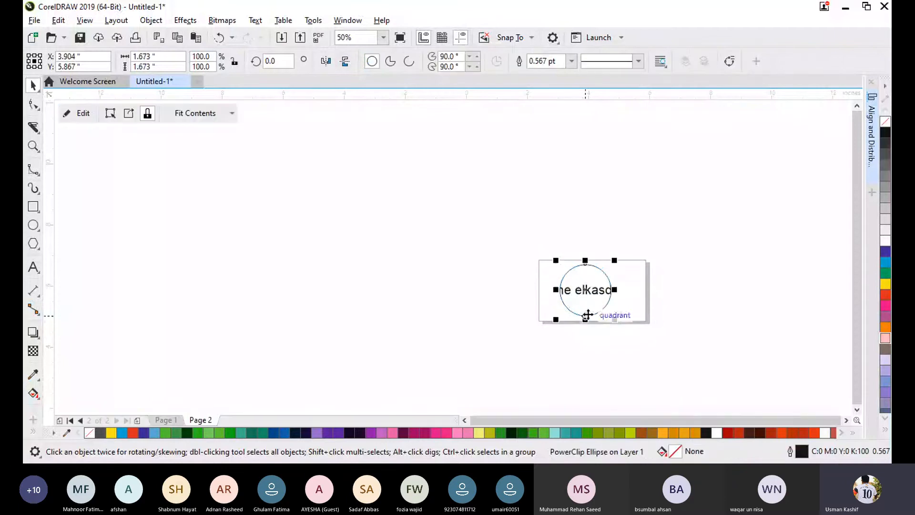
# - Delete the PowerClip circle with its clipped text from the page
pyautogui.scroll(2, 601, 300)
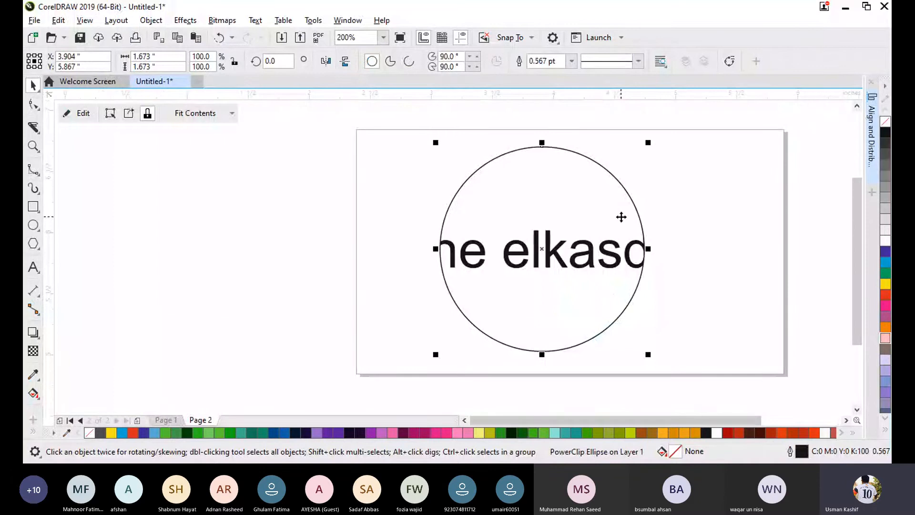
pyautogui.click(729, 216)
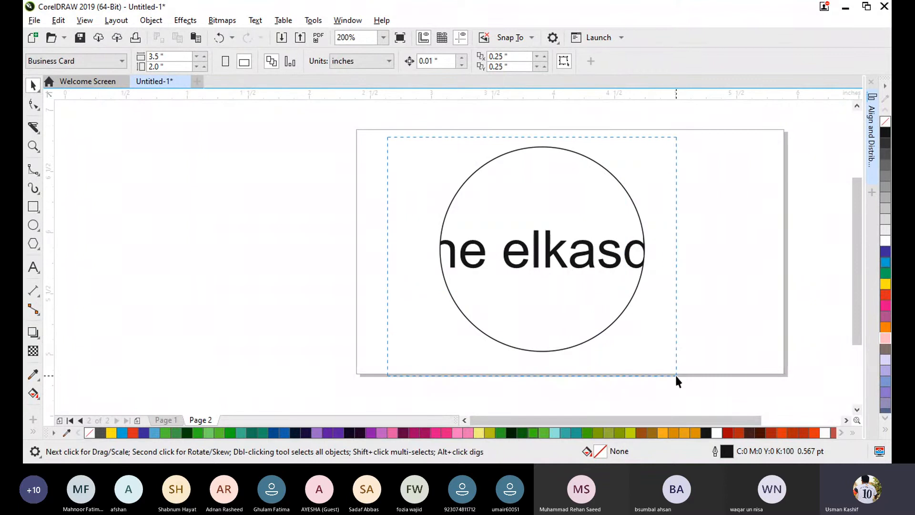
pyautogui.moveTo(675, 376); pyautogui.dragTo(675, 377)
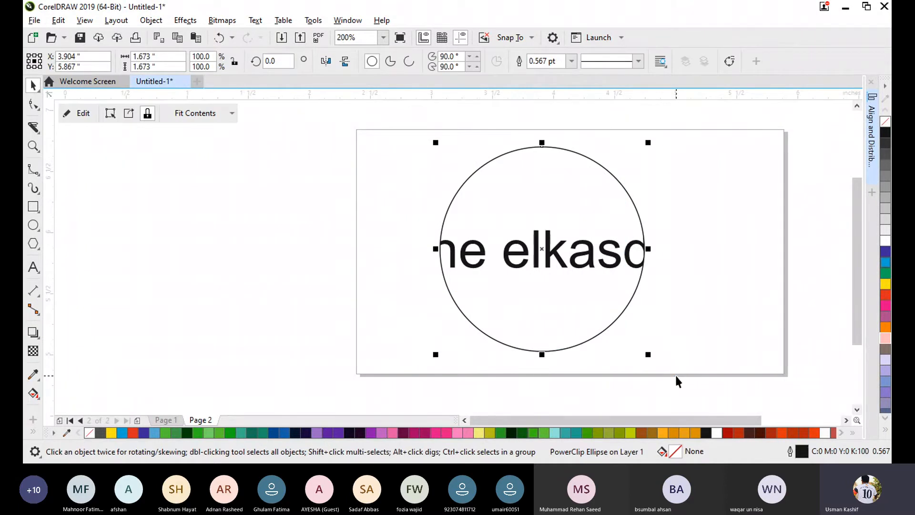
pyautogui.press('Delete')
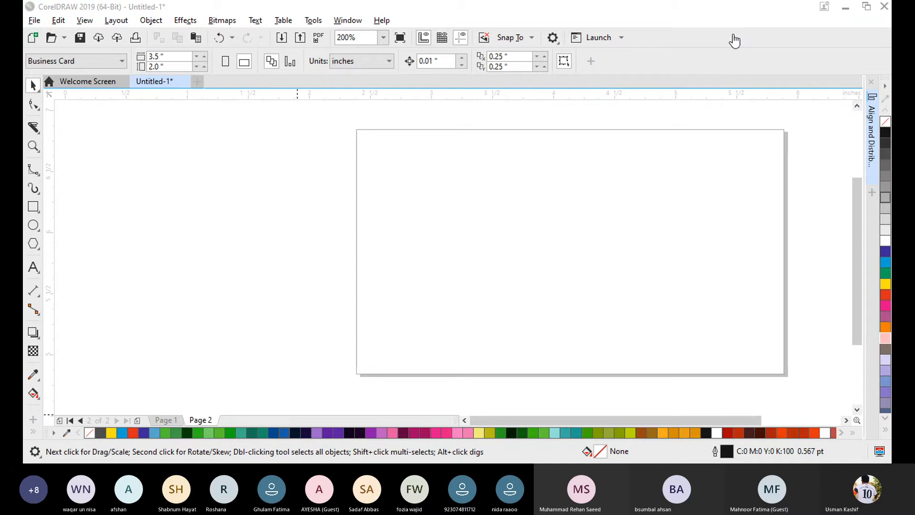
pyautogui.hotkey('alt', 'Tab')
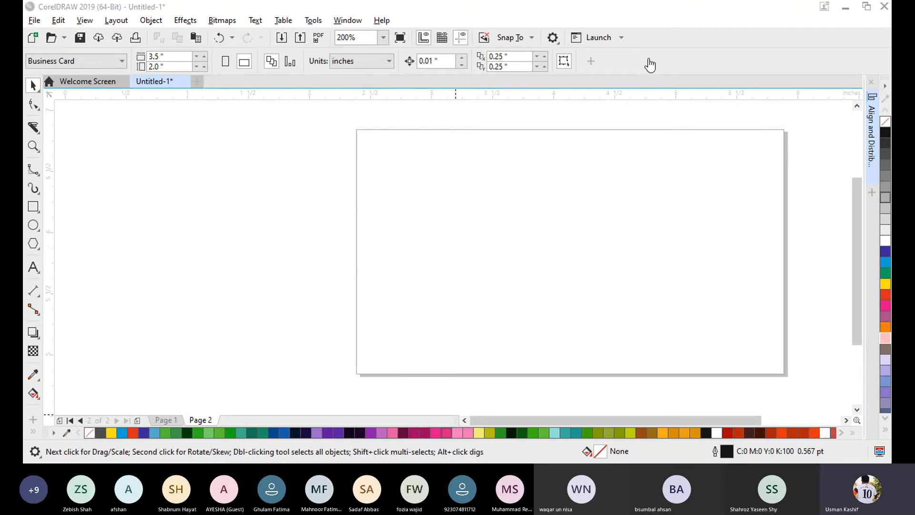
pyautogui.click(95, 307)
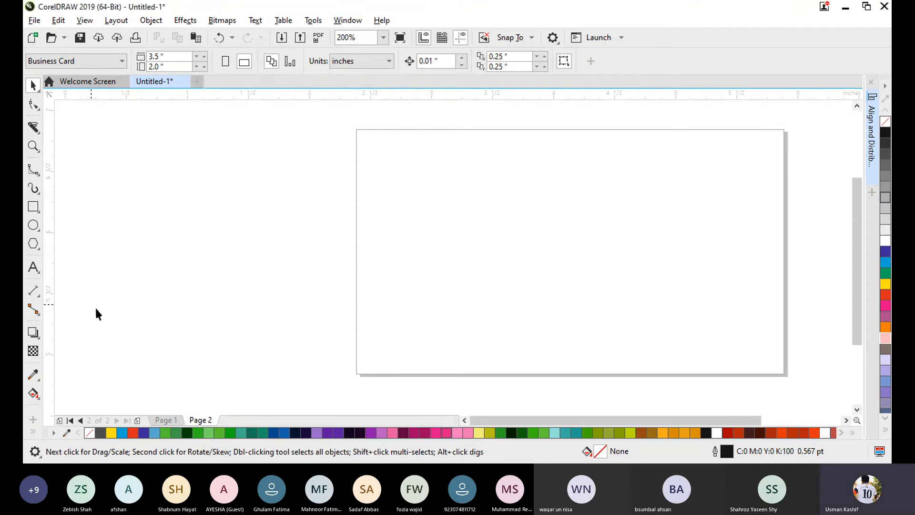
pyautogui.click(672, 11)
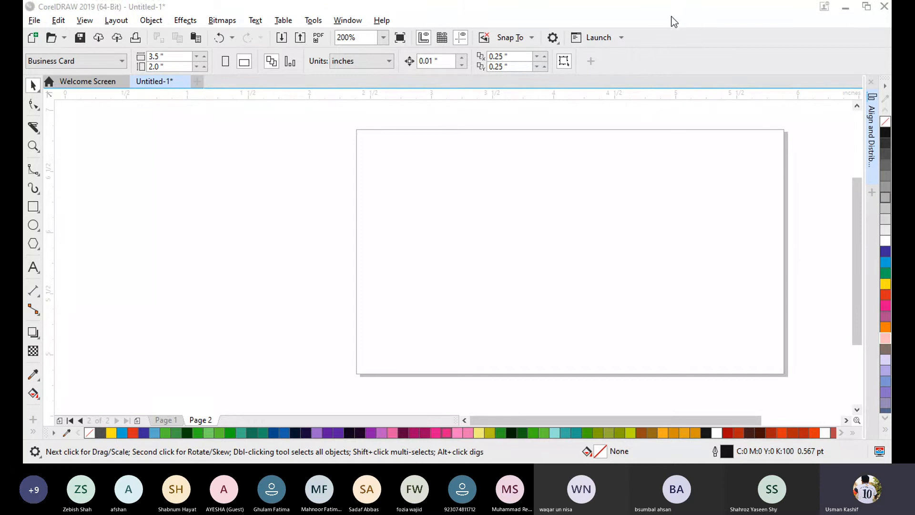
pyautogui.click(572, 215)
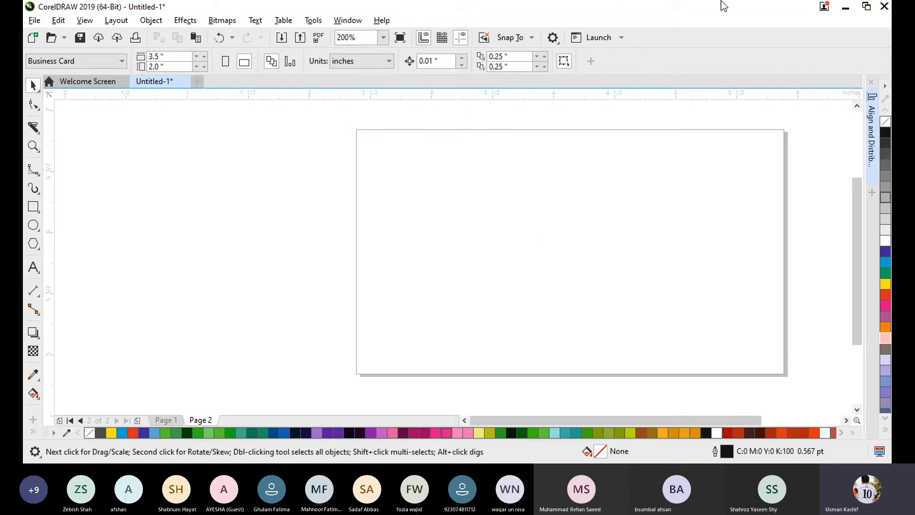
pyautogui.click(664, 21)
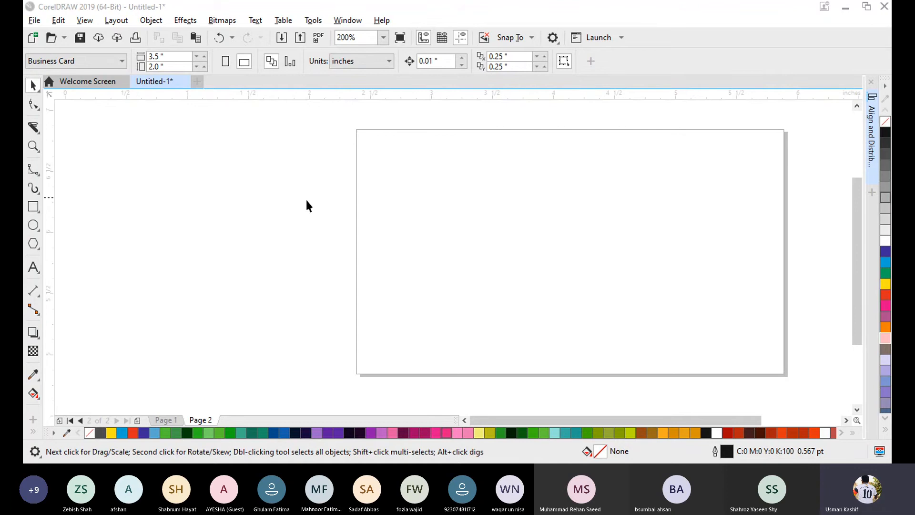
pyautogui.click(259, 186)
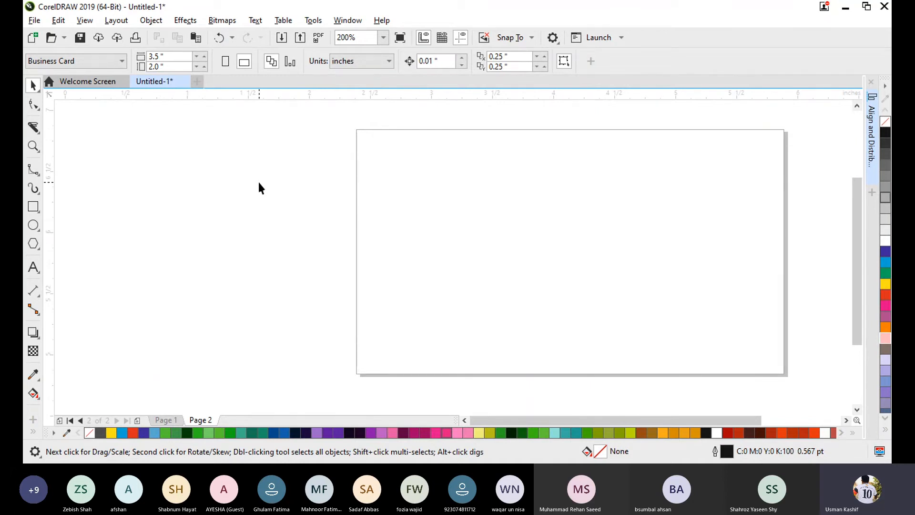
pyautogui.moveTo(505, 422); pyautogui.dragTo(521, 421)
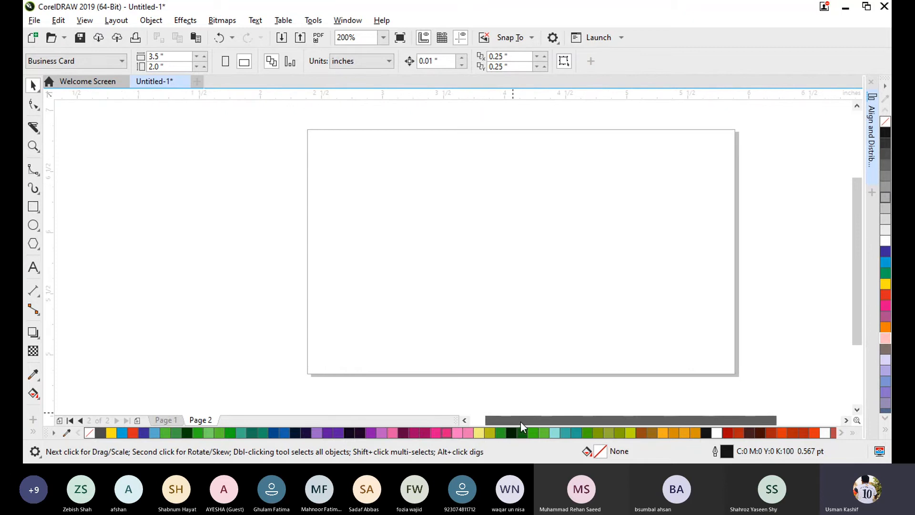
pyautogui.moveTo(693, 424); pyautogui.dragTo(702, 424)
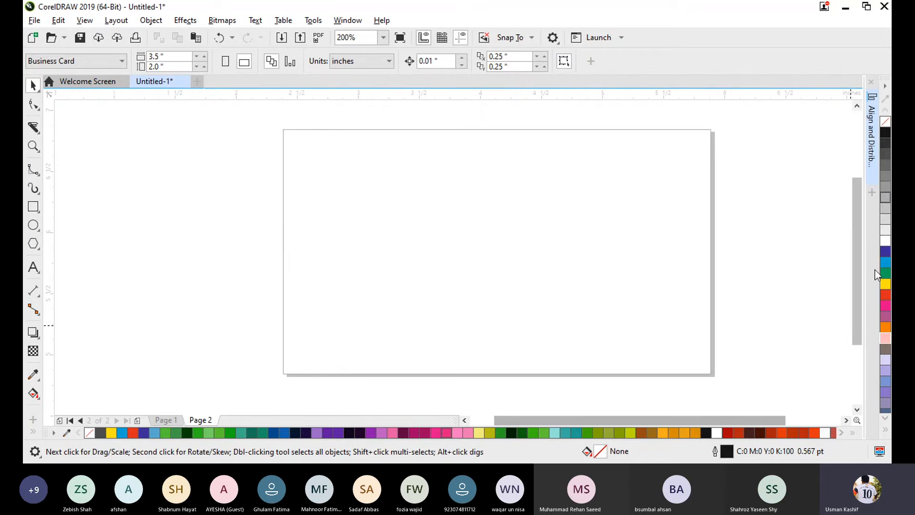
# - Try a Pen tool curve arching about 2.82 by 0.98 inches across the page's lower half, drop its end handle, and delete it
pyautogui.moveTo(856, 238); pyautogui.dragTo(856, 240)
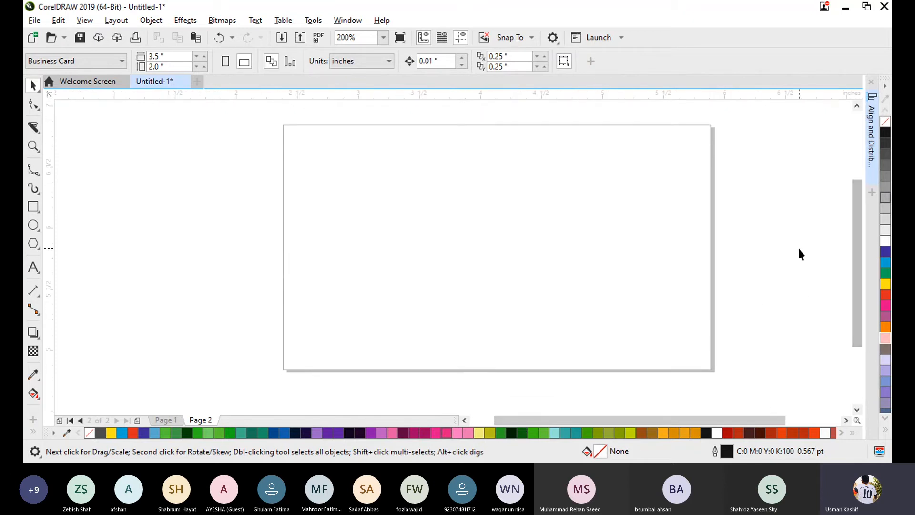
pyautogui.scroll(-1, 797, 249)
pyautogui.scroll(1, 790, 266)
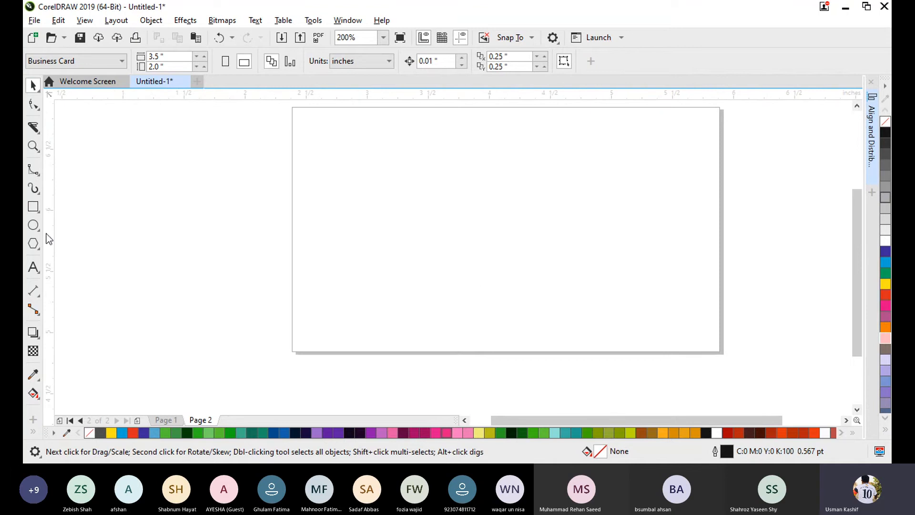
pyautogui.click(37, 173)
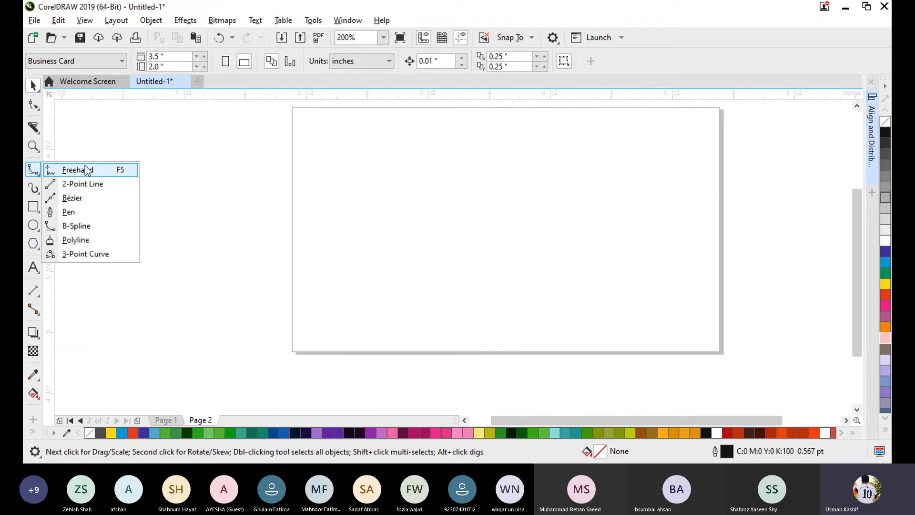
pyautogui.click(71, 213)
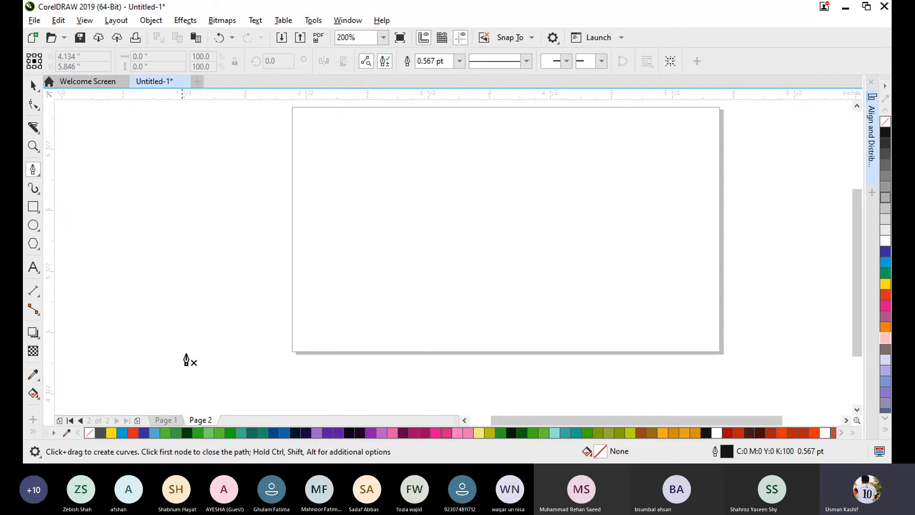
pyautogui.click(208, 357)
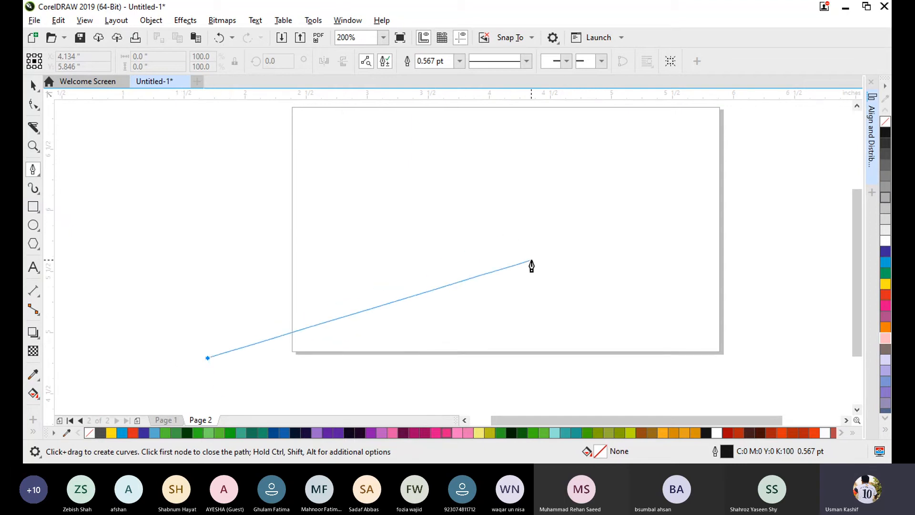
pyautogui.moveTo(552, 259); pyautogui.dragTo(754, 340)
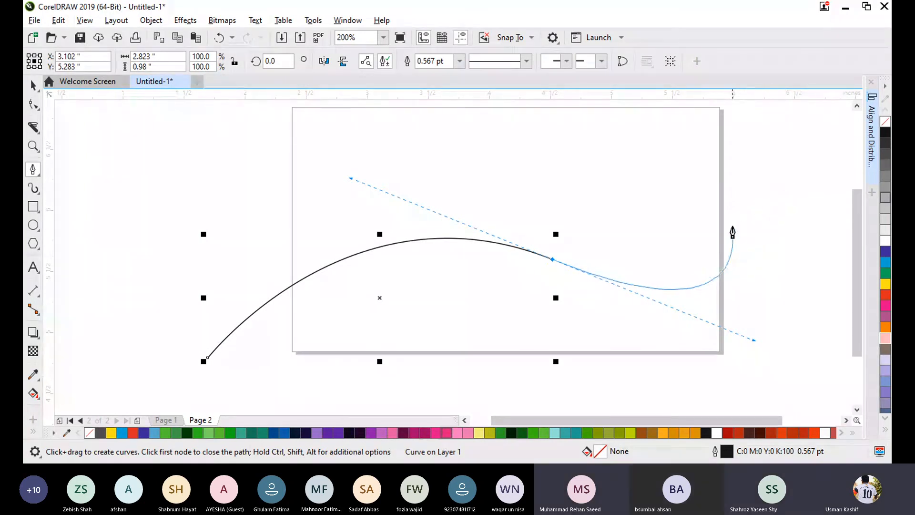
pyautogui.click(552, 259)
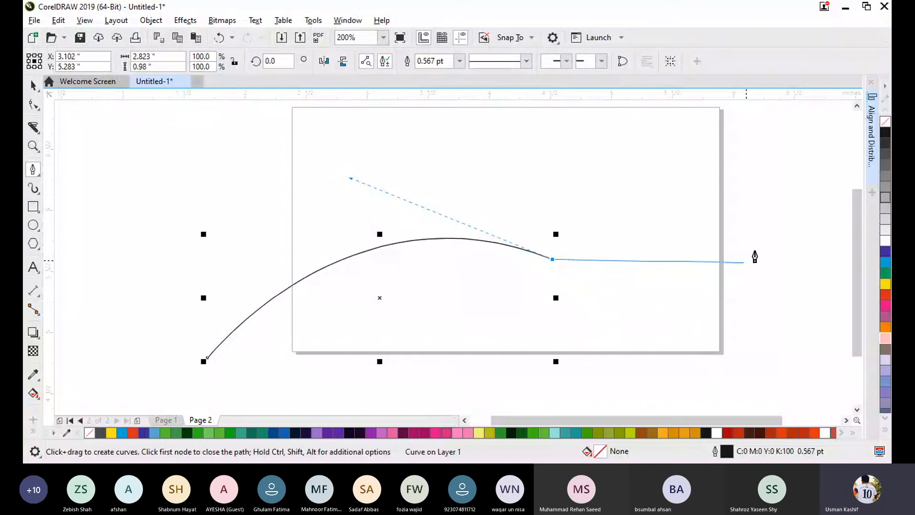
pyautogui.press('Escape')
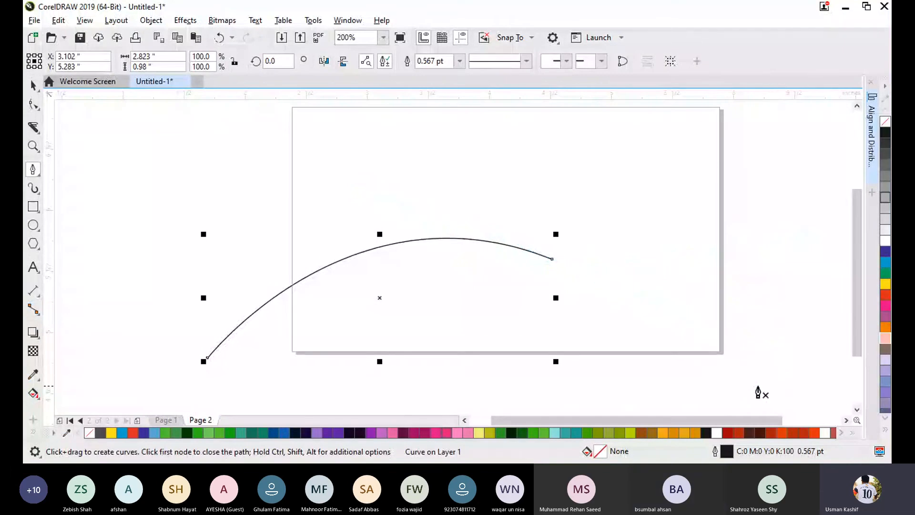
pyautogui.press('Delete')
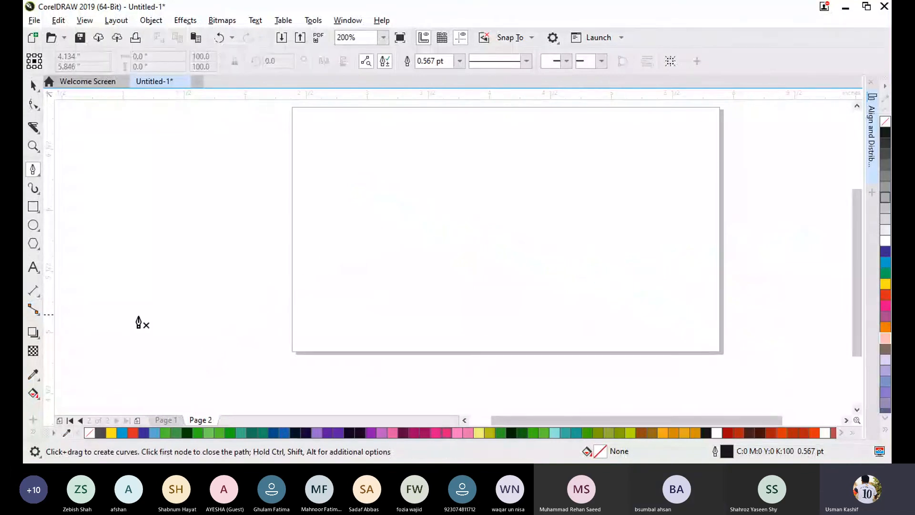
# - Draw a closed shape about 5.11 by 1.79 inches with the Pen tool, with a wavy upper edge and straight sides extending beyond the page
pyautogui.click(189, 361)
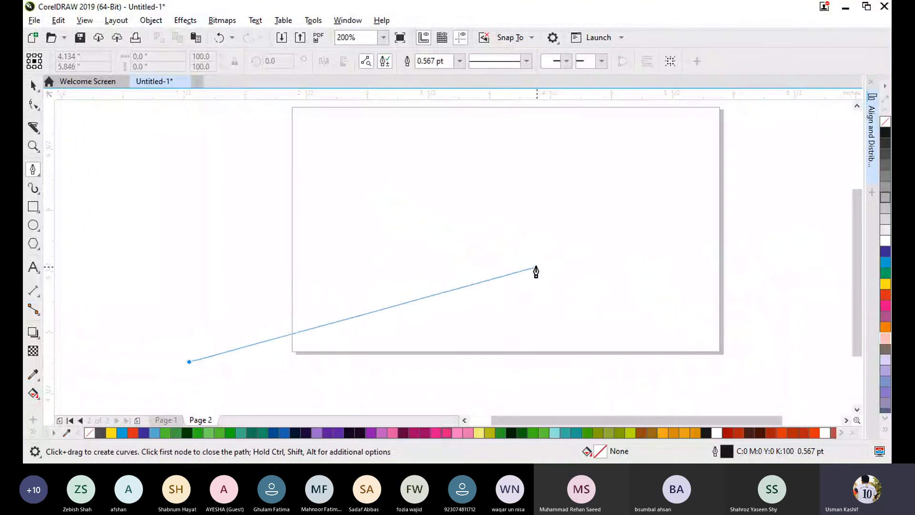
pyautogui.moveTo(533, 259); pyautogui.dragTo(754, 330)
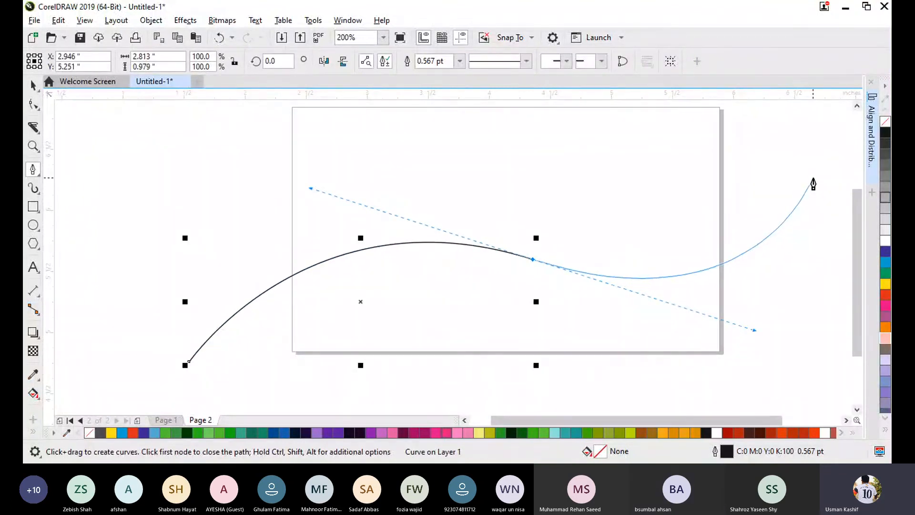
pyautogui.click(813, 177)
pyautogui.click(770, 395)
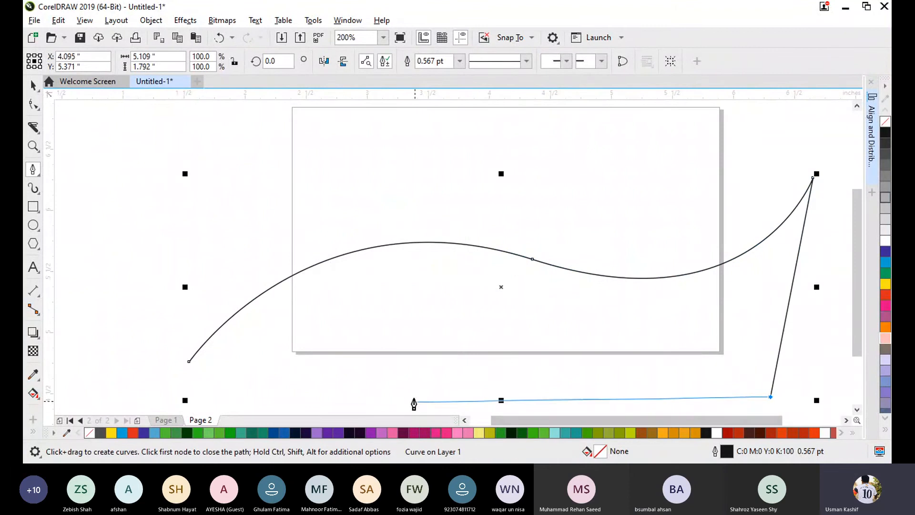
pyautogui.click(230, 394)
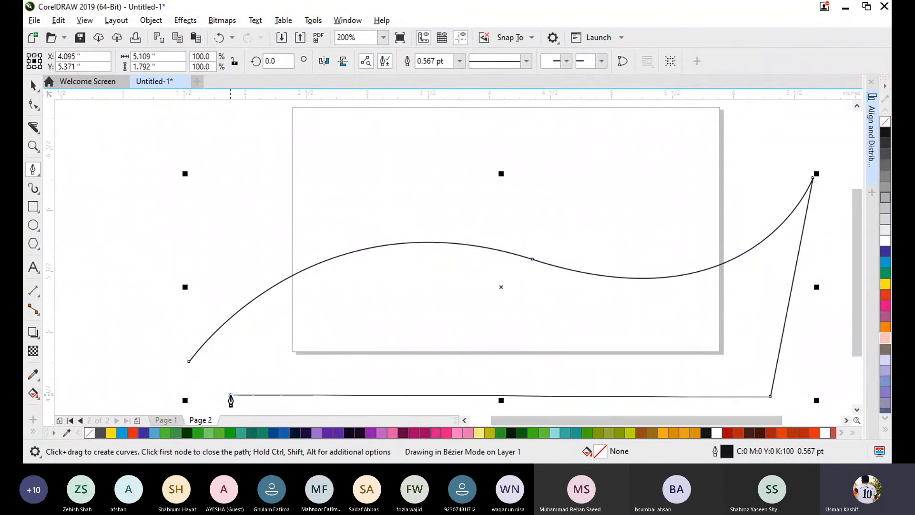
pyautogui.click(189, 361)
pyautogui.click(33, 85)
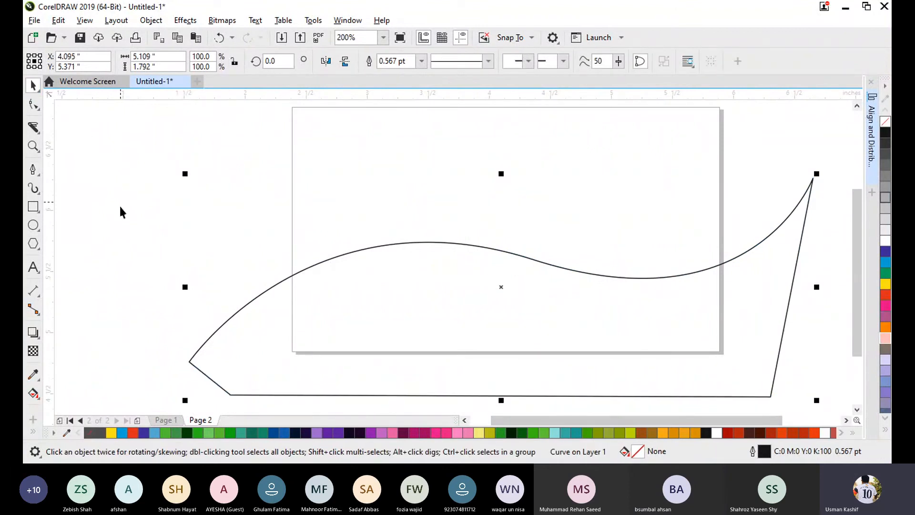
# - Fill the wave shape with blue (C:100 M:100 Y:0 K:0) and set its outline width to None
pyautogui.click(206, 251)
pyautogui.click(738, 257)
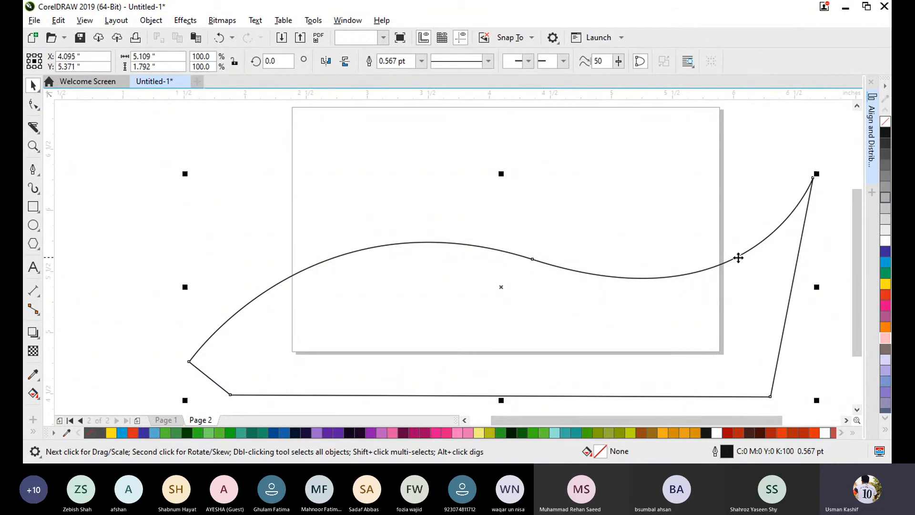
pyautogui.click(887, 252)
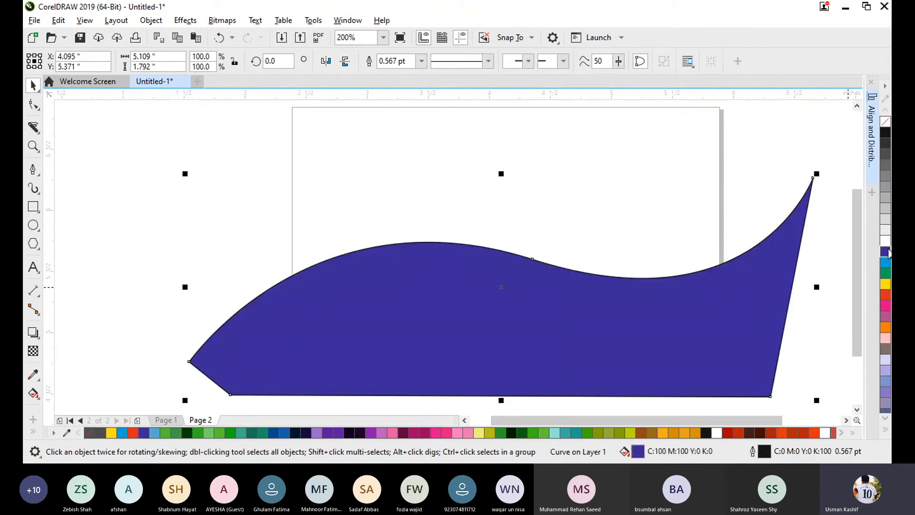
pyautogui.click(421, 61)
pyautogui.click(404, 71)
pyautogui.click(242, 176)
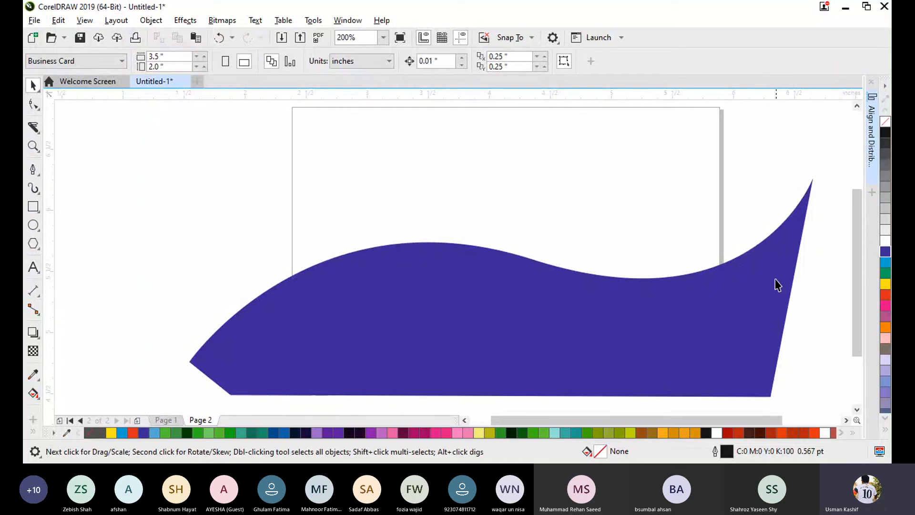
pyautogui.click(455, 316)
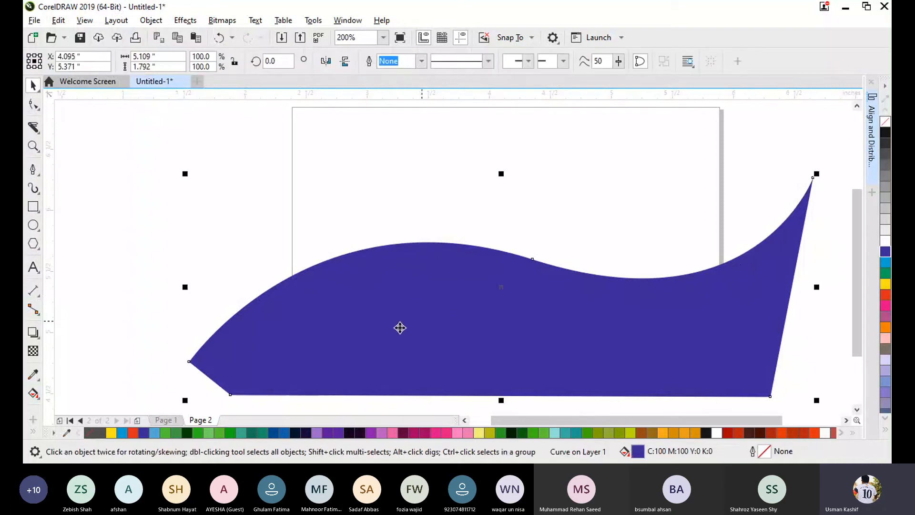
pyautogui.click(111, 234)
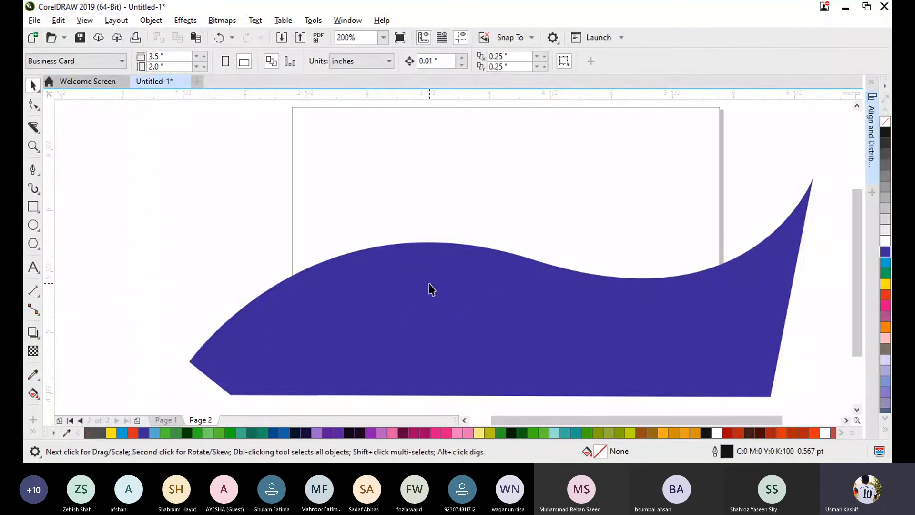
# - Move the blue wave shape down so it sits entirely below the page
pyautogui.scroll(-1, 430, 288)
pyautogui.moveTo(447, 287); pyautogui.dragTo(447, 381)
pyautogui.click(631, 281)
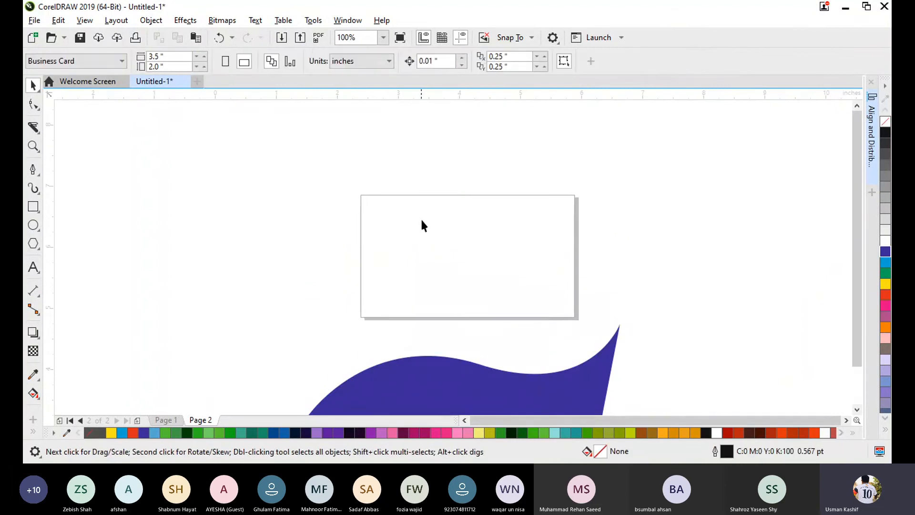
# - Draw a rectangle by hand along the page borders, about 3.49 by 2.01 inches
pyautogui.scroll(1, 528, 250)
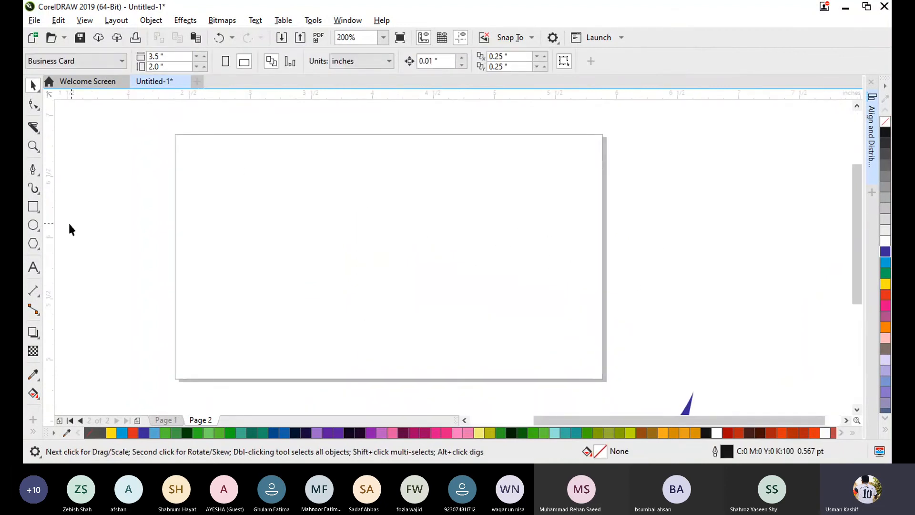
pyautogui.click(34, 206)
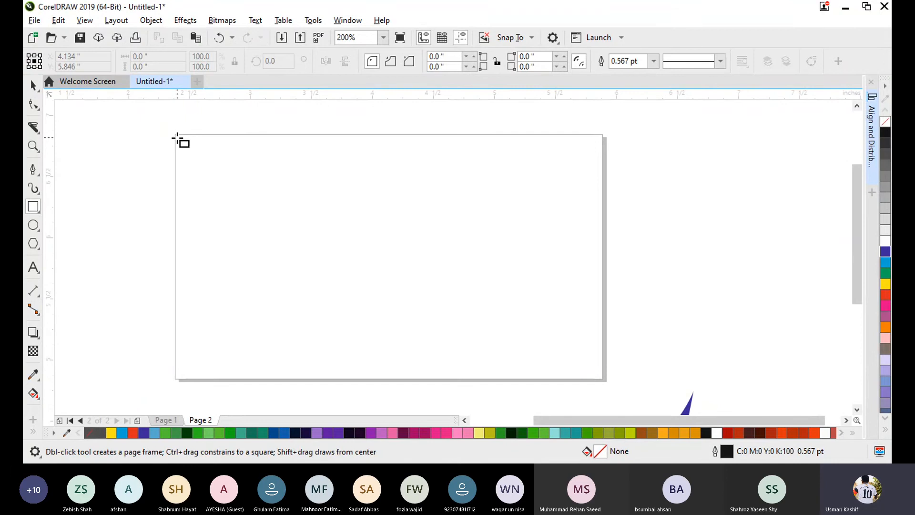
pyautogui.moveTo(176, 134); pyautogui.dragTo(602, 380)
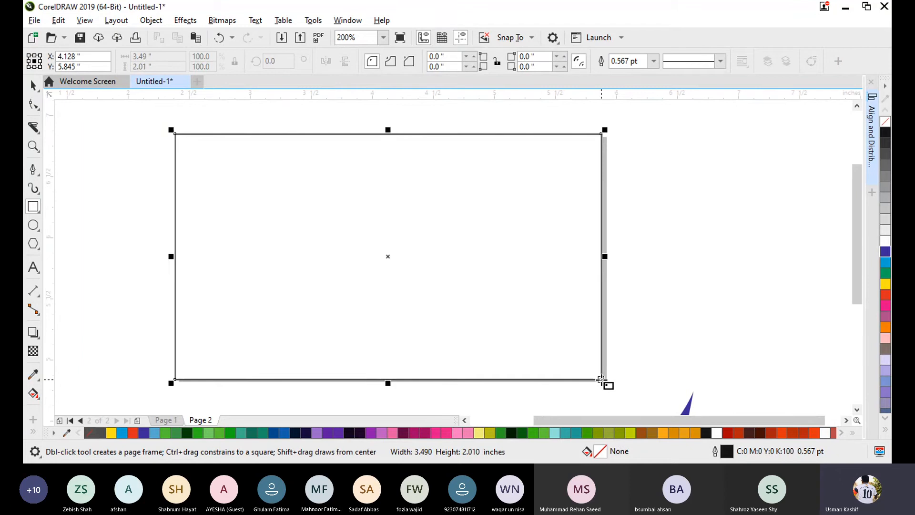
pyautogui.click(33, 85)
pyautogui.click(497, 281)
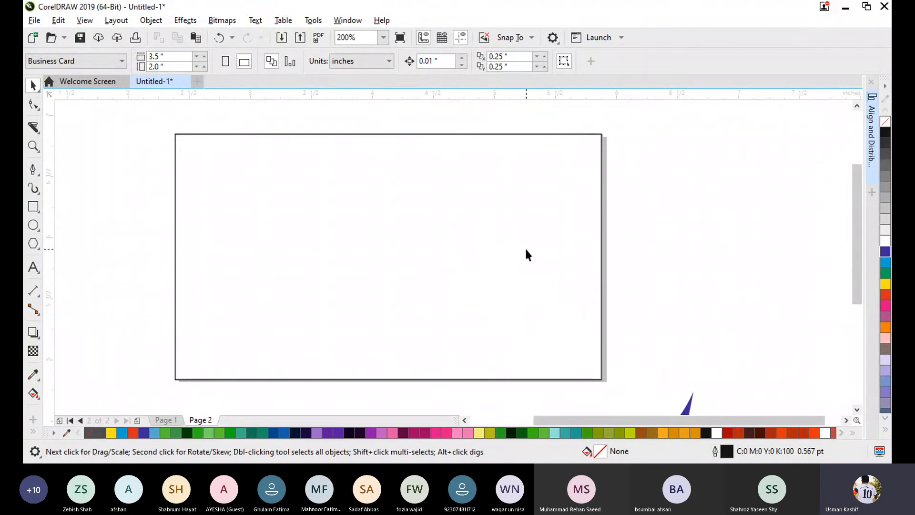
# - Delete the hand-drawn rectangle around the page
pyautogui.scroll(-2, 544, 242)
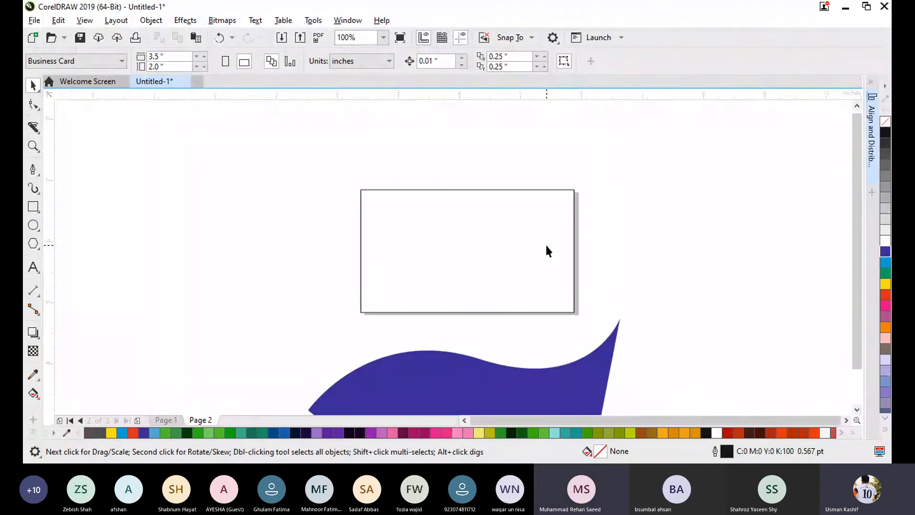
pyautogui.scroll(1, 492, 274)
pyautogui.scroll(-1, 492, 274)
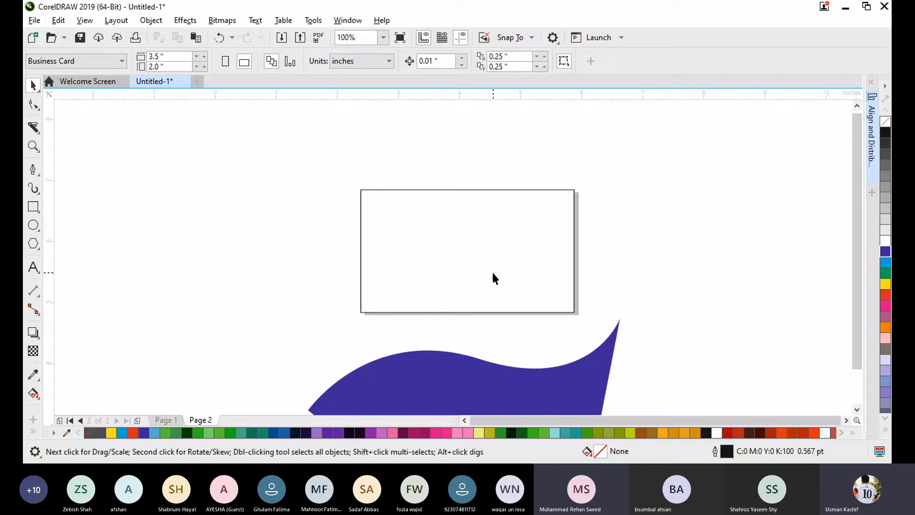
pyautogui.click(510, 312)
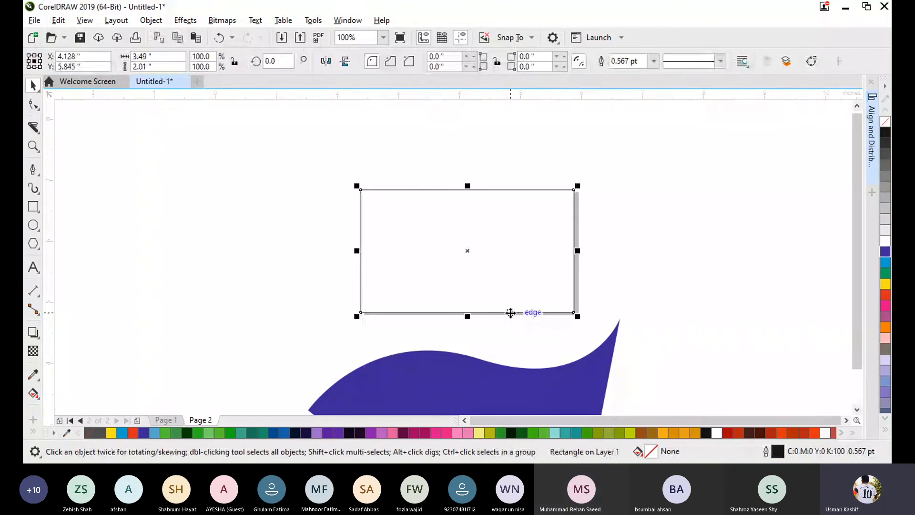
pyautogui.click(478, 308)
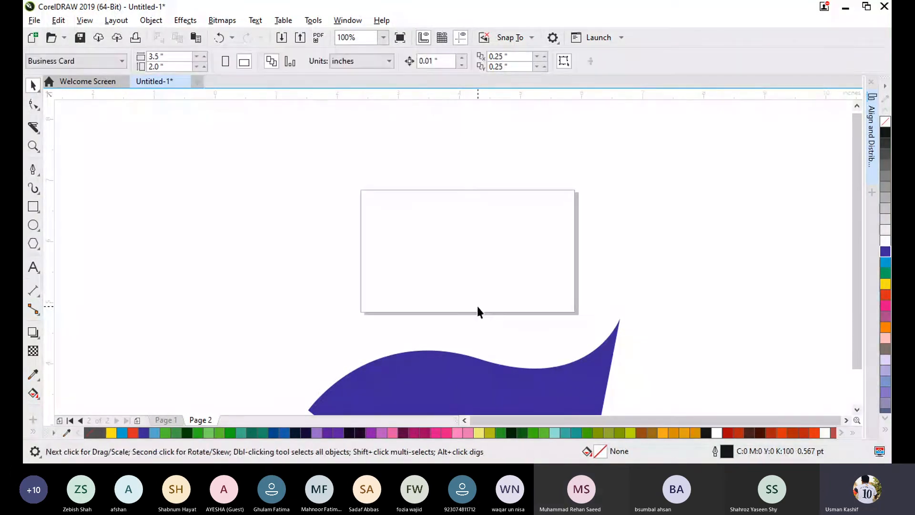
# - Create an automatic page frame rectangle matching the 3.5 by 2.0 inch business card page
pyautogui.doubleClick(30, 210)
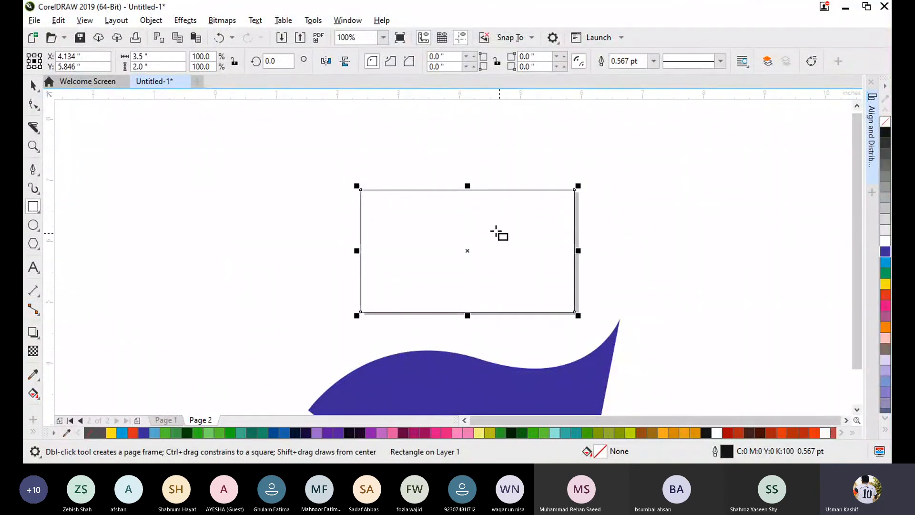
pyautogui.click(33, 86)
pyautogui.click(254, 202)
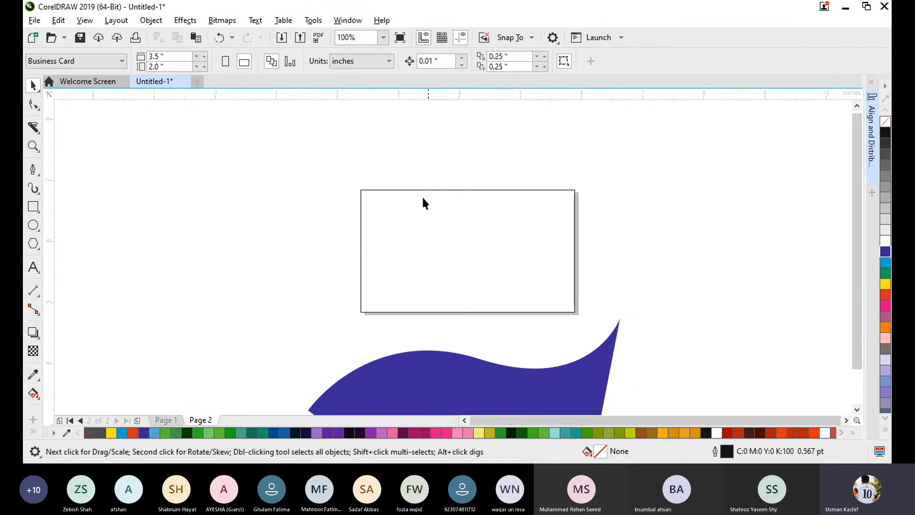
pyautogui.click(392, 190)
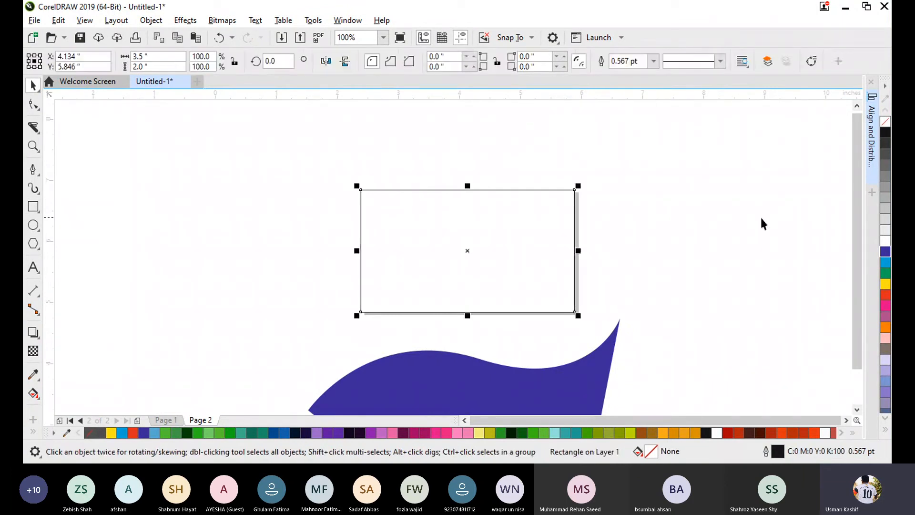
pyautogui.click(761, 218)
# - Move the blue wave shape up over the page's lower half and PowerClip it inside the page frame
pyautogui.click(496, 395)
pyautogui.moveTo(487, 293)
pyautogui.mouseDown()
pyautogui.moveTo(479, 304)
pyautogui.moveTo(492, 298)
pyautogui.mouseUp()
pyautogui.rightClick(534, 289)
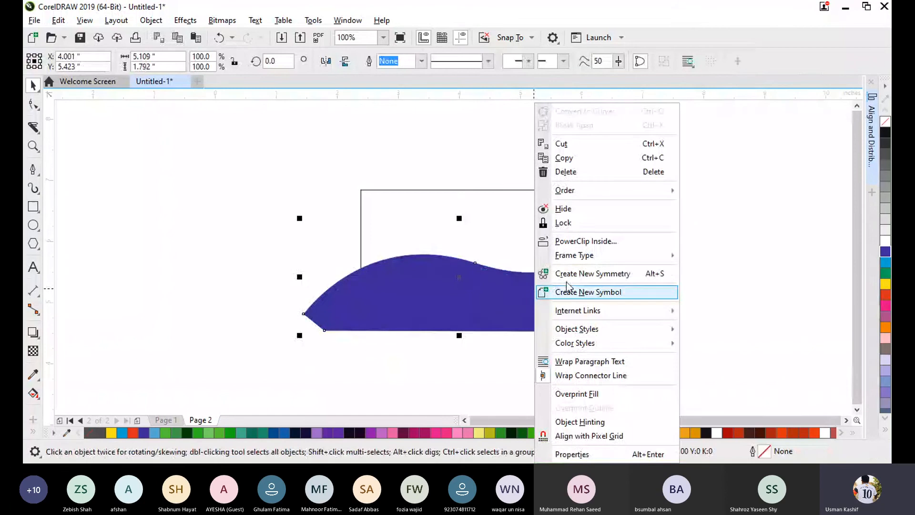
pyautogui.click(575, 238)
pyautogui.click(576, 237)
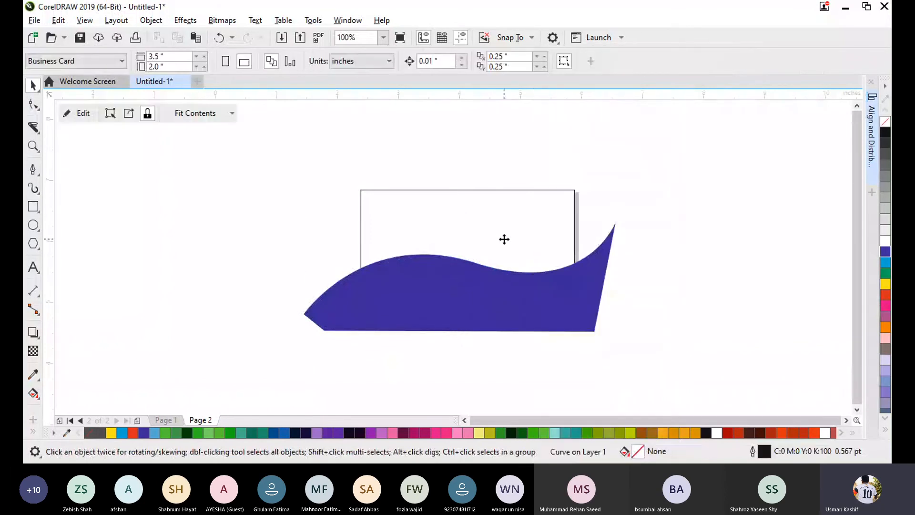
pyautogui.click(665, 272)
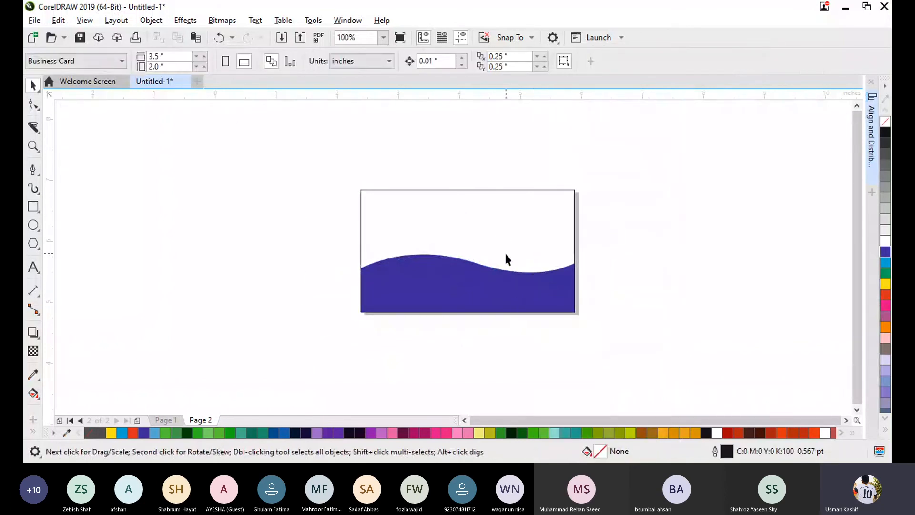
# - Set the outline width of the PowerClip page frame to None
pyautogui.scroll(1, 504, 253)
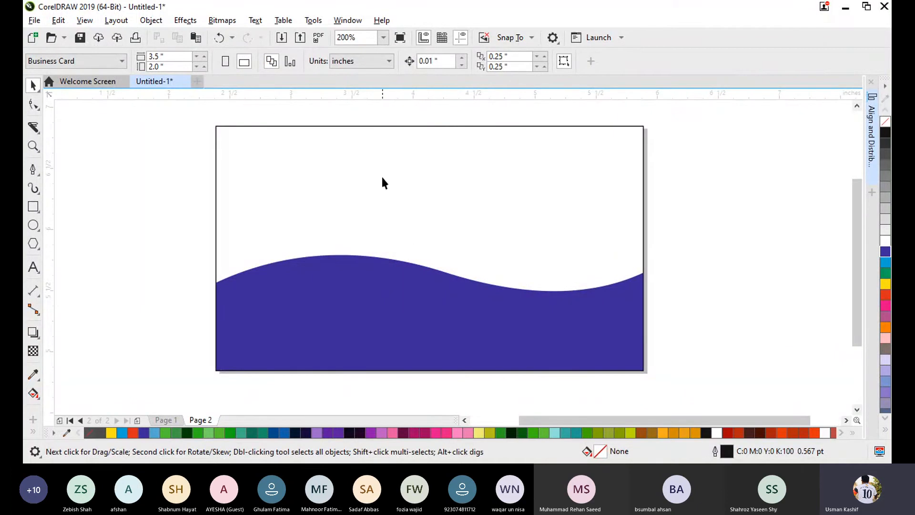
pyautogui.click(378, 126)
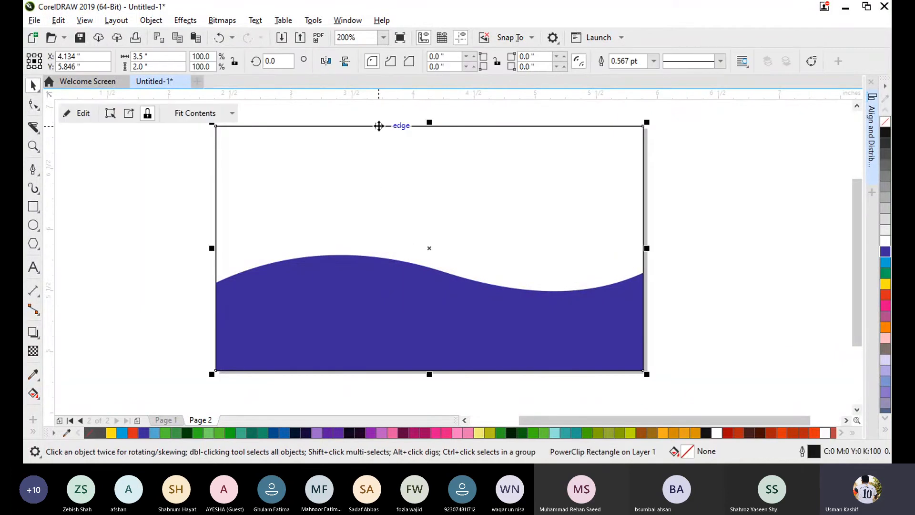
pyautogui.click(653, 61)
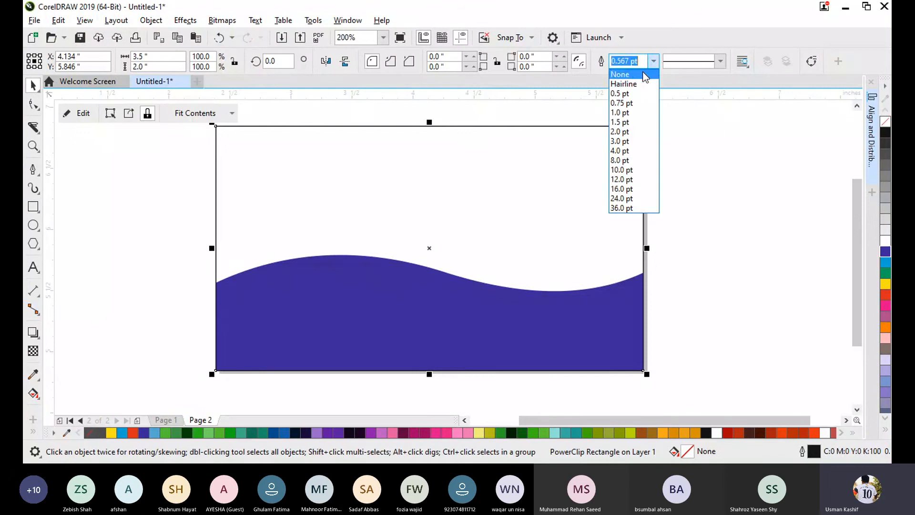
pyautogui.click(634, 74)
pyautogui.click(726, 148)
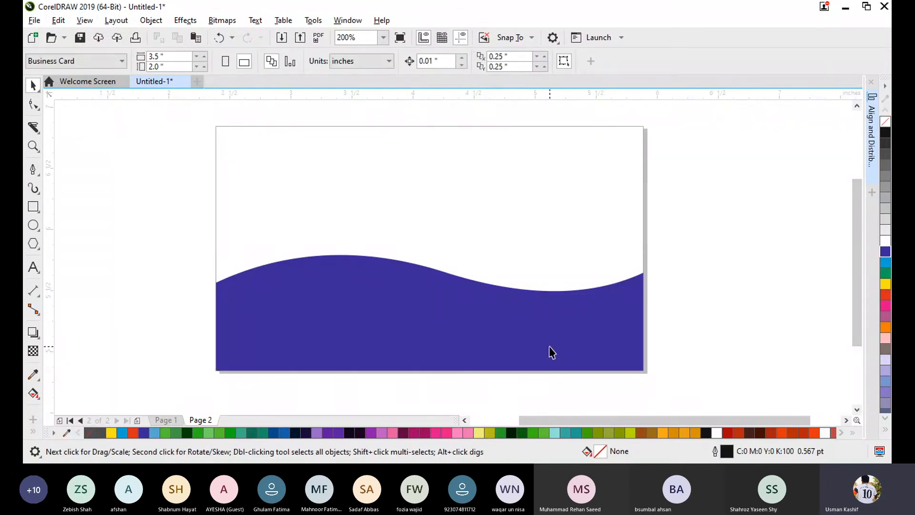
# - Set the outline width of the PowerClip page frame to 1.0 pt
pyautogui.click(457, 132)
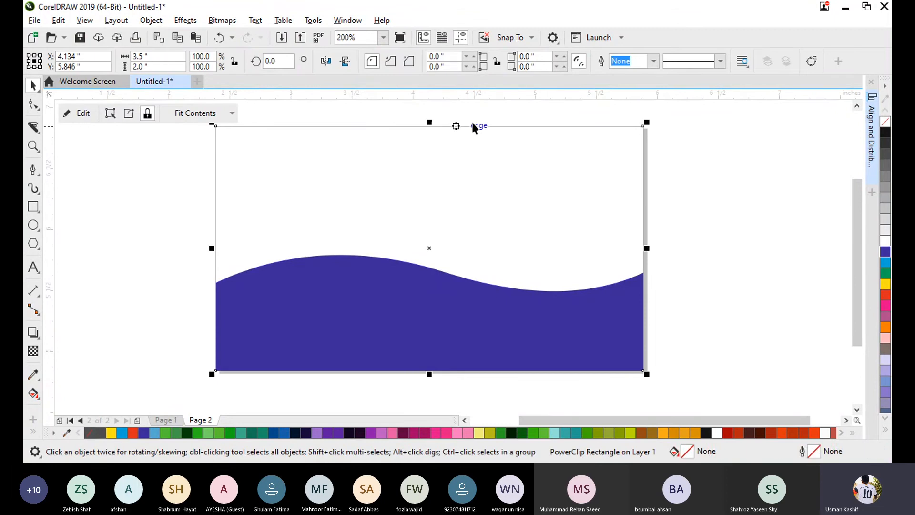
pyautogui.click(654, 64)
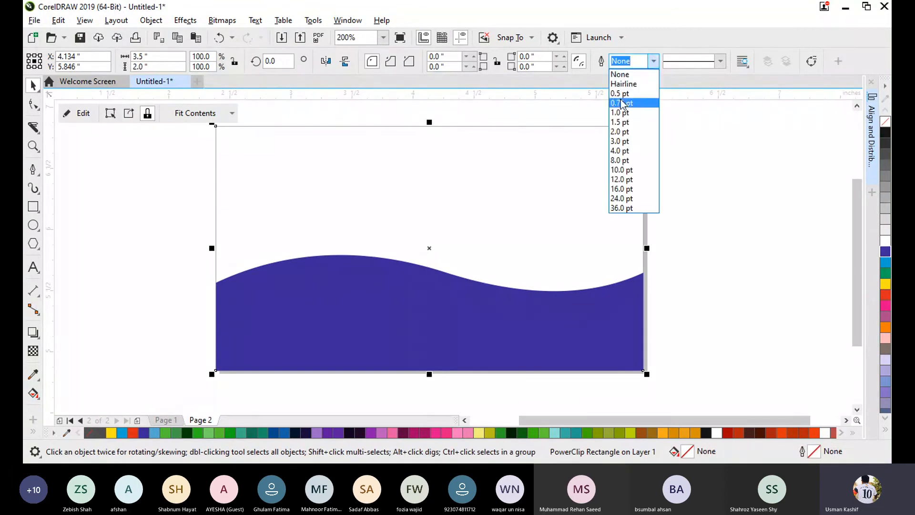
pyautogui.click(624, 123)
pyautogui.click(487, 178)
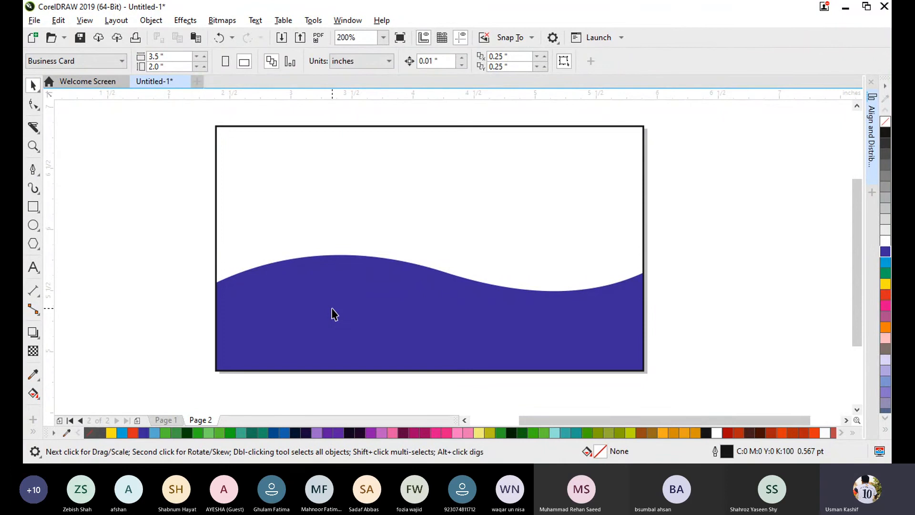
# - Draw a circle about 0.8 inch across left of the page, fill it yellow and remove its outline
pyautogui.click(33, 225)
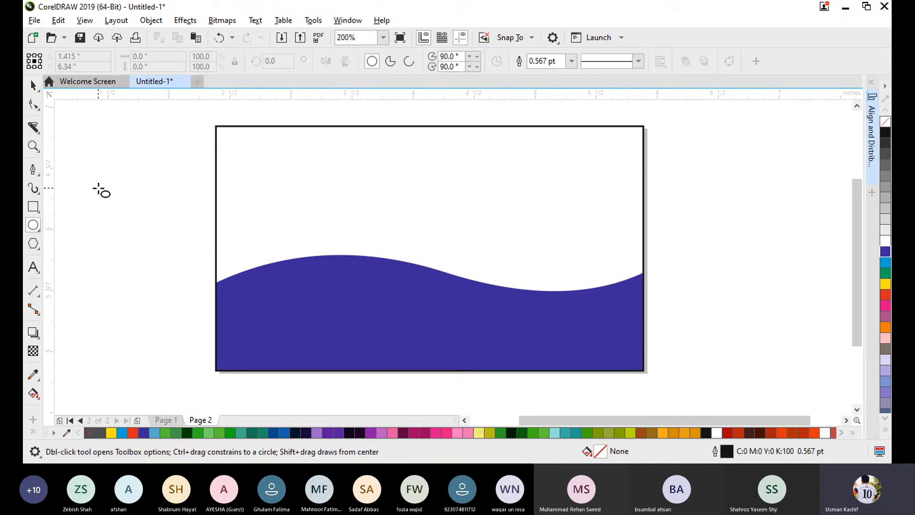
pyautogui.moveTo(97, 187); pyautogui.dragTo(195, 286)
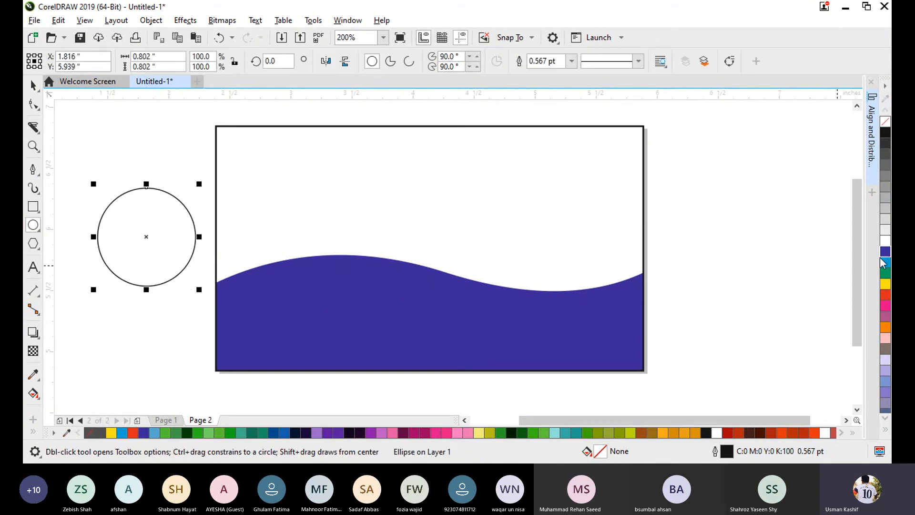
pyautogui.click(884, 284)
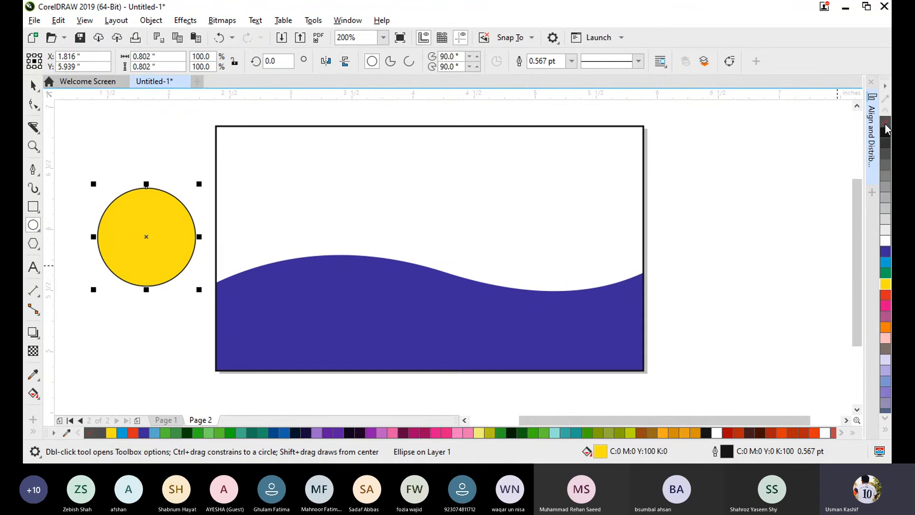
pyautogui.rightClick(884, 122)
pyautogui.click(33, 85)
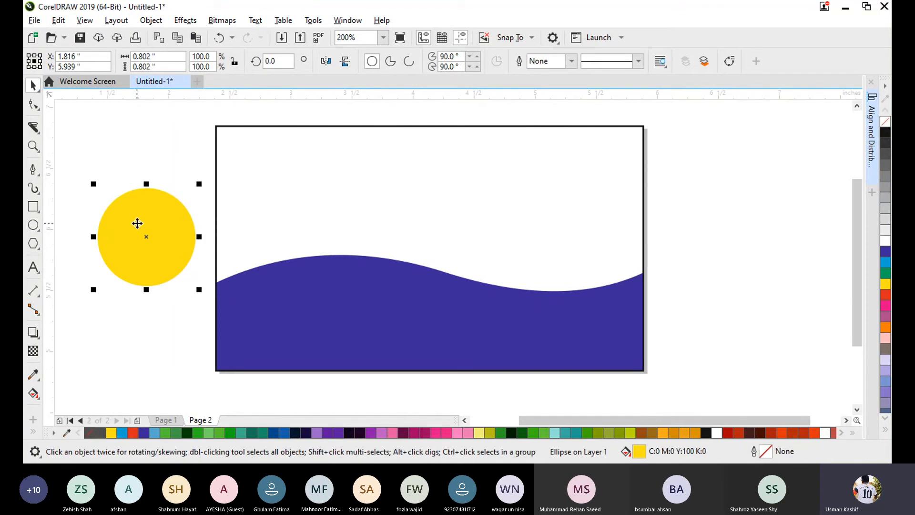
# - PowerClip the yellow circle inside the page frame
pyautogui.rightClick(137, 223)
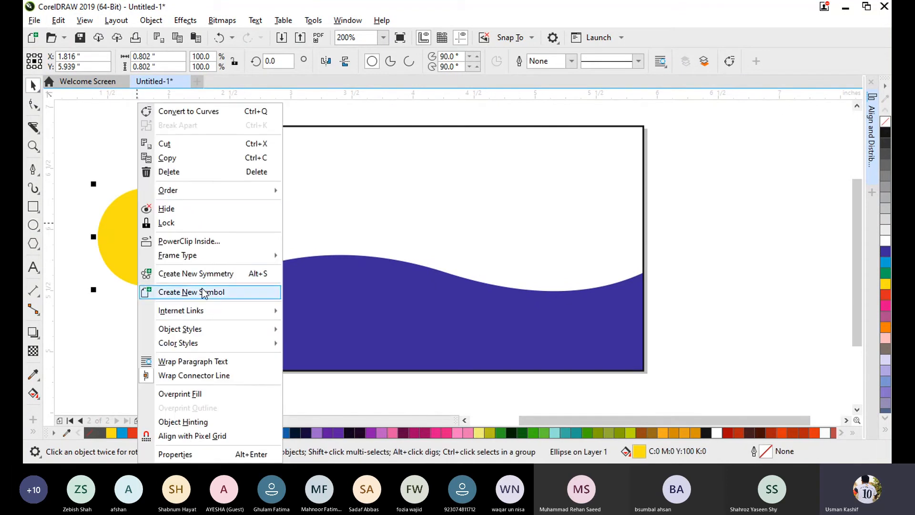
pyautogui.click(201, 241)
pyautogui.click(437, 198)
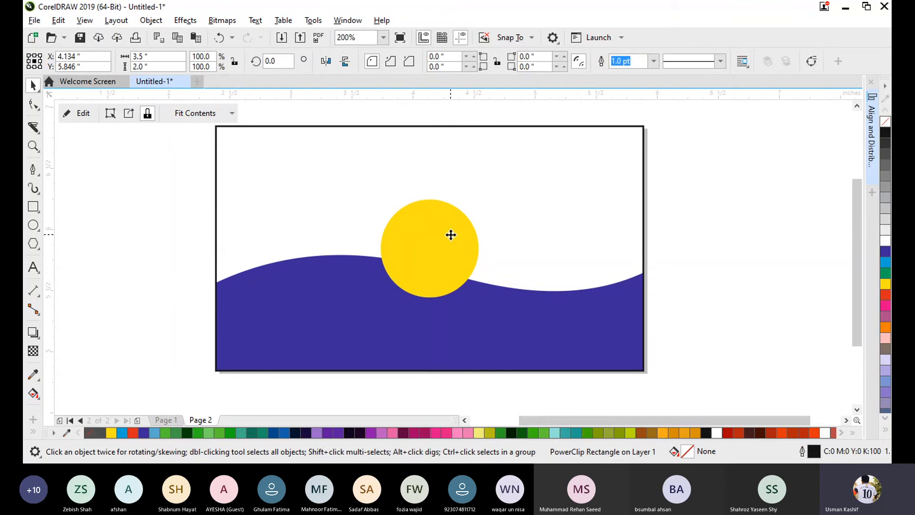
# - Edit the PowerClip contents, moving the yellow circle over the page's upper-right corner and enlarging it to about 1.02 inches
pyautogui.click(76, 113)
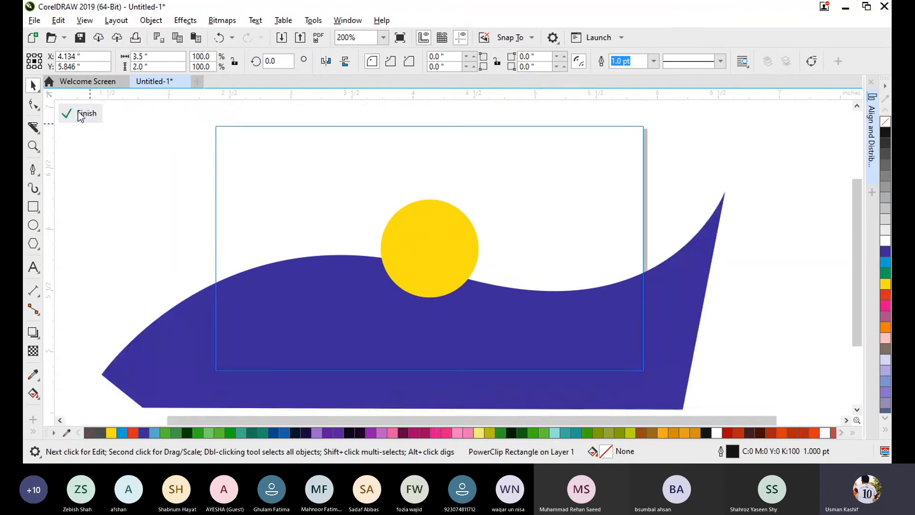
pyautogui.click(415, 250)
pyautogui.moveTo(425, 247); pyautogui.dragTo(625, 159)
pyautogui.moveTo(675, 204); pyautogui.dragTo(702, 233)
pyautogui.moveTo(622, 169); pyautogui.dragTo(598, 156)
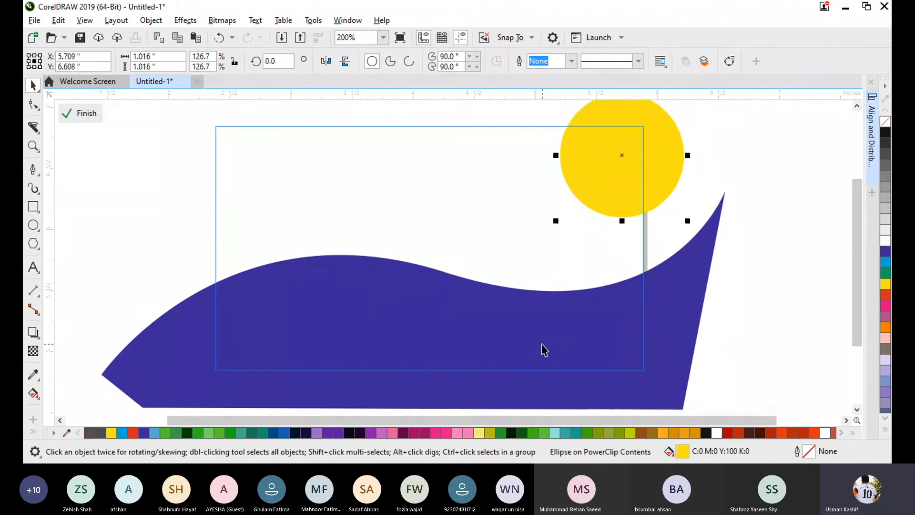
# - Shift the blue wave slightly down and right within the PowerClip and finish editing its contents
pyautogui.moveTo(476, 332); pyautogui.dragTo(494, 348)
pyautogui.click(77, 118)
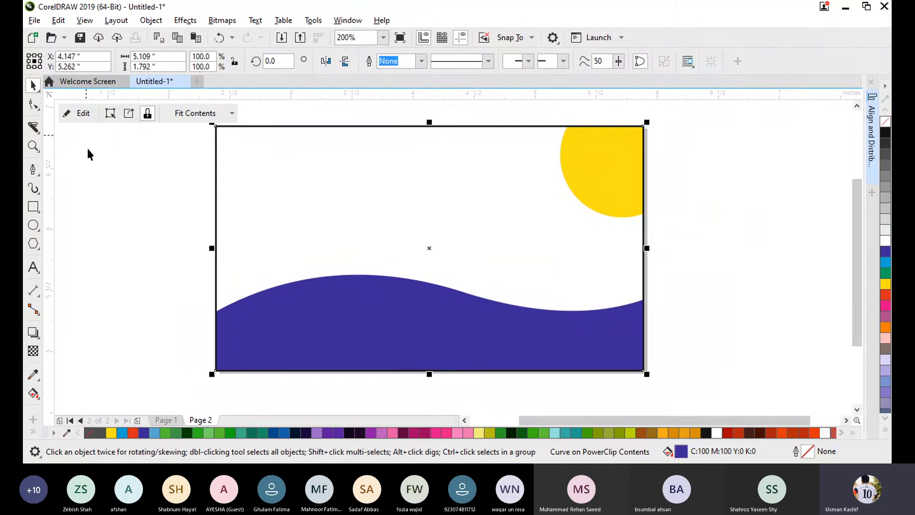
pyautogui.click(113, 208)
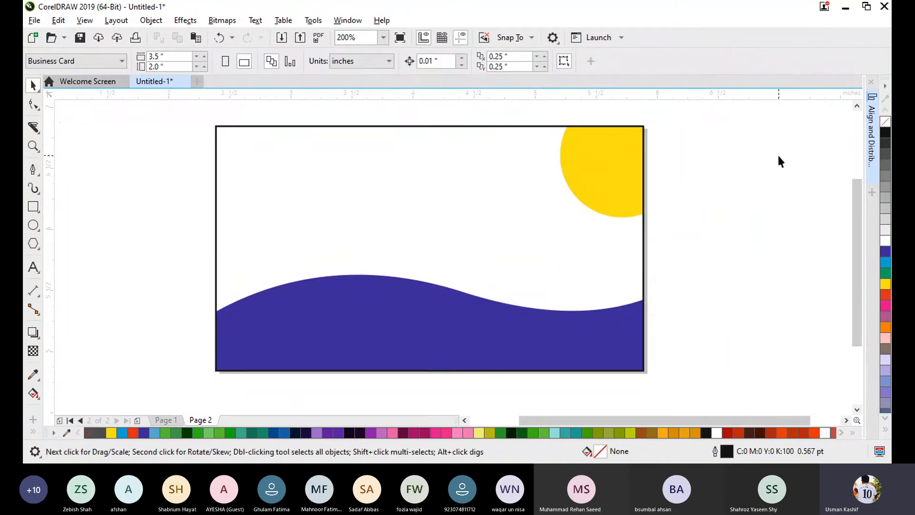
# - Try a Hairline outline on the PowerClip page frame, and set its outline width to None
pyautogui.click(541, 127)
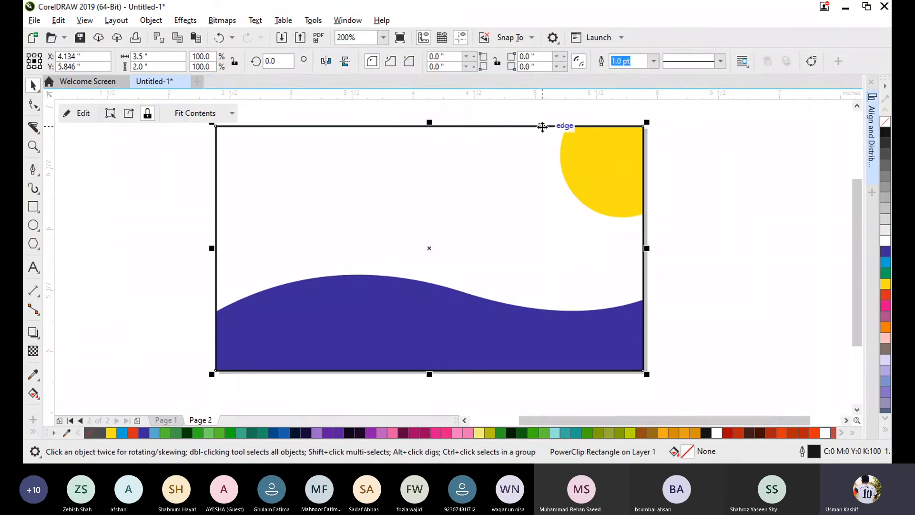
pyautogui.click(654, 61)
pyautogui.click(624, 83)
pyautogui.click(653, 61)
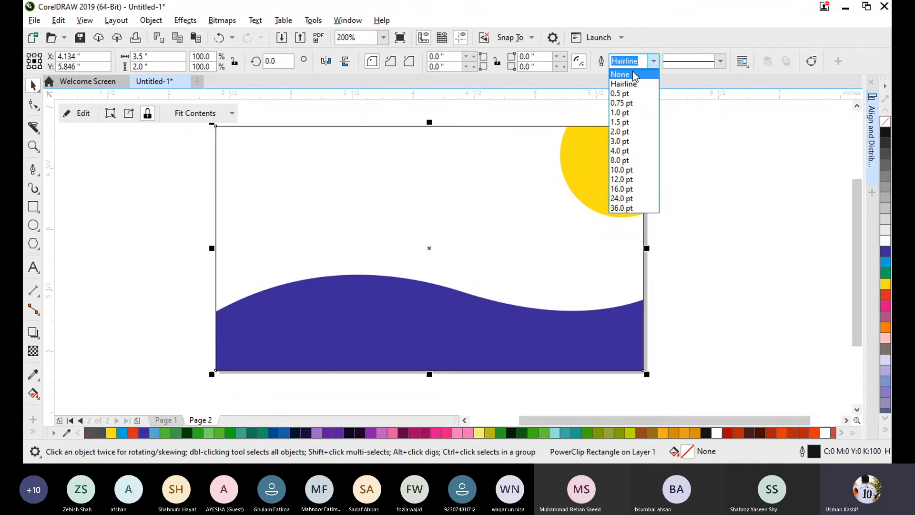
pyautogui.click(633, 73)
pyautogui.click(94, 225)
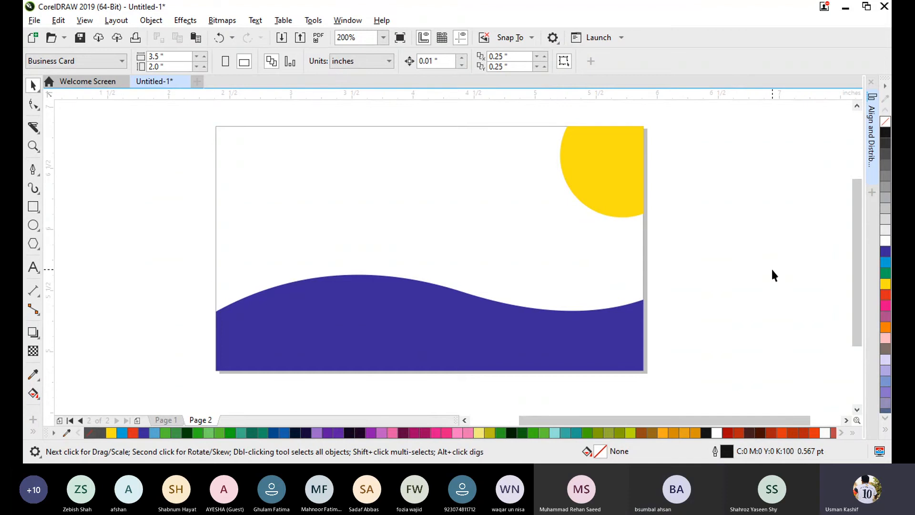
pyautogui.click(33, 170)
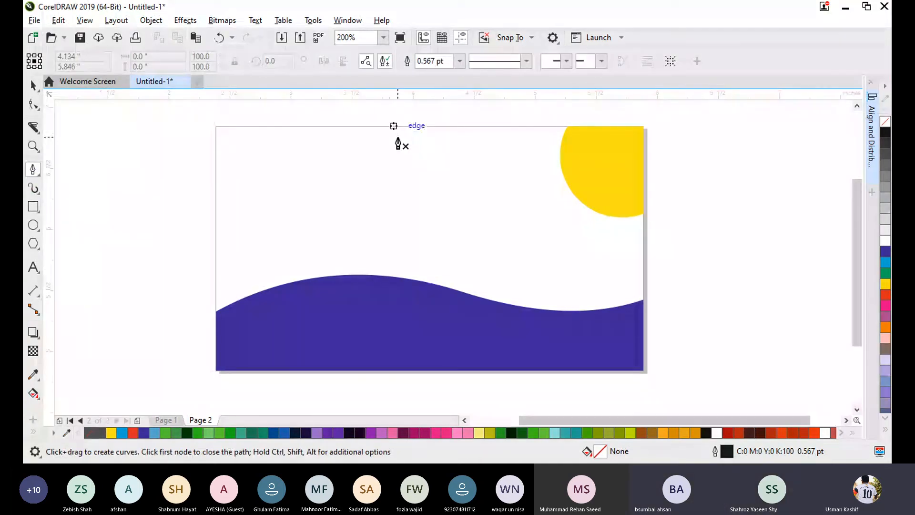
pyautogui.click(33, 85)
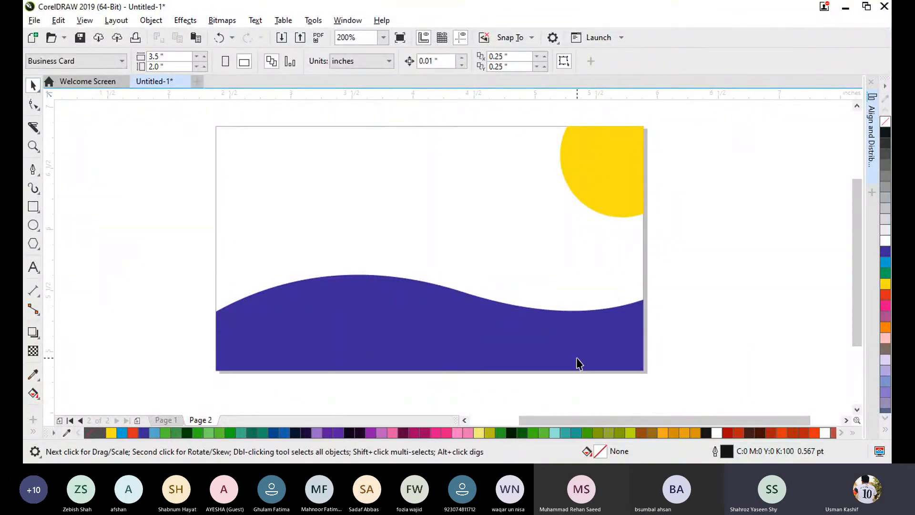
pyautogui.click(602, 339)
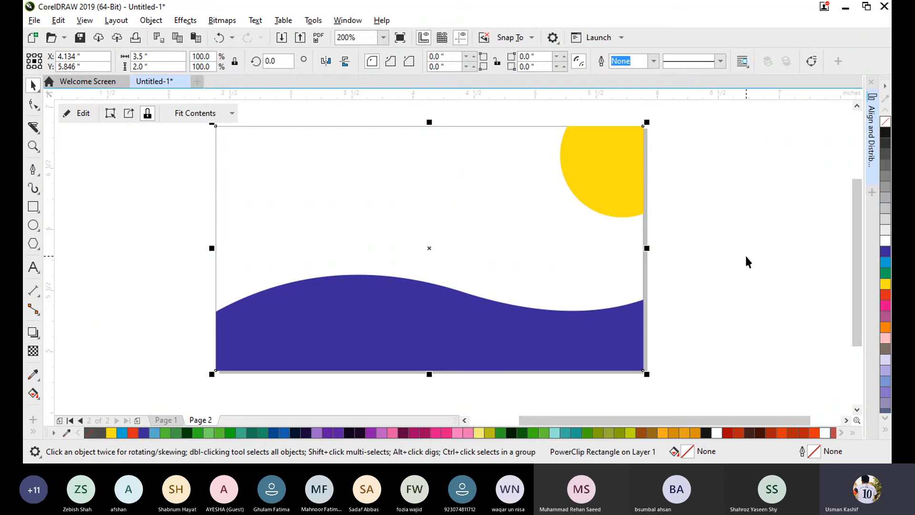
pyautogui.click(759, 249)
pyautogui.moveTo(174, 124); pyautogui.dragTo(706, 398)
pyautogui.click(779, 295)
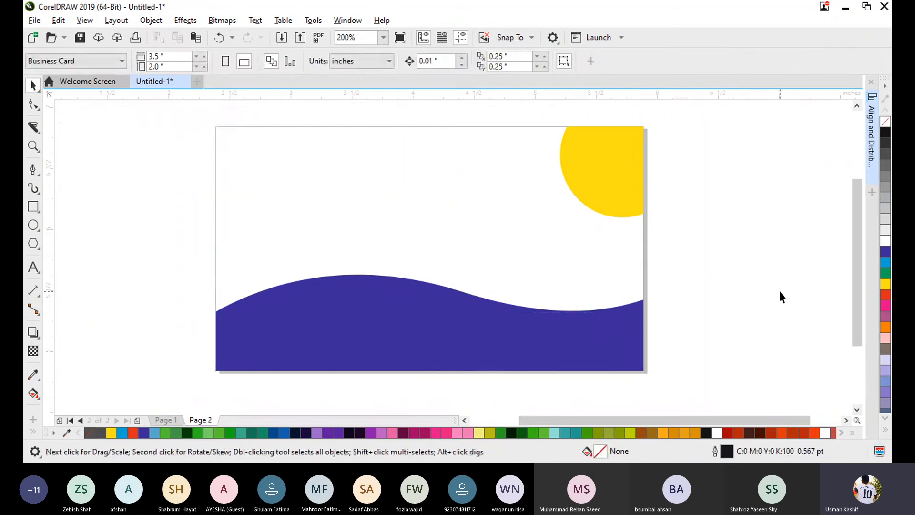
# - Lock the PowerClip page frame so the business card background cannot be moved
pyautogui.click(342, 127)
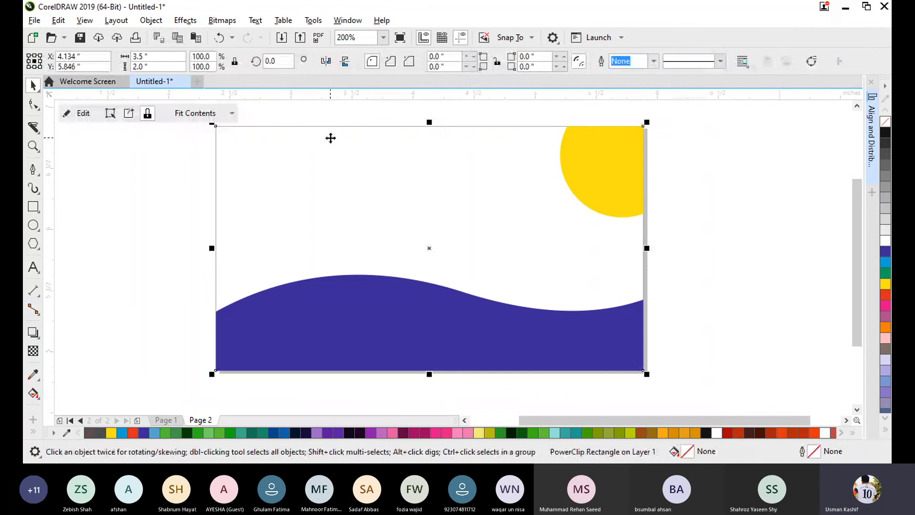
pyautogui.rightClick(331, 139)
pyautogui.click(365, 242)
pyautogui.click(740, 192)
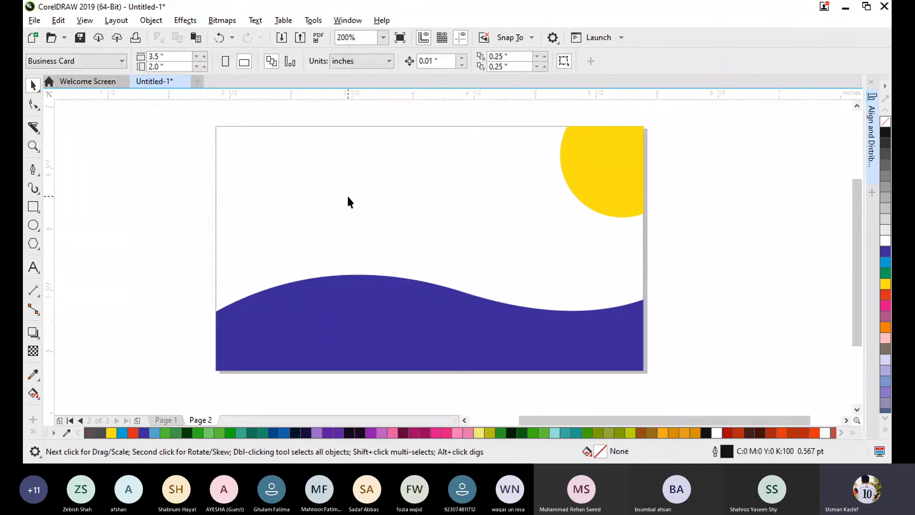
# - Unlock the PowerClip page frame containing the wave and the yellow circle
pyautogui.click(312, 127)
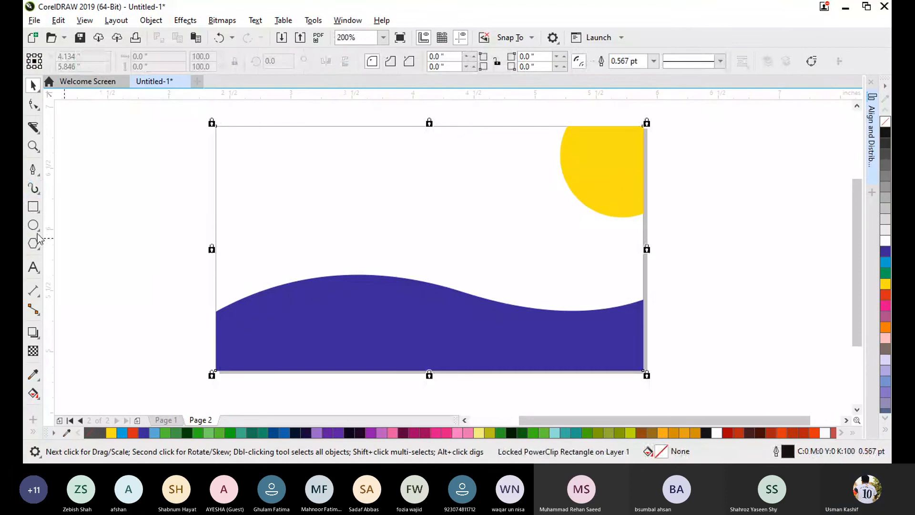
pyautogui.rightClick(308, 125)
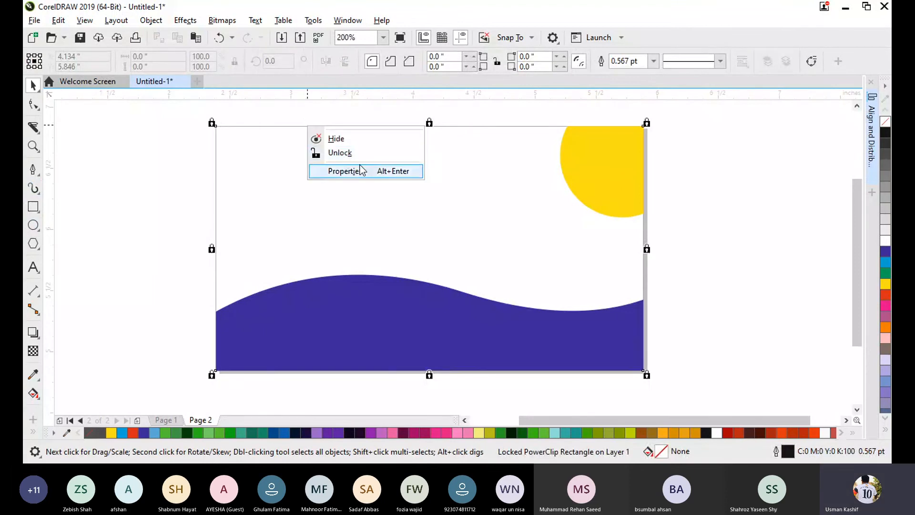
pyautogui.click(359, 157)
pyautogui.click(190, 176)
pyautogui.click(292, 141)
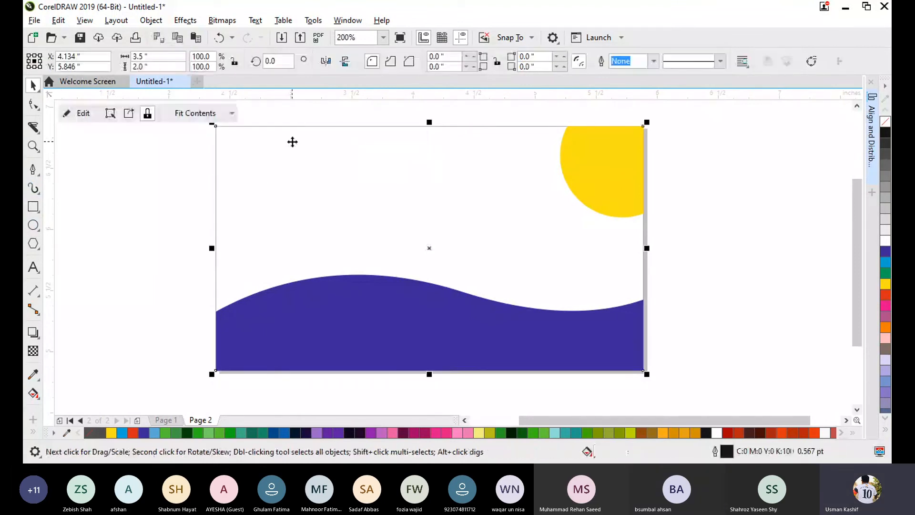
pyautogui.click(661, 196)
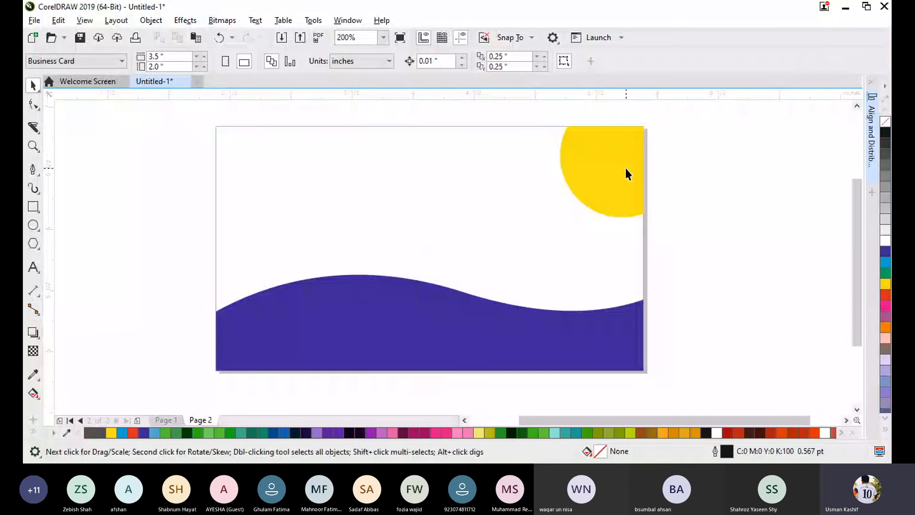
# - Move the PowerClip page frame with its contents about 0.25 inch right and 0.05 inch up from the page position
pyautogui.scroll(-2, 676, 212)
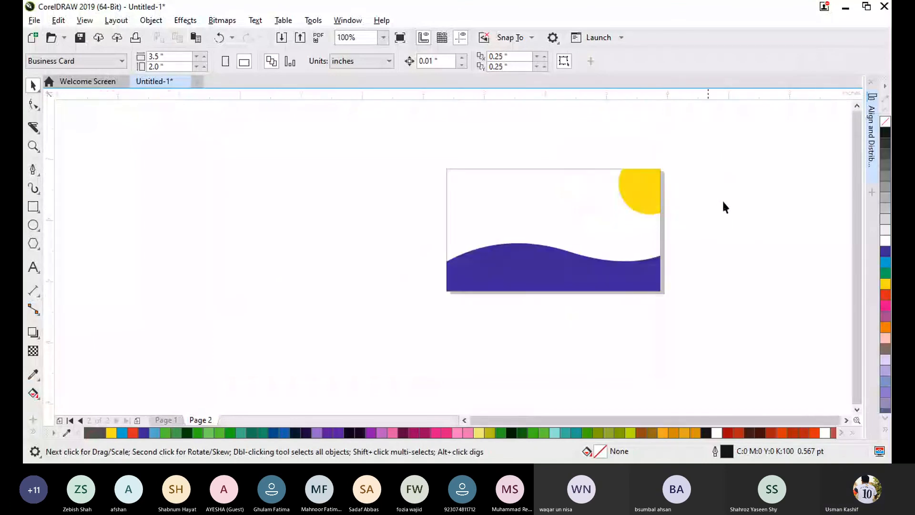
pyautogui.scroll(2, 688, 155)
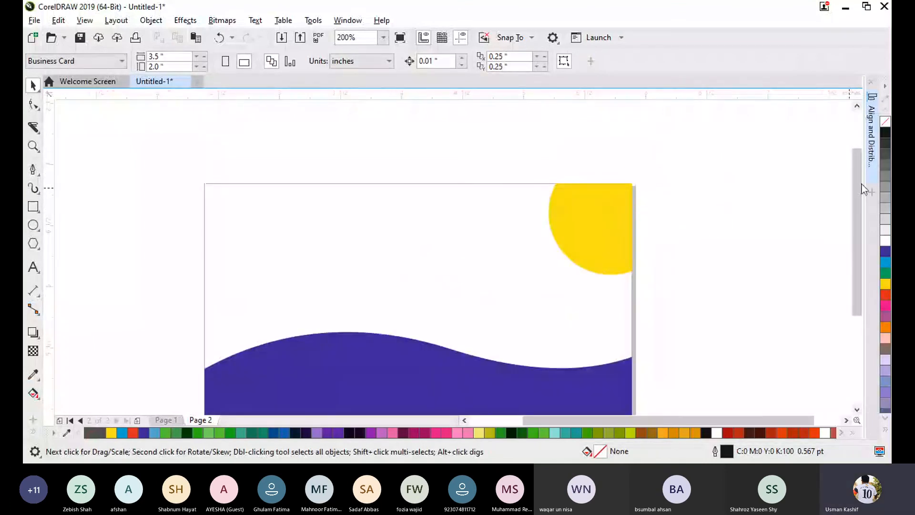
pyautogui.moveTo(856, 191); pyautogui.dragTo(854, 214)
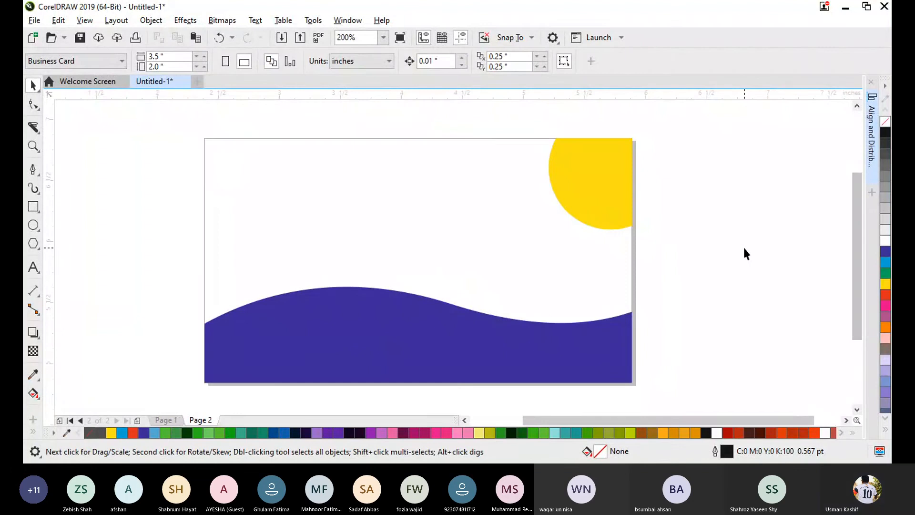
pyautogui.scroll(-2, 734, 242)
pyautogui.scroll(2, 738, 268)
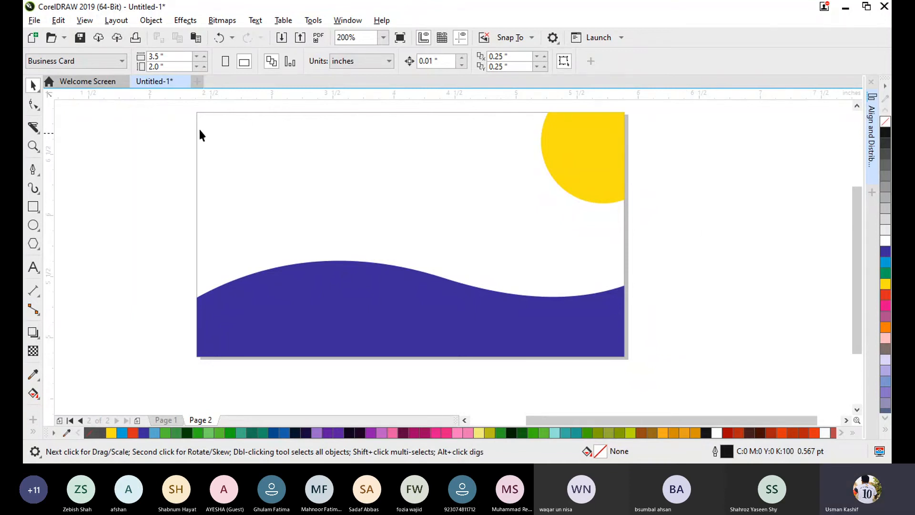
pyautogui.moveTo(237, 113); pyautogui.dragTo(267, 106)
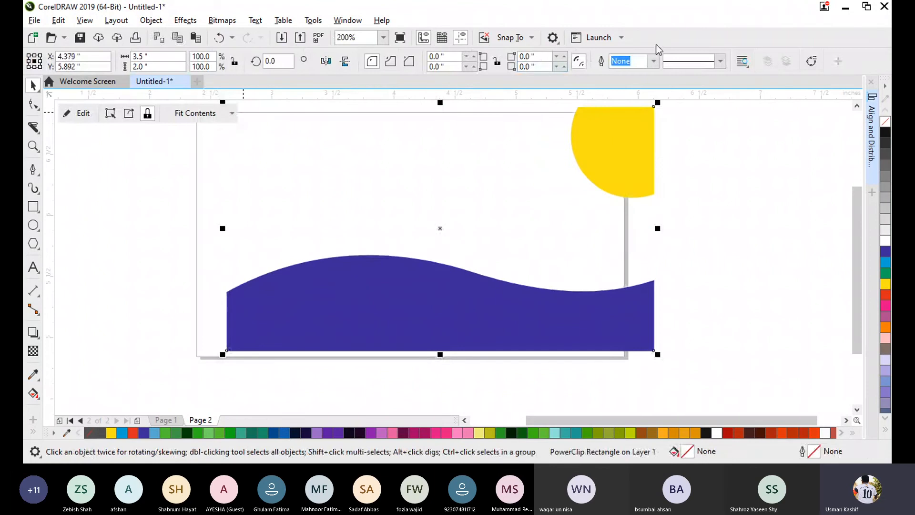
# - Set the outline width of the PowerClip page frame to 0.75 pt
pyautogui.click(654, 58)
pyautogui.click(634, 102)
pyautogui.click(713, 161)
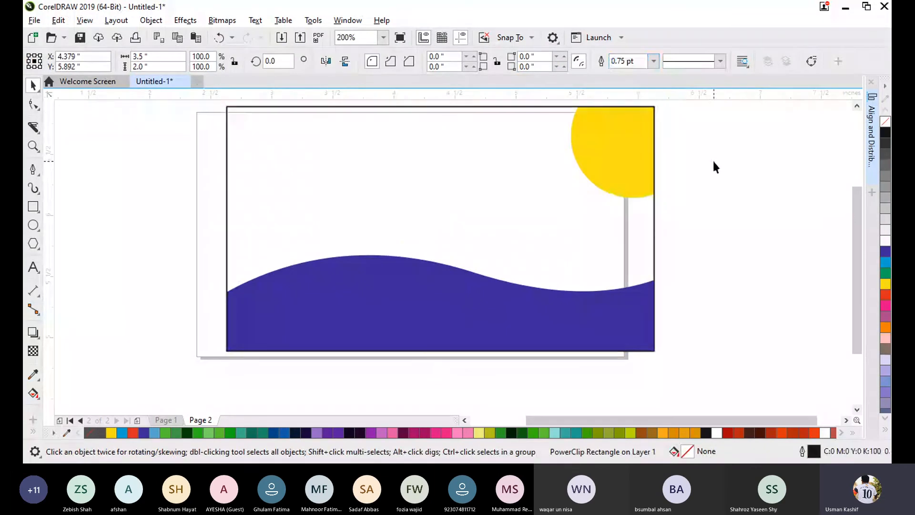
pyautogui.moveTo(854, 222); pyautogui.dragTo(857, 212)
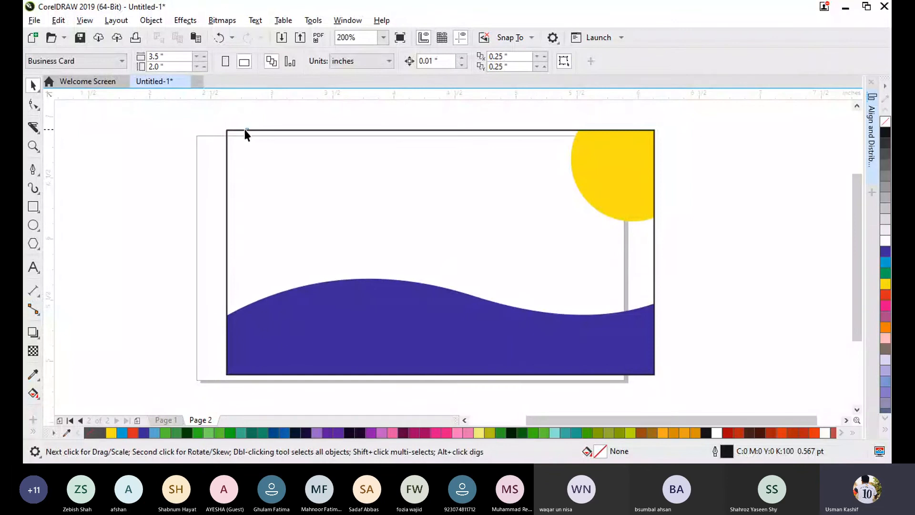
# - Delete the PowerClip page frame together with the blue wave and yellow circle inside it
pyautogui.click(228, 131)
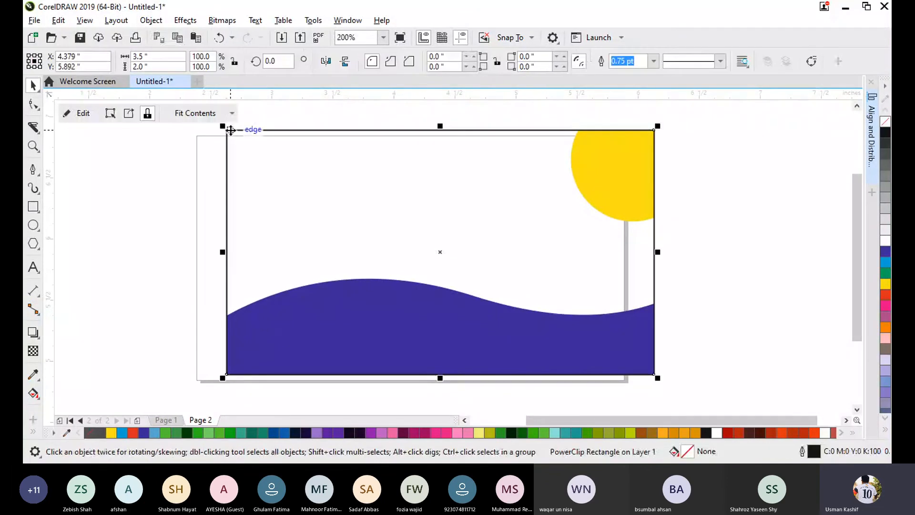
pyautogui.press('Delete')
pyautogui.click(33, 206)
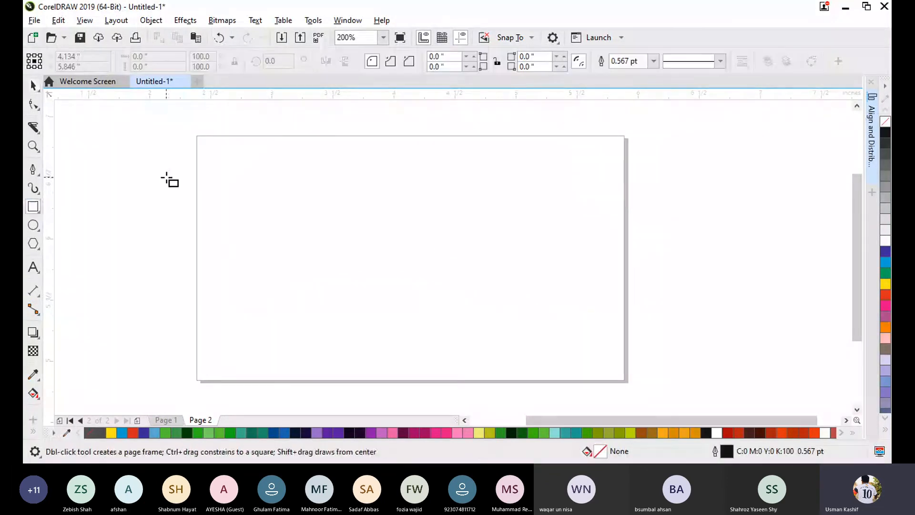
pyautogui.moveTo(198, 135); pyautogui.dragTo(629, 380)
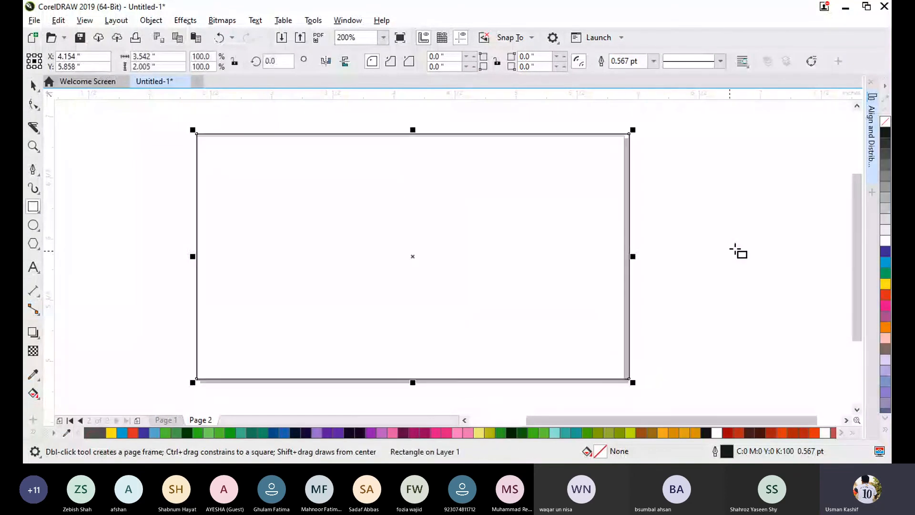
pyautogui.press('Delete')
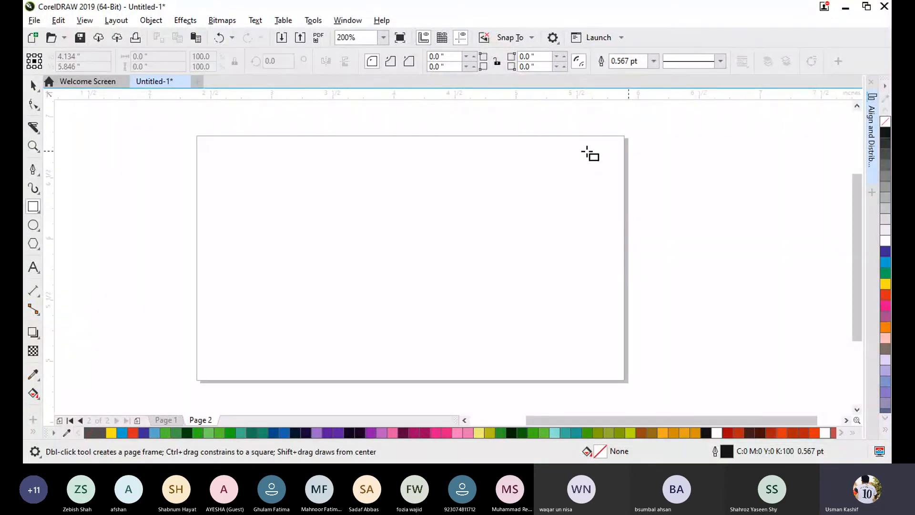
# - Create a new empty page frame matching the 3.5 by 2 inch business card page
pyautogui.doubleClick(33, 208)
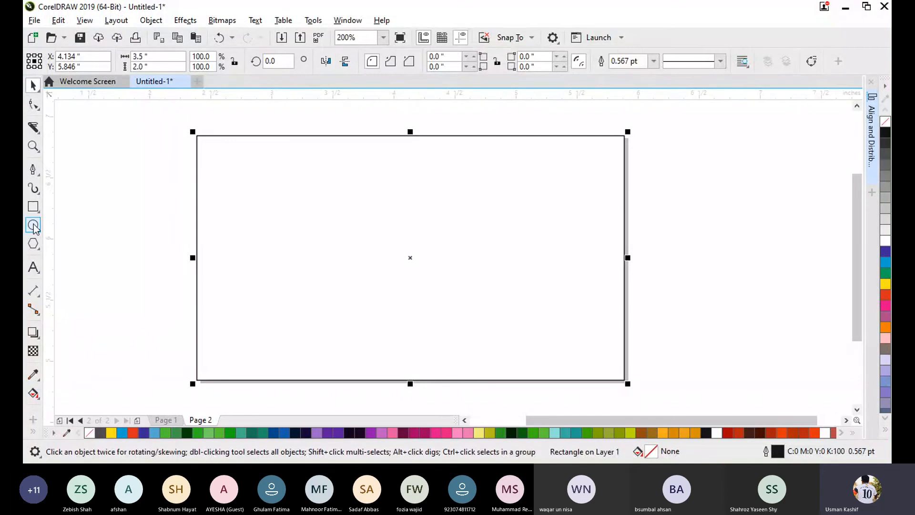
# - Draw a pentagon about 1.15 inches wide across the page's right edge, filled blue (C:100 M:100 Y:0 K:0) with no outline
pyautogui.click(33, 244)
pyautogui.moveTo(674, 175); pyautogui.dragTo(530, 335)
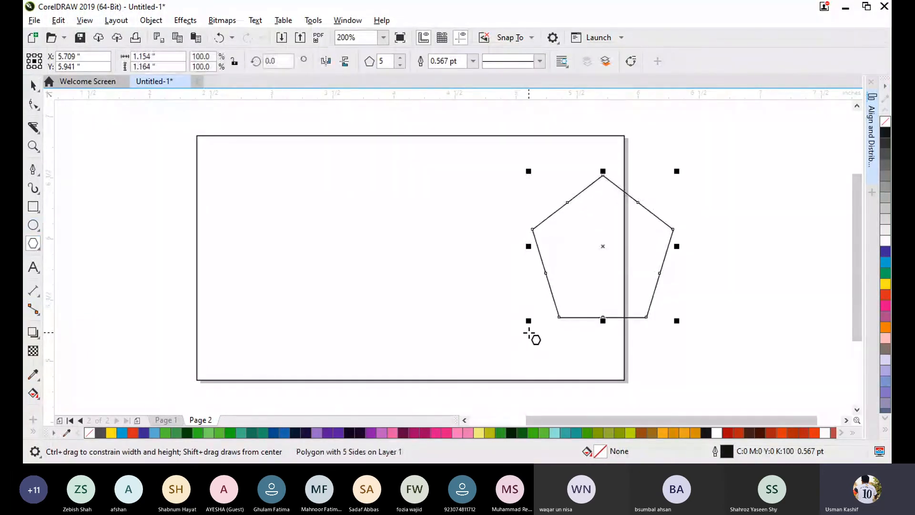
pyautogui.click(884, 252)
pyautogui.rightClick(886, 123)
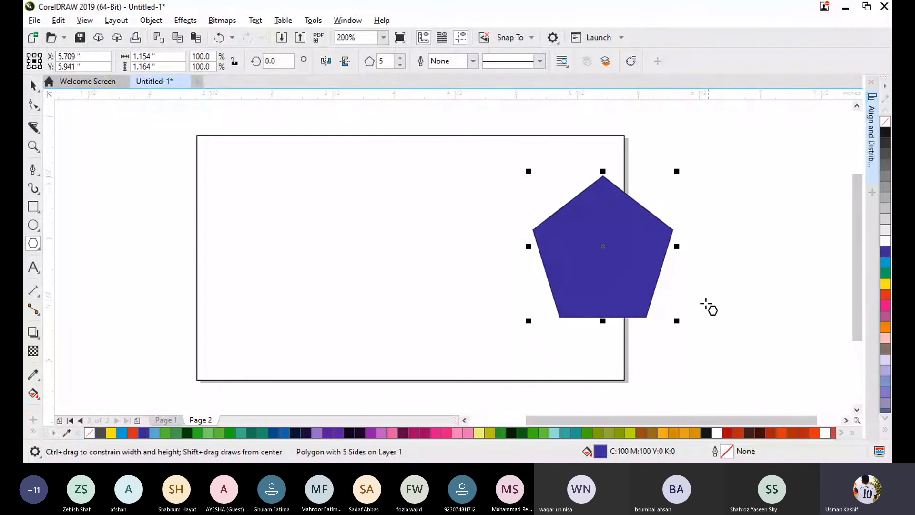
# - Rotate the blue pentagon to an angle of about 70 degrees
pyautogui.click(605, 246)
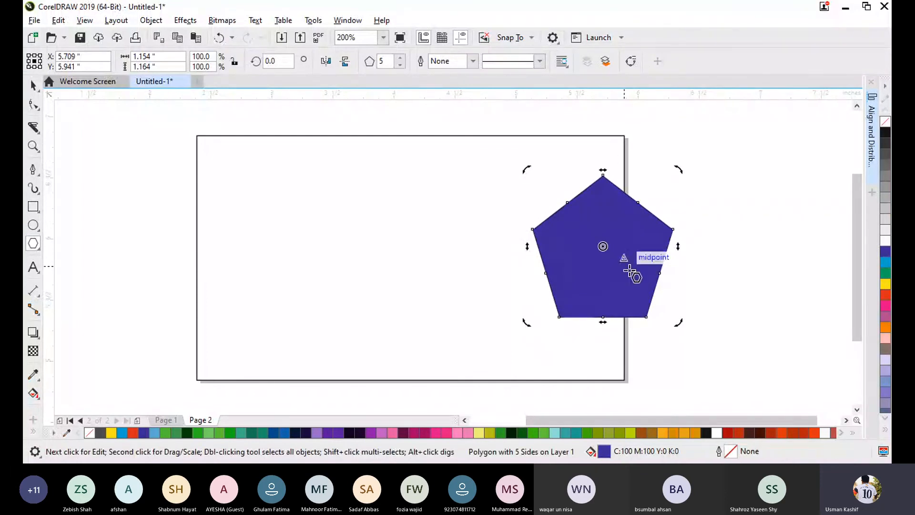
pyautogui.moveTo(674, 322); pyautogui.dragTo(734, 191)
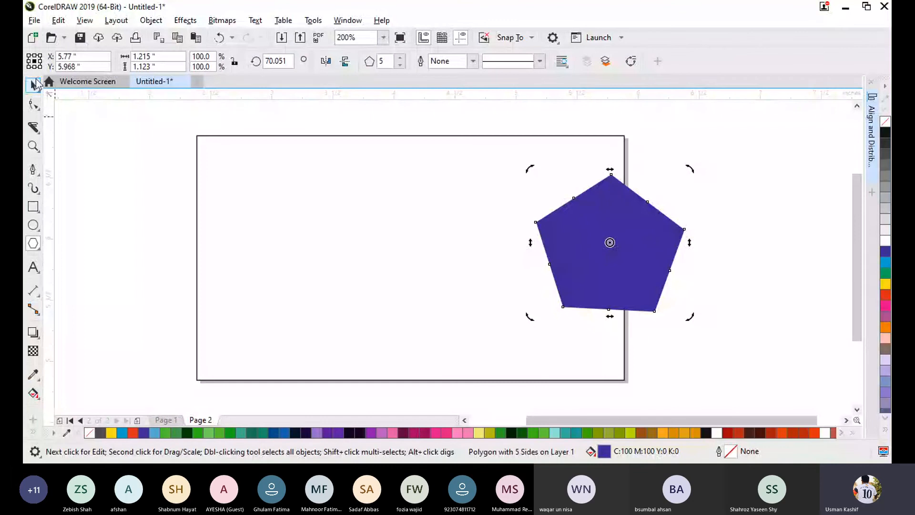
pyautogui.click(36, 84)
pyautogui.click(756, 255)
pyautogui.click(625, 259)
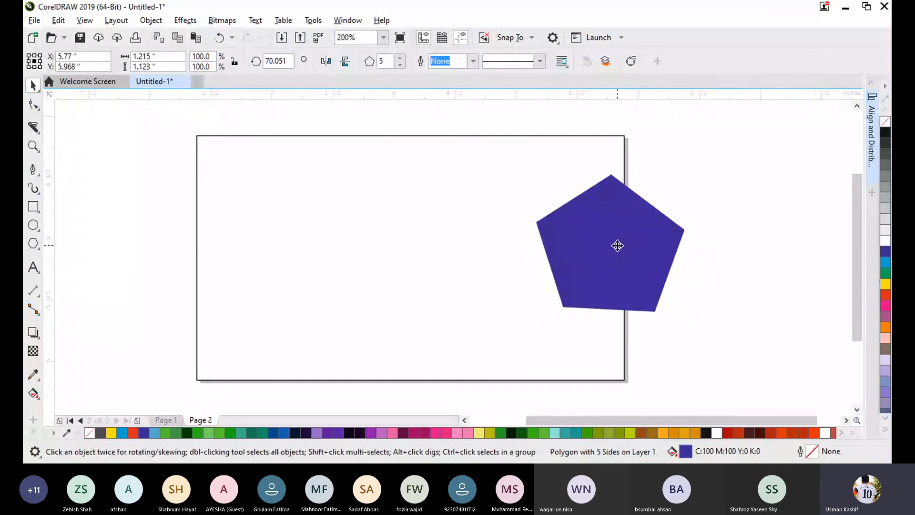
# - Place a horizontally mirrored copy of the pentagon over the page frame's lower-left corner
pyautogui.moveTo(617, 246); pyautogui.dragTo(215, 283)
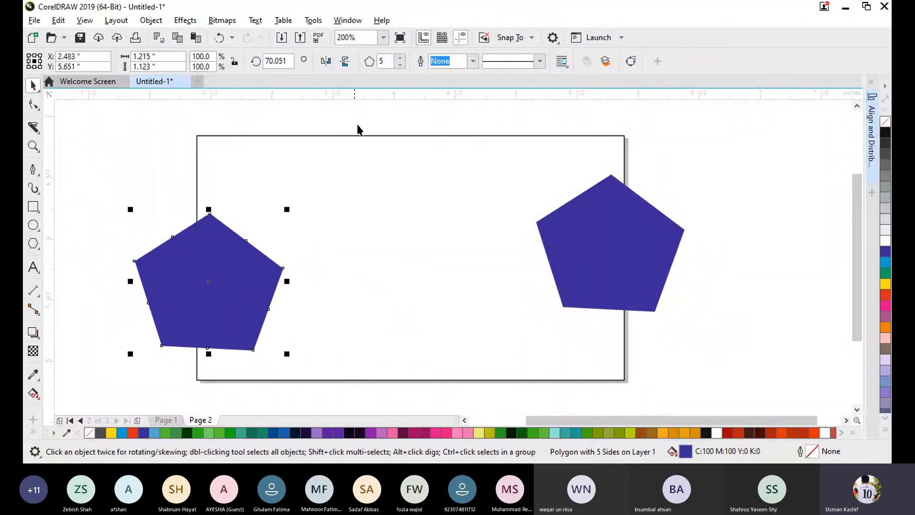
pyautogui.click(118, 193)
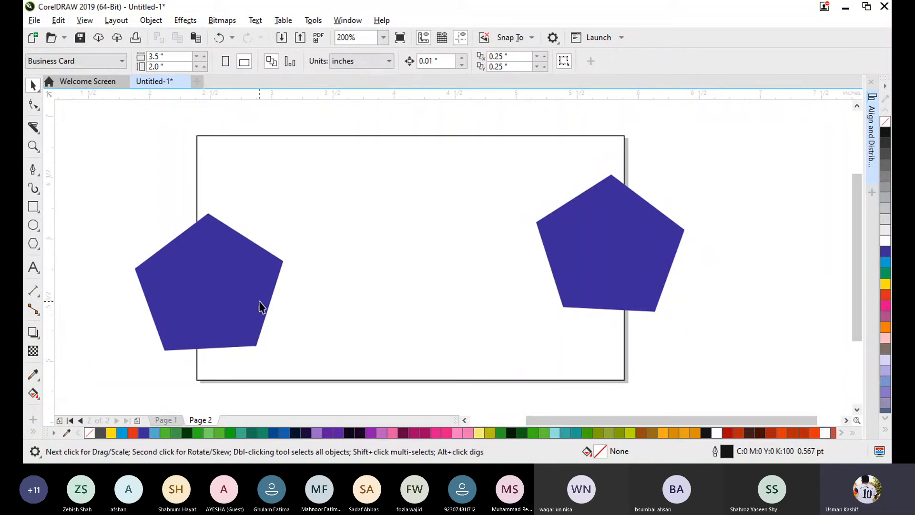
pyautogui.moveTo(237, 306); pyautogui.dragTo(236, 343)
# - Move the original pentagon over the page frame's upper-right corner and rotate it to about 121.7 degrees
pyautogui.moveTo(596, 262); pyautogui.dragTo(601, 189)
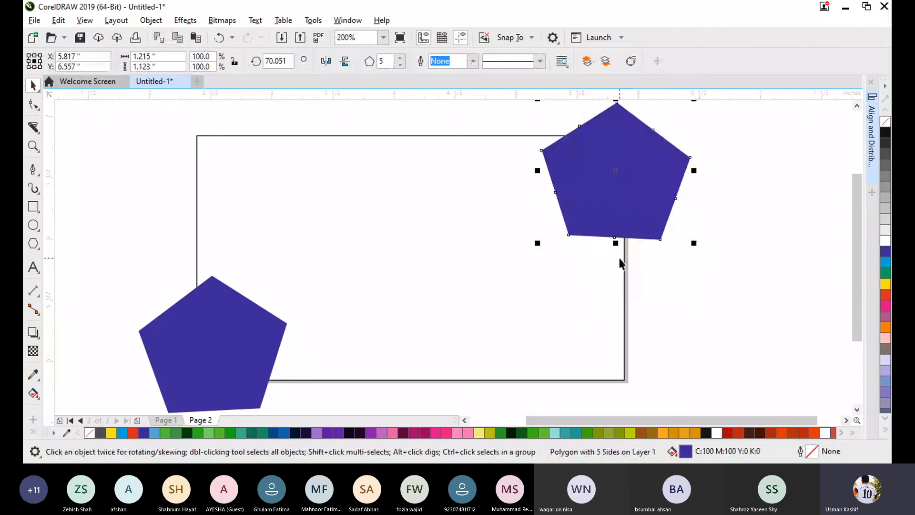
pyautogui.click(623, 205)
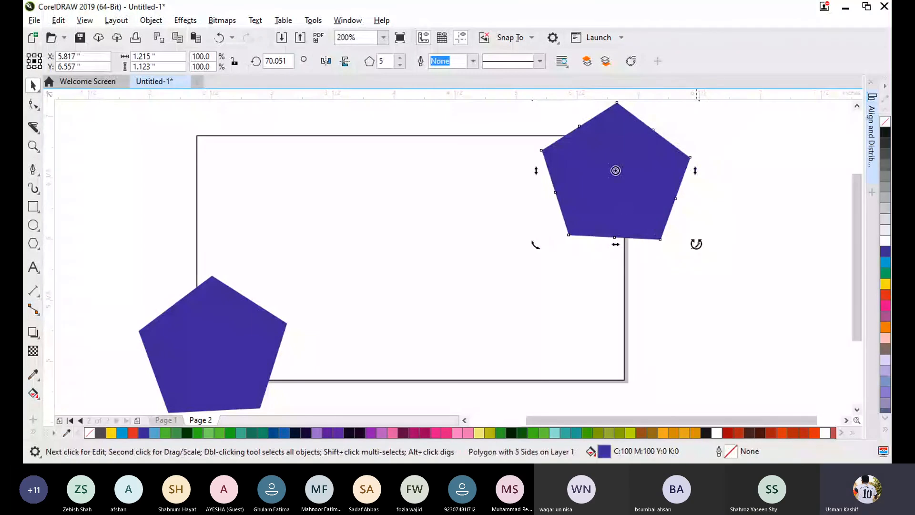
pyautogui.moveTo(694, 242); pyautogui.dragTo(756, 147)
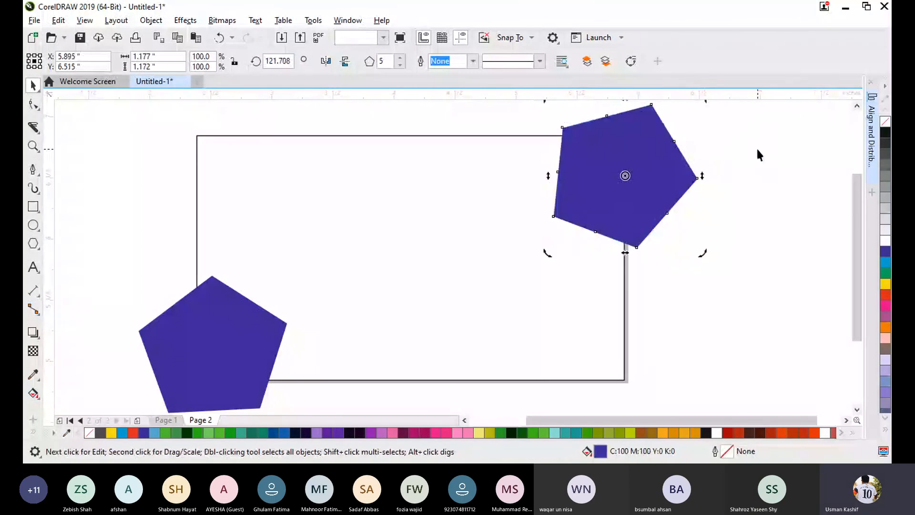
pyautogui.click(755, 146)
pyautogui.moveTo(605, 188); pyautogui.dragTo(613, 193)
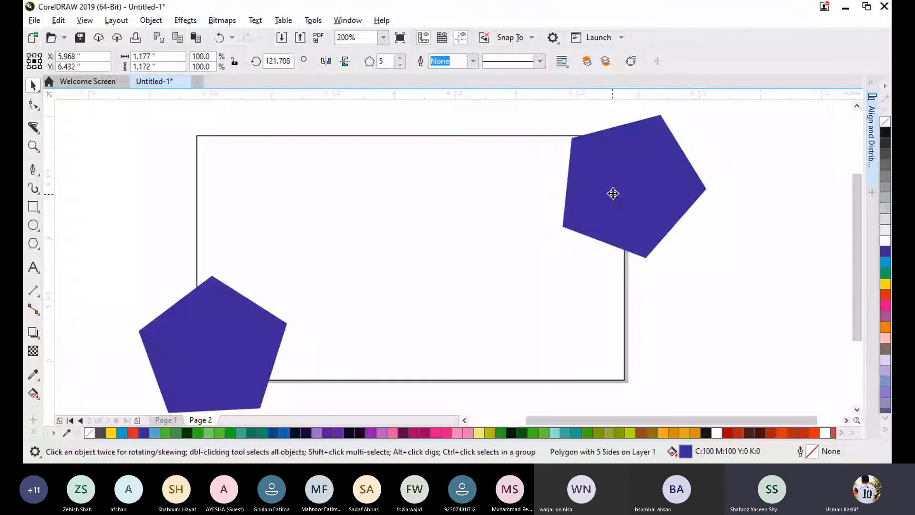
pyautogui.click(636, 202)
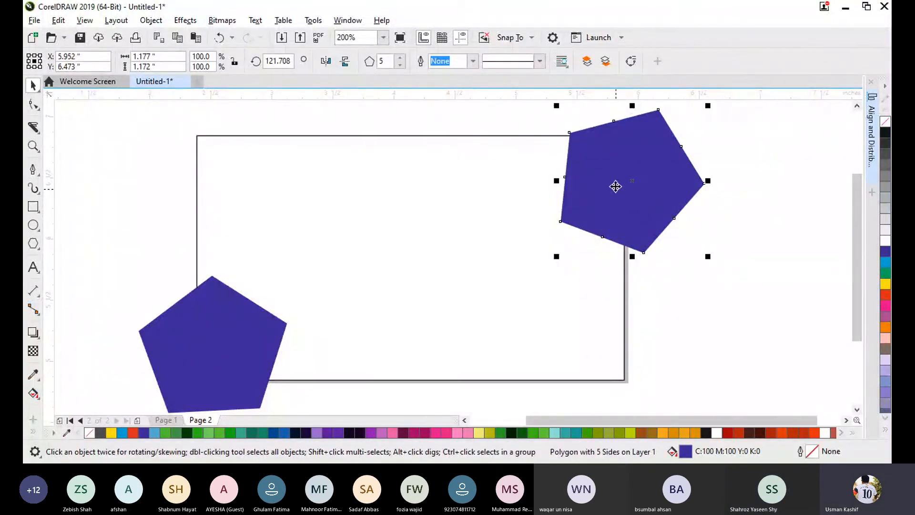
# - Move the rotated pentagon to the page's upper-left corner and place copies over the lower-right and upper-right corners
pyautogui.moveTo(629, 150); pyautogui.dragTo(214, 139)
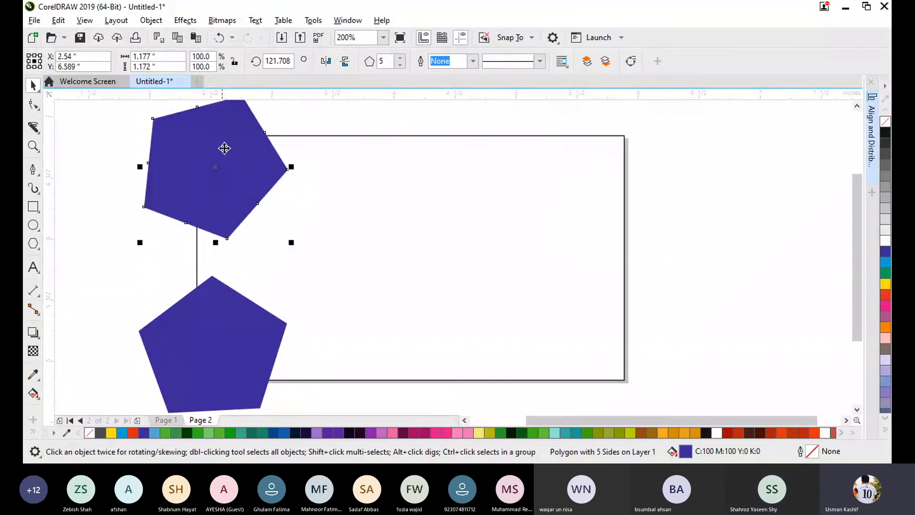
pyautogui.moveTo(210, 188); pyautogui.dragTo(615, 392)
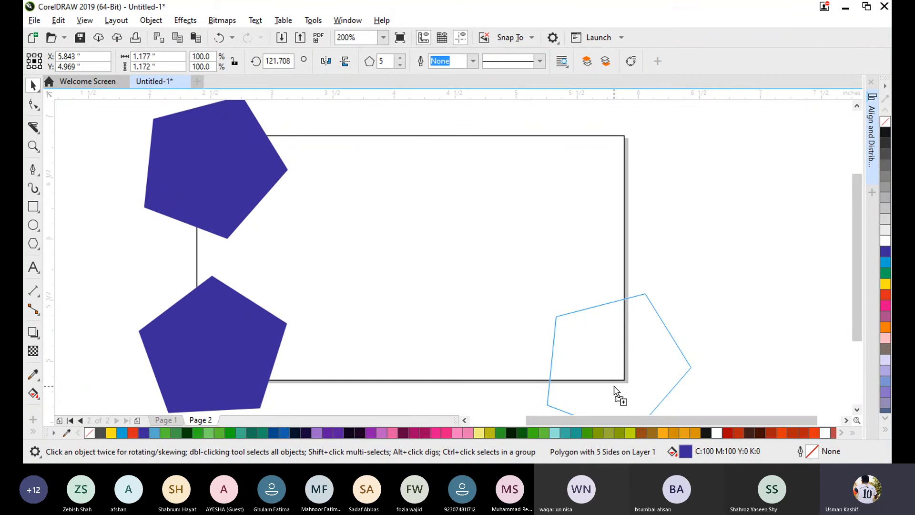
pyautogui.moveTo(614, 390); pyautogui.dragTo(627, 141)
pyautogui.click(793, 242)
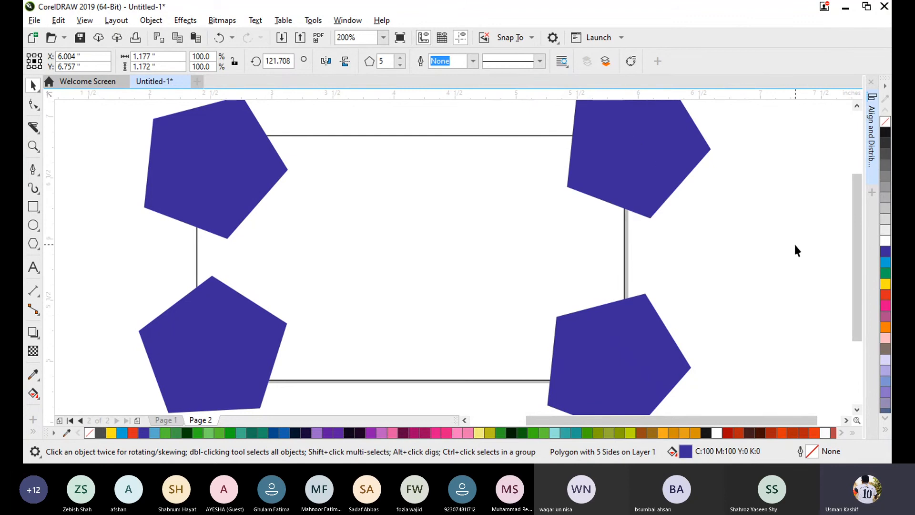
# - PowerClip all four blue corner pentagons inside the page frame
pyautogui.click(255, 179)
pyautogui.keyDown('shift'); pyautogui.click(238, 355); pyautogui.keyUp('shift')
pyautogui.keyDown('shift'); pyautogui.click(592, 373); pyautogui.keyUp('shift')
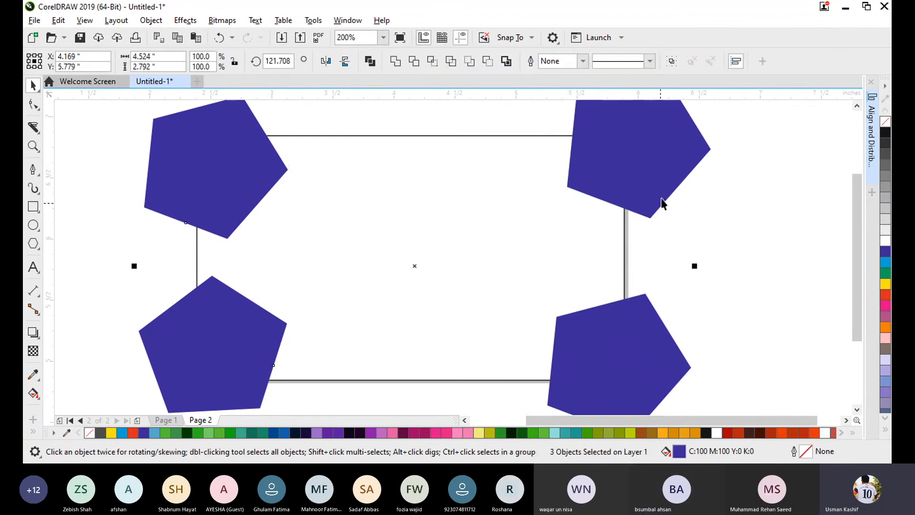
pyautogui.keyDown('shift'); pyautogui.click(661, 158); pyautogui.keyUp('shift')
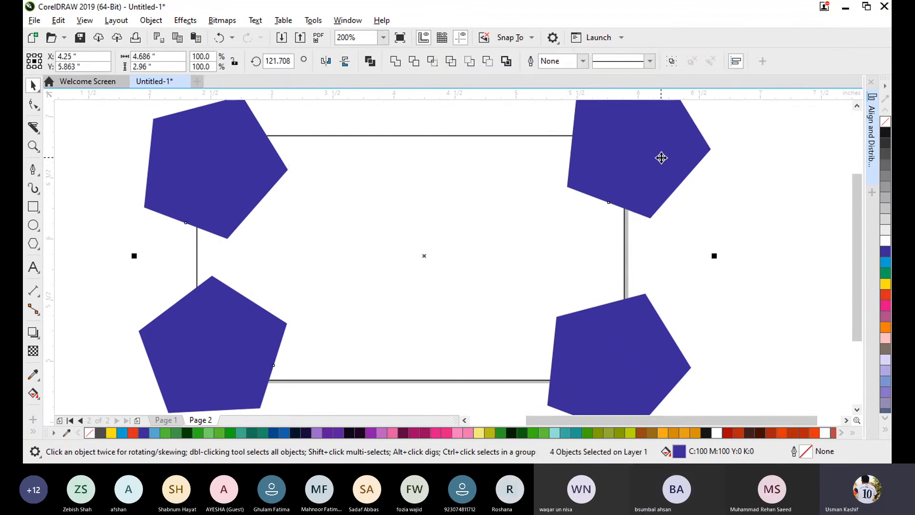
pyautogui.rightClick(610, 171)
pyautogui.click(634, 270)
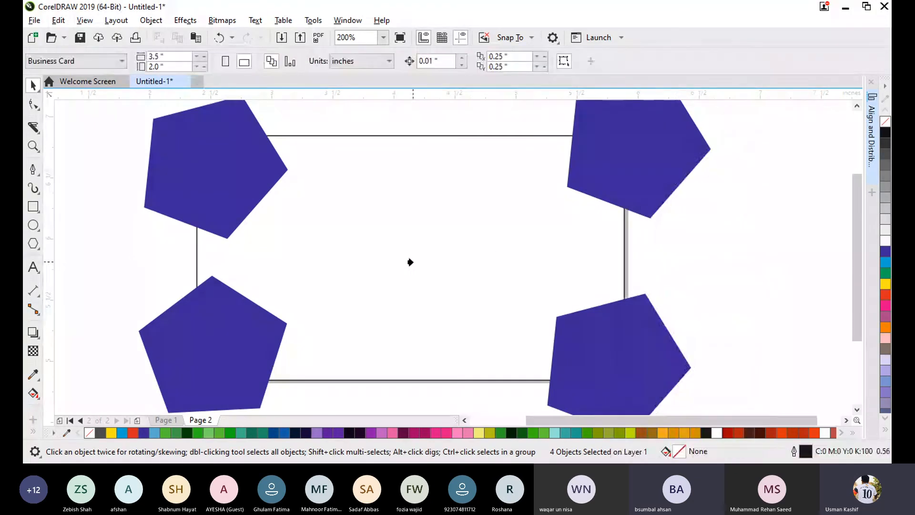
pyautogui.click(410, 259)
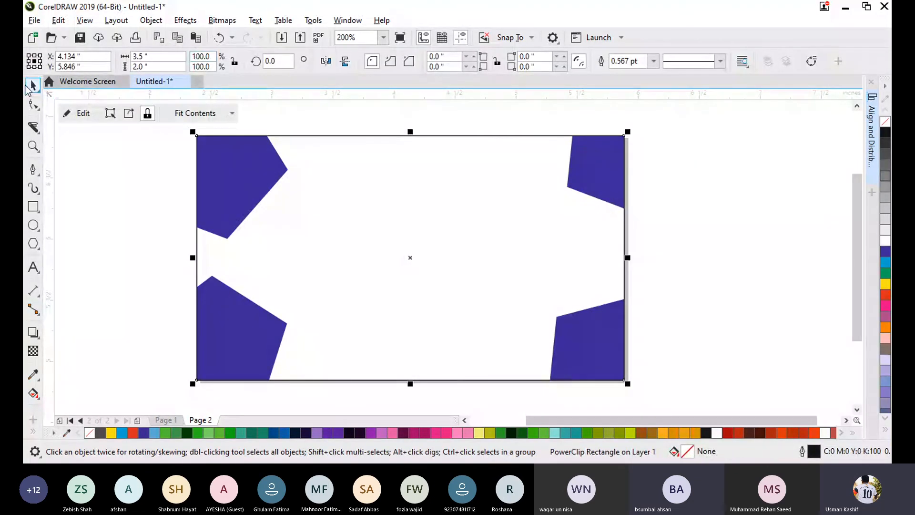
pyautogui.click(98, 190)
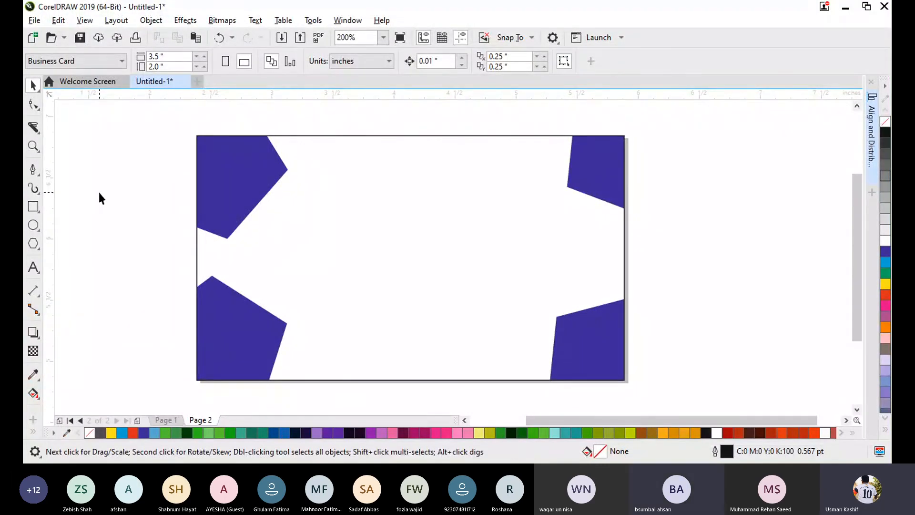
pyautogui.click(218, 186)
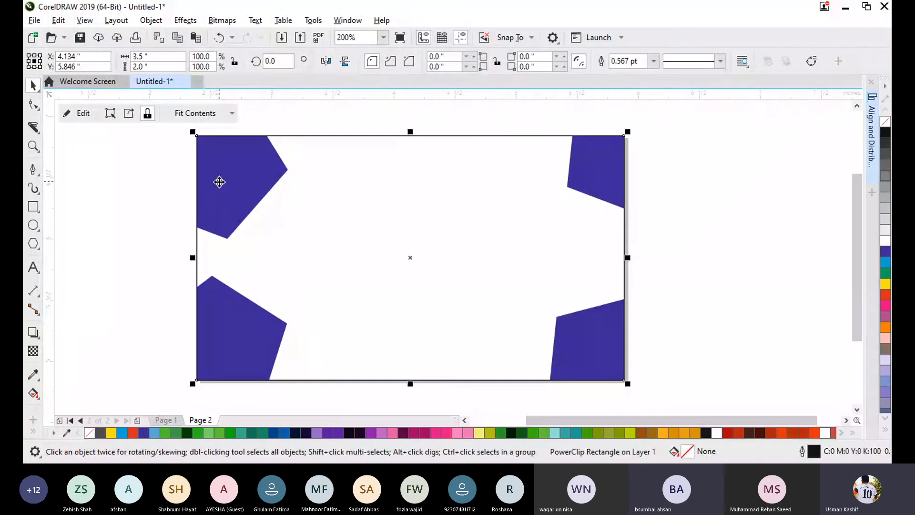
pyautogui.click(107, 196)
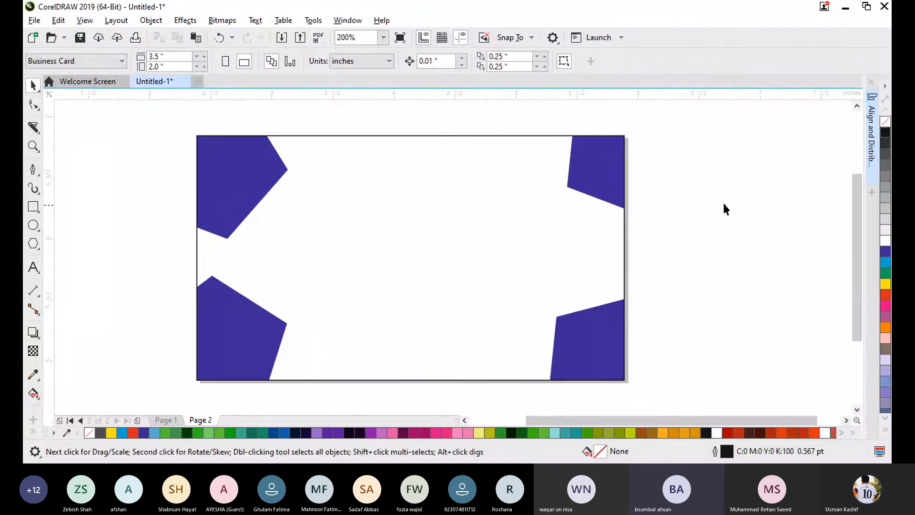
# - Set the outline width of the PowerClip page frame holding the pentagons to None
pyautogui.click(508, 137)
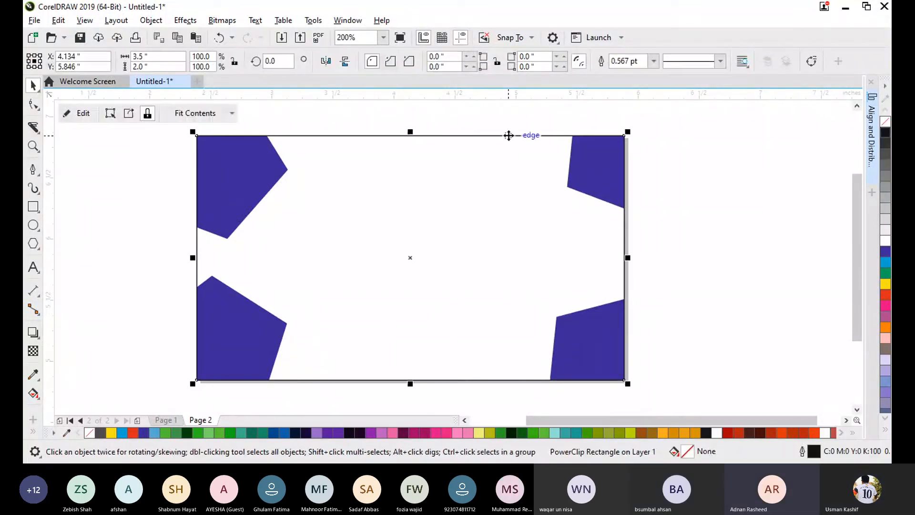
pyautogui.click(653, 60)
pyautogui.click(716, 135)
pyautogui.click(717, 136)
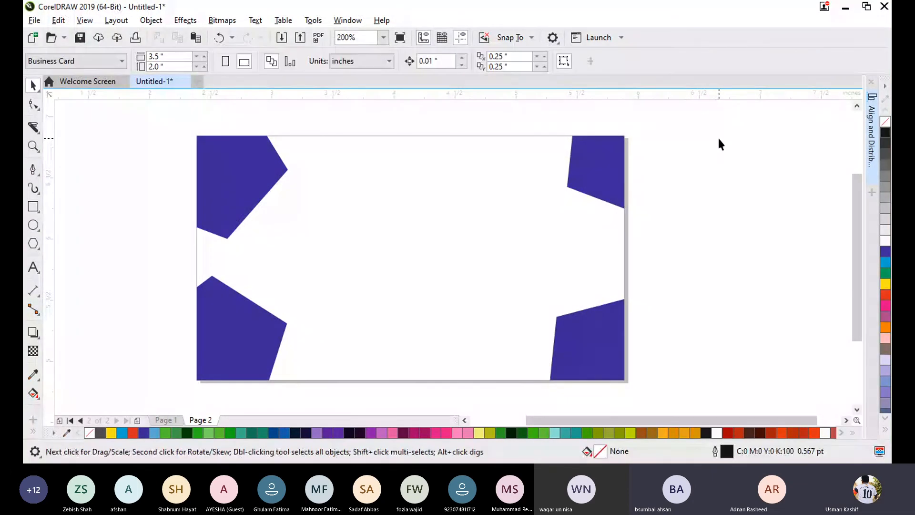
pyautogui.click(402, 473)
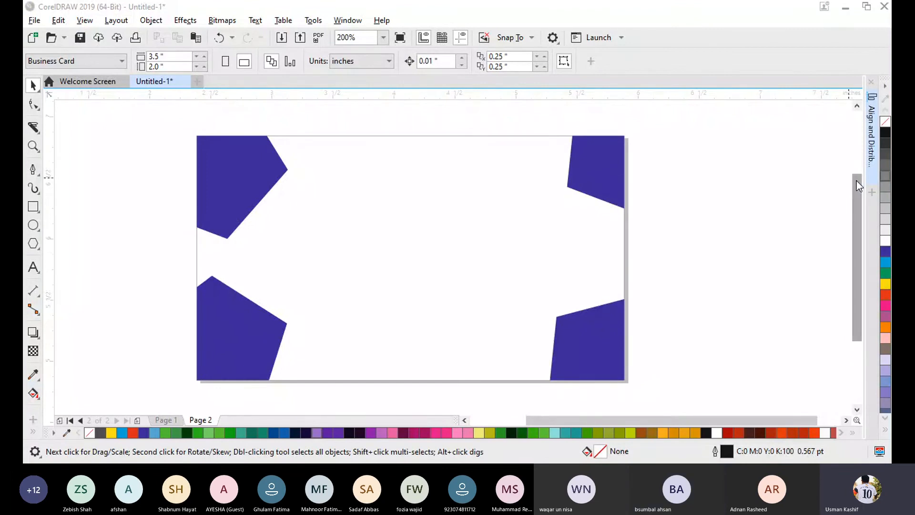
pyautogui.click(734, 30)
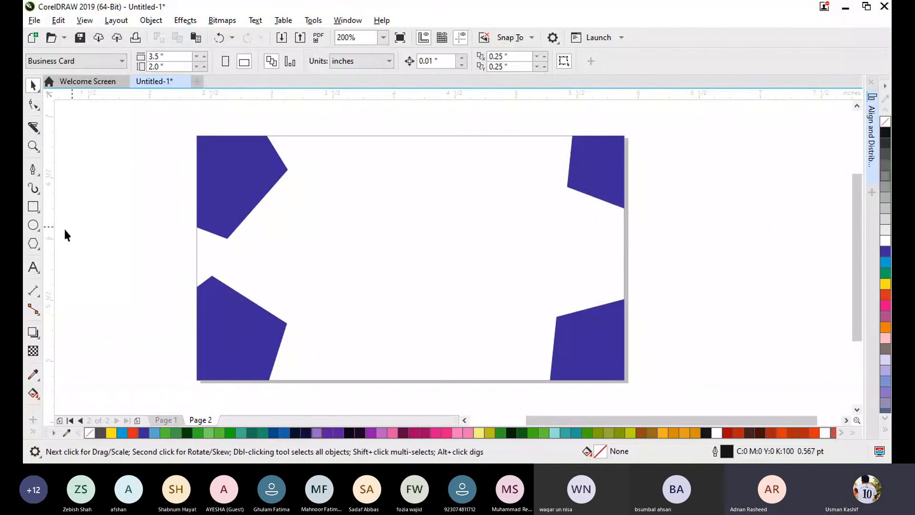
# - Draw a circle about 0.92 inch in diameter and position it near the middle of the card, slightly above centre
pyautogui.click(33, 225)
pyautogui.moveTo(368, 202); pyautogui.dragTo(479, 302)
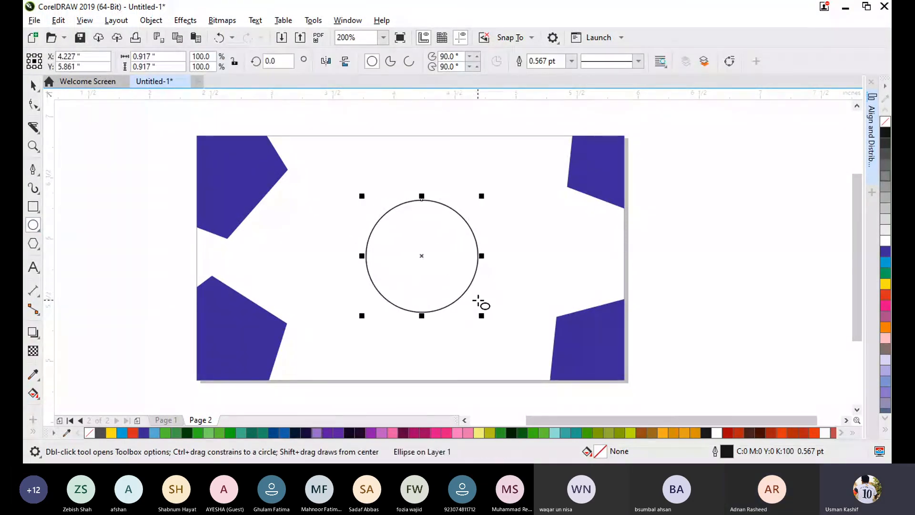
pyautogui.press('space')
pyautogui.moveTo(422, 253); pyautogui.dragTo(414, 245)
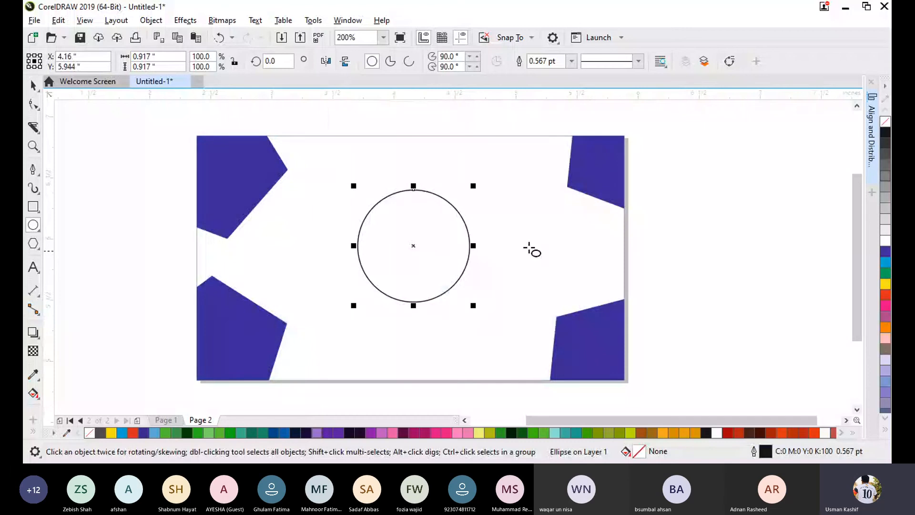
# - Fill the central circle with yellow (C:0 M:0 Y:100 K:0) and remove its outline
pyautogui.click(886, 285)
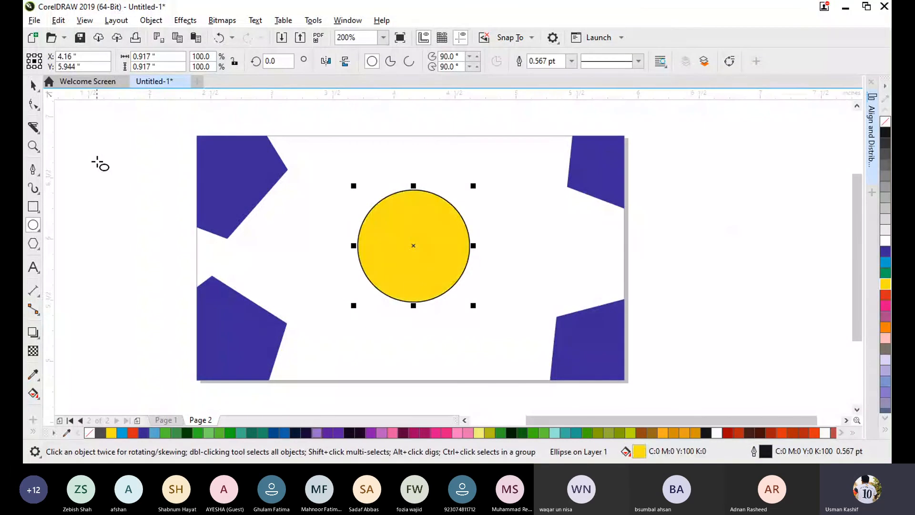
pyautogui.rightClick(886, 123)
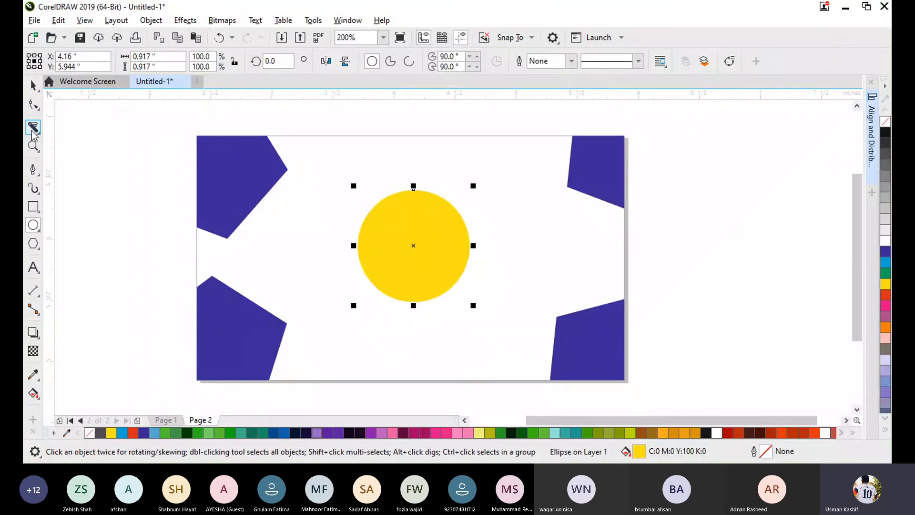
pyautogui.click(76, 185)
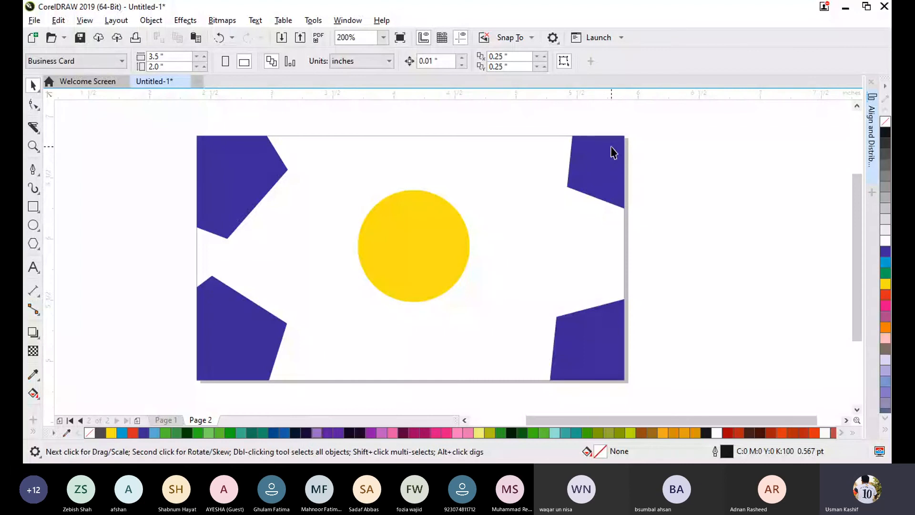
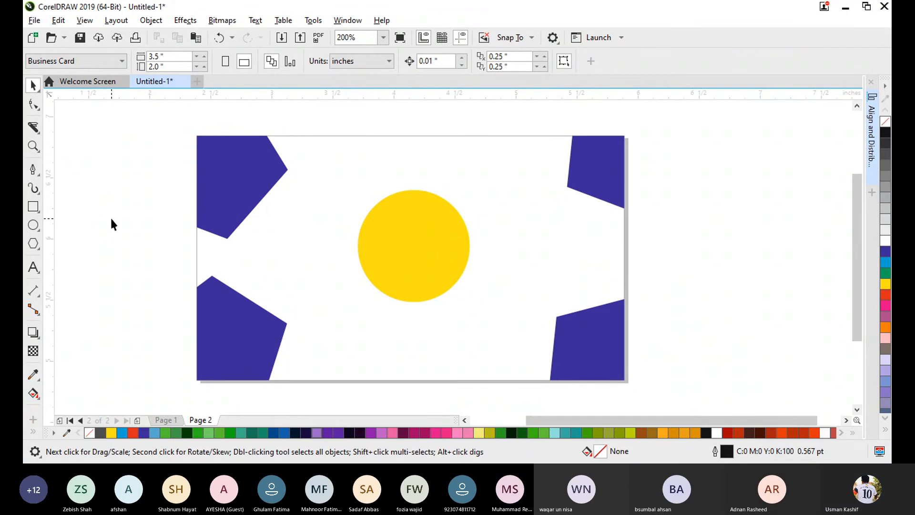
# - Export the business card page to the Desktop as a JPEG named "save jpg", accepting the CMYK export settings
pyautogui.click(32, 24)
pyautogui.click(100, 248)
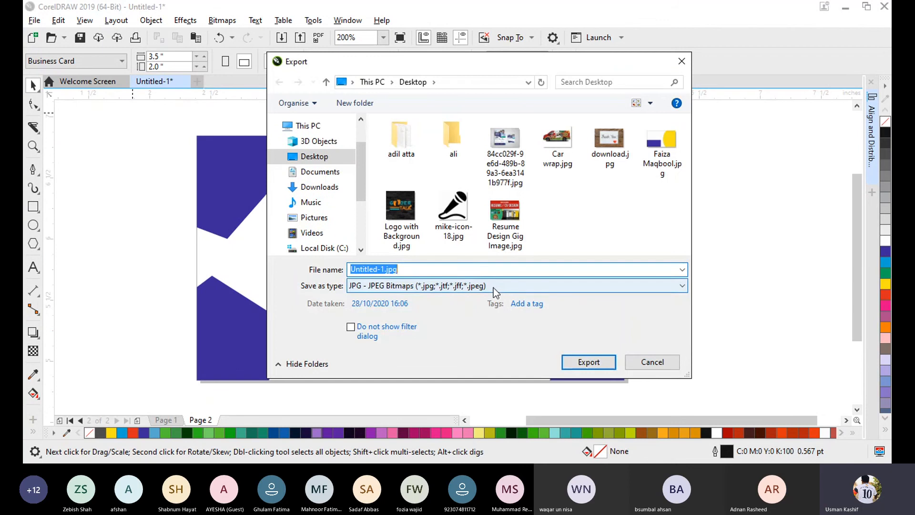
pyautogui.write('save')
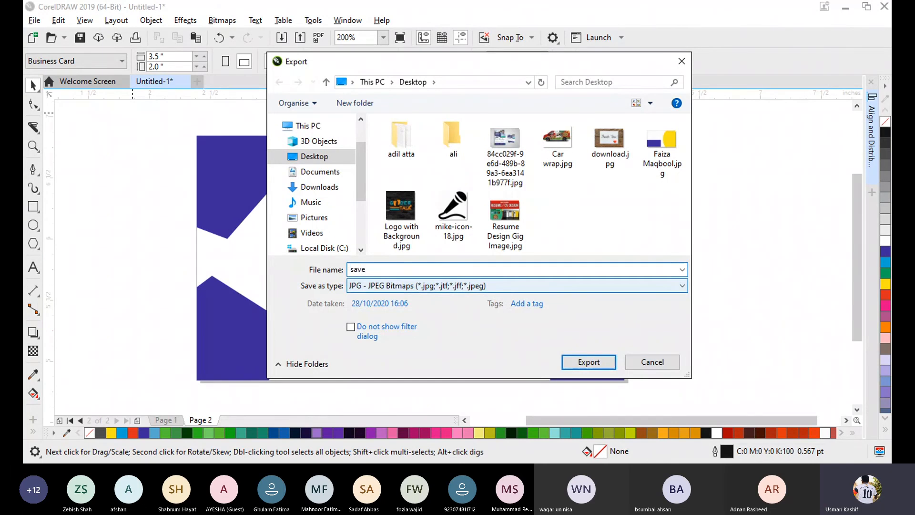
pyautogui.write(' jpg')
pyautogui.click(593, 361)
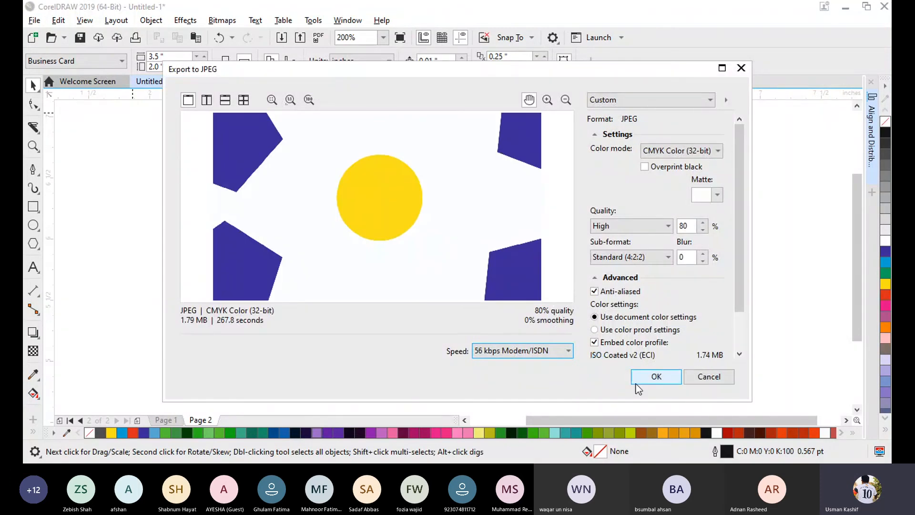
pyautogui.click(656, 377)
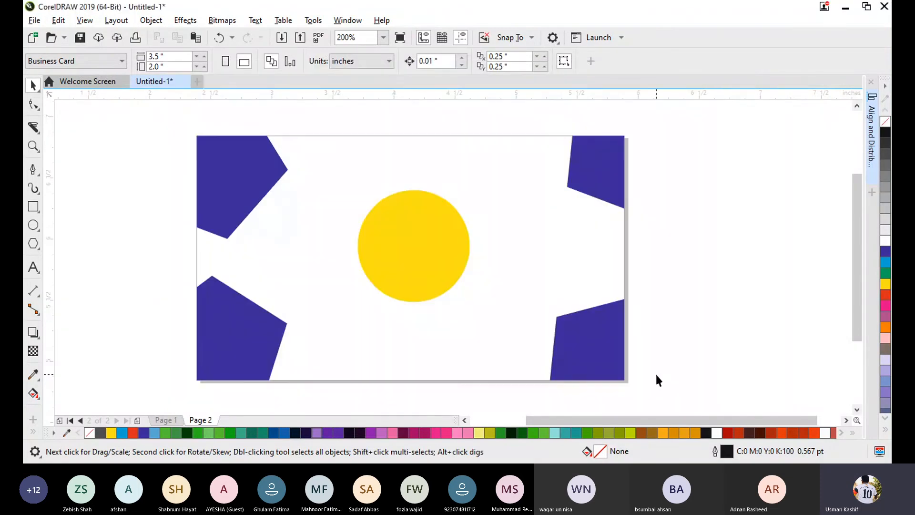
# - Switch away from CorelDRAW and view the exported save jpg.jpg image in Photos
pyautogui.click(844, 8)
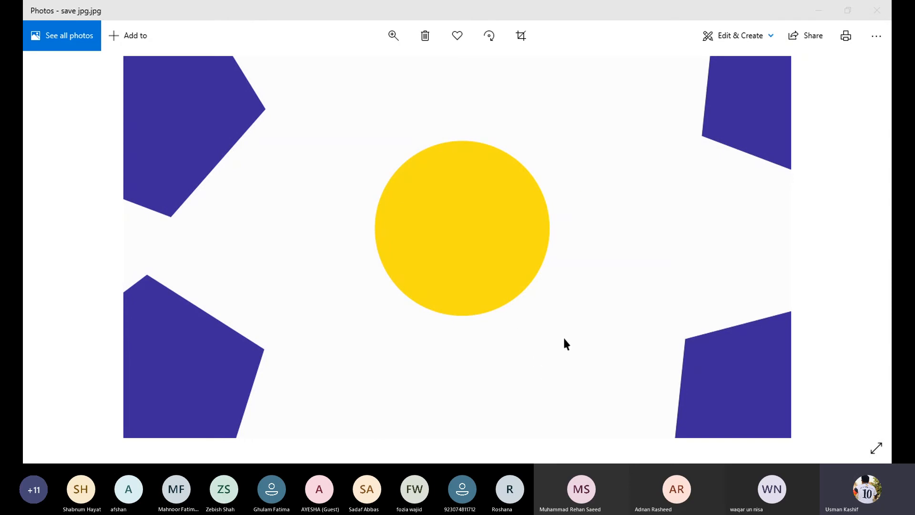
pyautogui.click(850, 8)
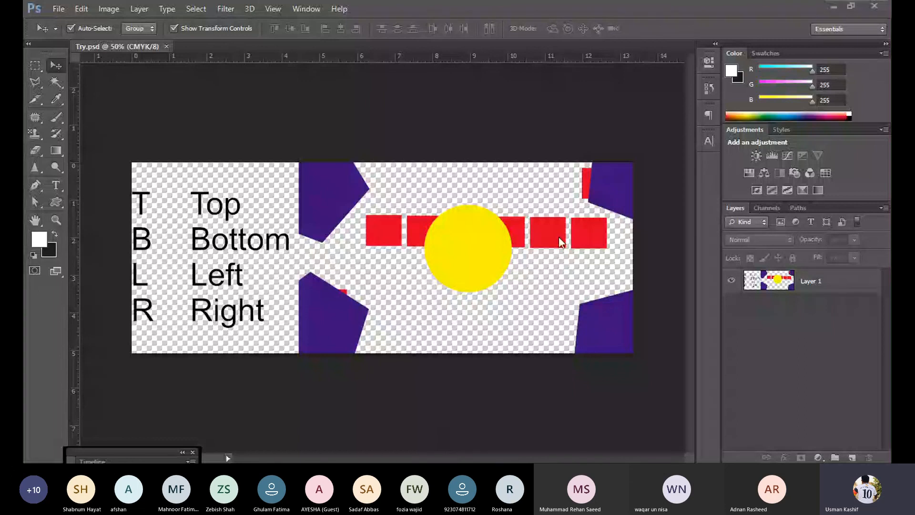
# - In Photoshop, shift the whole Layer 1 artwork of Try.psd slightly up and to the left, and deselect it
pyautogui.moveTo(470, 266)
pyautogui.mouseDown()
pyautogui.moveTo(421, 266)
pyautogui.moveTo(462, 276)
pyautogui.moveTo(476, 295)
pyautogui.moveTo(558, 274)
pyautogui.moveTo(481, 216)
pyautogui.moveTo(439, 265)
pyautogui.moveTo(446, 246)
pyautogui.moveTo(465, 249)
pyautogui.mouseUp()
pyautogui.click(586, 390)
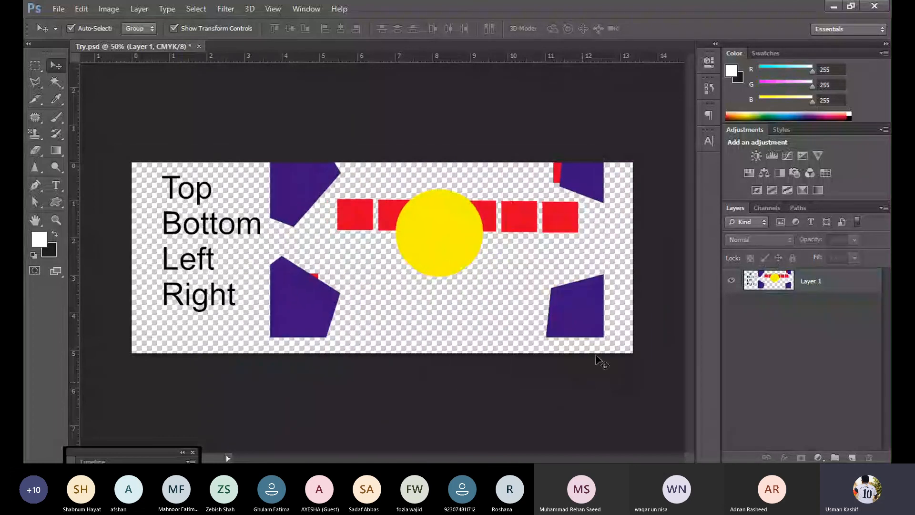
# - Marquee-select the purple shape in the artwork's lower-right corner and cut it onto its own layer
pyautogui.click(586, 320)
pyautogui.click(35, 66)
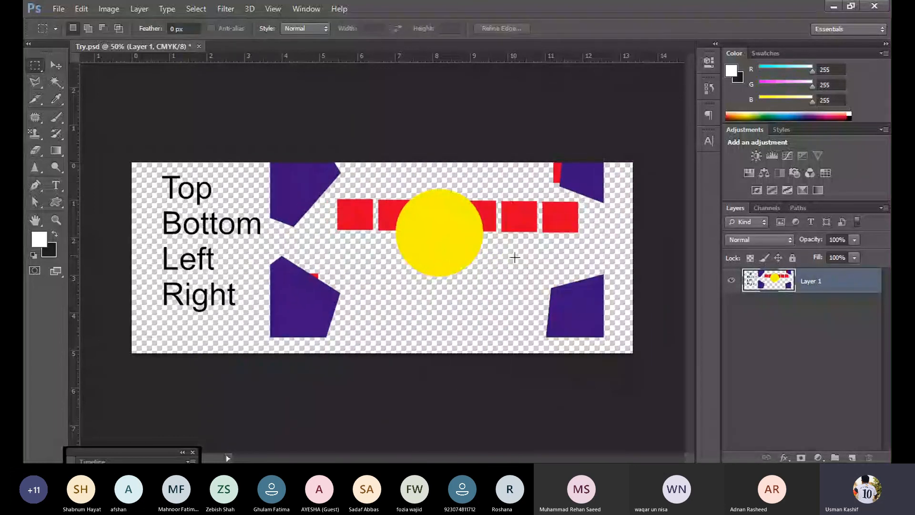
pyautogui.moveTo(521, 261); pyautogui.dragTo(623, 353)
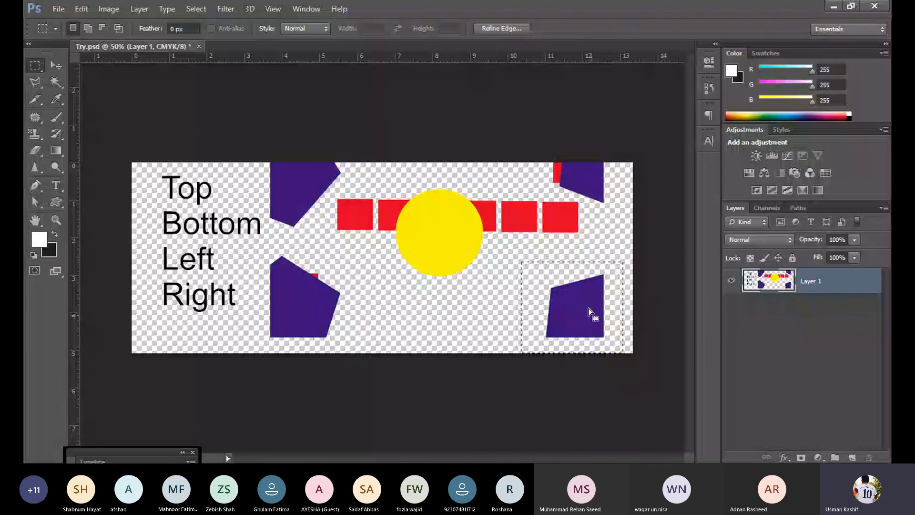
pyautogui.rightClick(590, 312)
pyautogui.click(613, 139)
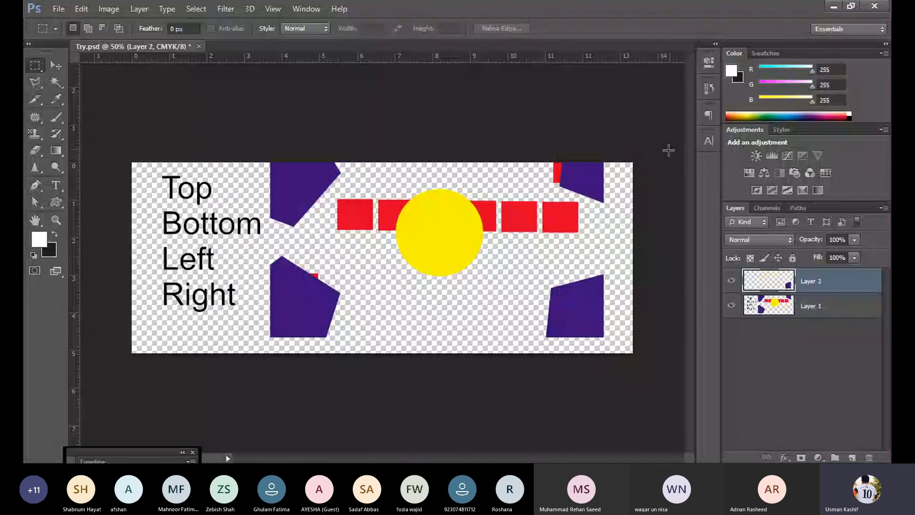
# - Move the separated purple shape on Layer 2 down and right into the canvas's lower-right corner
pyautogui.click(55, 66)
pyautogui.moveTo(572, 319); pyautogui.dragTo(620, 336)
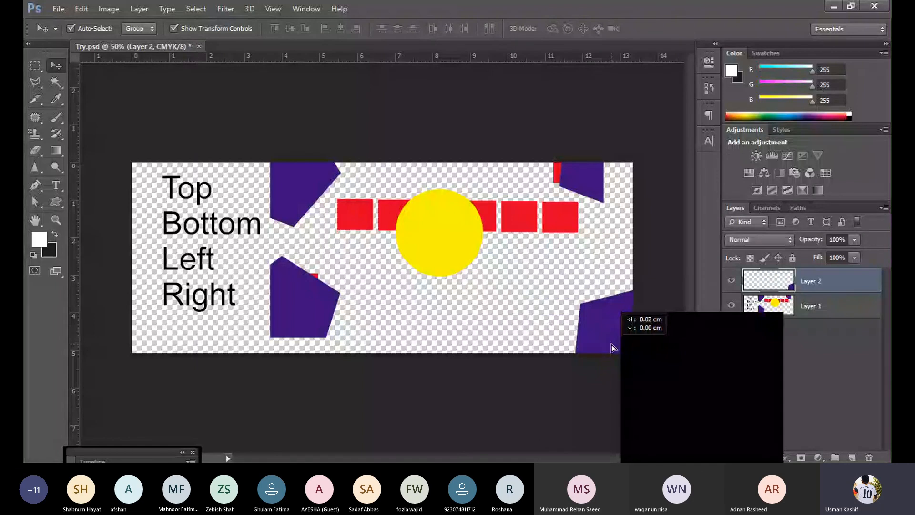
pyautogui.click(370, 343)
# - Move the remaining Layer 1 artwork down and right until its lower purple shape meets the canvas's bottom edge
pyautogui.moveTo(312, 316); pyautogui.dragTo(342, 331)
pyautogui.click(364, 392)
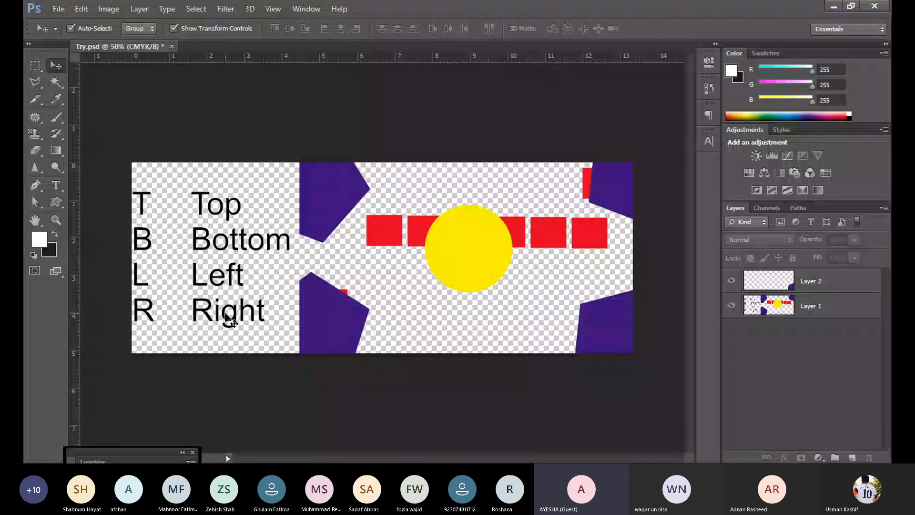
pyautogui.moveTo(229, 321); pyautogui.dragTo(300, 432)
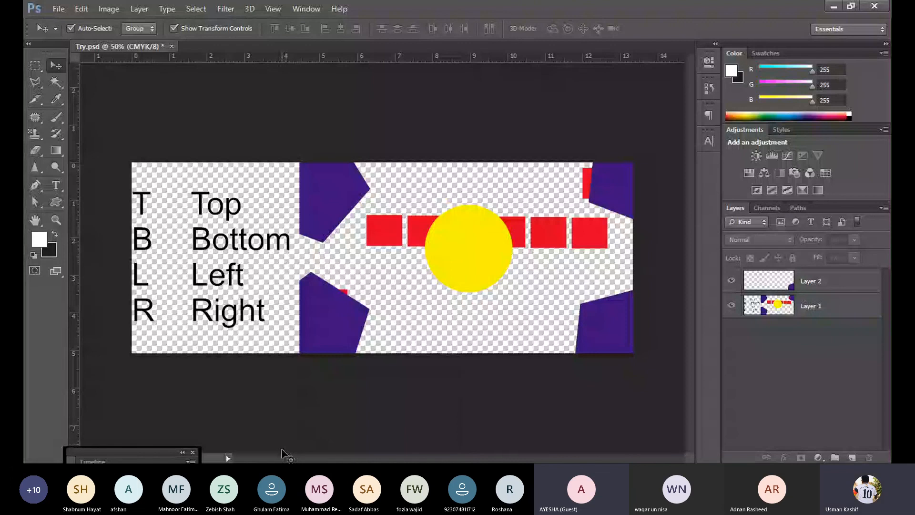